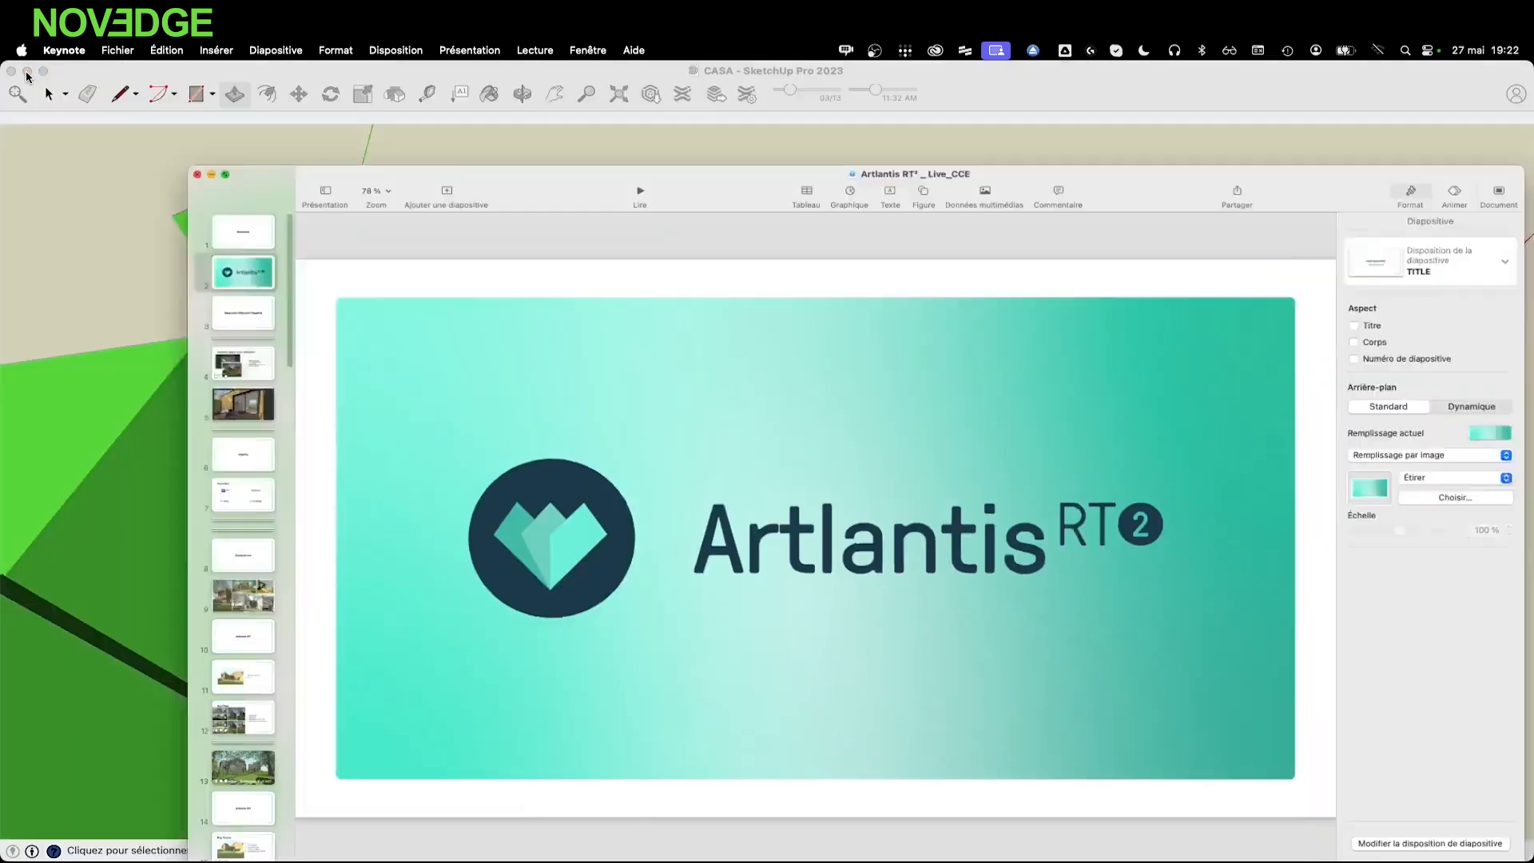
# Switch to the CASA model in SketchUp and raise the two green blocks beside the house, the one nearest the pergola by about 519 cm
pyautogui.click(81, 78)
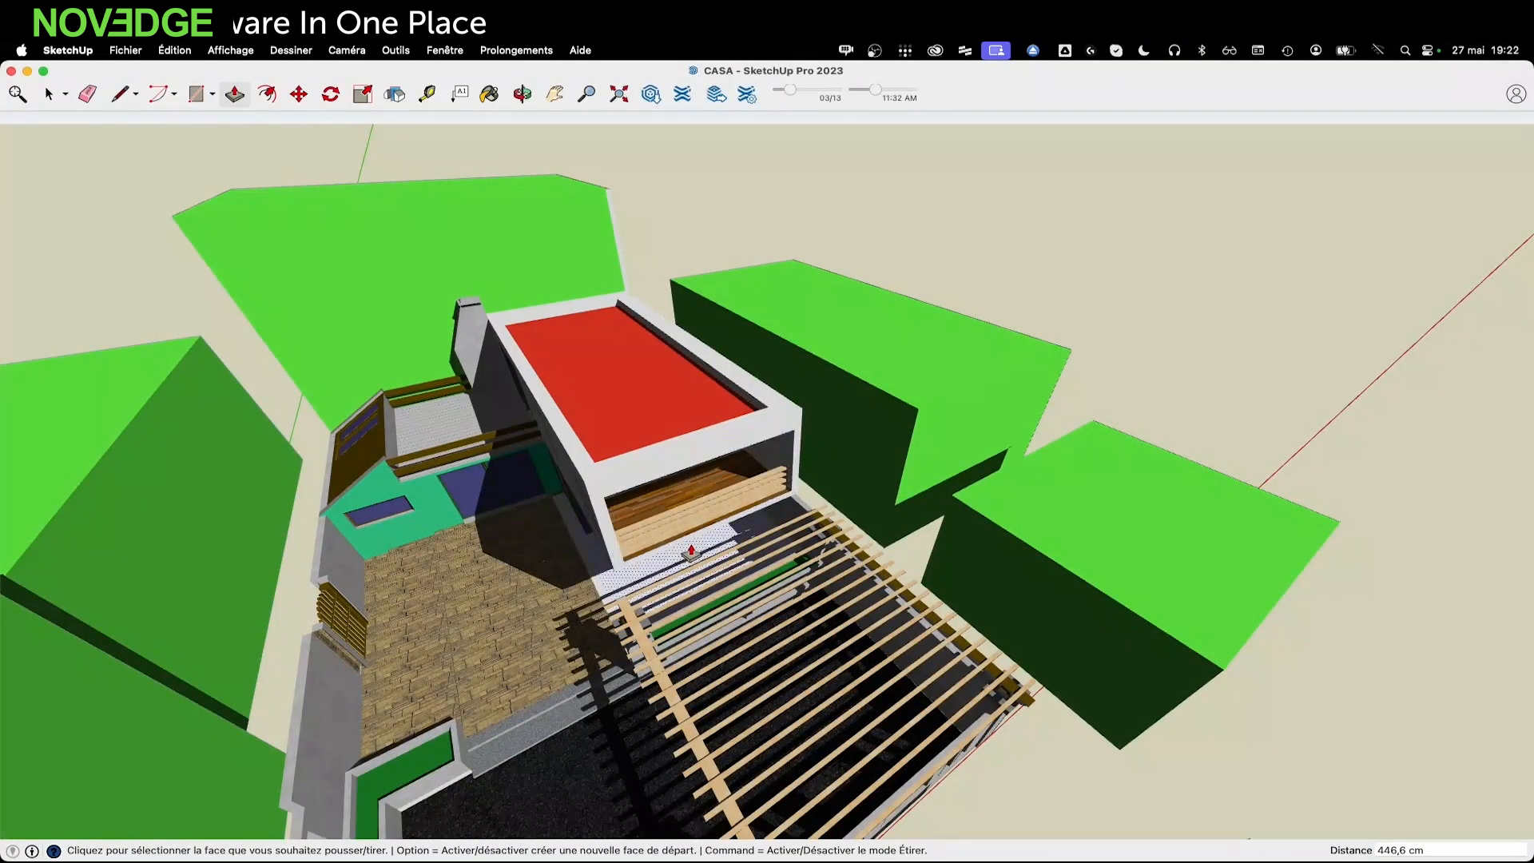
pyautogui.moveTo(981, 655); pyautogui.dragTo(919, 559, button='middle')
pyautogui.scroll(-10, 919, 559)
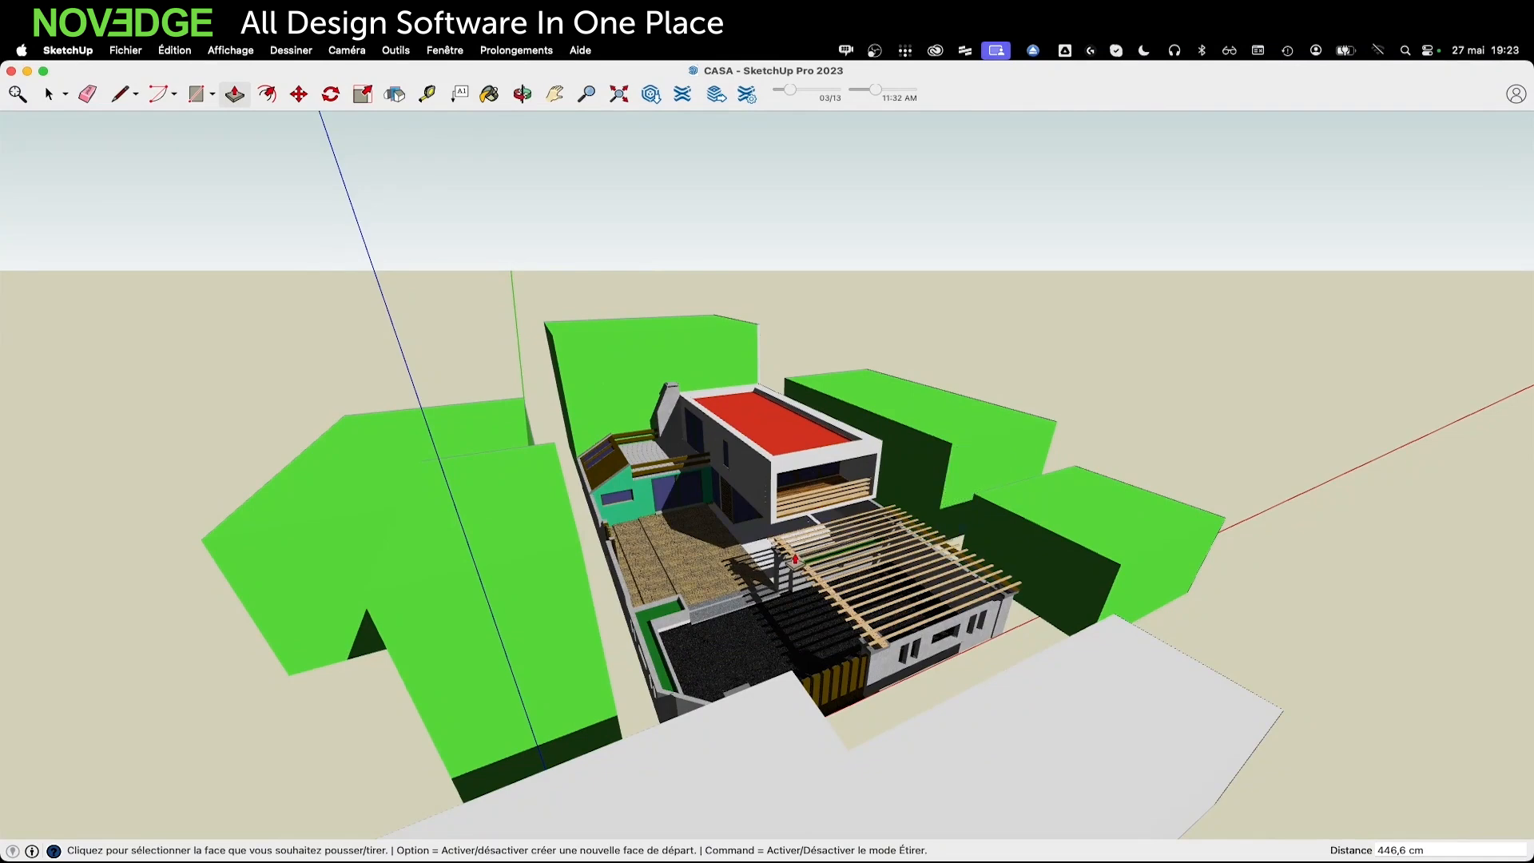
pyautogui.scroll(5, 795, 559)
pyautogui.moveTo(803, 507); pyautogui.dragTo(793, 521, button='middle')
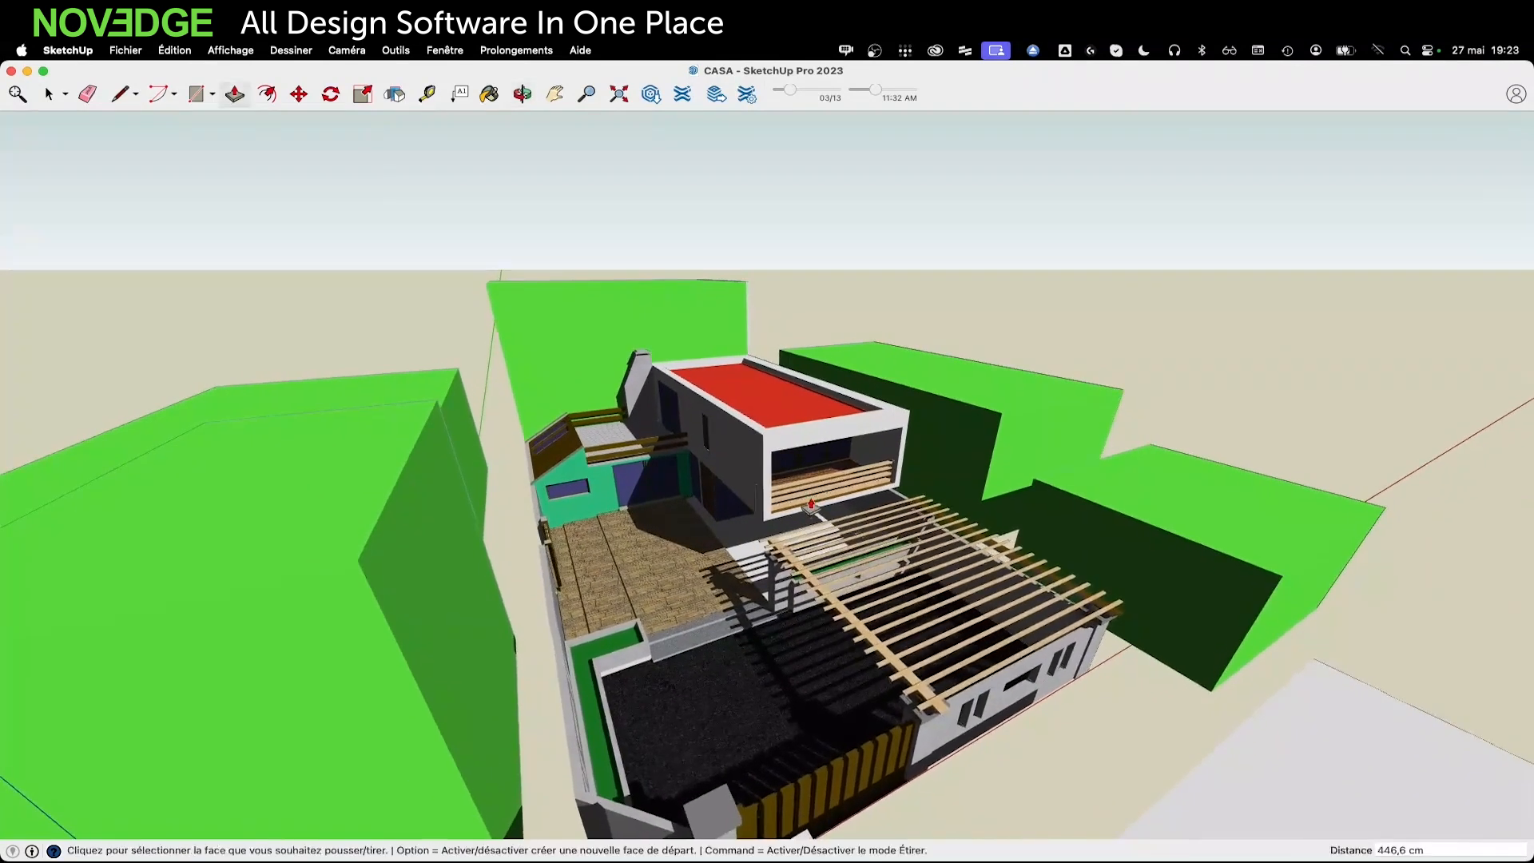
pyautogui.scroll(2, 948, 406)
pyautogui.click(989, 394)
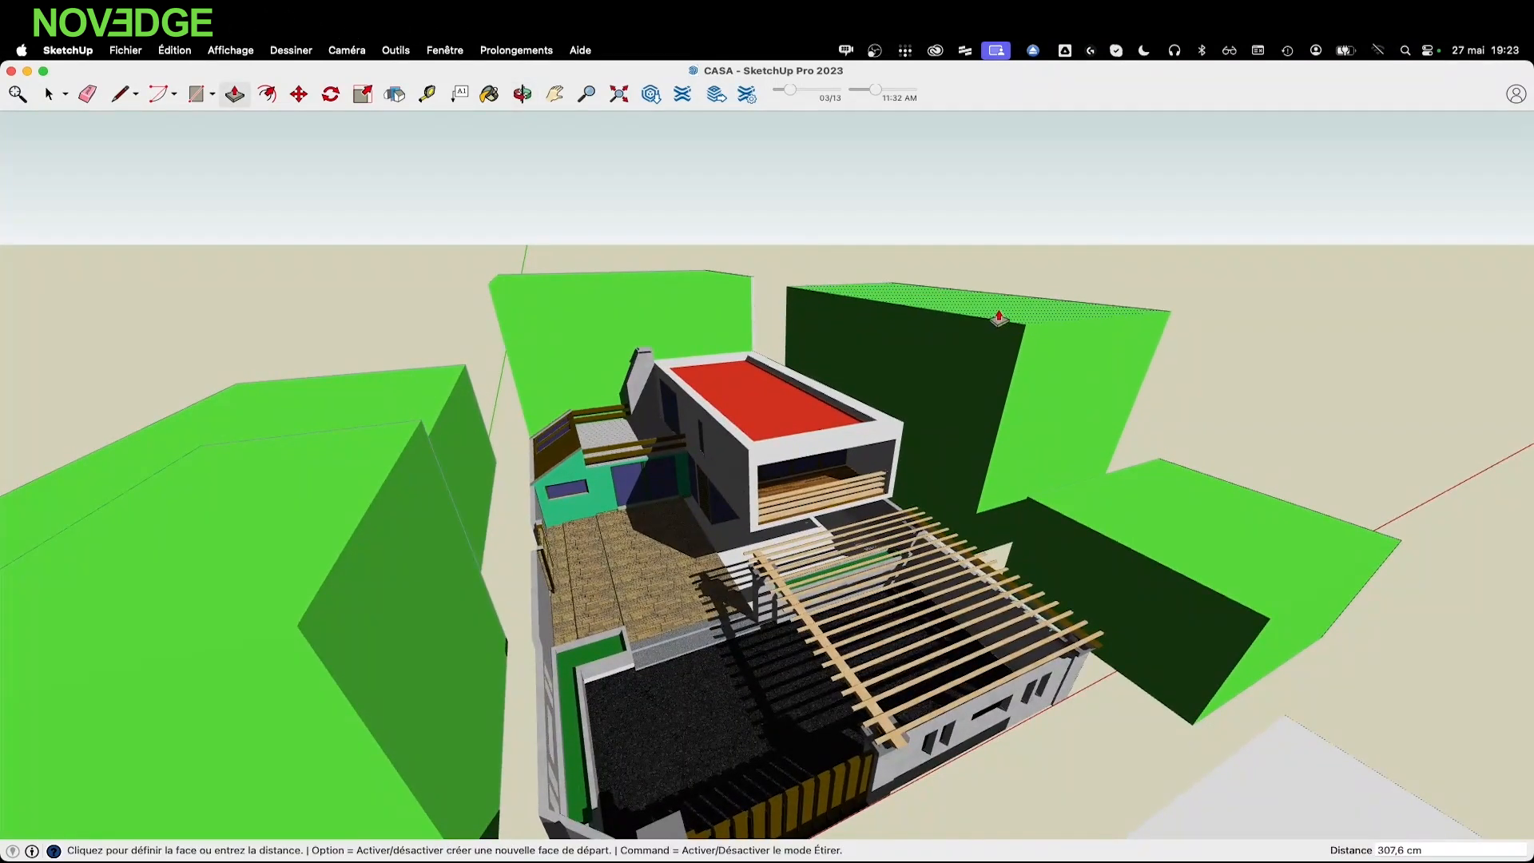
pyautogui.click(739, 288)
pyautogui.click(1090, 479)
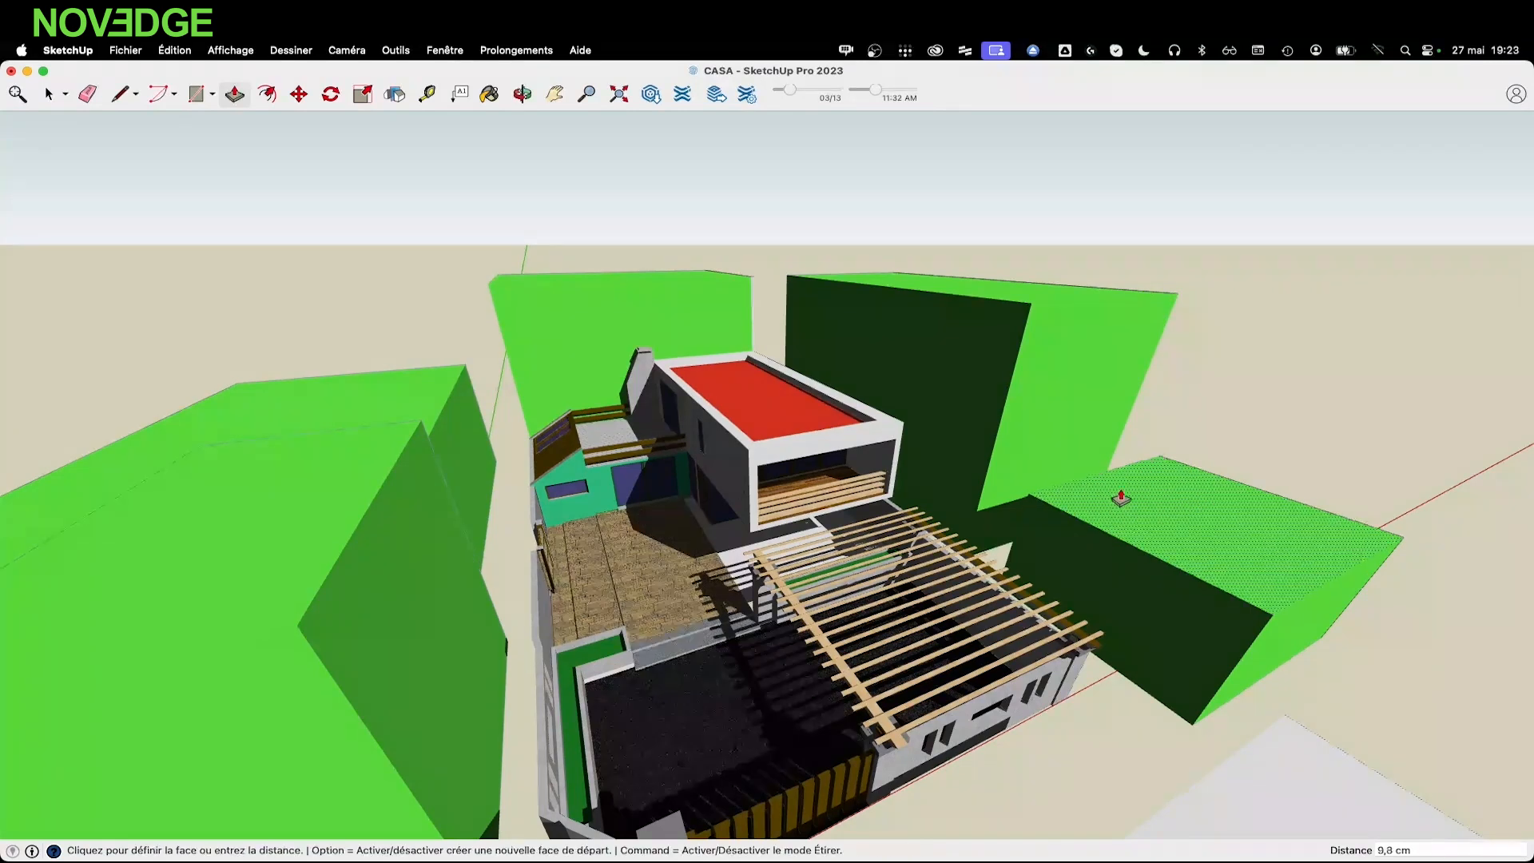
pyautogui.click(1030, 365)
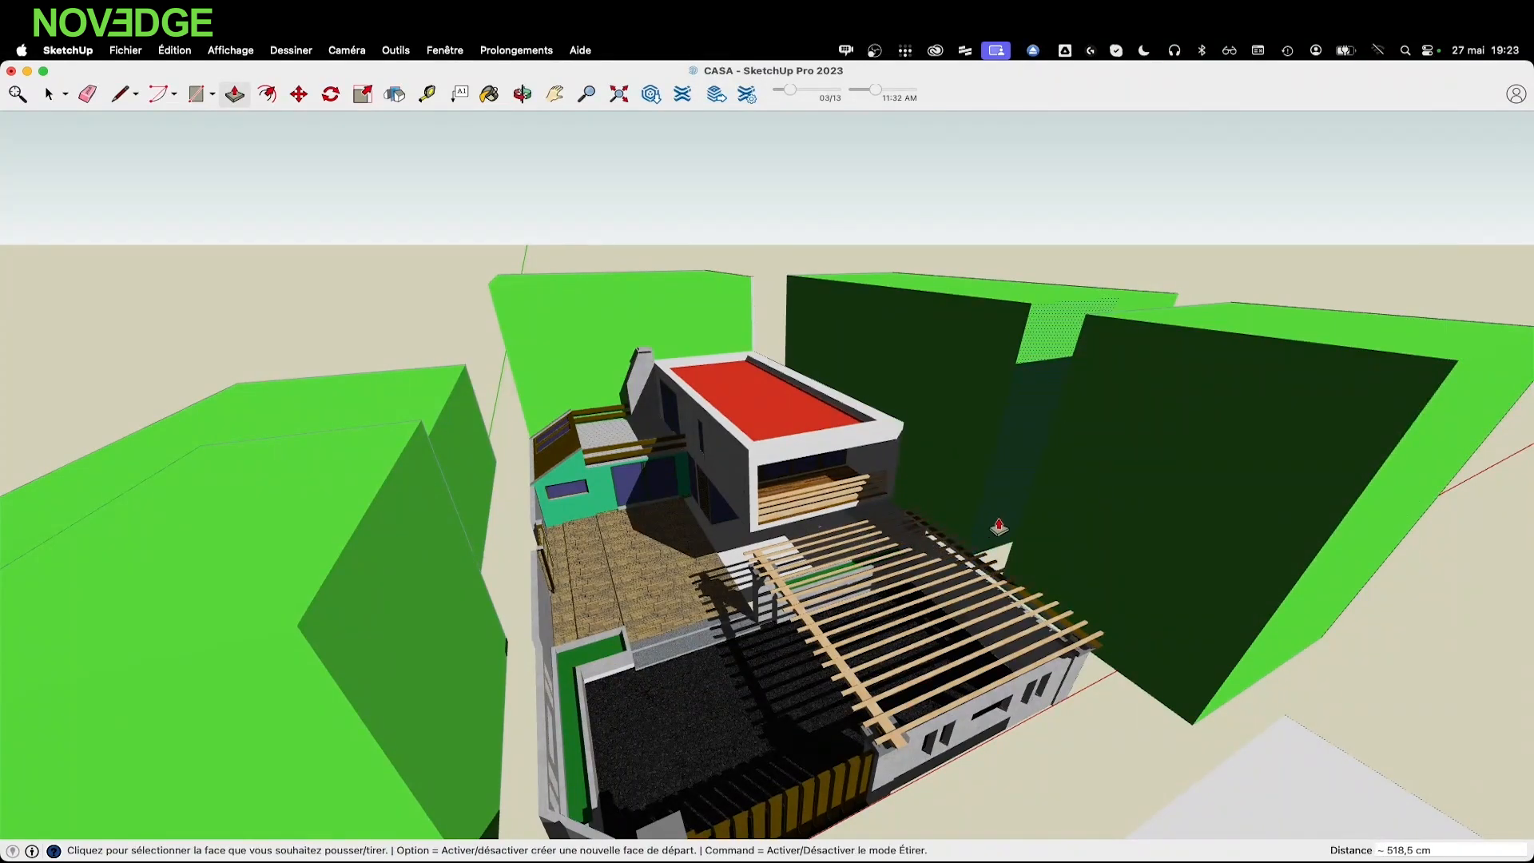
# Save the modified CASA model under its existing file name
pyautogui.moveTo(999, 527); pyautogui.dragTo(696, 621, button='middle')
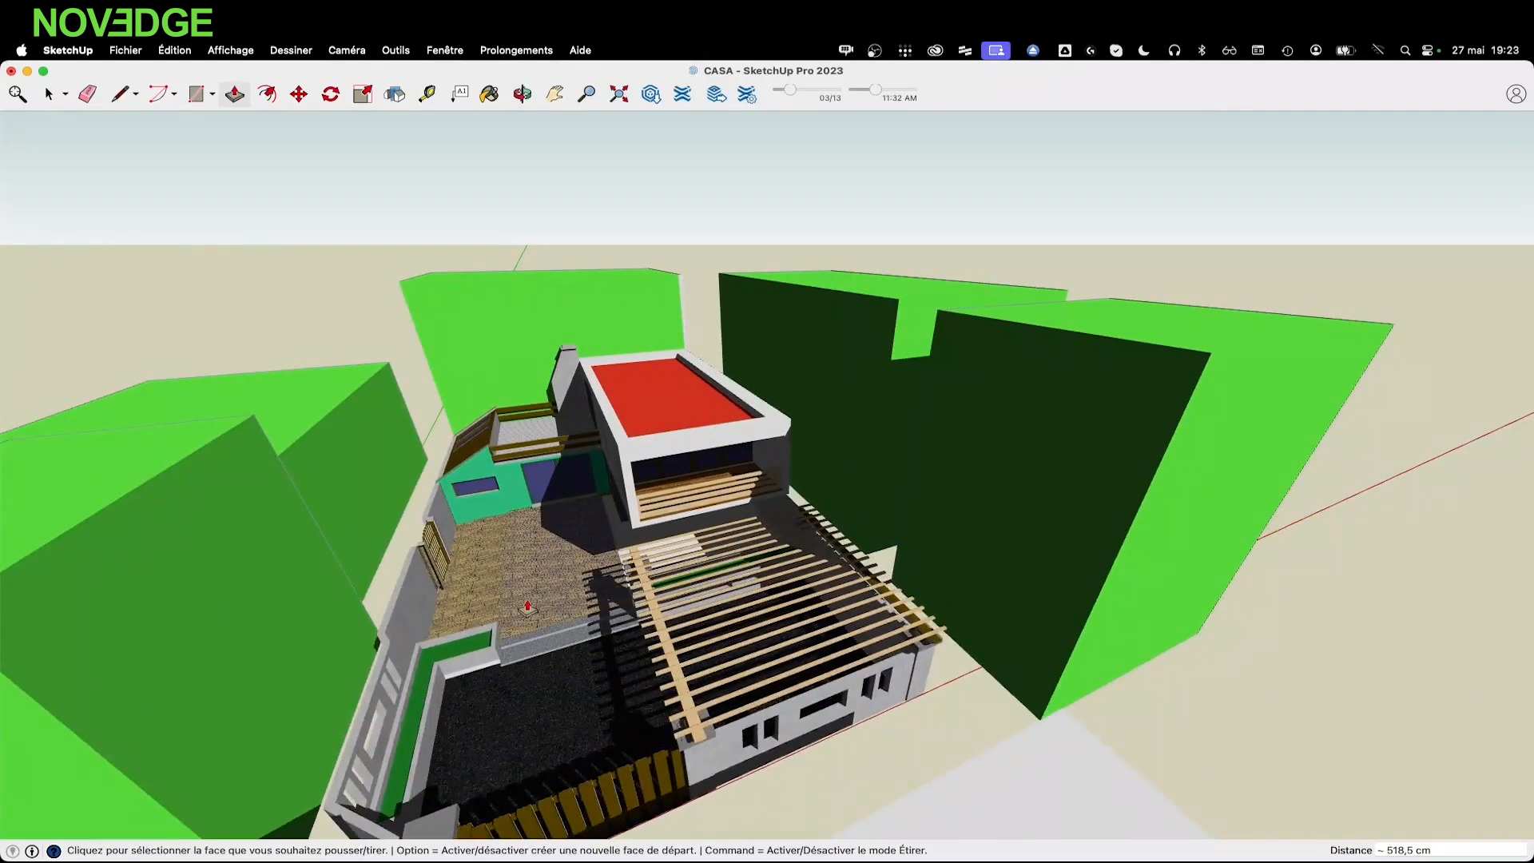
pyautogui.scroll(2, 527, 608)
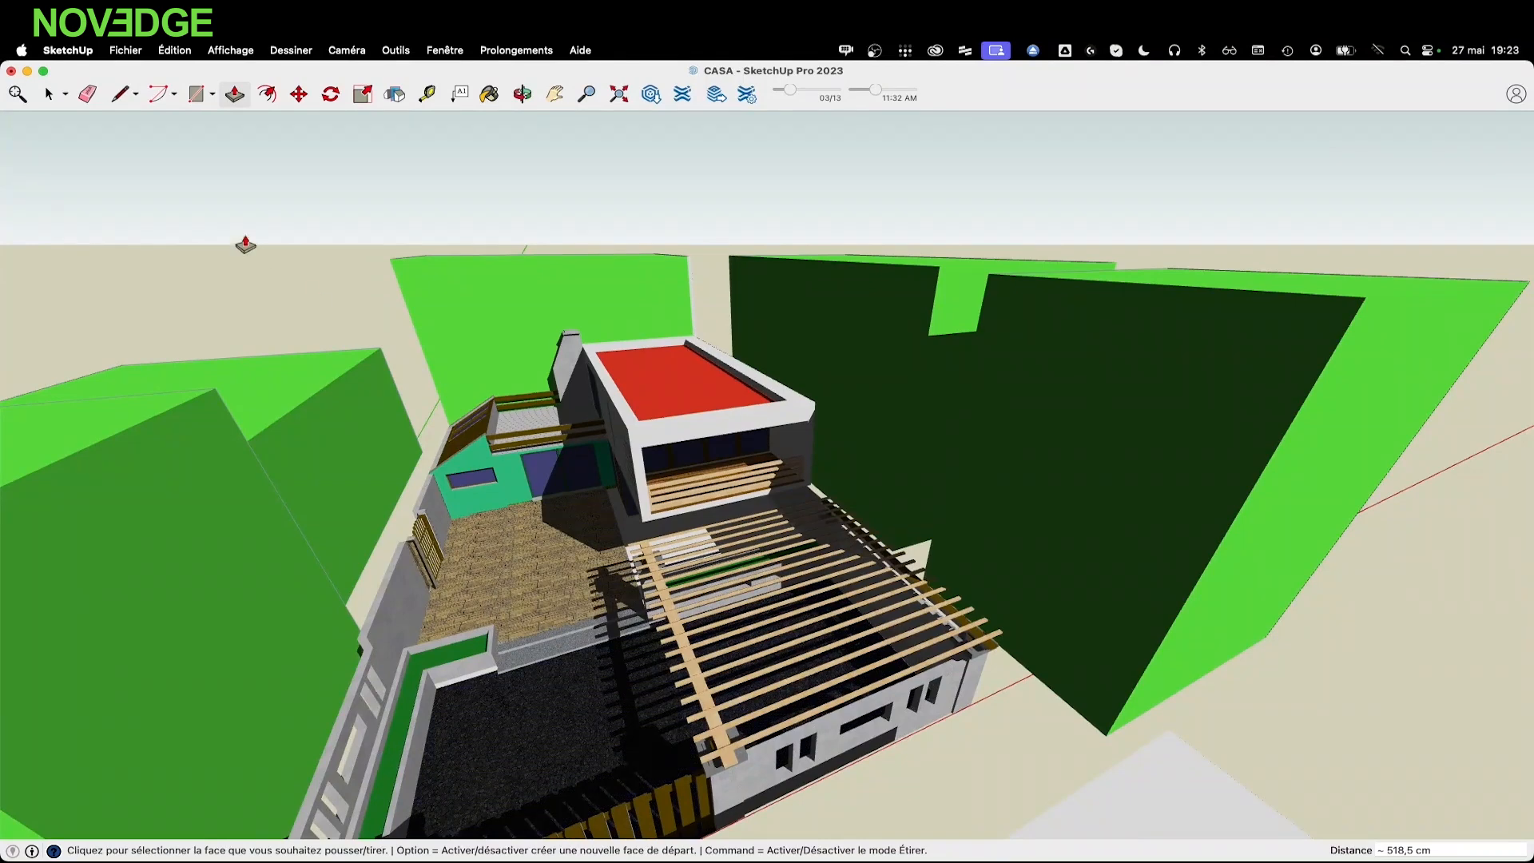
pyautogui.click(126, 50)
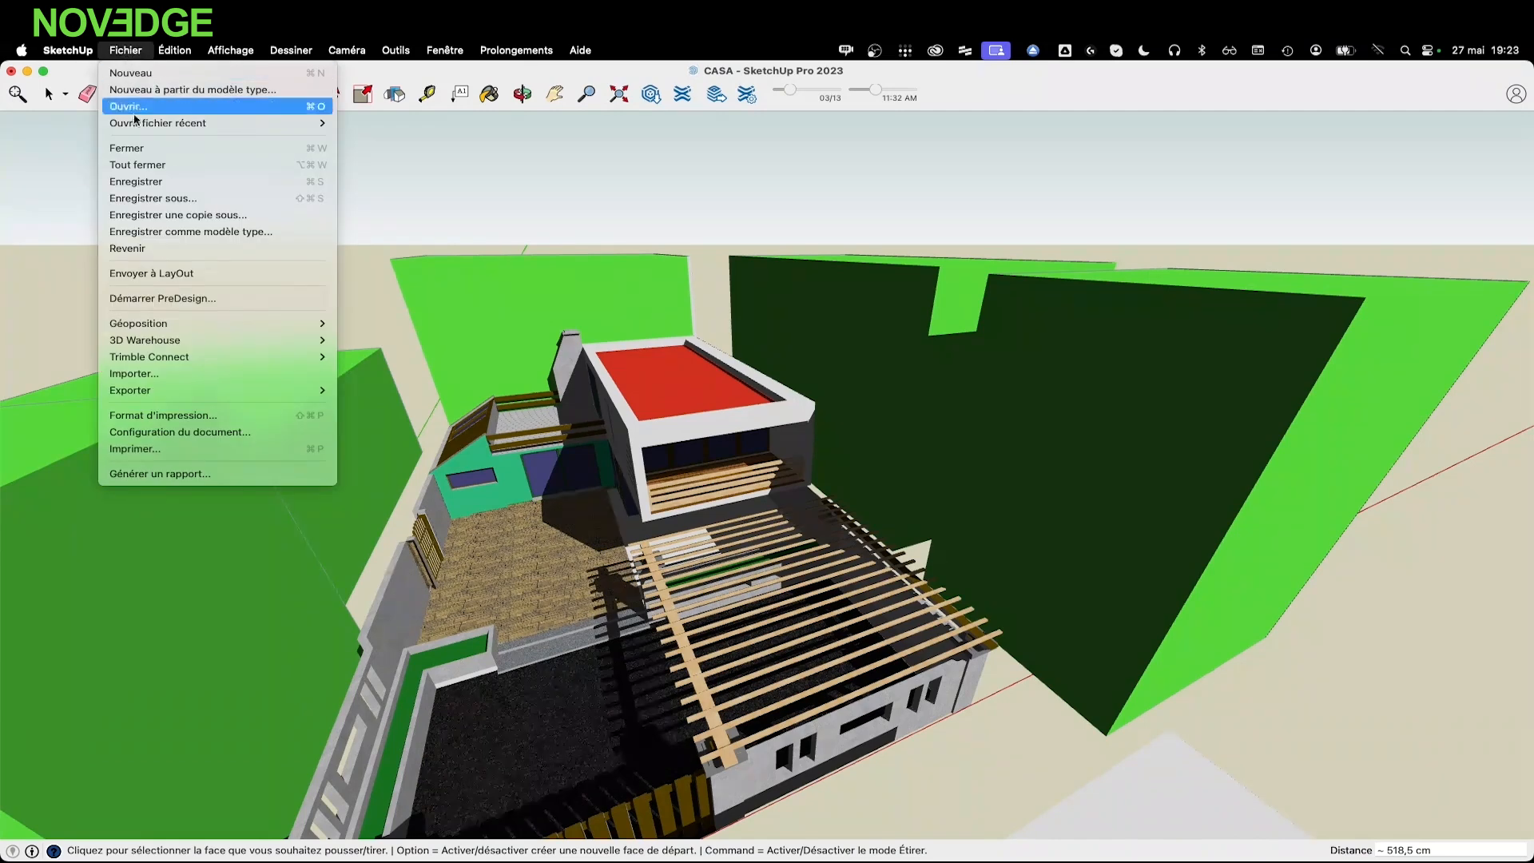
pyautogui.click(177, 187)
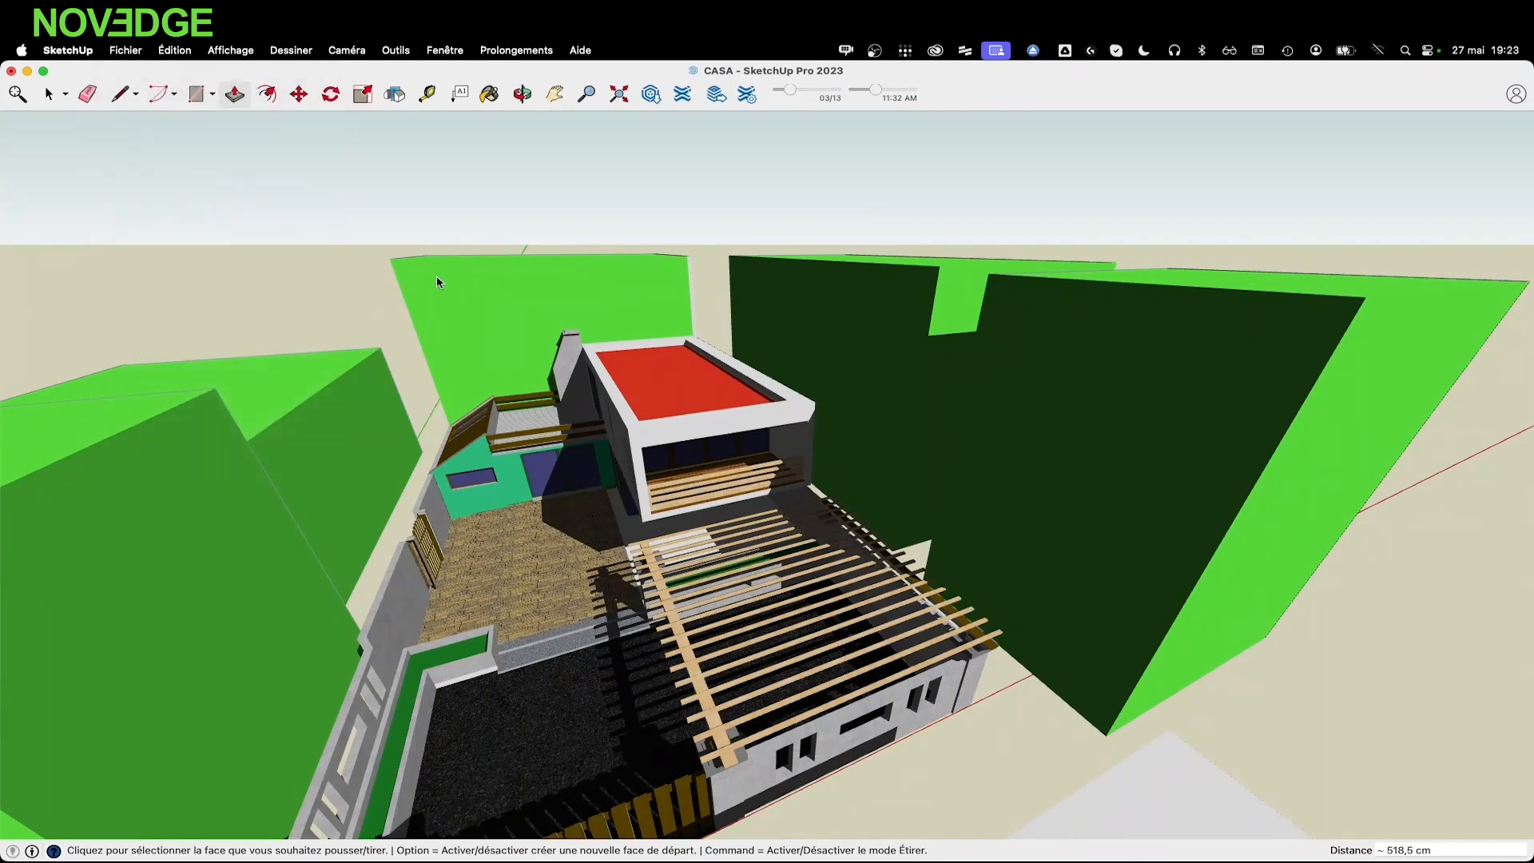
# Switch to Artlantis RT² and create a new project
pyautogui.moveTo(881, 835)
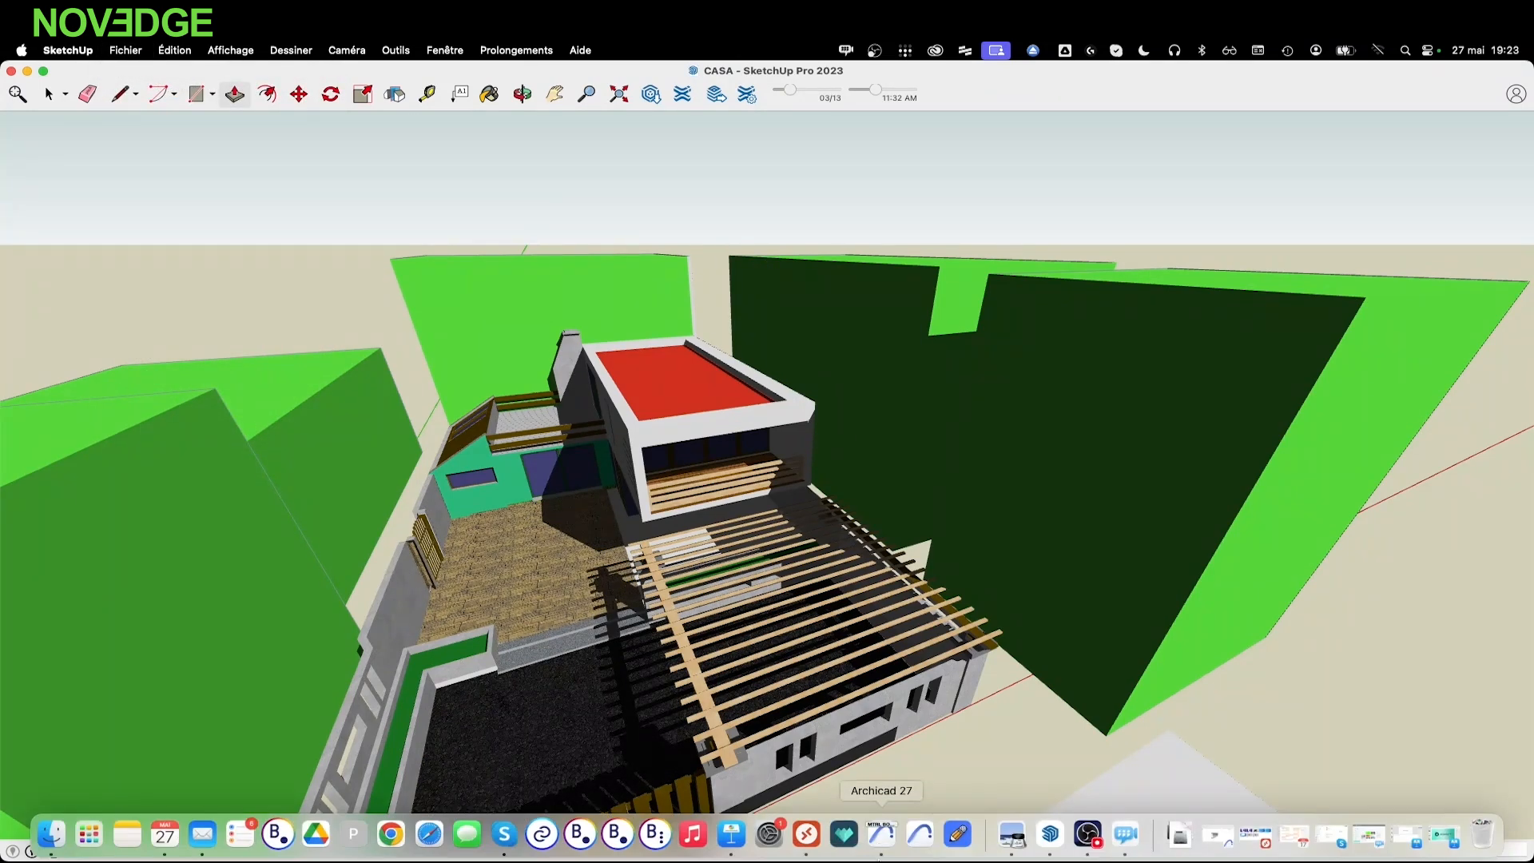
pyautogui.click(841, 835)
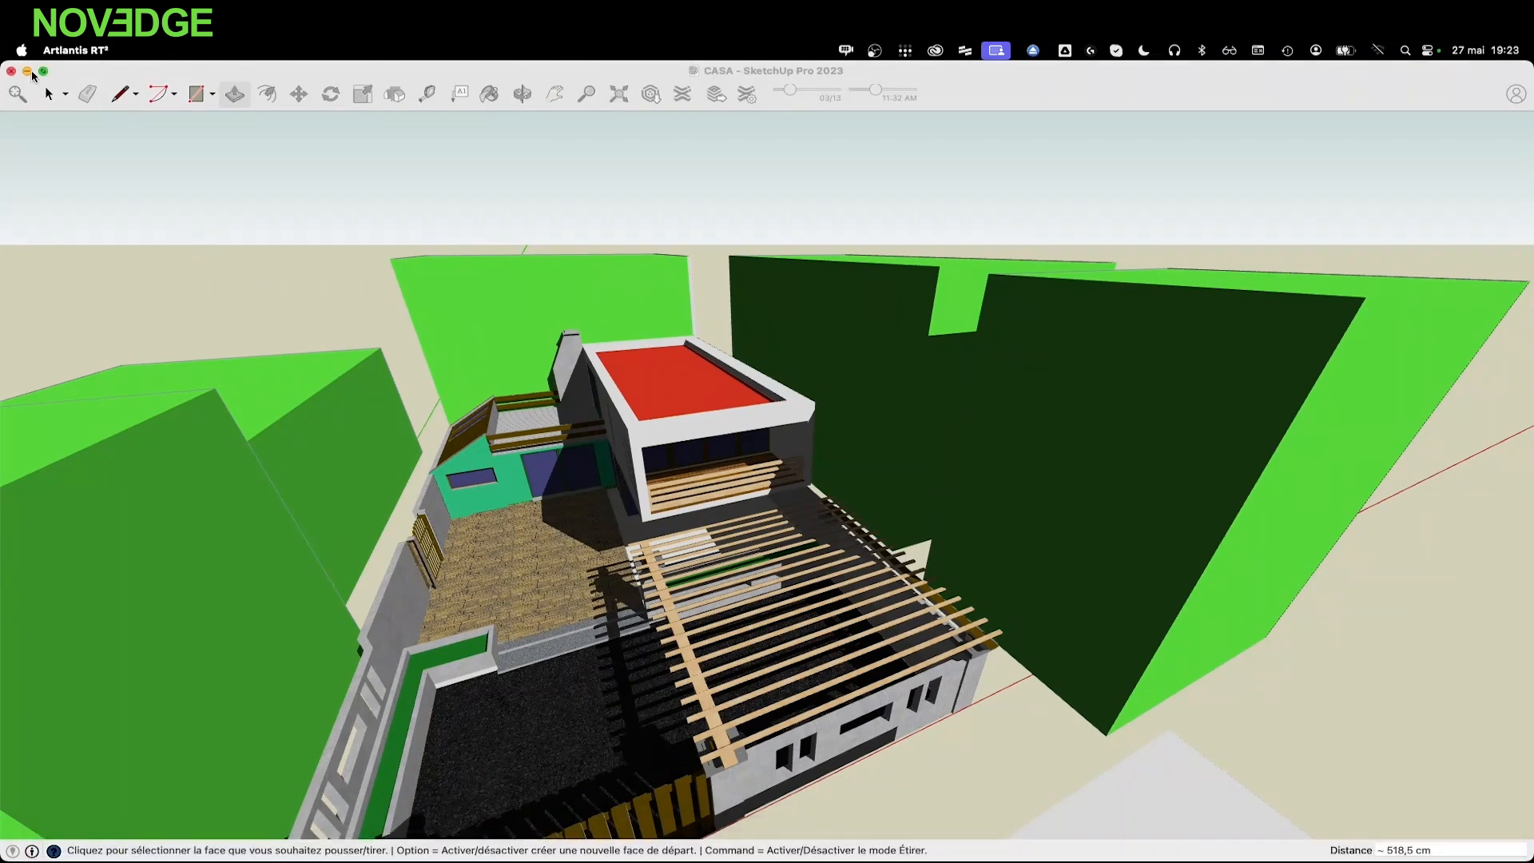
pyautogui.click(27, 72)
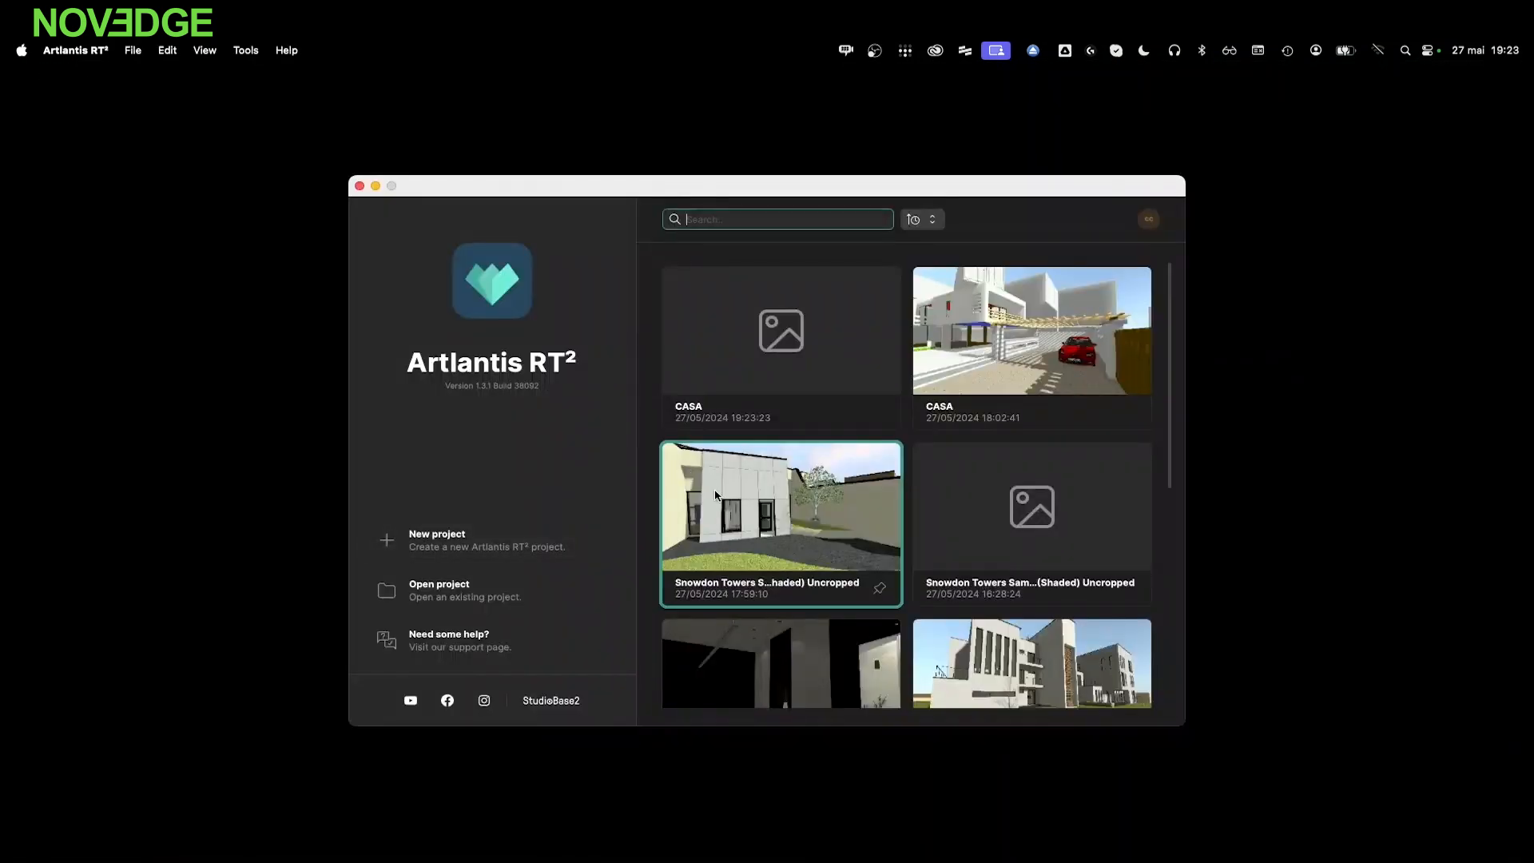
pyautogui.click(476, 536)
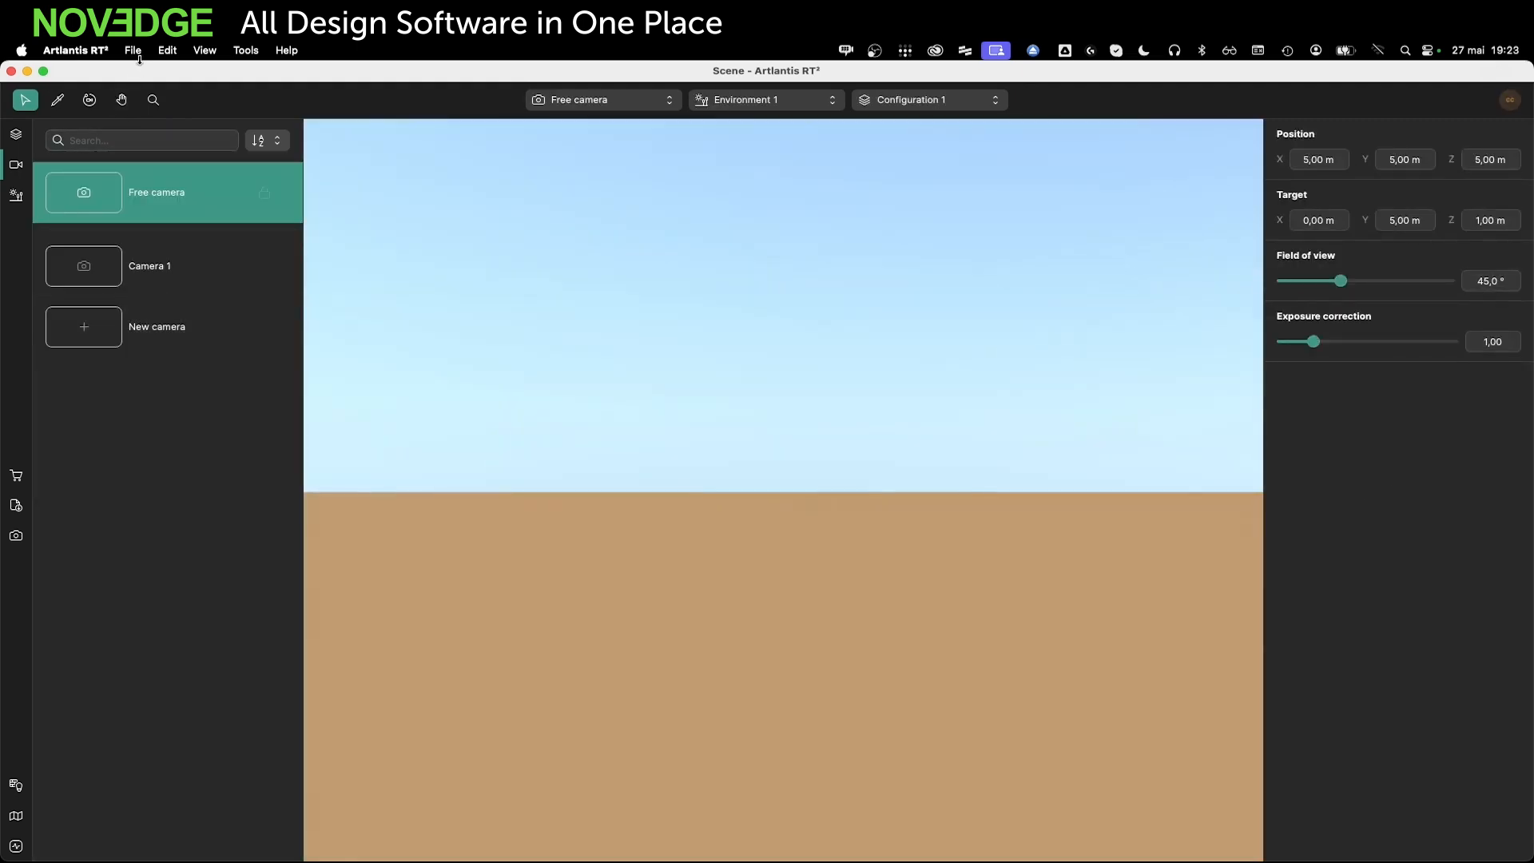
# Import the CASA SketchUp file from the ATL LIVE/1-SKP folder, accepting the default import options
pyautogui.click(133, 51)
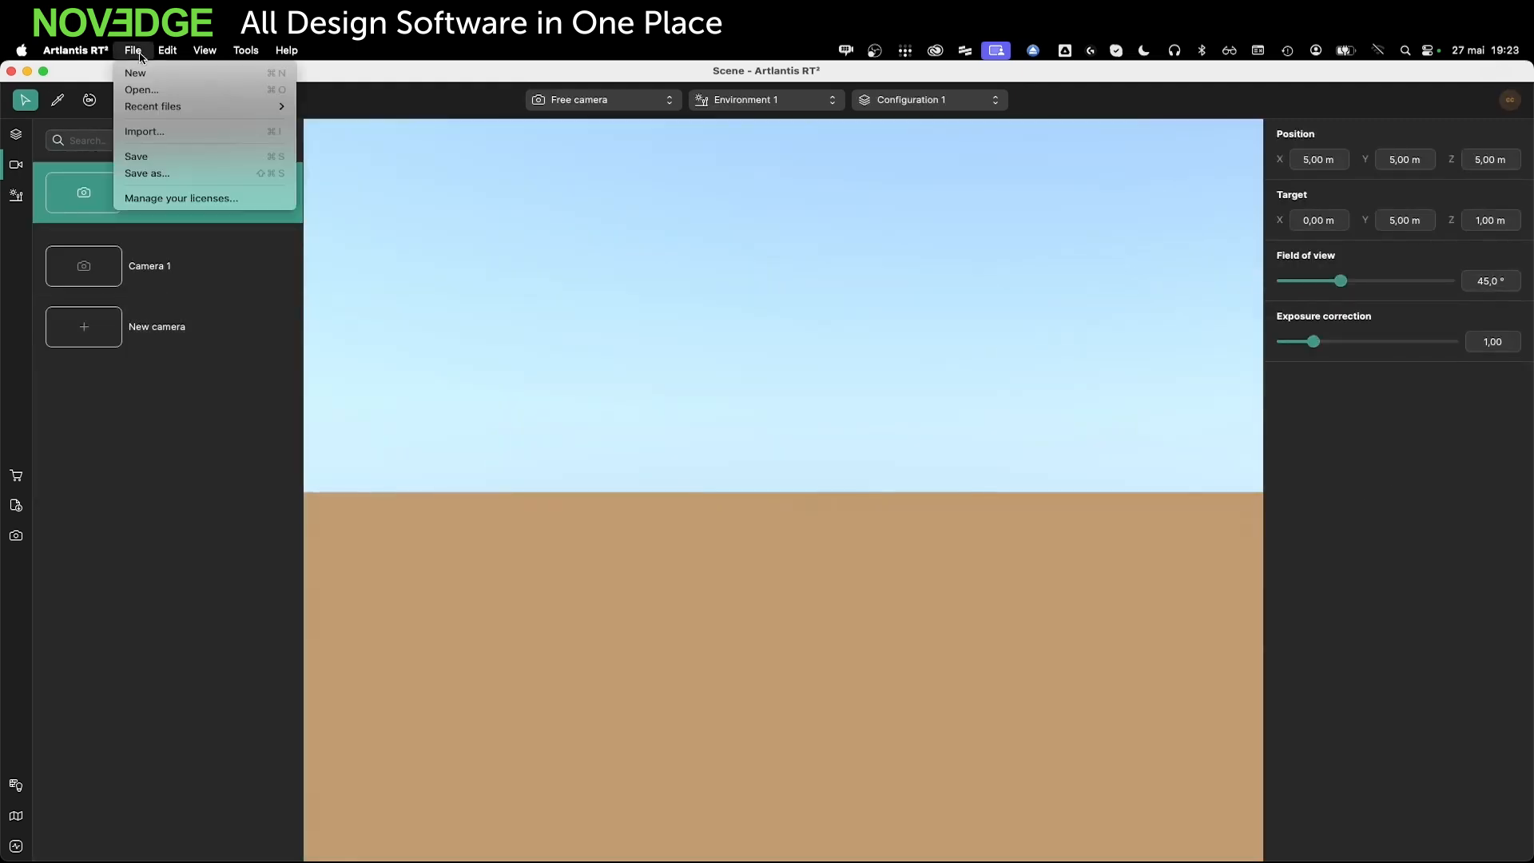
pyautogui.click(177, 133)
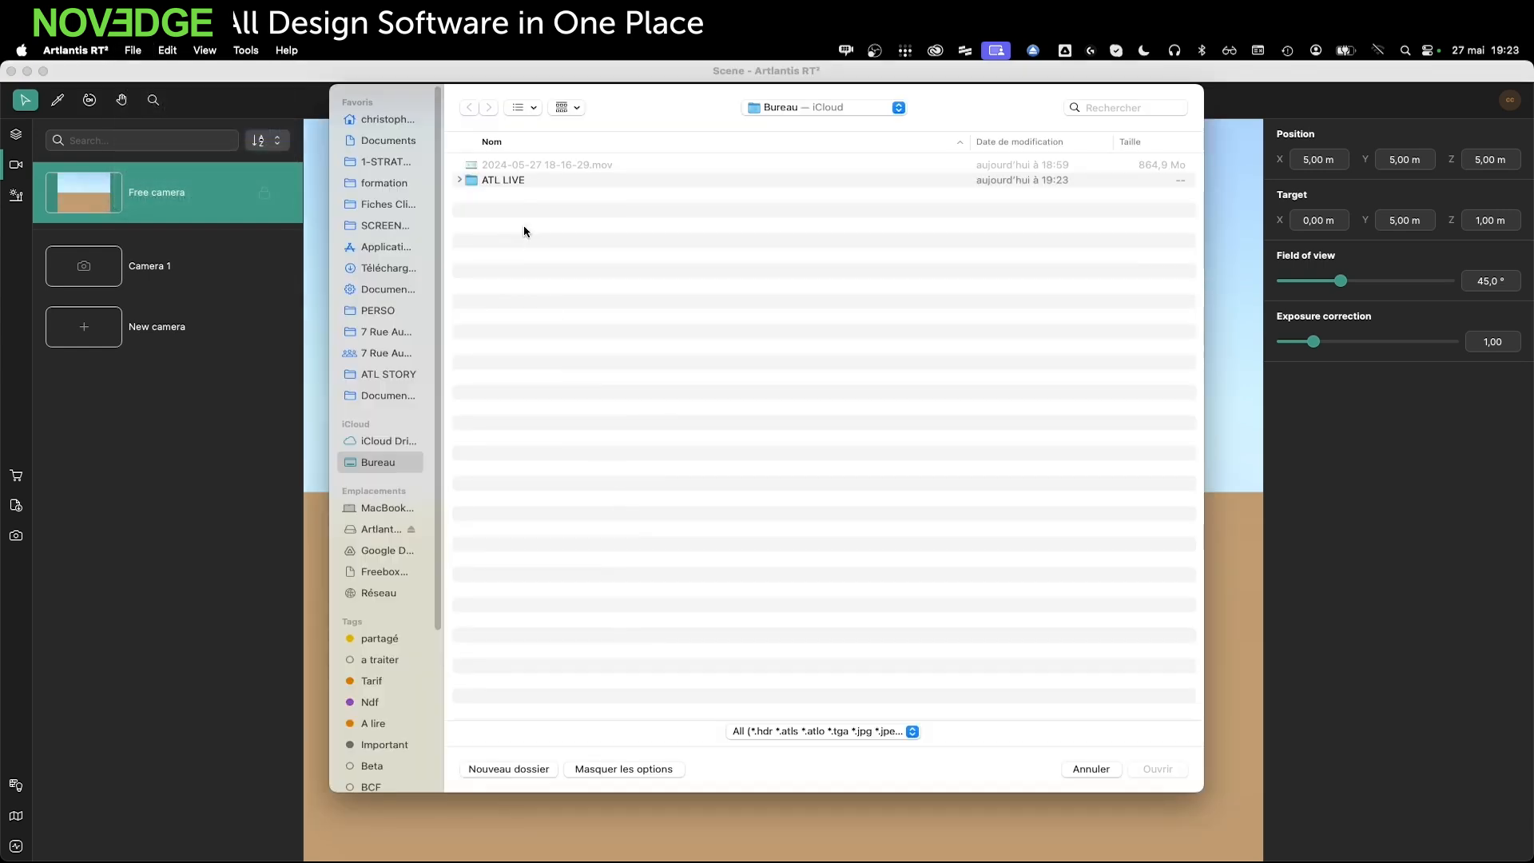
pyautogui.click(460, 179)
pyautogui.click(472, 195)
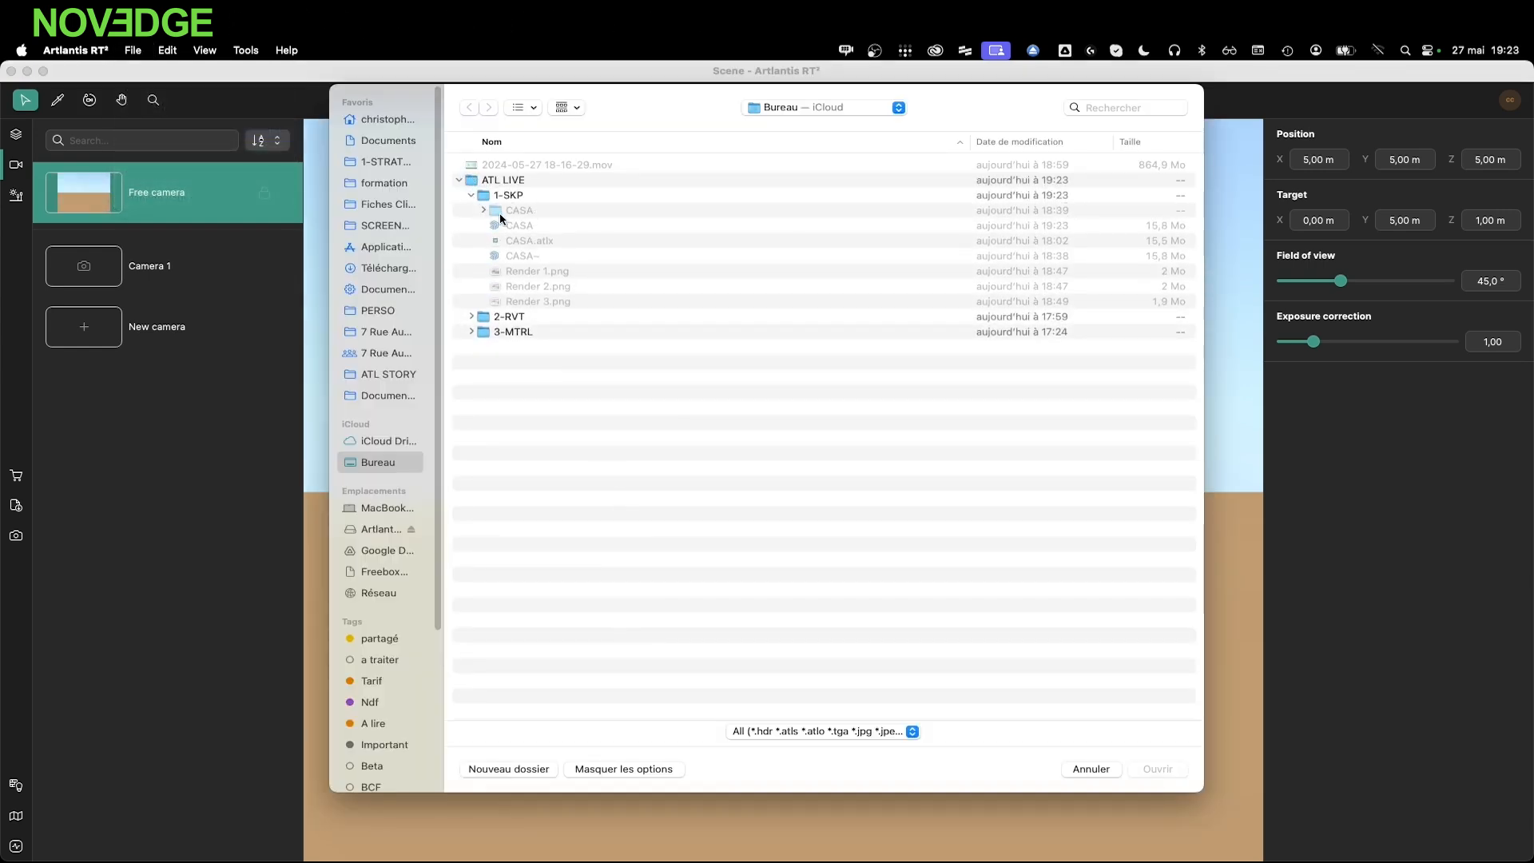
pyautogui.click(519, 228)
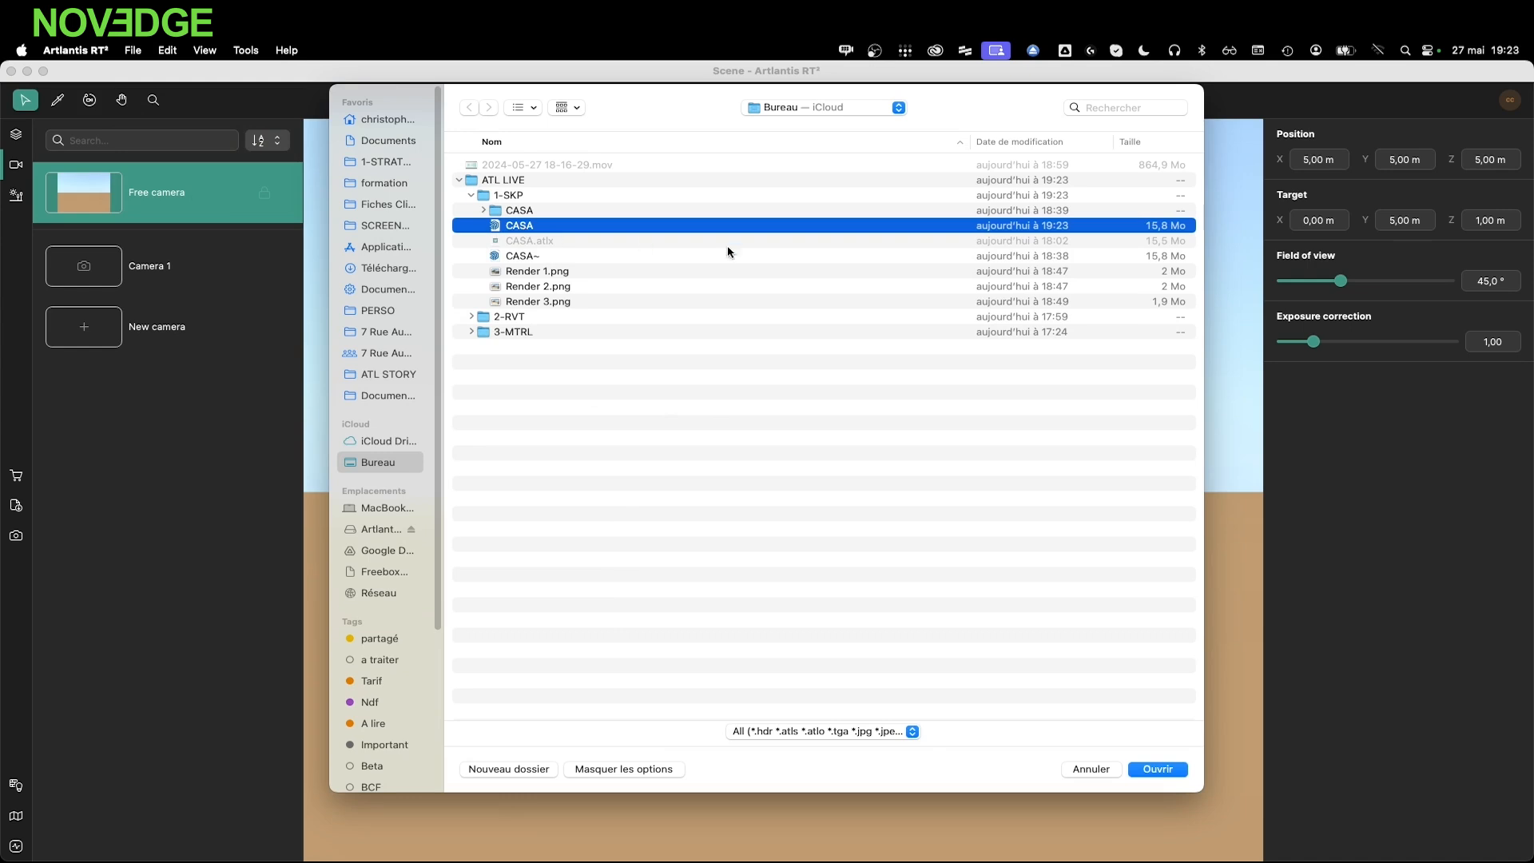
pyautogui.click(1144, 768)
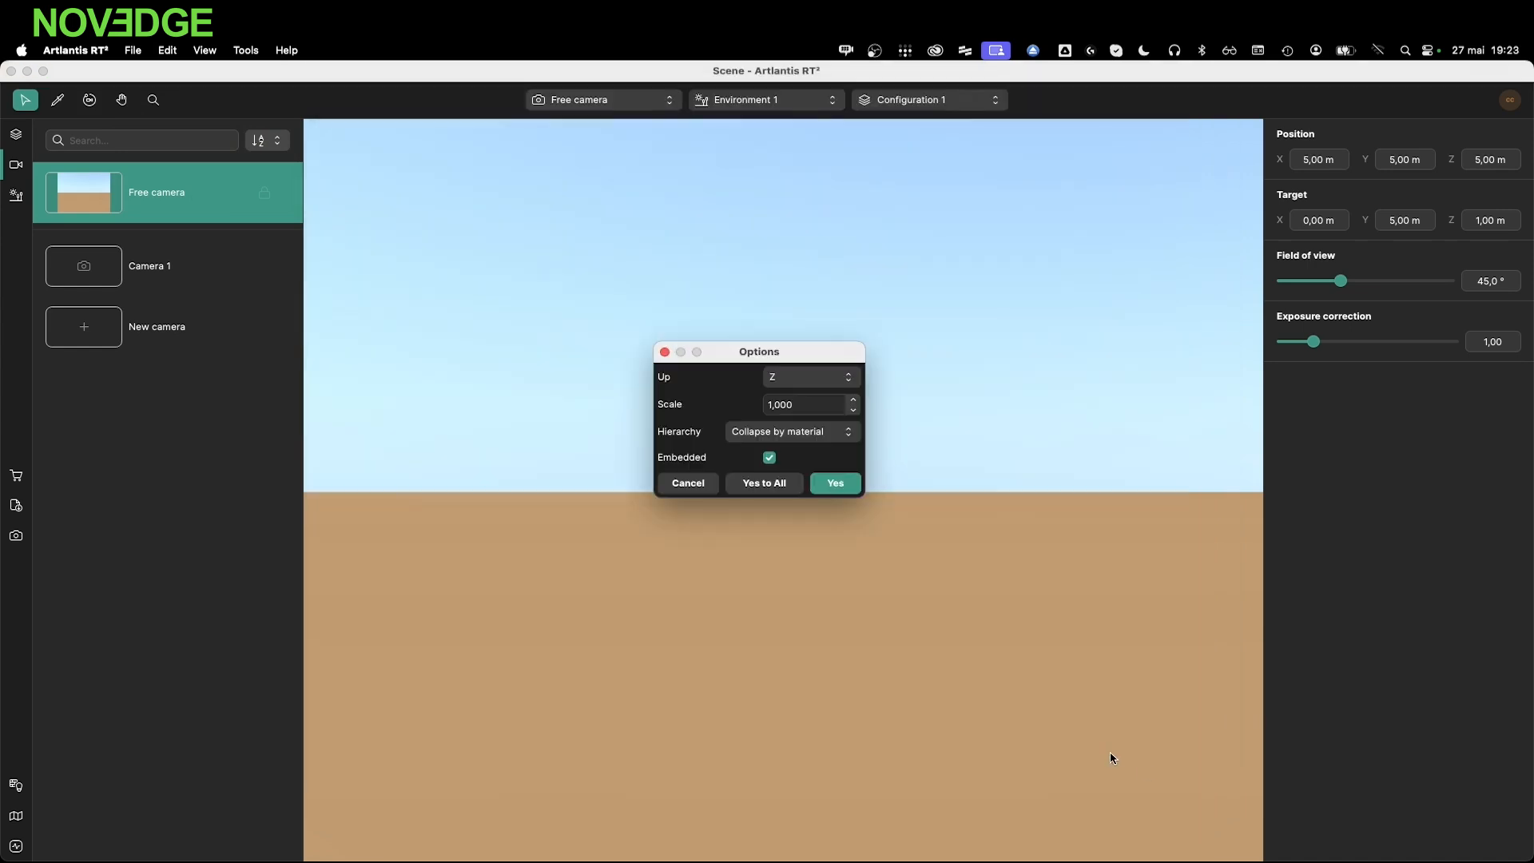
pyautogui.click(825, 489)
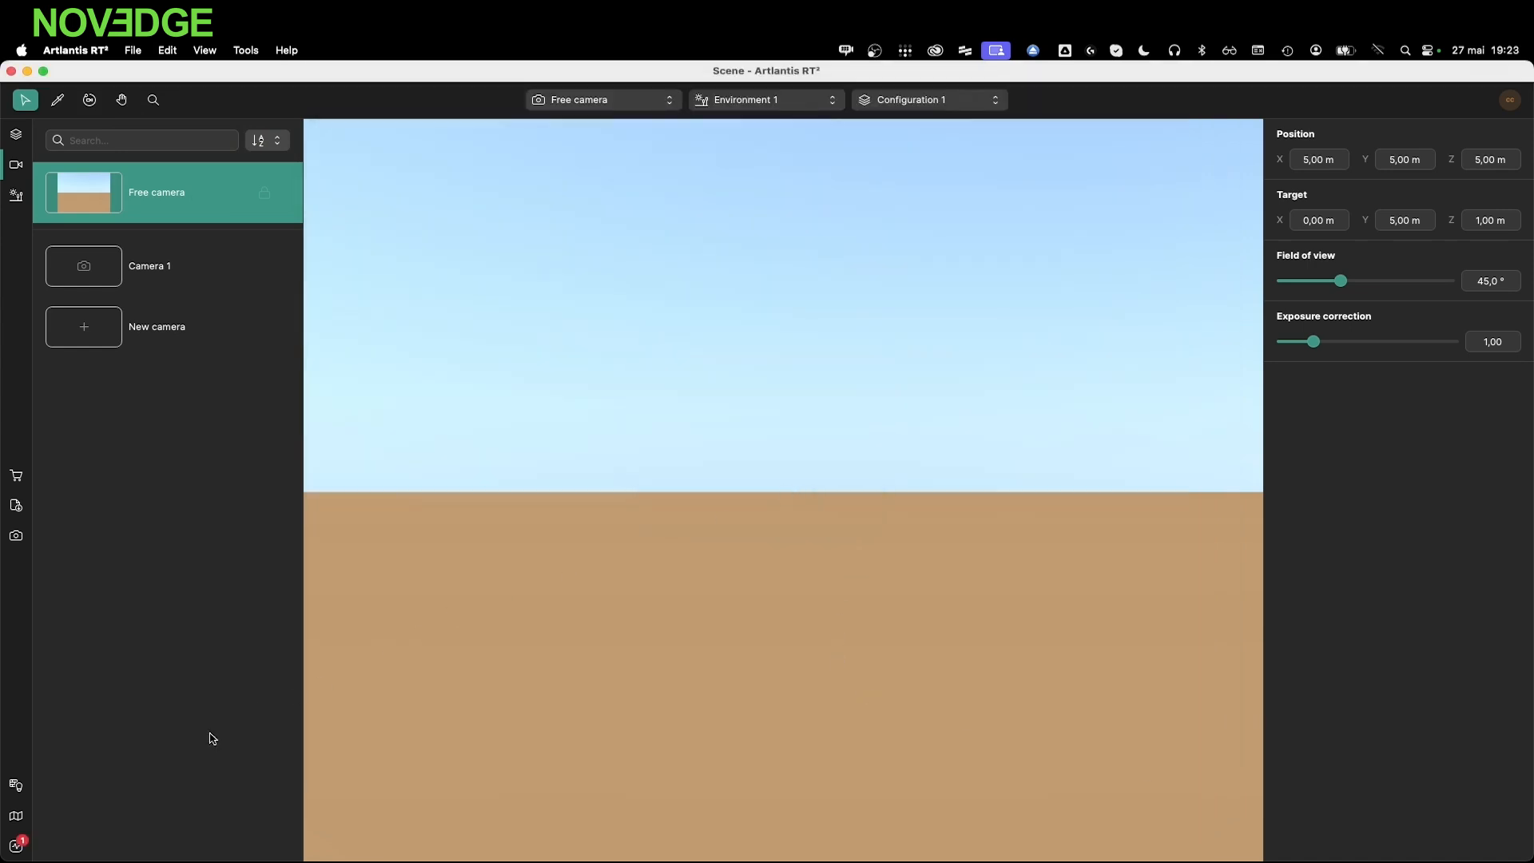
# Spawn CASA.skp from the external files library to the scene origin
pyautogui.click(15, 505)
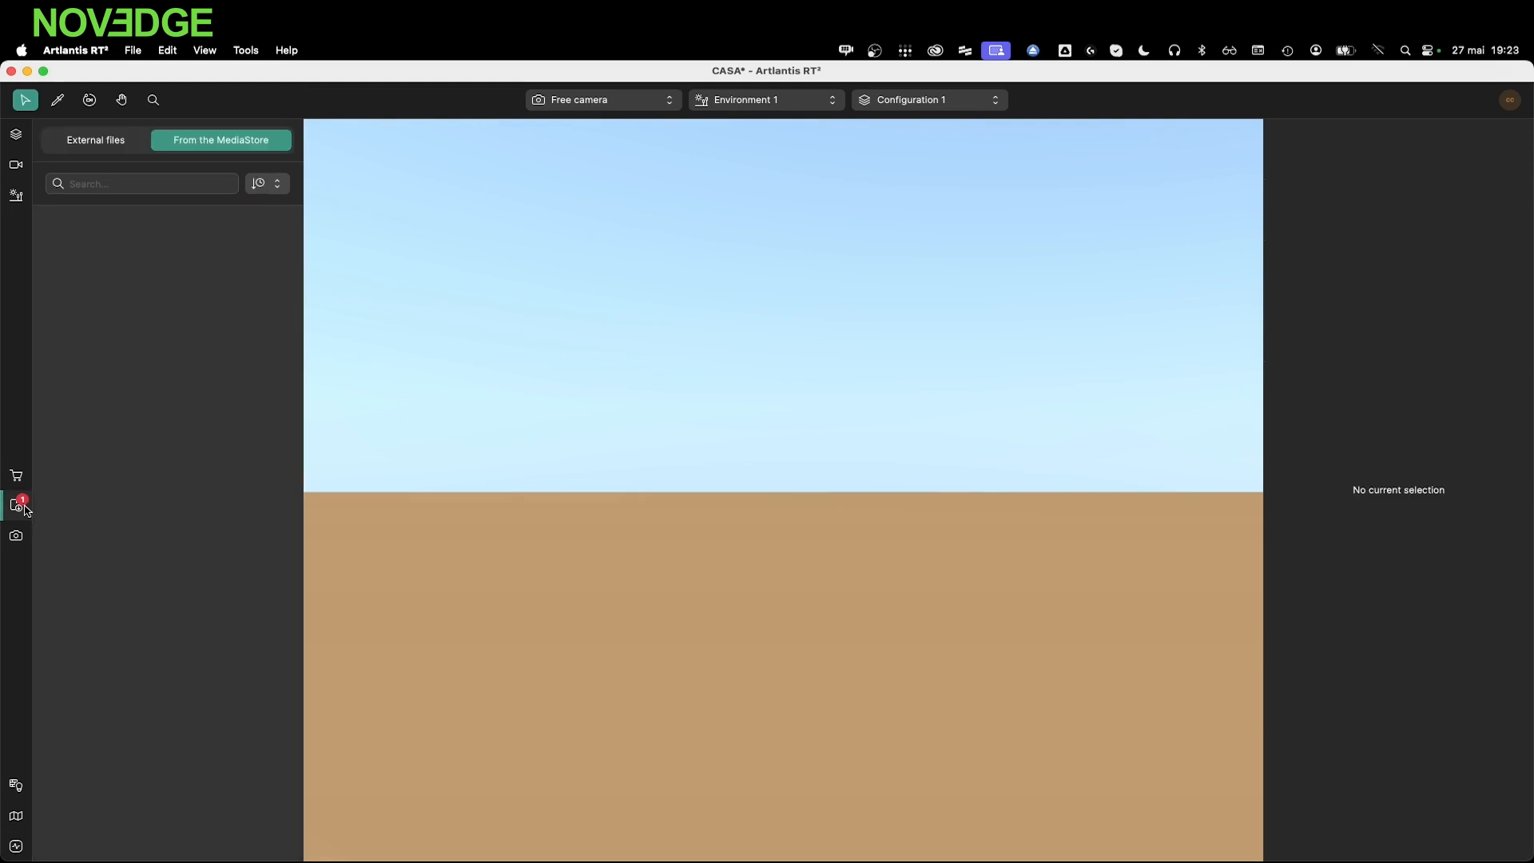
pyautogui.click(90, 142)
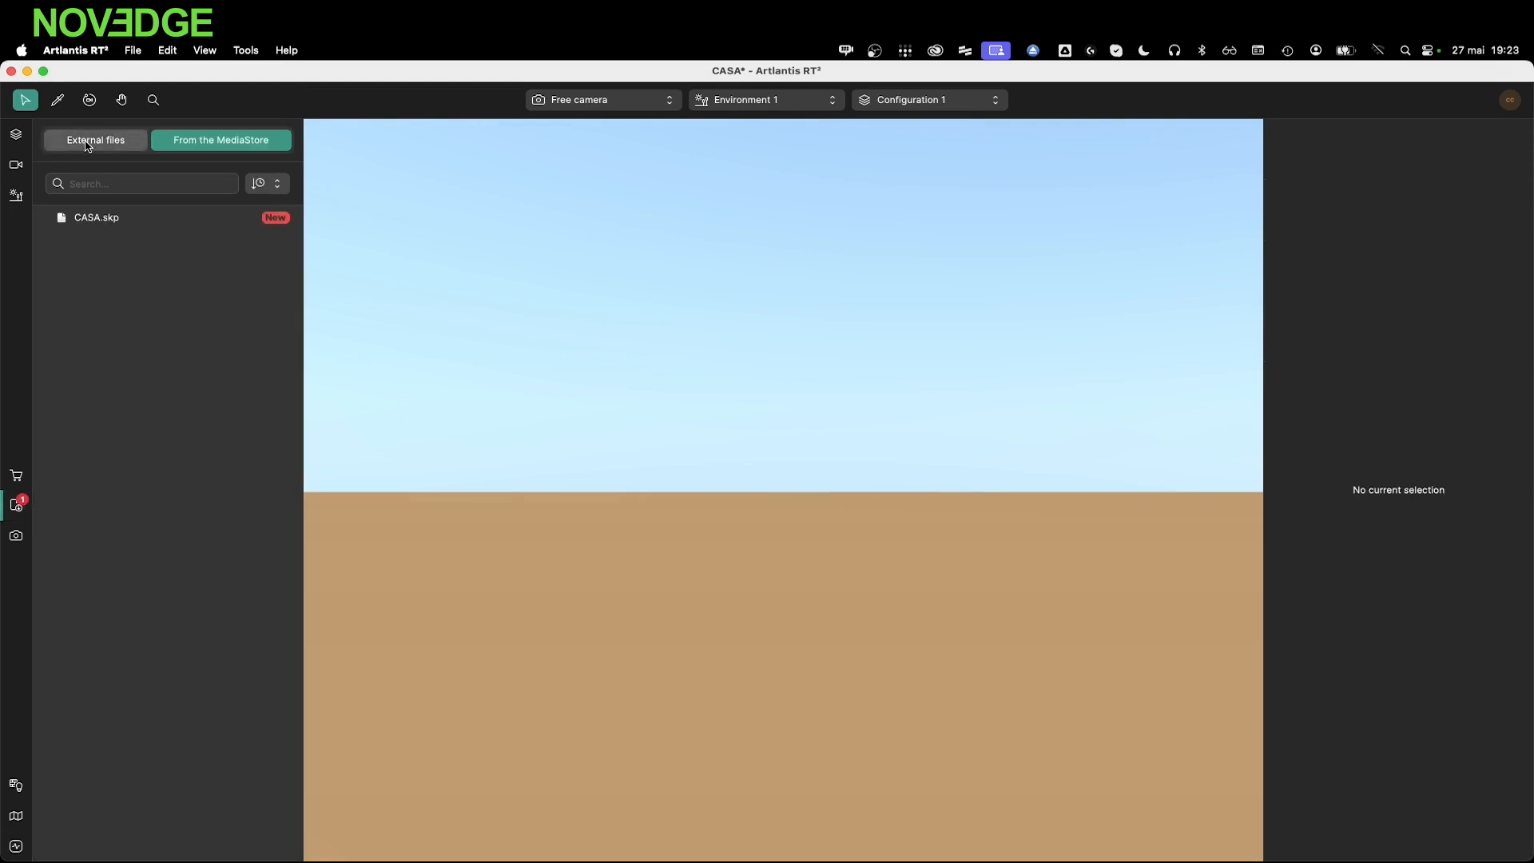
pyautogui.rightClick(122, 224)
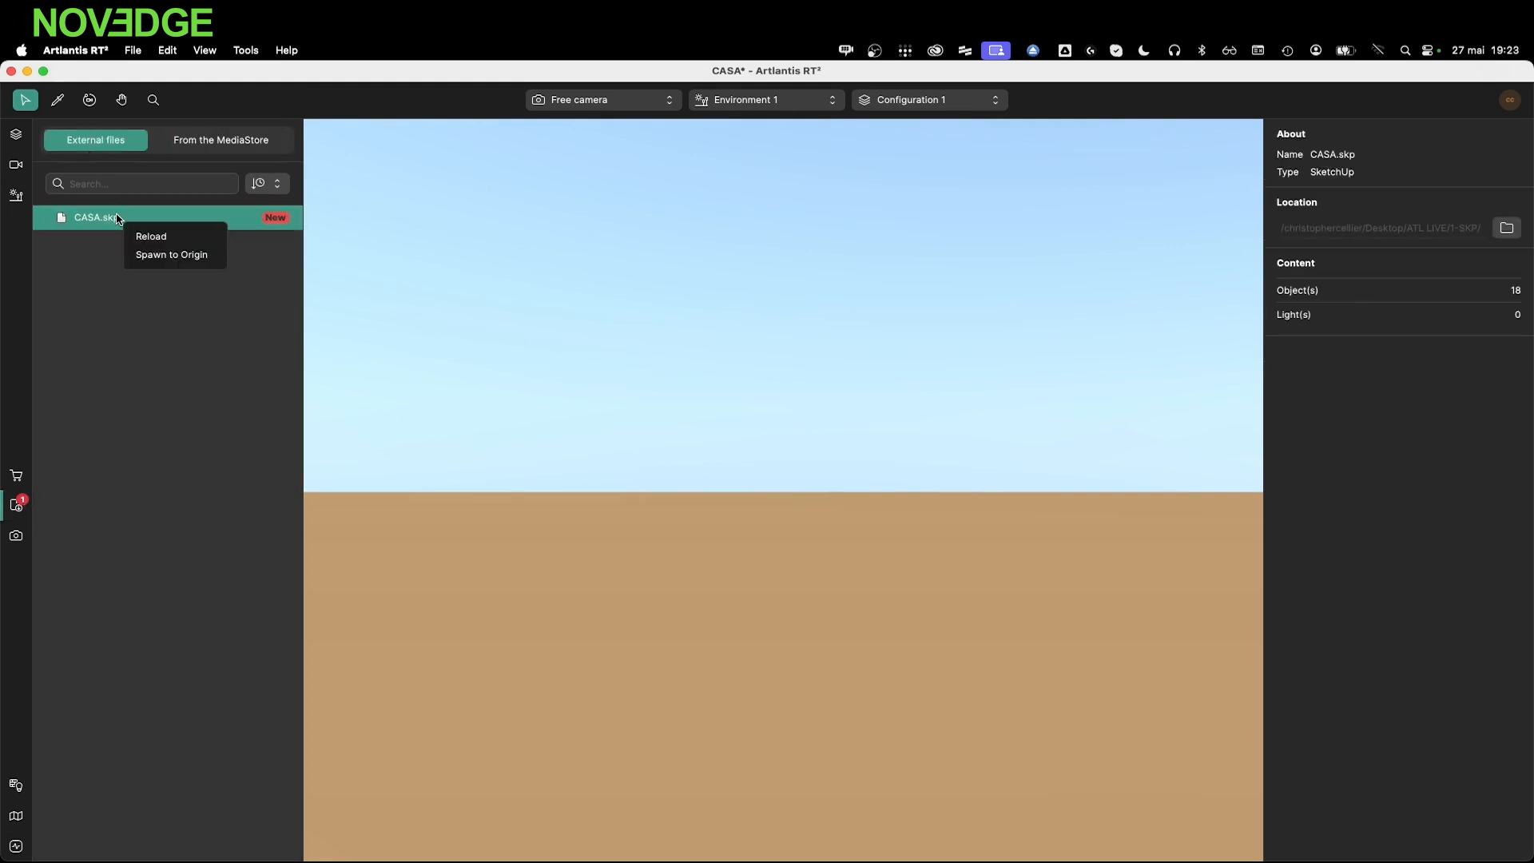
pyautogui.click(167, 254)
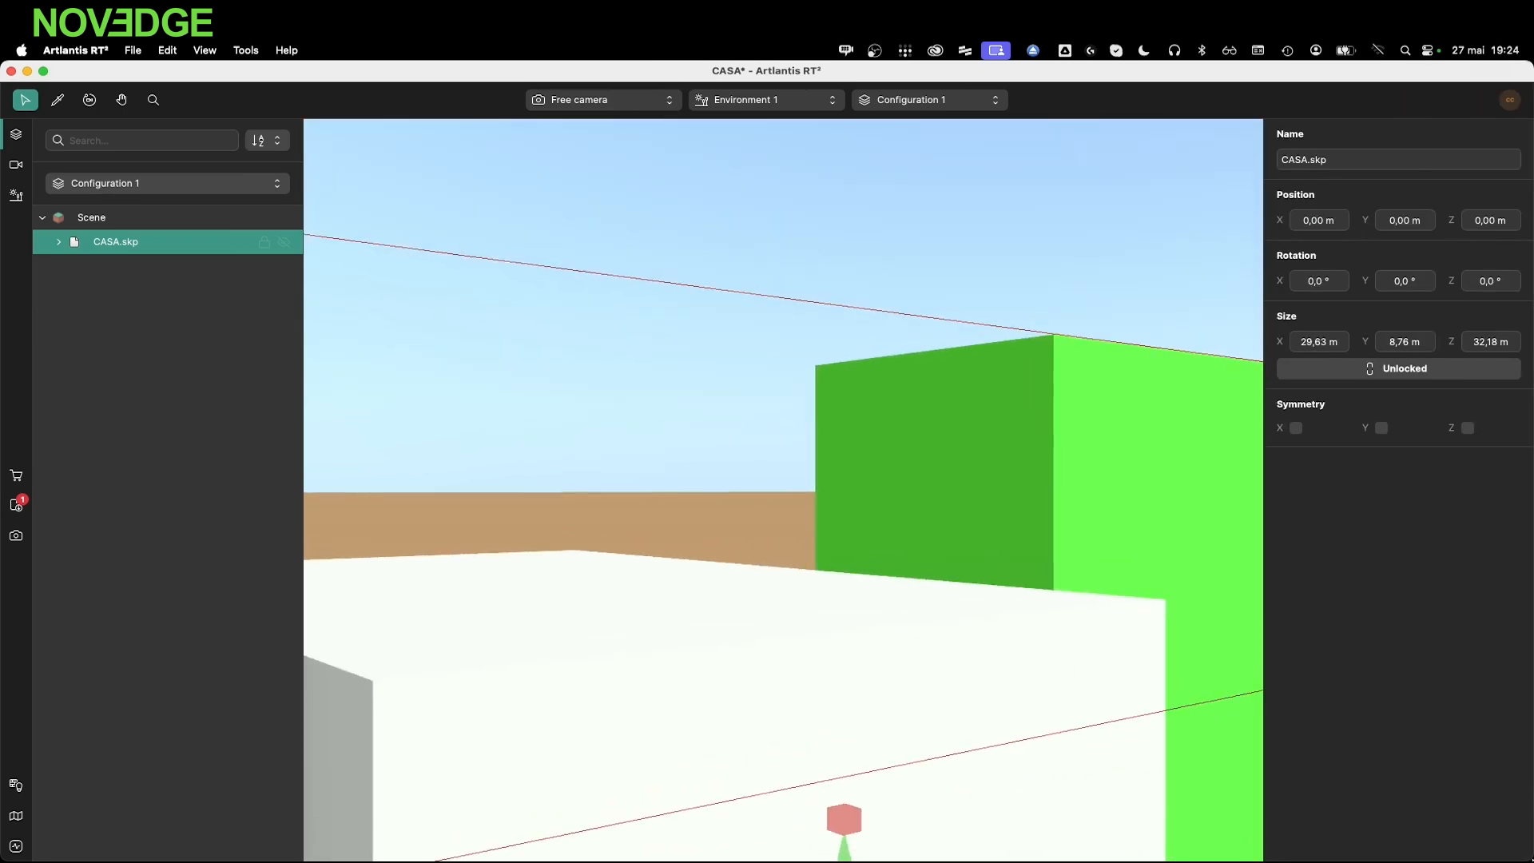
# Examine the imported CASA model as a whole, viewing the house and surrounding blocks from above and from several sides
pyautogui.scroll(-10, 761, 612)
pyautogui.scroll(3, 690, 451)
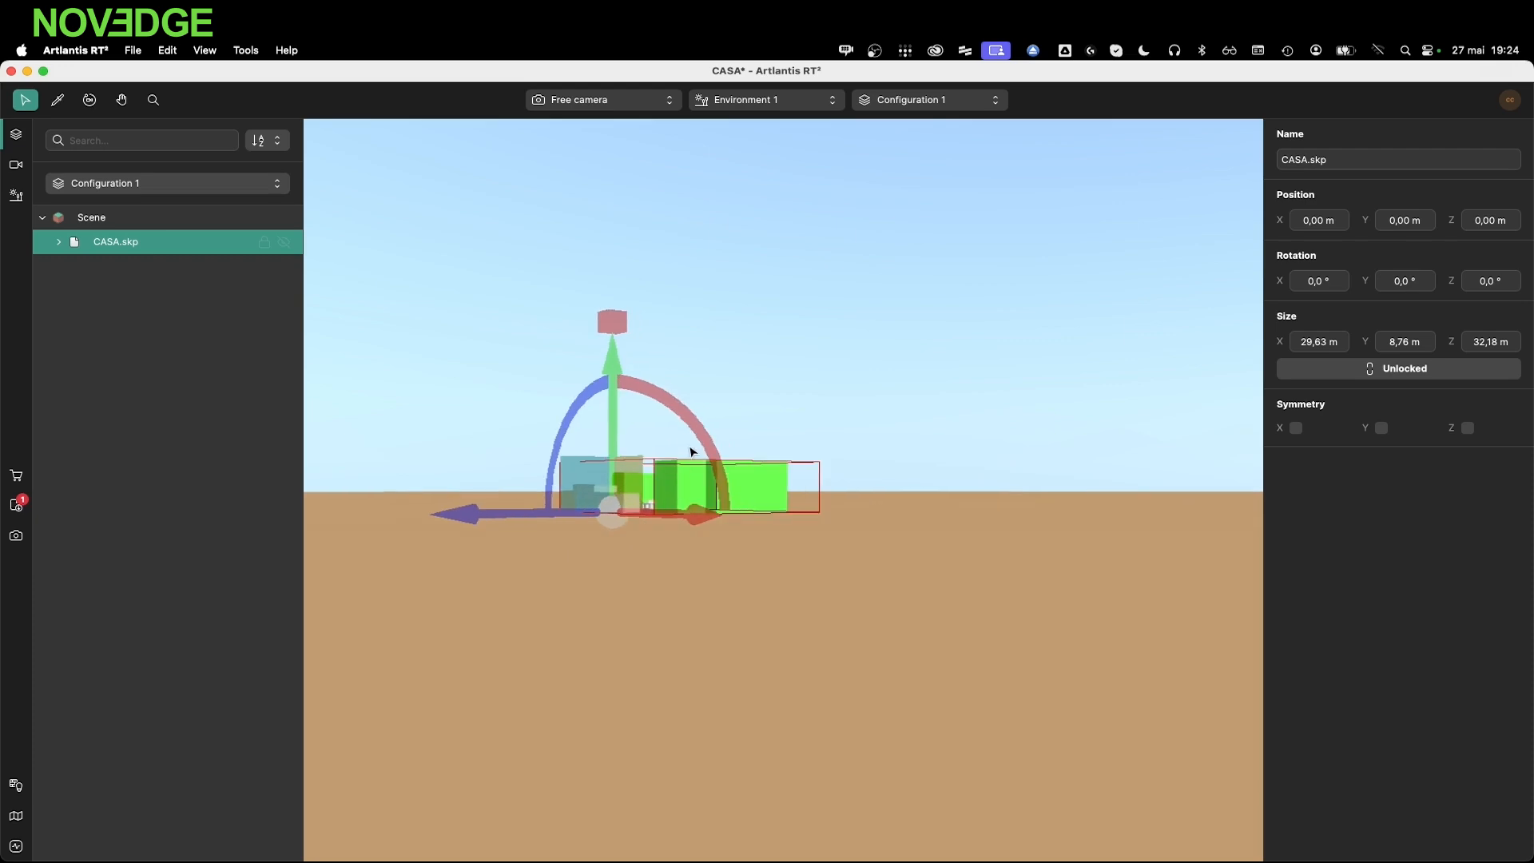
pyautogui.moveTo(538, 493); pyautogui.dragTo(601, 552, button='right')
pyautogui.moveTo(592, 477); pyautogui.dragTo(1089, 821, button='middle')
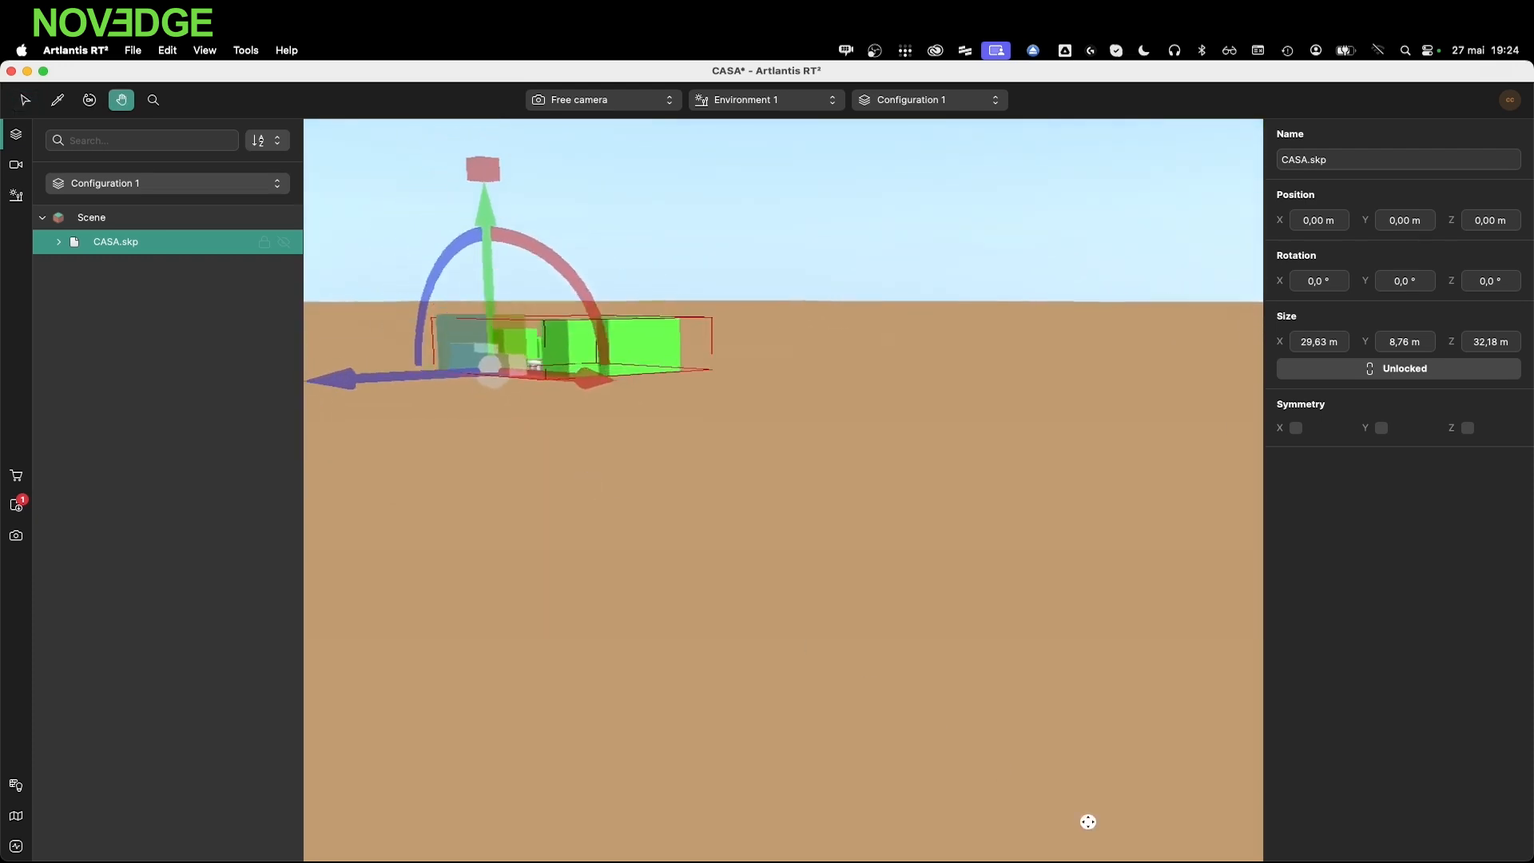
pyautogui.moveTo(447, 351); pyautogui.dragTo(958, 767, button='middle')
pyautogui.scroll(6, 656, 435)
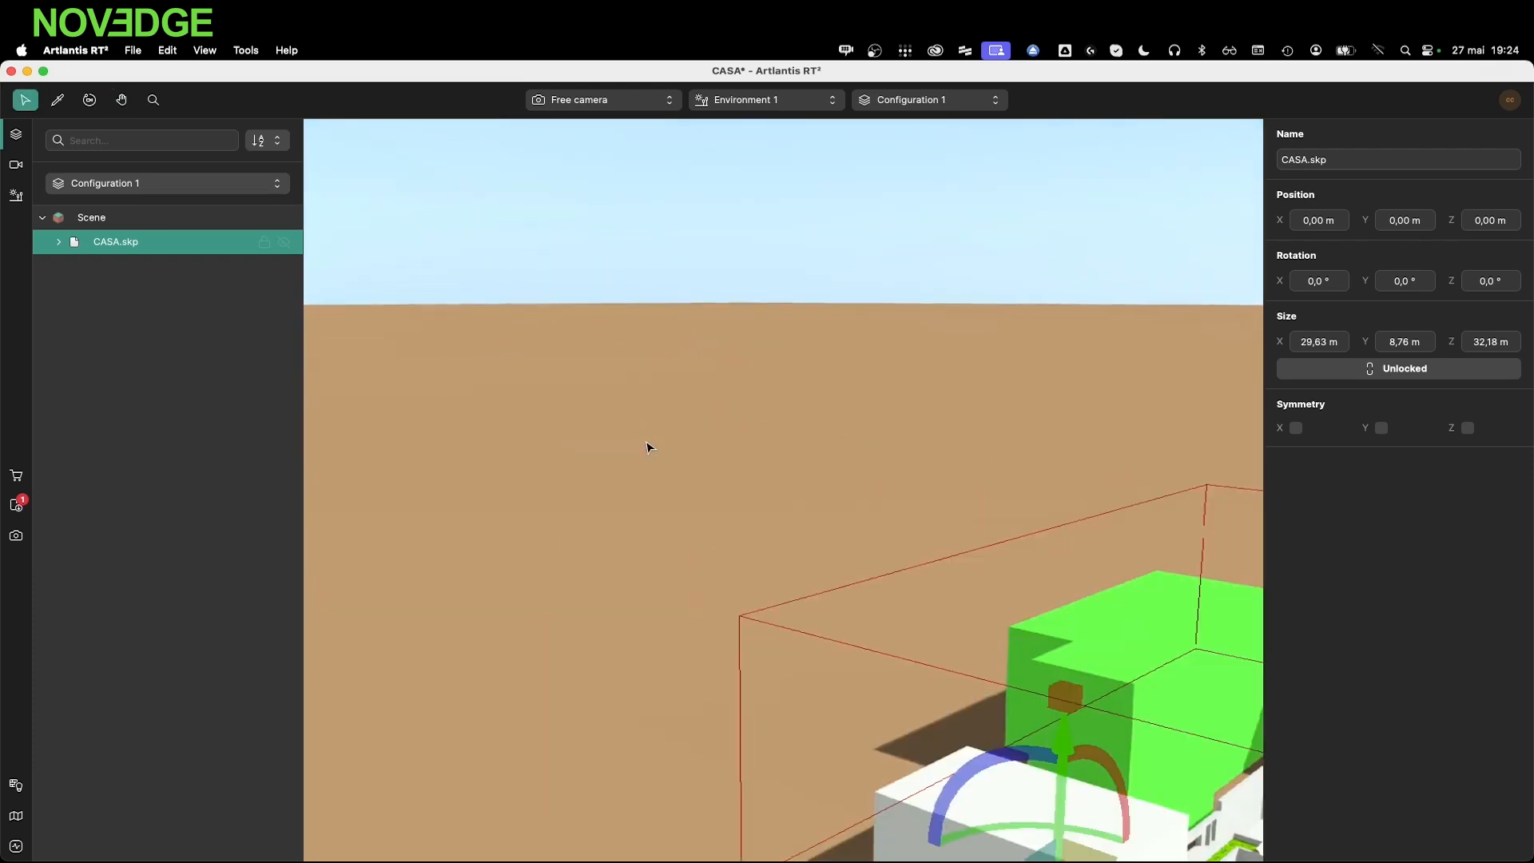
pyautogui.moveTo(647, 445); pyautogui.dragTo(1150, 619, button='right')
pyautogui.moveTo(901, 547); pyautogui.dragTo(1191, 534, button='middle')
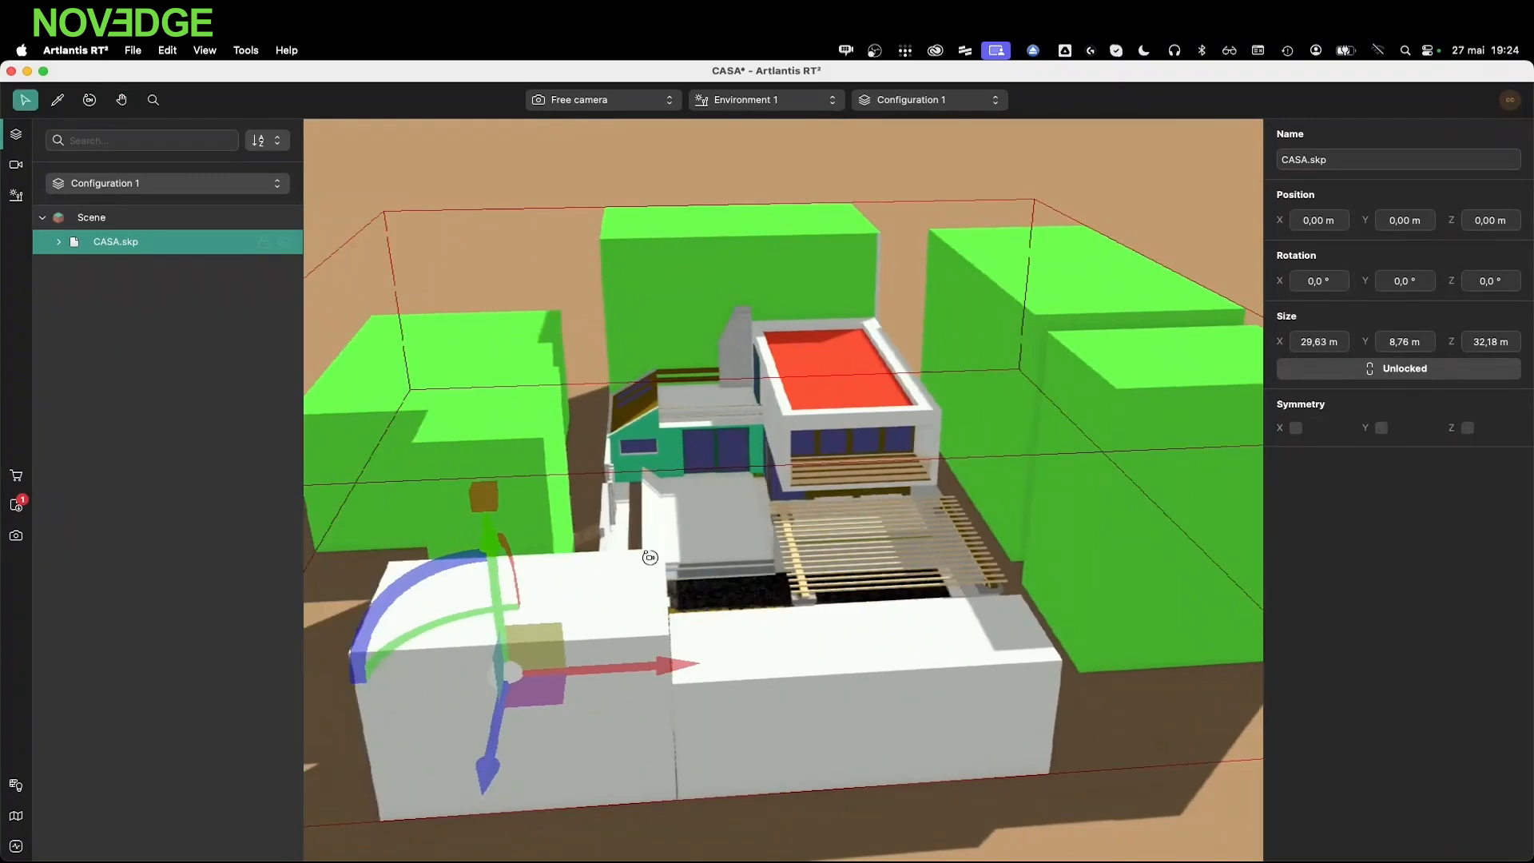
pyautogui.moveTo(647, 558); pyautogui.dragTo(902, 559, button='right')
pyautogui.moveTo(602, 548); pyautogui.dragTo(878, 556, button='middle')
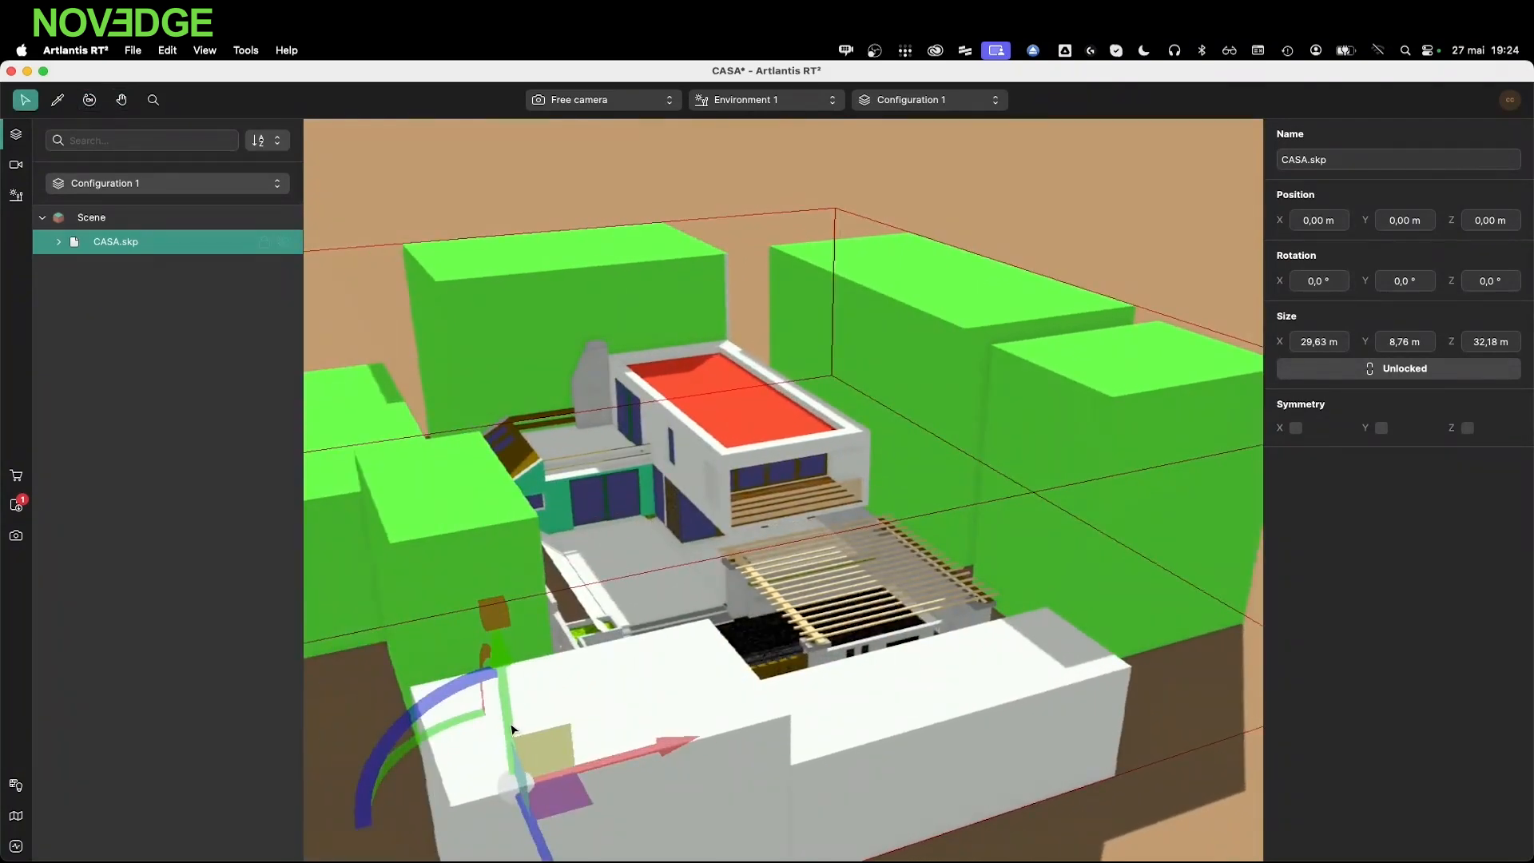
# Raise the CASA.skp object vertically to a Y position of 0,19 m and clear the selection
pyautogui.moveTo(513, 728); pyautogui.dragTo(511, 721)
pyautogui.moveTo(614, 592); pyautogui.dragTo(716, 620, button='right')
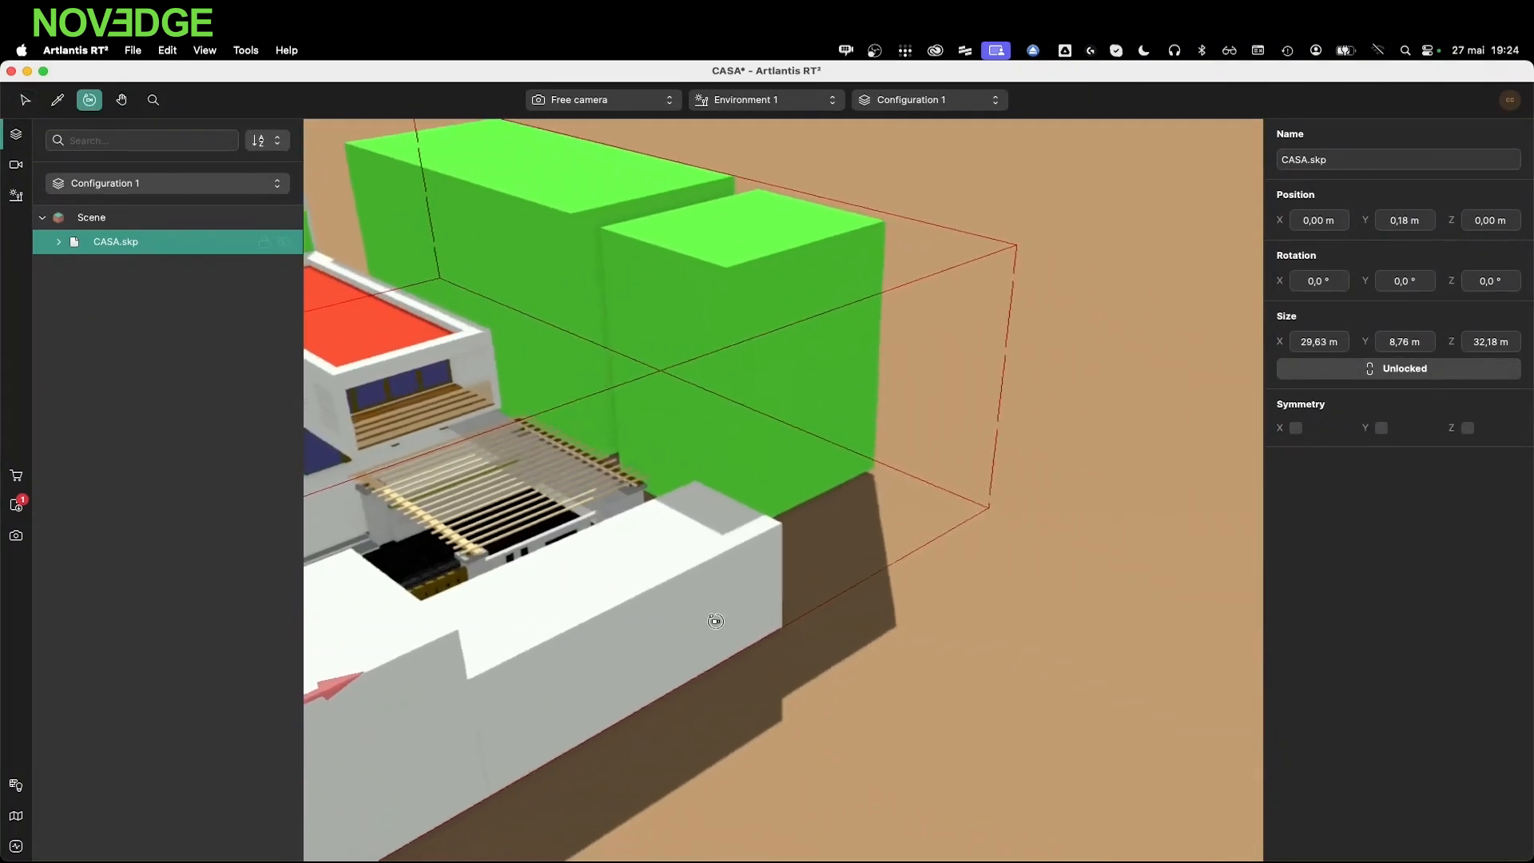
pyautogui.moveTo(400, 598); pyautogui.dragTo(713, 753, button='middle')
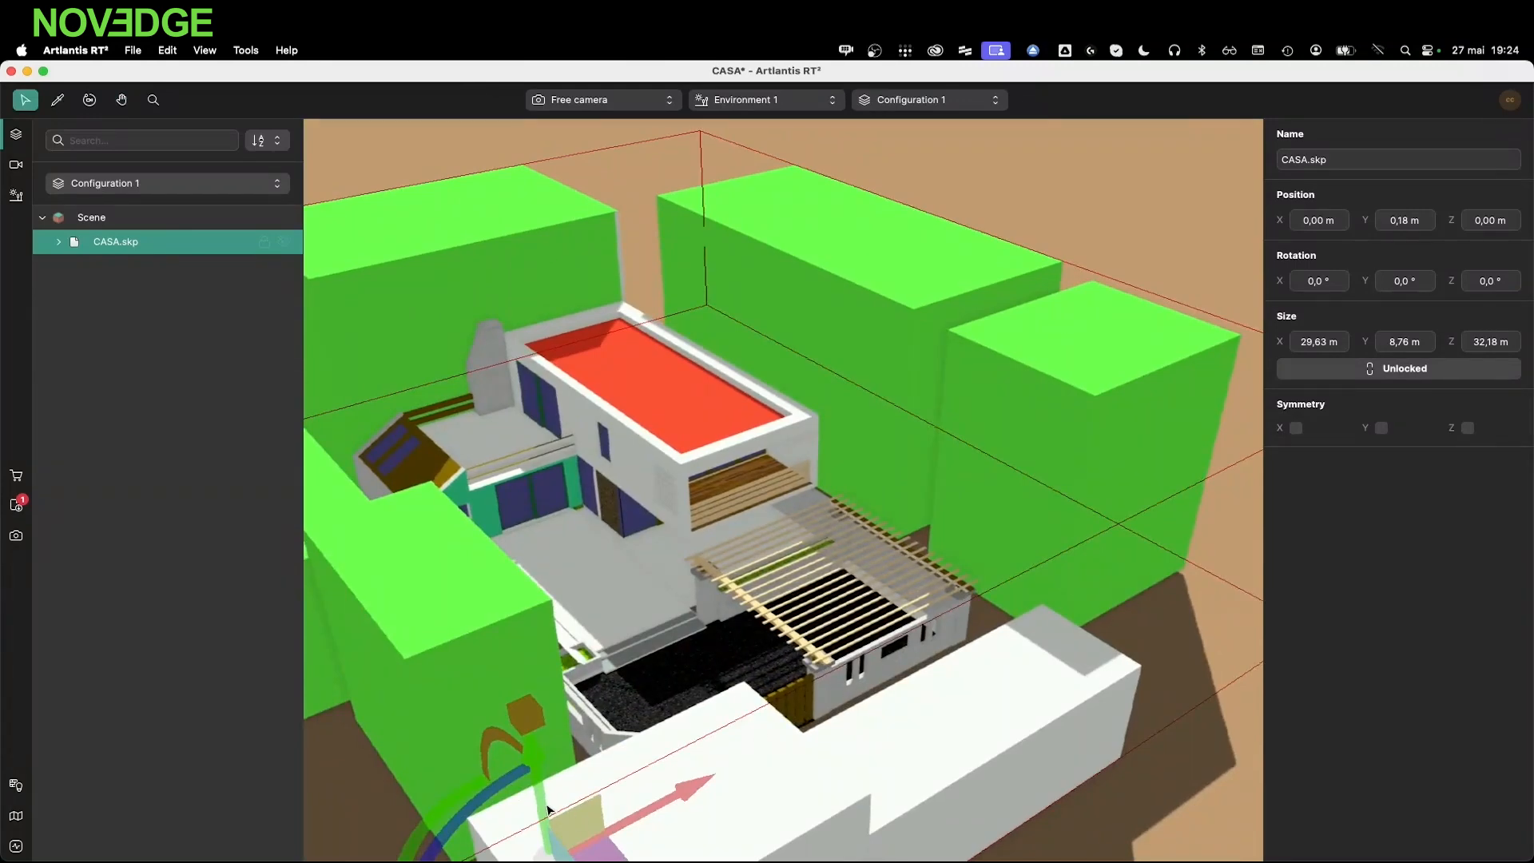
pyautogui.moveTo(542, 813); pyautogui.dragTo(542, 813)
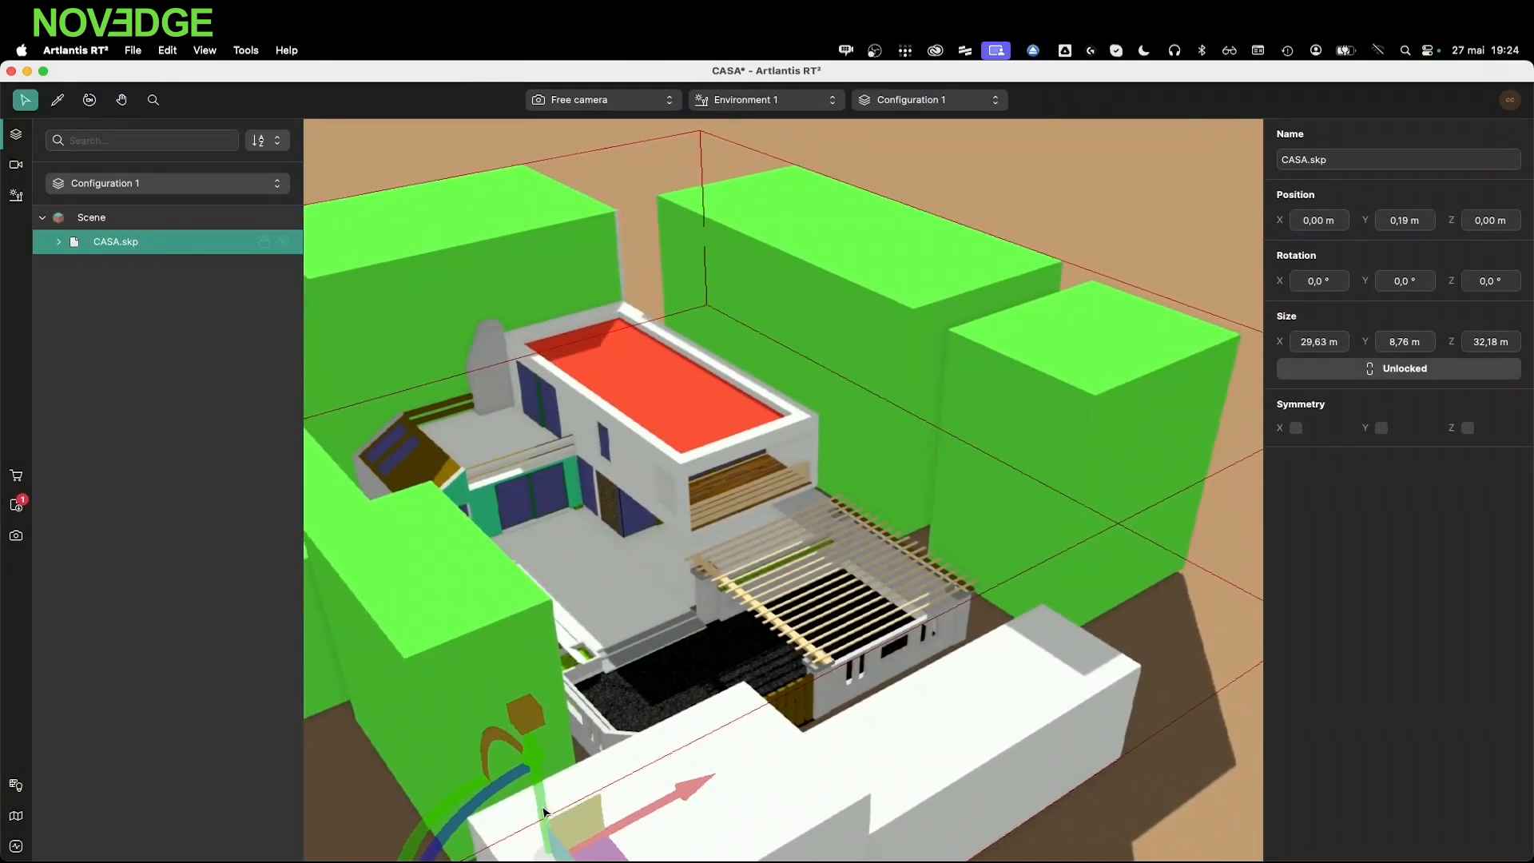
pyautogui.scroll(-5, 667, 620)
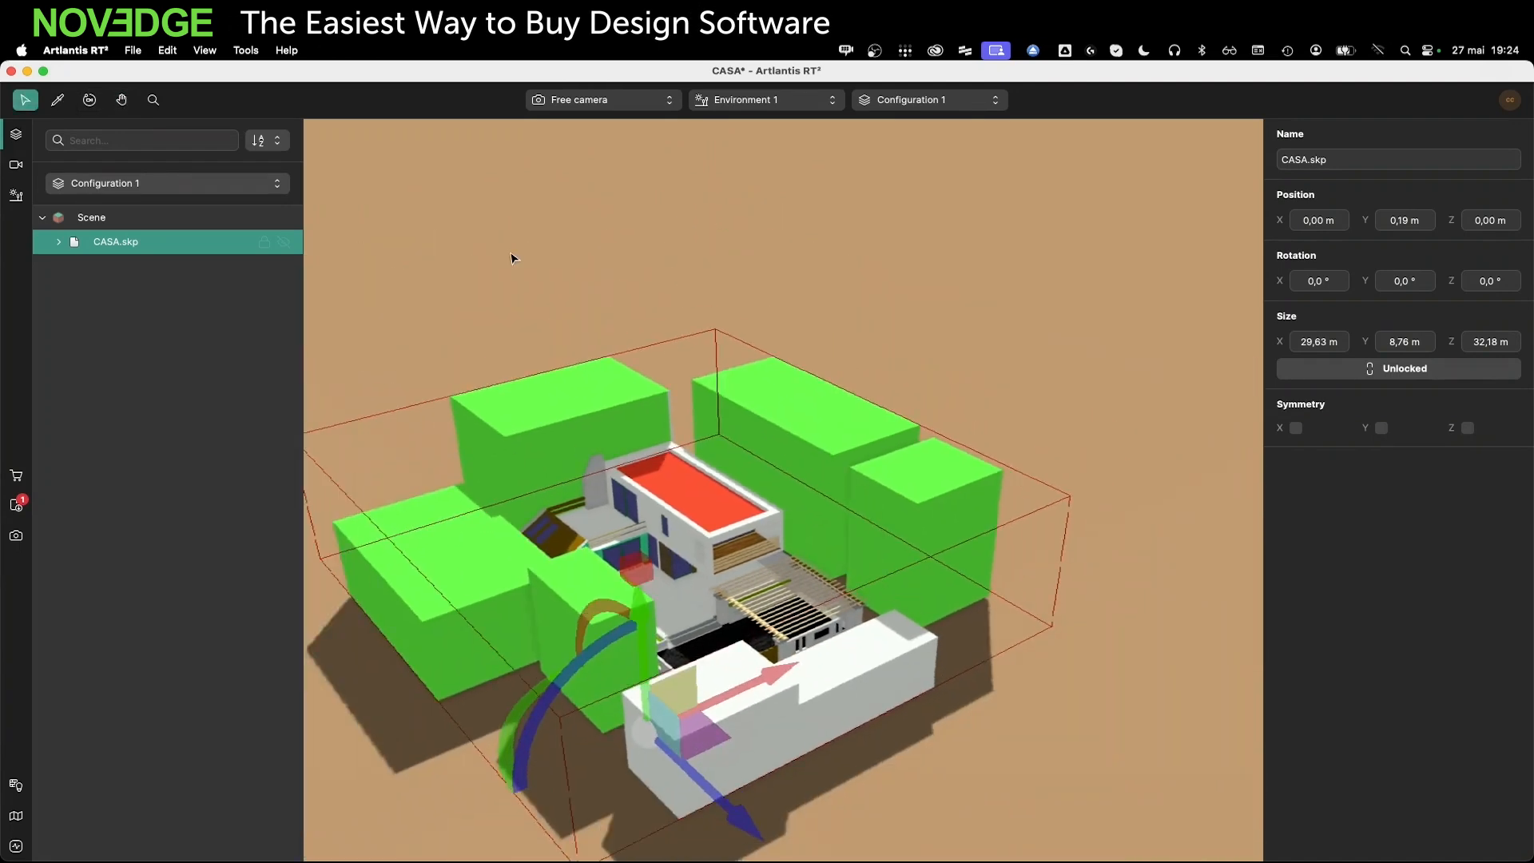
pyautogui.click(511, 248)
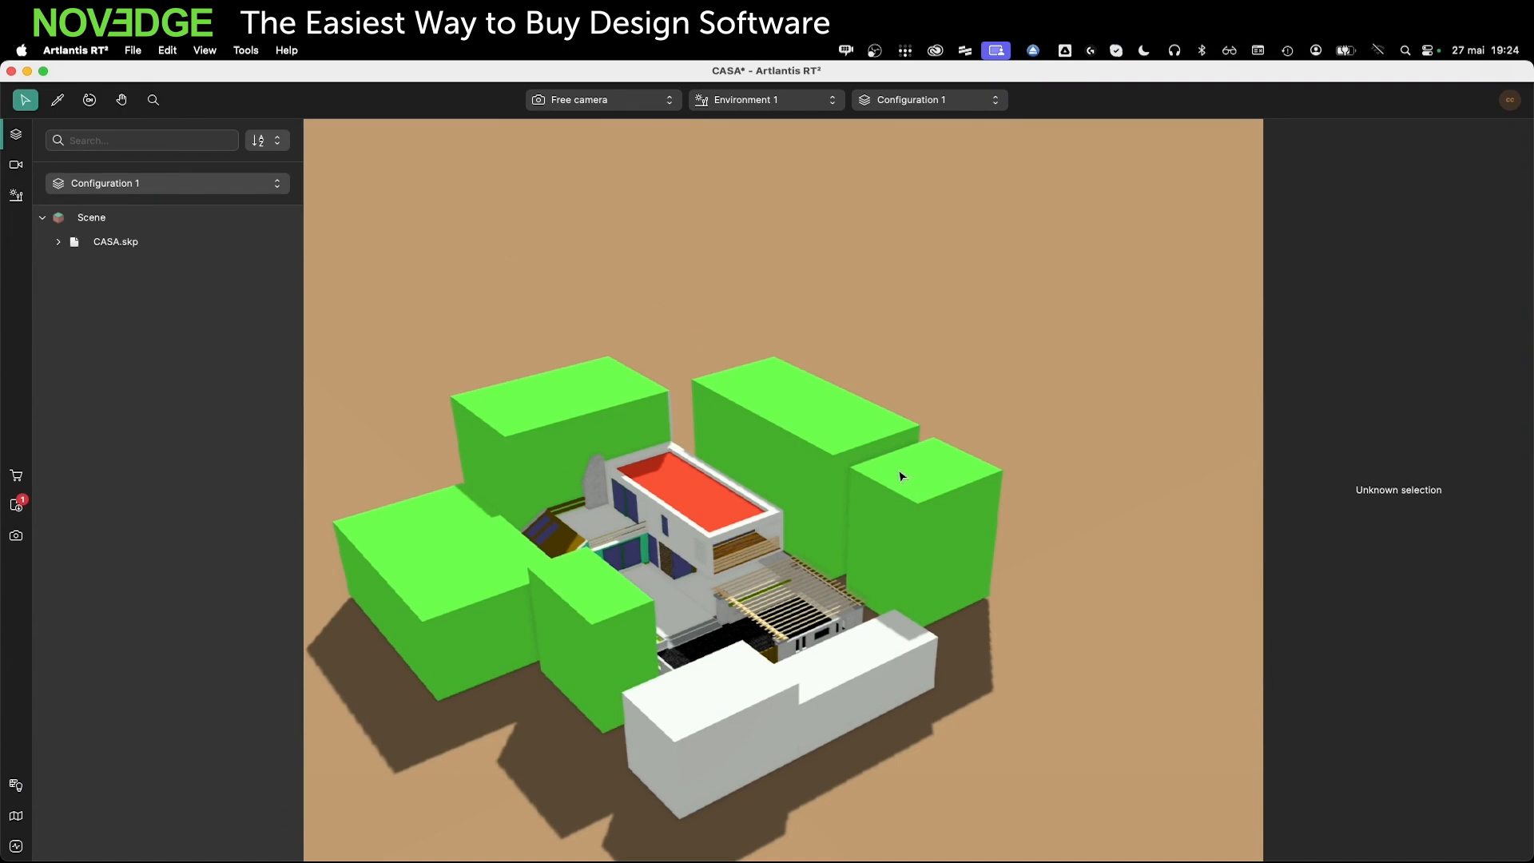
# Switch to the CASA model in SketchUp, push the nearer right-hand green block's side in about 221 cm, and lower its top about 422 cm
pyautogui.press('super+Tab')
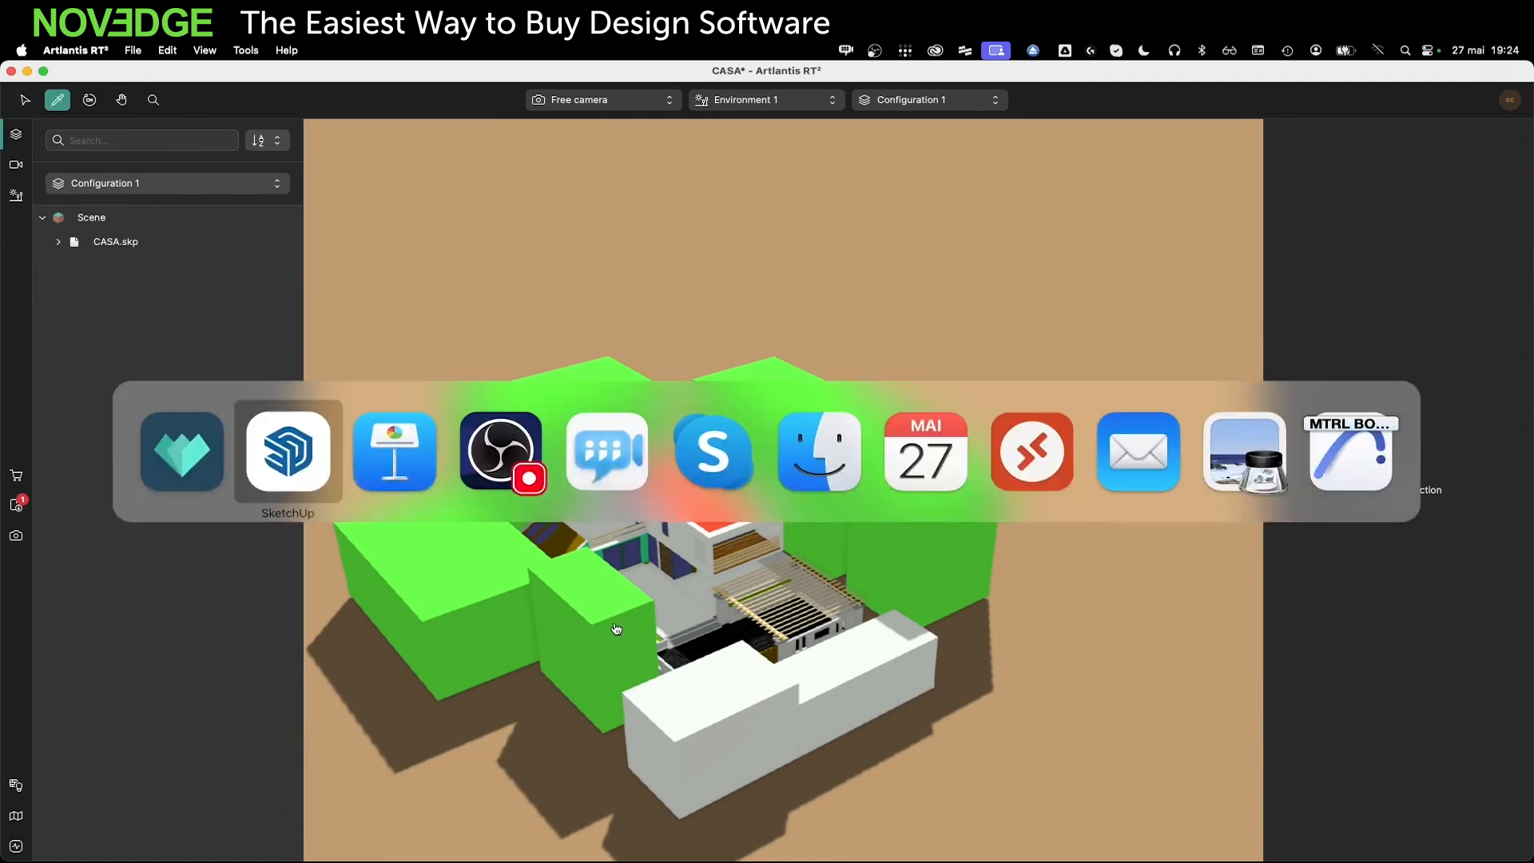
pyautogui.moveTo(1171, 855)
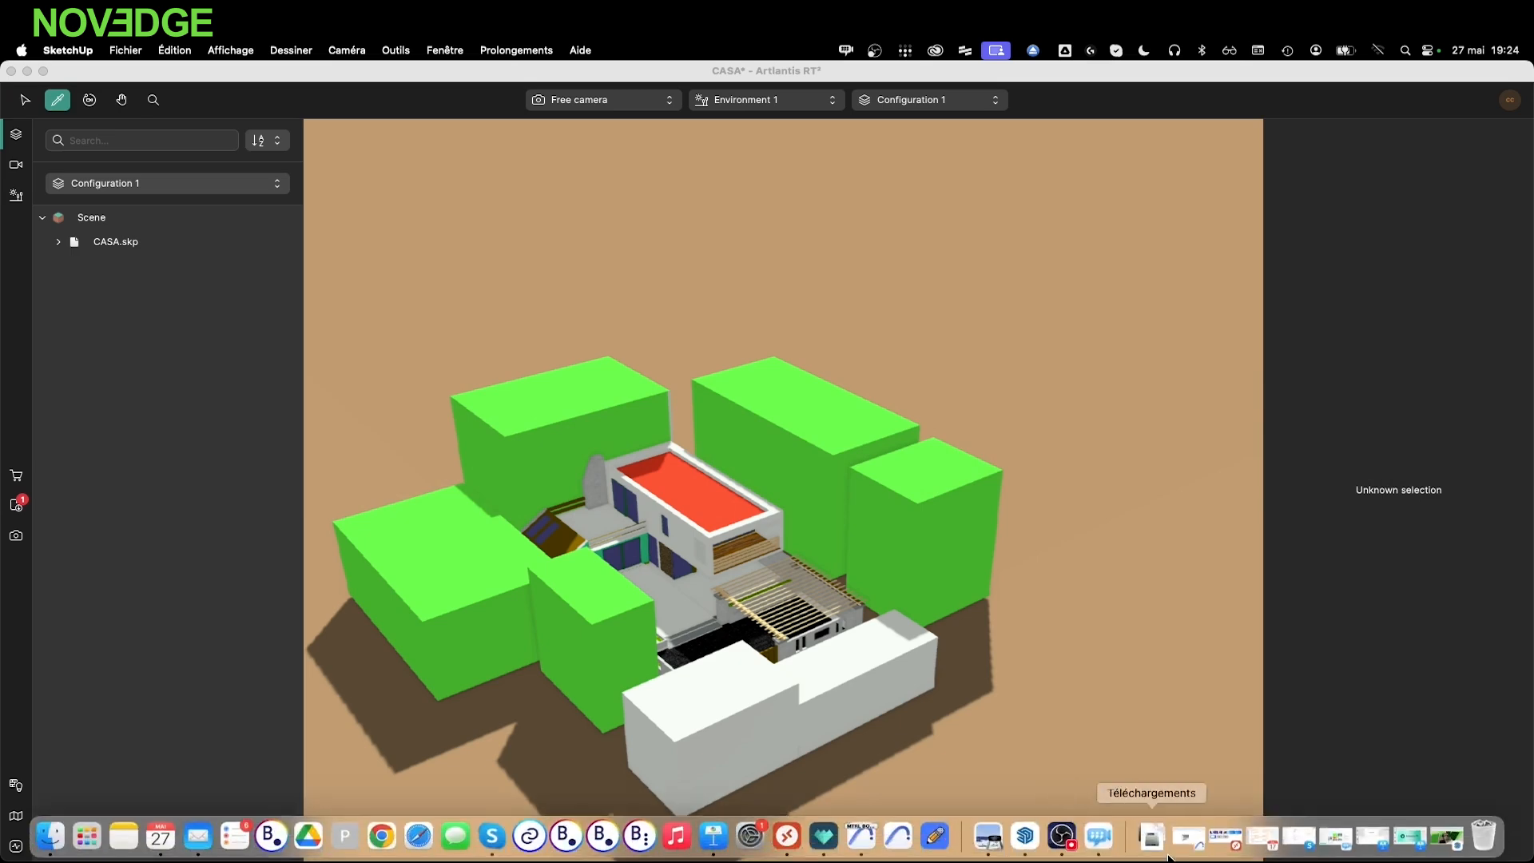
pyautogui.click(1022, 838)
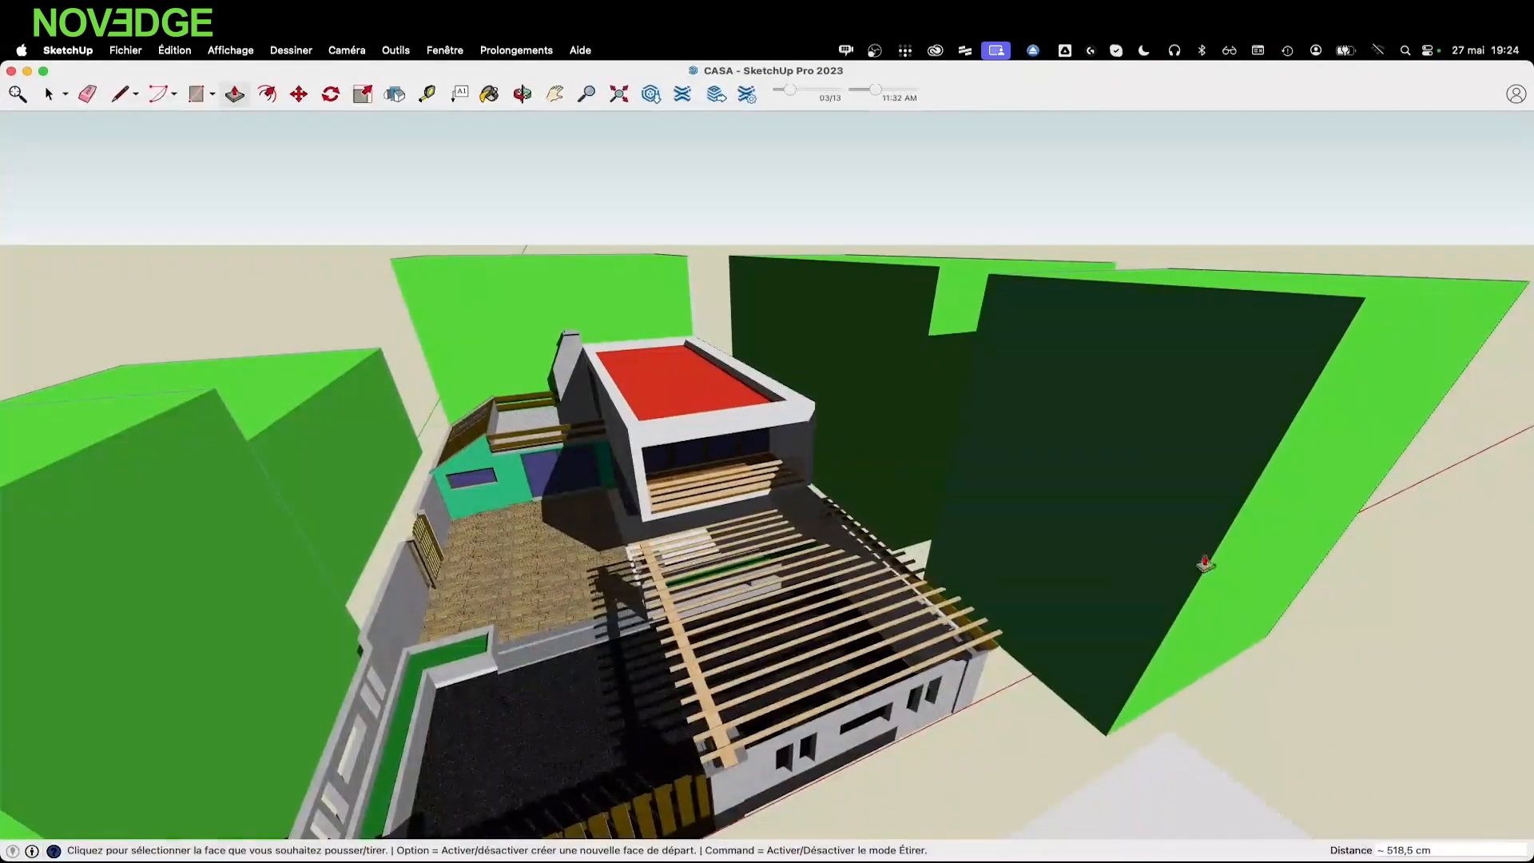
pyautogui.click(1150, 492)
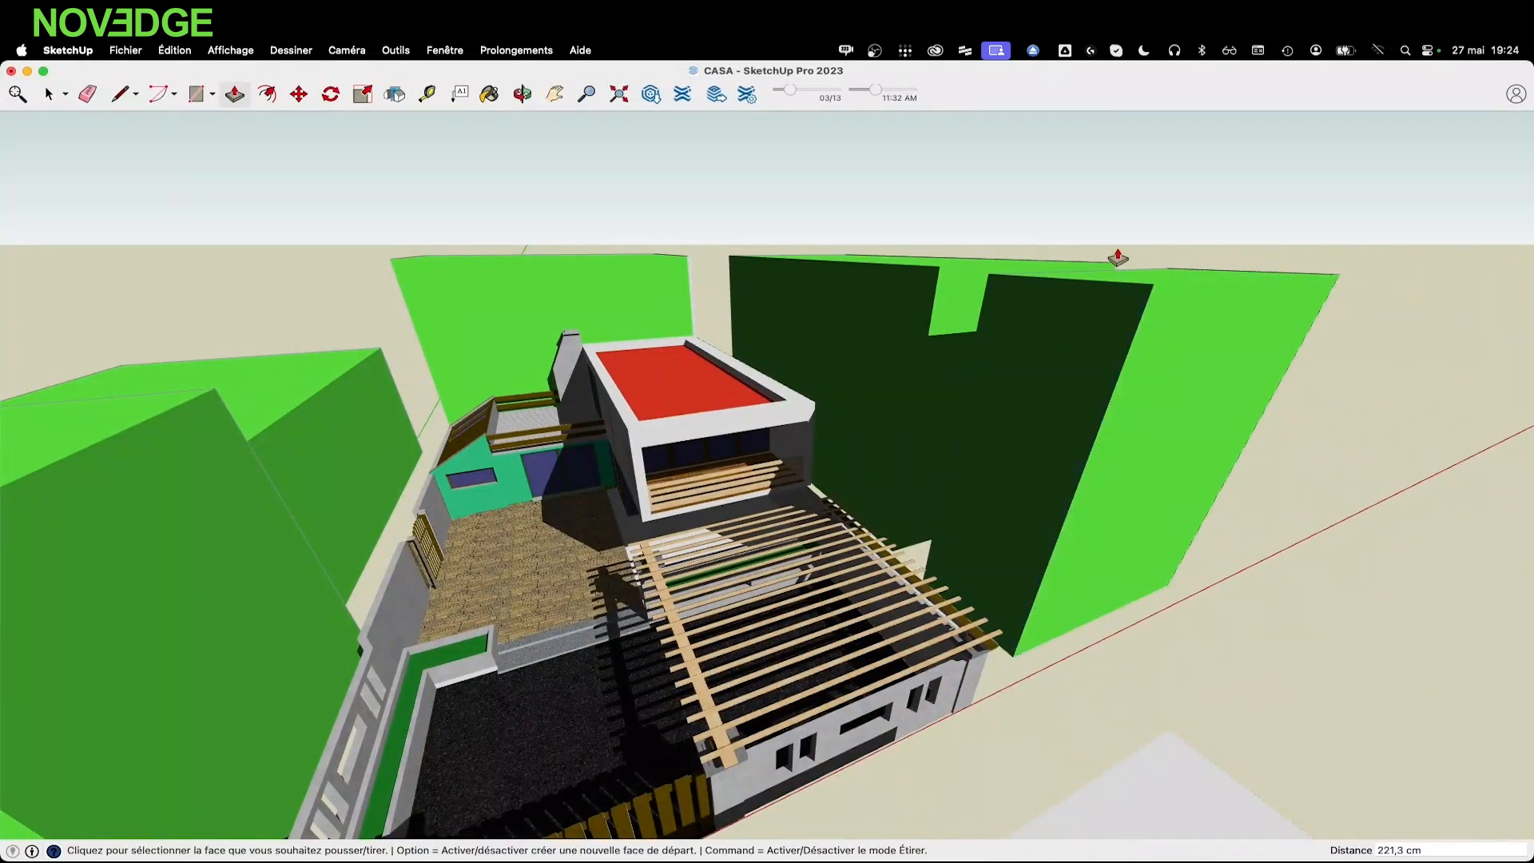
pyautogui.click(1149, 282)
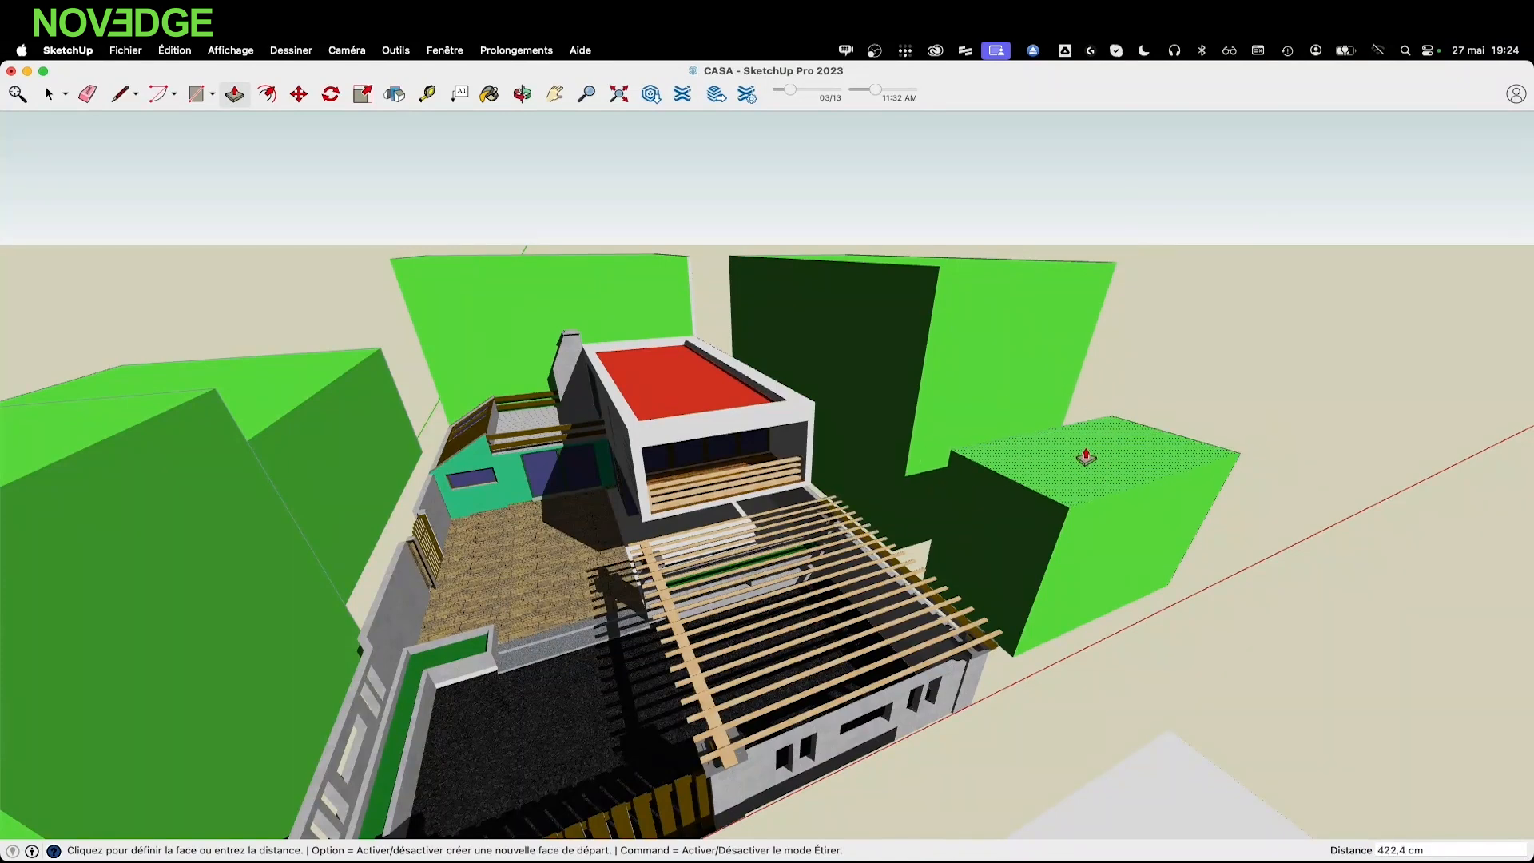
pyautogui.click(1088, 446)
# Push the end face of the larger green block beside the house in about 185 cm and lower the block's top about 363 cm
pyautogui.click(979, 349)
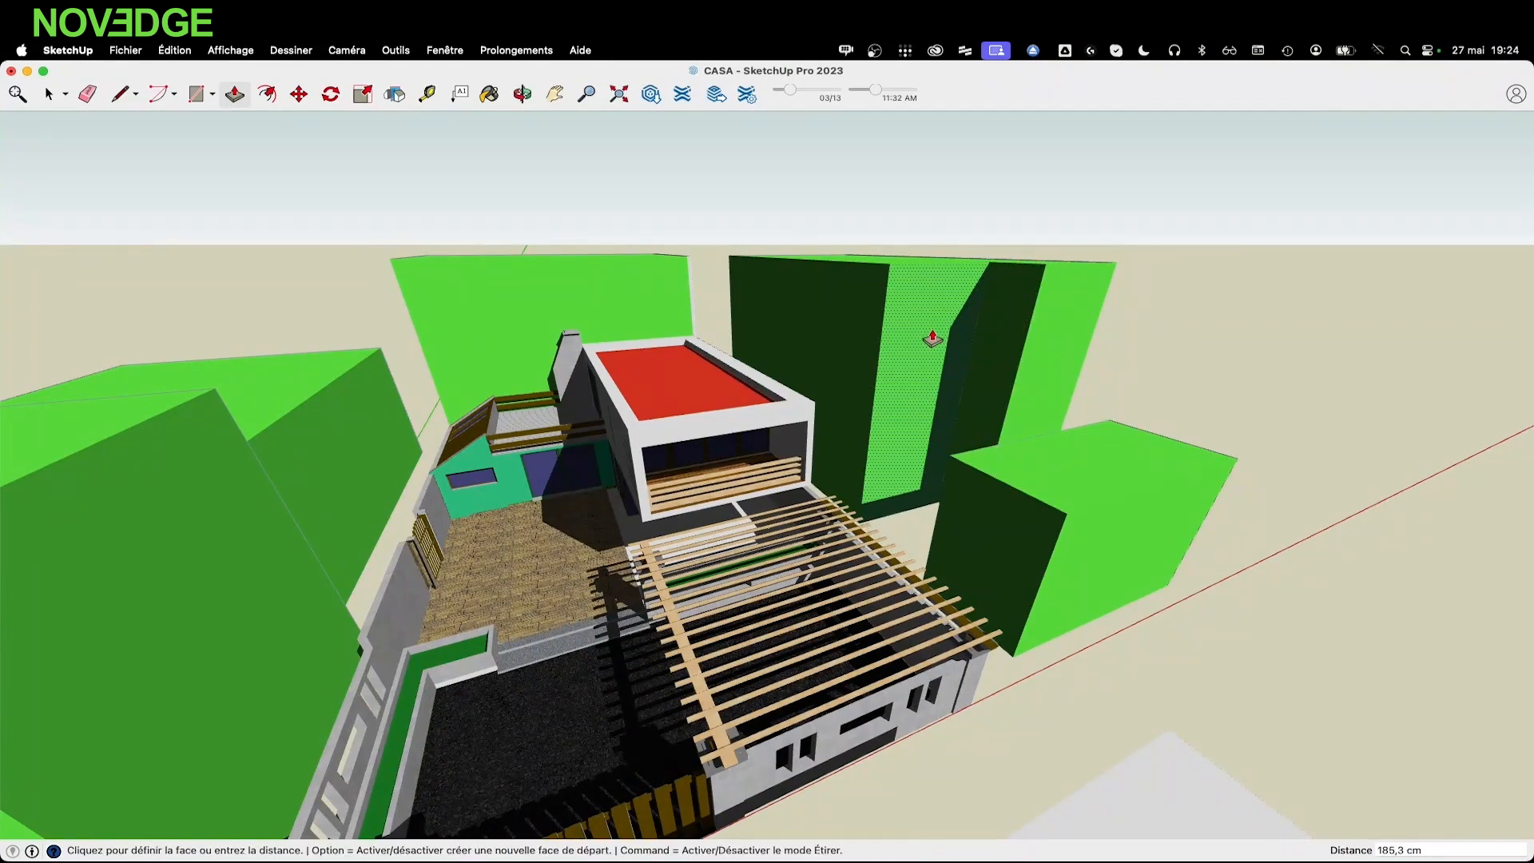
pyautogui.click(926, 328)
pyautogui.press('o')
pyautogui.moveTo(887, 253); pyautogui.dragTo(904, 370)
pyautogui.press('p')
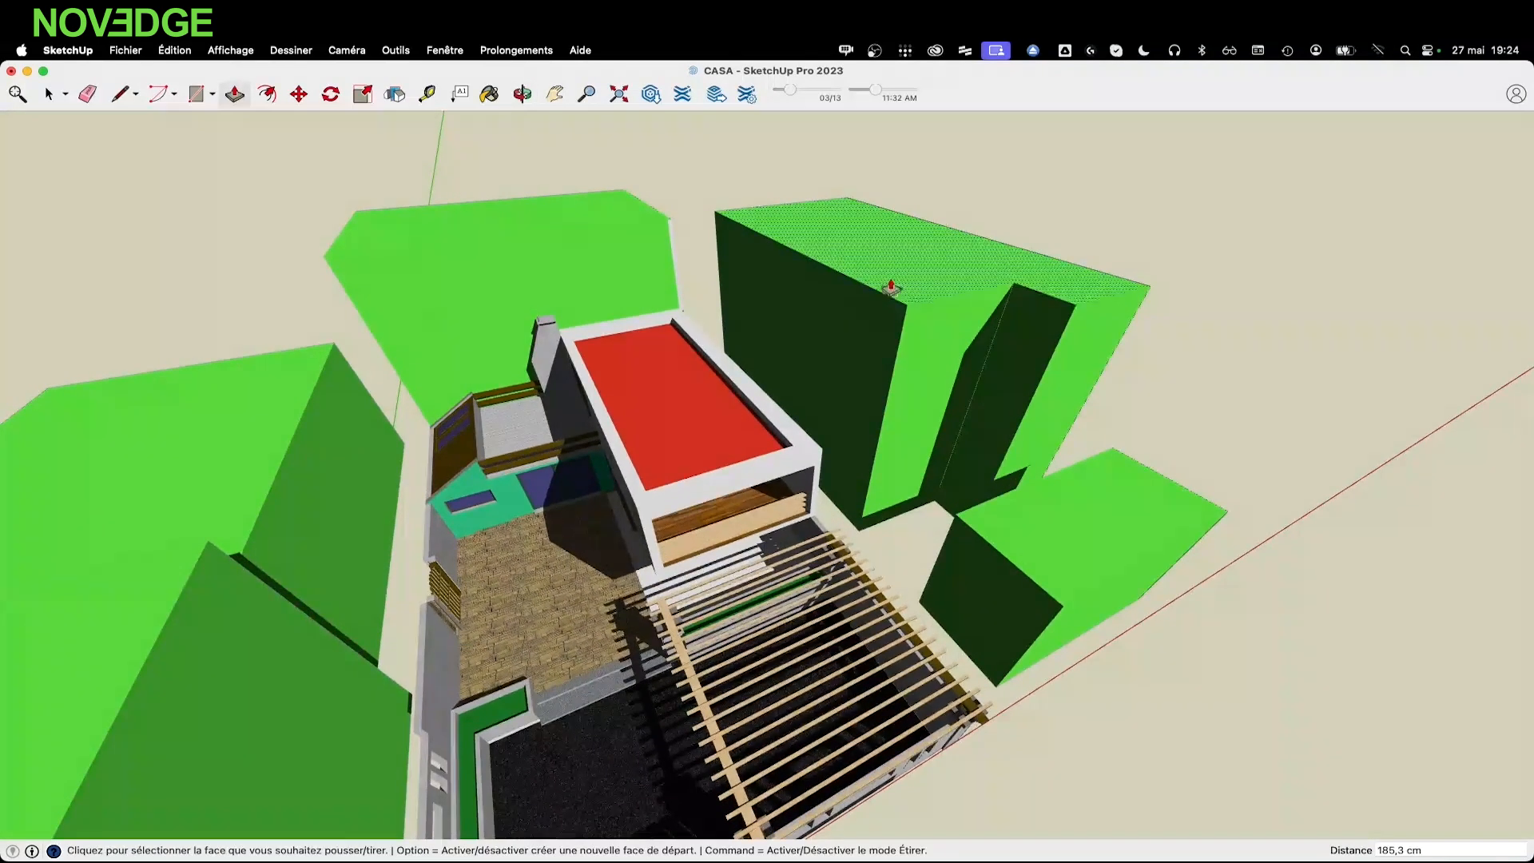
pyautogui.click(901, 303)
pyautogui.click(896, 357)
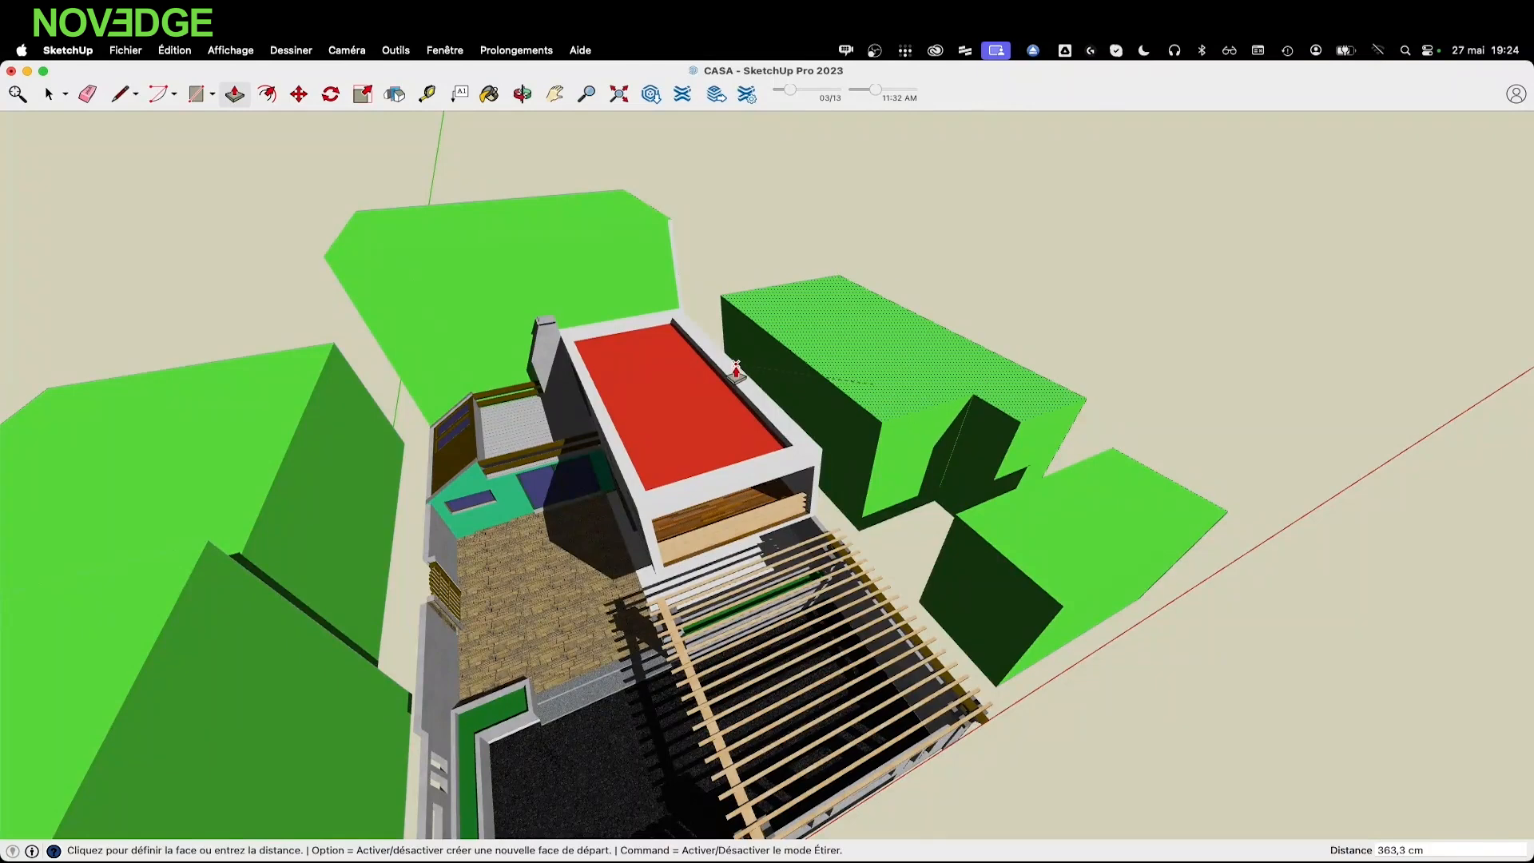
pyautogui.press('o')
pyautogui.moveTo(896, 357); pyautogui.dragTo(883, 413)
pyautogui.press('p')
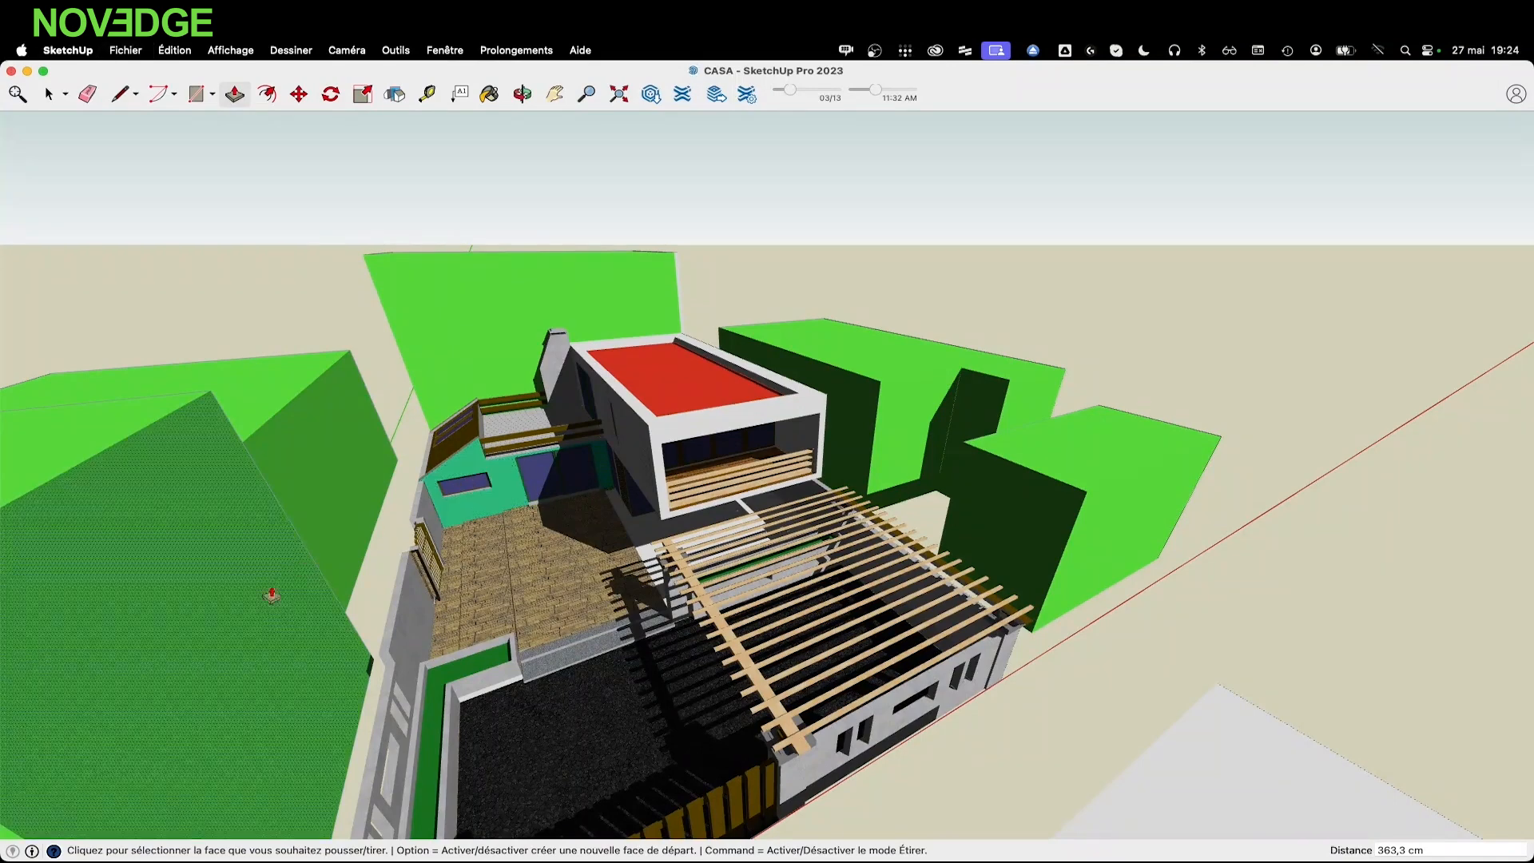
# Save the edited SketchUp model, switch back to Artlantis RT², and reload CASA.skp from the external files
pyautogui.click(121, 53)
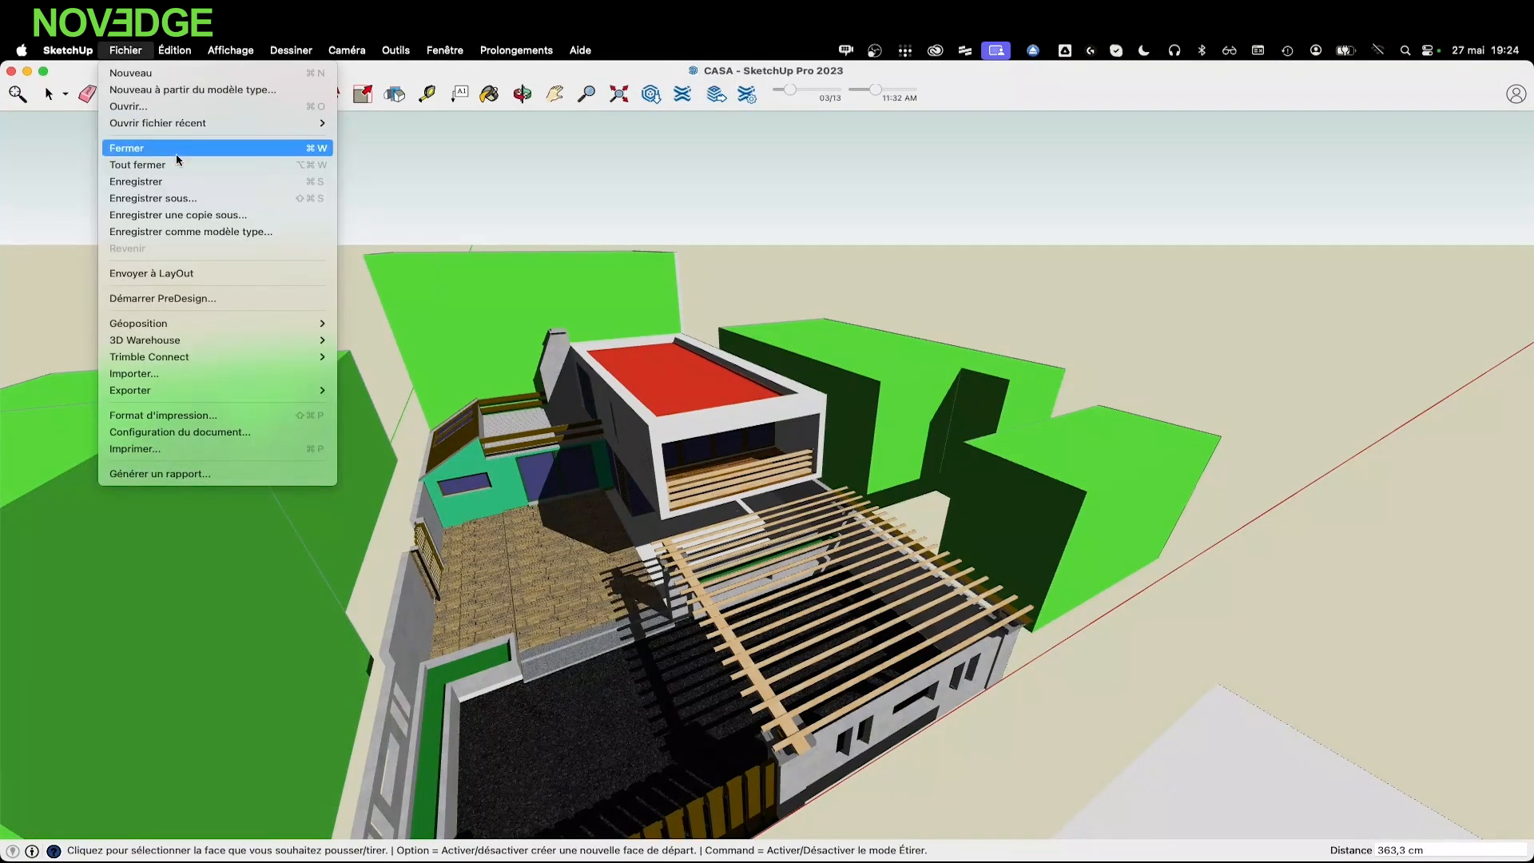
pyautogui.click(160, 177)
pyautogui.press('super+Tab')
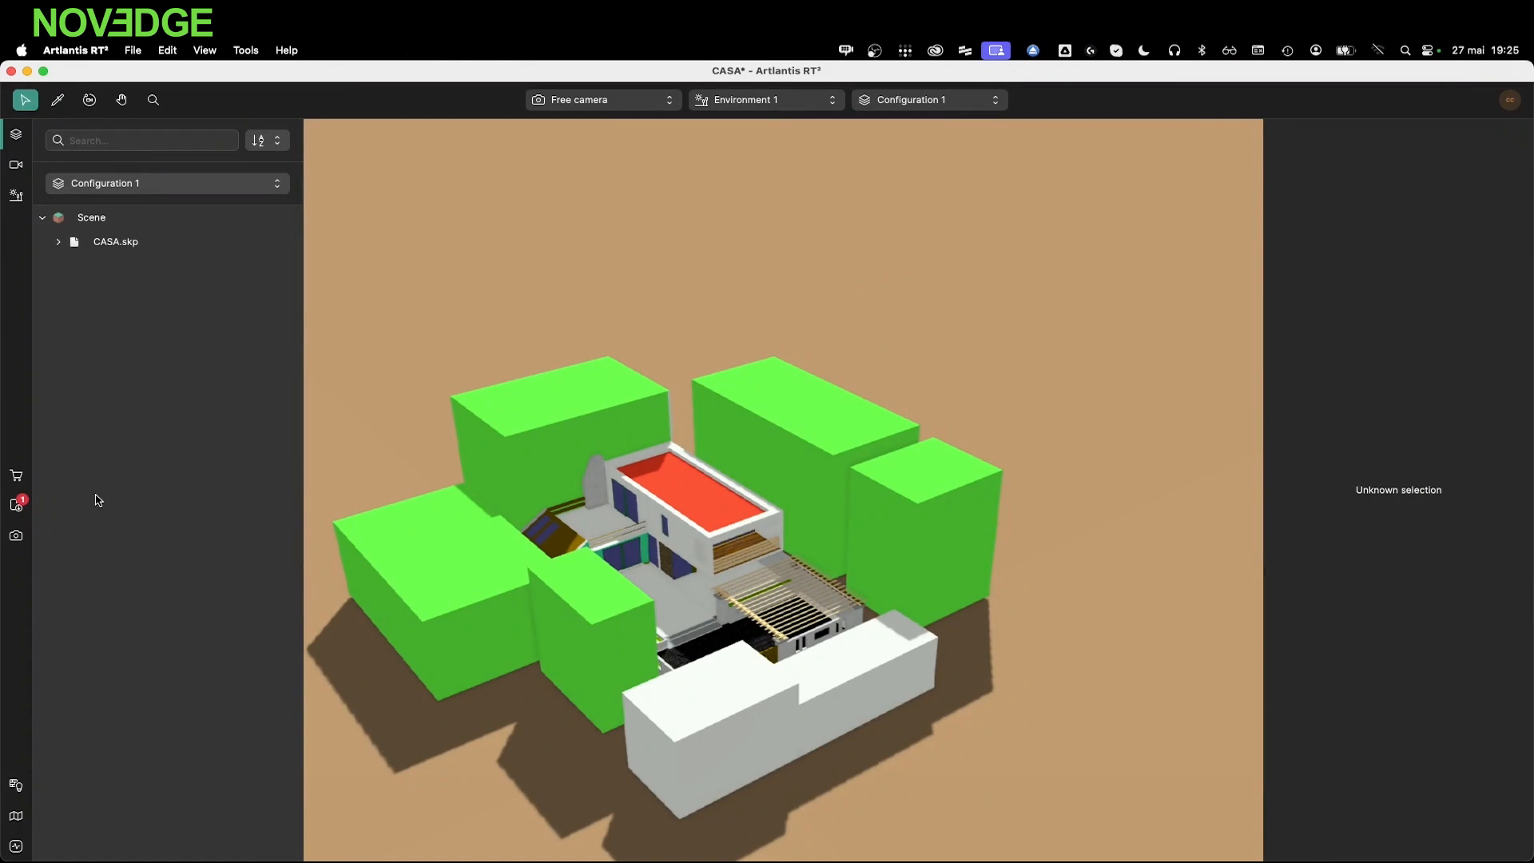
pyautogui.click(16, 504)
pyautogui.rightClick(102, 227)
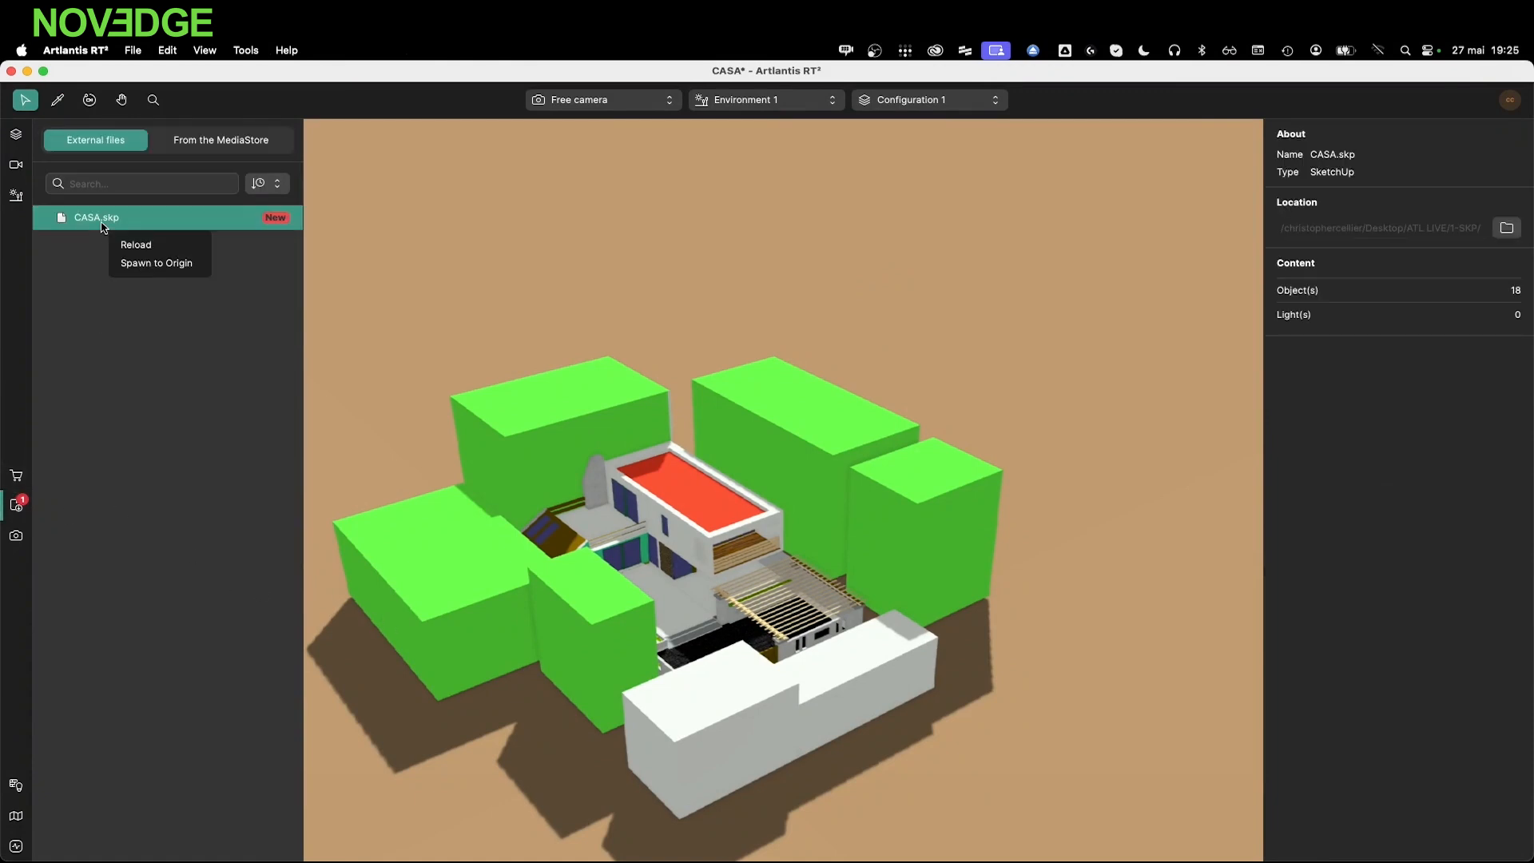
pyautogui.click(159, 245)
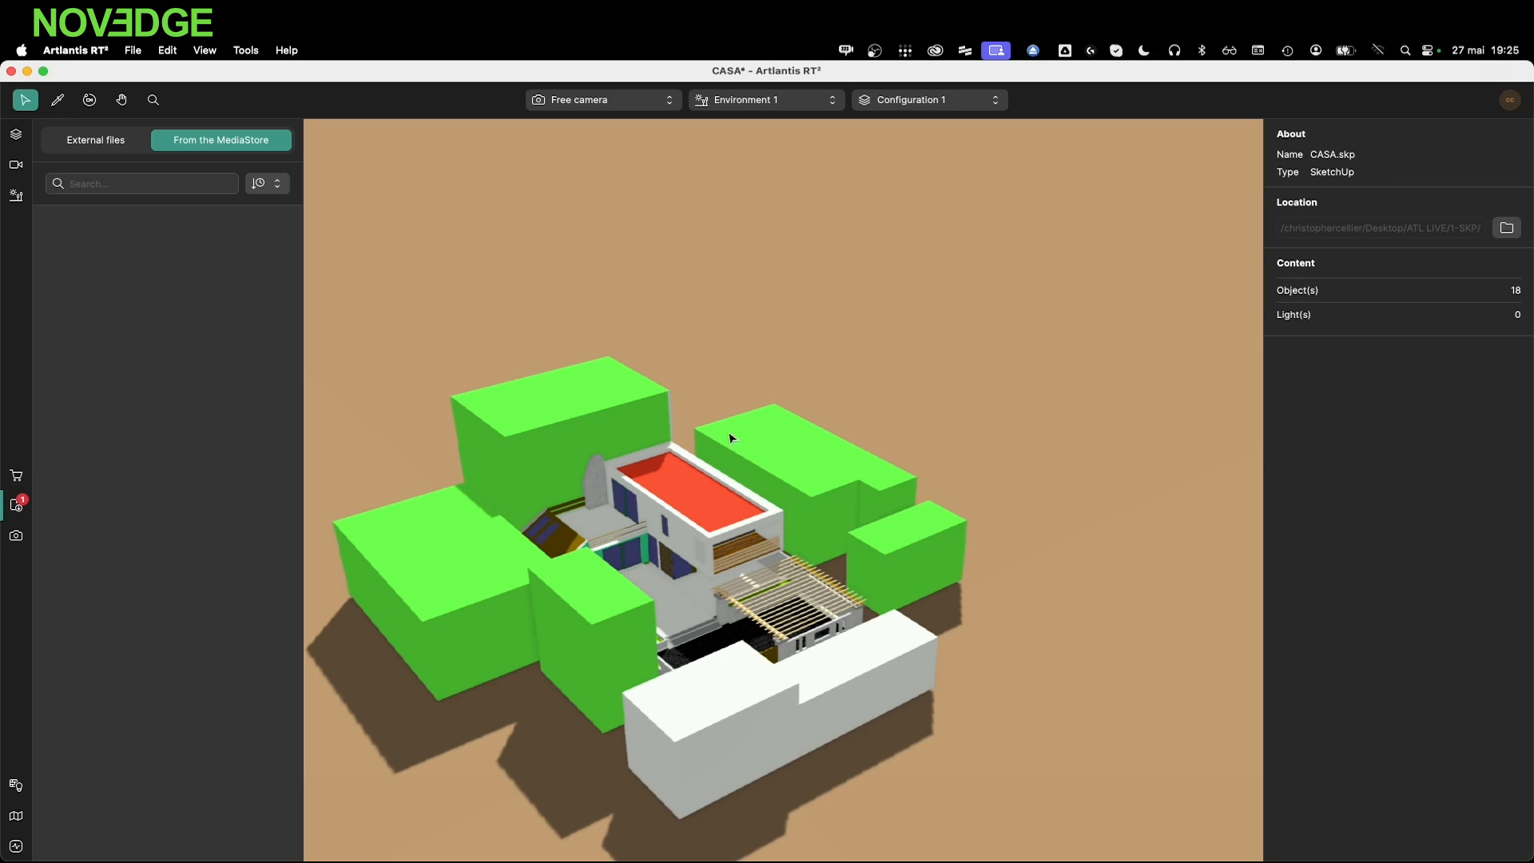
# Set the scene's north orientation to about 30,83
pyautogui.scroll(10, 756, 643)
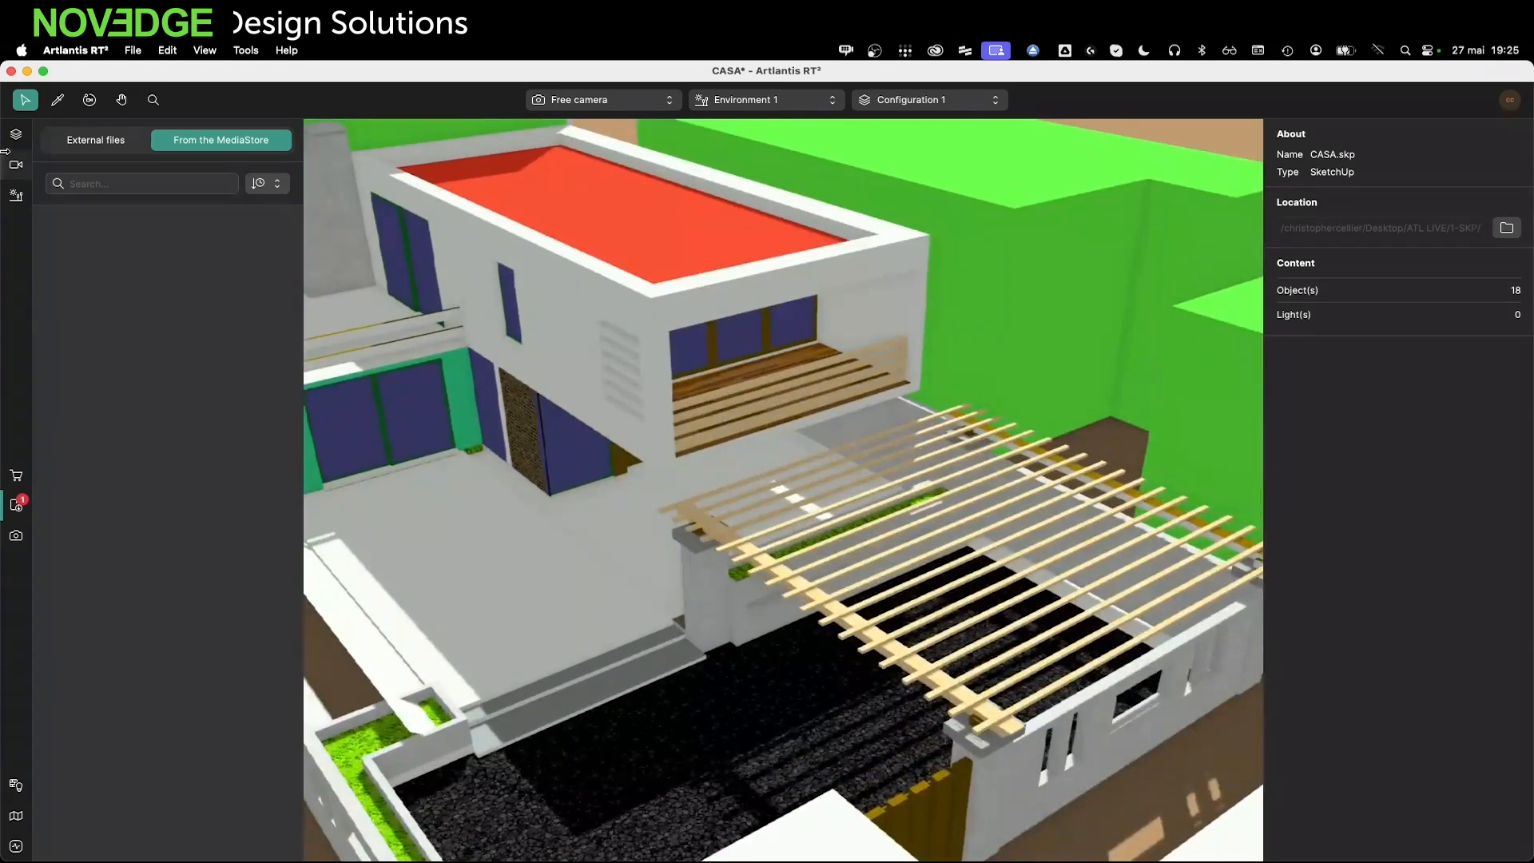
pyautogui.click(16, 135)
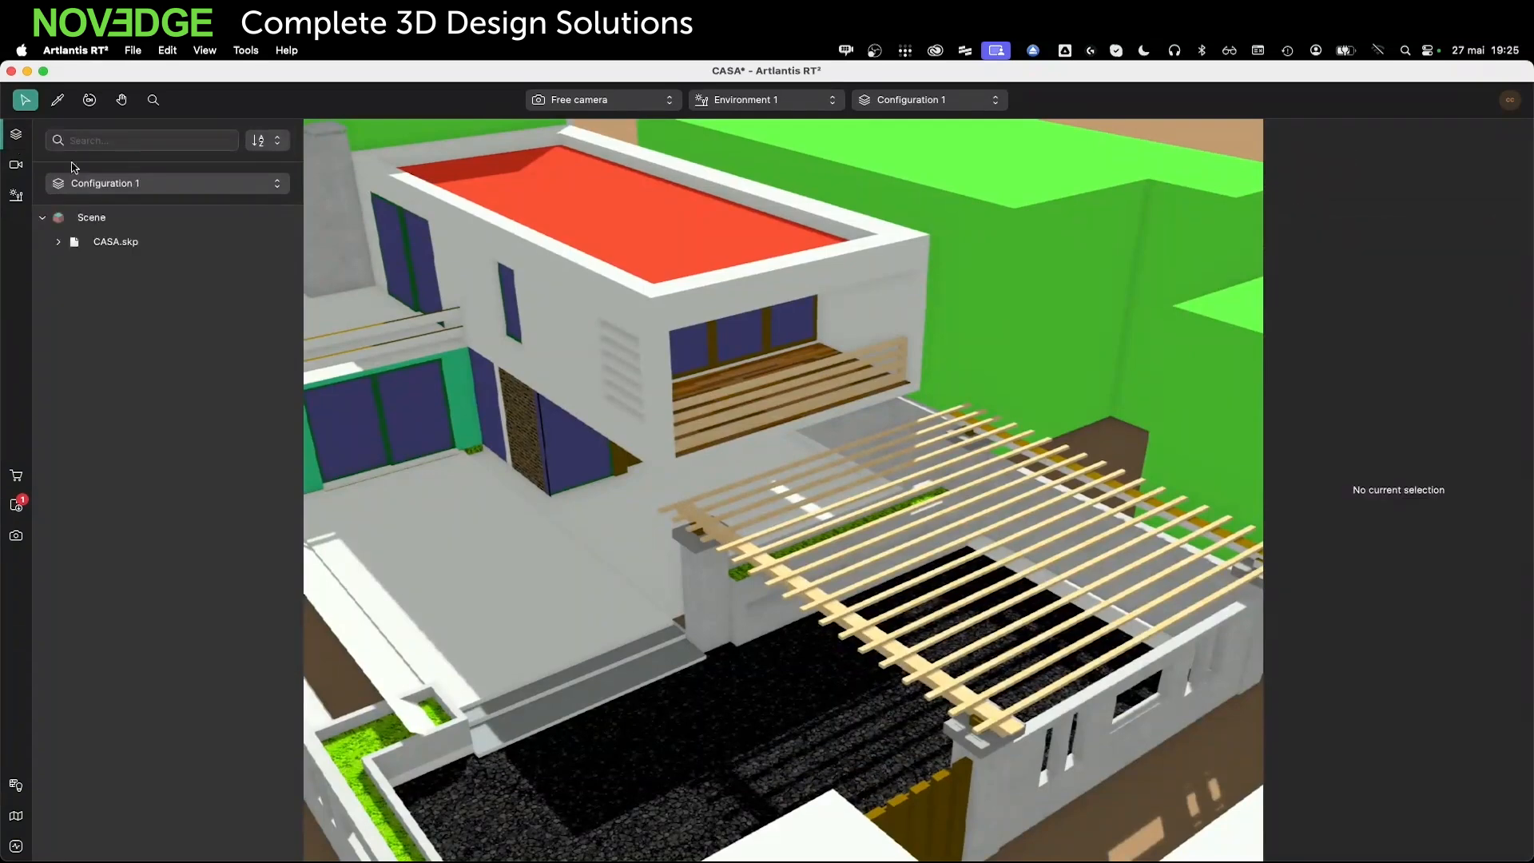
pyautogui.click(91, 217)
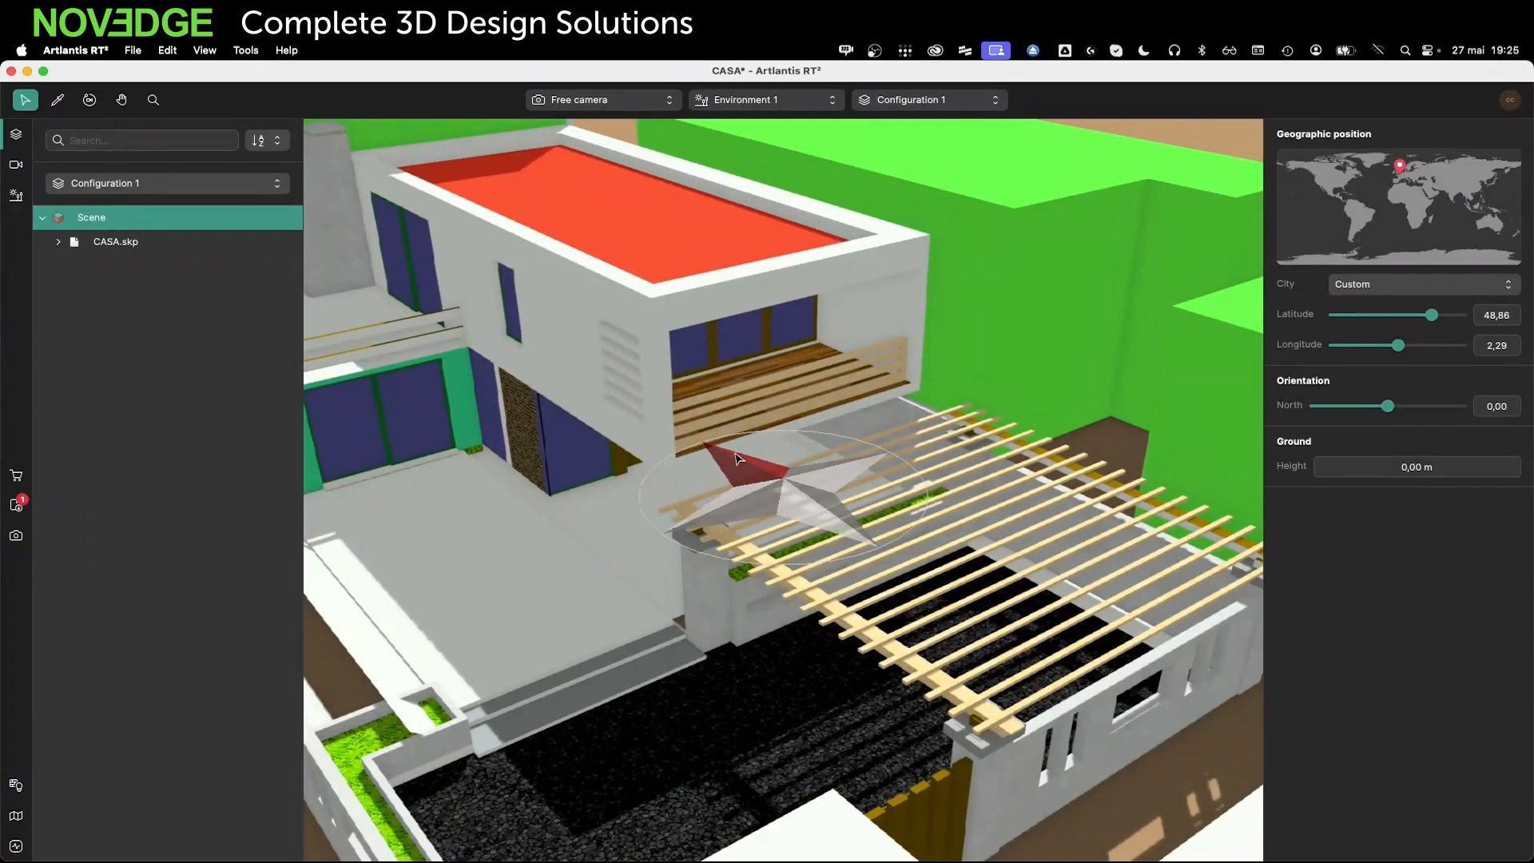
pyautogui.moveTo(721, 455); pyautogui.dragTo(733, 466, button='middle')
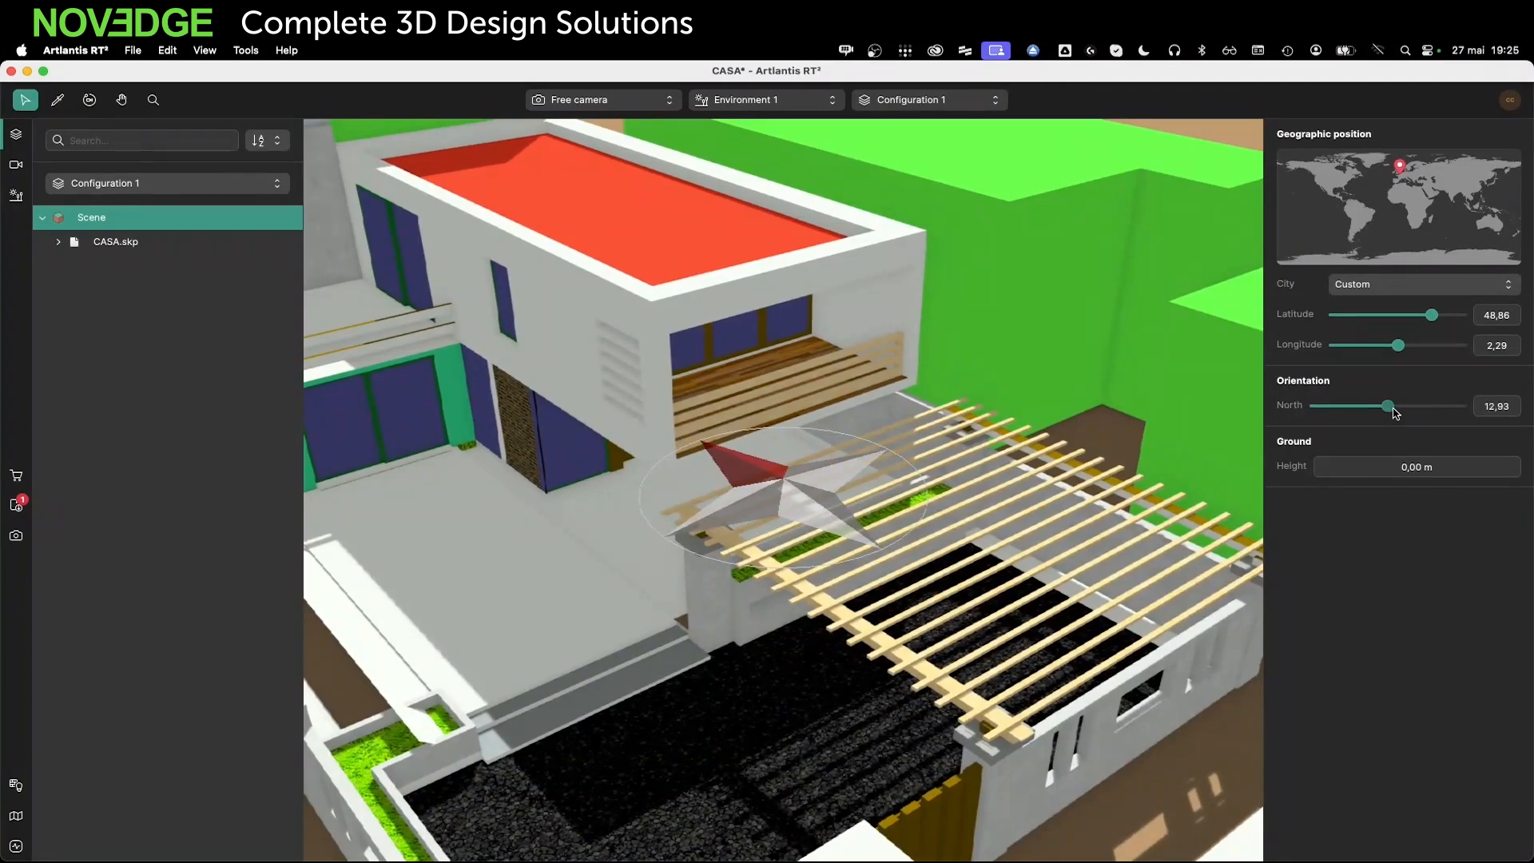
pyautogui.moveTo(1395, 413); pyautogui.dragTo(1401, 412)
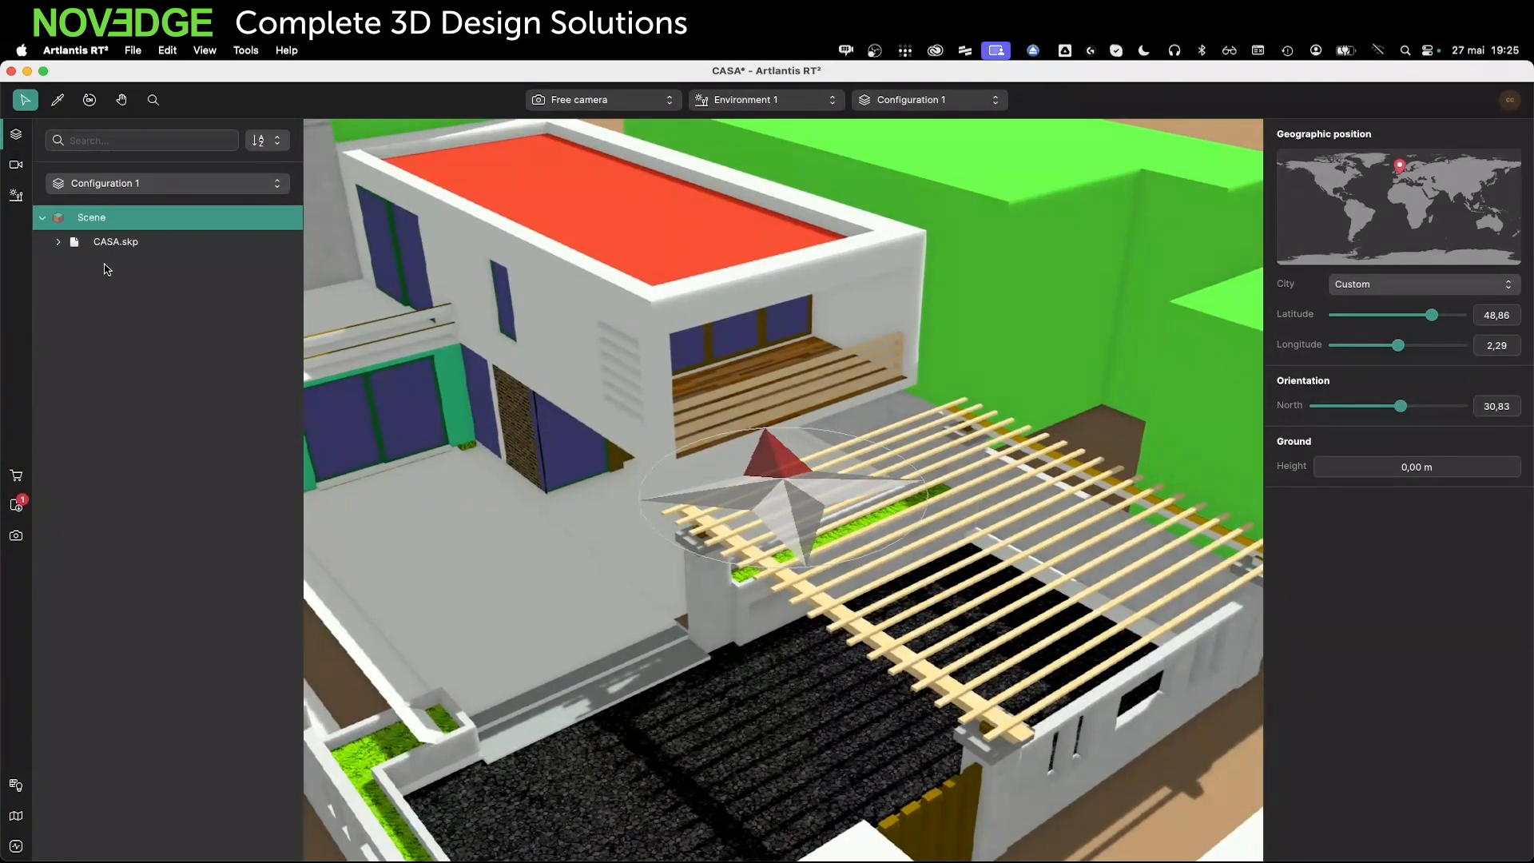
# Activate Camera 1 and aim it at the house front from about X 2,93 m, Y 3,11 m, Z -0,32 m
pyautogui.click(18, 169)
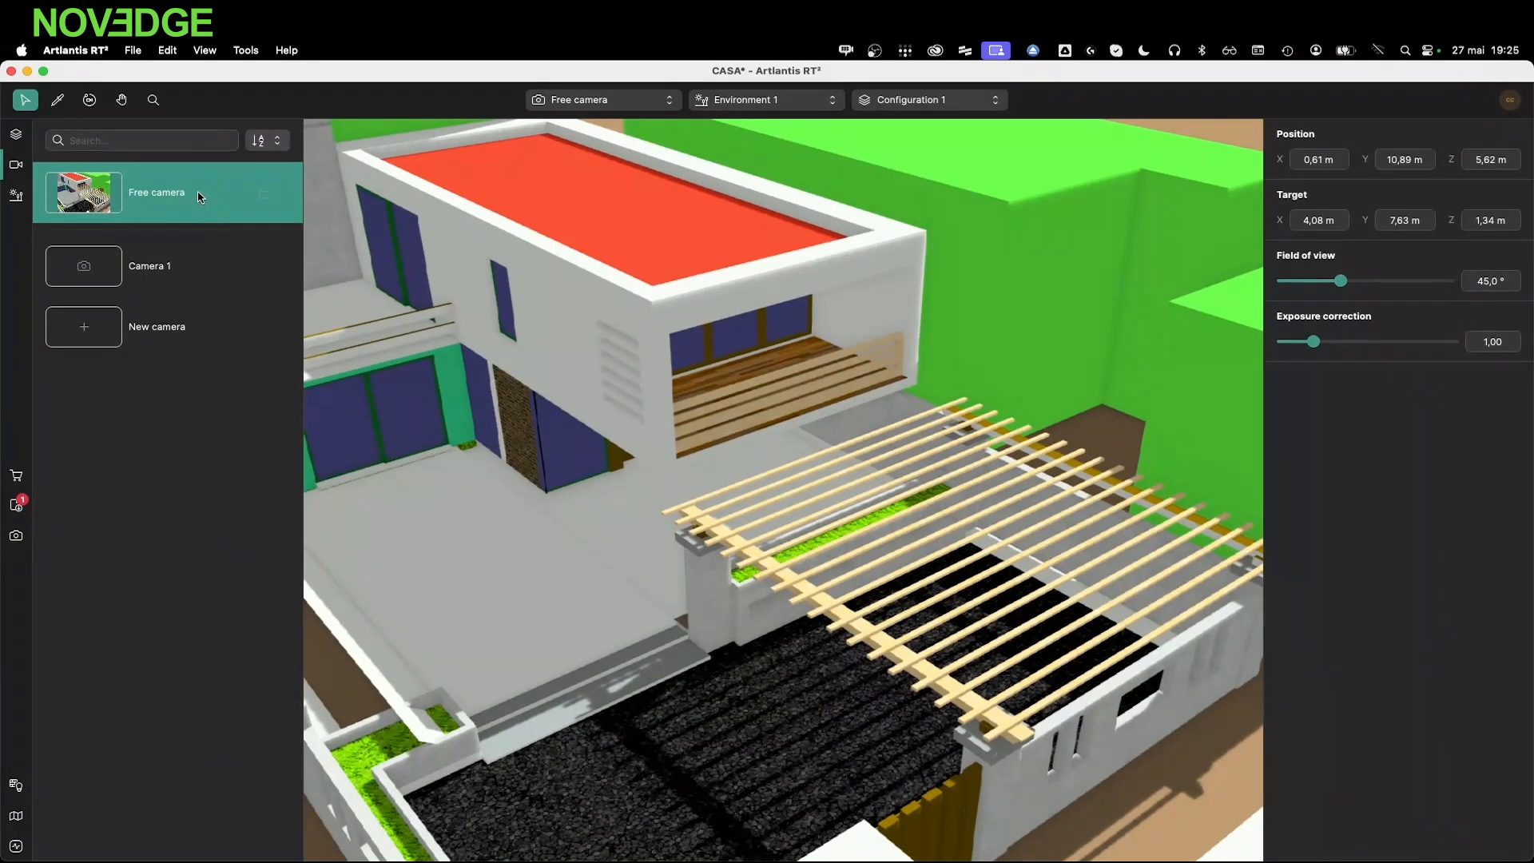
pyautogui.click(171, 286)
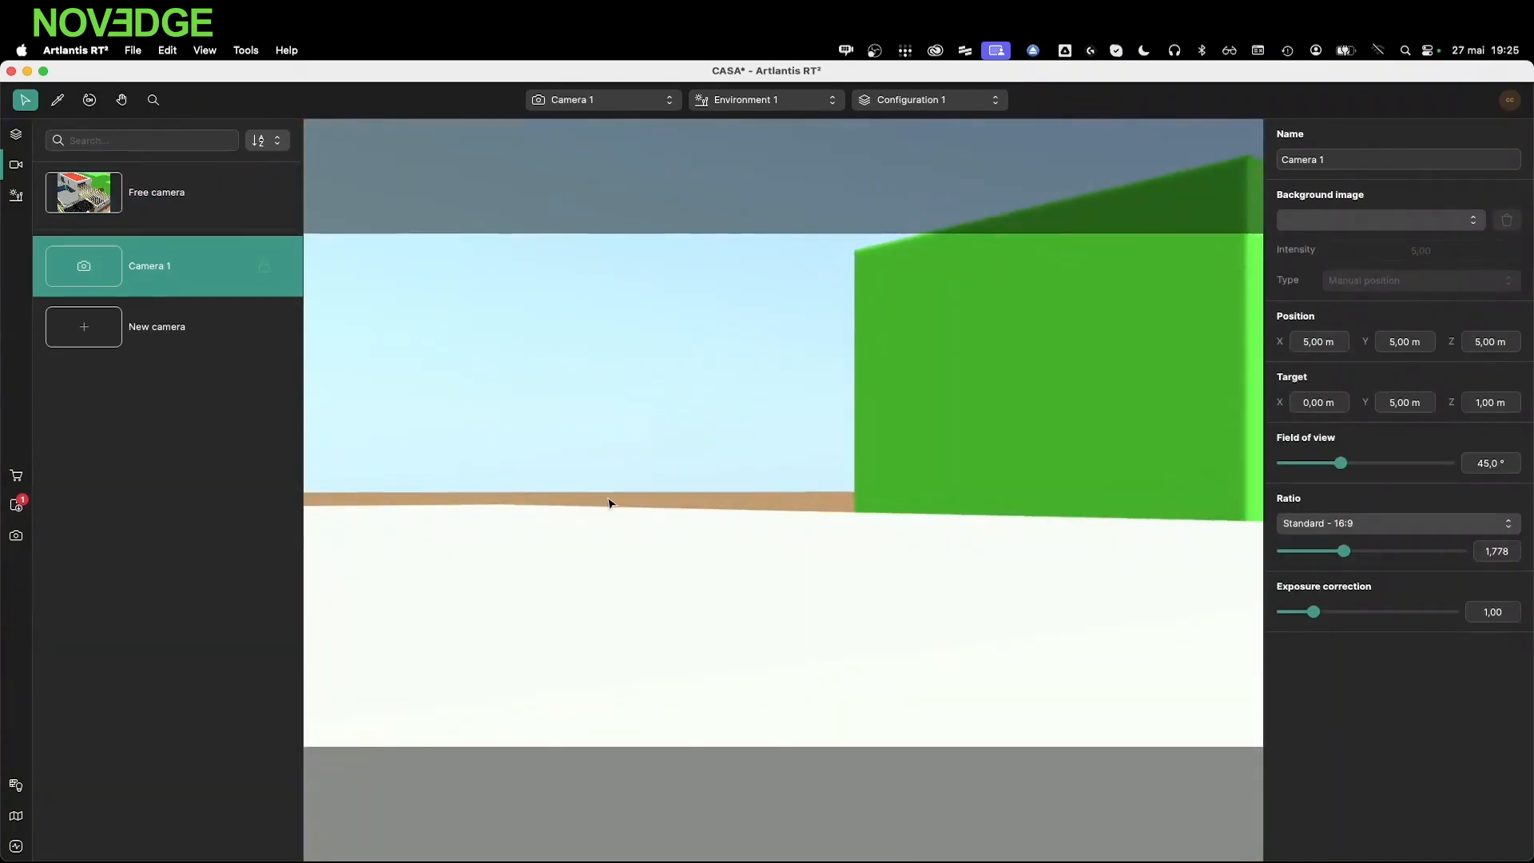
pyautogui.moveTo(610, 503); pyautogui.dragTo(1133, 538, button='right')
pyautogui.moveTo(1131, 531); pyautogui.dragTo(929, 454, button='middle')
pyautogui.scroll(5, 660, 548)
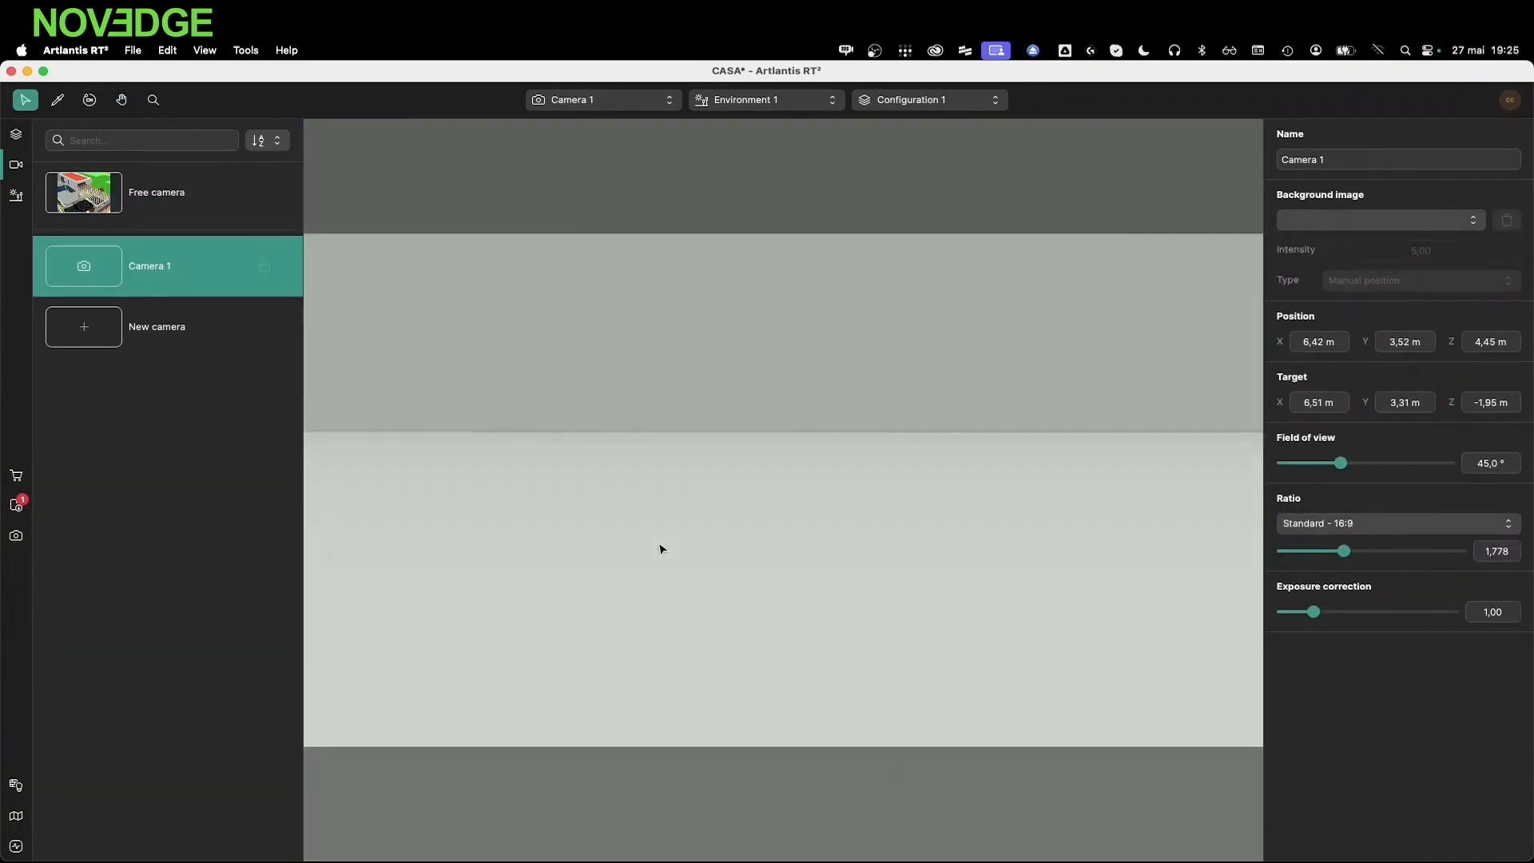
pyautogui.scroll(4, 669, 526)
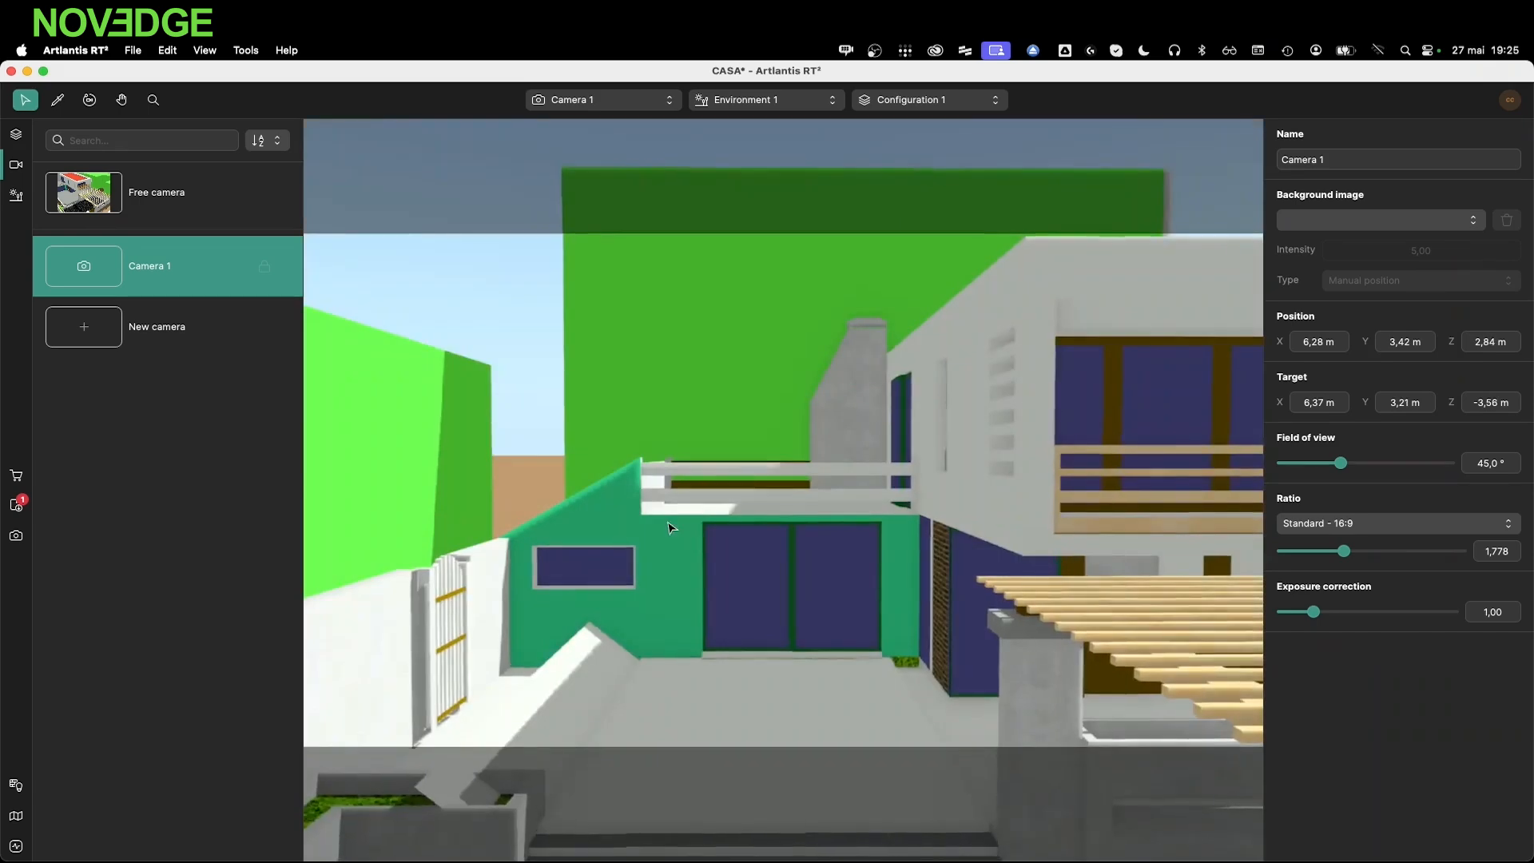
pyautogui.moveTo(592, 640); pyautogui.dragTo(955, 674, button='right')
pyautogui.moveTo(957, 674); pyautogui.dragTo(1506, 659, button='middle')
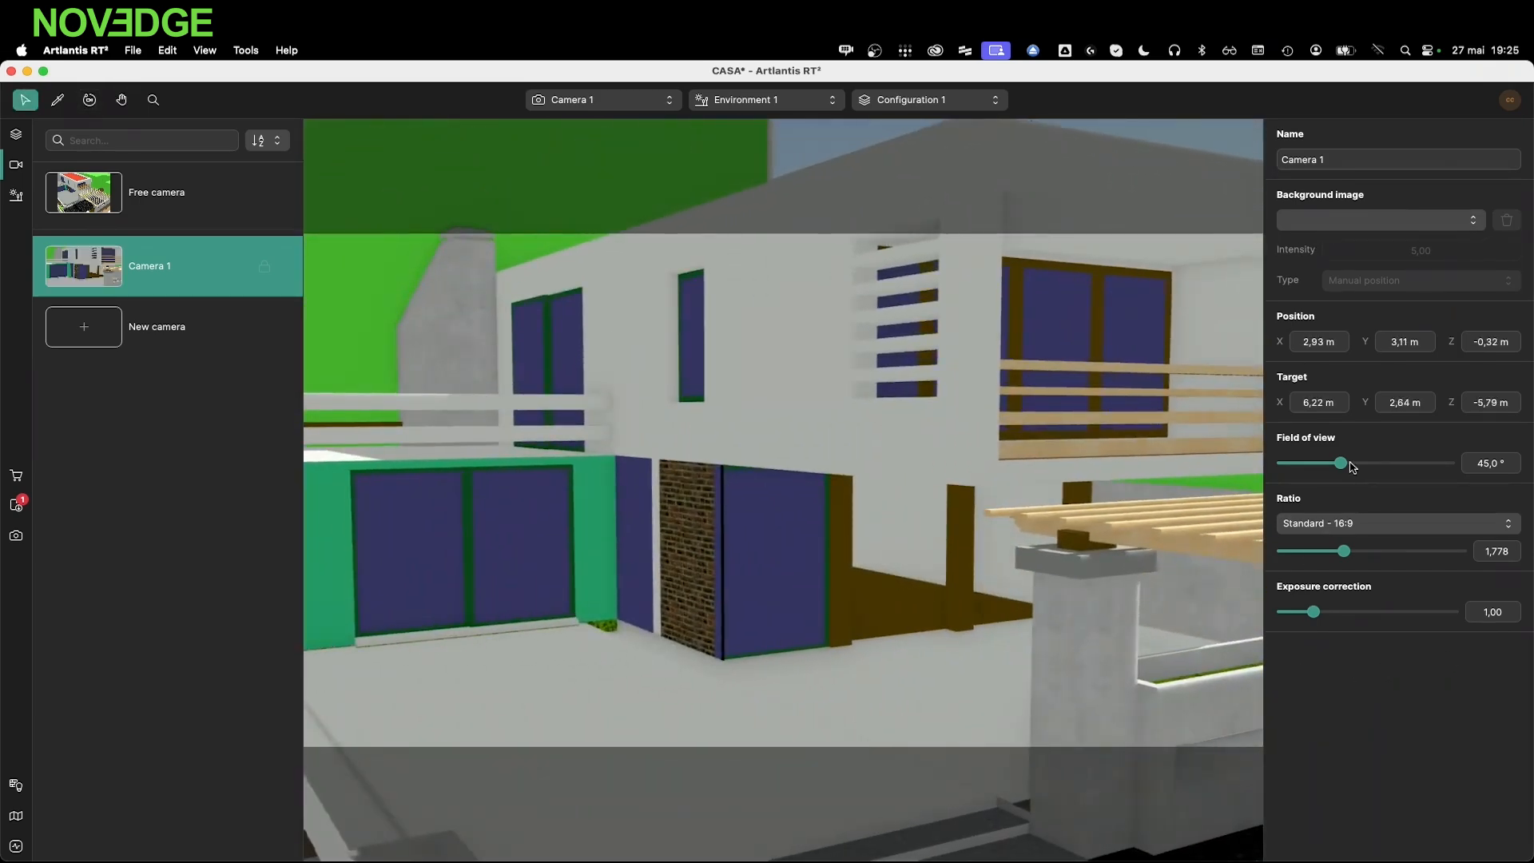
# Widen Camera 1's field of view to 110° and set its ratio to Screen - 4:3
pyautogui.moveTo(1342, 464); pyautogui.dragTo(1449, 464)
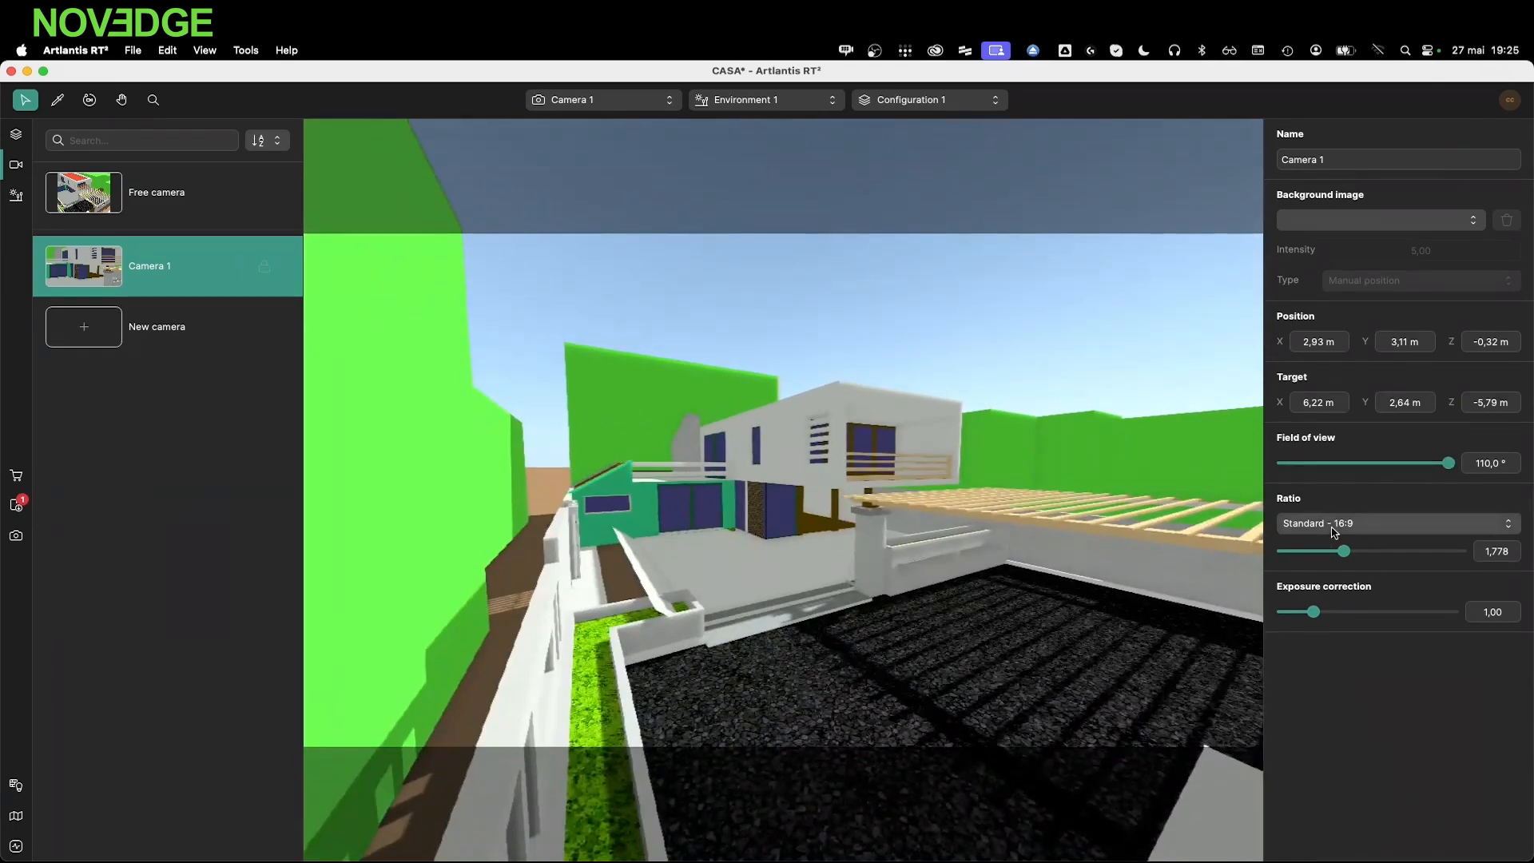
pyautogui.click(1329, 524)
pyautogui.click(1334, 581)
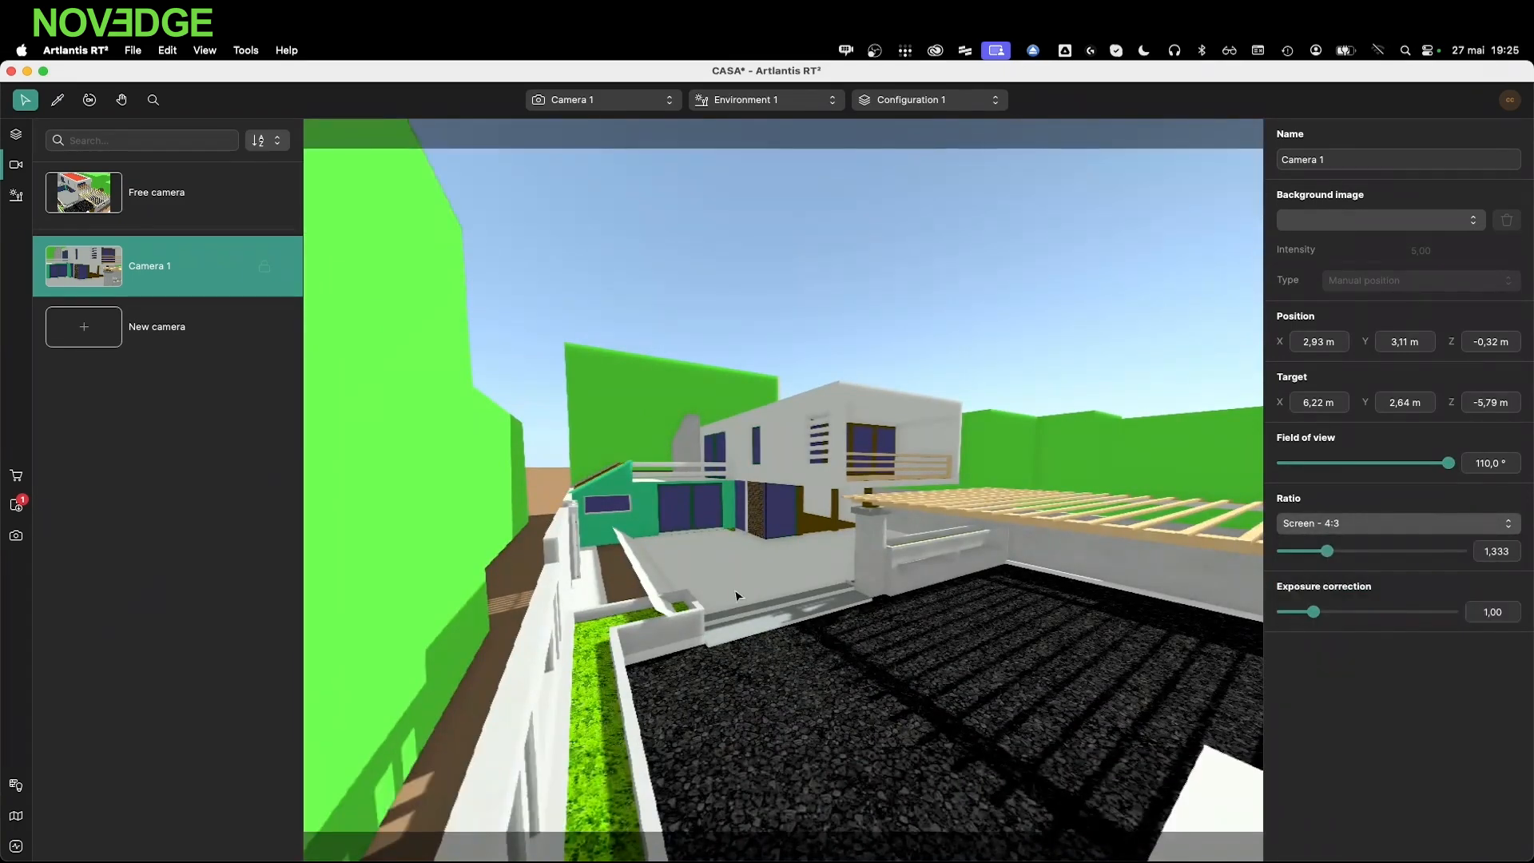
# Reframe Camera 1 on the gravel courtyard, pergola and house from about X 4,35 m, Y 1,74 m, Z -1,37 m
pyautogui.moveTo(737, 592); pyautogui.dragTo(893, 646, button='right')
pyautogui.scroll(5, 804, 673)
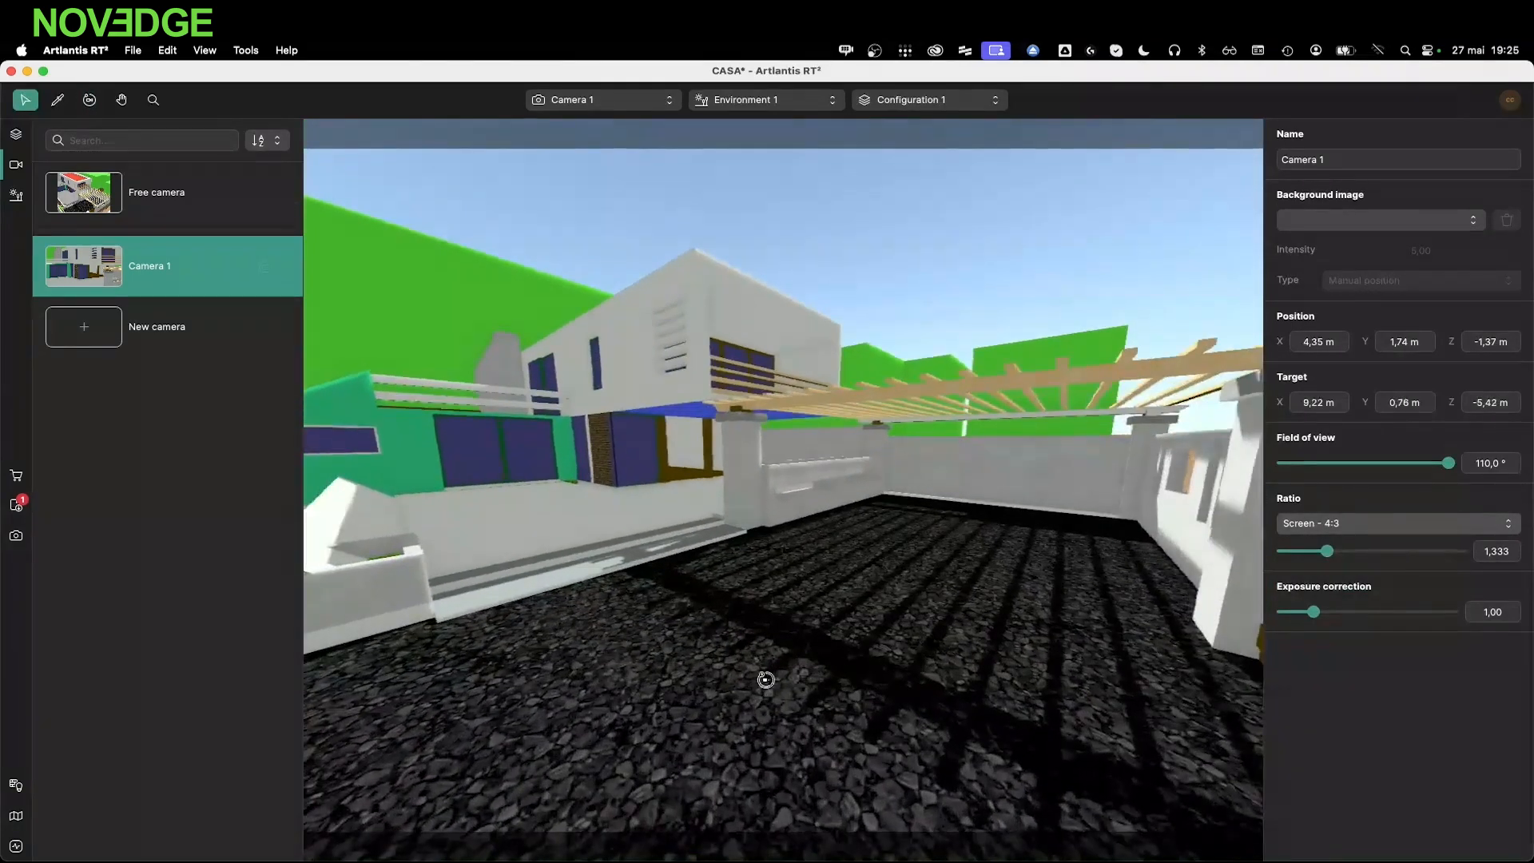
pyautogui.moveTo(767, 679); pyautogui.dragTo(890, 637, button='right')
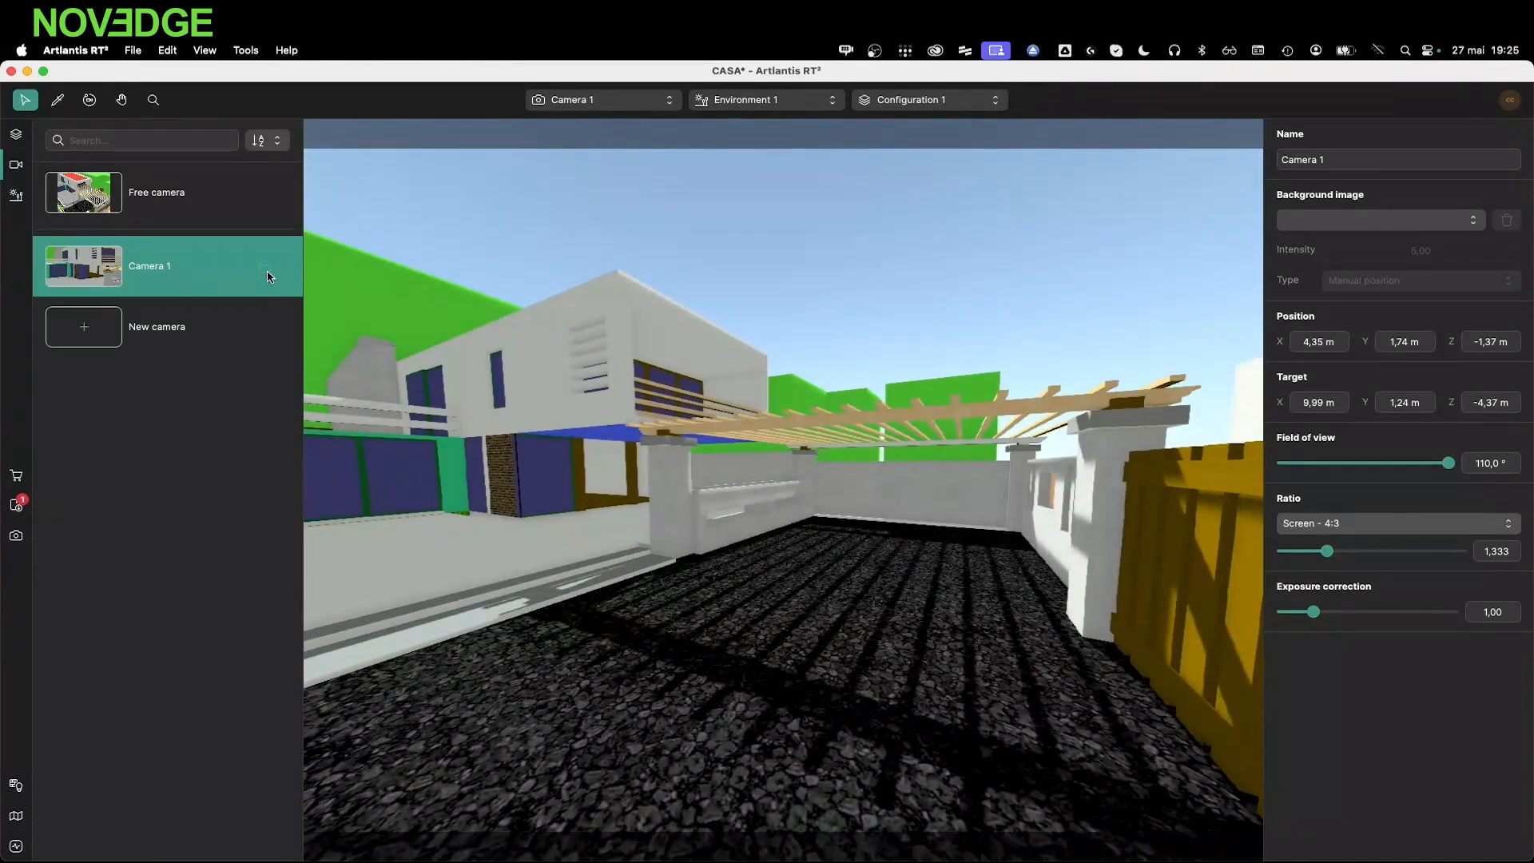
# Add Camera 2 from the current view and lock it, and add an unlocked Camera 3
pyautogui.click(162, 340)
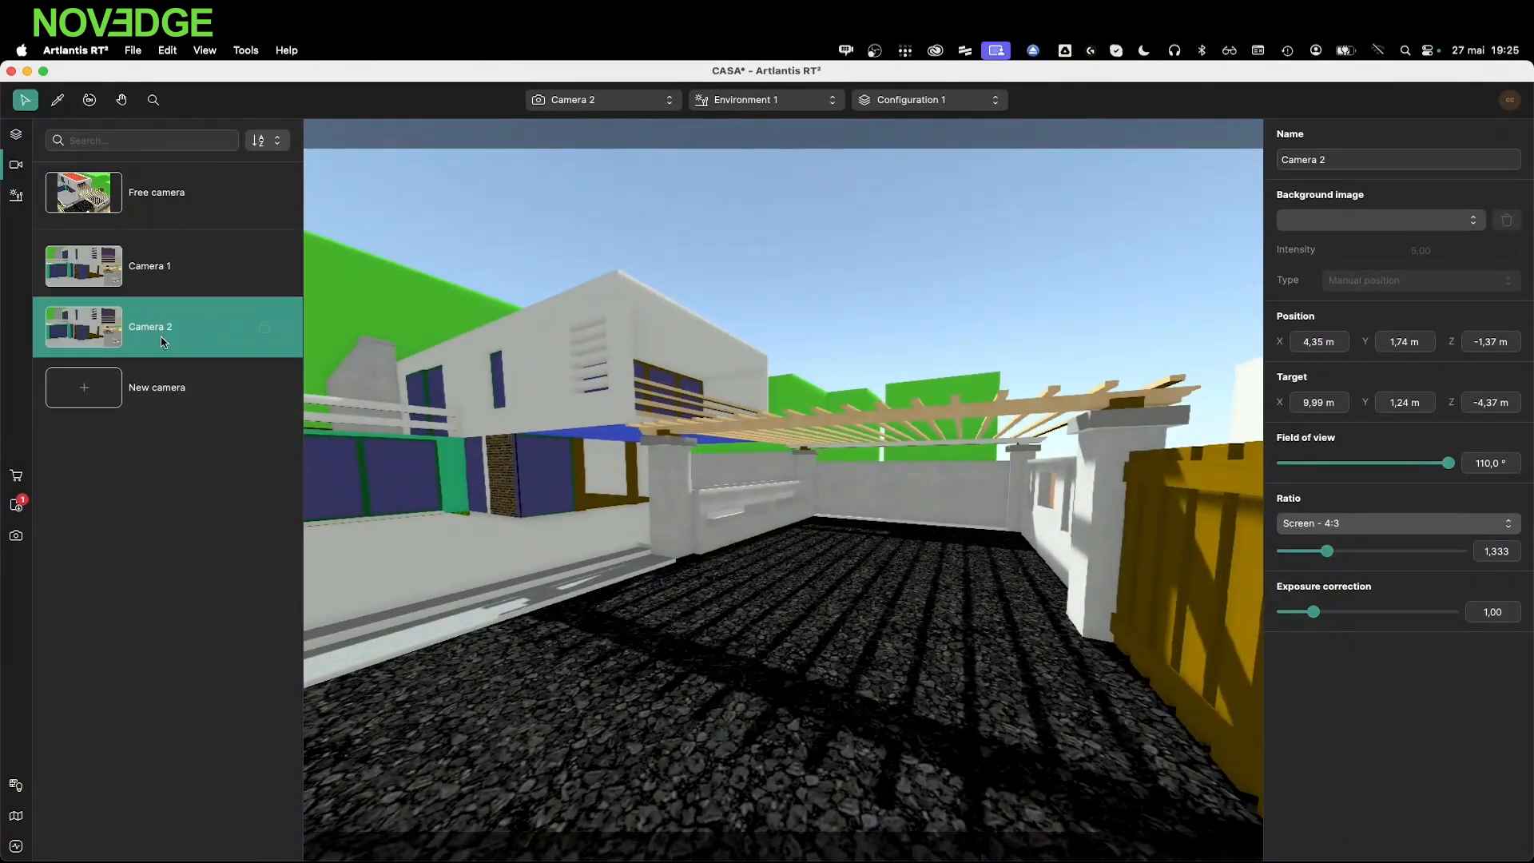
pyautogui.click(266, 330)
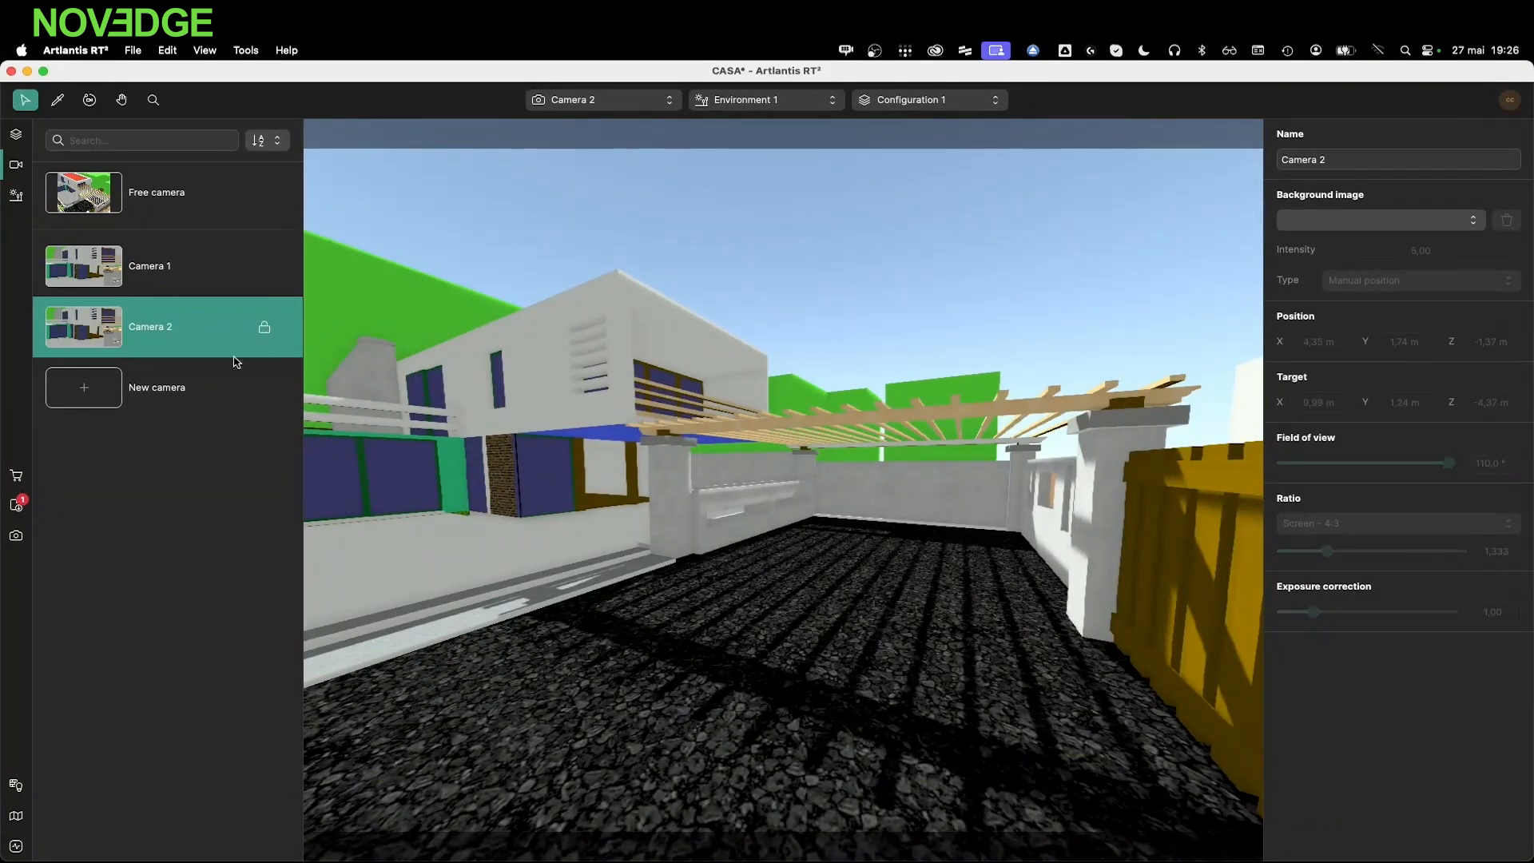
pyautogui.click(170, 398)
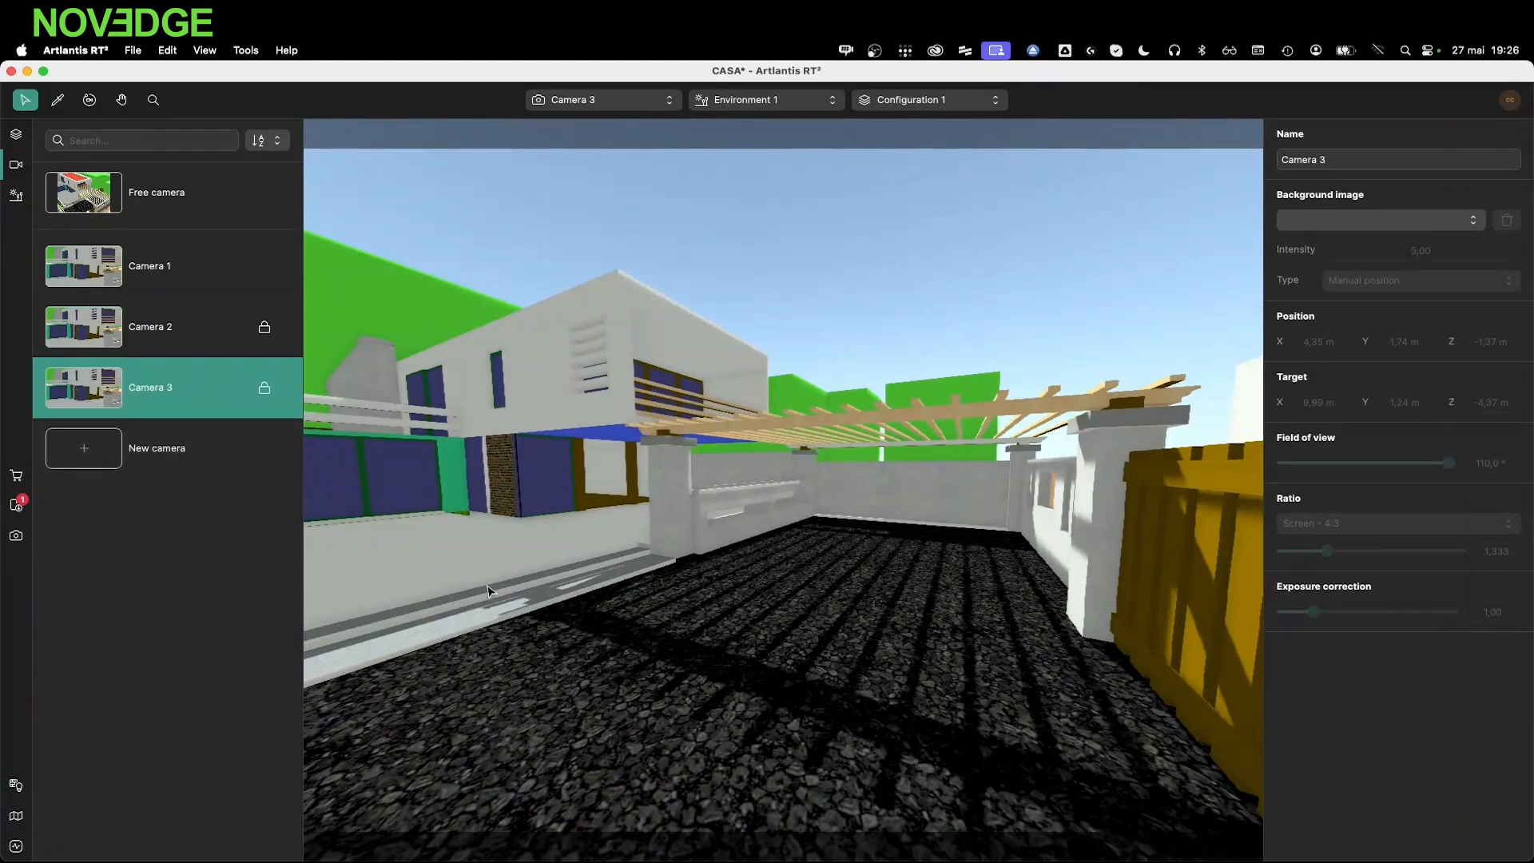
pyautogui.click(265, 388)
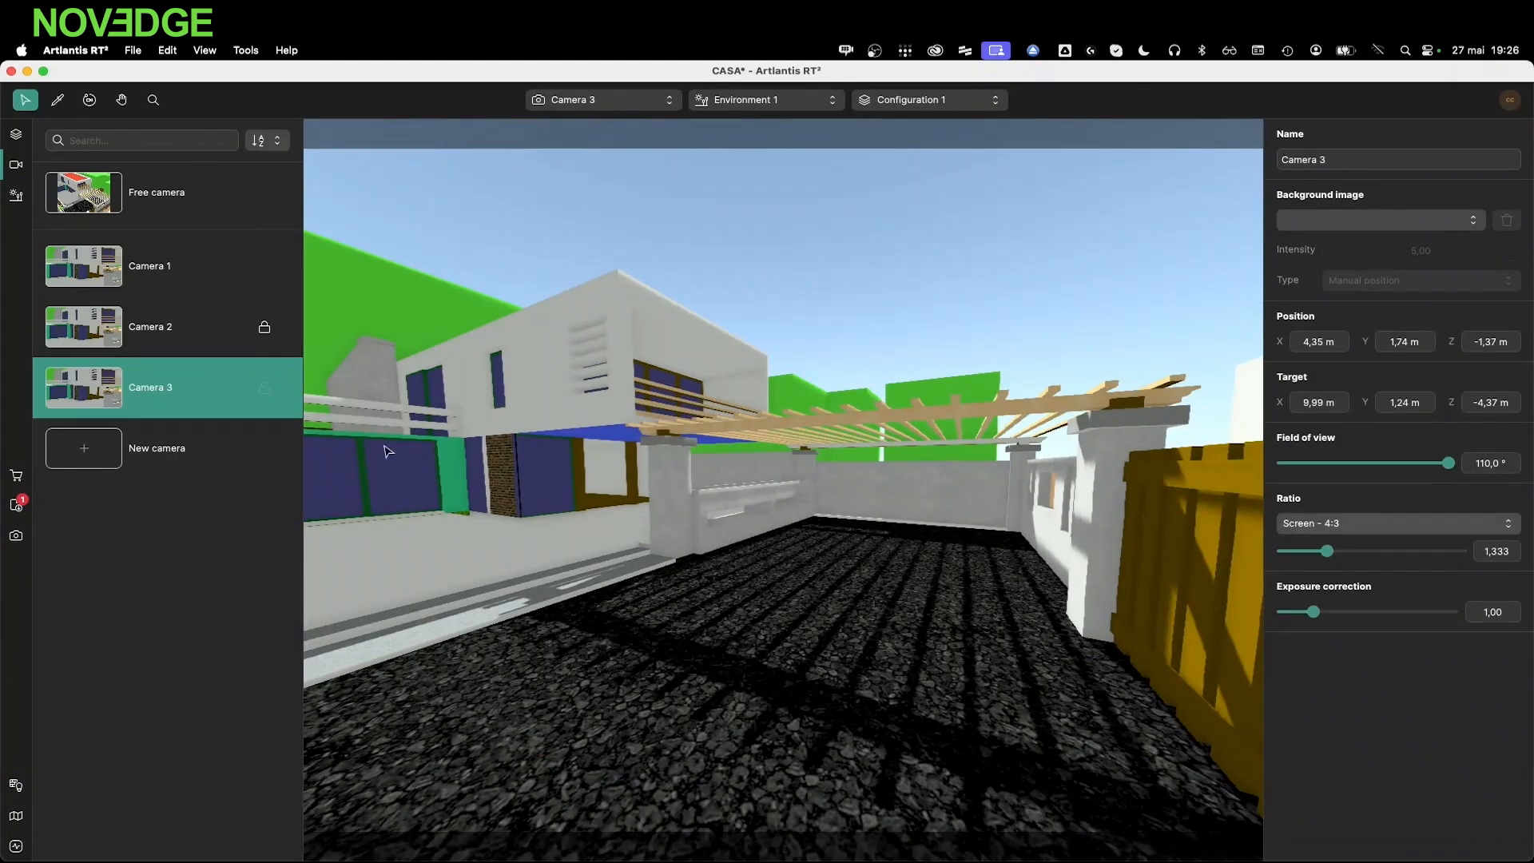
# Reframe Camera 3 on the gravel courtyard with the pergola and wooden fence, and lock the camera
pyautogui.moveTo(478, 476); pyautogui.dragTo(1148, 620, button='right')
pyautogui.moveTo(1147, 620); pyautogui.dragTo(678, 721, button='middle')
pyautogui.moveTo(679, 722); pyautogui.dragTo(717, 657, button='right')
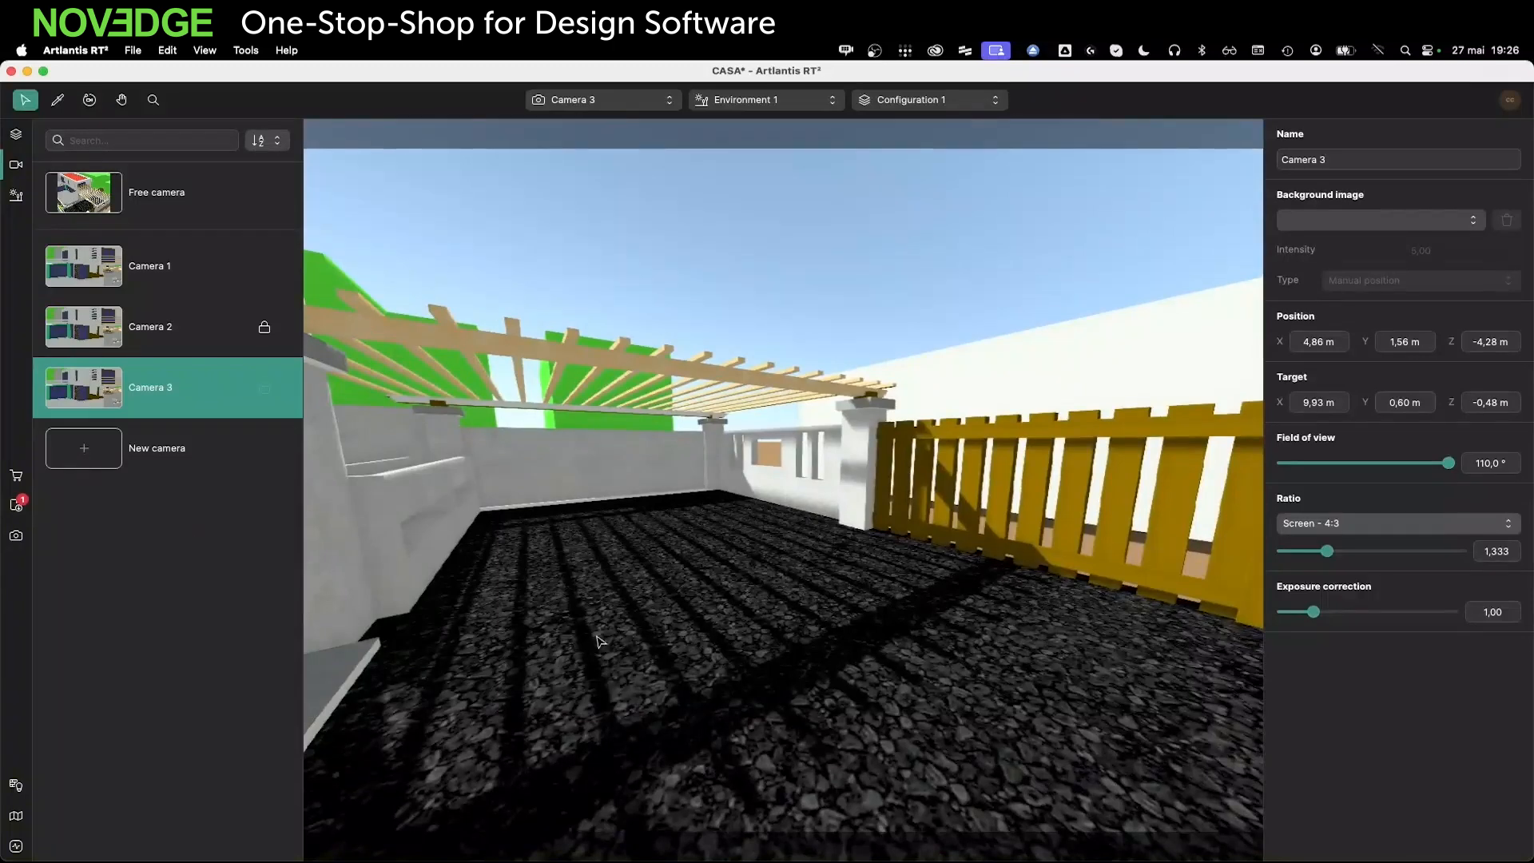
pyautogui.moveTo(582, 628); pyautogui.dragTo(483, 559, button='right')
pyautogui.click(263, 392)
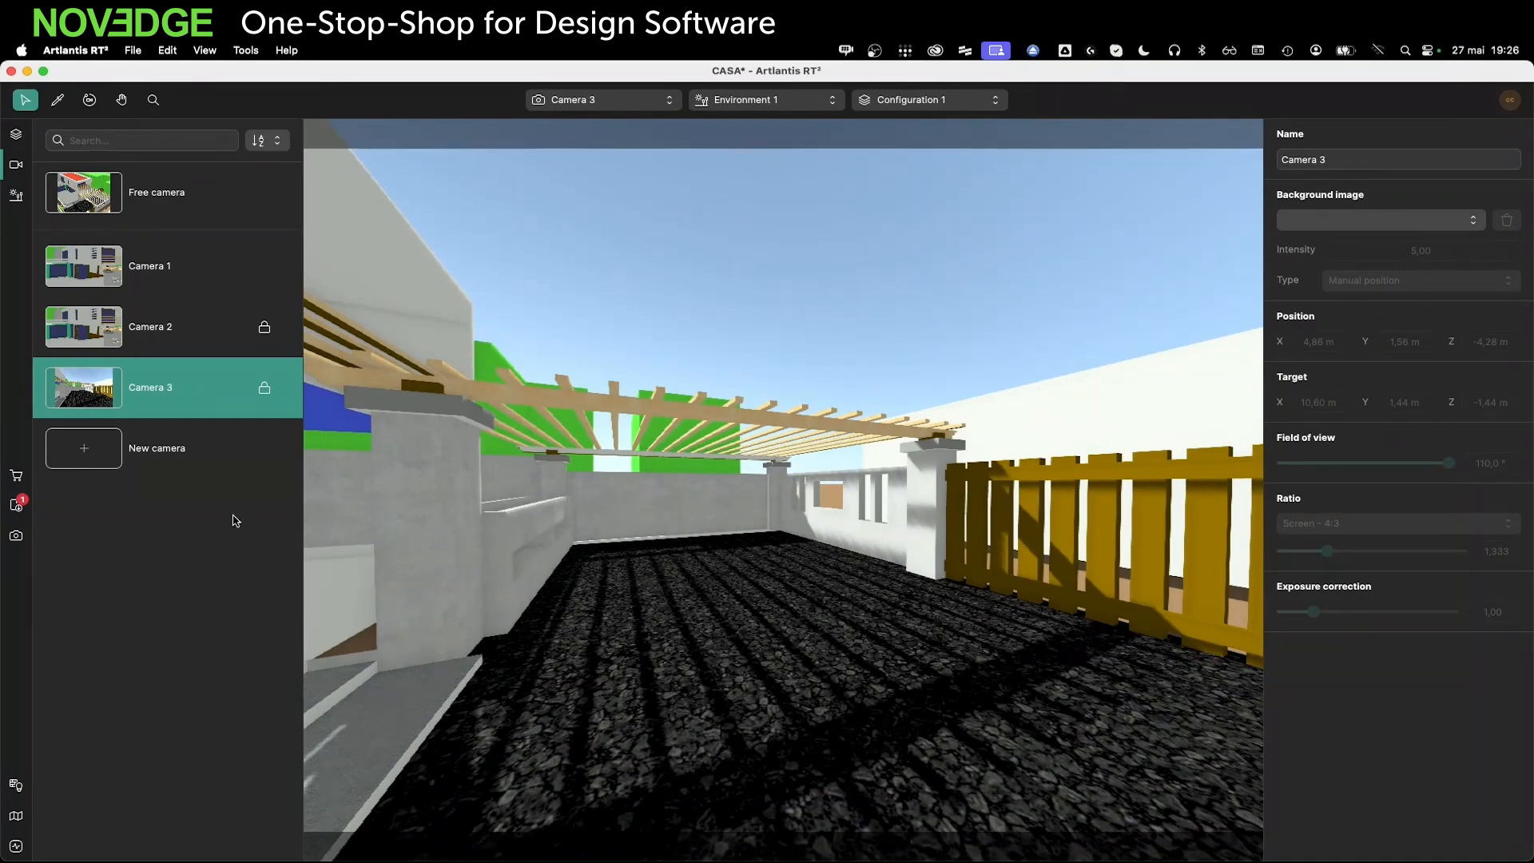
# Open the media catalogue and filter it to surface materials
pyautogui.click(15, 477)
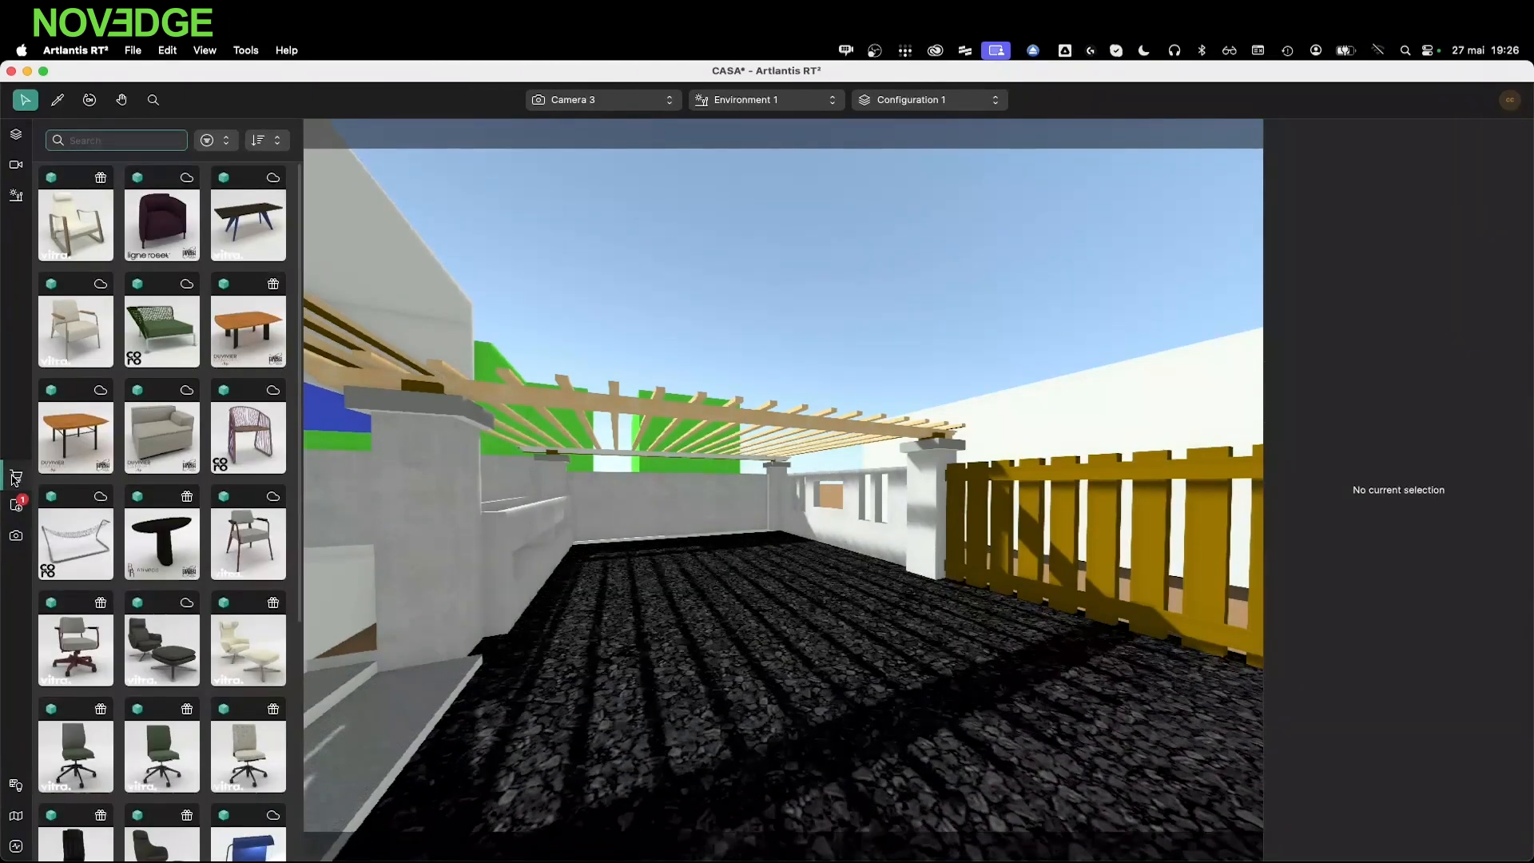
pyautogui.click(214, 139)
pyautogui.click(244, 177)
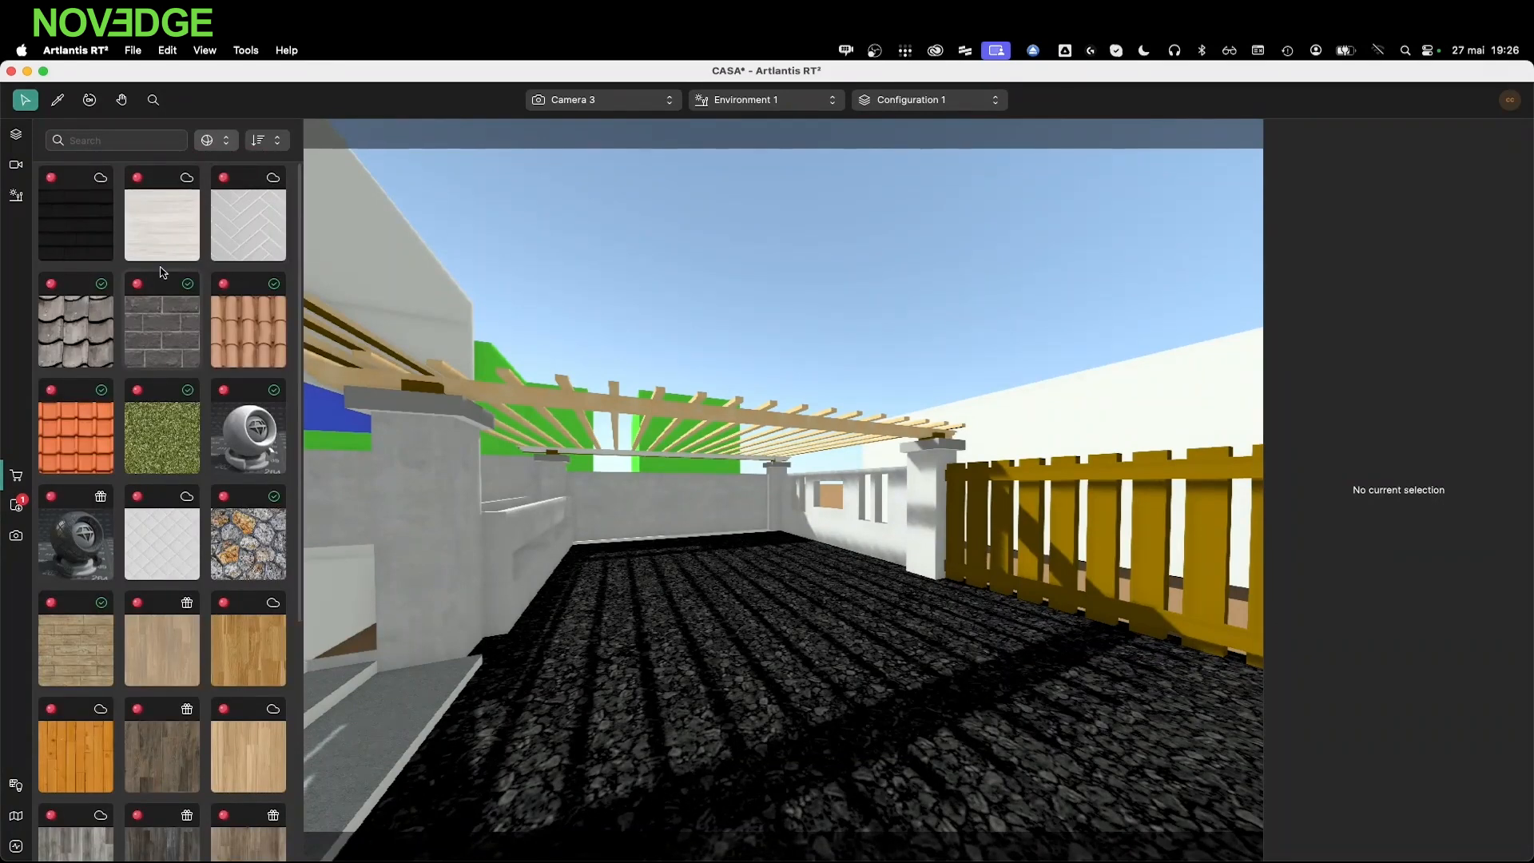
# Search the surface materials for "ground" and apply Ground 005 to the gravel courtyard floor
pyautogui.click(144, 140)
pyautogui.write('ground')
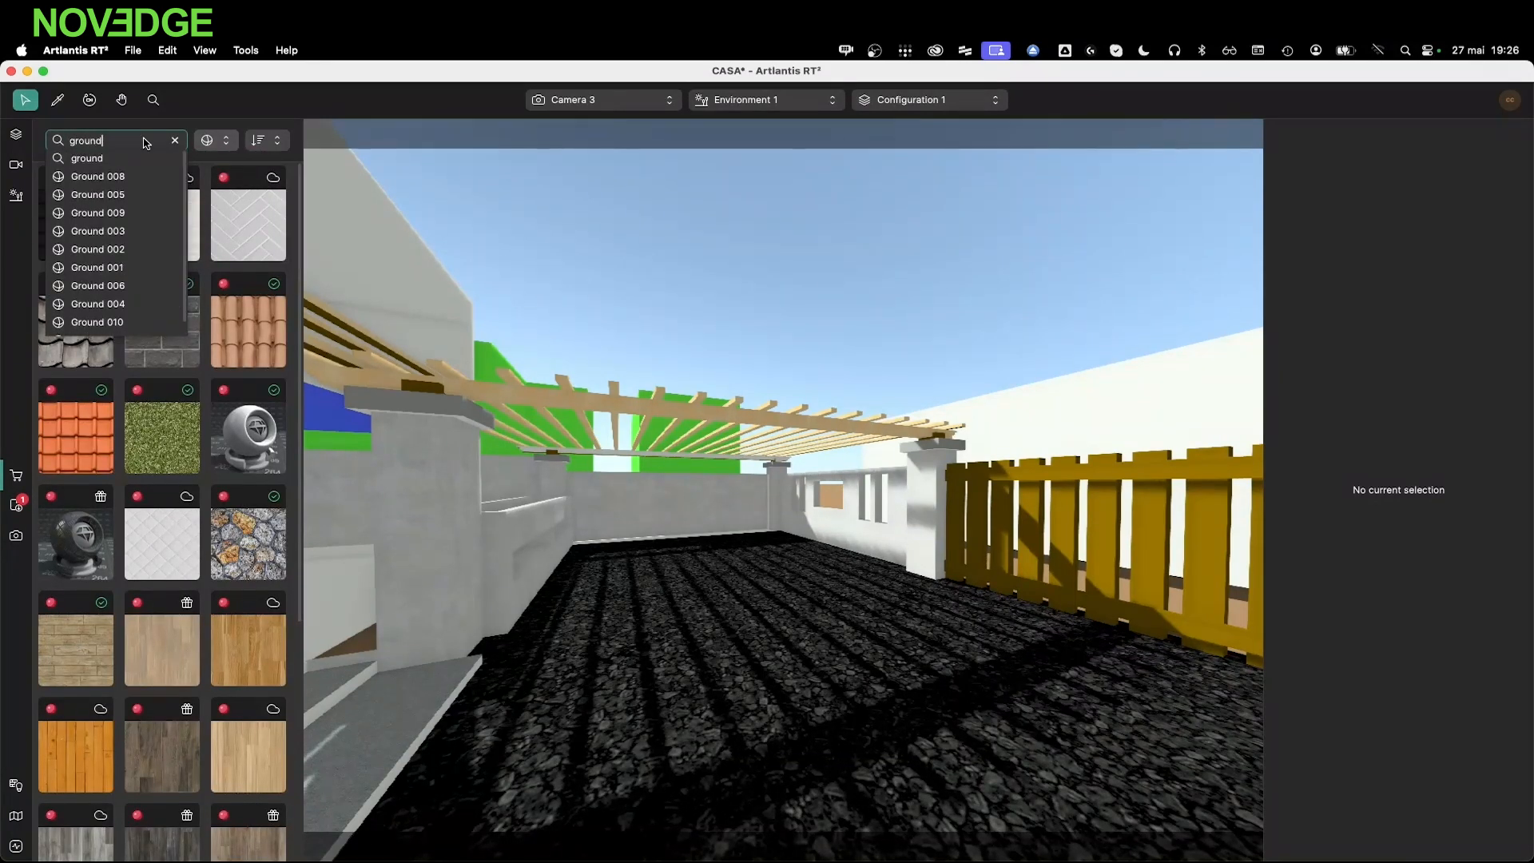
pyautogui.press('Return')
pyautogui.moveTo(162, 215); pyautogui.dragTo(757, 619)
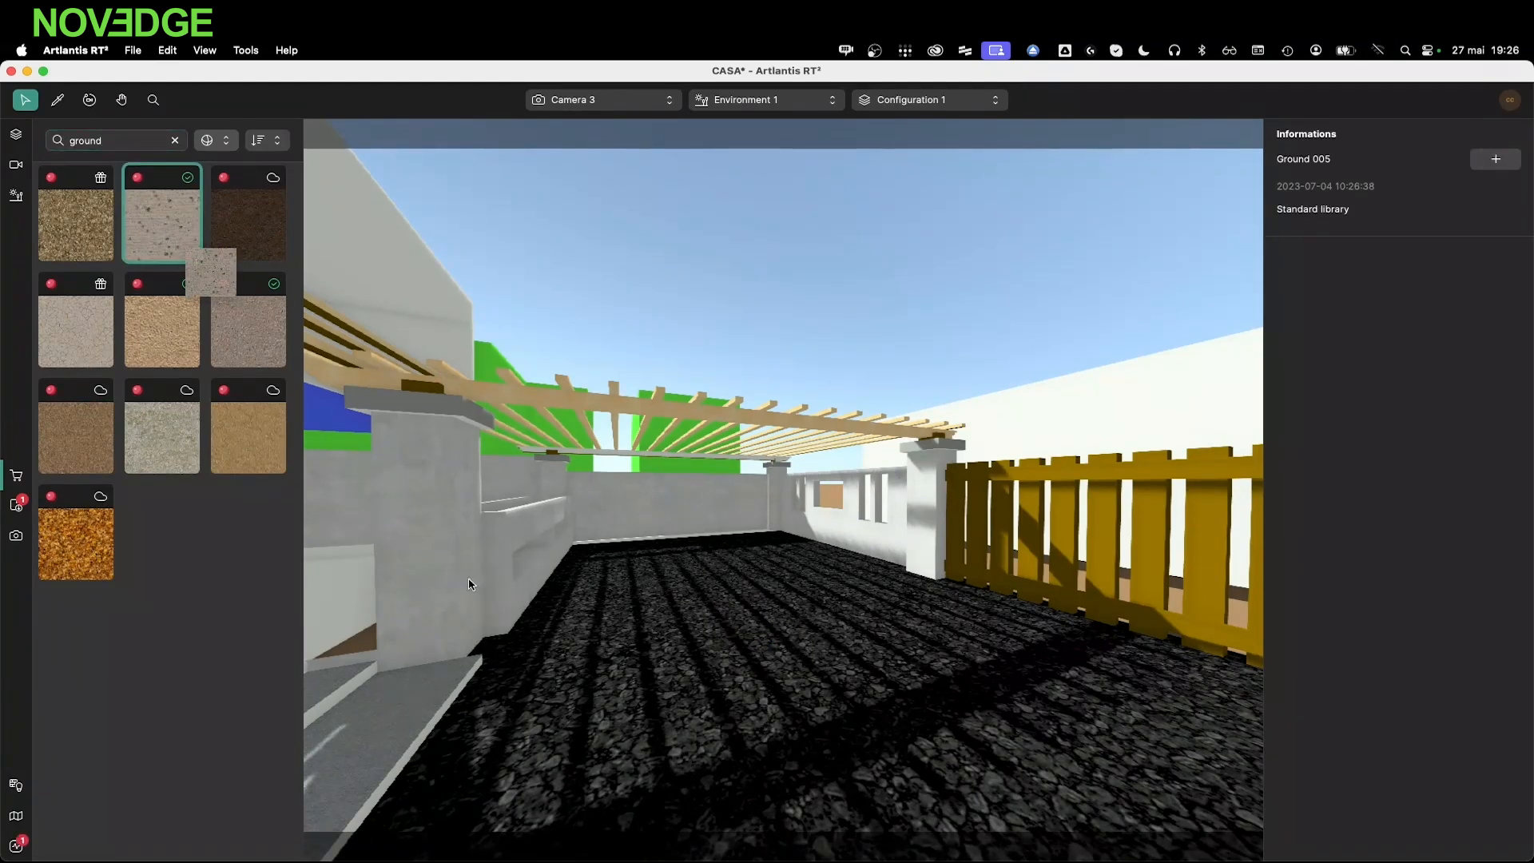
# Filter the catalogue to objects, search for "car" and place the Scirocco 2012 on the courtyard floor
pyautogui.click(214, 142)
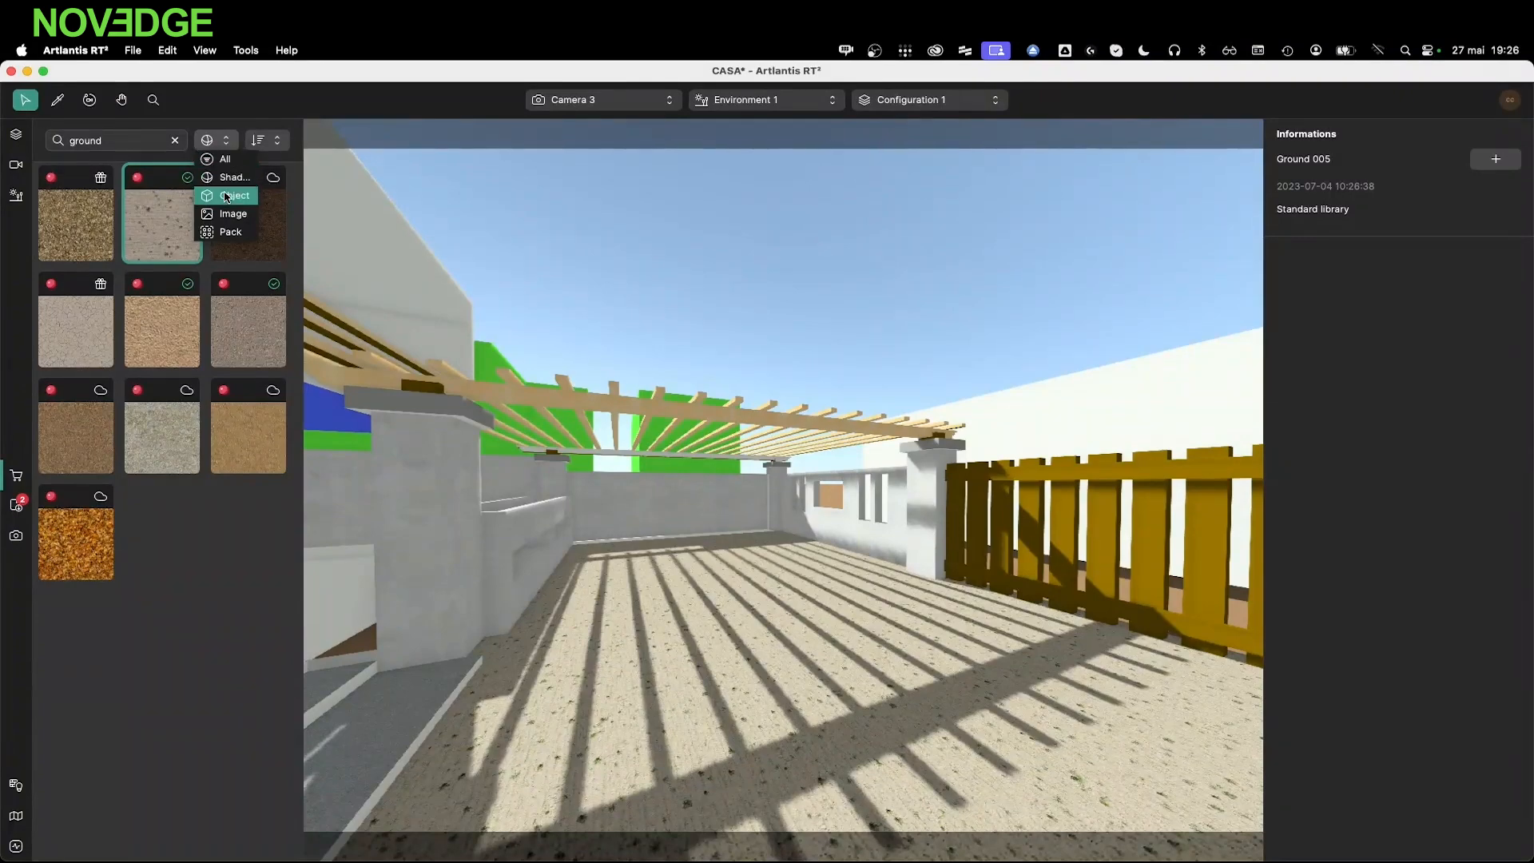
pyautogui.click(230, 231)
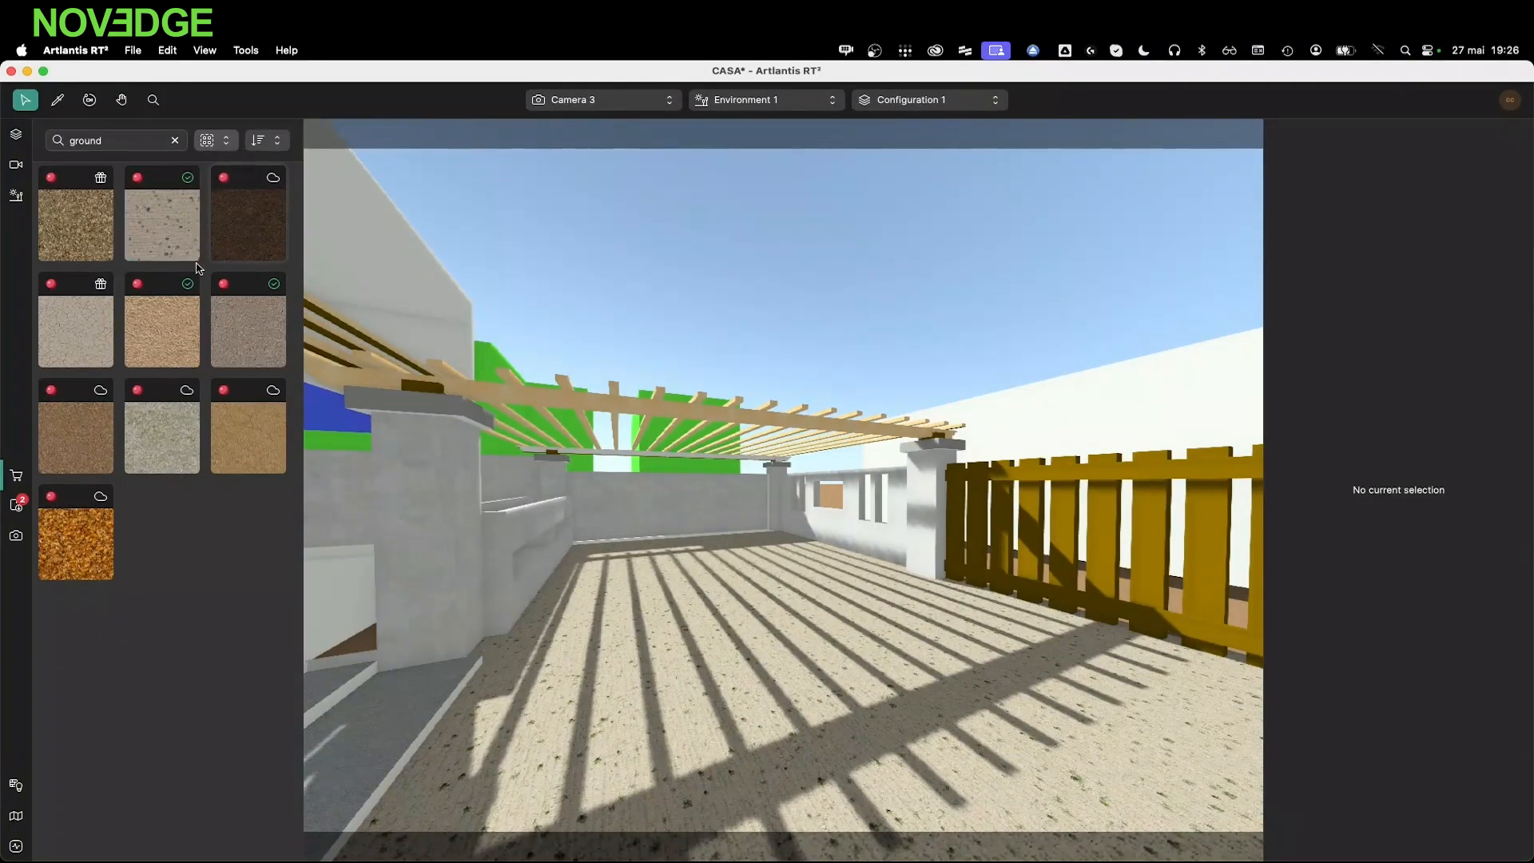
pyautogui.click(173, 140)
pyautogui.click(213, 140)
pyautogui.click(226, 198)
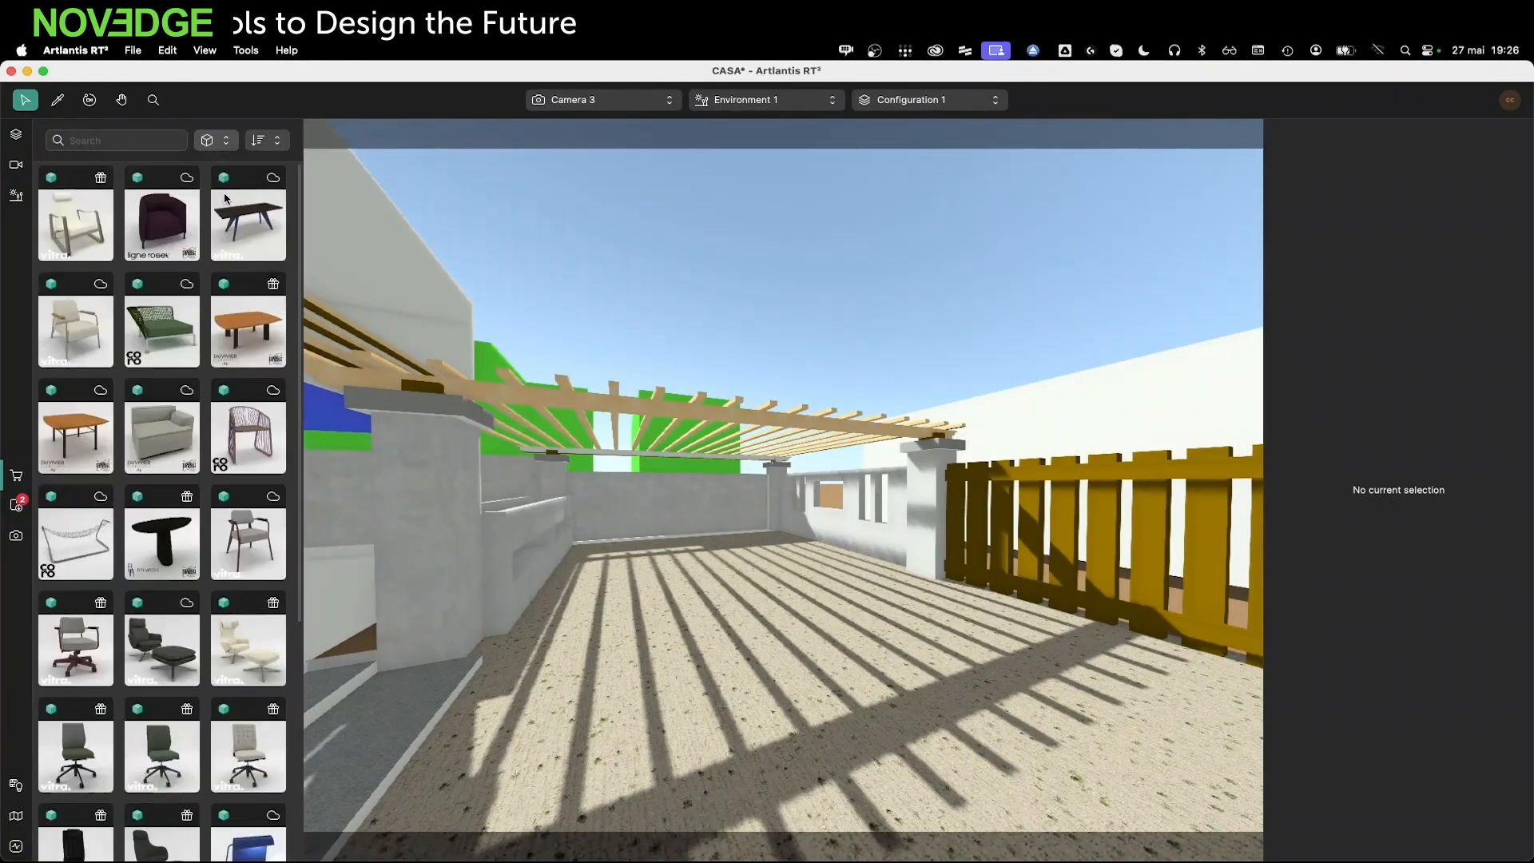
pyautogui.click(162, 129)
pyautogui.write('car')
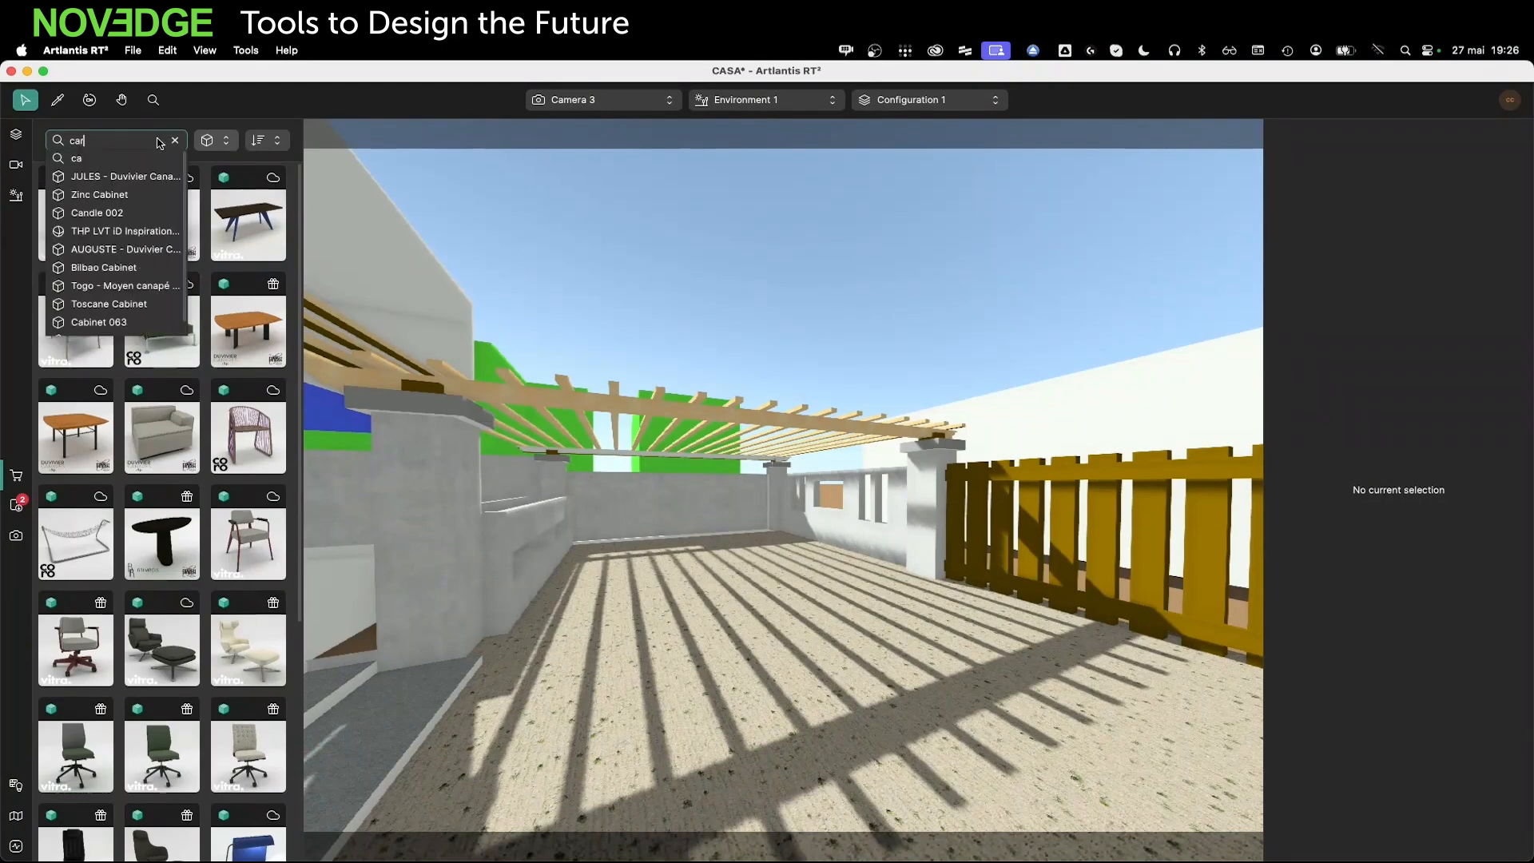
pyautogui.press('Return')
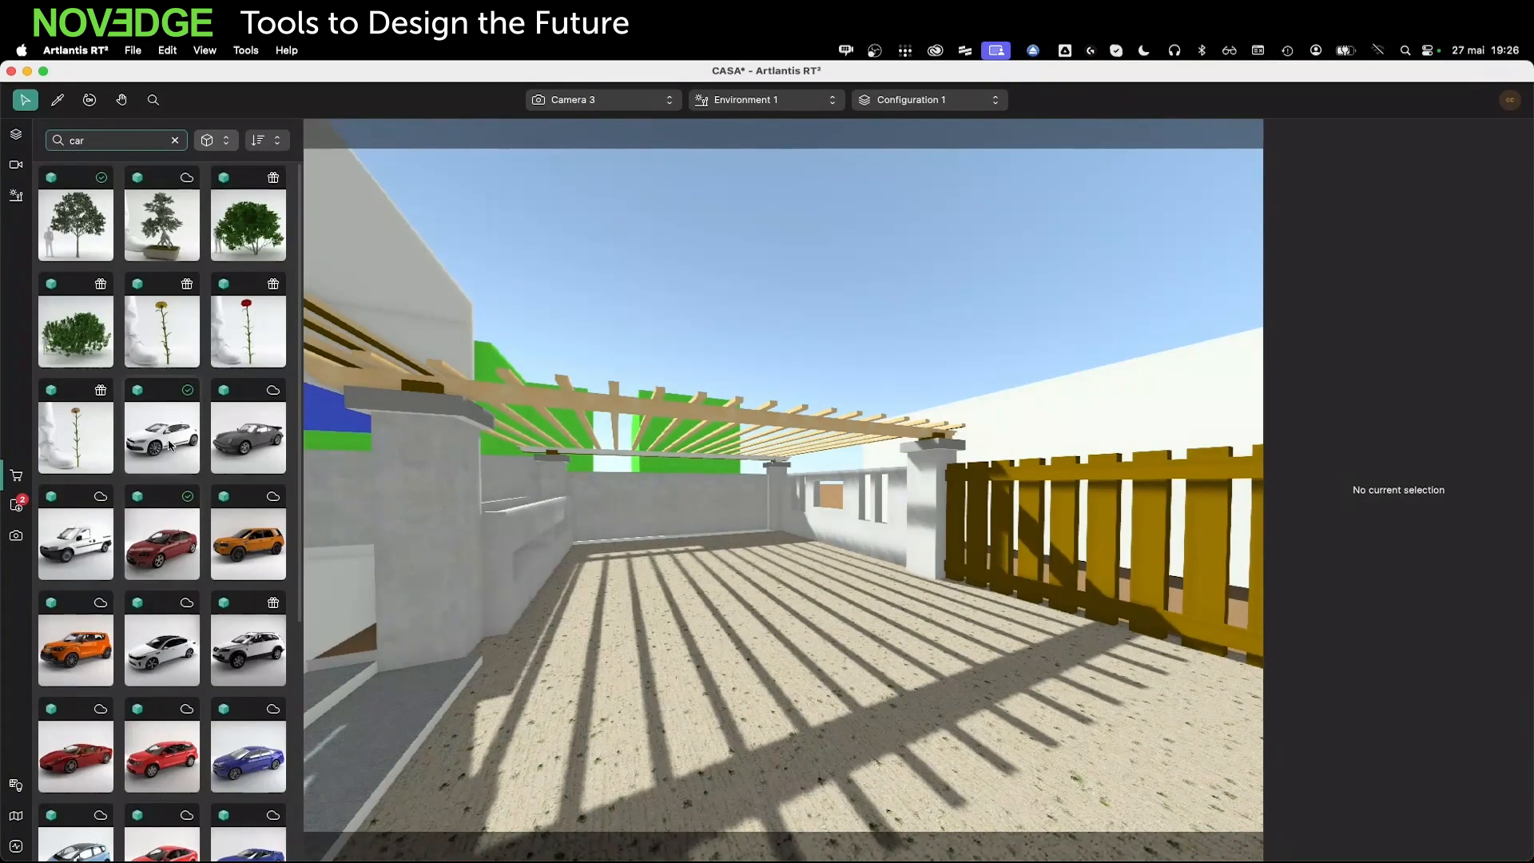
pyautogui.moveTo(169, 445); pyautogui.dragTo(794, 581)
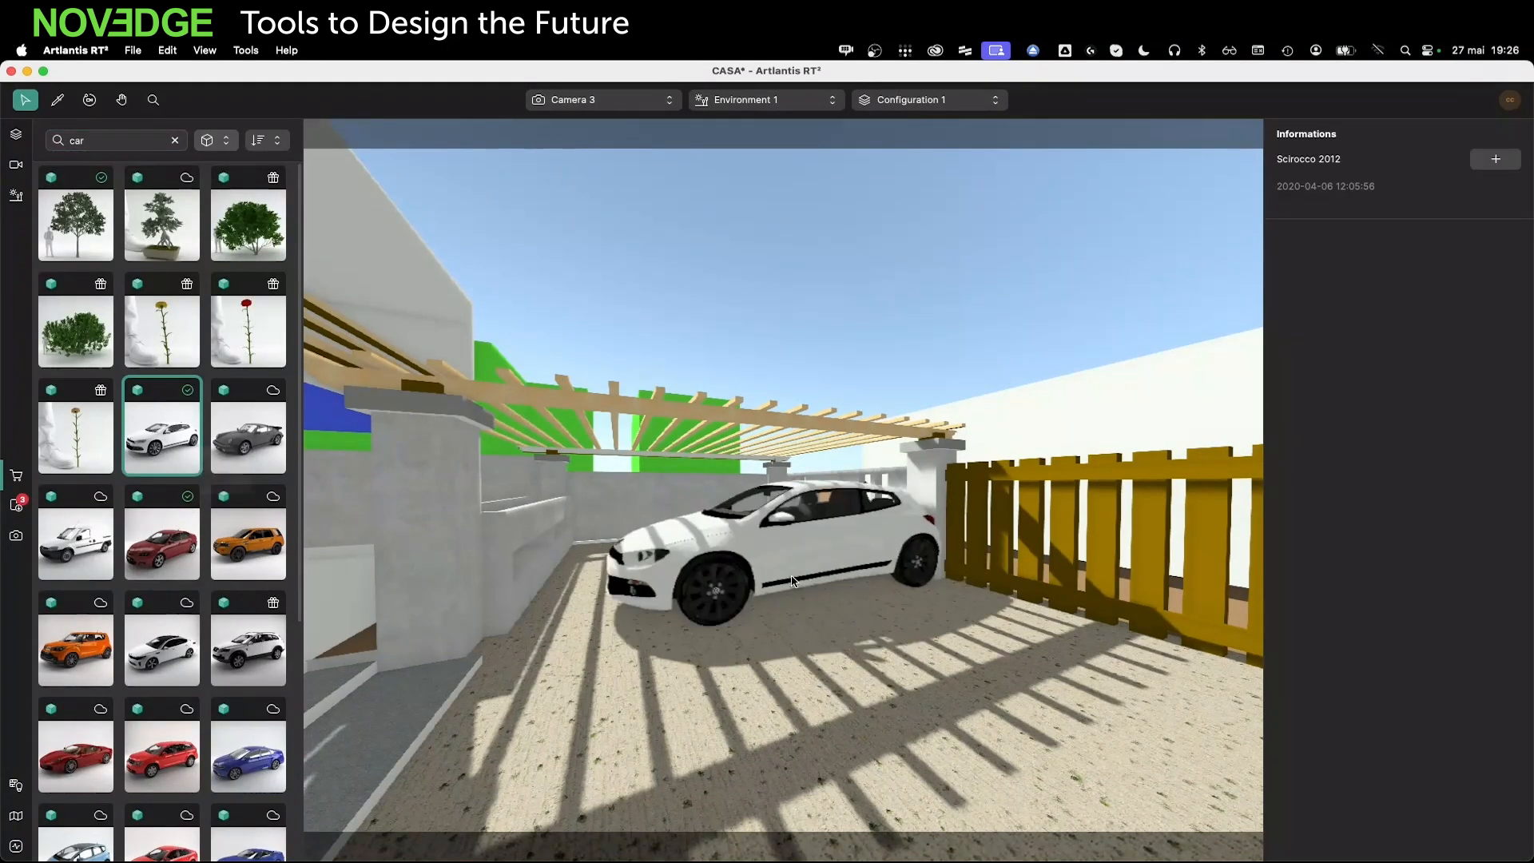
# Rotate the Scirocco2012 car to 84,6° about Y and move it back to about X 9,78 m, Z -1,74 m
pyautogui.click(762, 572)
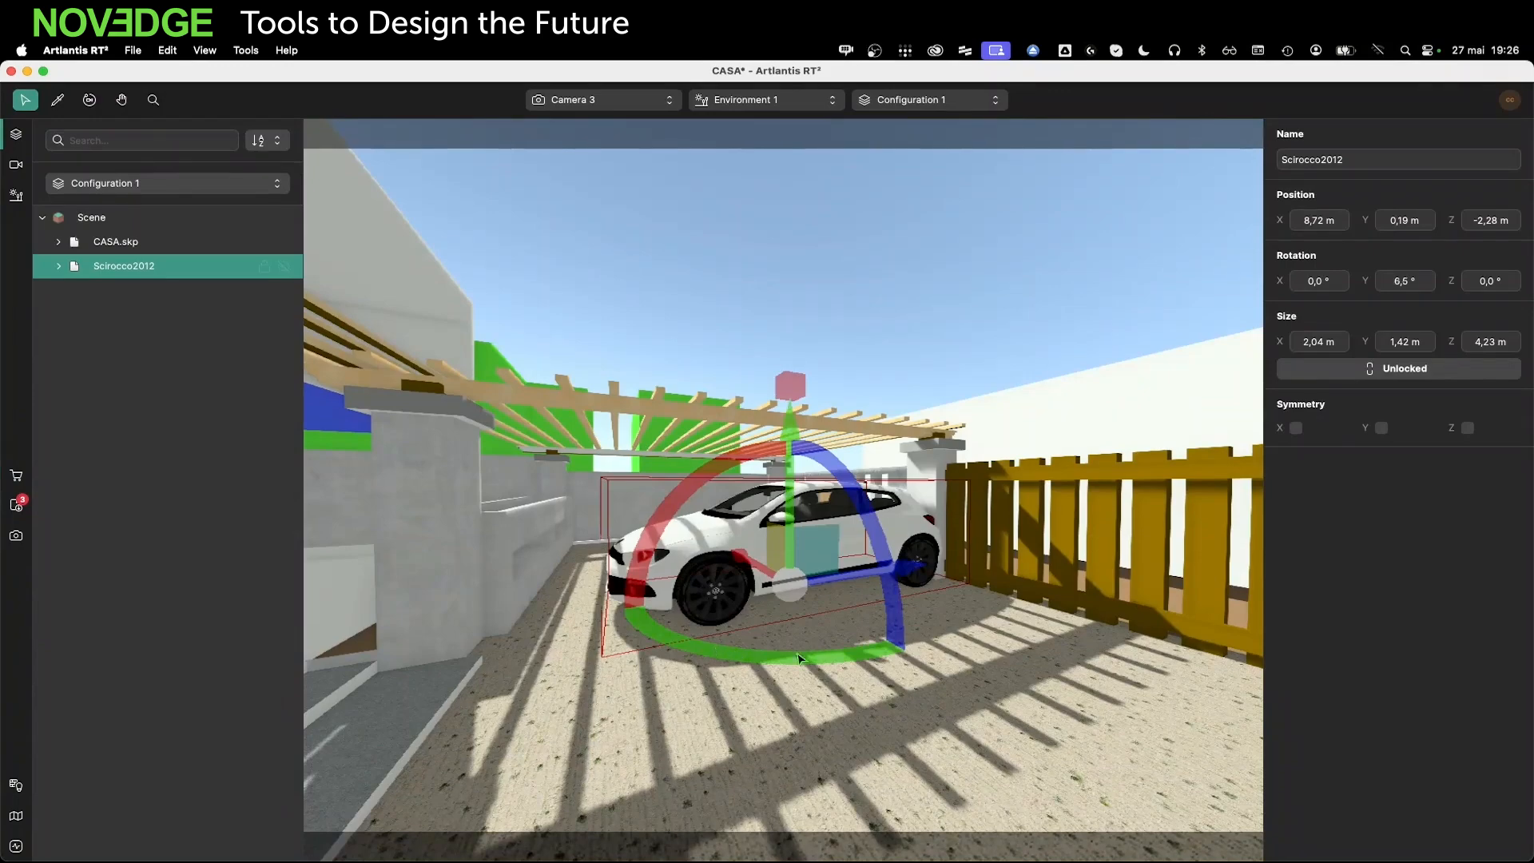
pyautogui.moveTo(799, 659); pyautogui.dragTo(1282, 655)
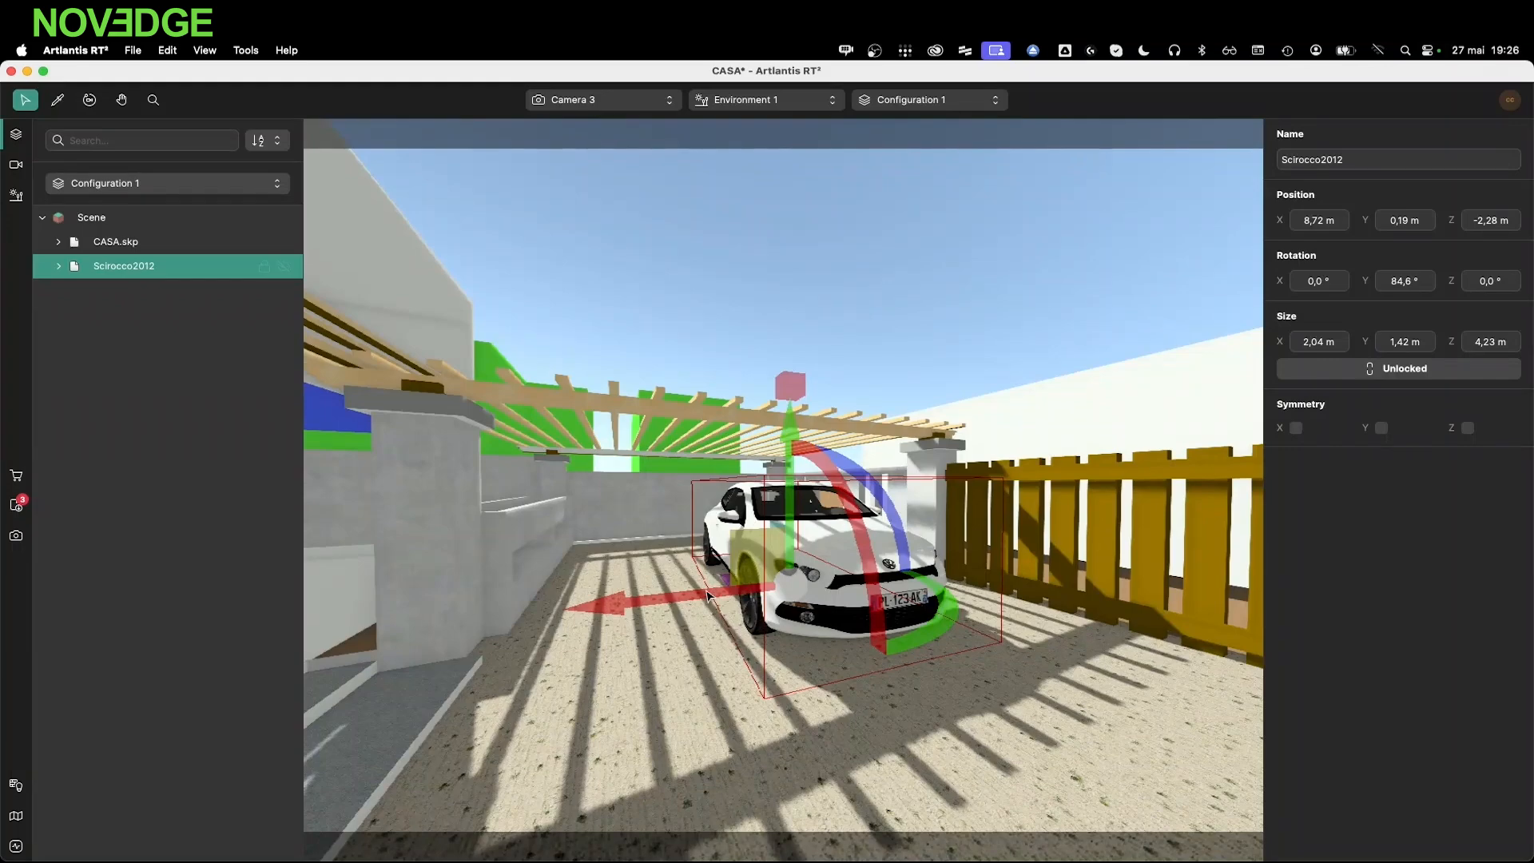
pyautogui.moveTo(707, 596); pyautogui.dragTo(738, 564)
# In the plan view, move the car further under the pergola to about X 10,93 m, Z -1,60 m, and lock it
pyautogui.click(15, 815)
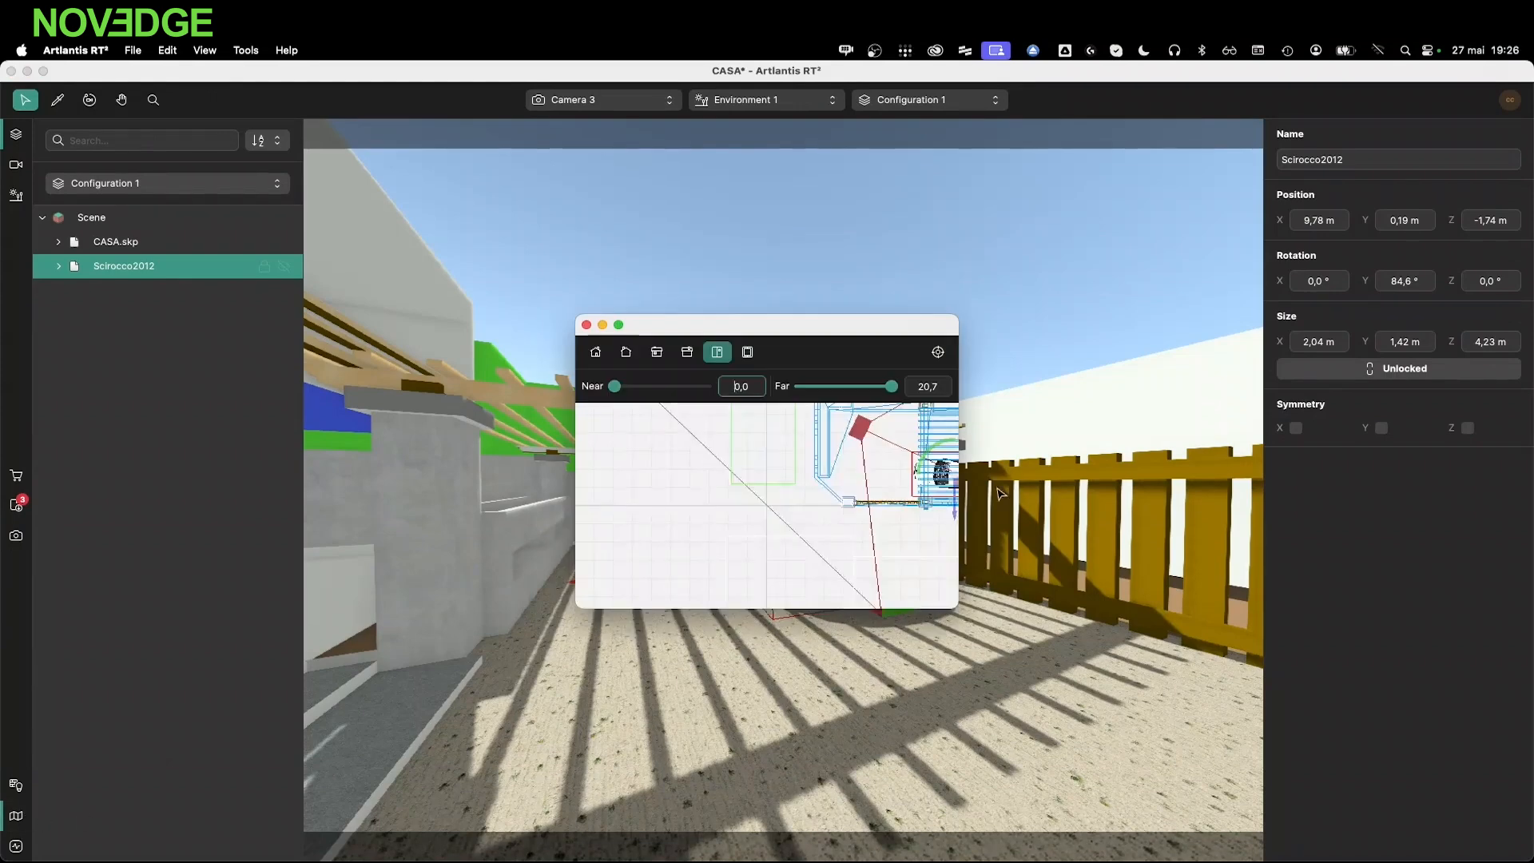
pyautogui.scroll(5, 675, 493)
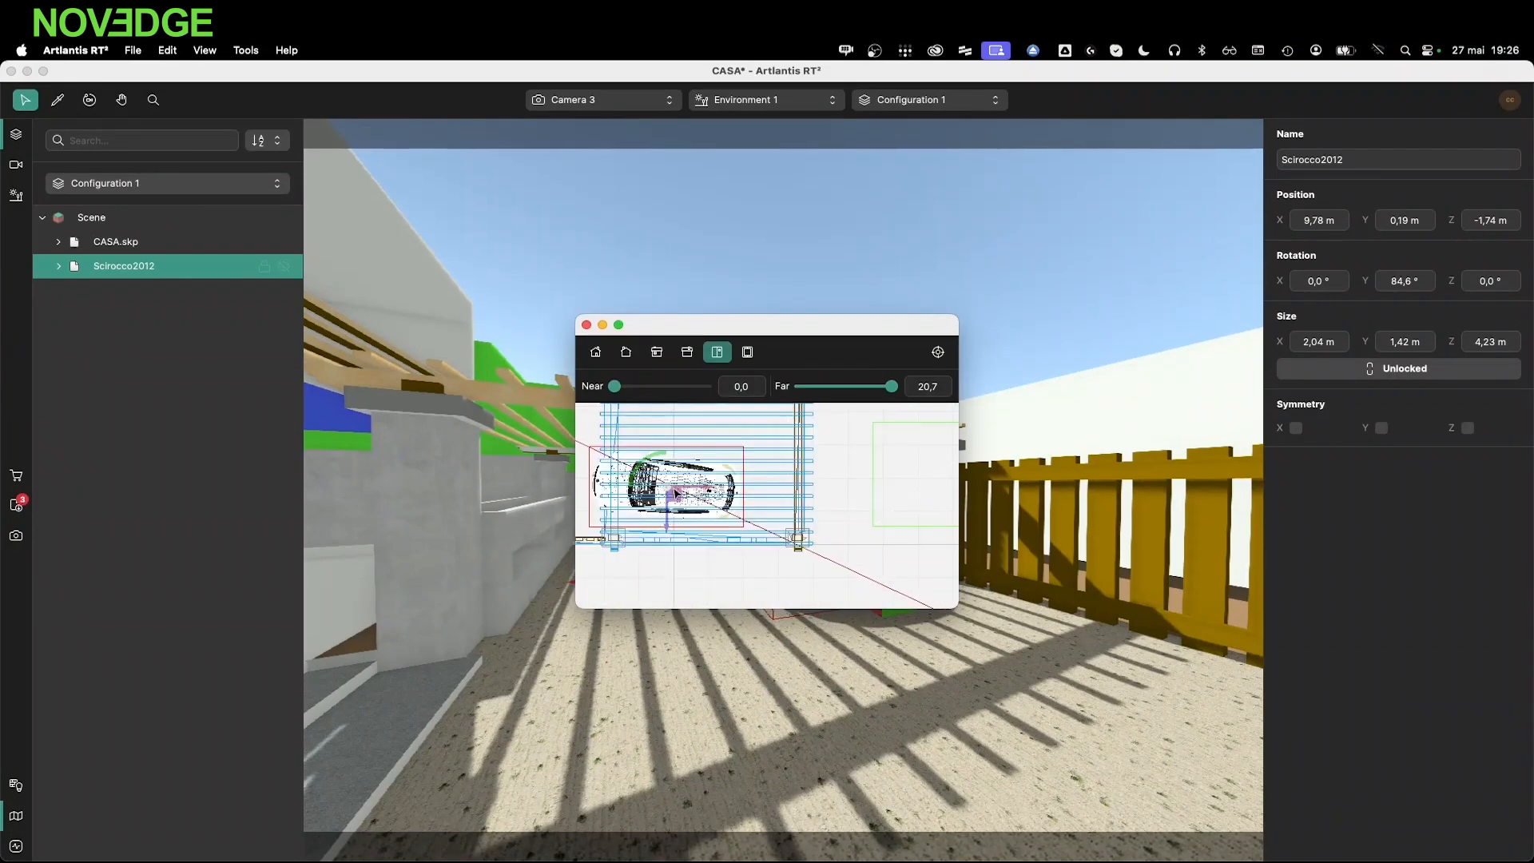
pyautogui.moveTo(678, 504); pyautogui.dragTo(720, 503)
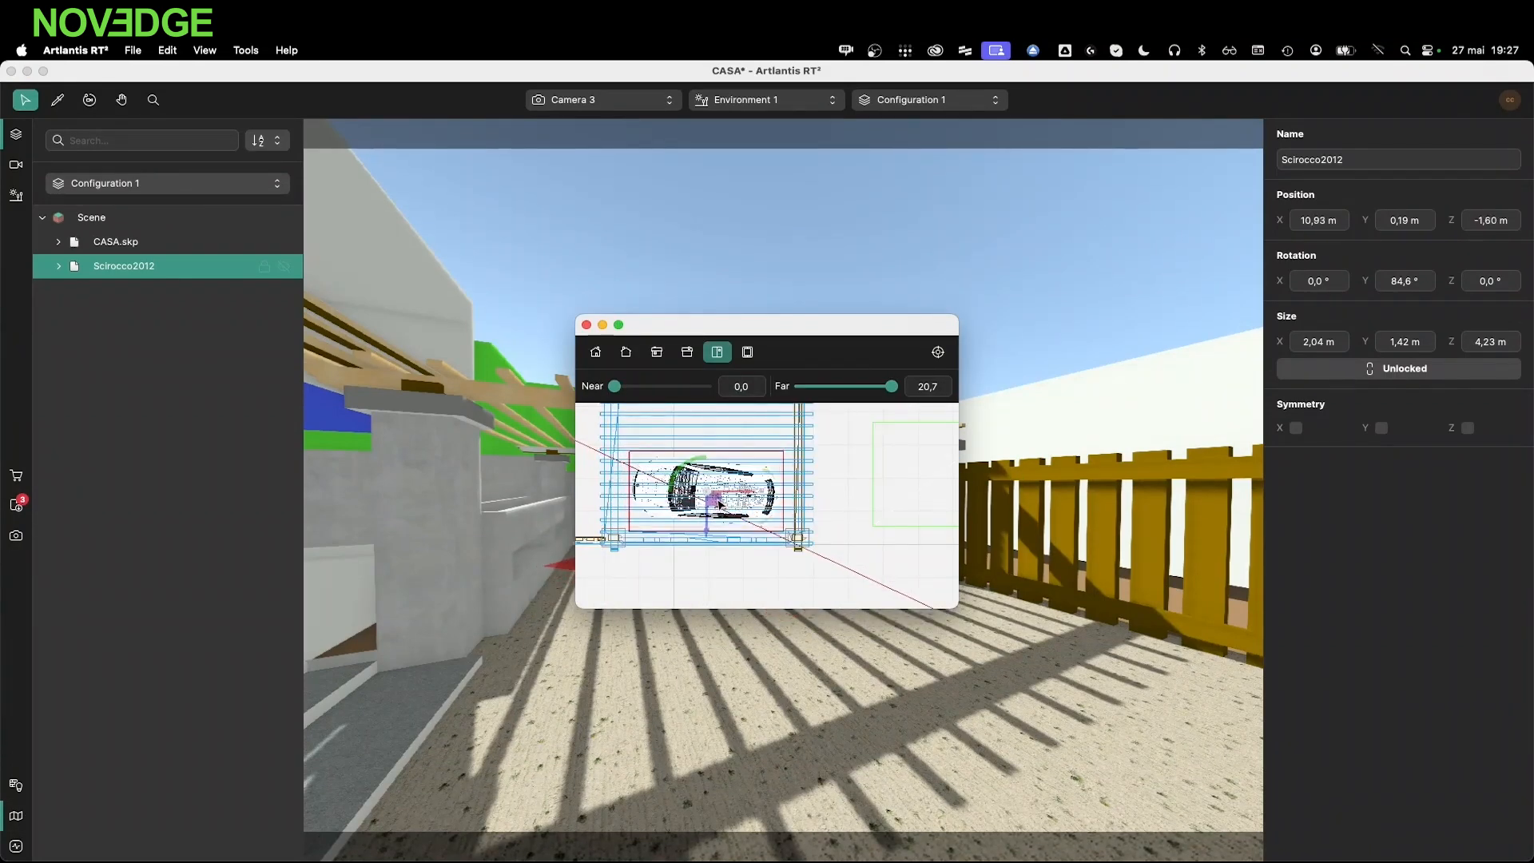
pyautogui.click(586, 325)
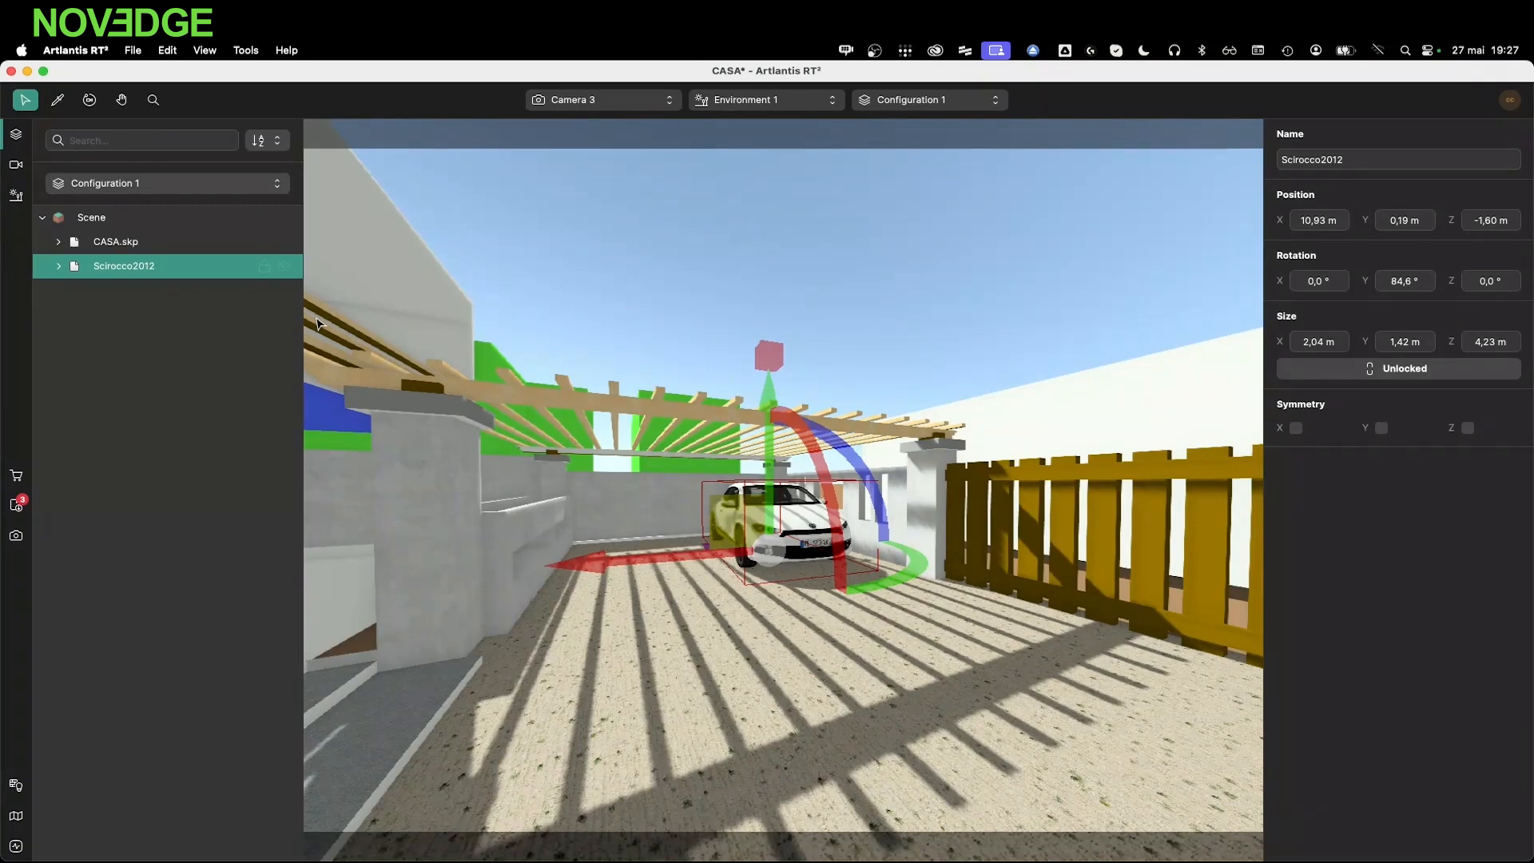
pyautogui.click(265, 269)
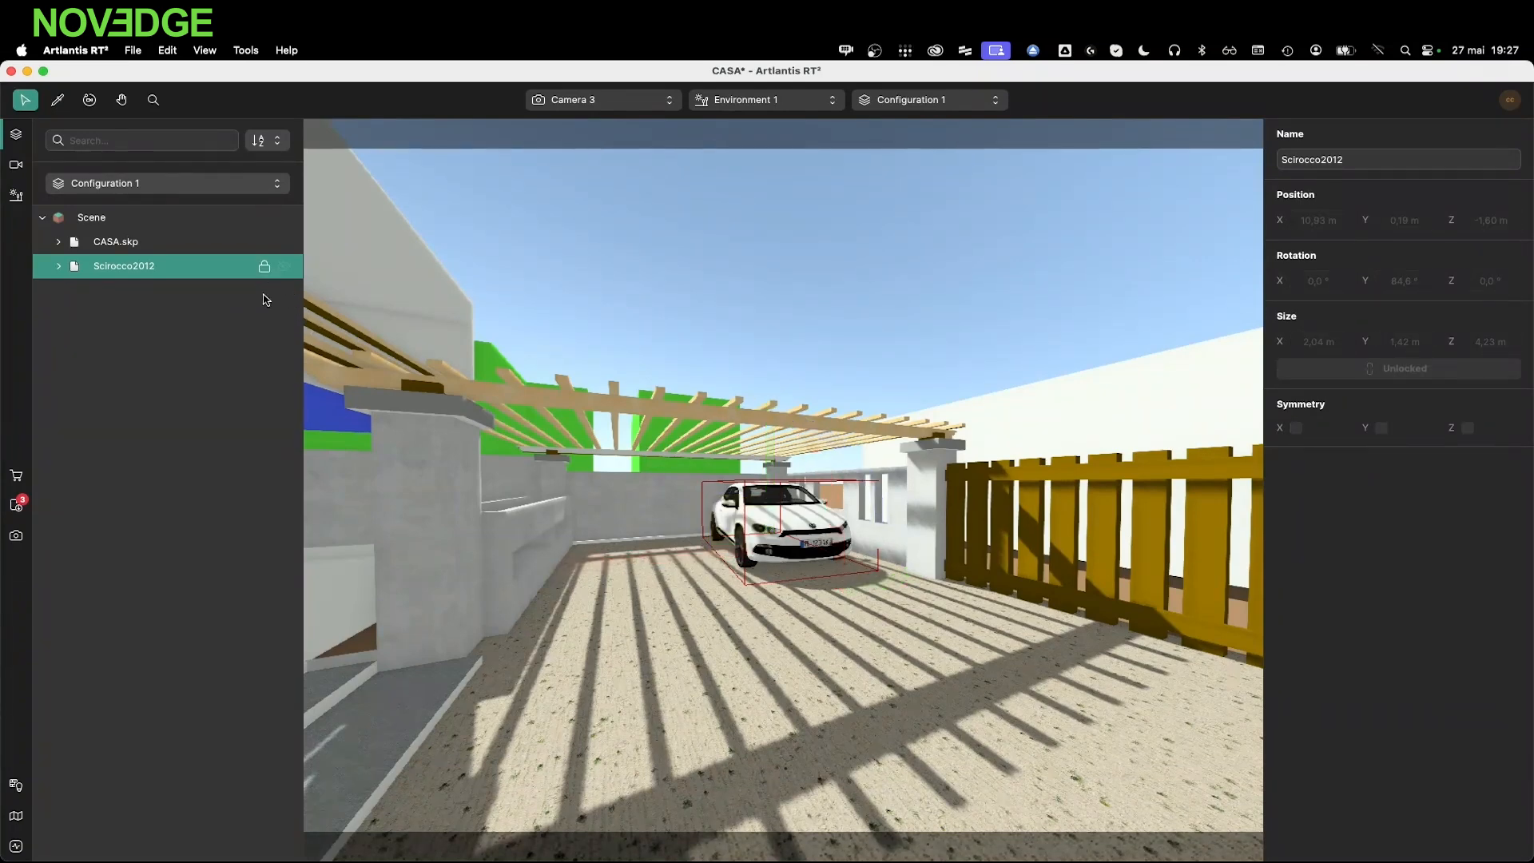
# Apply Camera 2's framing to the free camera
pyautogui.click(15, 163)
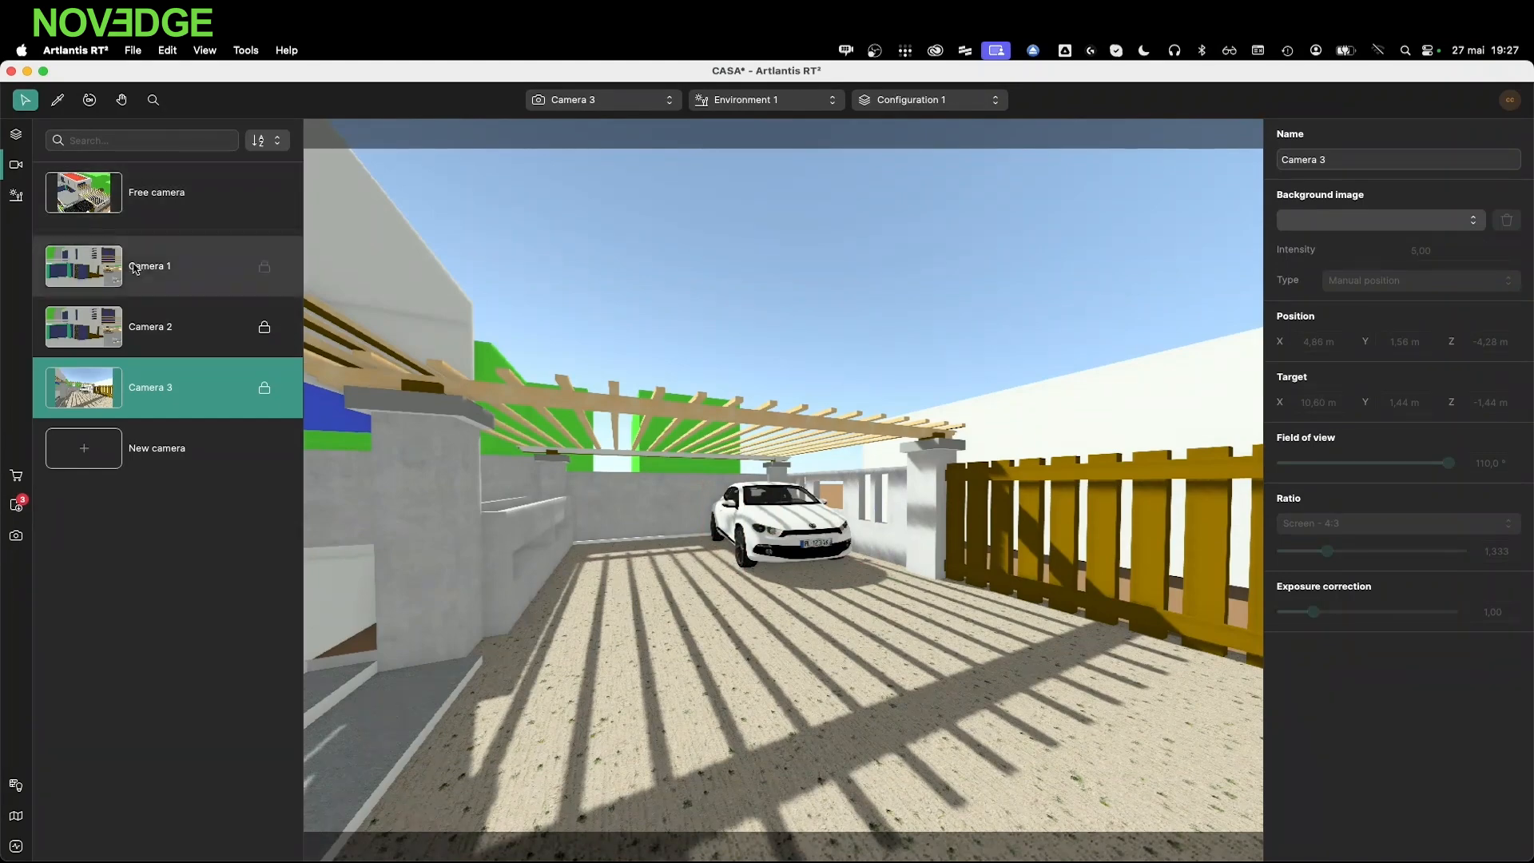
pyautogui.click(187, 330)
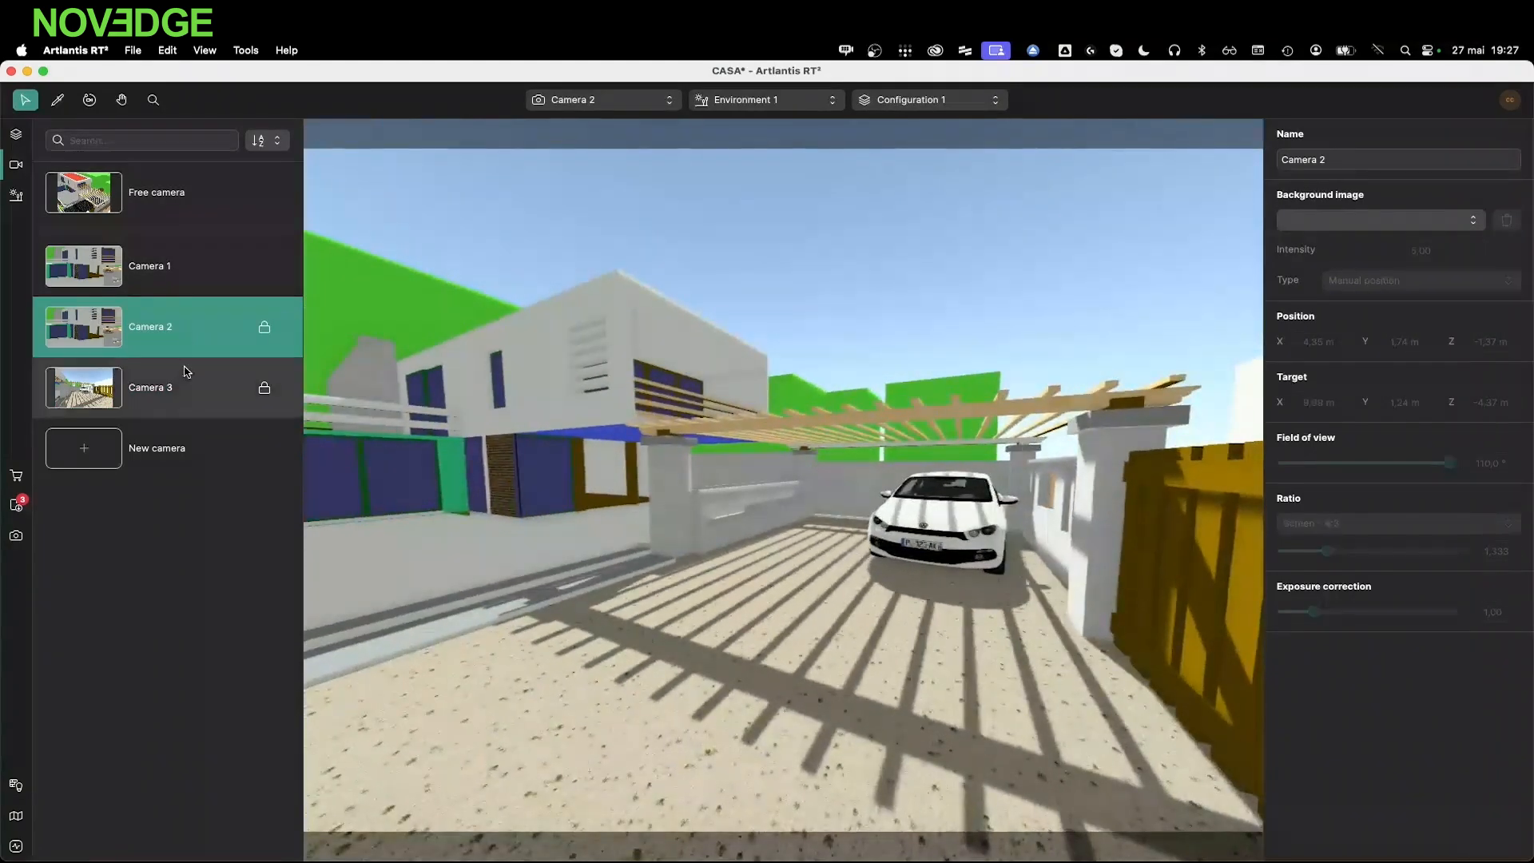
pyautogui.click(187, 372)
pyautogui.click(187, 342)
pyautogui.rightClick(197, 346)
pyautogui.click(227, 357)
pyautogui.click(168, 221)
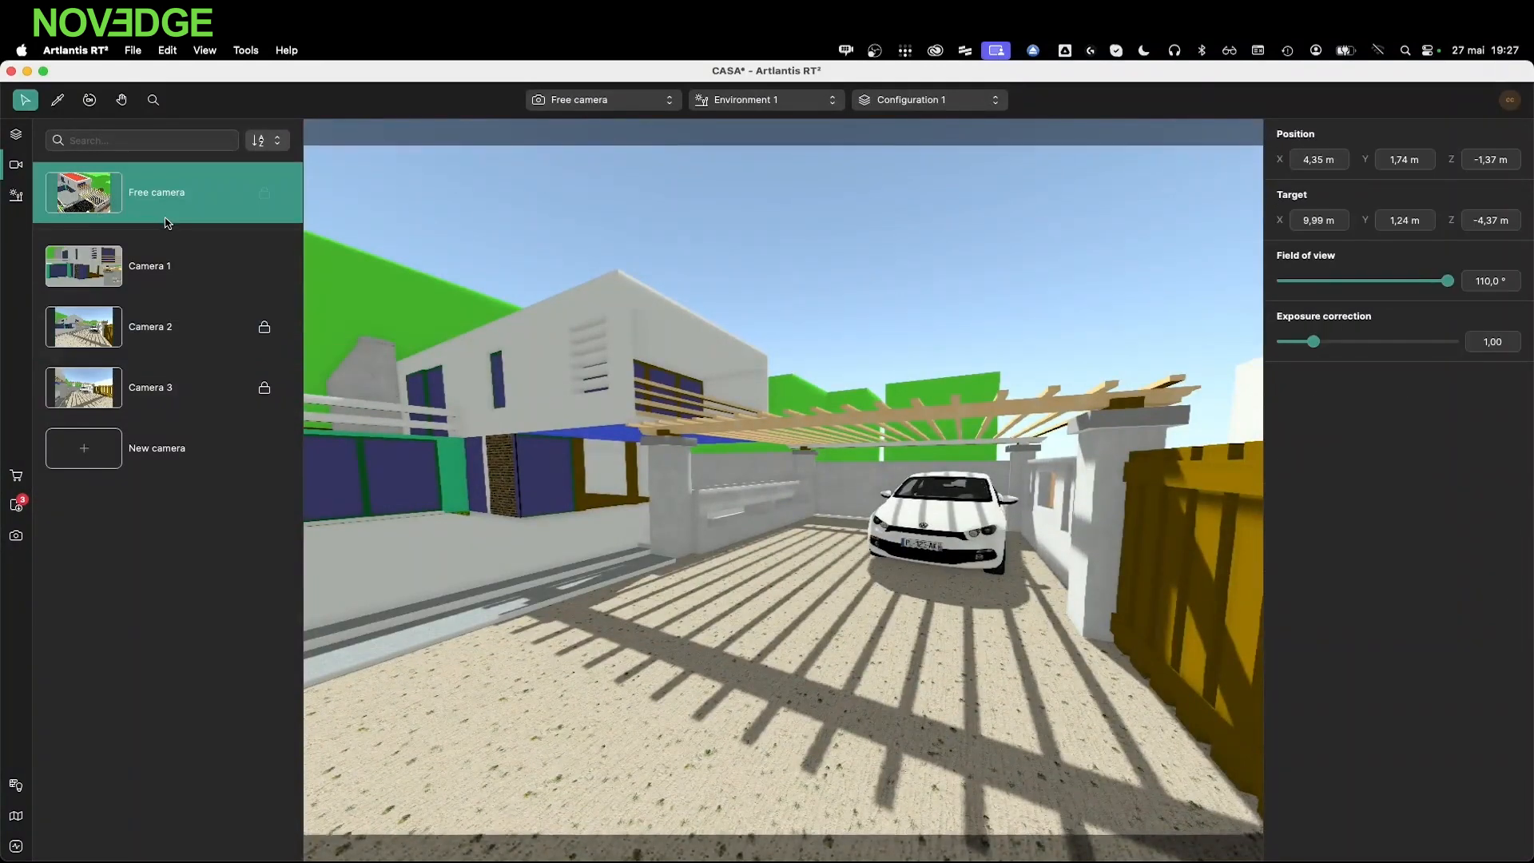
pyautogui.rightClick(148, 348)
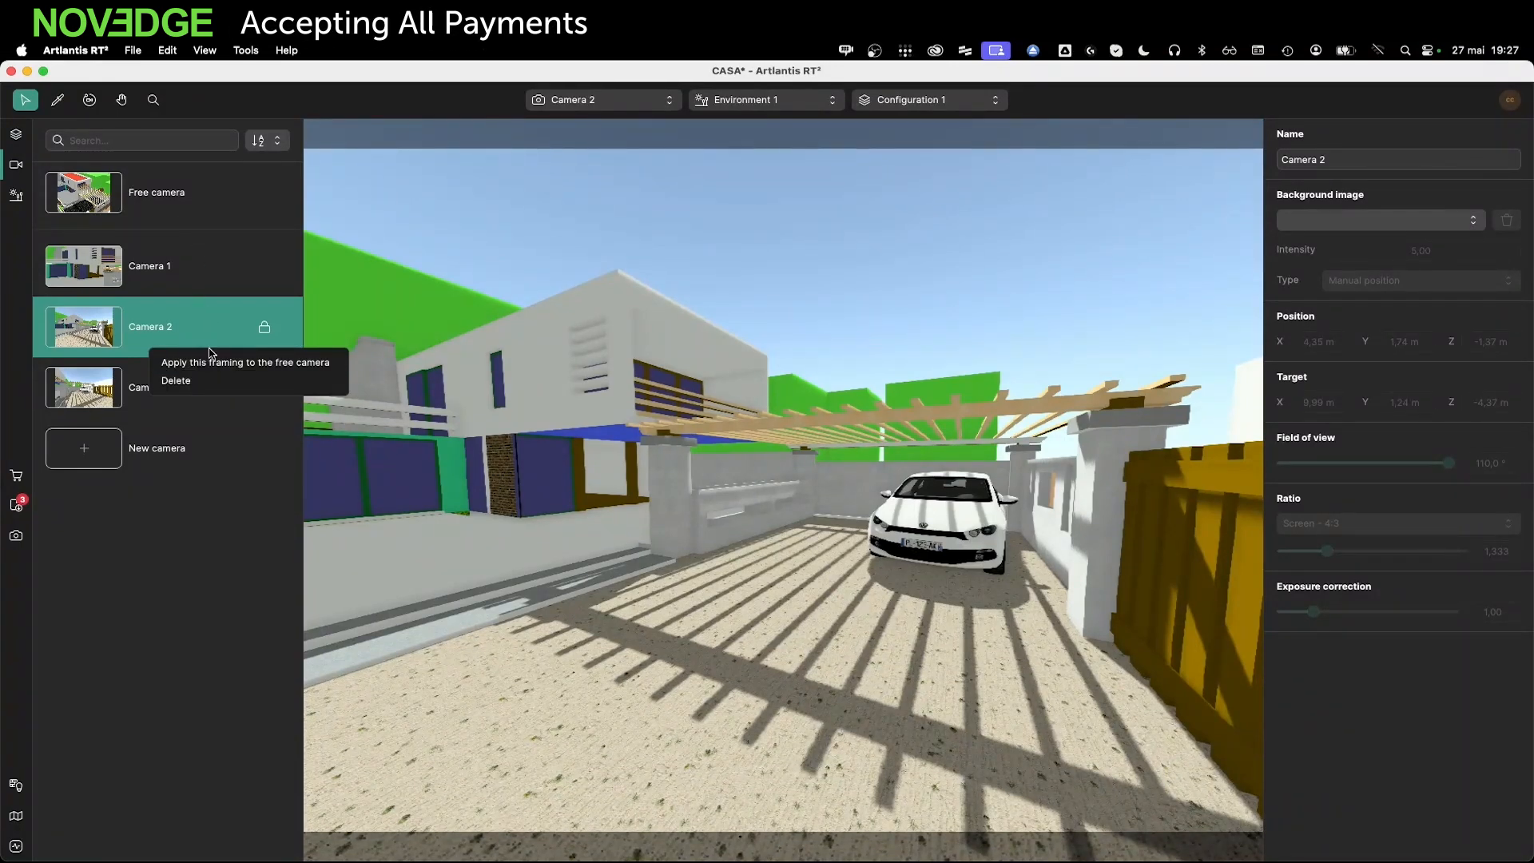
pyautogui.click(215, 362)
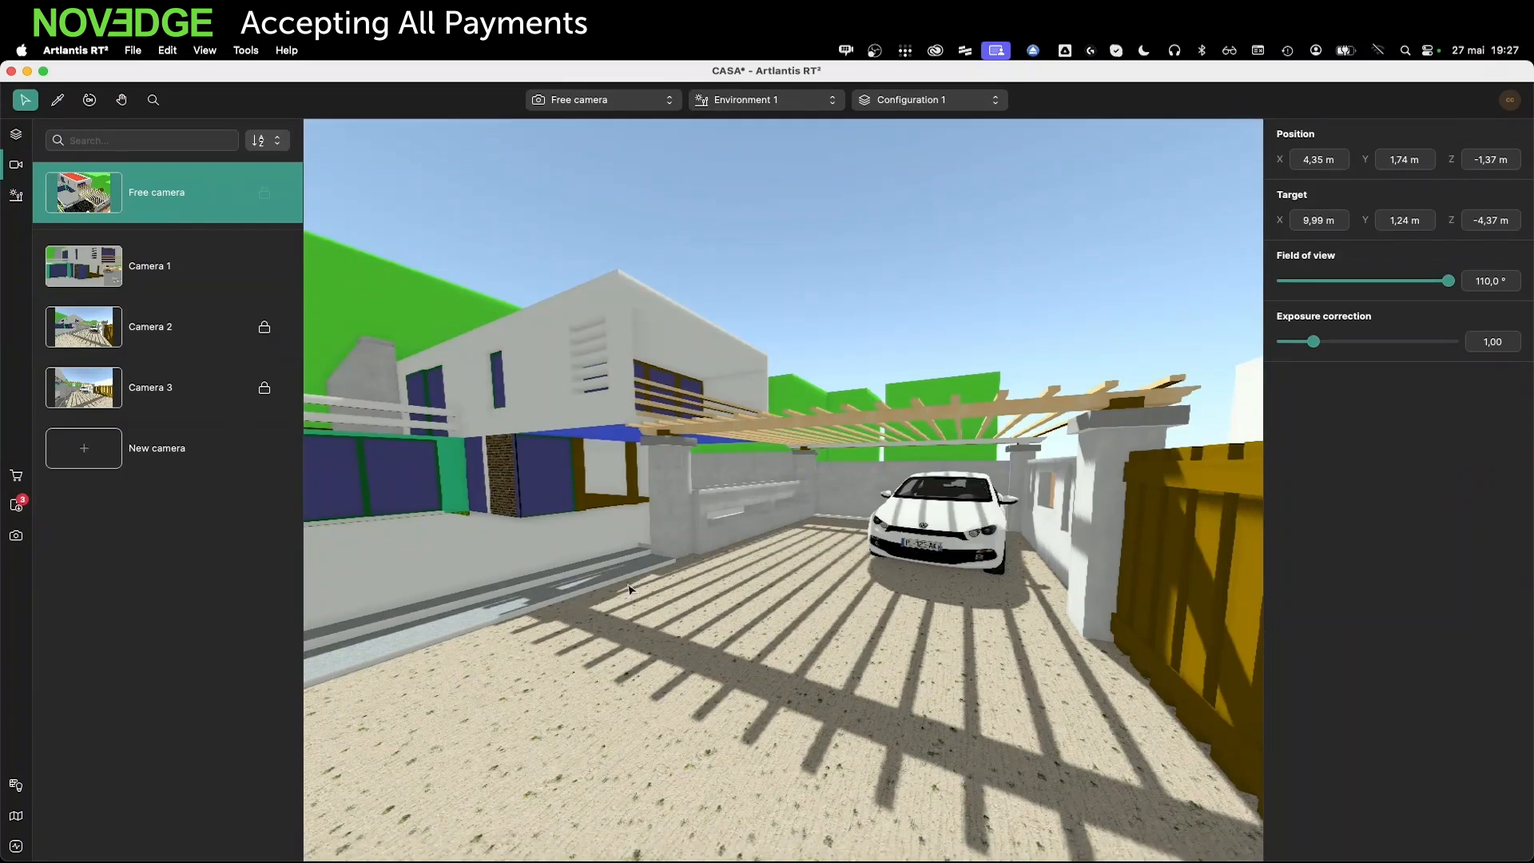
# Search all media types for "Coating" and apply Coating 006 to the house's upper facade wall from the free camera
pyautogui.keyDown('shift'); pyautogui.moveTo(628, 590); pyautogui.dragTo(443, 559, button='middle'); pyautogui.keyUp('shift')
pyautogui.scroll(8, 722, 520)
pyautogui.moveTo(600, 524); pyautogui.dragTo(843, 552, button='middle')
pyautogui.moveTo(679, 671); pyautogui.dragTo(865, 555, button='middle')
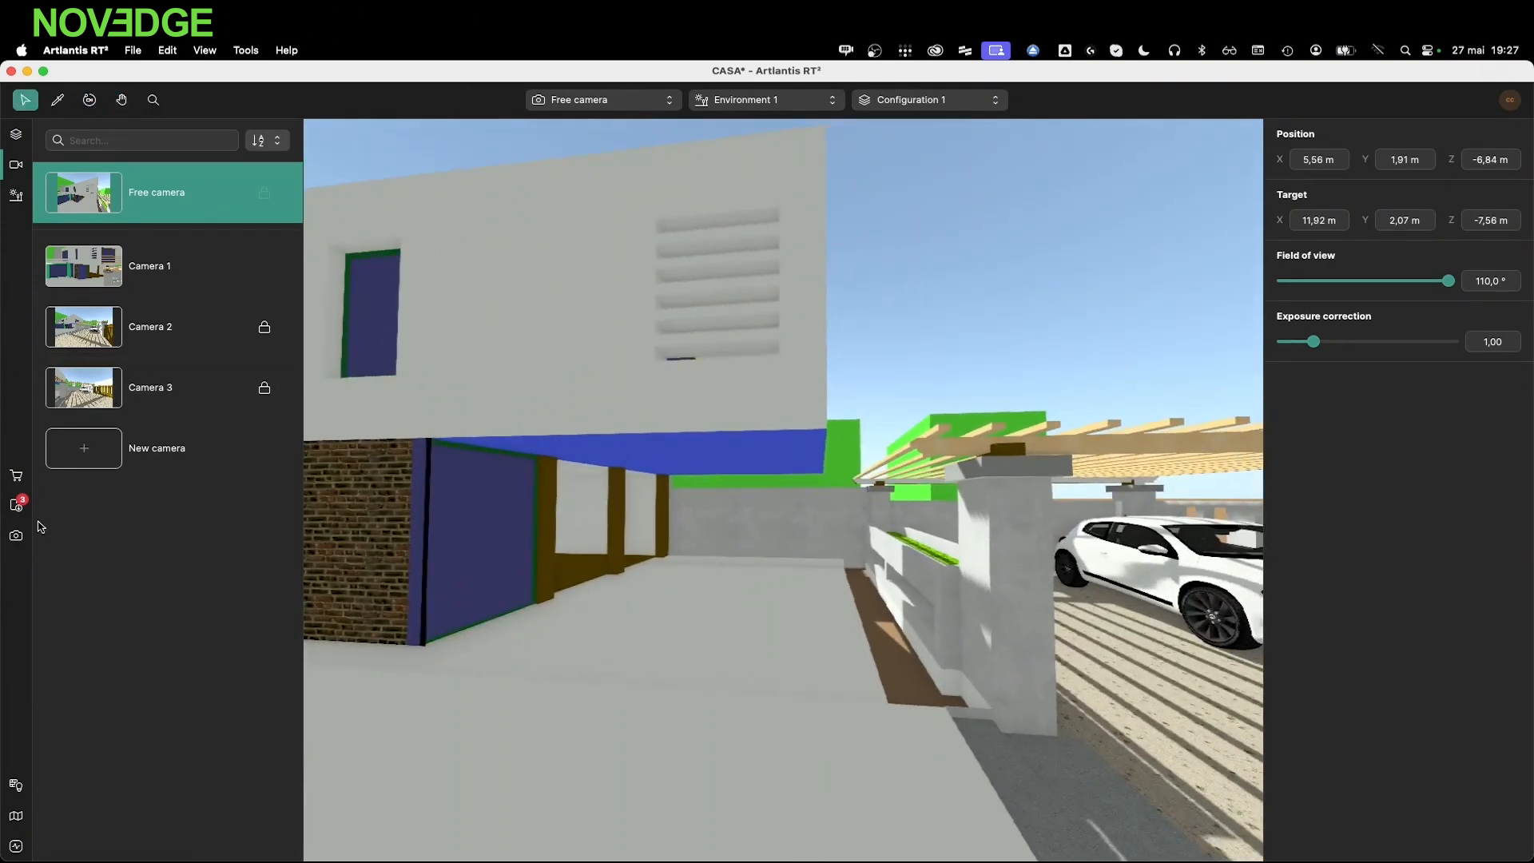
pyautogui.click(16, 476)
pyautogui.click(142, 141)
pyautogui.write('car')
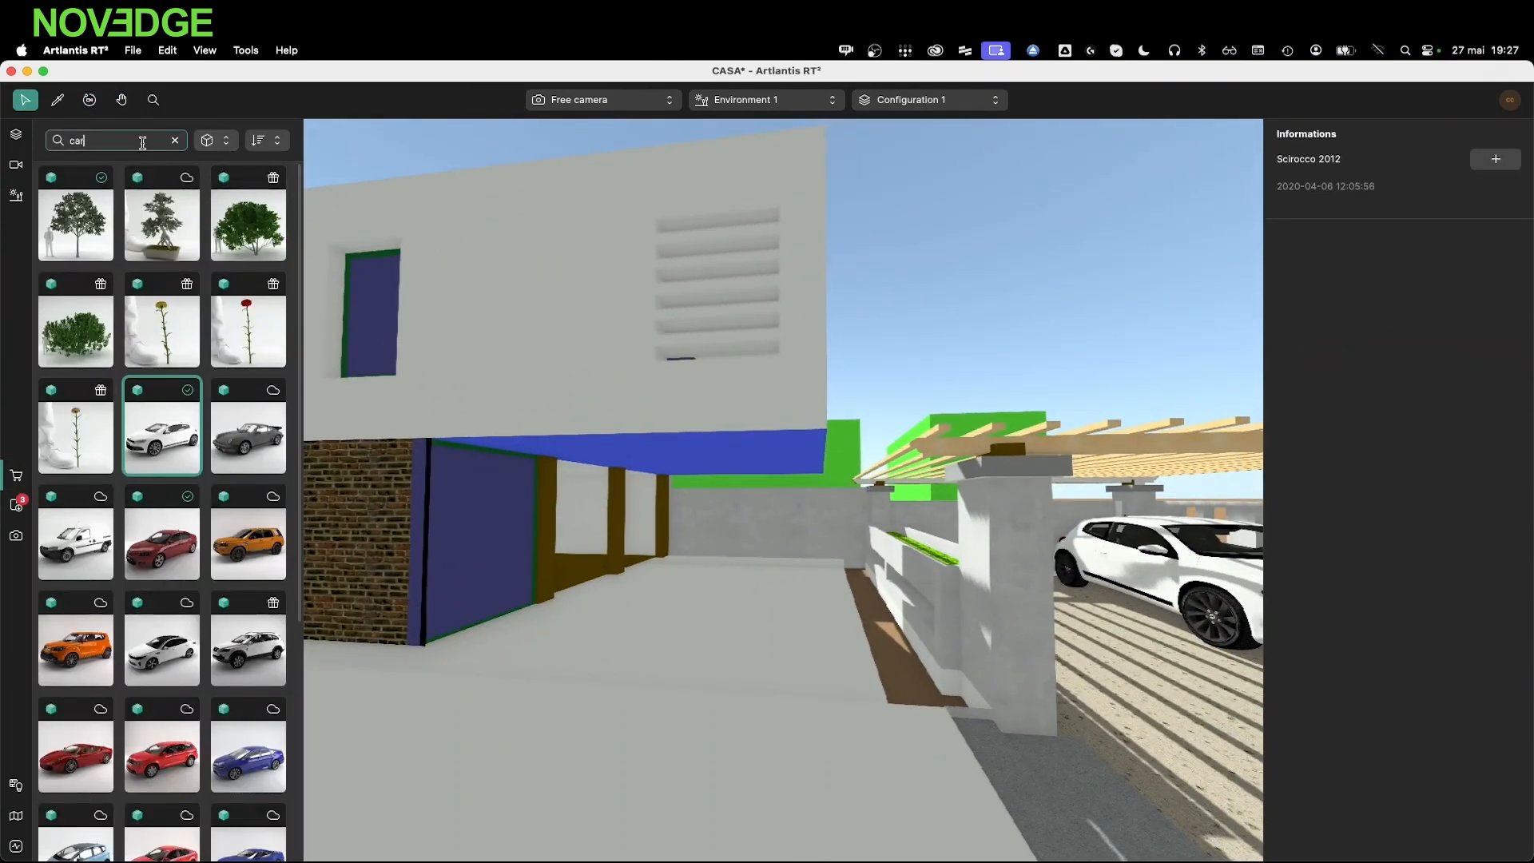
pyautogui.click(223, 148)
pyautogui.click(232, 161)
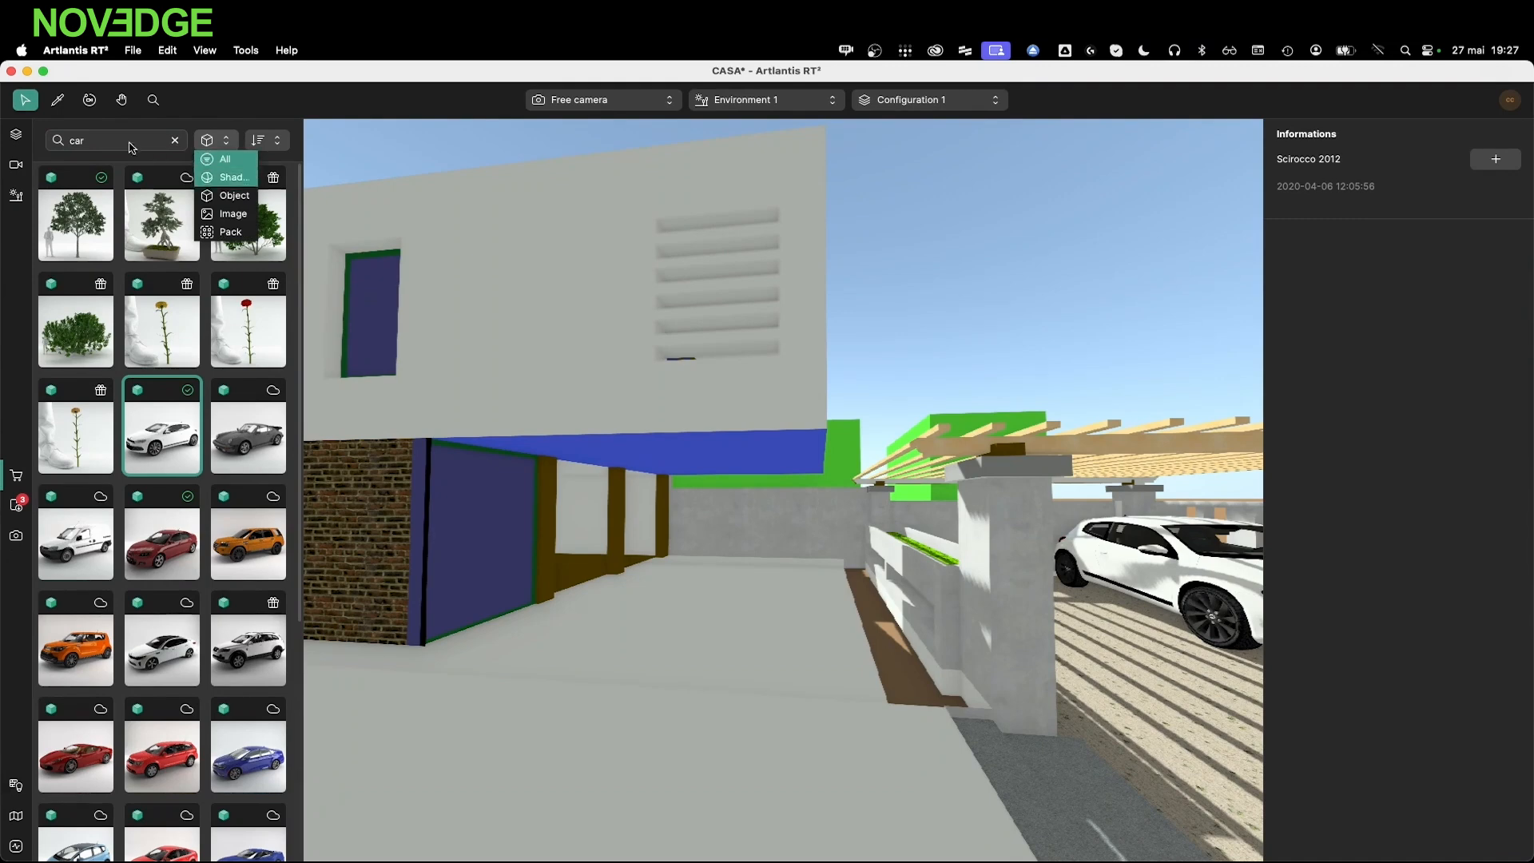
pyautogui.doubleClick(112, 138)
pyautogui.write('Coating')
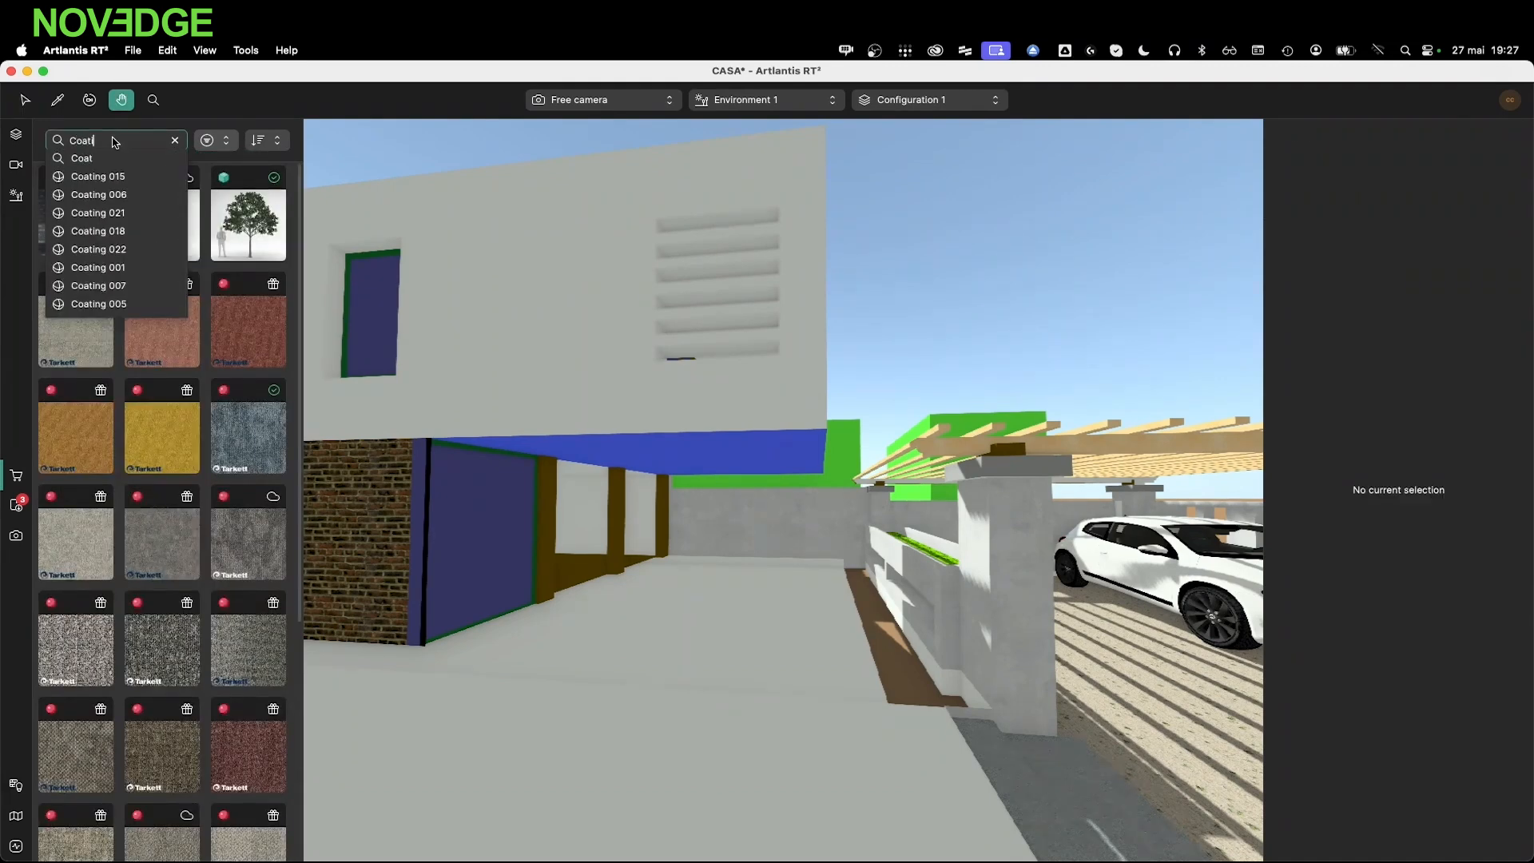
pyautogui.press('Return')
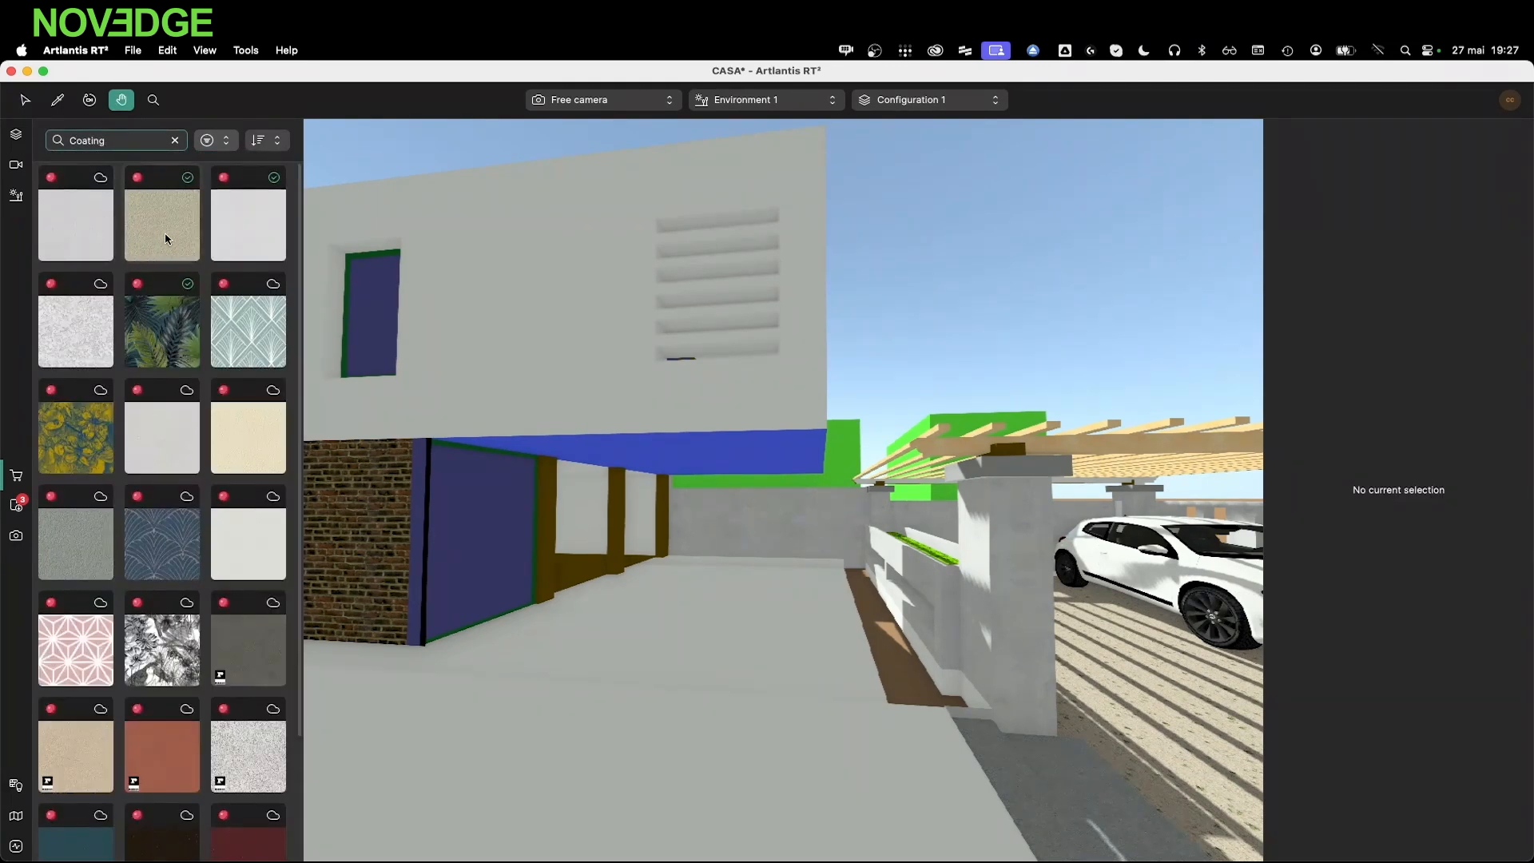
pyautogui.moveTo(162, 220); pyautogui.dragTo(503, 305)
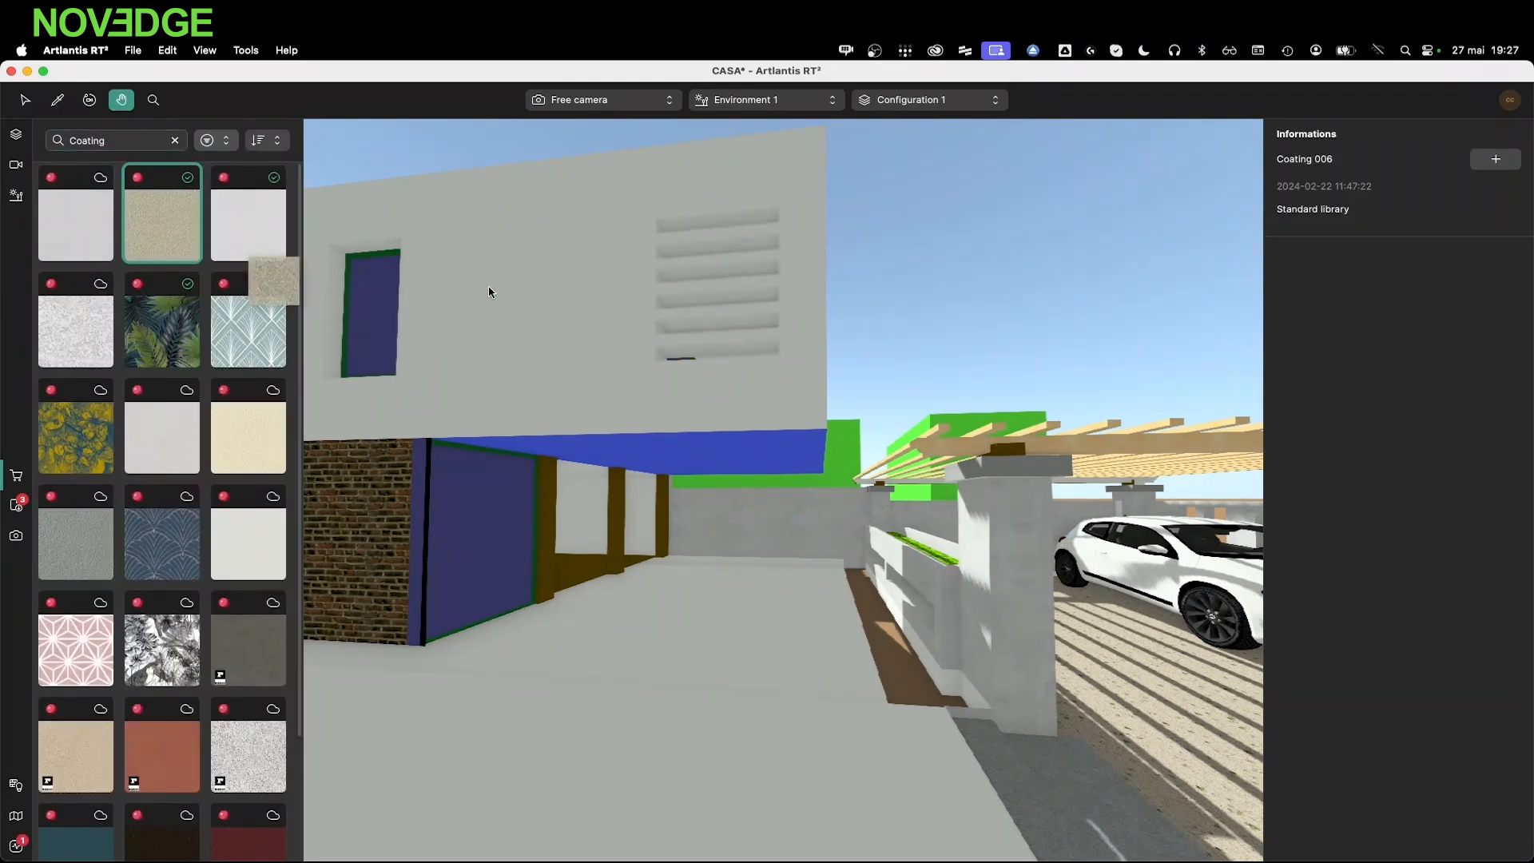
# Search the catalogue for "Glass" and apply Transparent Fresnel to the ground-floor glazing beside the brick wall
pyautogui.click(174, 141)
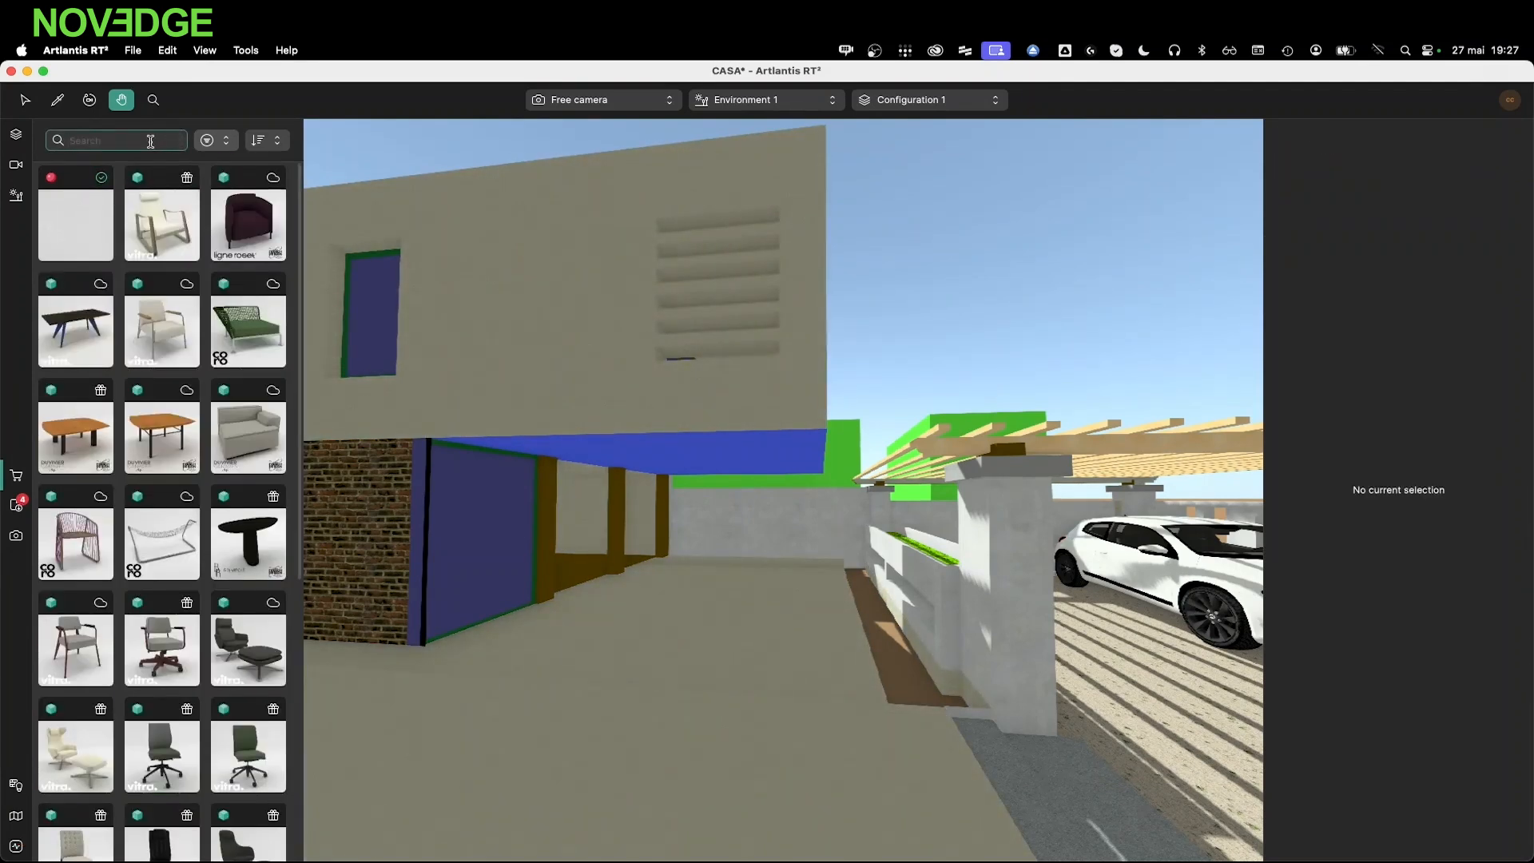
pyautogui.write('Glass')
pyautogui.press('Return')
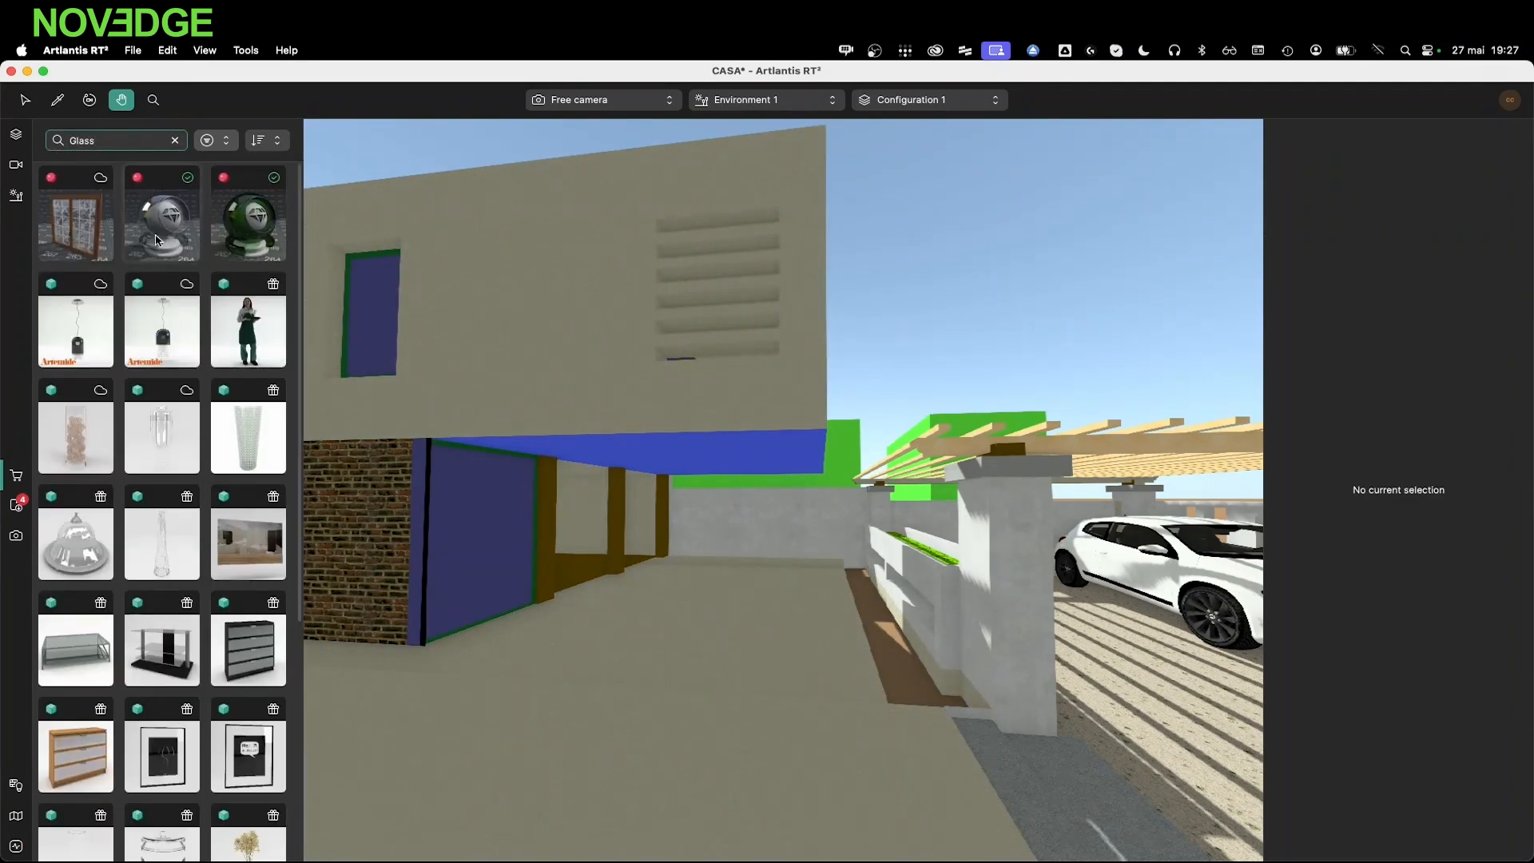
pyautogui.moveTo(156, 240); pyautogui.dragTo(456, 529)
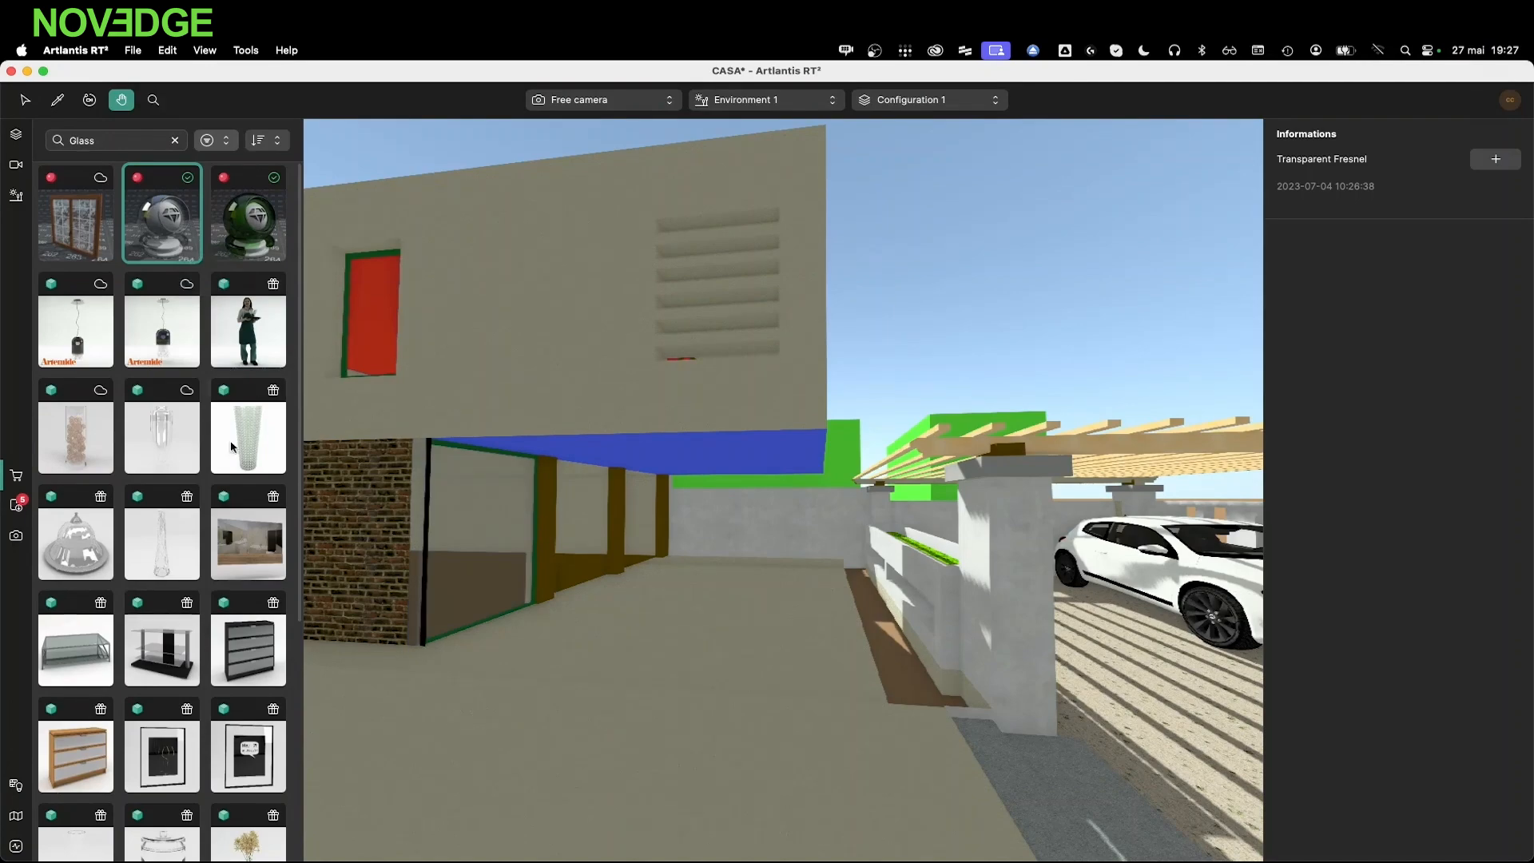
# Set the diffuse color of the green window-frame material Matière9 to near-black, R 0,00, G 0,01, B 0,00
pyautogui.moveTo(420, 593); pyautogui.dragTo(253, 610, button='right')
pyautogui.scroll(5, 397, 603)
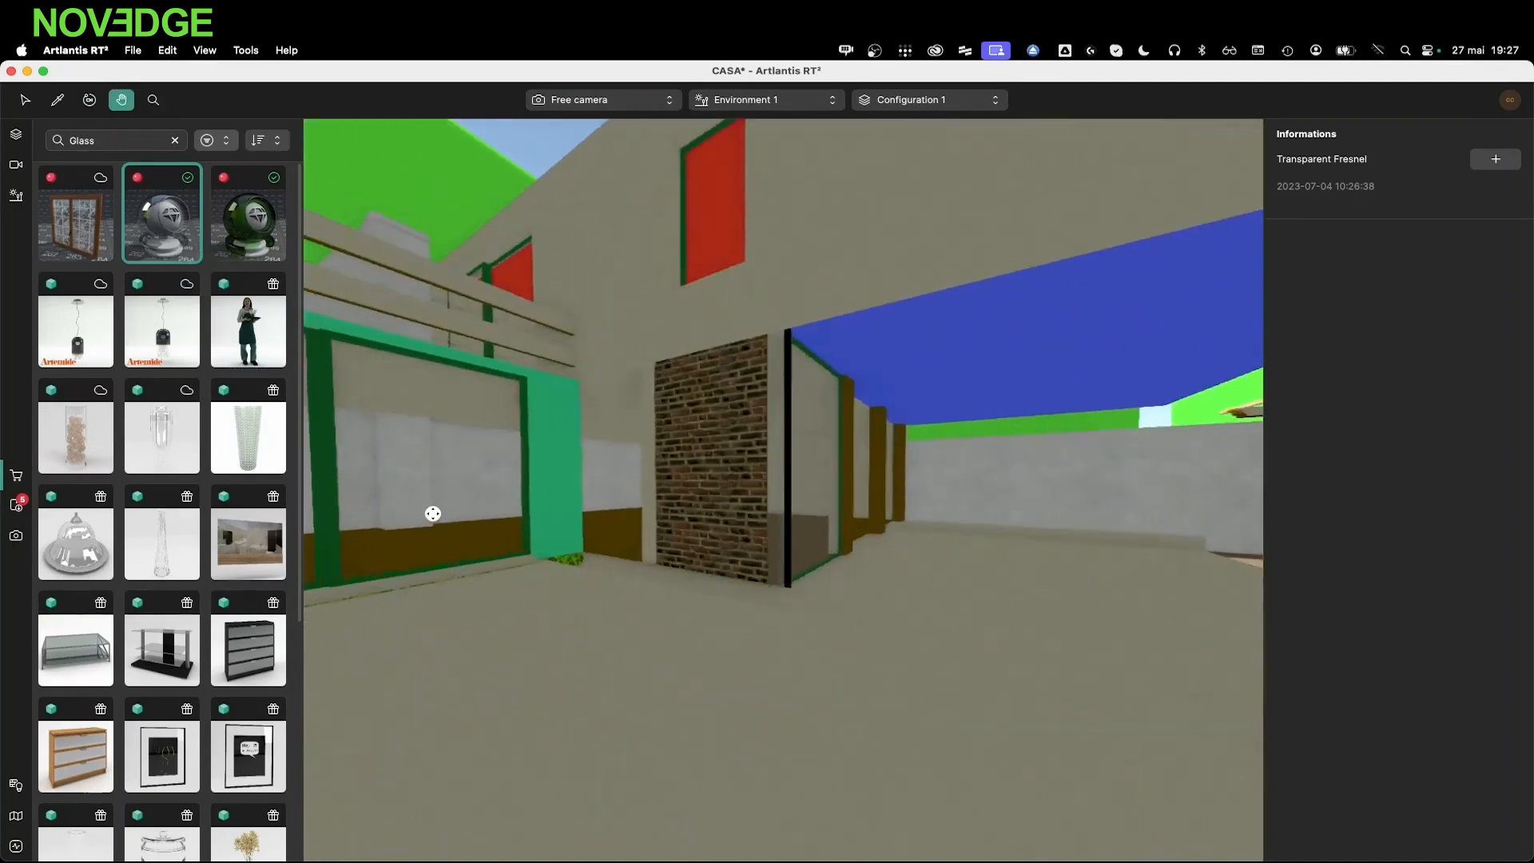
pyautogui.scroll(4, 433, 514)
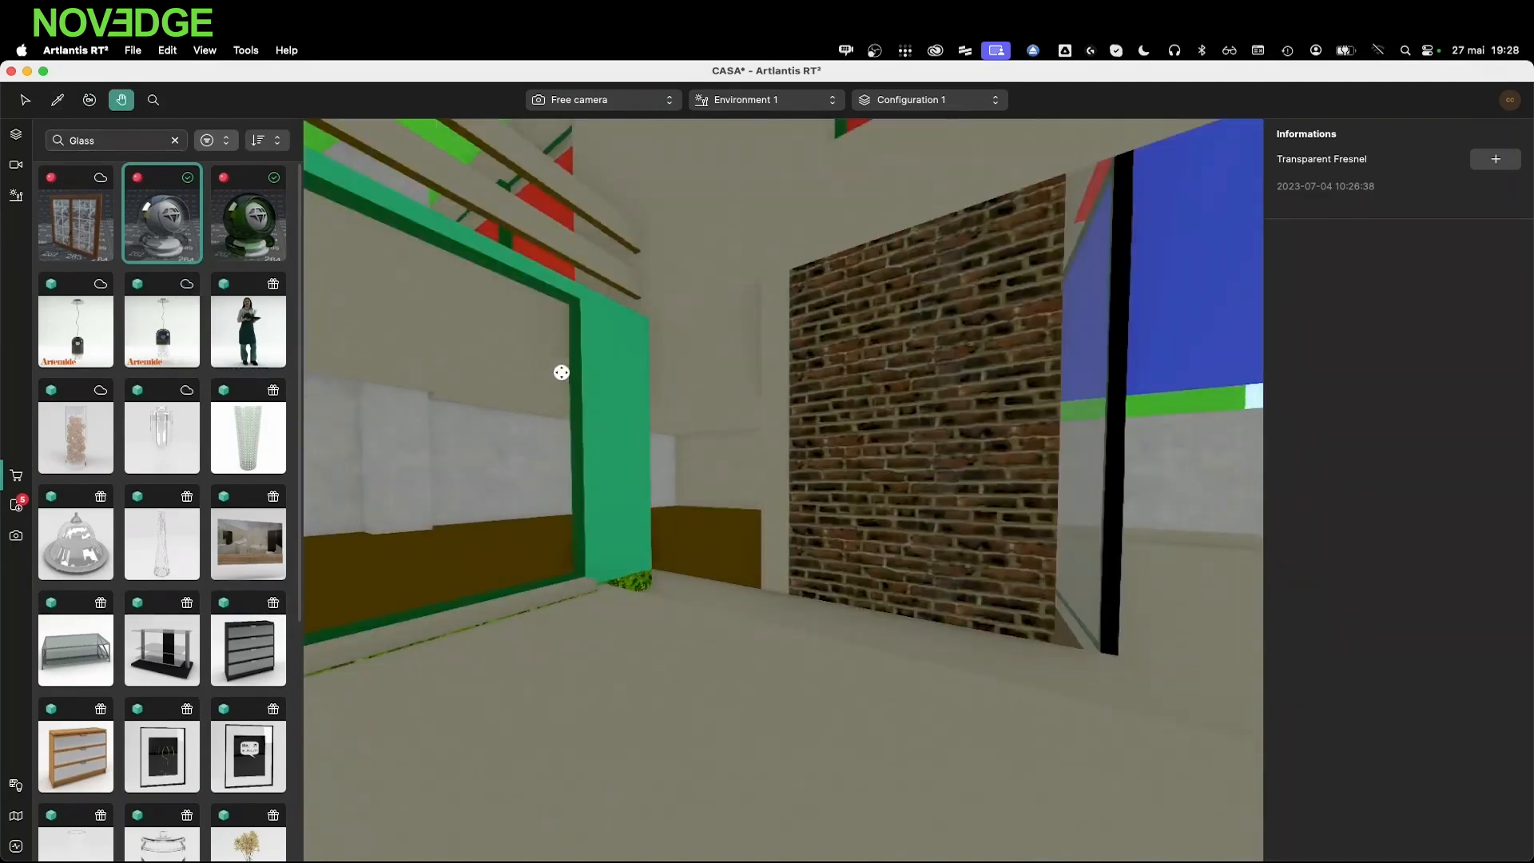
pyautogui.click(25, 99)
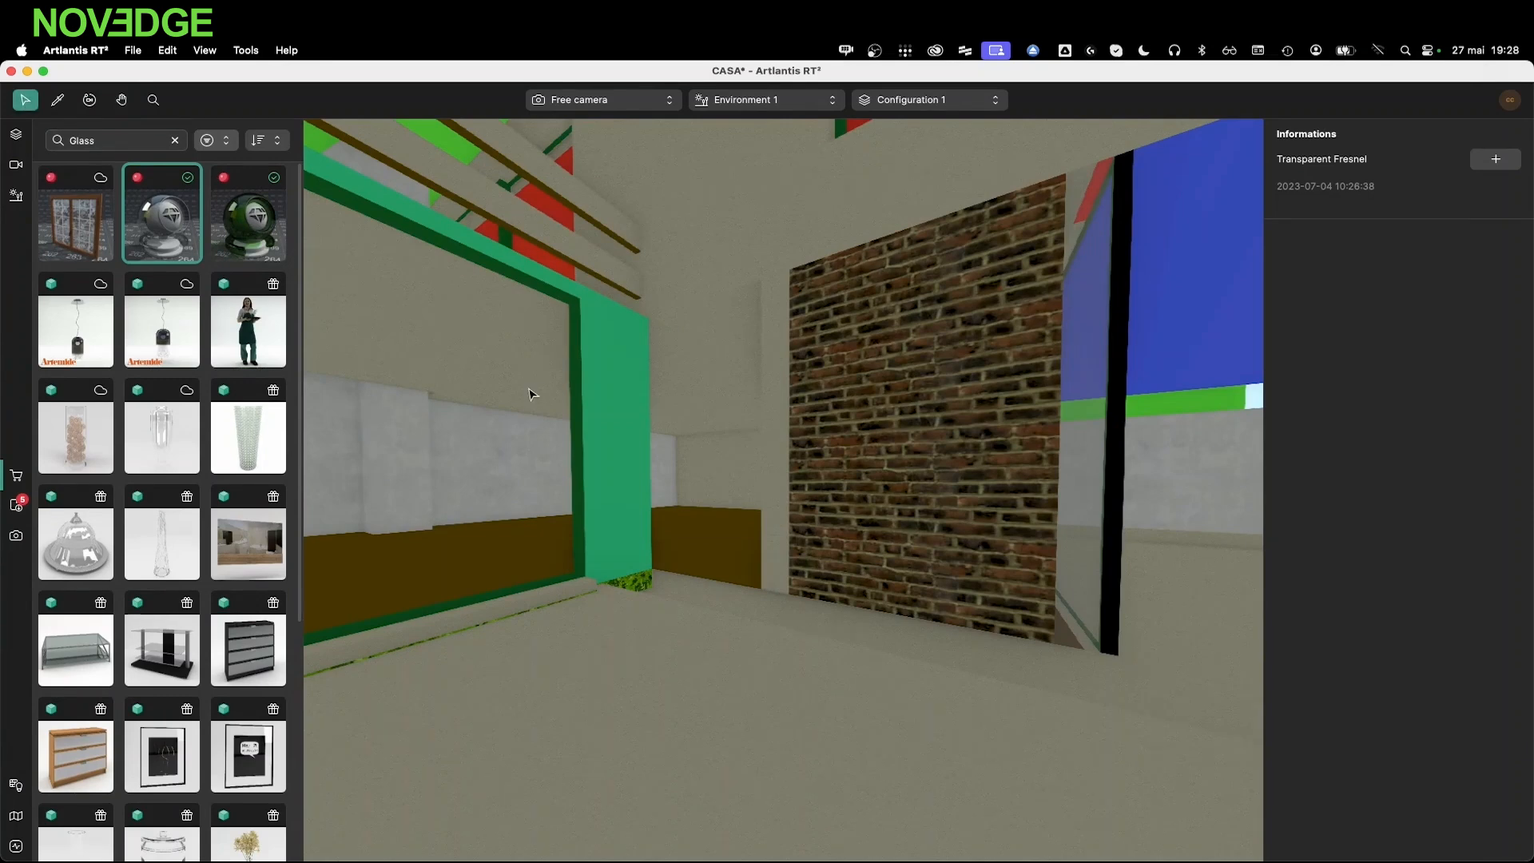
pyautogui.click(578, 390)
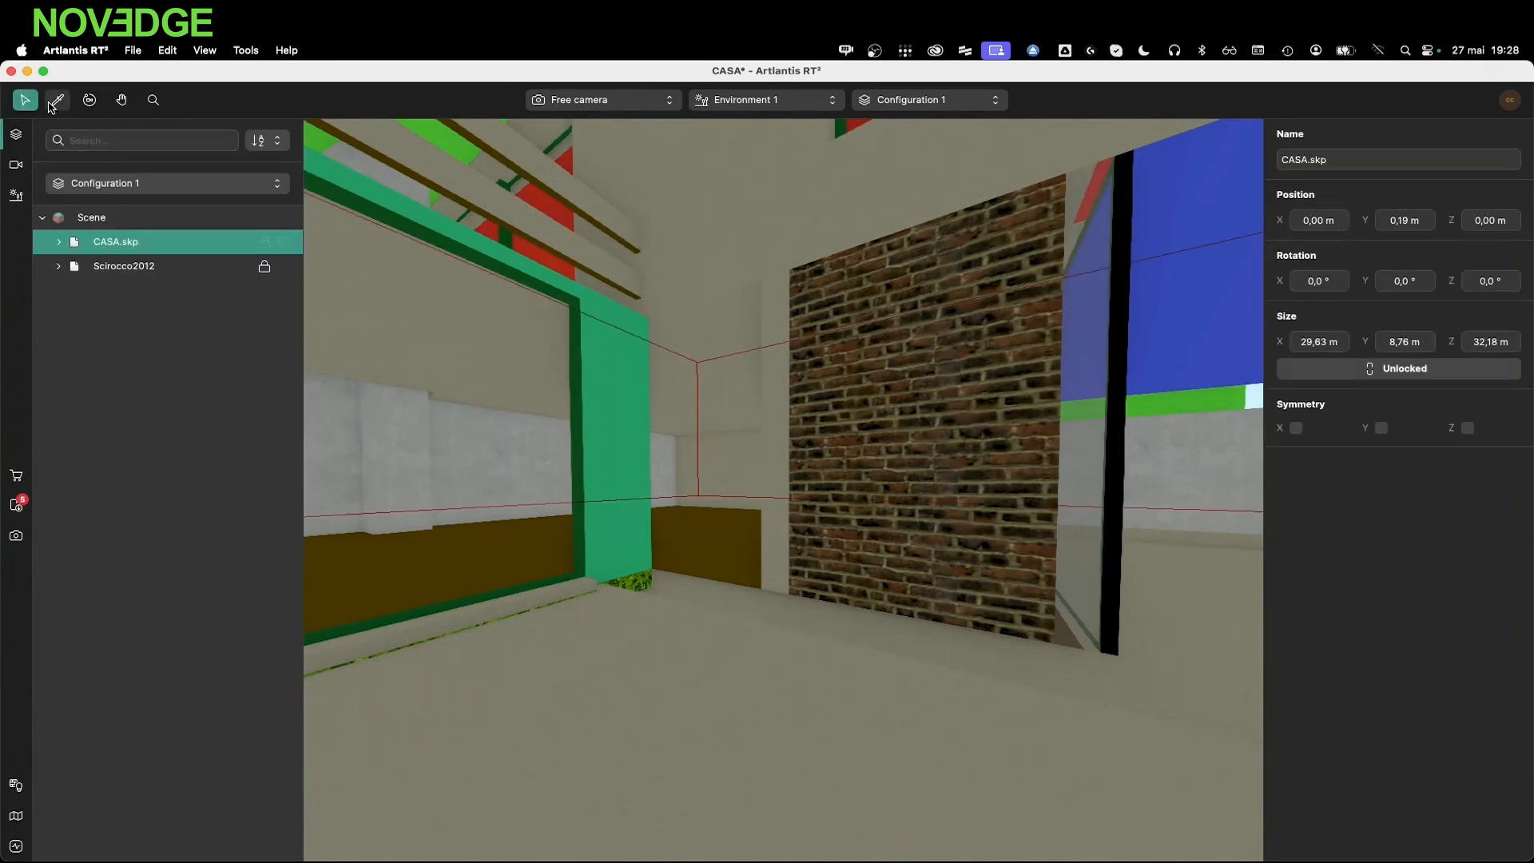
pyautogui.click(580, 331)
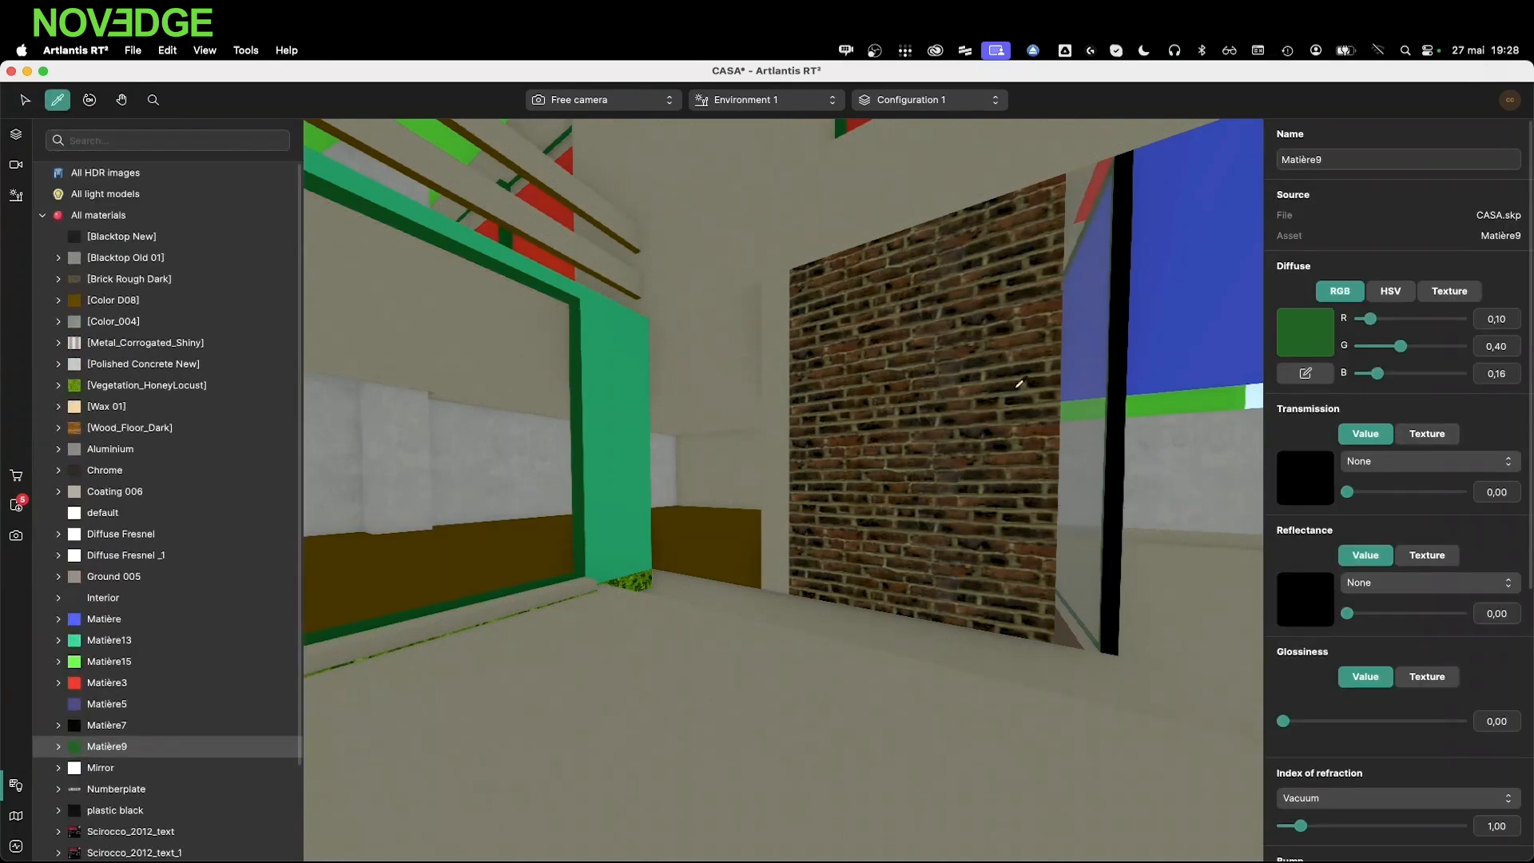
pyautogui.moveTo(1370, 318); pyautogui.dragTo(1358, 374)
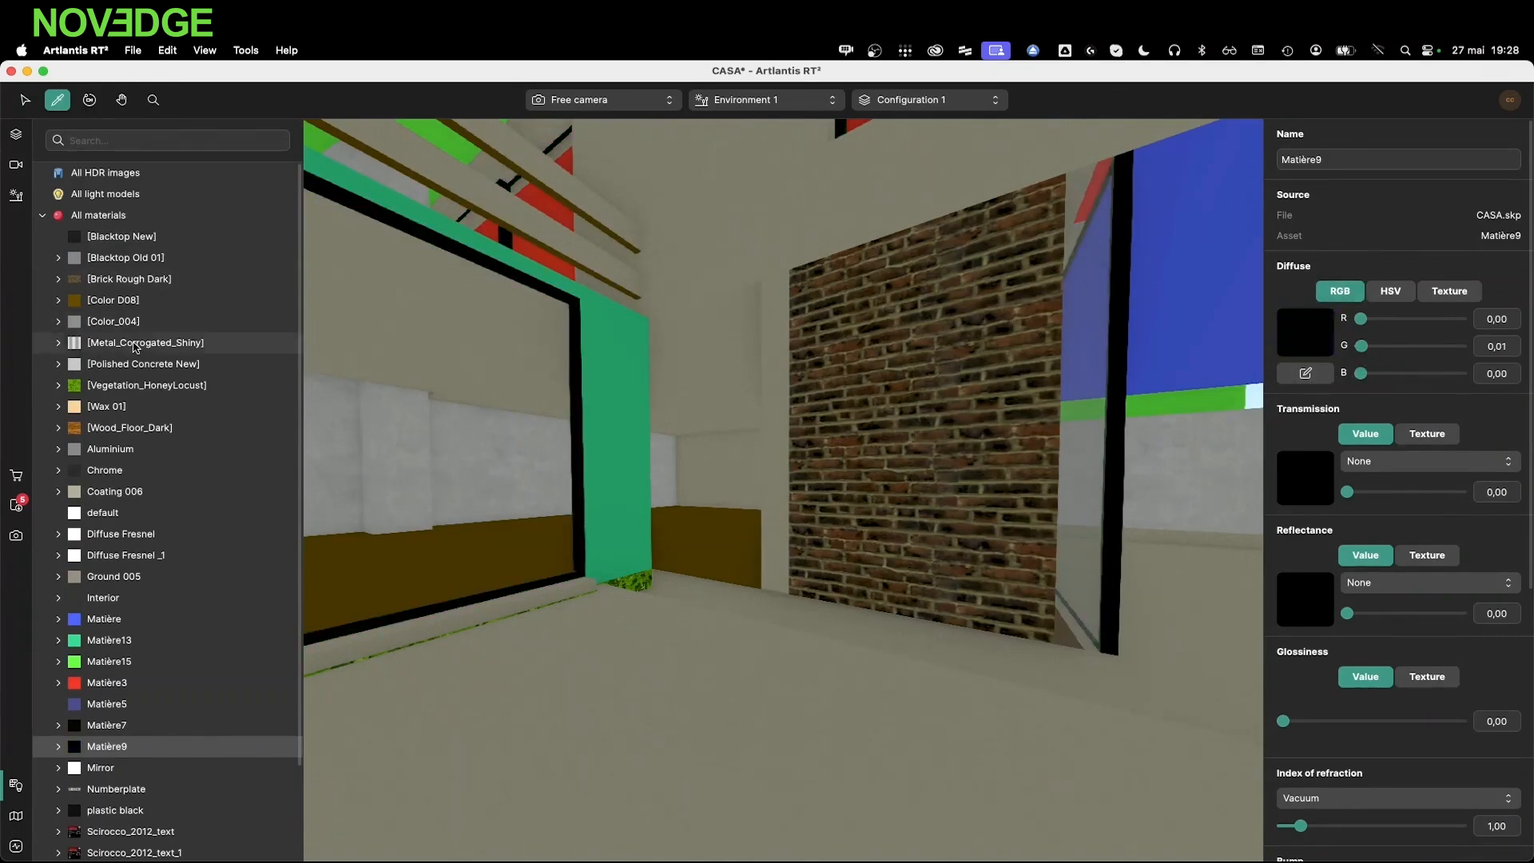
# Set Environment 1's sun position mode to Date and time
pyautogui.moveTo(613, 608); pyautogui.dragTo(1195, 604, button='right')
pyautogui.hscroll(10, 740, 644)
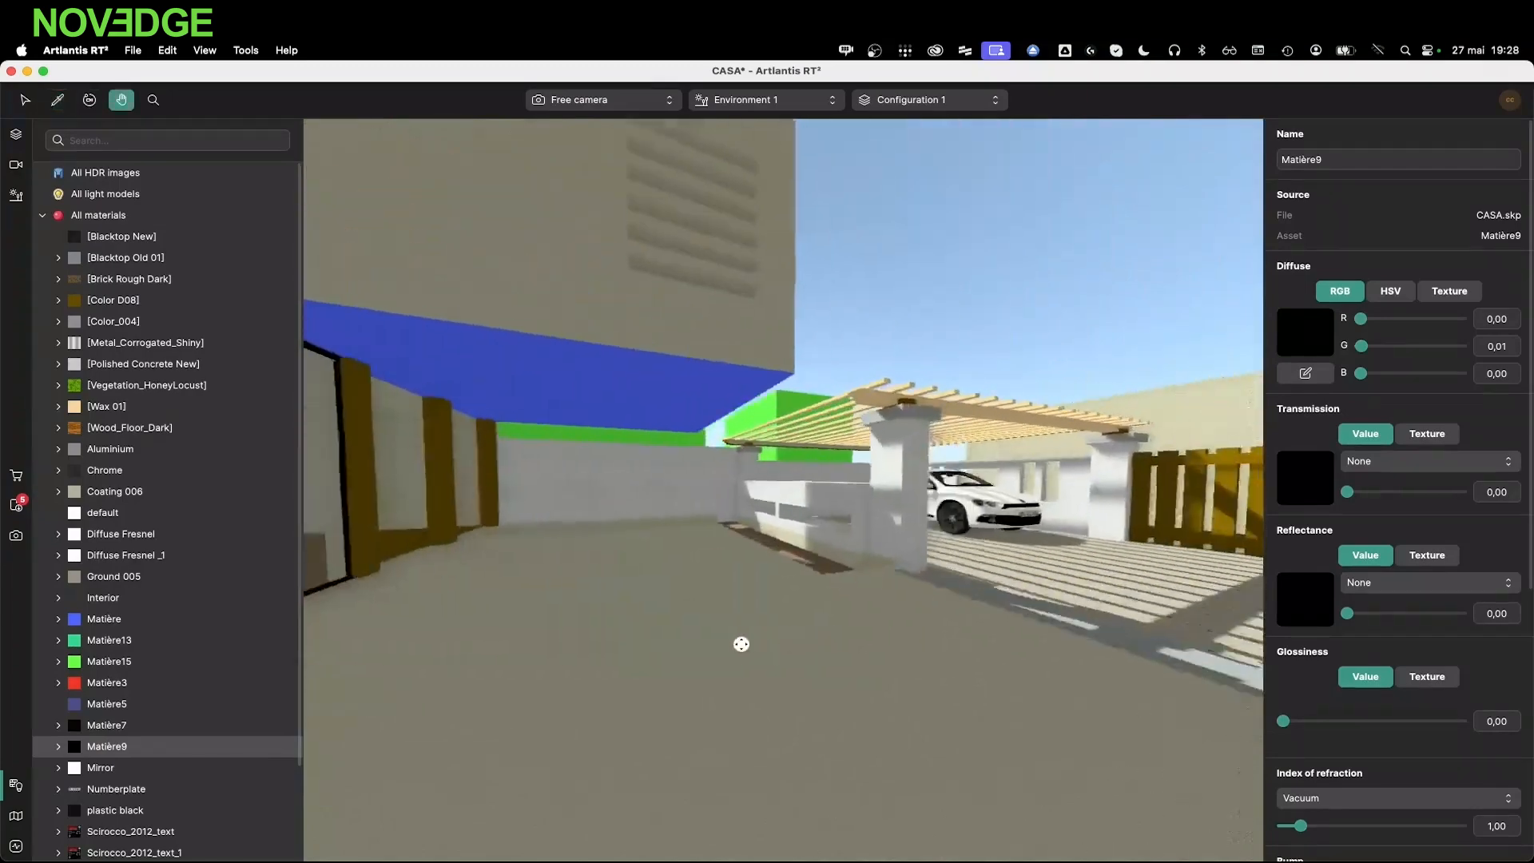
pyautogui.hscroll(5, 754, 673)
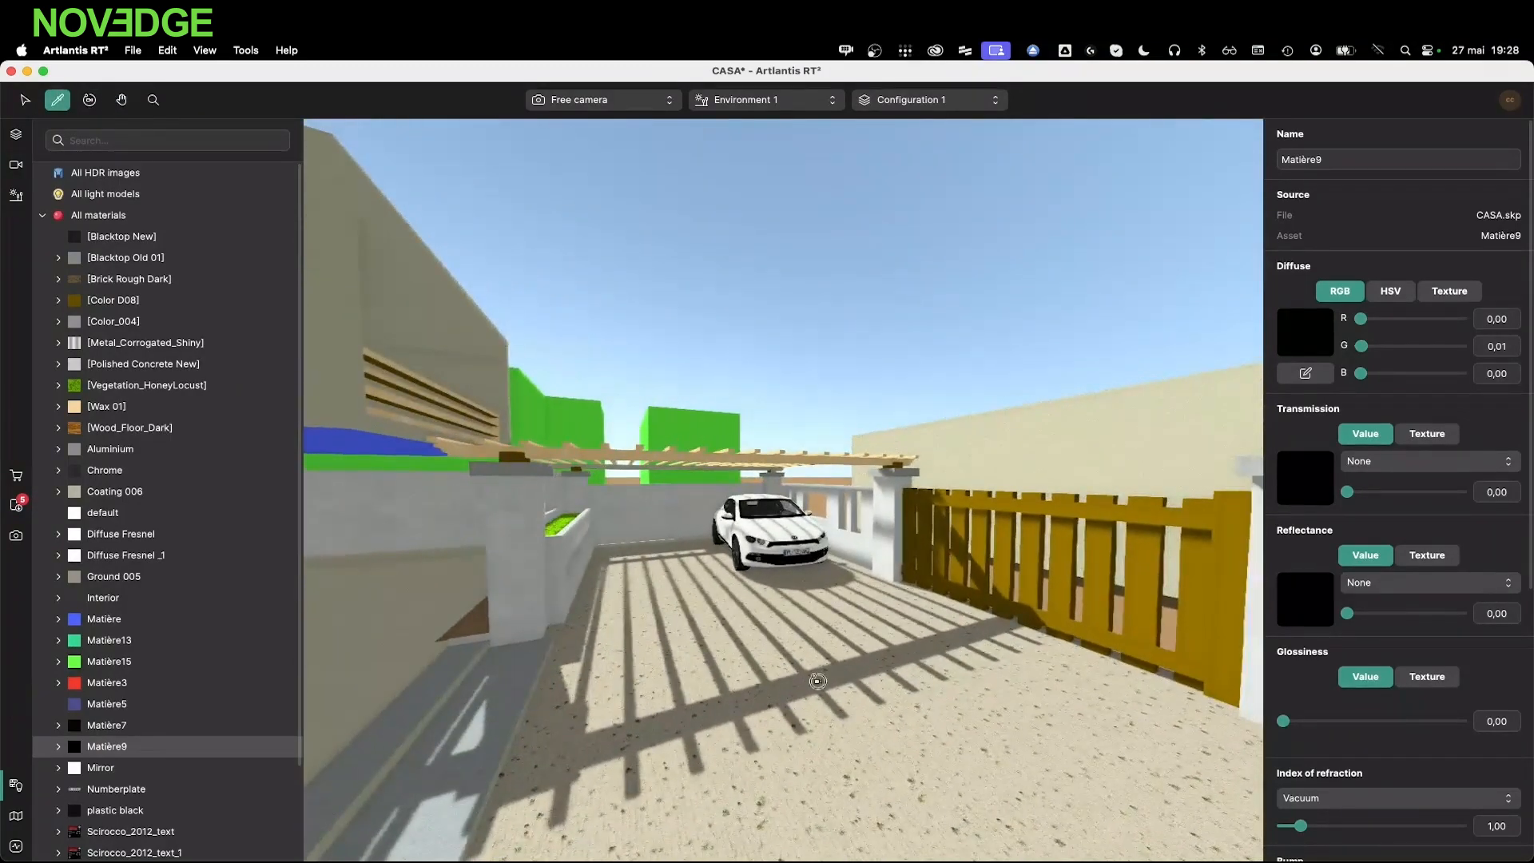
pyautogui.click(10, 195)
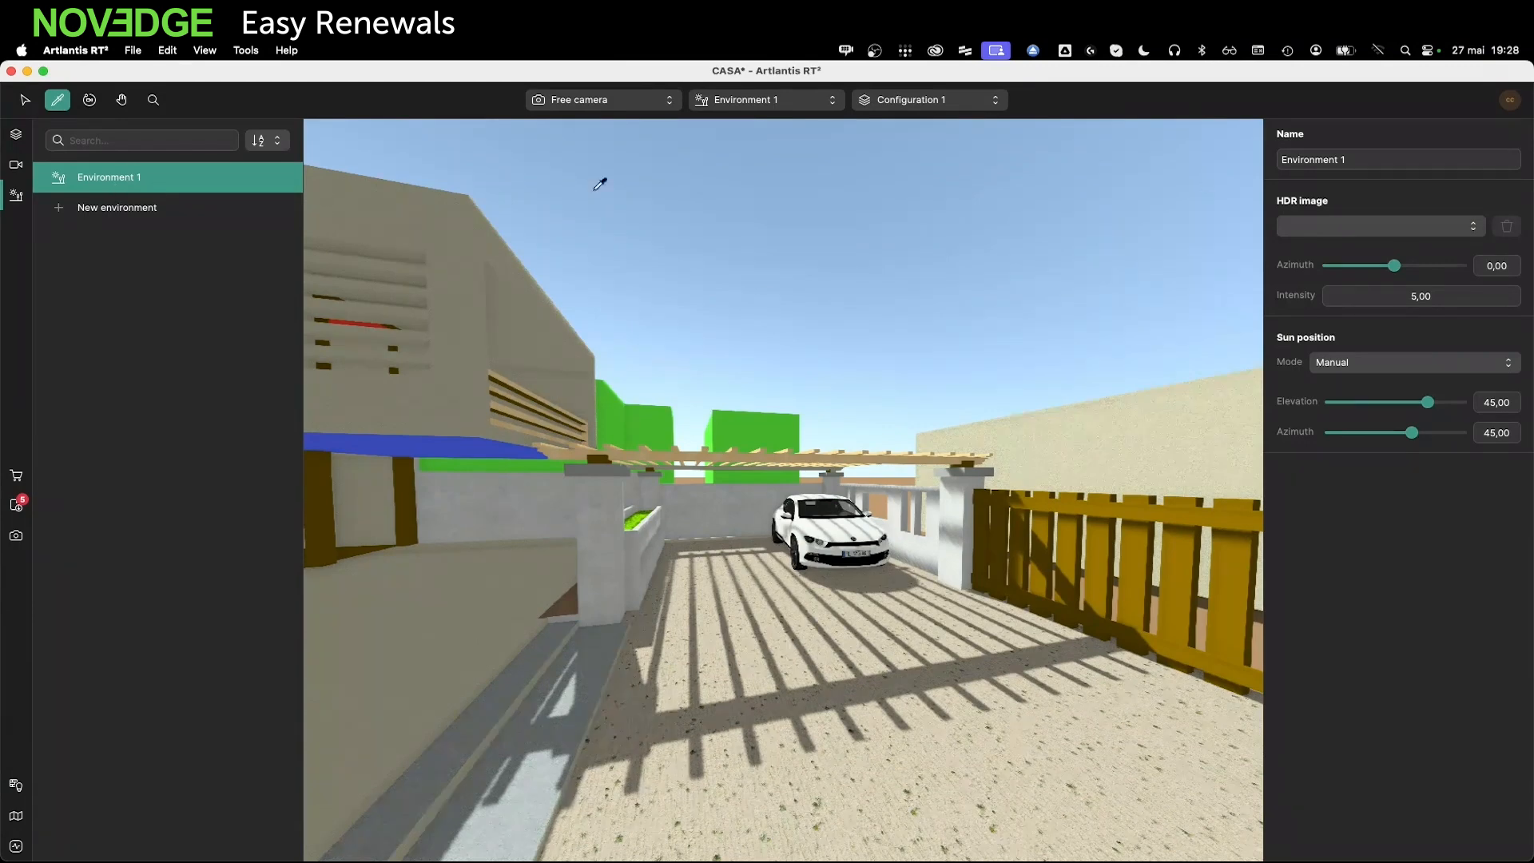
pyautogui.click(1371, 367)
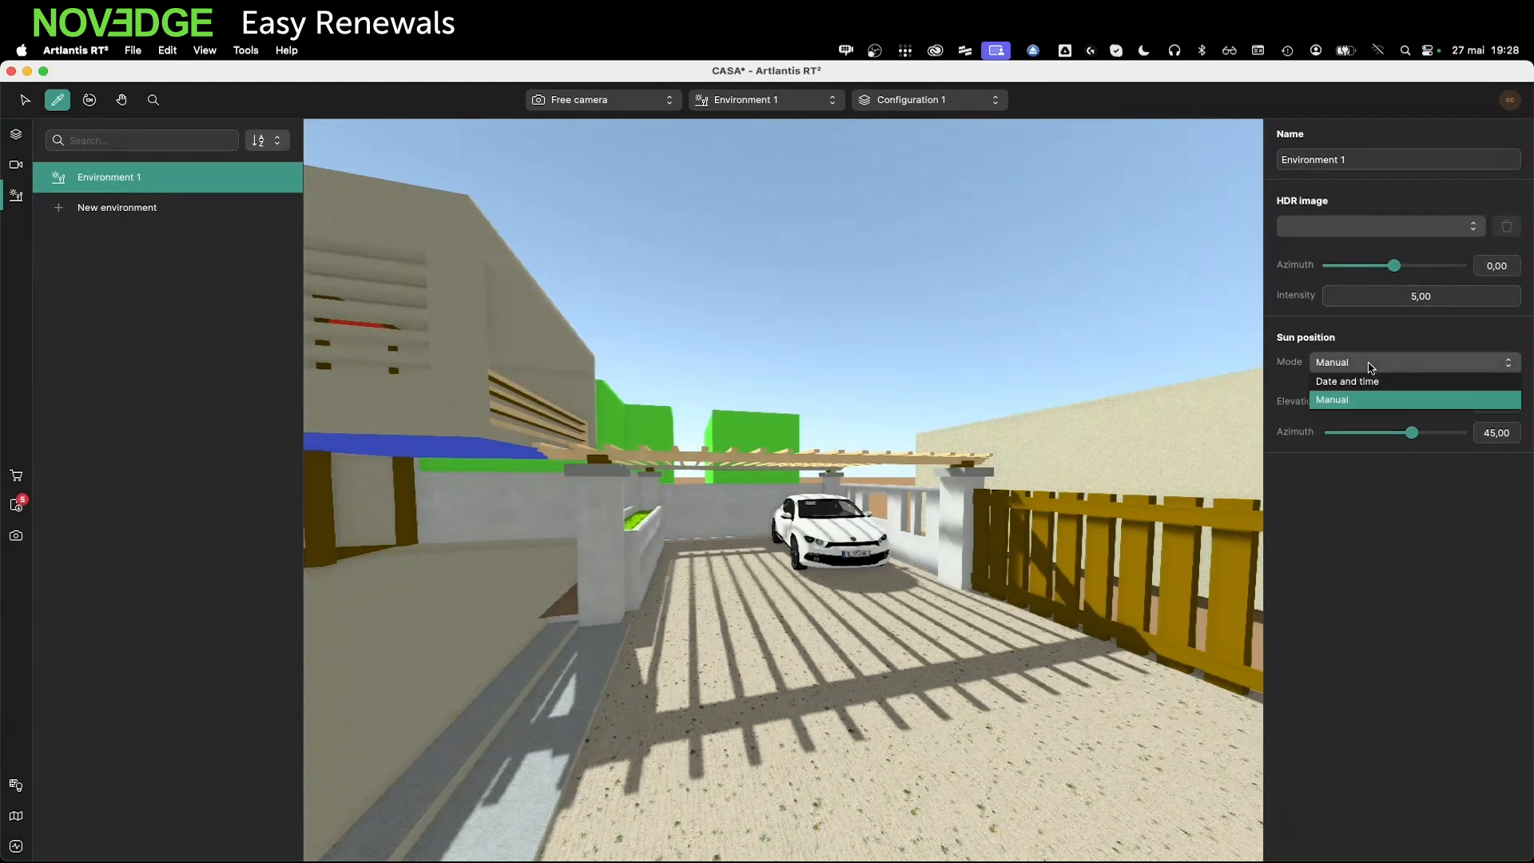
pyautogui.click(1365, 390)
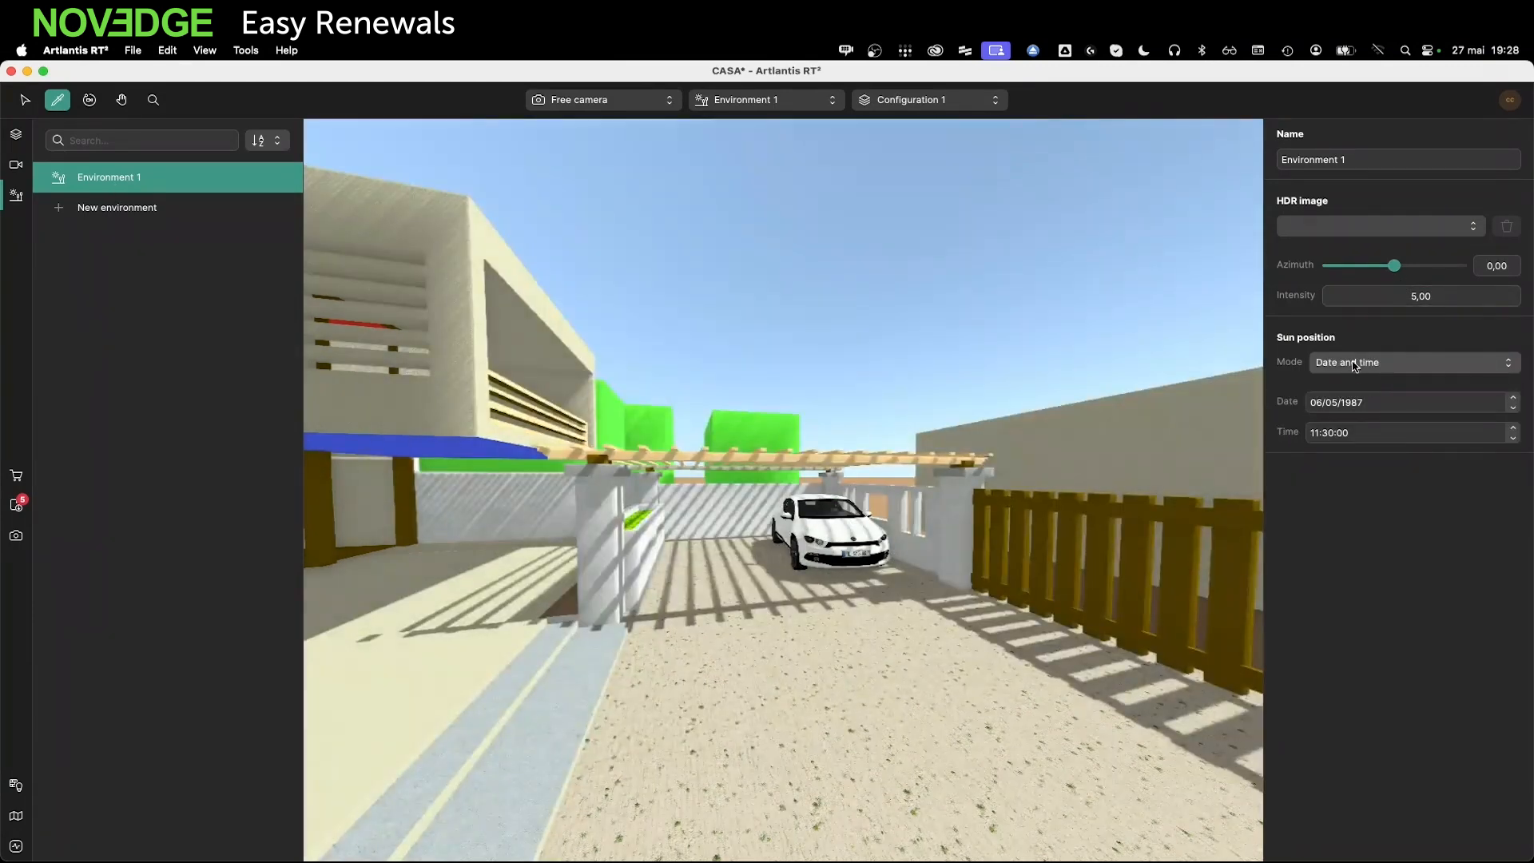
pyautogui.click(1330, 404)
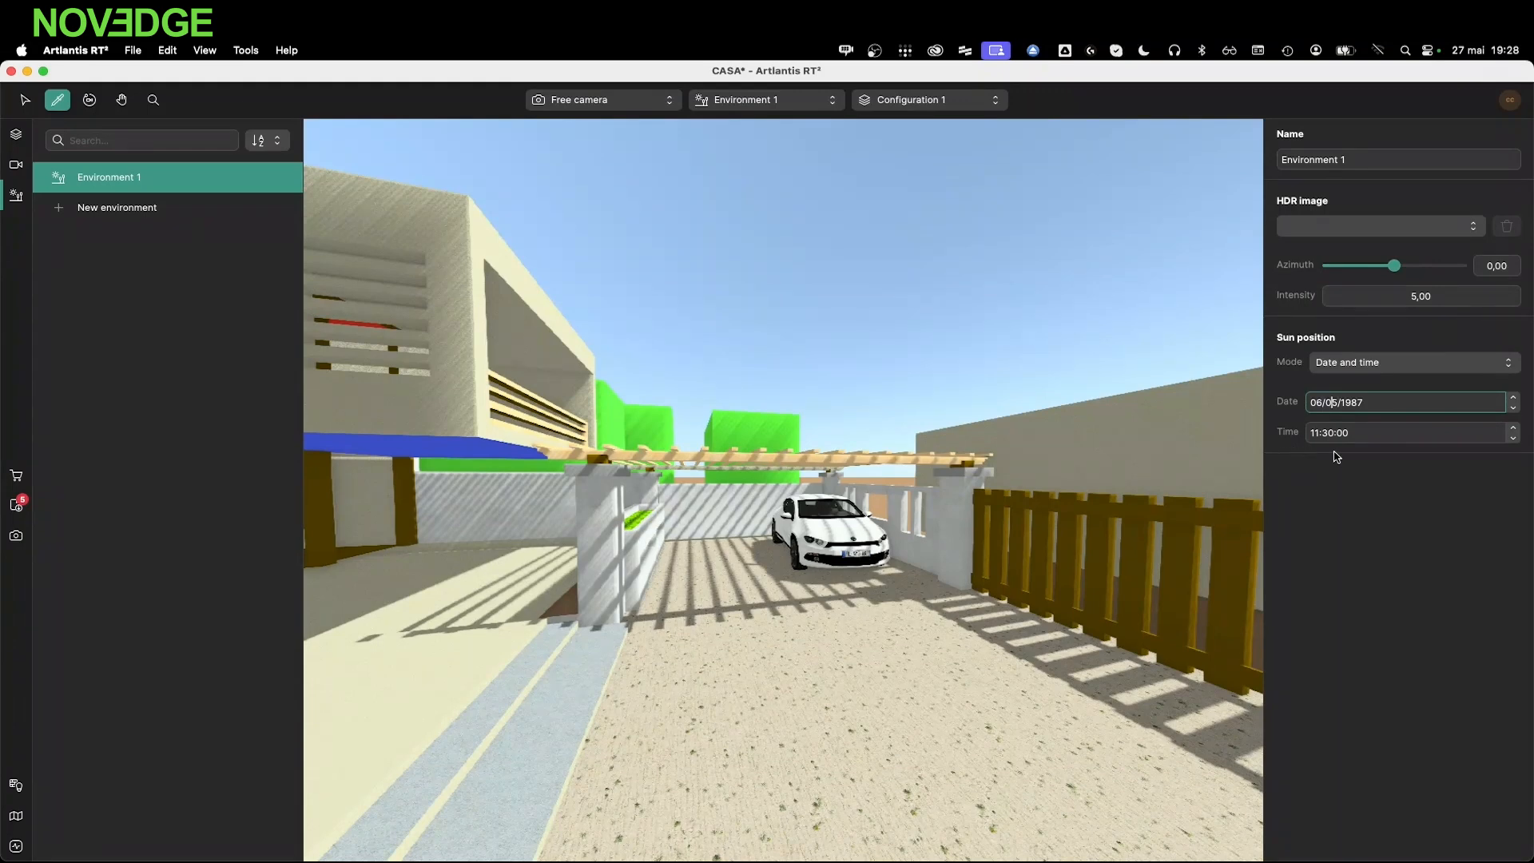
# Create a second environment and set its sun date to 06/10/1987 and its time to 10:30:00
pyautogui.click(131, 210)
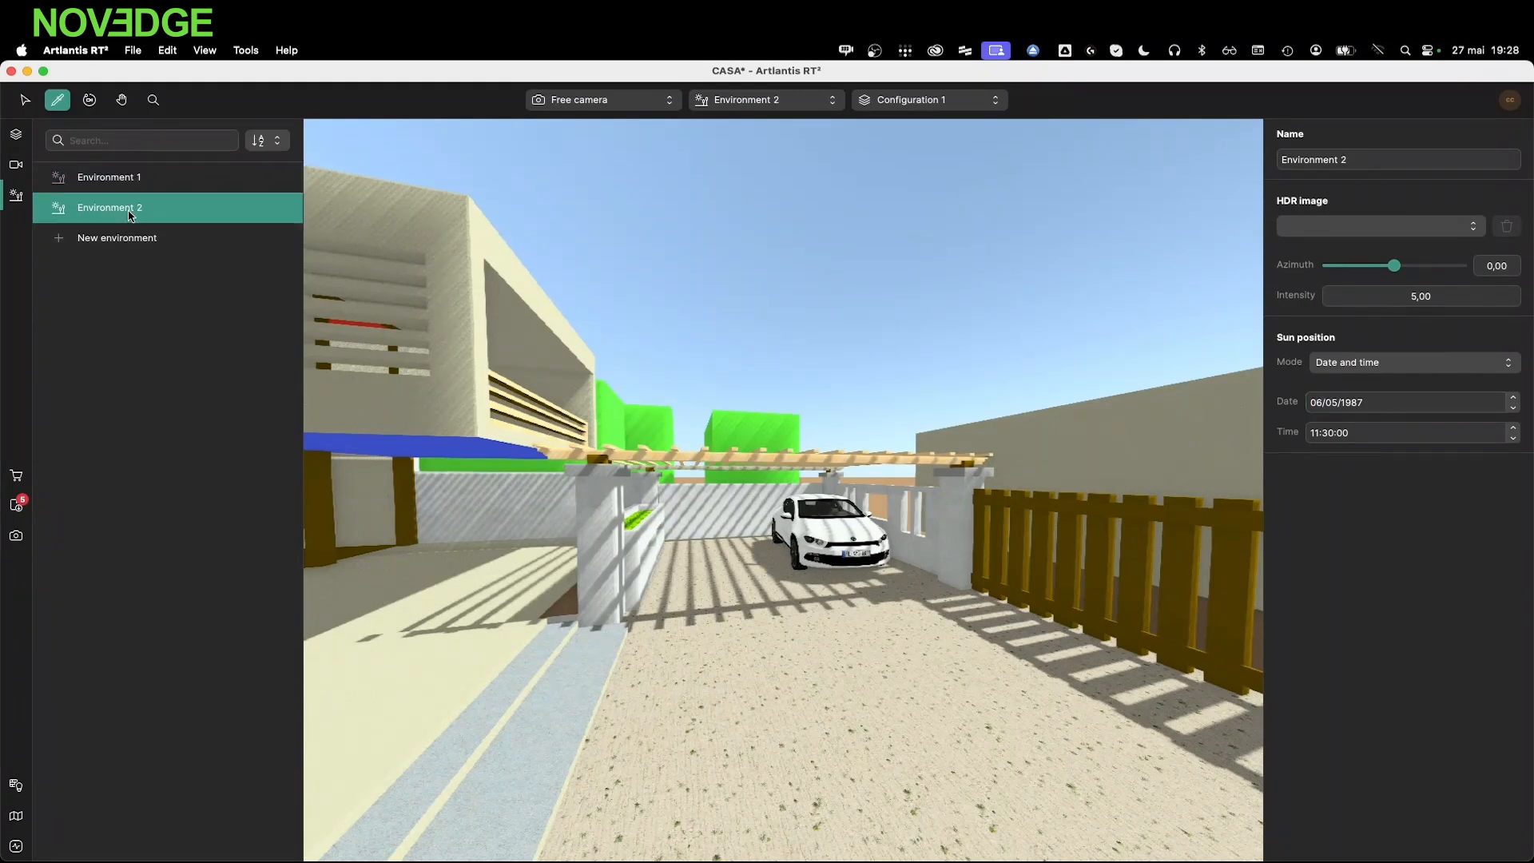
pyautogui.click(1339, 403)
pyautogui.write('10')
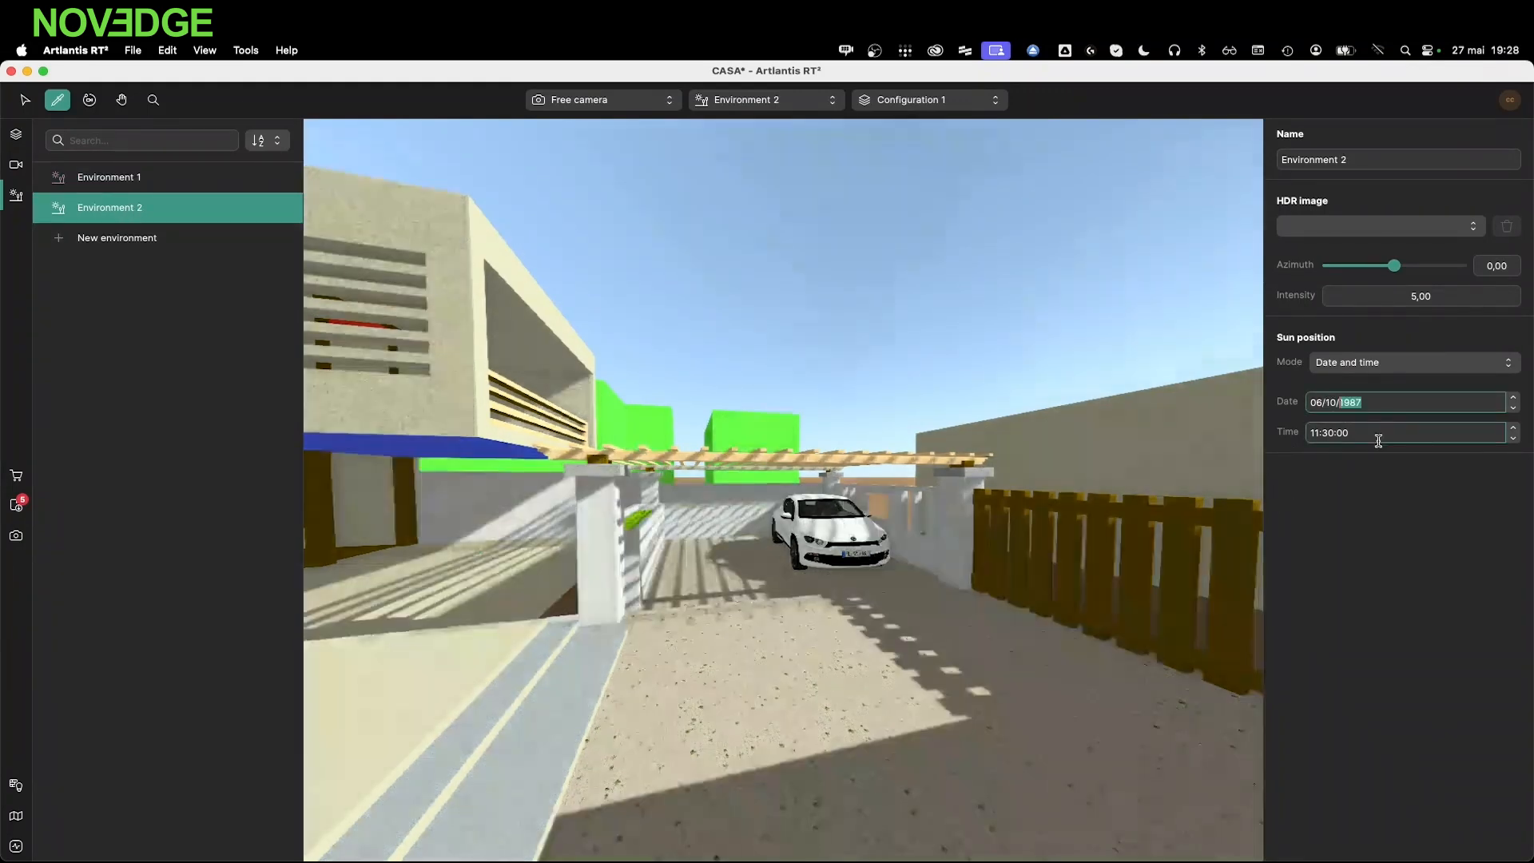
pyautogui.click(1315, 434)
pyautogui.write('10')
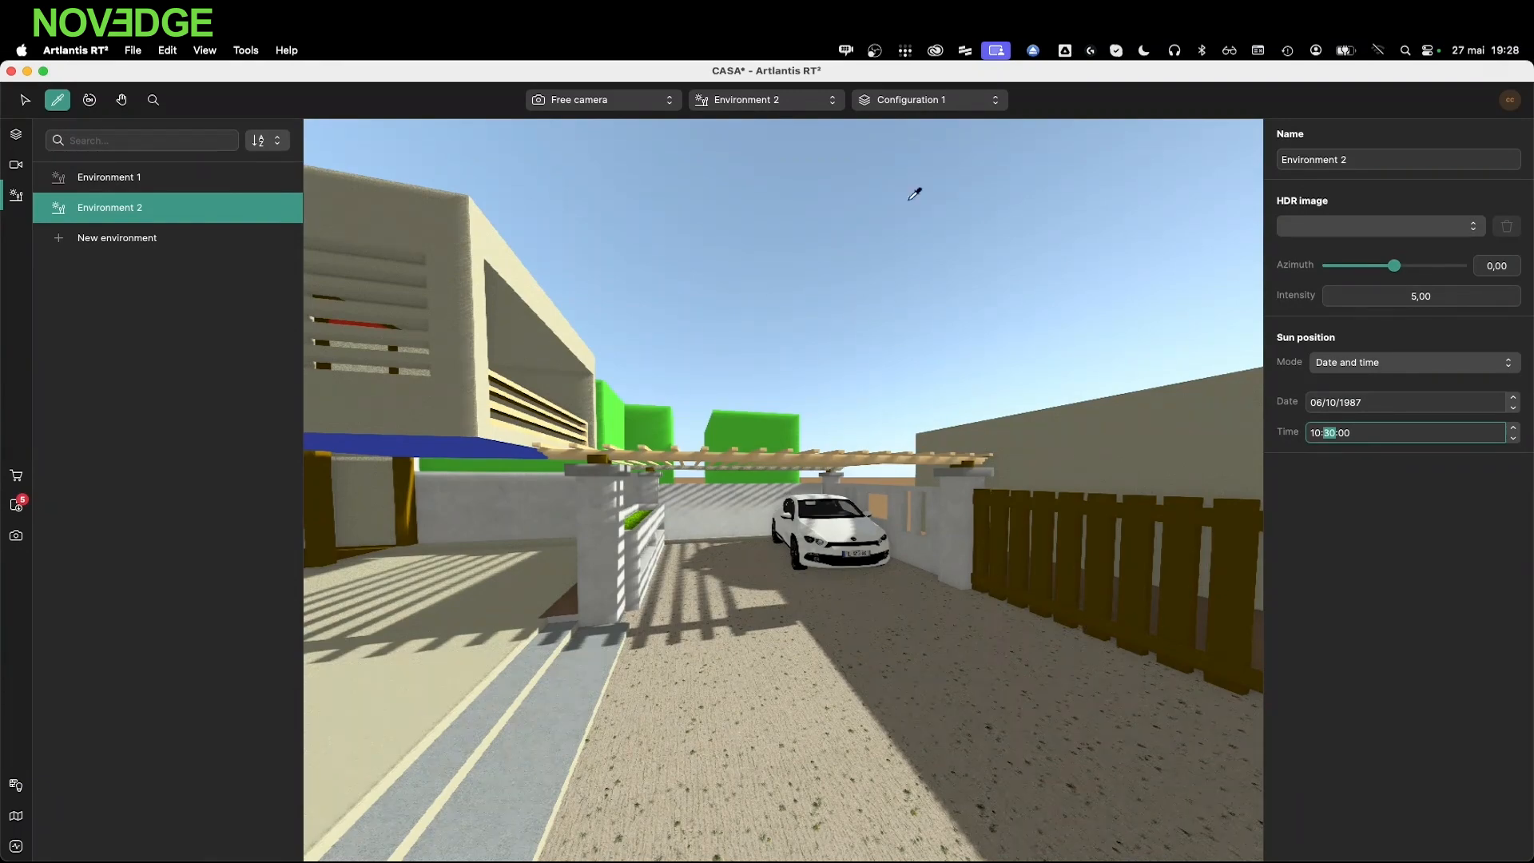
# Switch the active environment back to Environment 1 to compare its sunlight with Environment 2
pyautogui.click(823, 106)
pyautogui.click(803, 119)
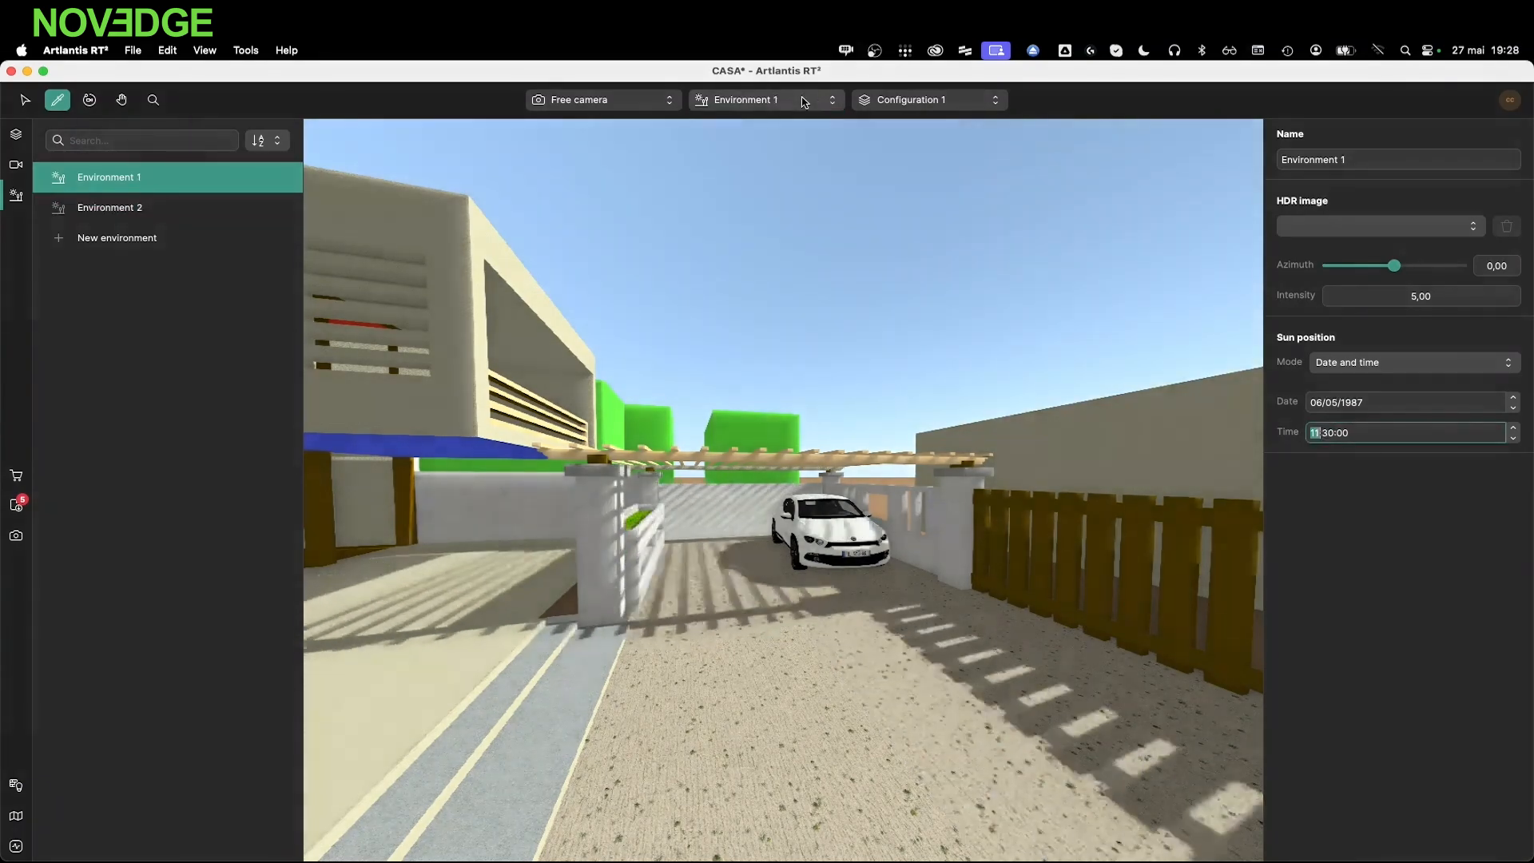
pyautogui.click(803, 99)
pyautogui.click(803, 118)
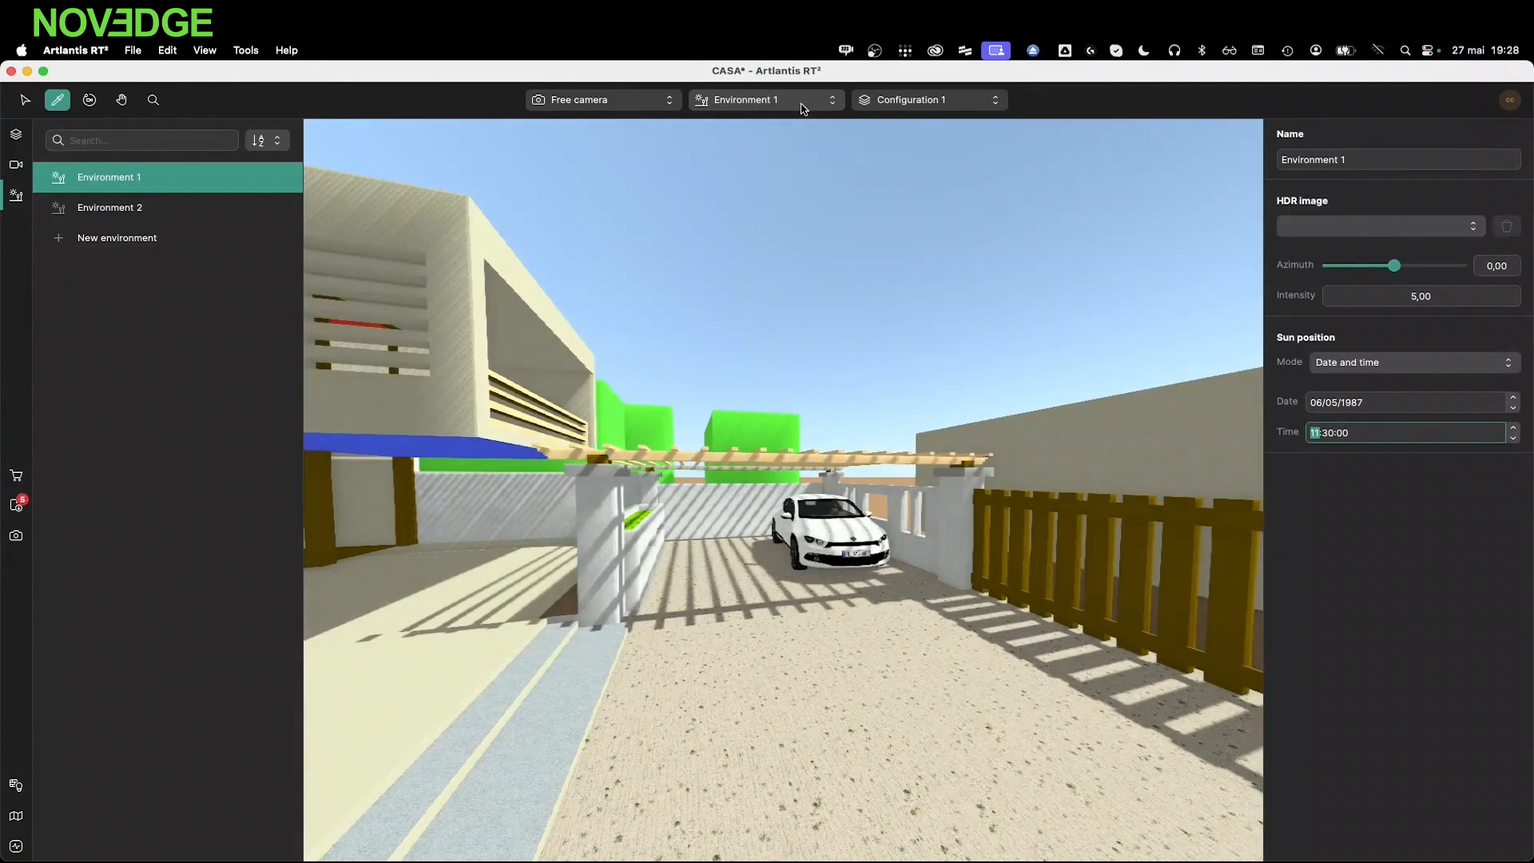
# Check the scene through Camera 1, Camera 2 and Camera 3 under Environment 1, and return to Camera 2
pyautogui.click(581, 107)
pyautogui.click(593, 138)
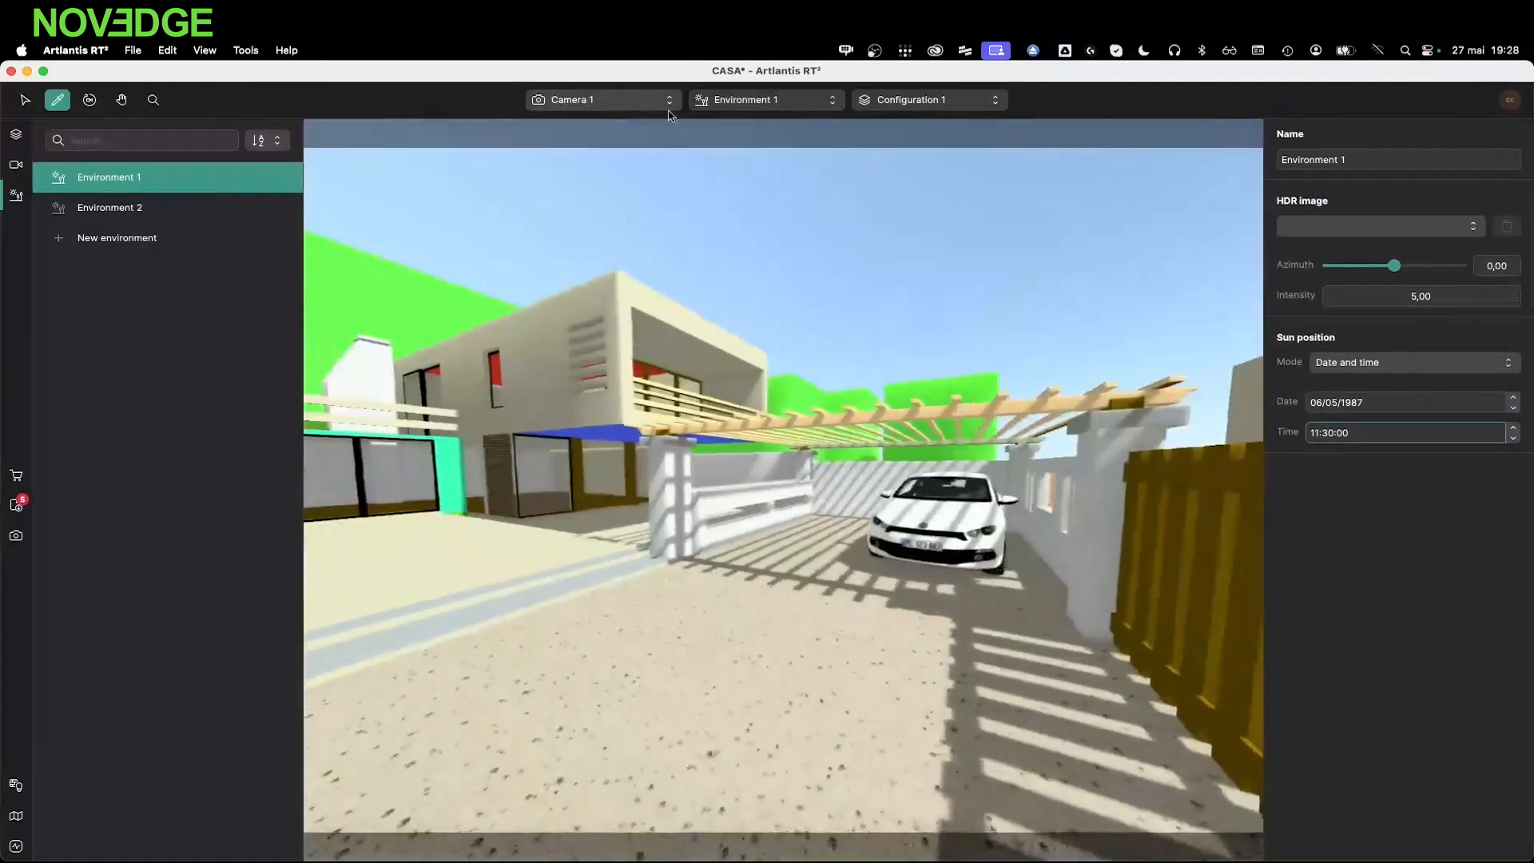
pyautogui.click(763, 99)
pyautogui.click(602, 98)
pyautogui.click(601, 99)
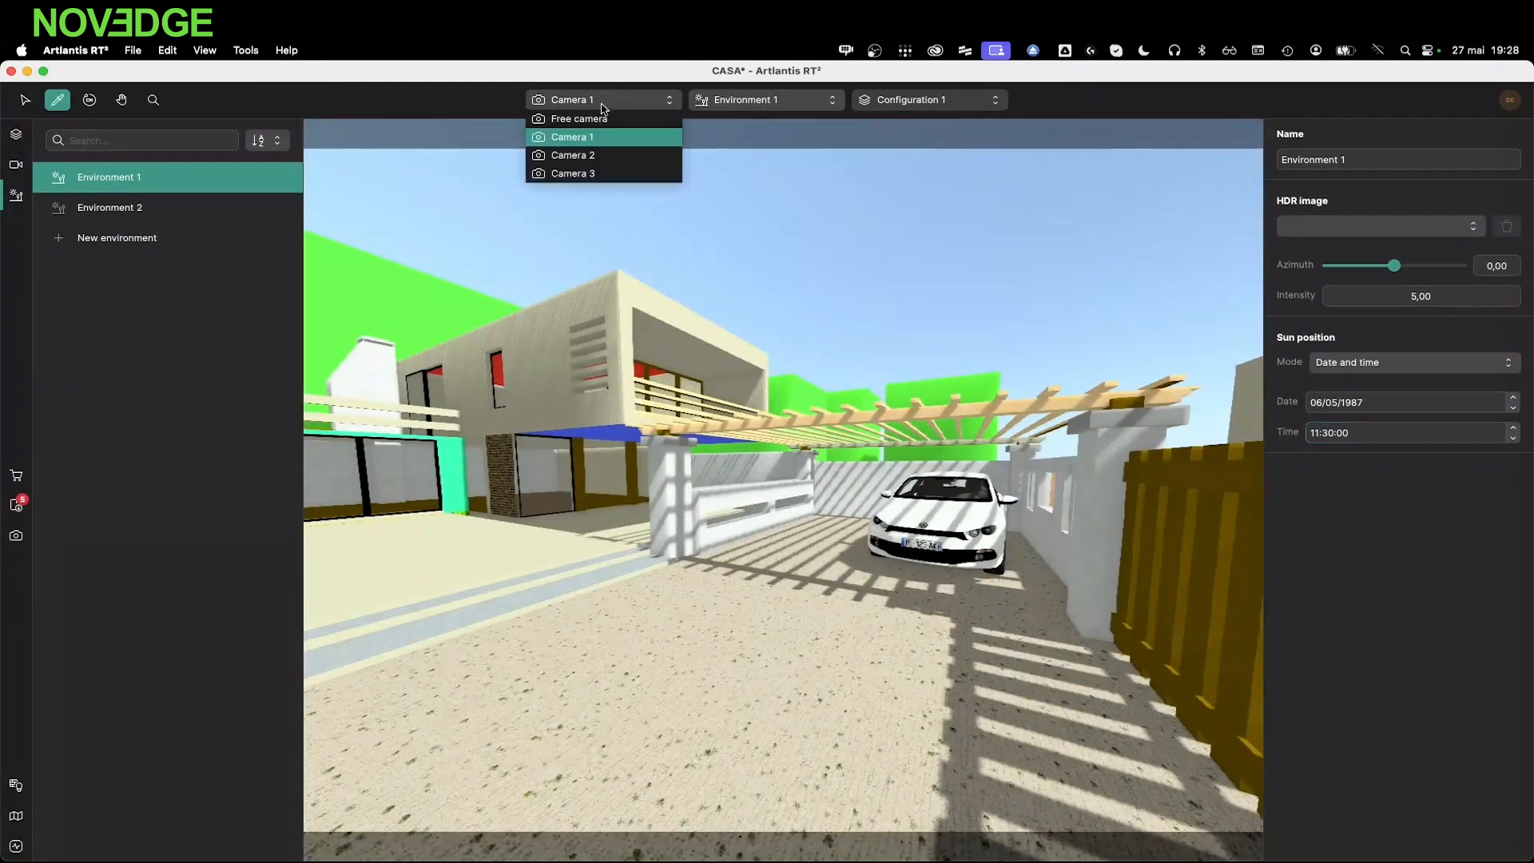
pyautogui.click(612, 151)
pyautogui.click(593, 96)
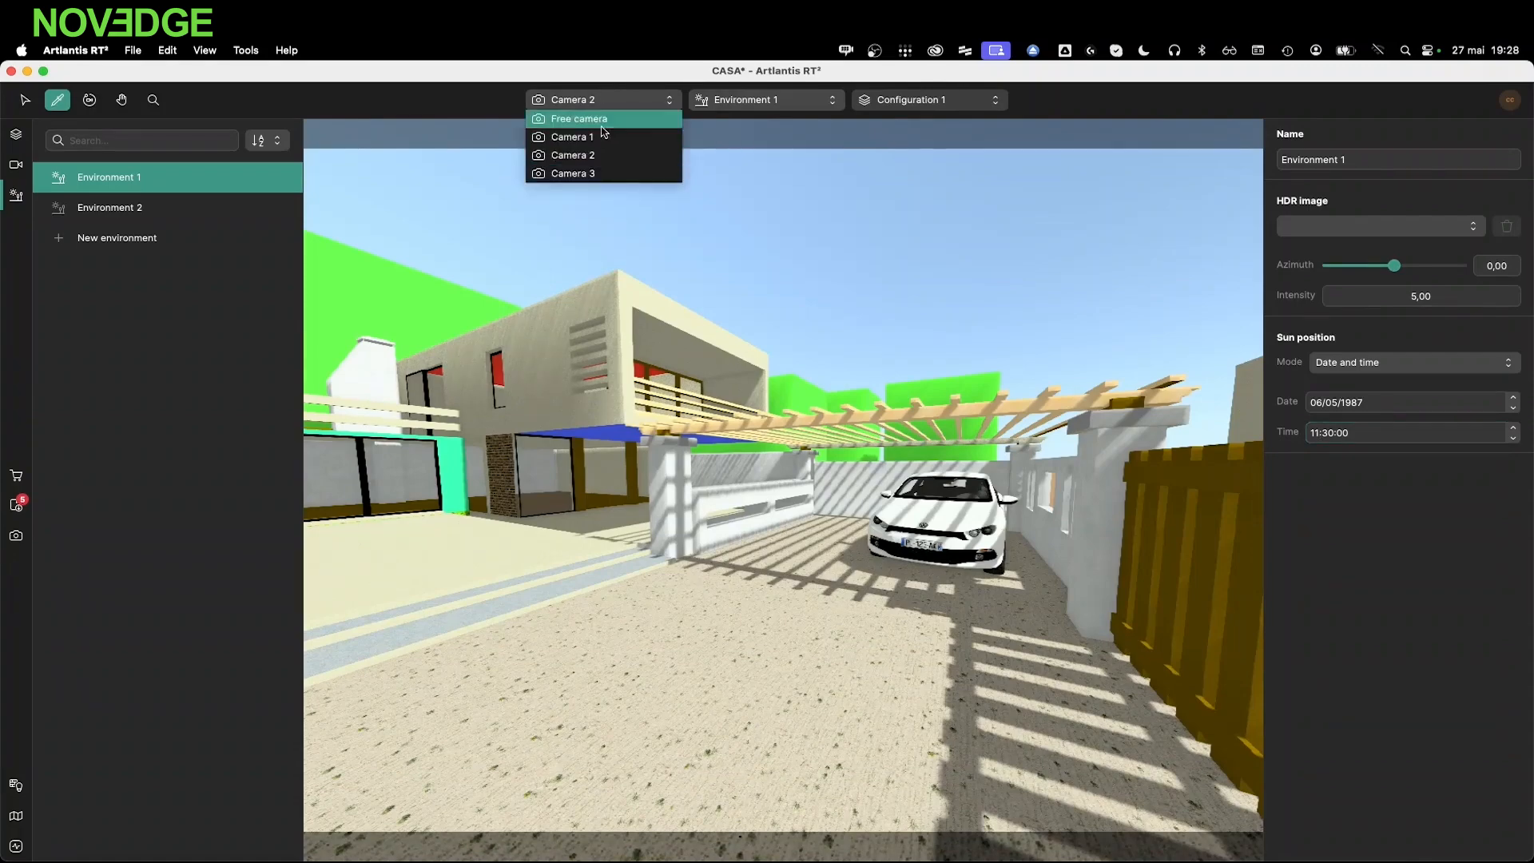
pyautogui.click(615, 168)
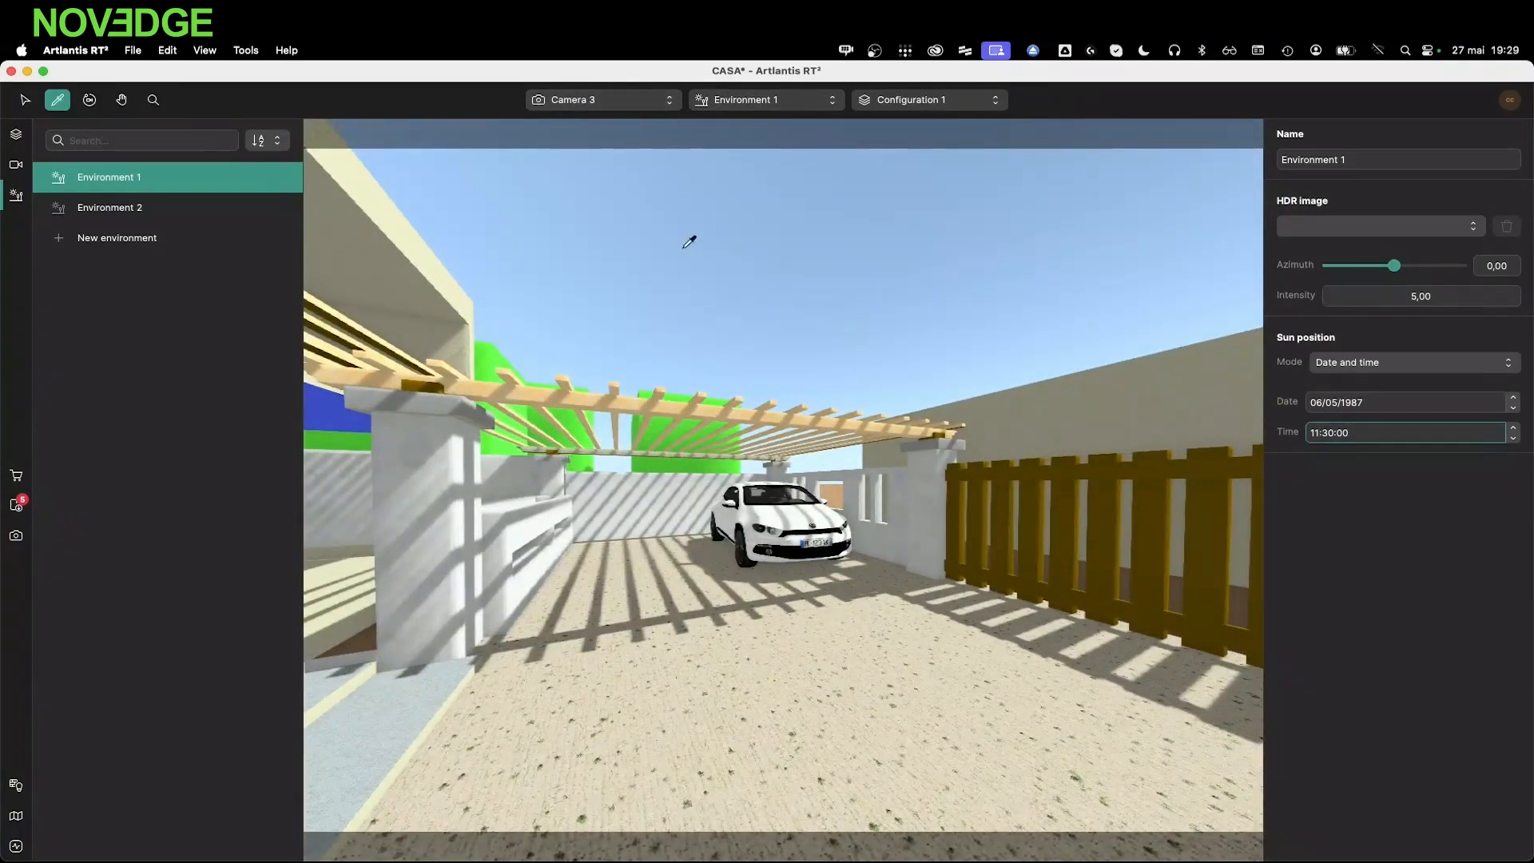
pyautogui.click(622, 110)
pyautogui.click(626, 119)
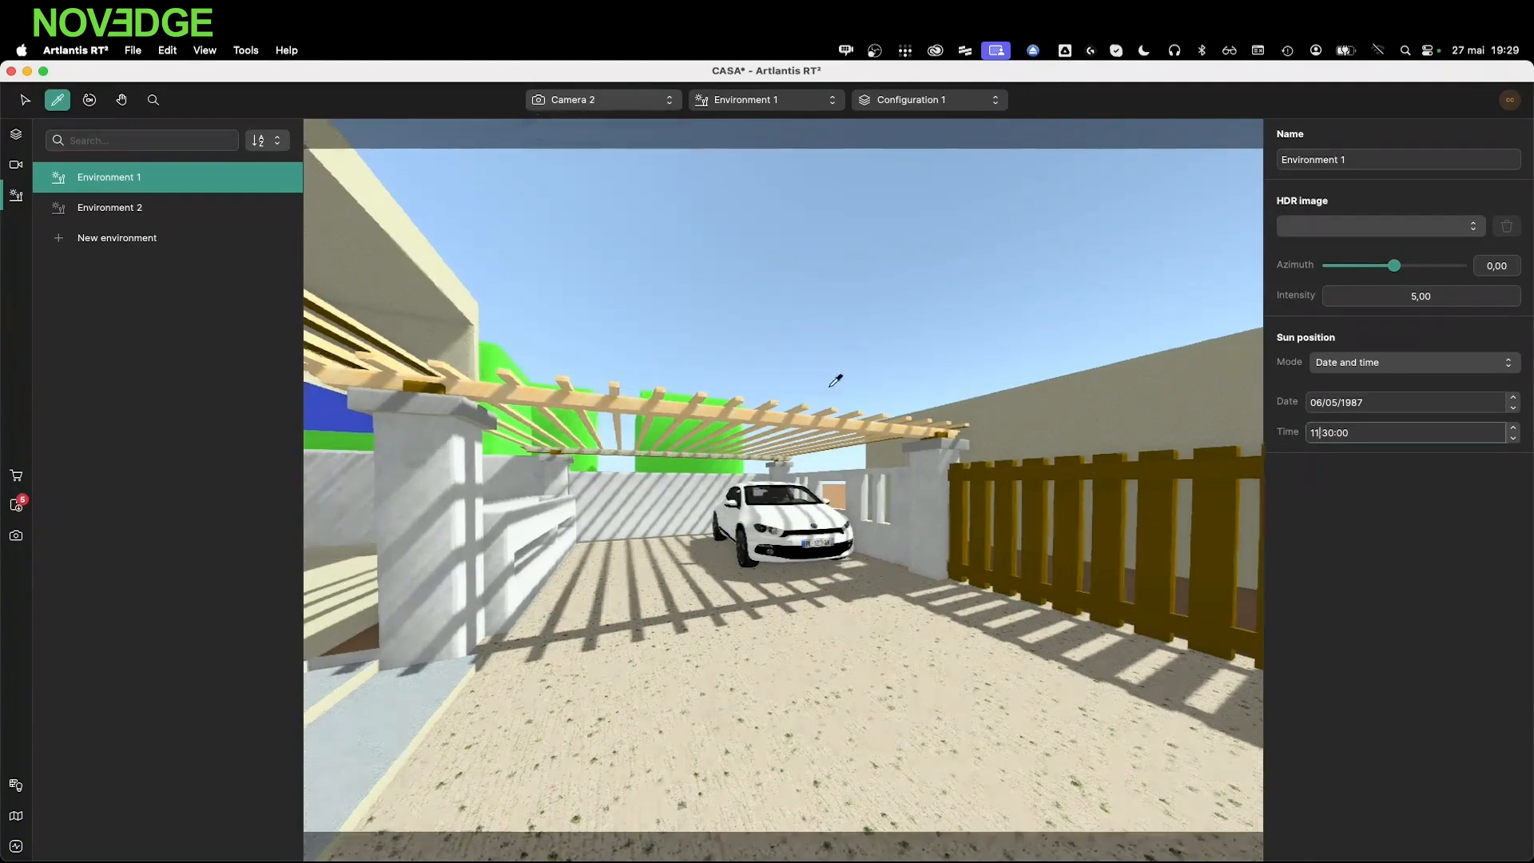
# Search the catalogue's materials for "concrete" and apply Concrete 024 to the bright green neighbouring buildings behind the house
pyautogui.click(17, 475)
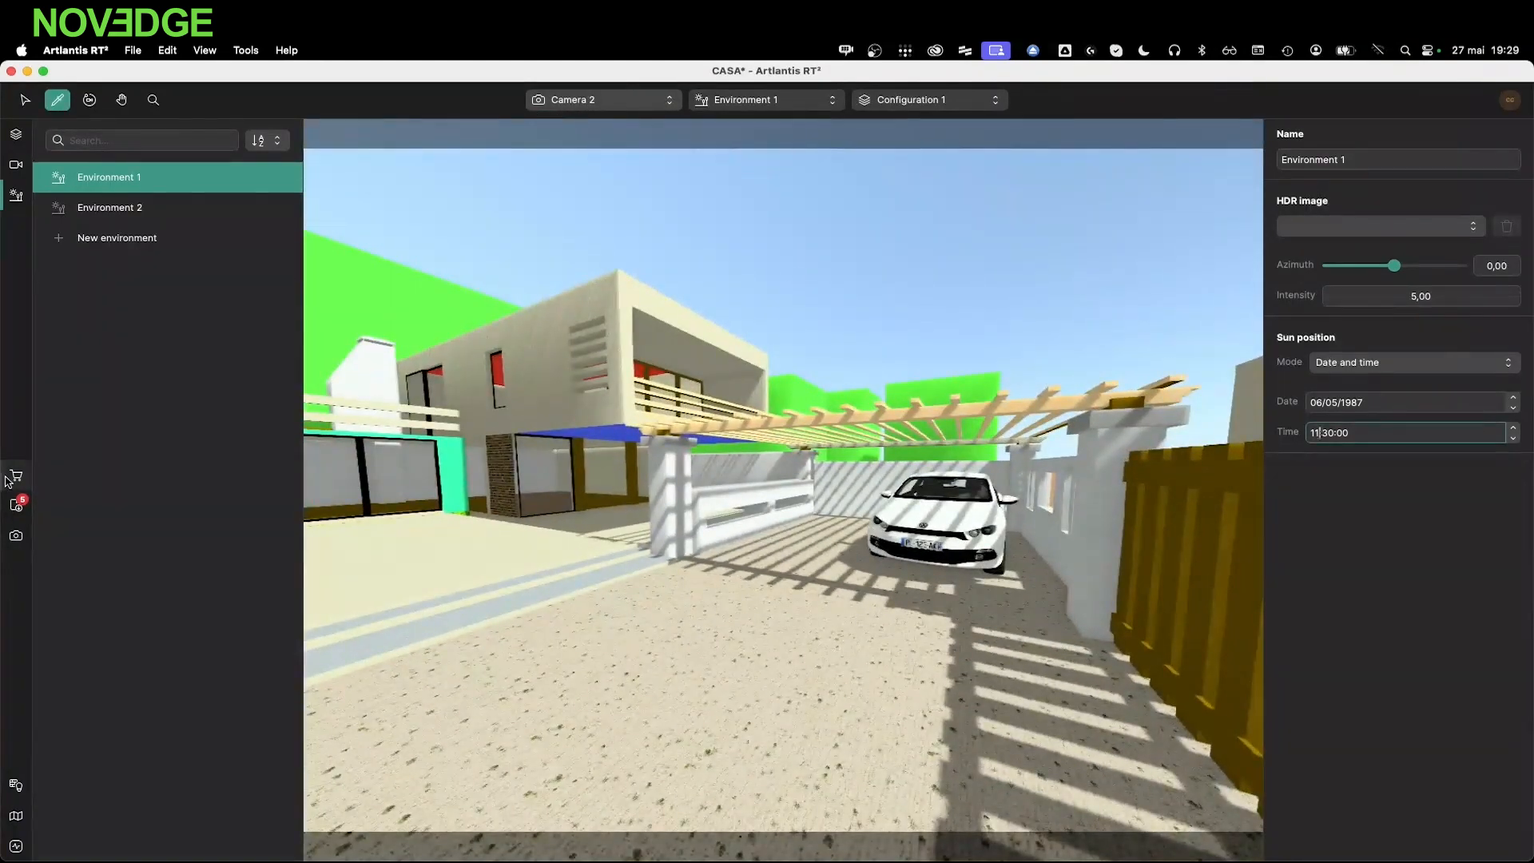
pyautogui.click(177, 141)
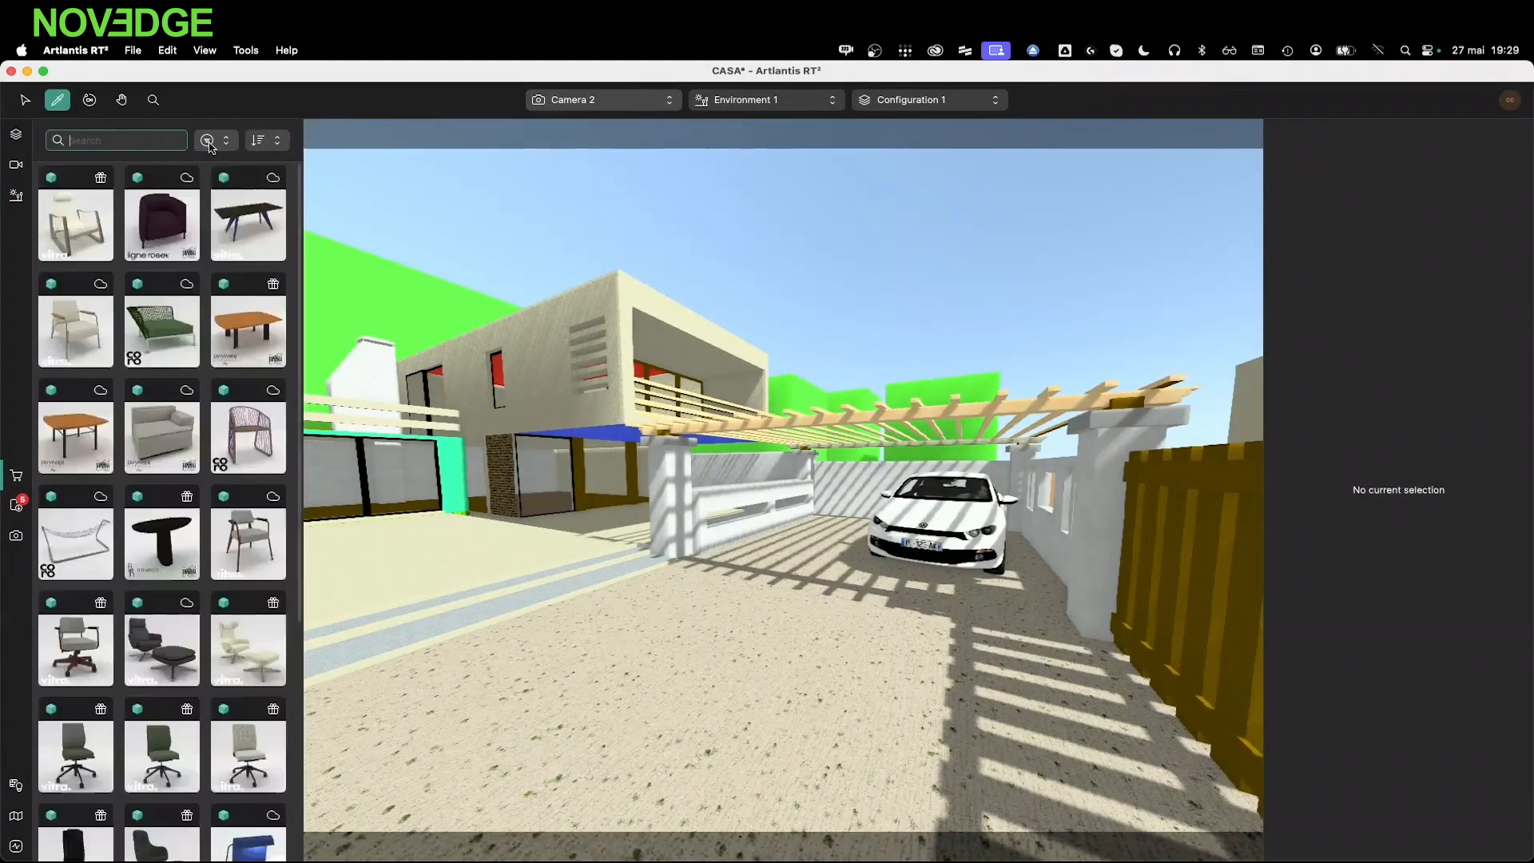
pyautogui.click(215, 139)
pyautogui.click(229, 184)
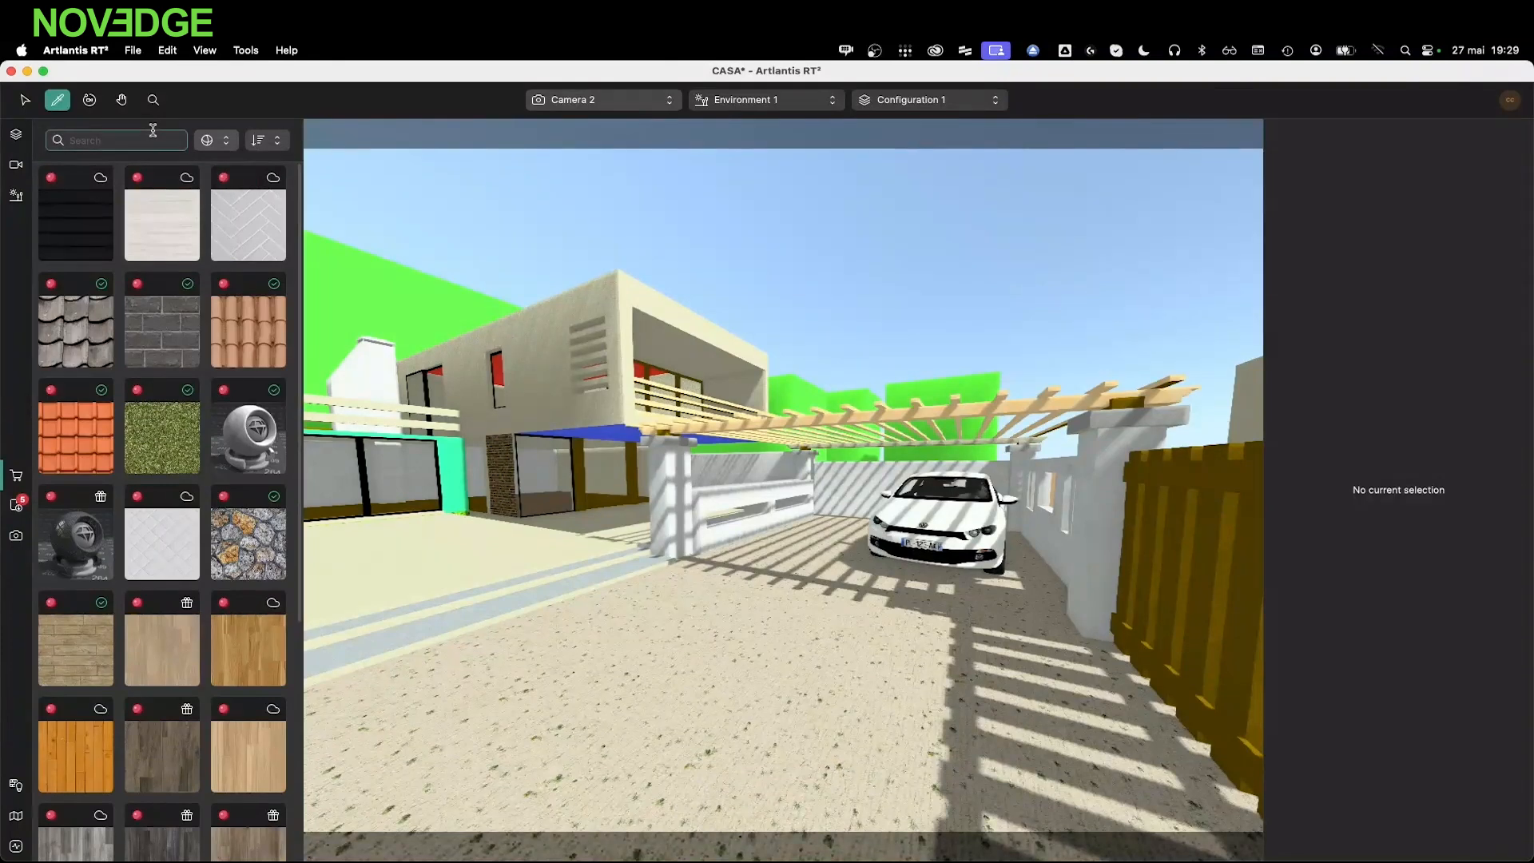
pyautogui.write('hed')
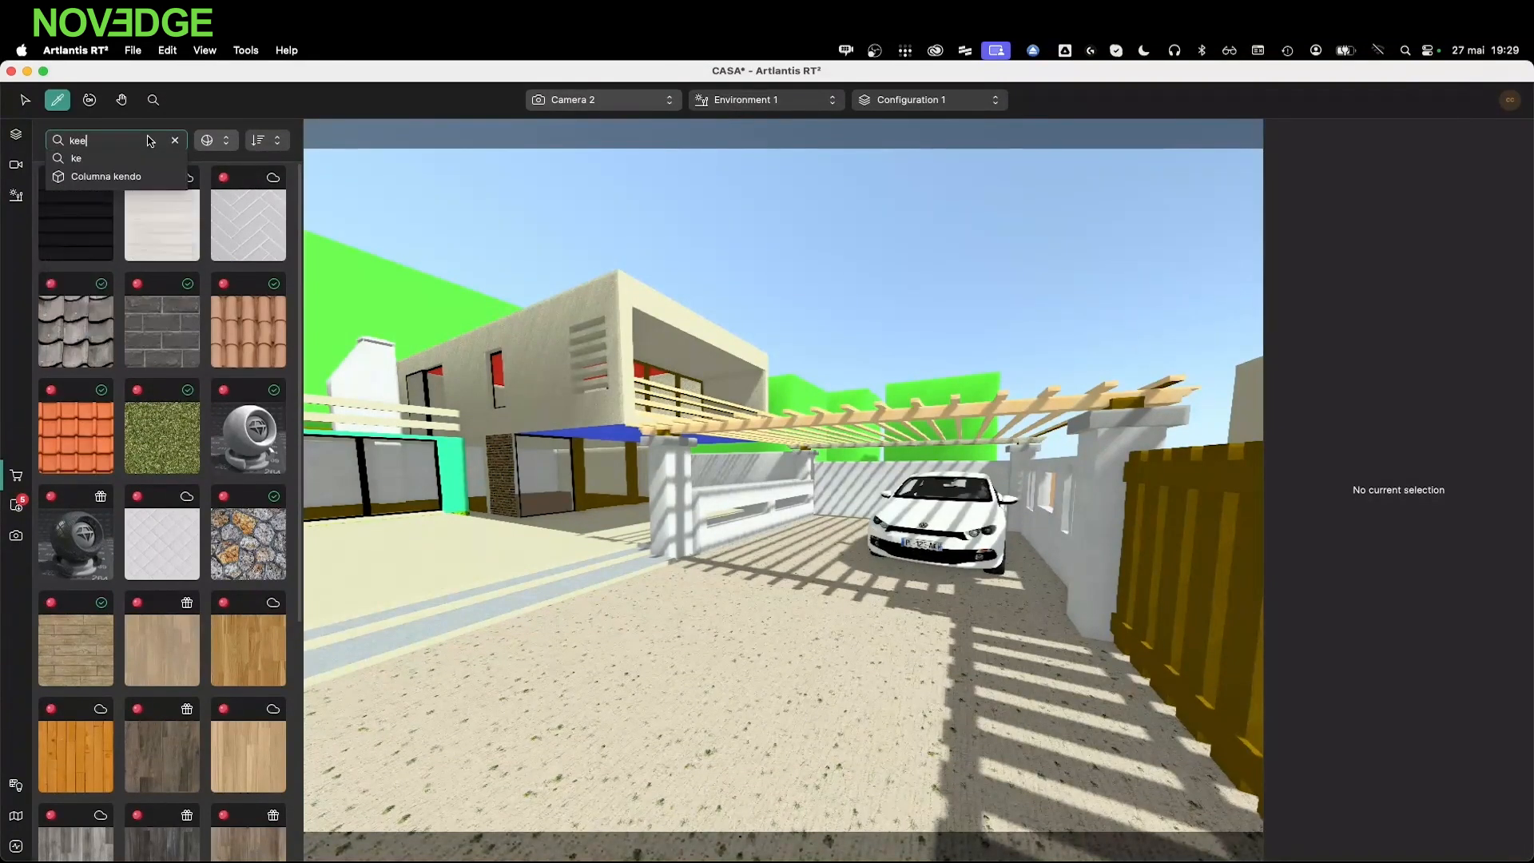
pyautogui.press('BackSpace')
pyautogui.press('BackSpace')
pyautogui.press('BackSpace')
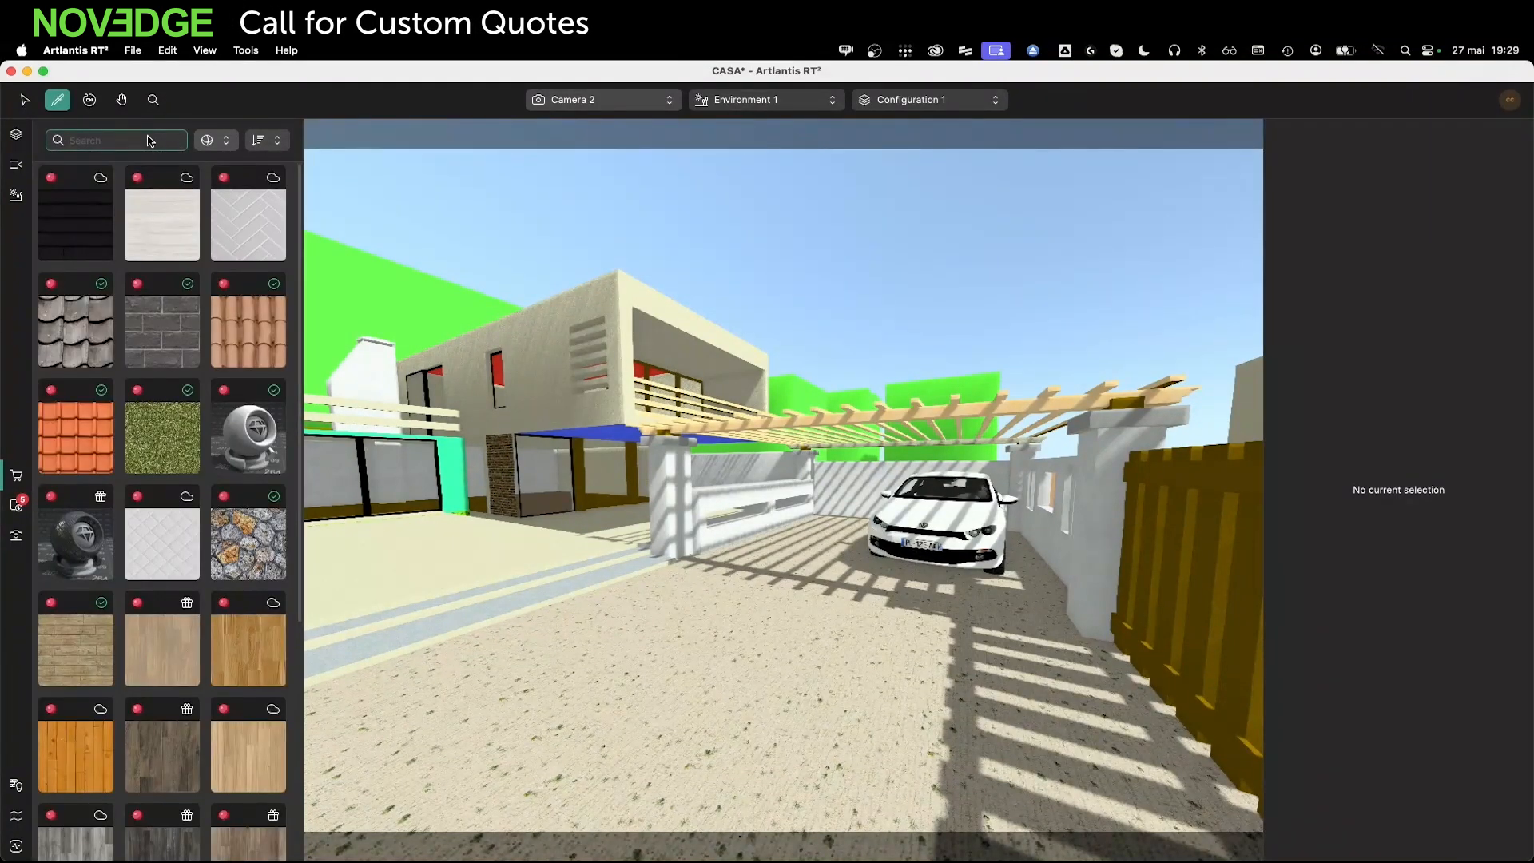
pyautogui.write('concrete')
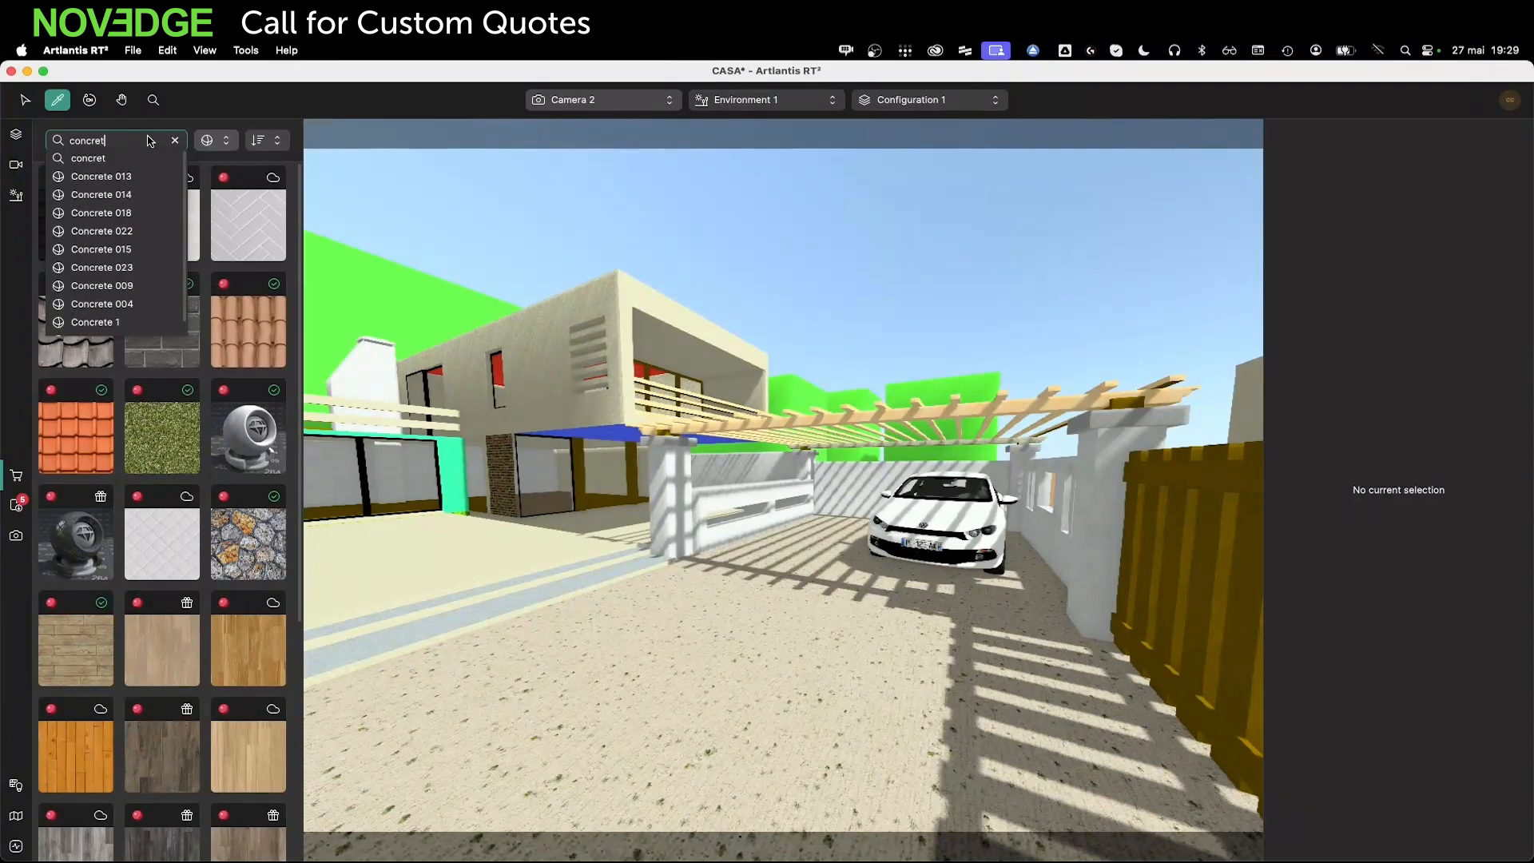
pyautogui.press('Return')
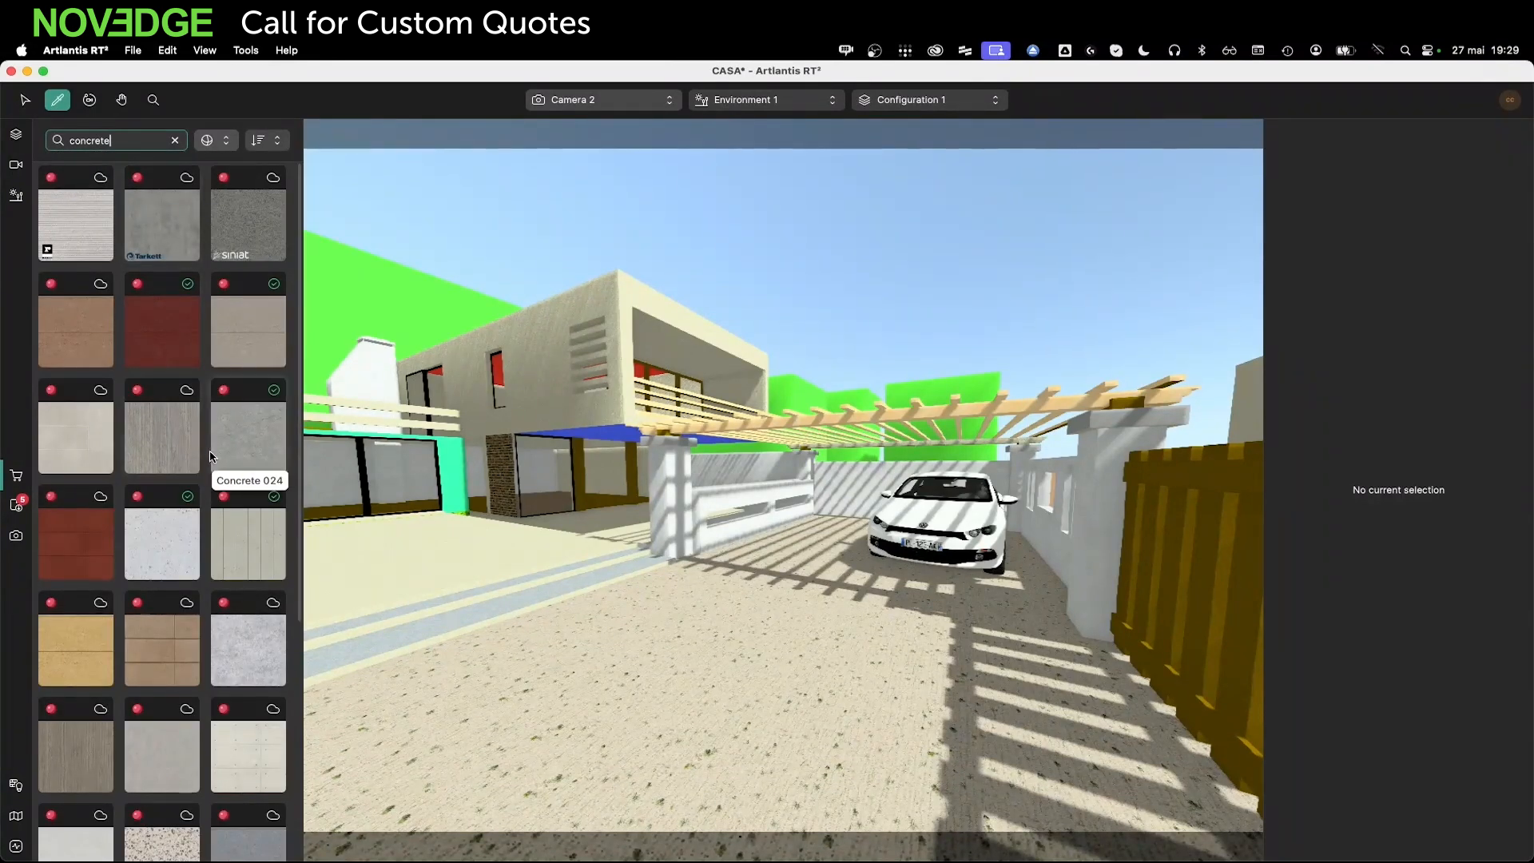
pyautogui.moveTo(218, 454); pyautogui.dragTo(356, 299)
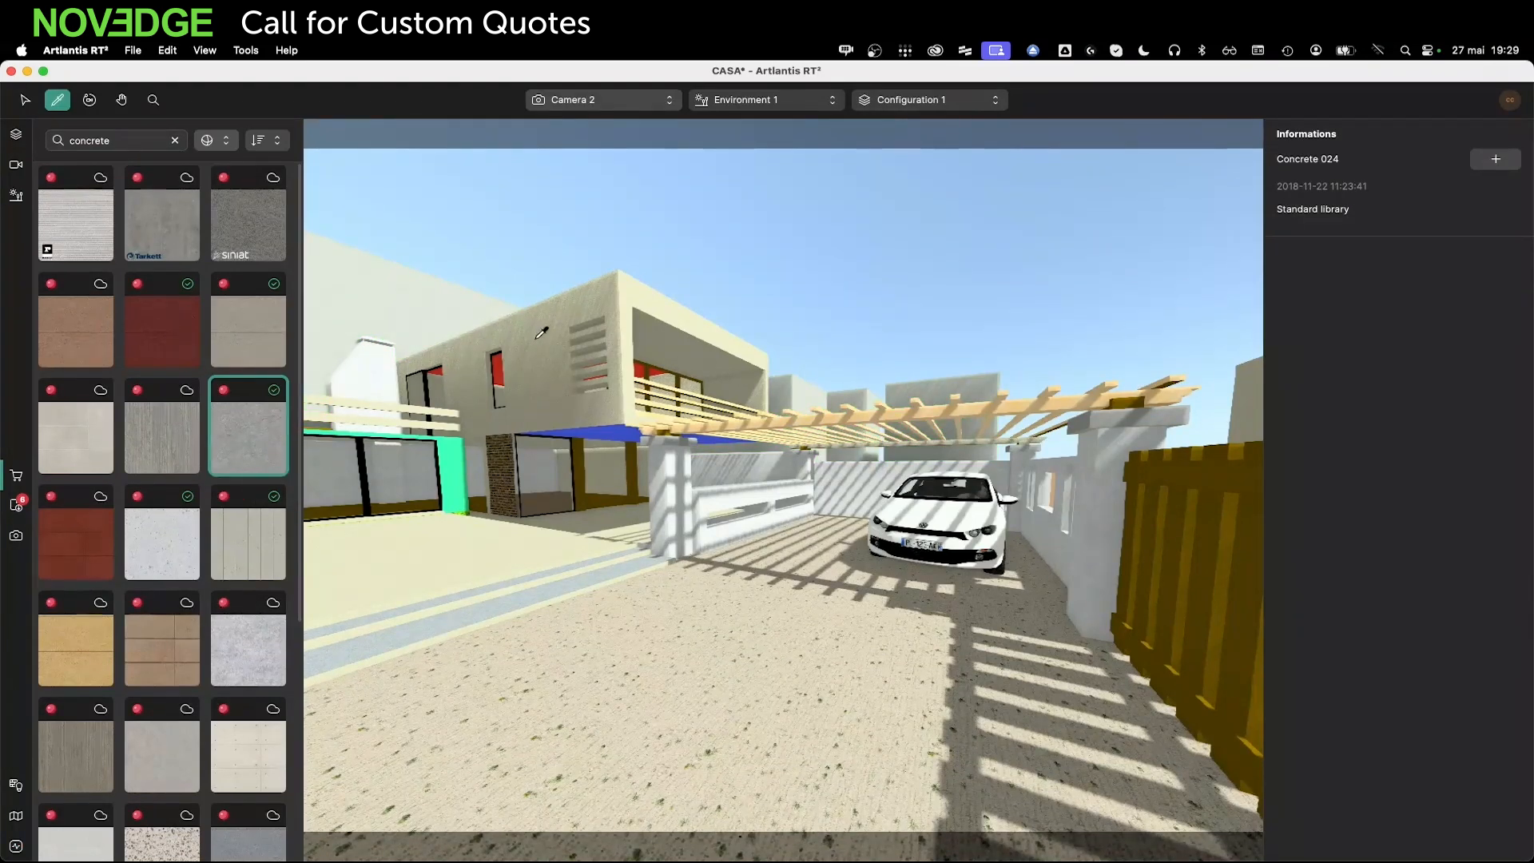
# Sample Coating 006 from the upper facade and apply it to the blue underside of the overhanging upper floor
pyautogui.click(541, 334)
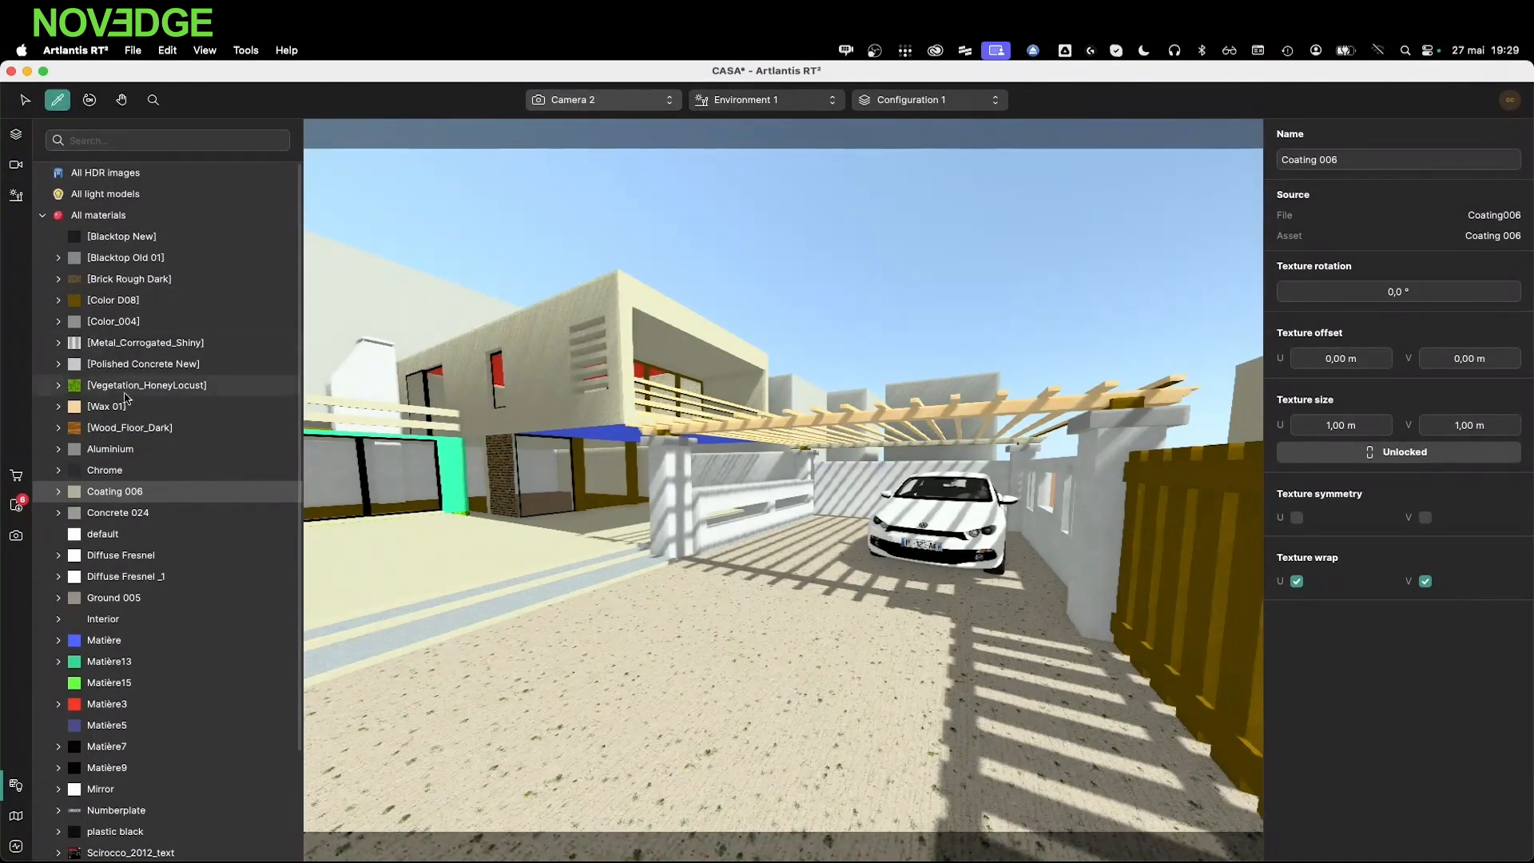
pyautogui.click(115, 491)
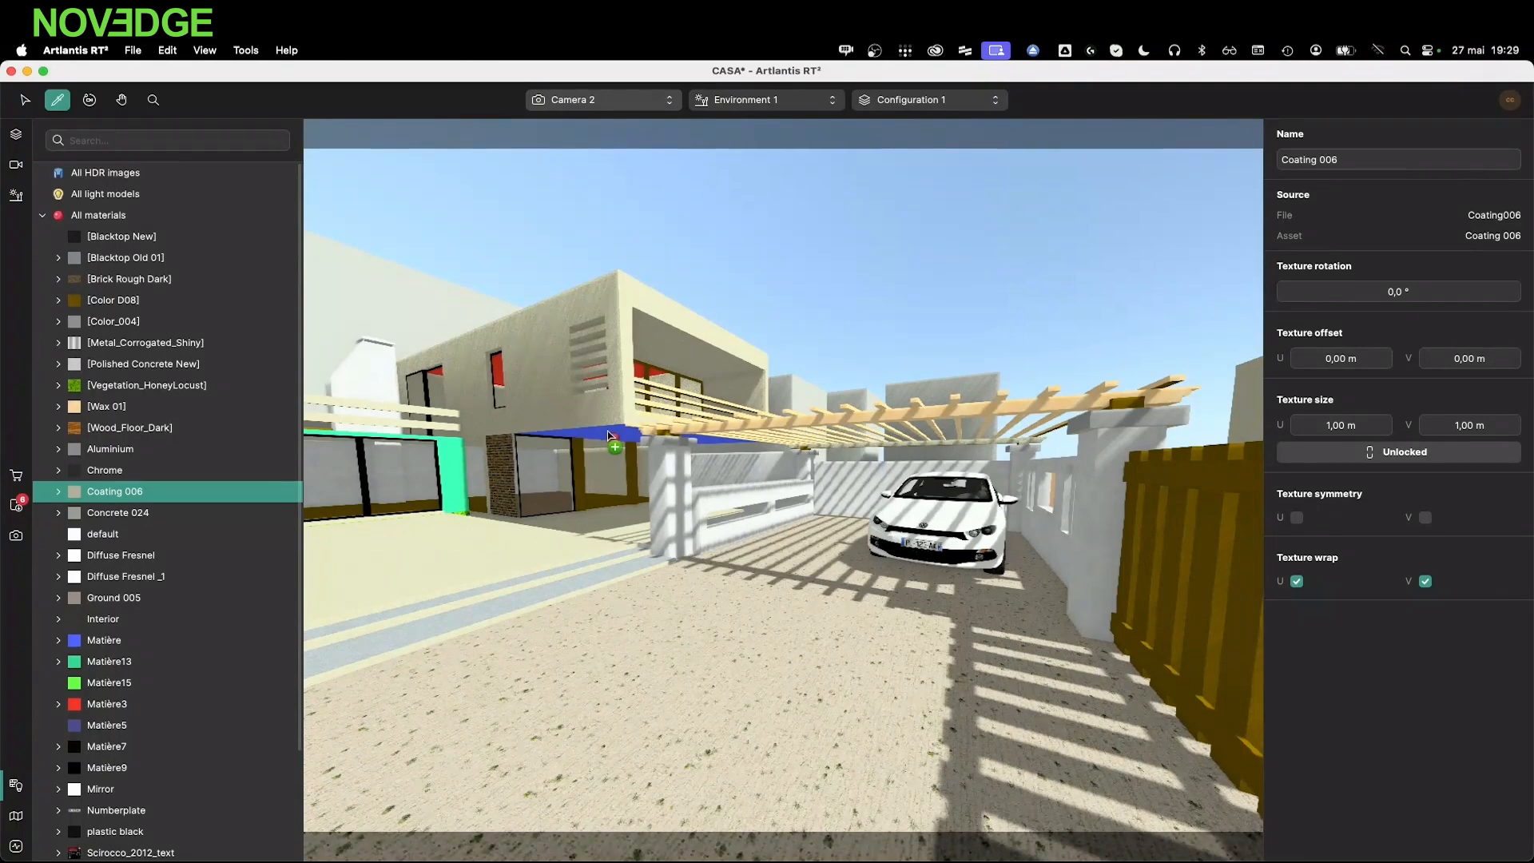
pyautogui.click(611, 438)
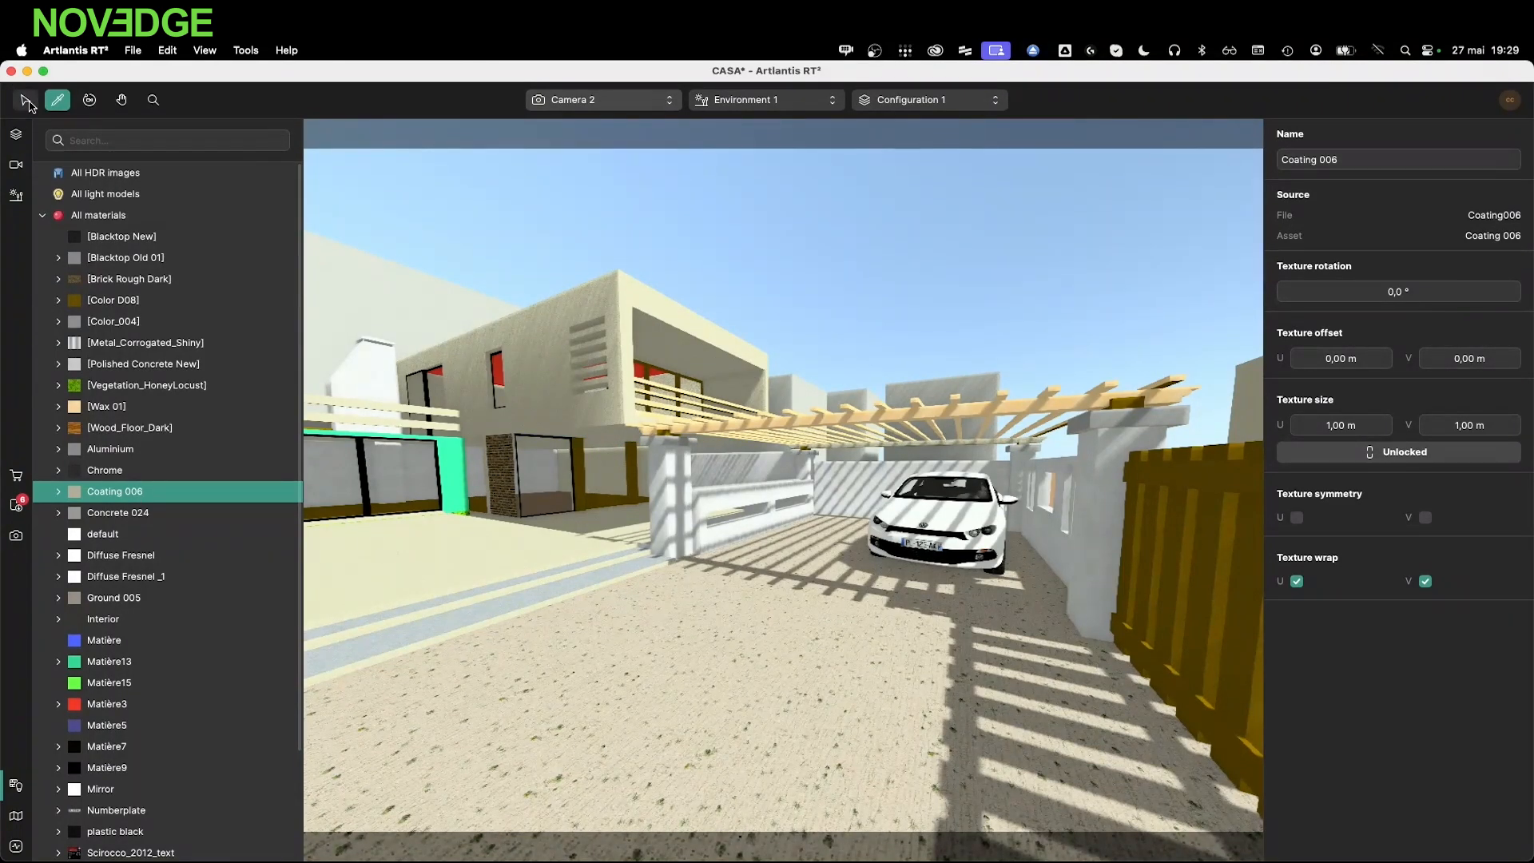
# Activate the free camera and bring it close to the ground-floor brick wall and glazing
pyautogui.click(26, 100)
pyautogui.click(16, 165)
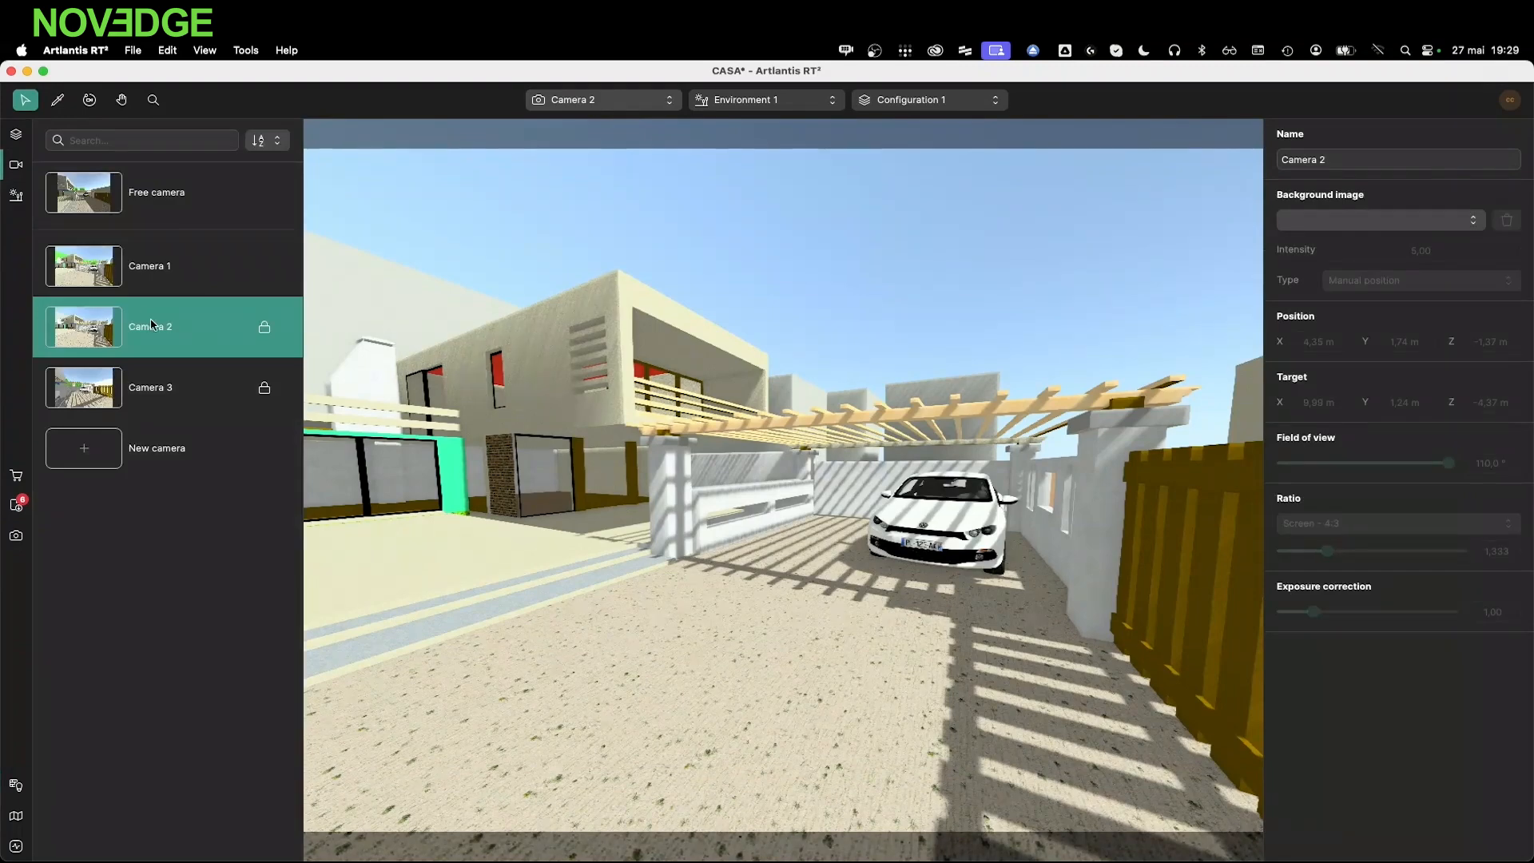
pyautogui.click(160, 200)
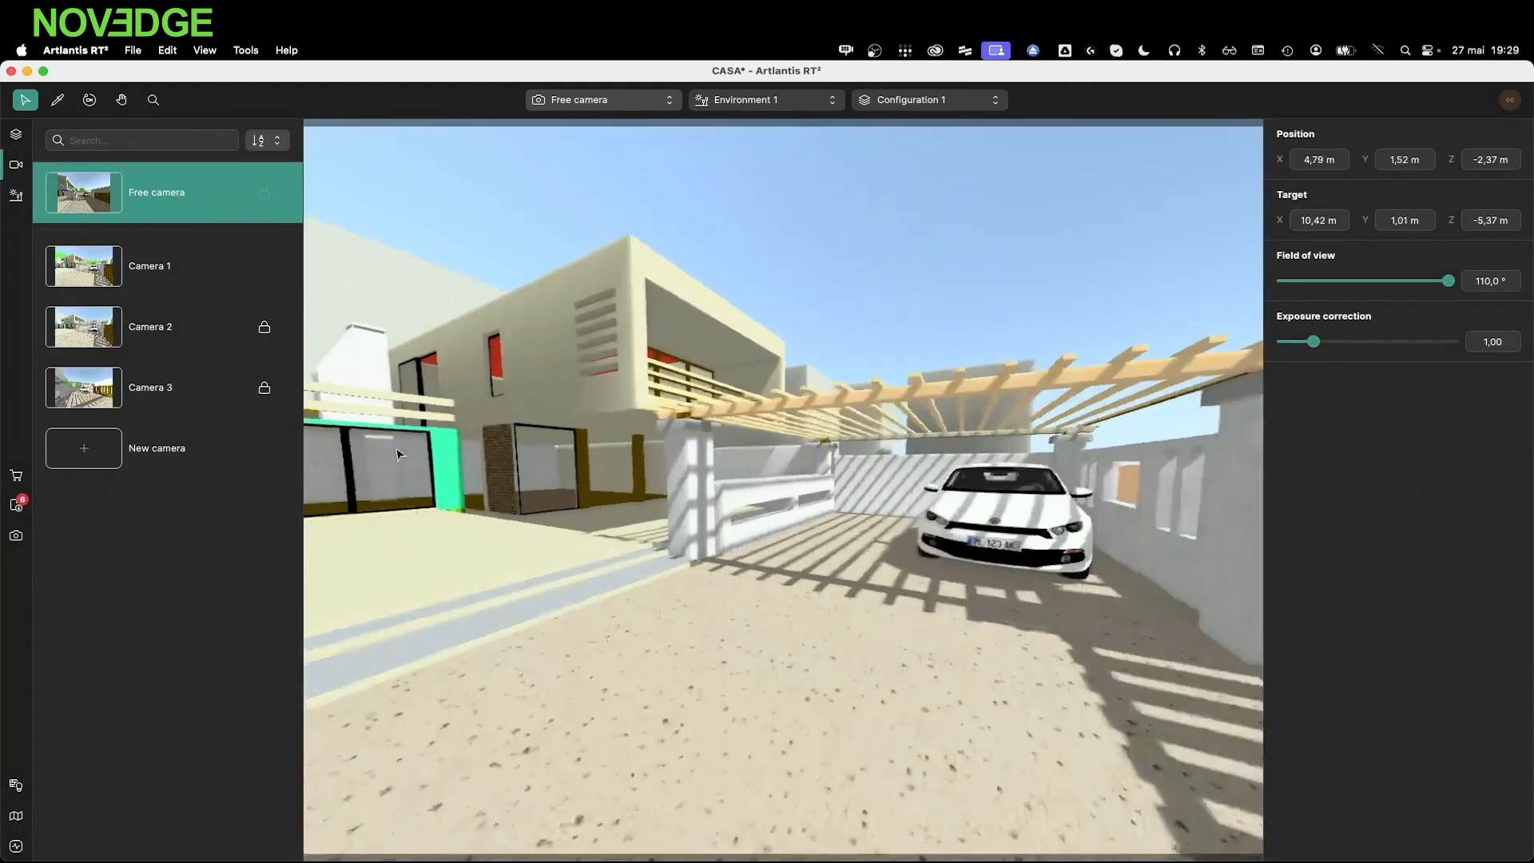
pyautogui.scroll(5, 400, 453)
pyautogui.moveTo(677, 613); pyautogui.dragTo(677, 495, button='right')
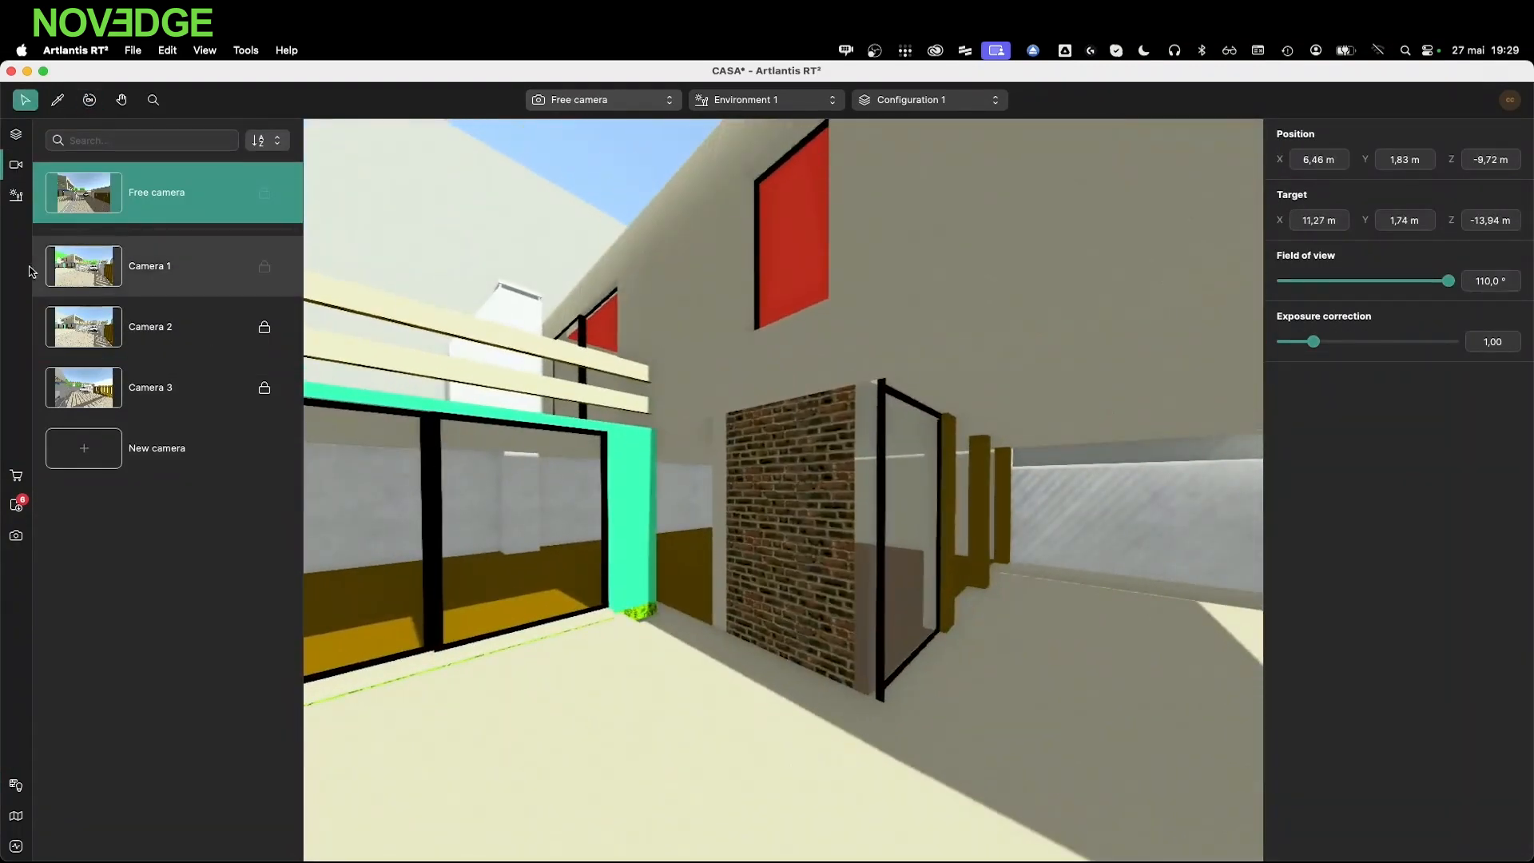
# Search the catalogue for "brick" and apply BrickWall 011 to the turquoise glazed-door surround and BrickWall 010 to the ground-floor brick wall
pyautogui.click(19, 506)
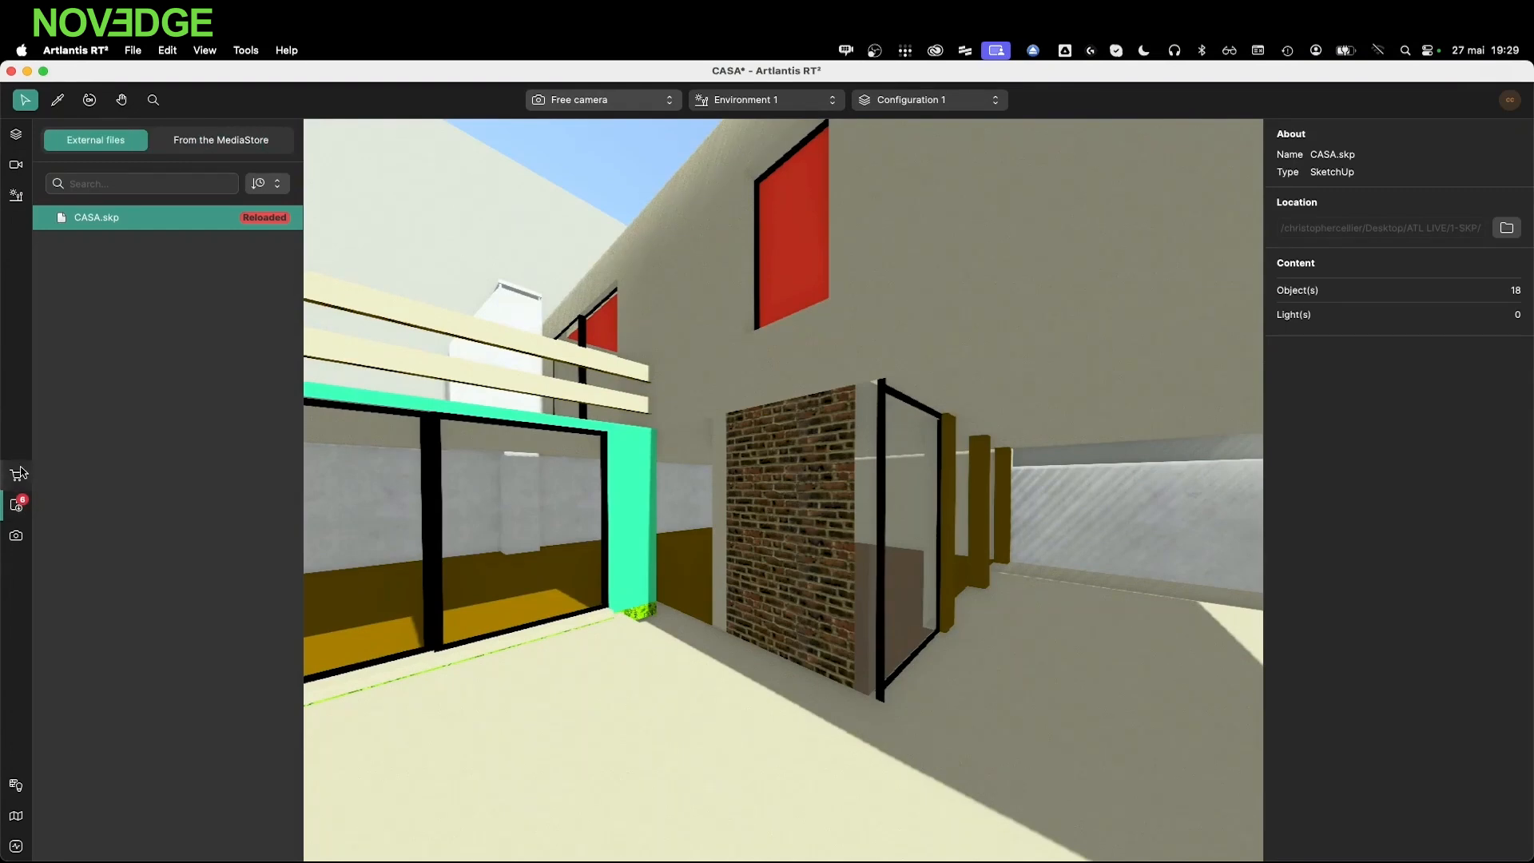
pyautogui.click(18, 475)
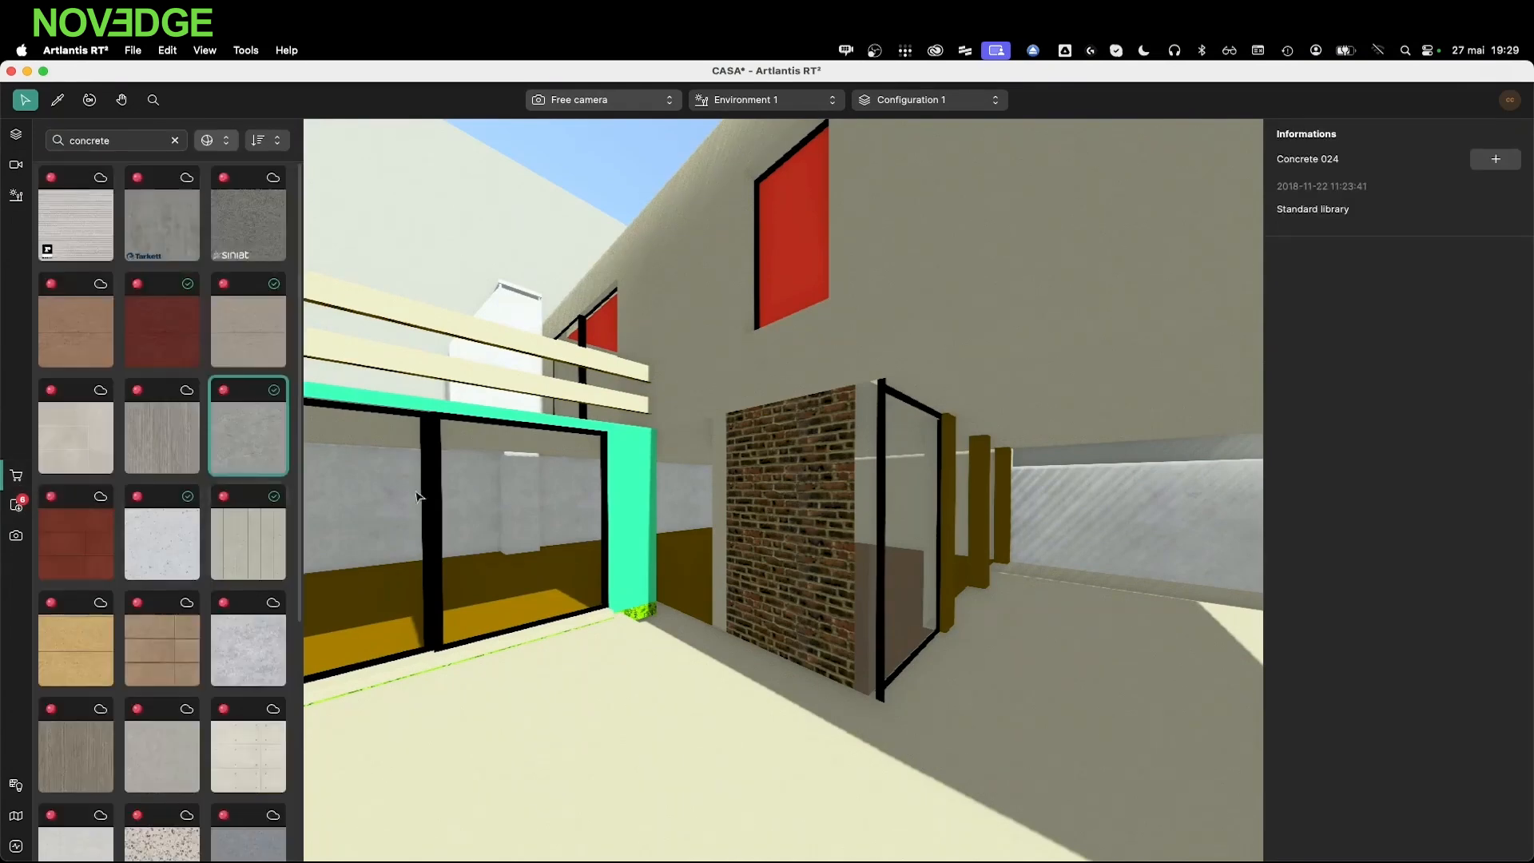
pyautogui.click(175, 141)
pyautogui.write('brick')
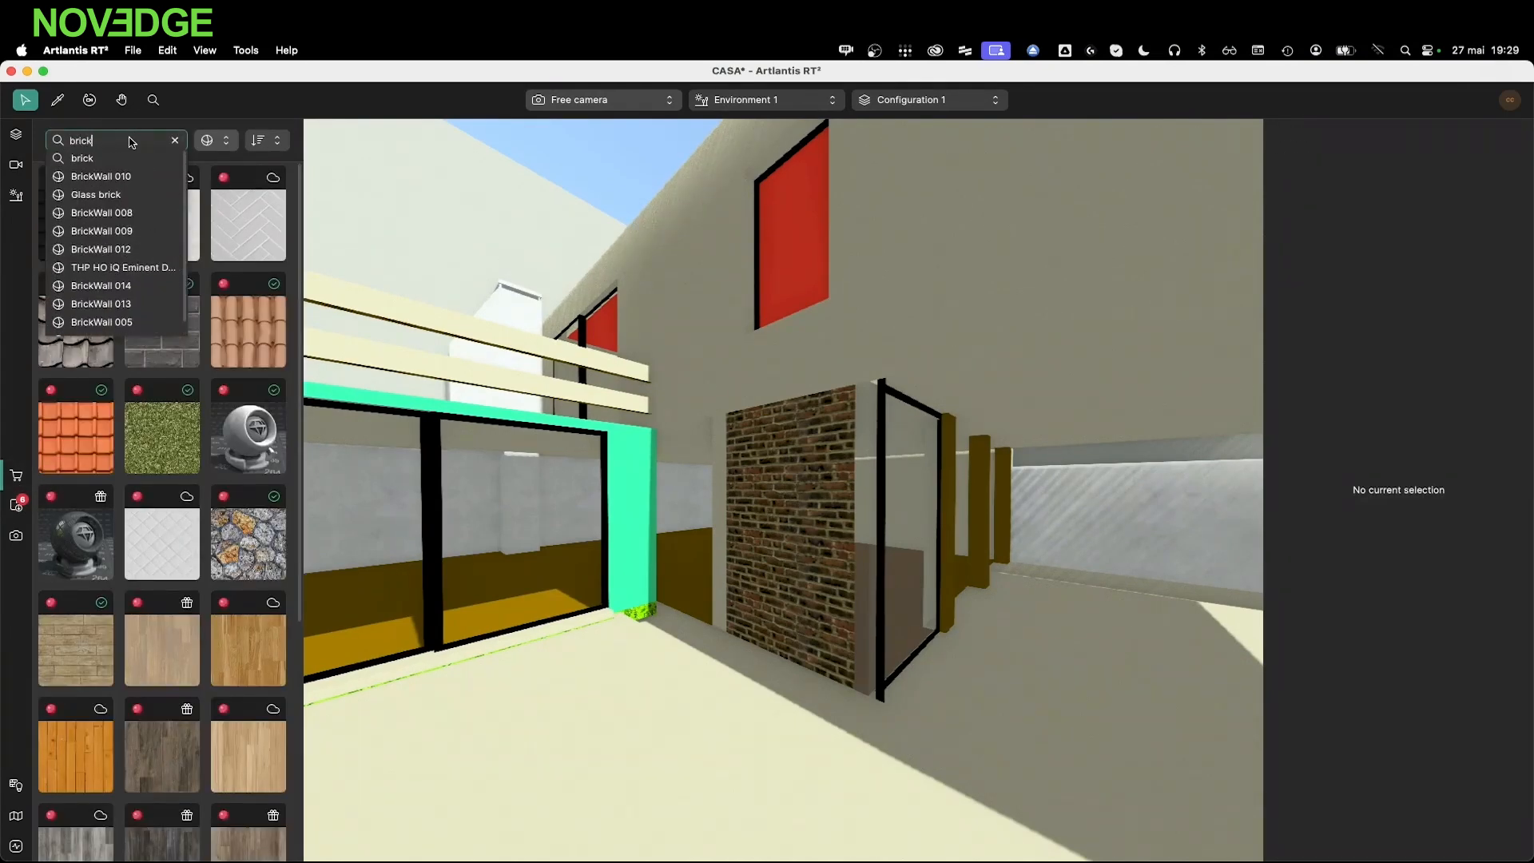
pyautogui.press('Return')
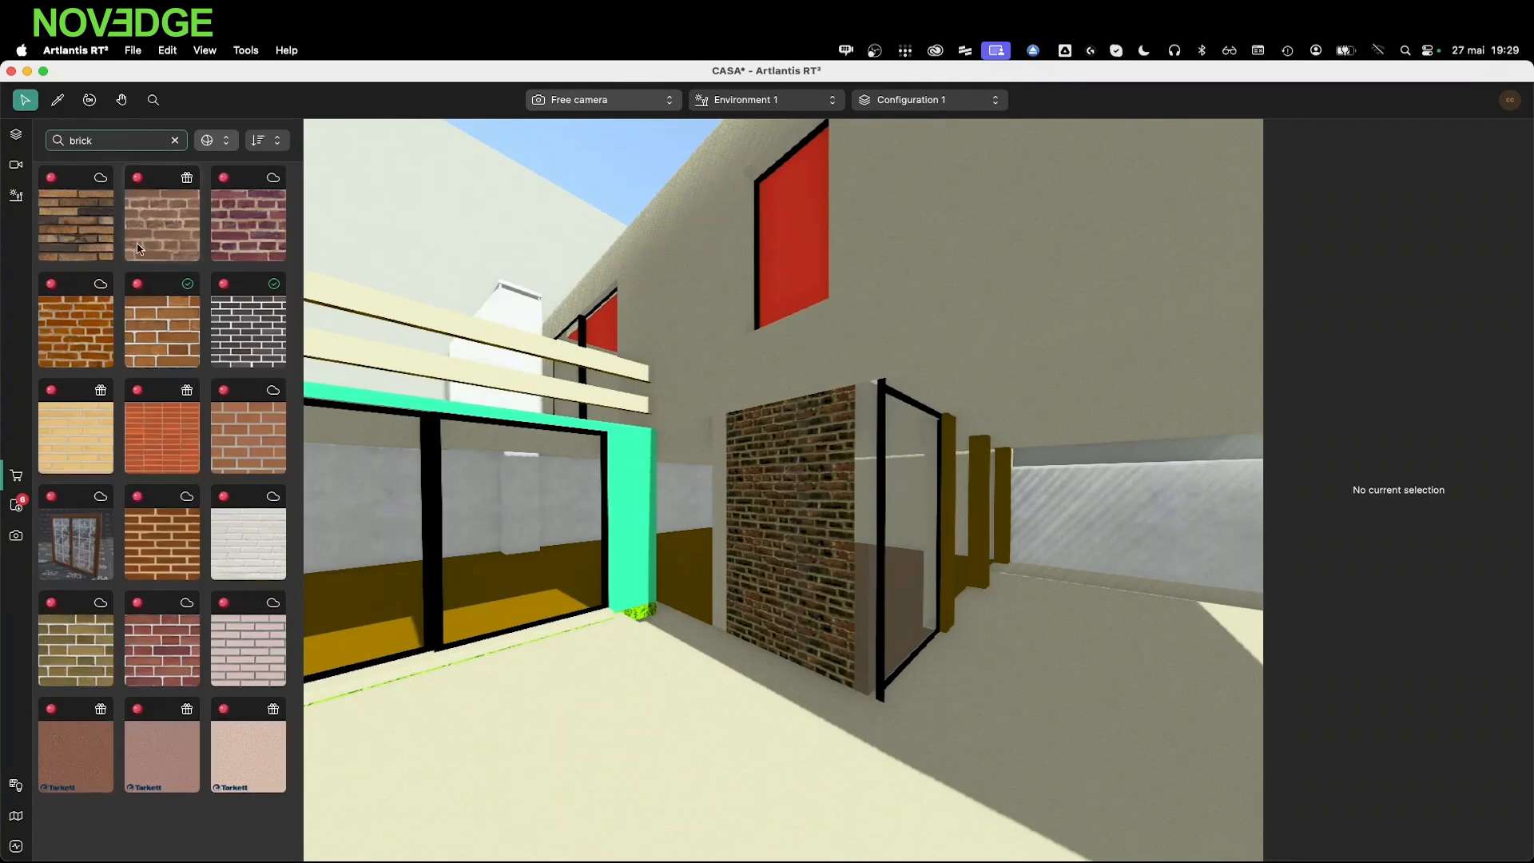
pyautogui.click(244, 342)
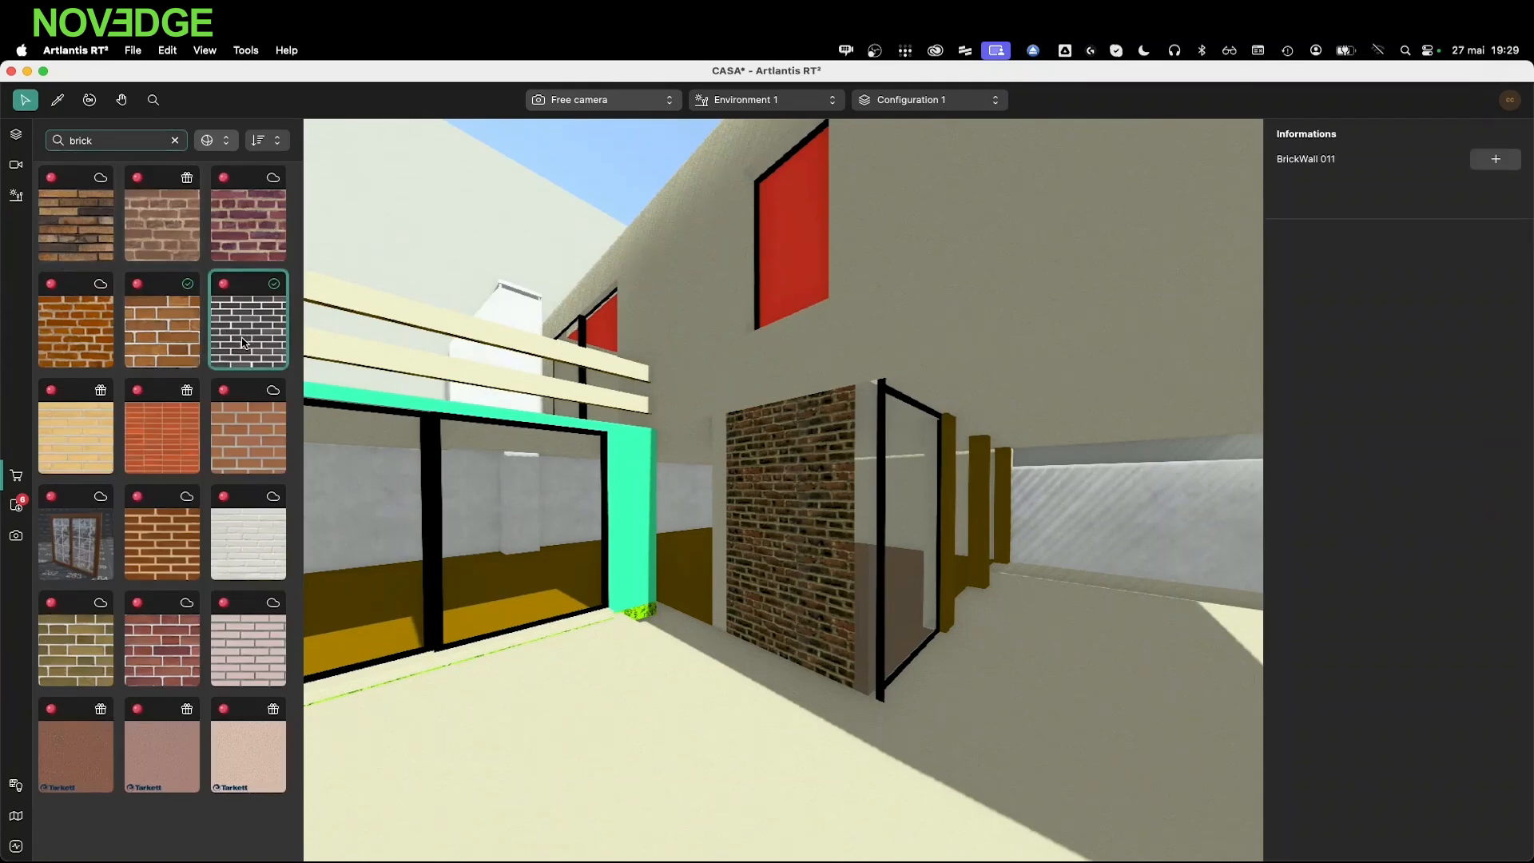
pyautogui.moveTo(244, 342); pyautogui.dragTo(621, 507)
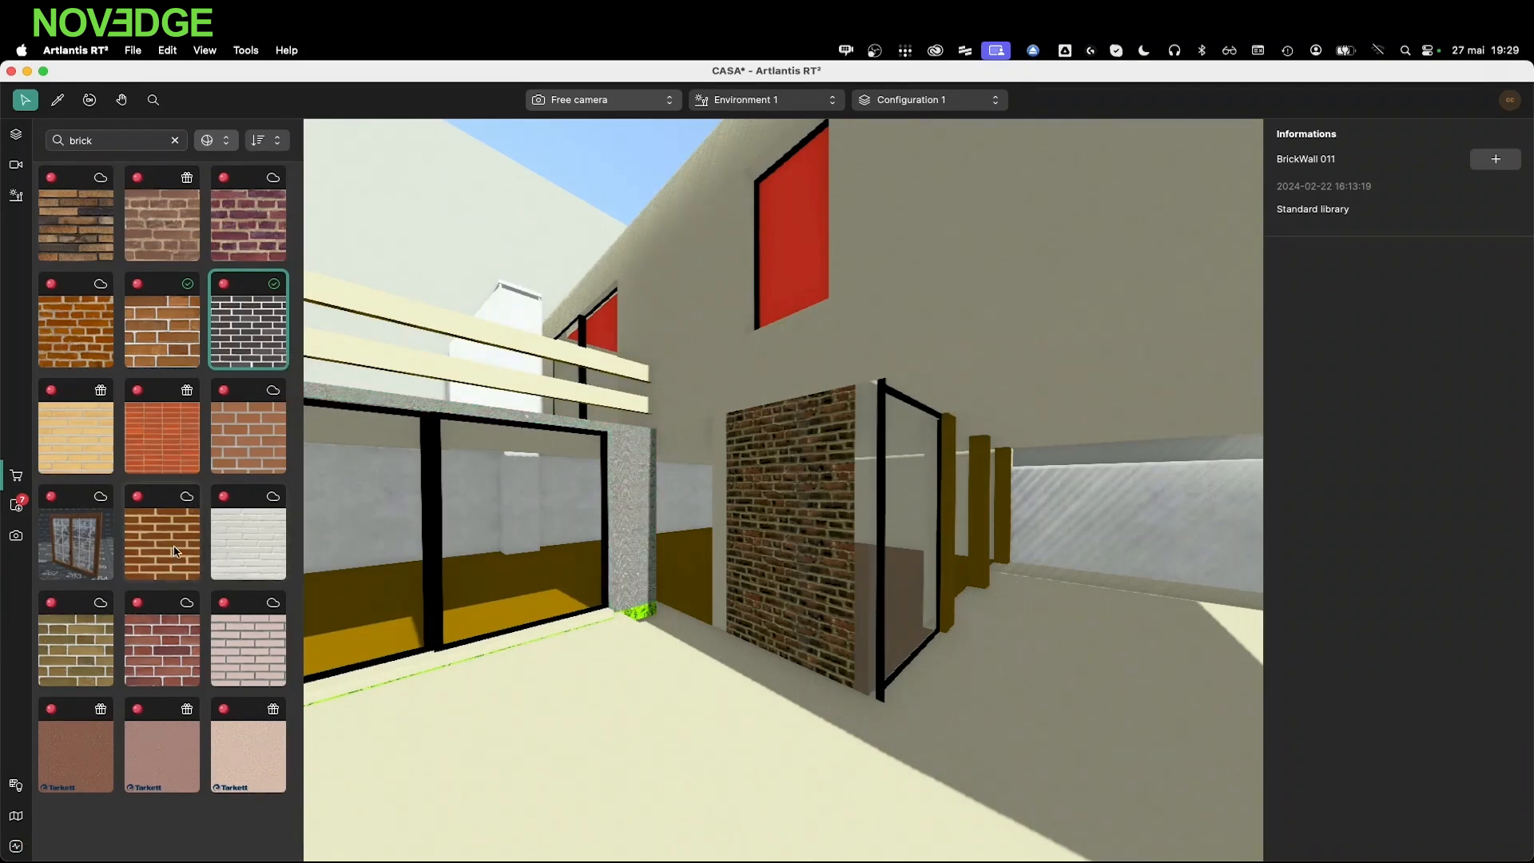
pyautogui.moveTo(176, 543); pyautogui.dragTo(751, 524)
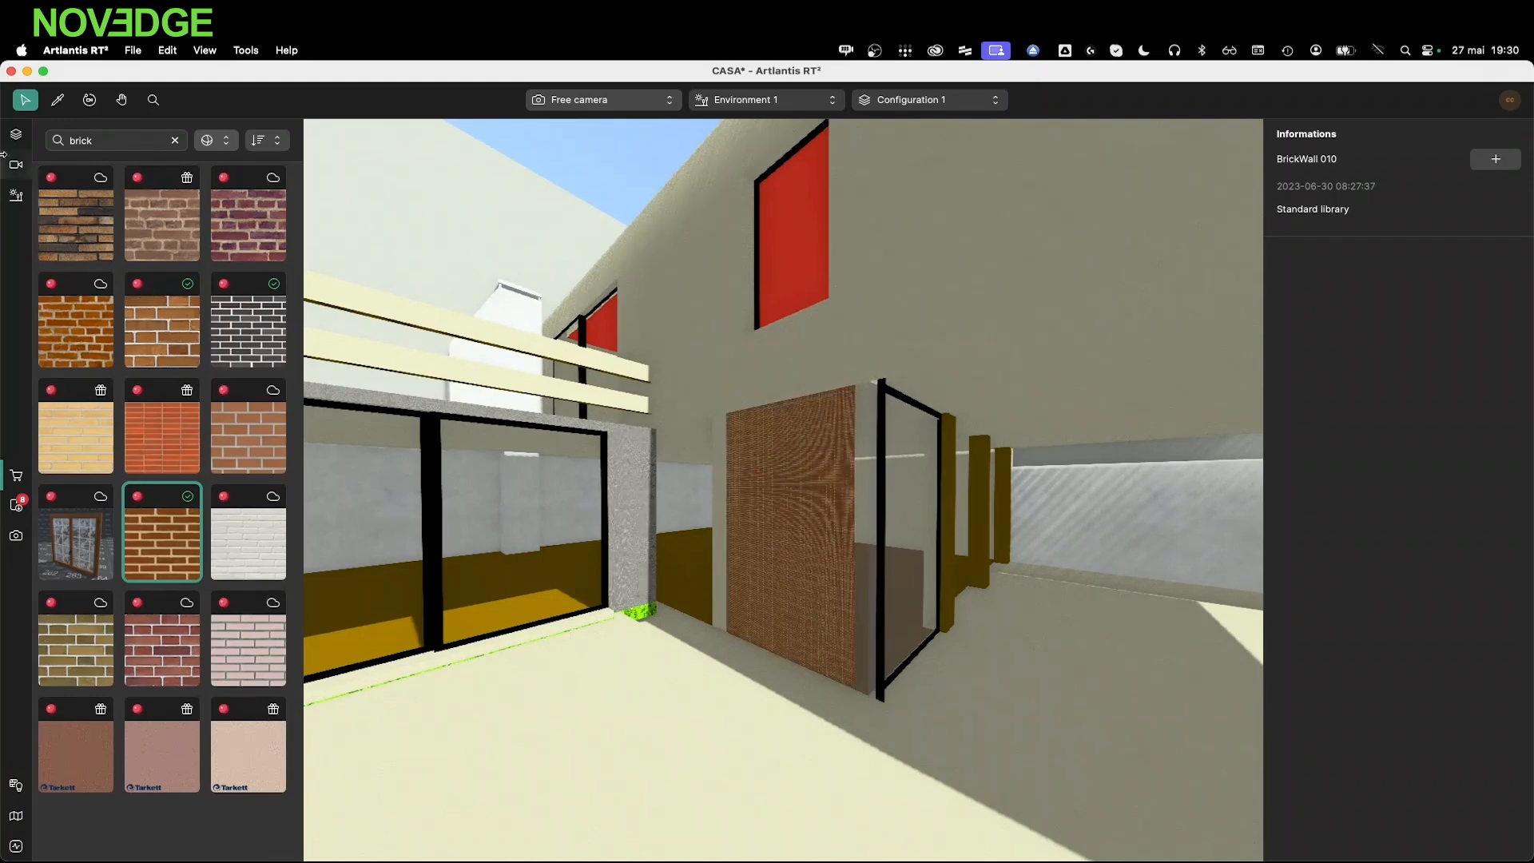
# Sample Brick 011 from the glazed-door surround, lock its texture proportions and set the texture size to 2,50 m
pyautogui.click(57, 99)
pyautogui.click(630, 474)
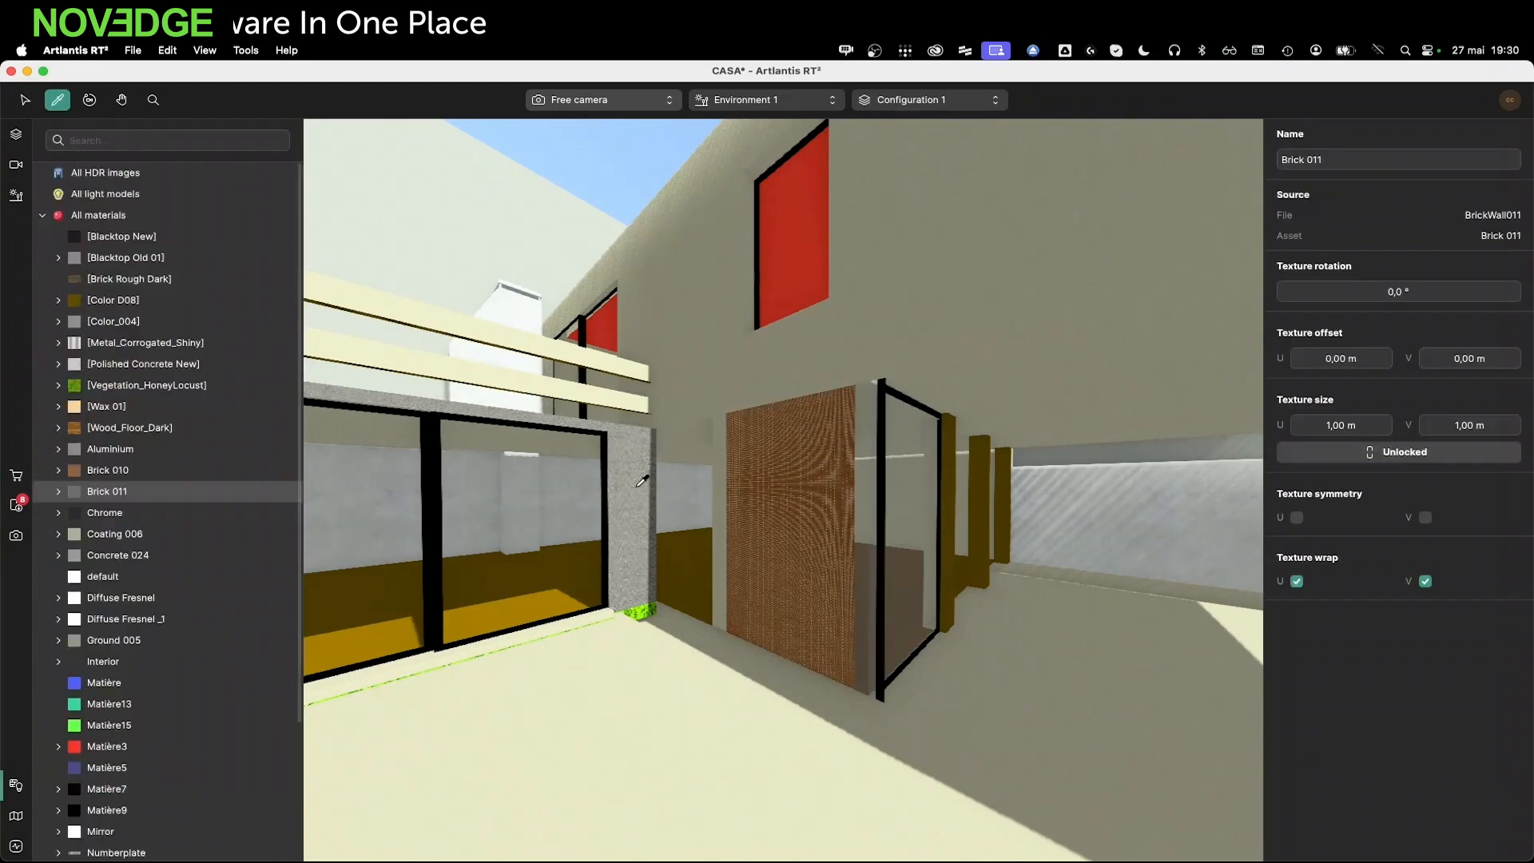
pyautogui.click(1321, 454)
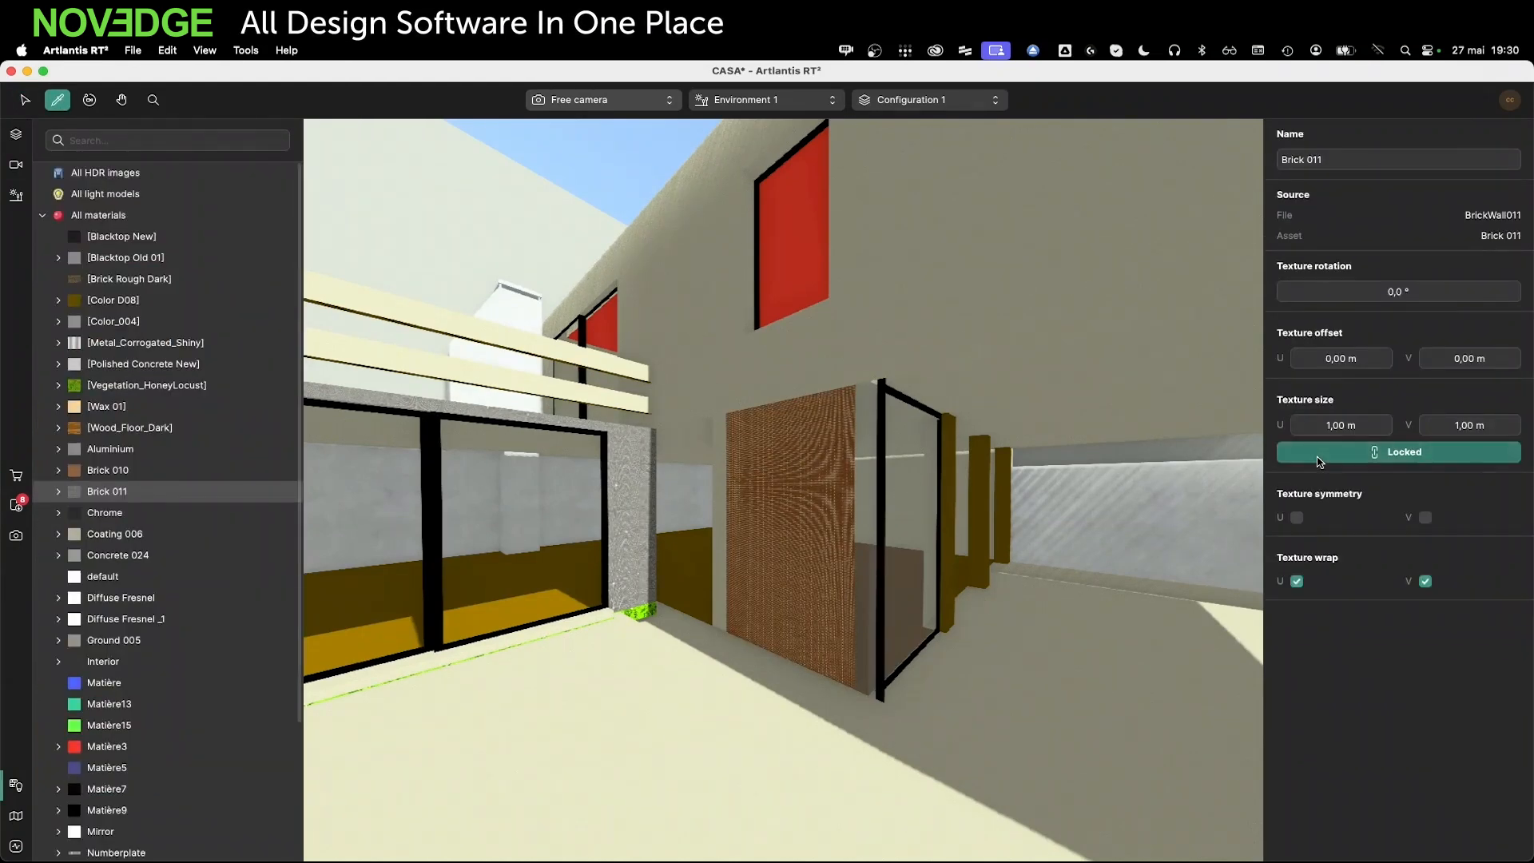
pyautogui.doubleClick(1341, 425)
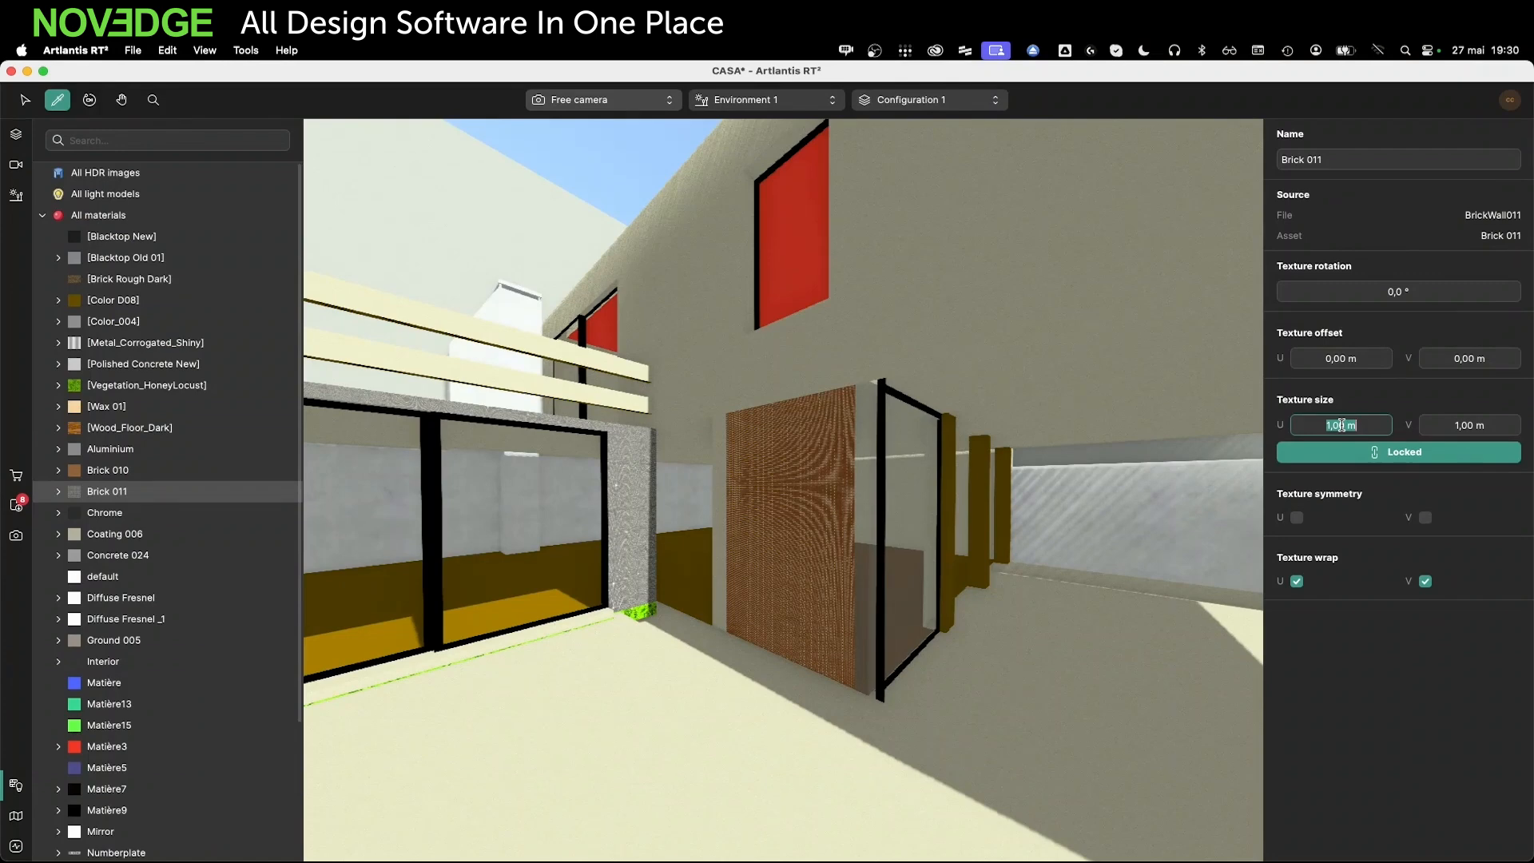
pyautogui.write('2')
pyautogui.write(',50')
pyautogui.press('Tab')
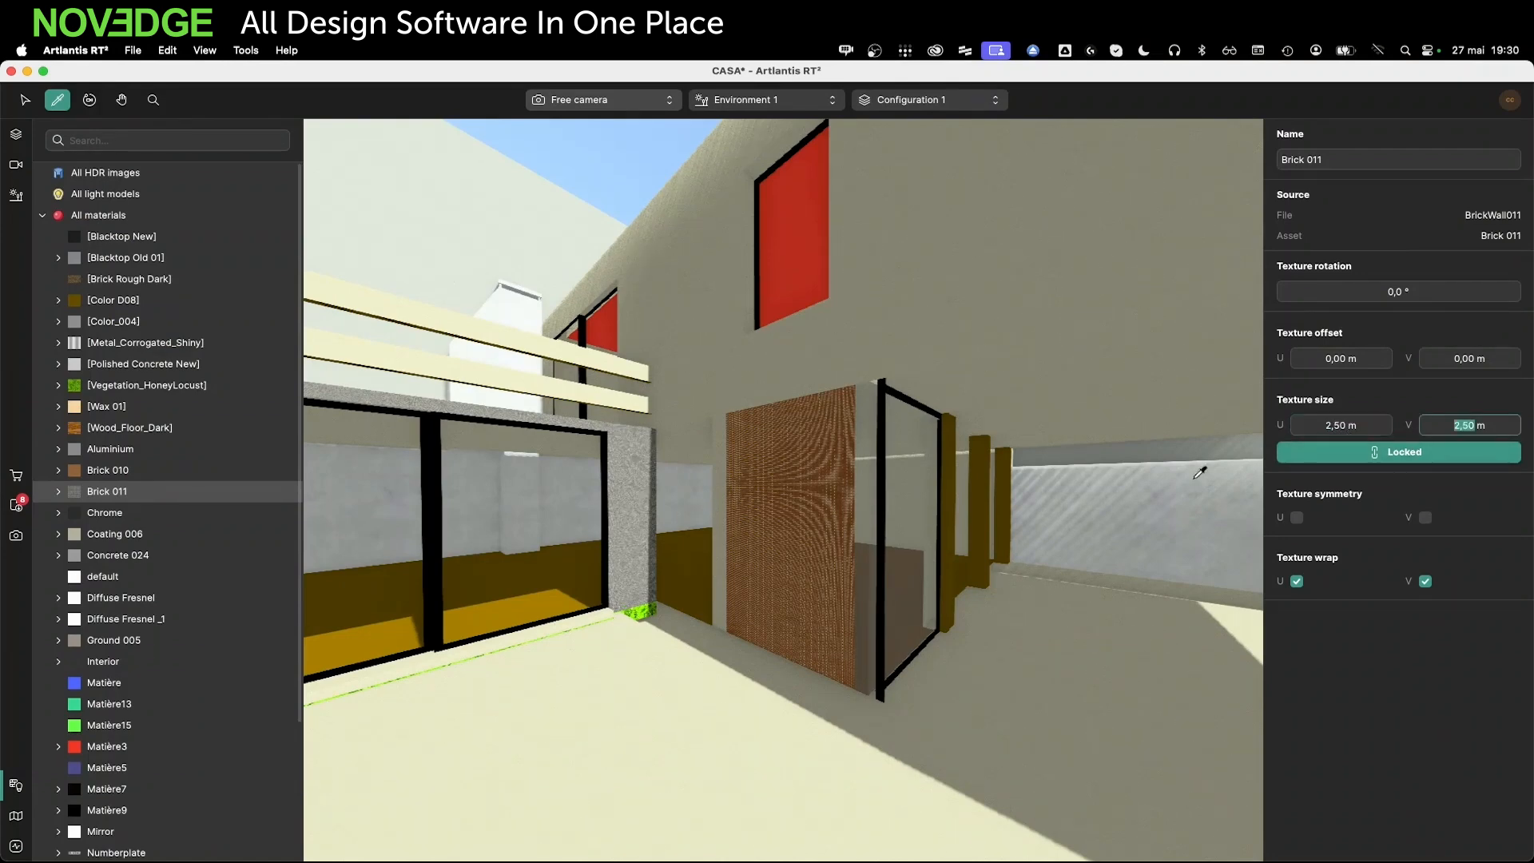
# Set the texture size of Brick 011 on the glazed-door surround to 100 m
pyautogui.scroll(14, 1335, 430)
pyautogui.scroll(20, 1335, 429)
pyautogui.moveTo(1363, 426); pyautogui.dragTo(1244, 407)
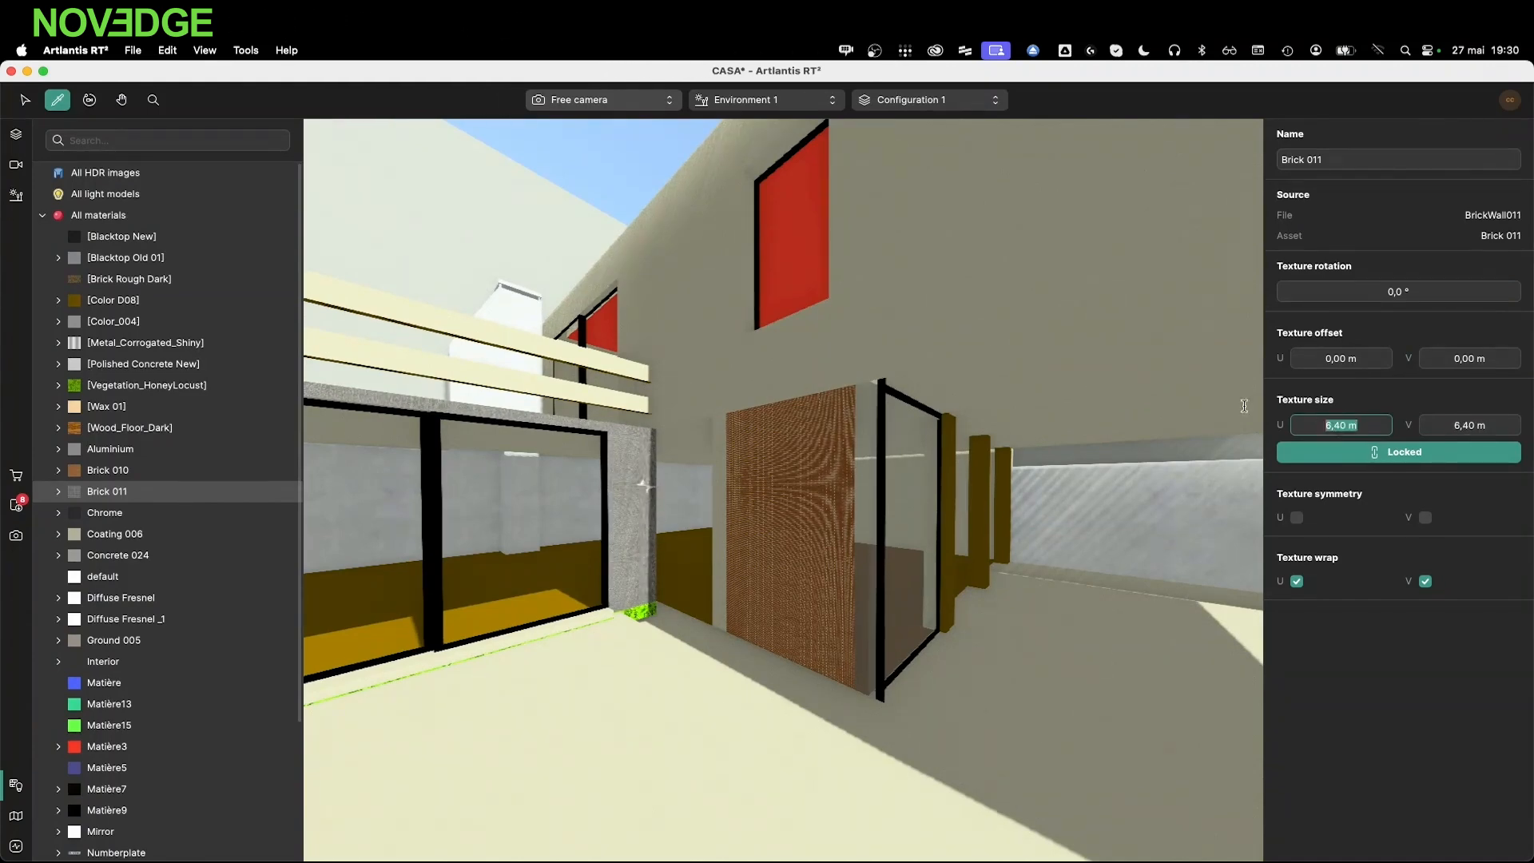
pyautogui.write('100')
pyautogui.press('Tab')
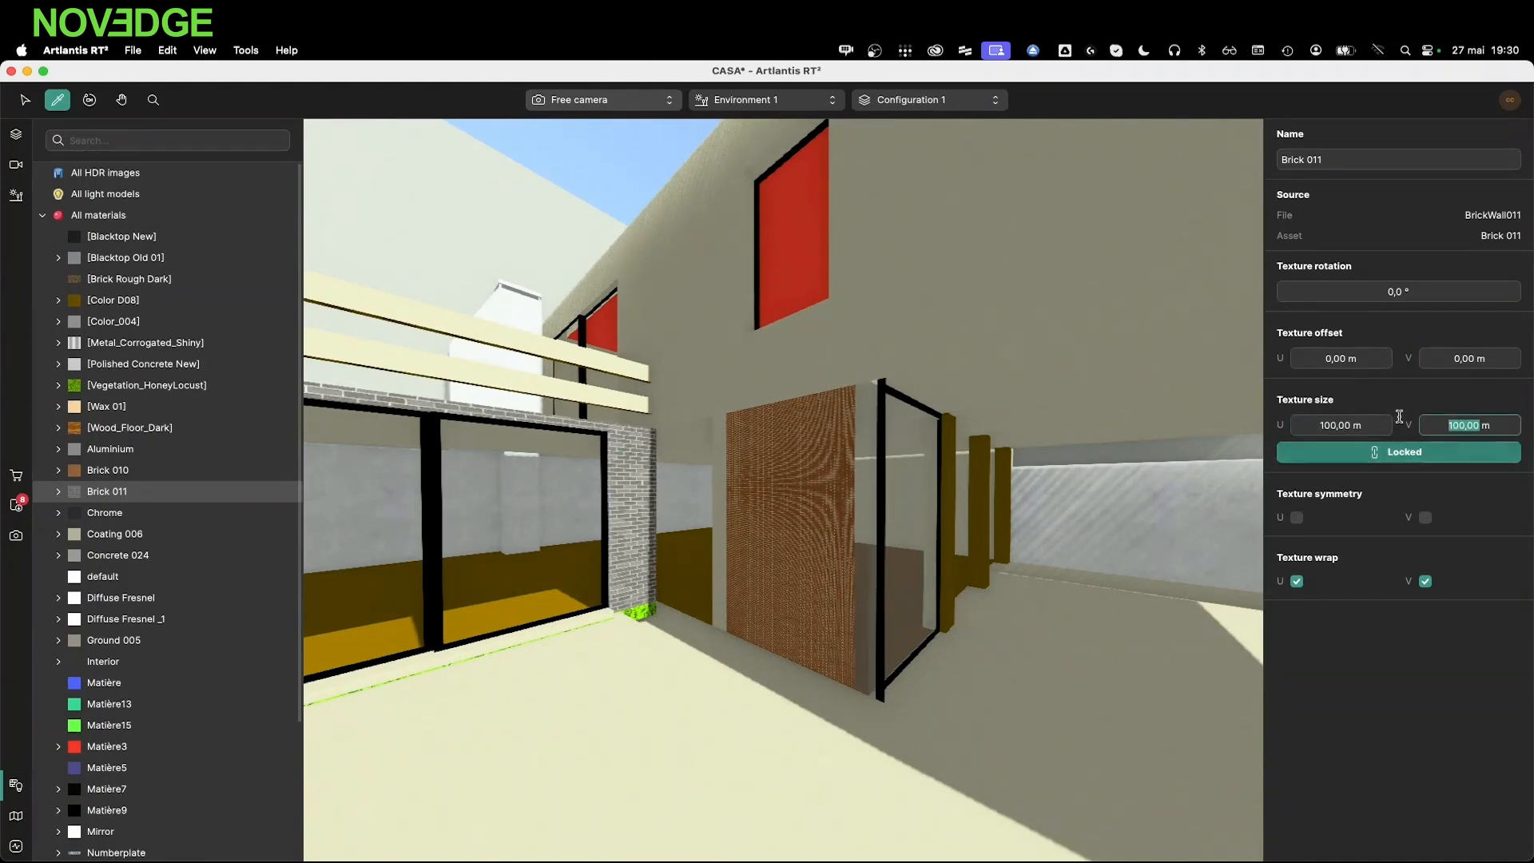
# Sample Brick 010 from the ground-floor brick wall and try texture sizes of 50 m and 10 m
pyautogui.click(765, 529)
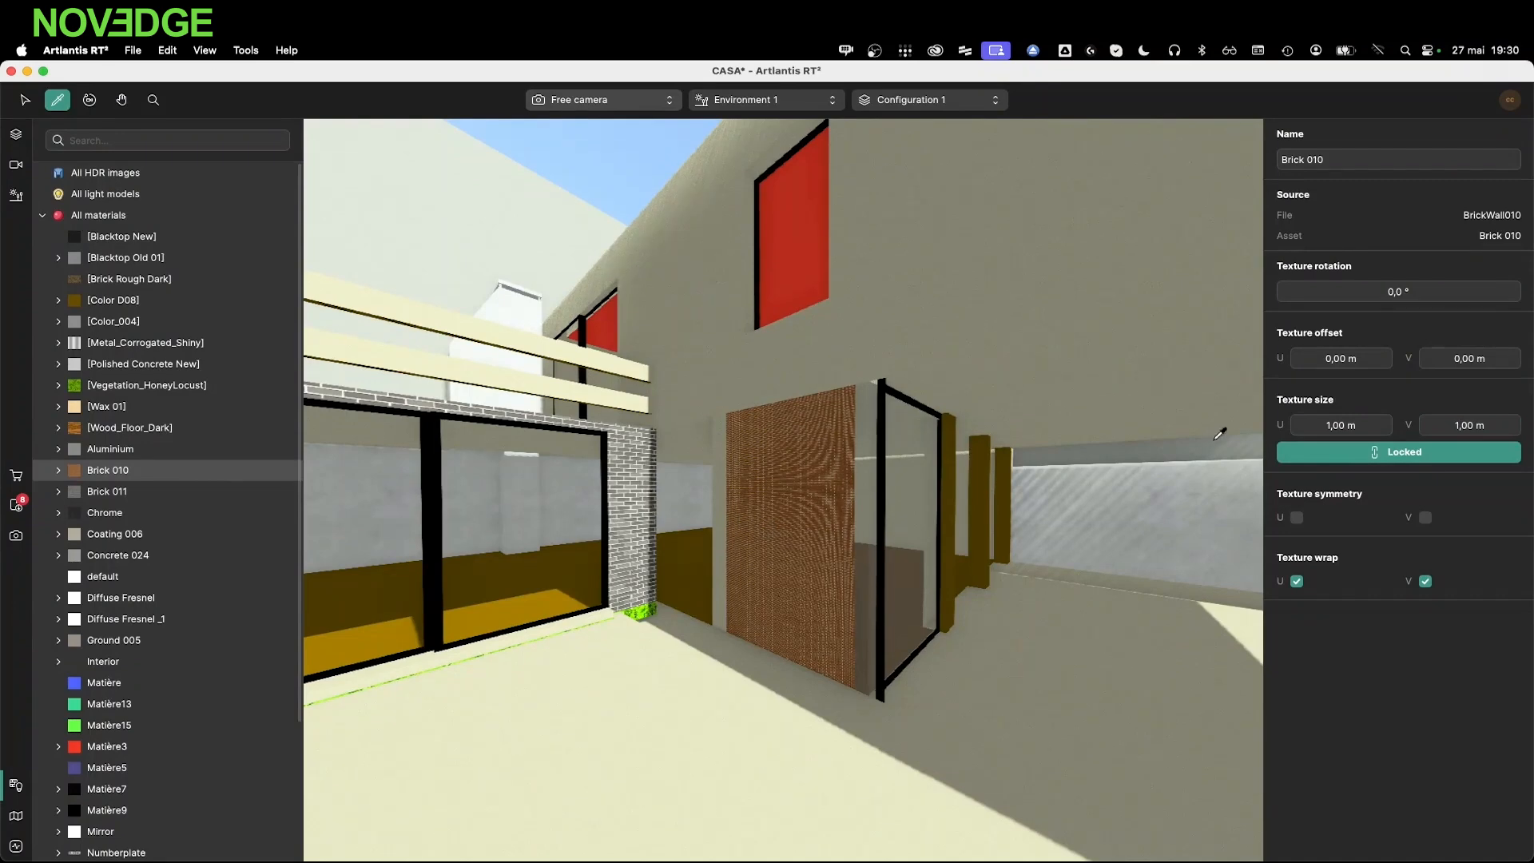
pyautogui.click(1301, 425)
pyautogui.press('super+a')
pyautogui.write('50')
pyautogui.press('Tab')
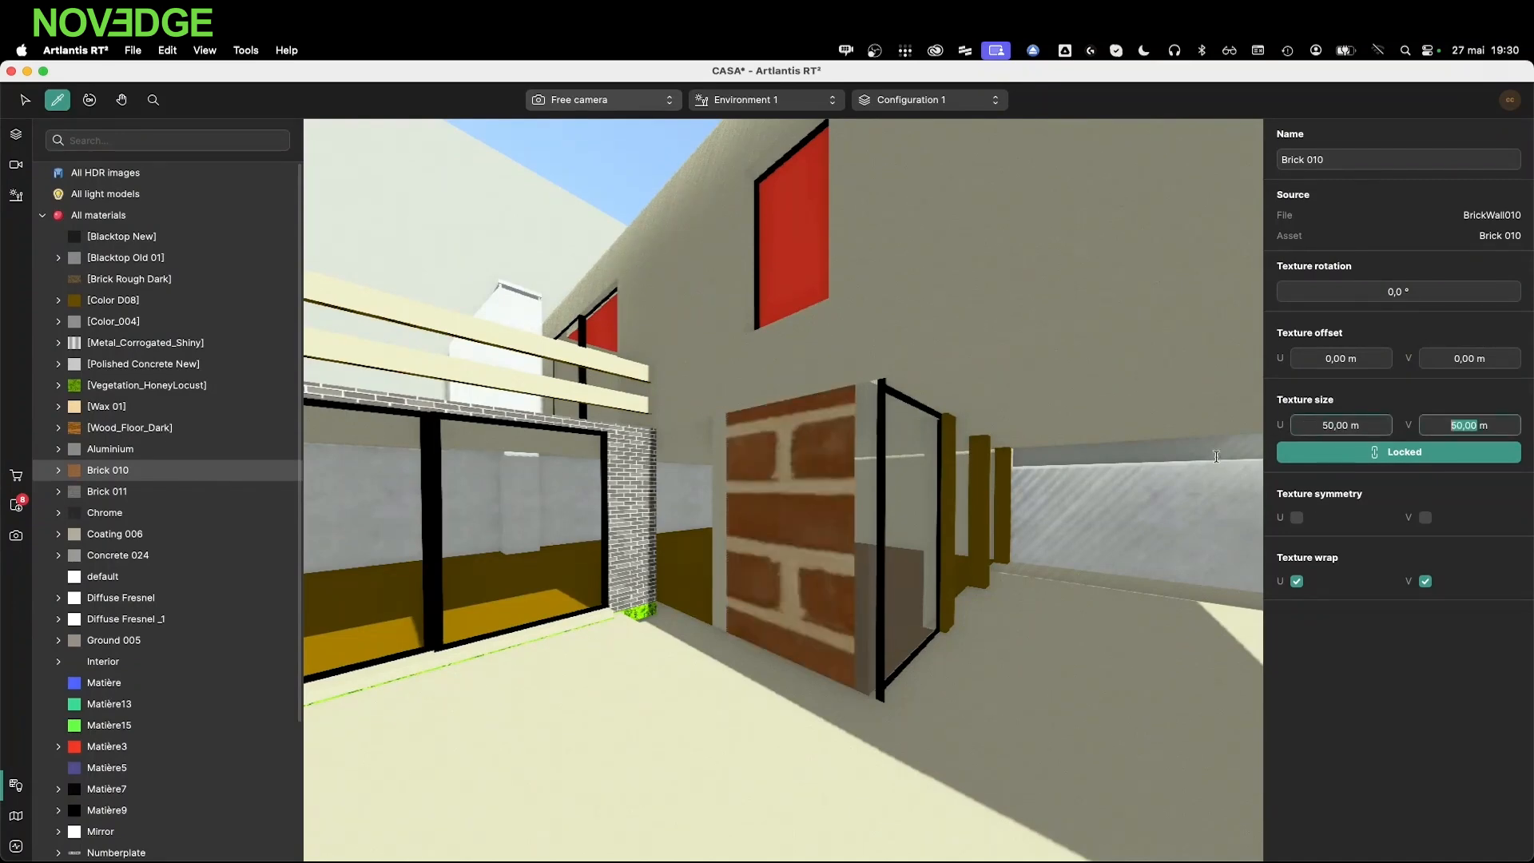
pyautogui.click(1336, 425)
pyautogui.press('super+a')
pyautogui.write('10')
pyautogui.press('Tab')
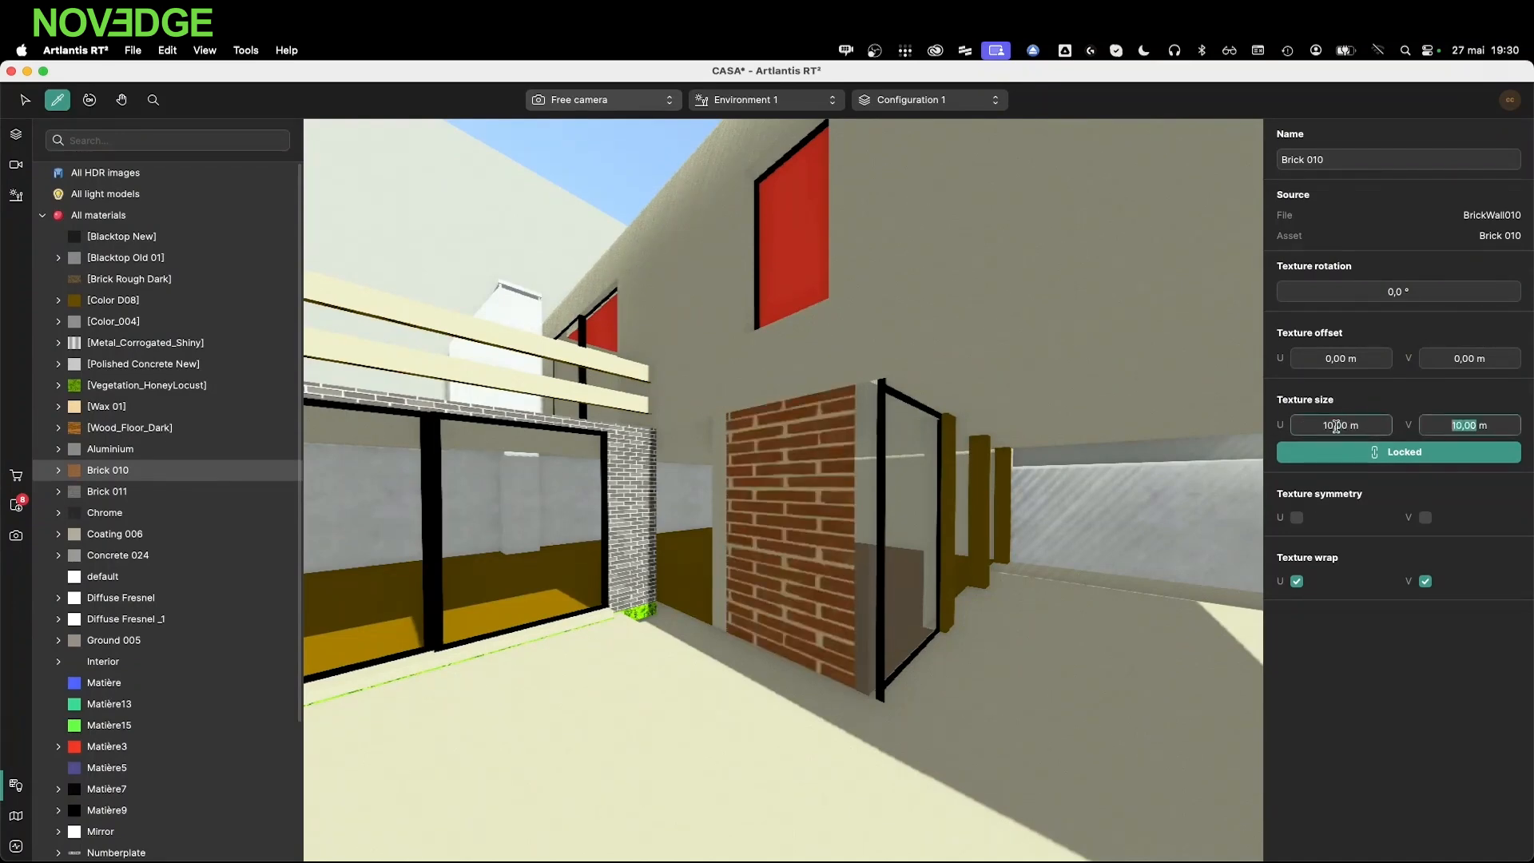
# Set the texture size of Brick 010 on the ground-floor wall to 2,50 m
pyautogui.doubleClick(1336, 425)
pyautogui.press('super+a')
pyautogui.write('2,5')
pyautogui.press('Tab')
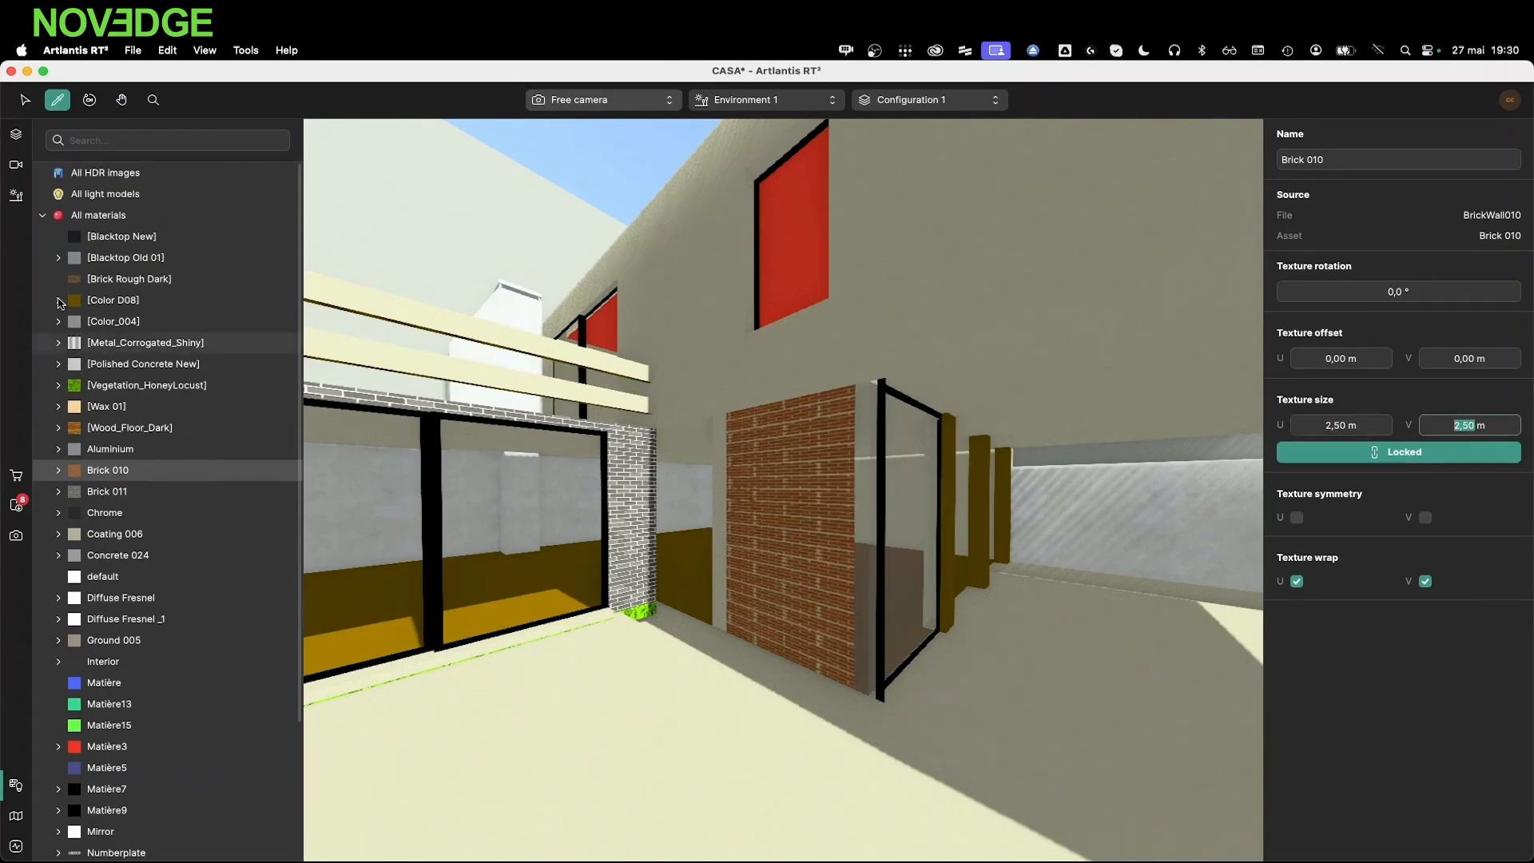
# Sample Coating 006 from the wall inside the upper-floor window and apply it to the red ceiling there
pyautogui.moveTo(826, 459); pyautogui.dragTo(883, 692, button='middle')
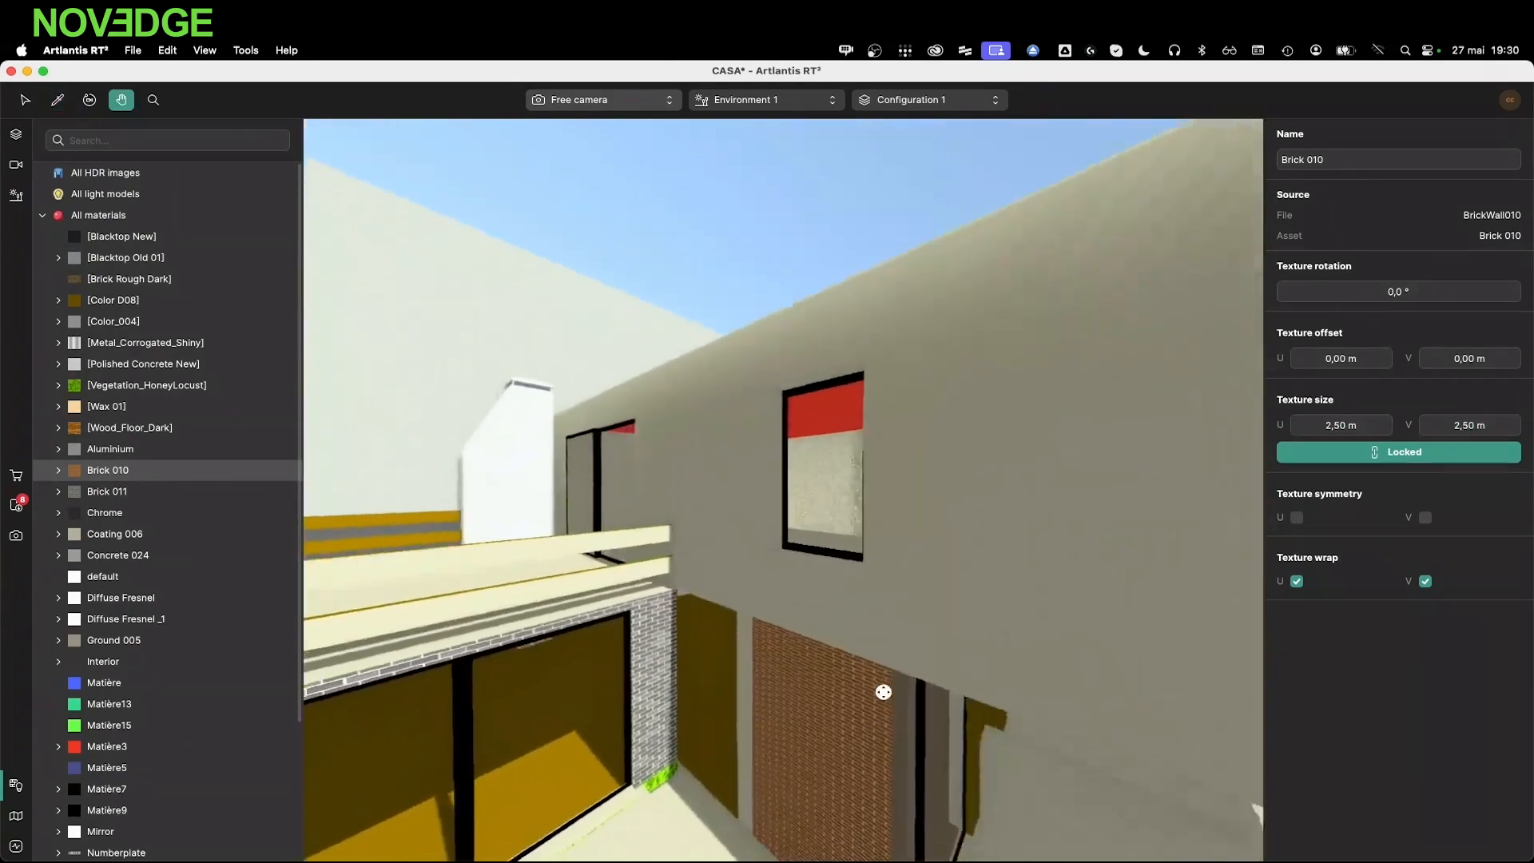
pyautogui.scroll(10, 856, 399)
pyautogui.moveTo(862, 451); pyautogui.dragTo(780, 390, button='middle')
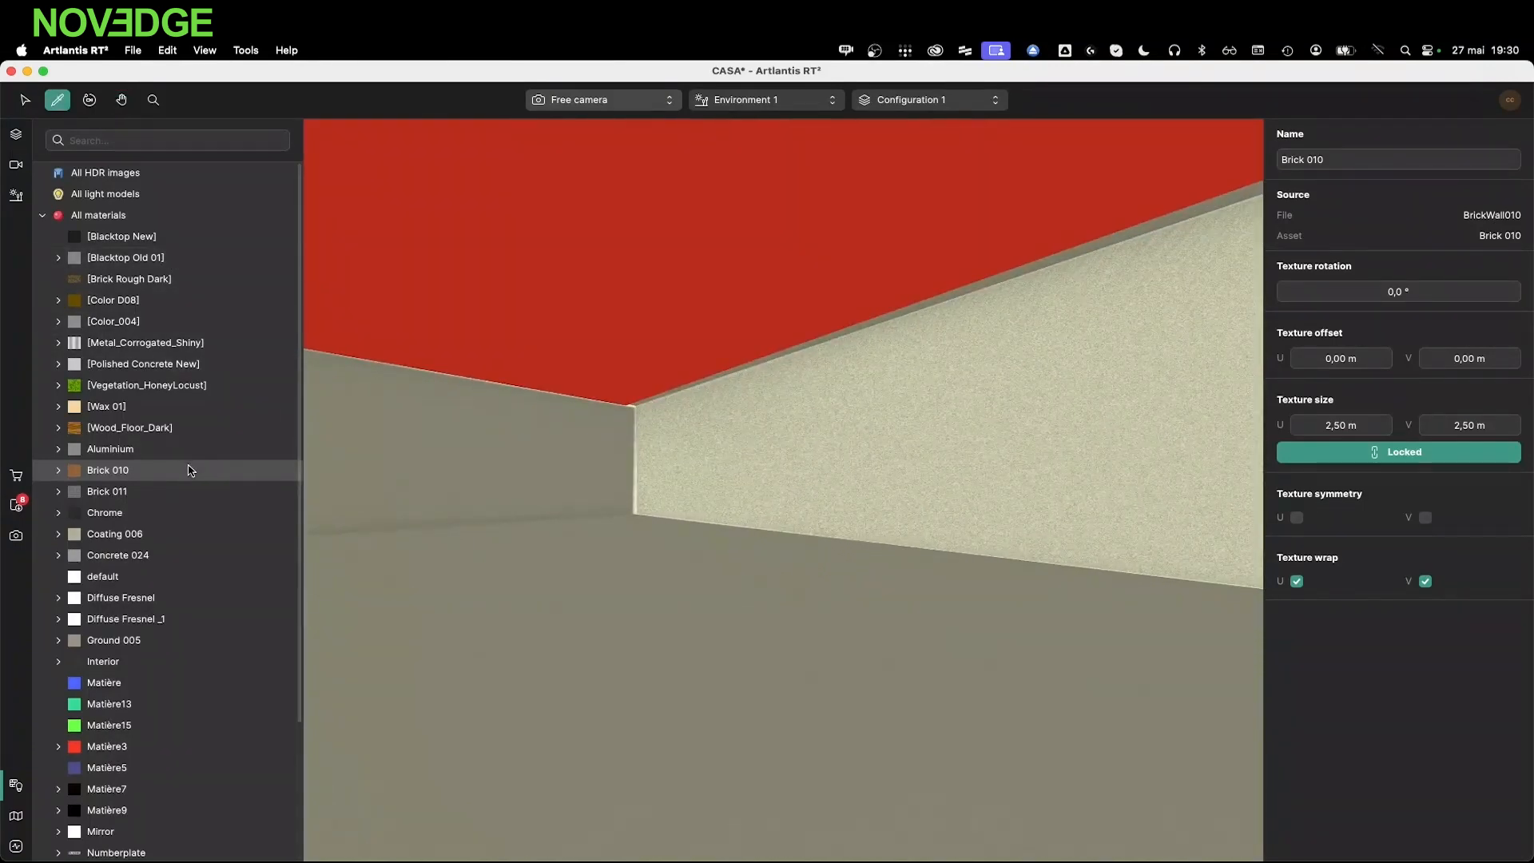
pyautogui.click(782, 439)
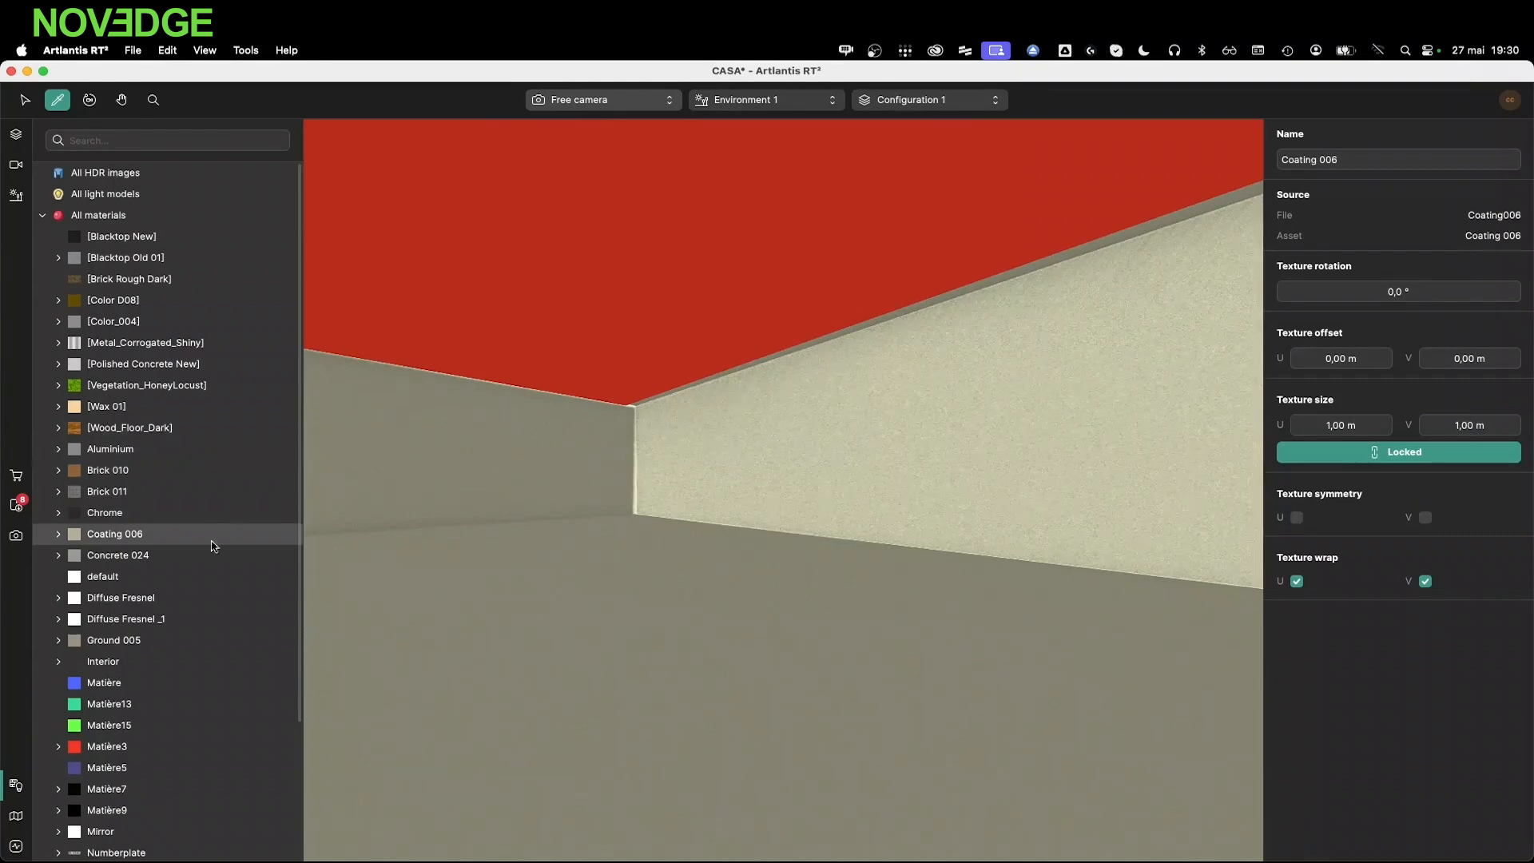
pyautogui.moveTo(170, 536); pyautogui.dragTo(503, 256)
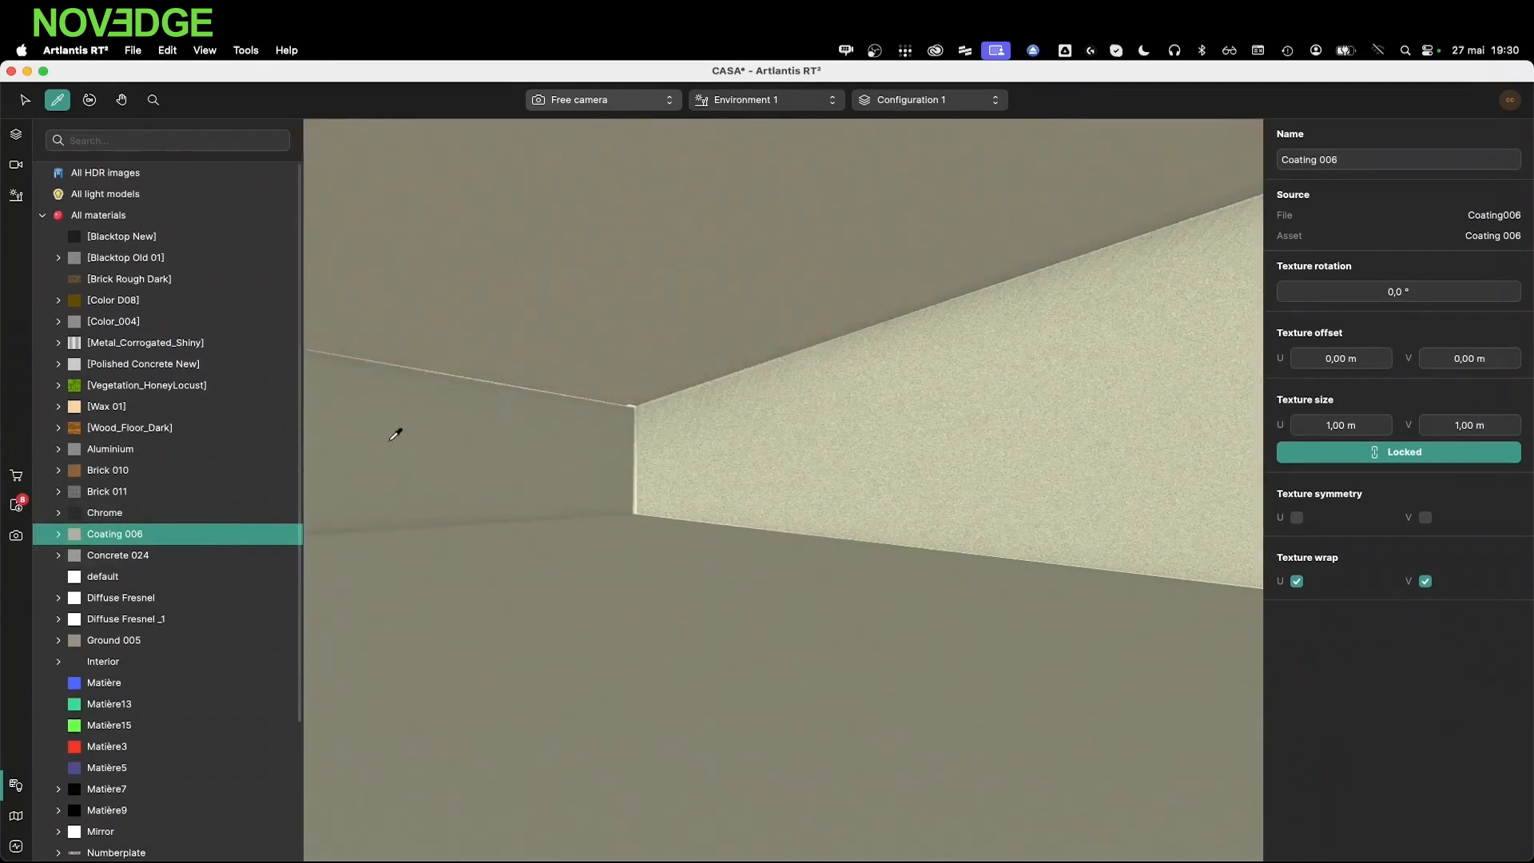
# Check the textured house through Camera 3 and Camera 2
pyautogui.click(15, 164)
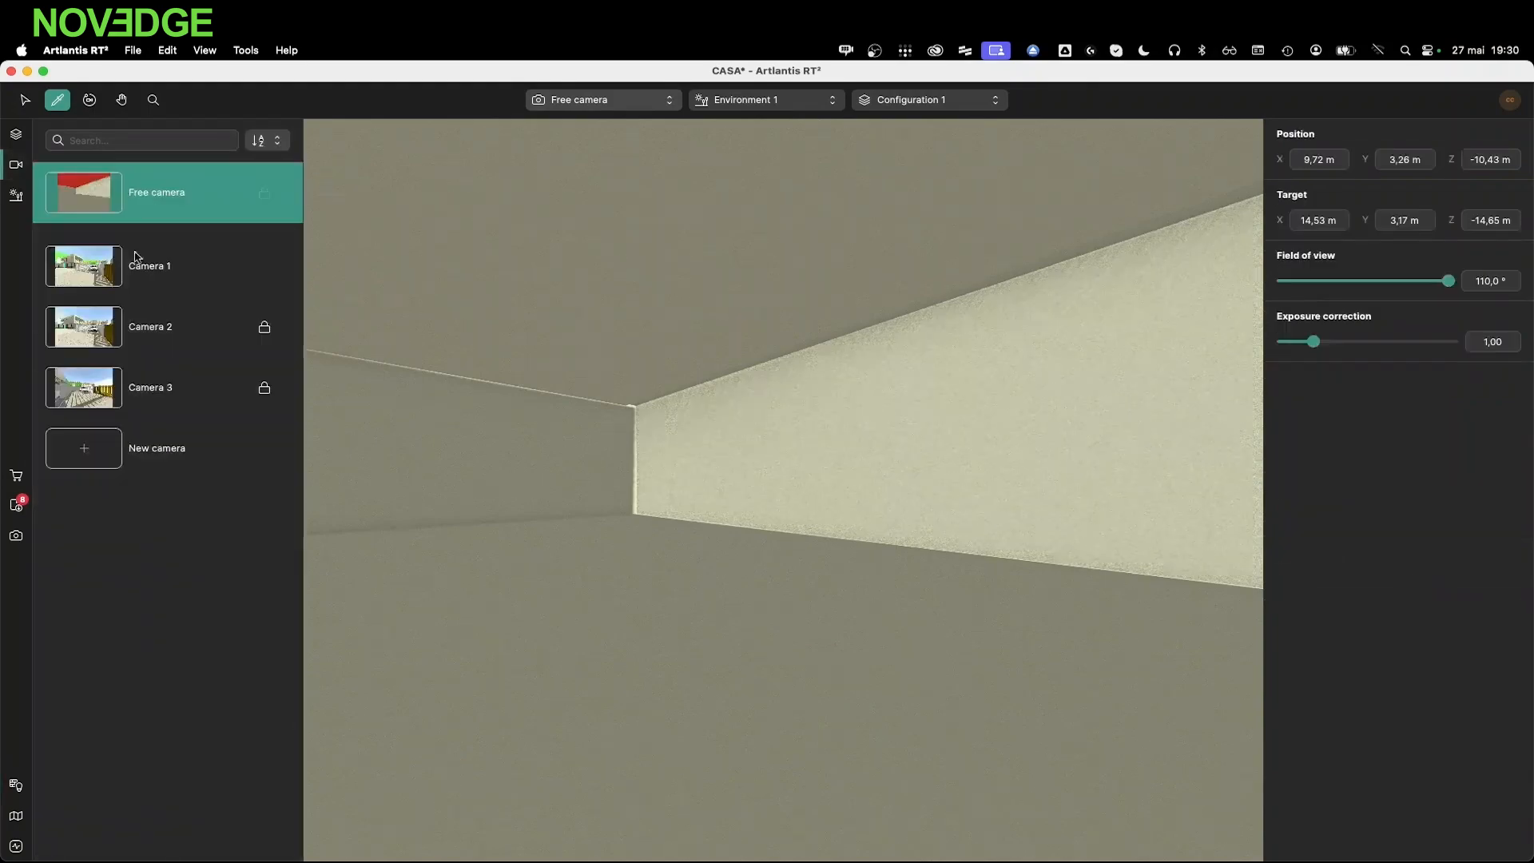
pyautogui.click(180, 396)
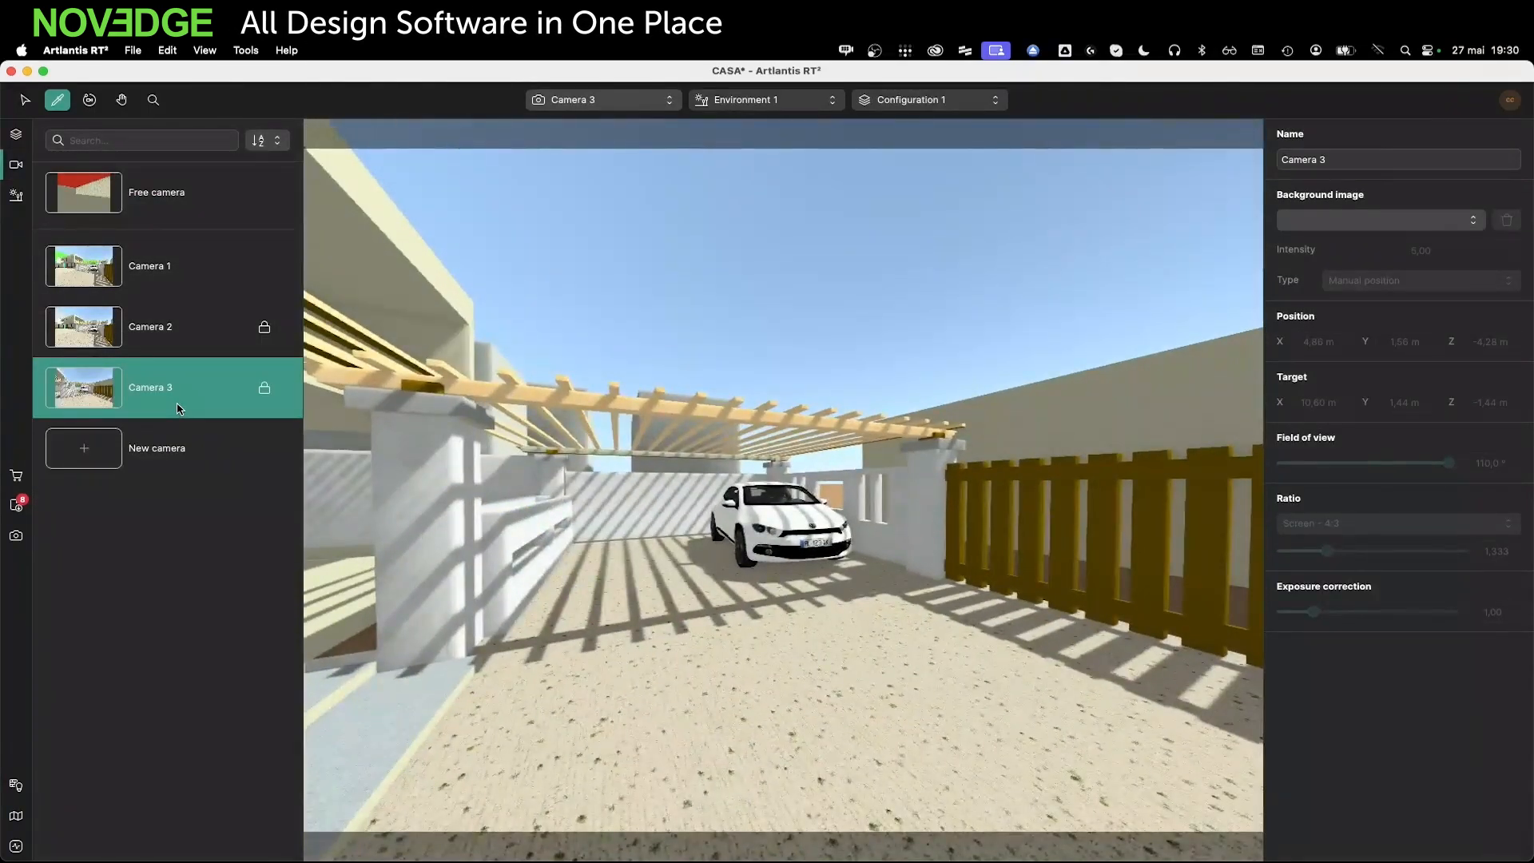
pyautogui.click(192, 342)
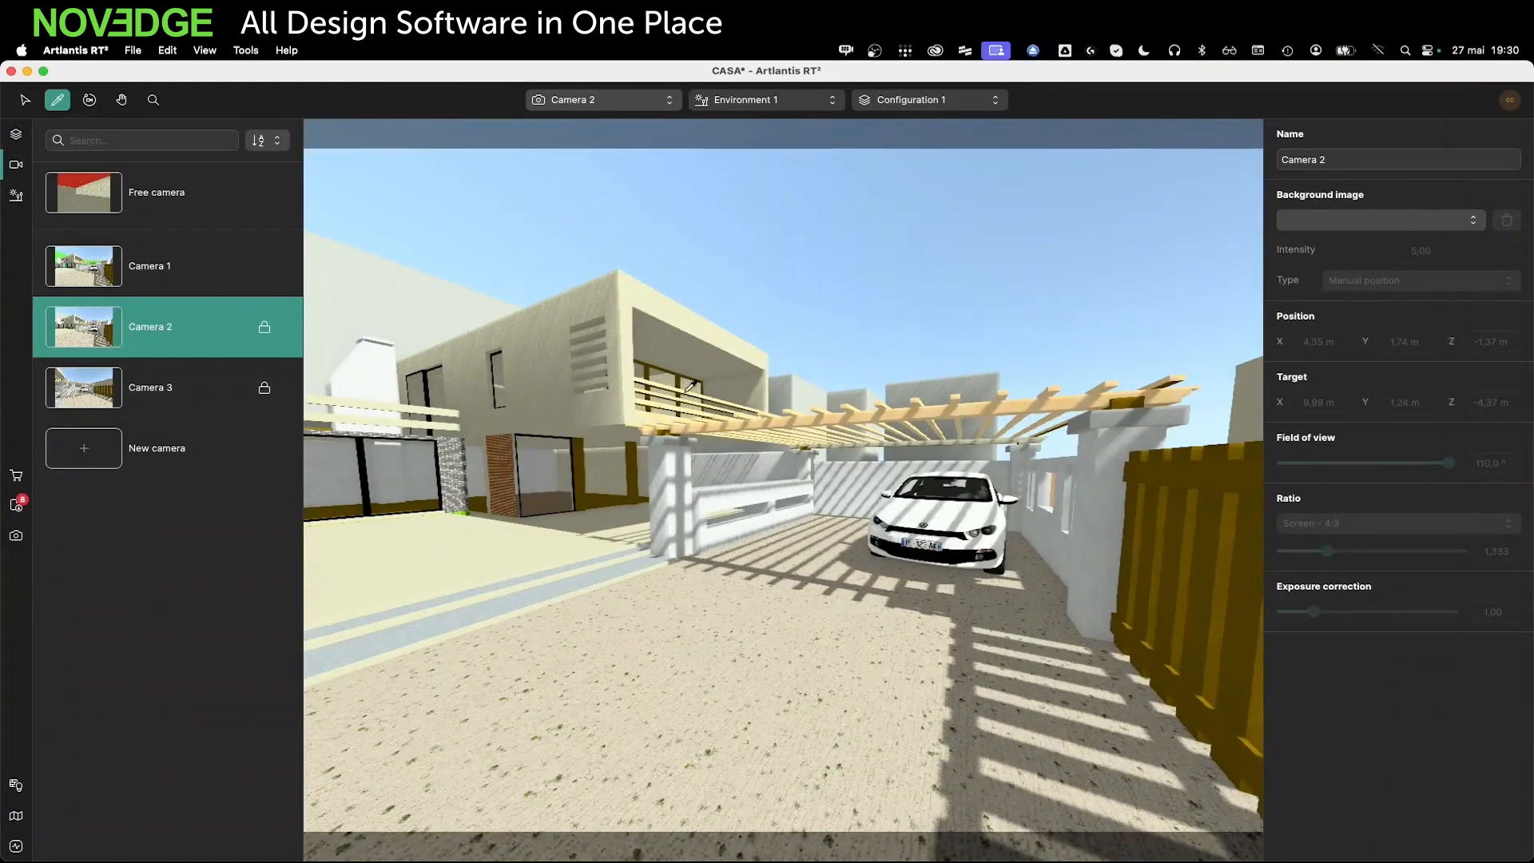
# Add a render and name it POV 01 May
pyautogui.click(16, 535)
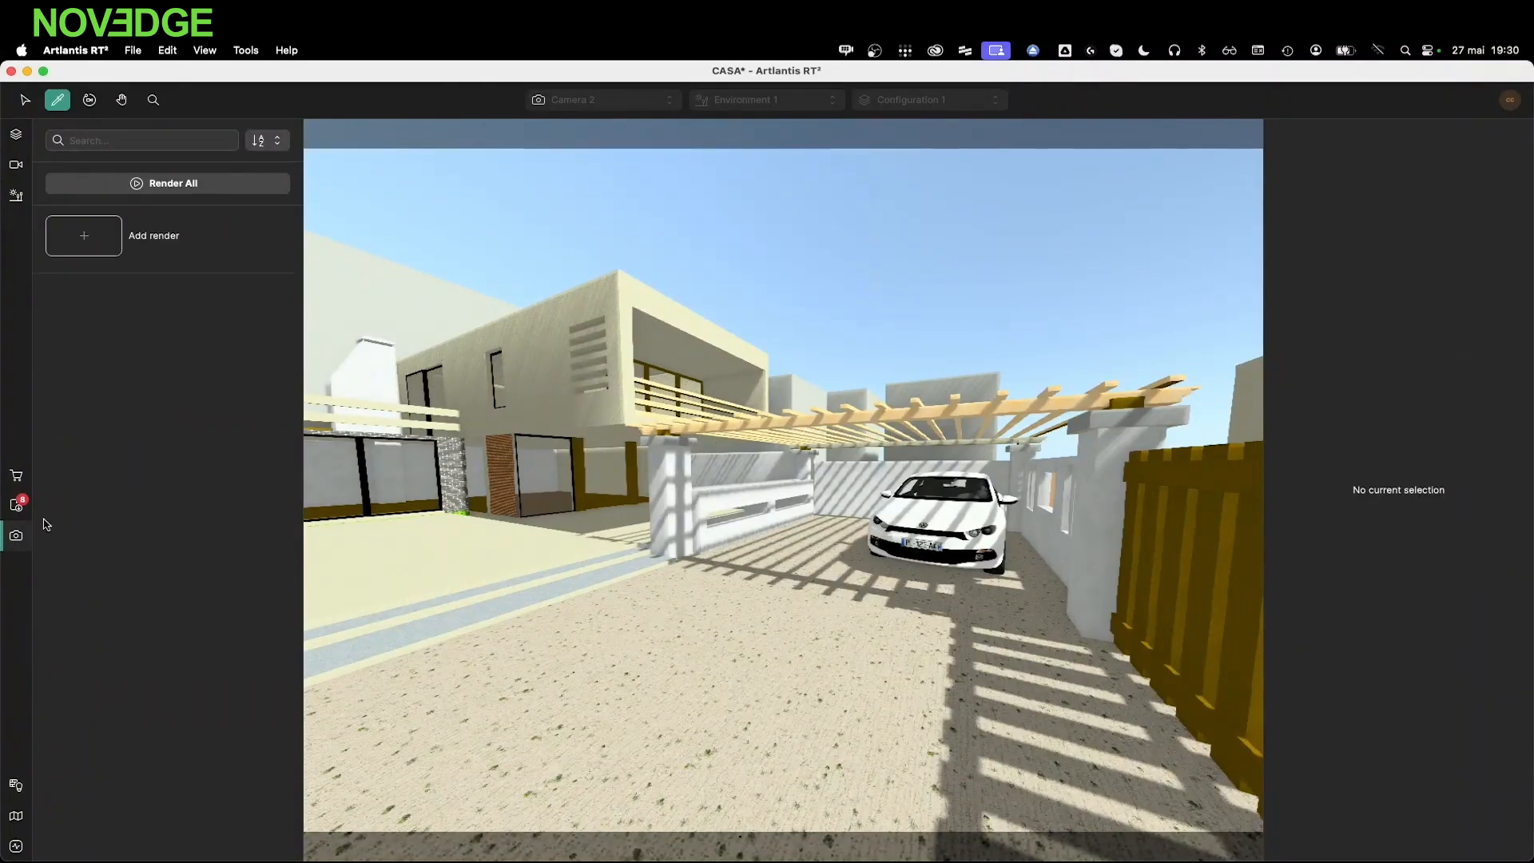
pyautogui.click(174, 260)
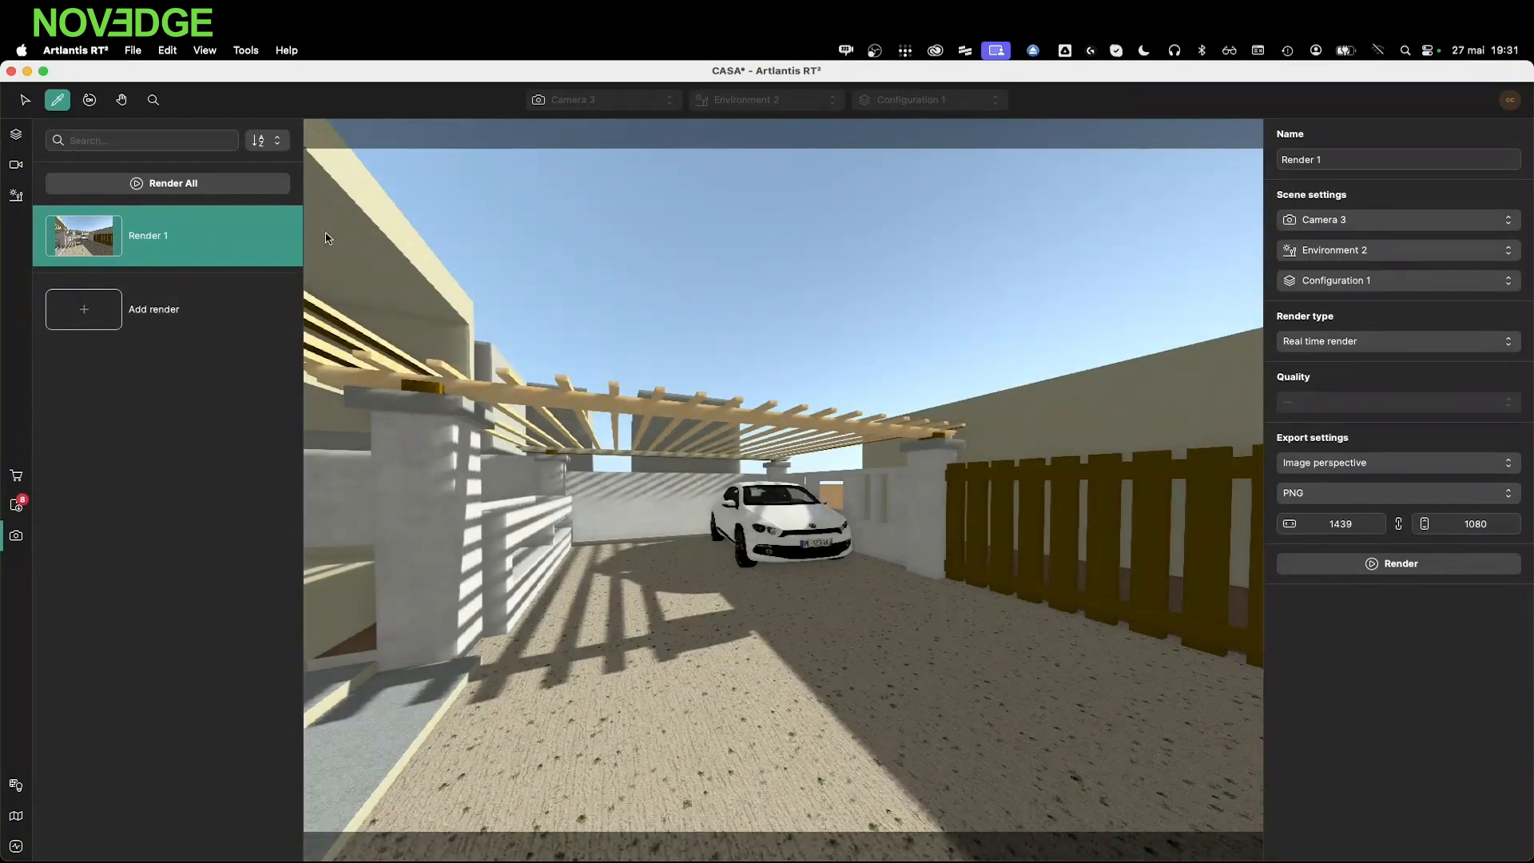
pyautogui.tripleClick(1338, 157)
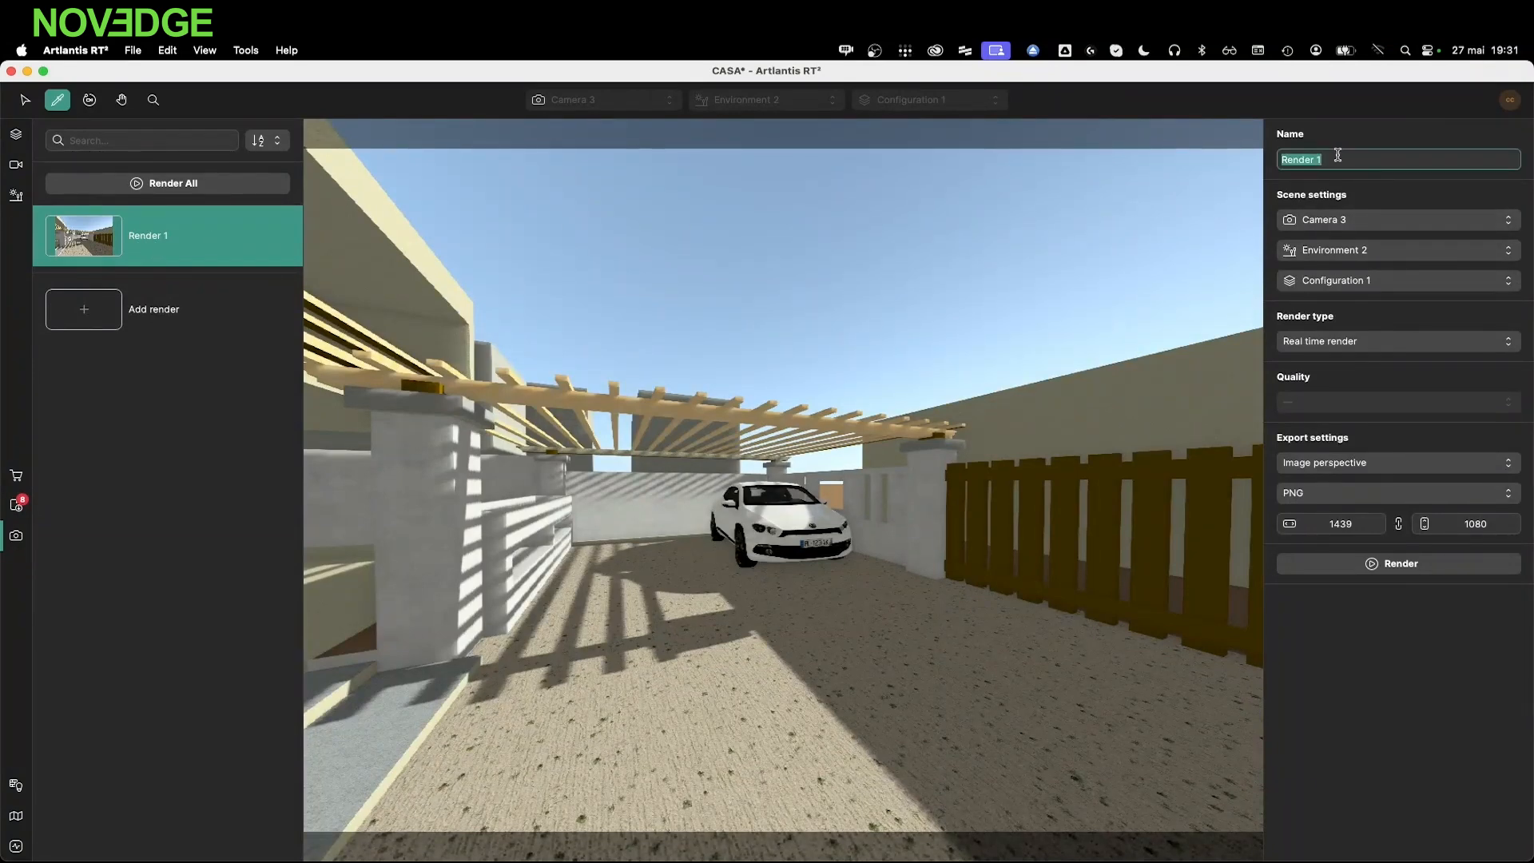
pyautogui.write('POV 01 ')
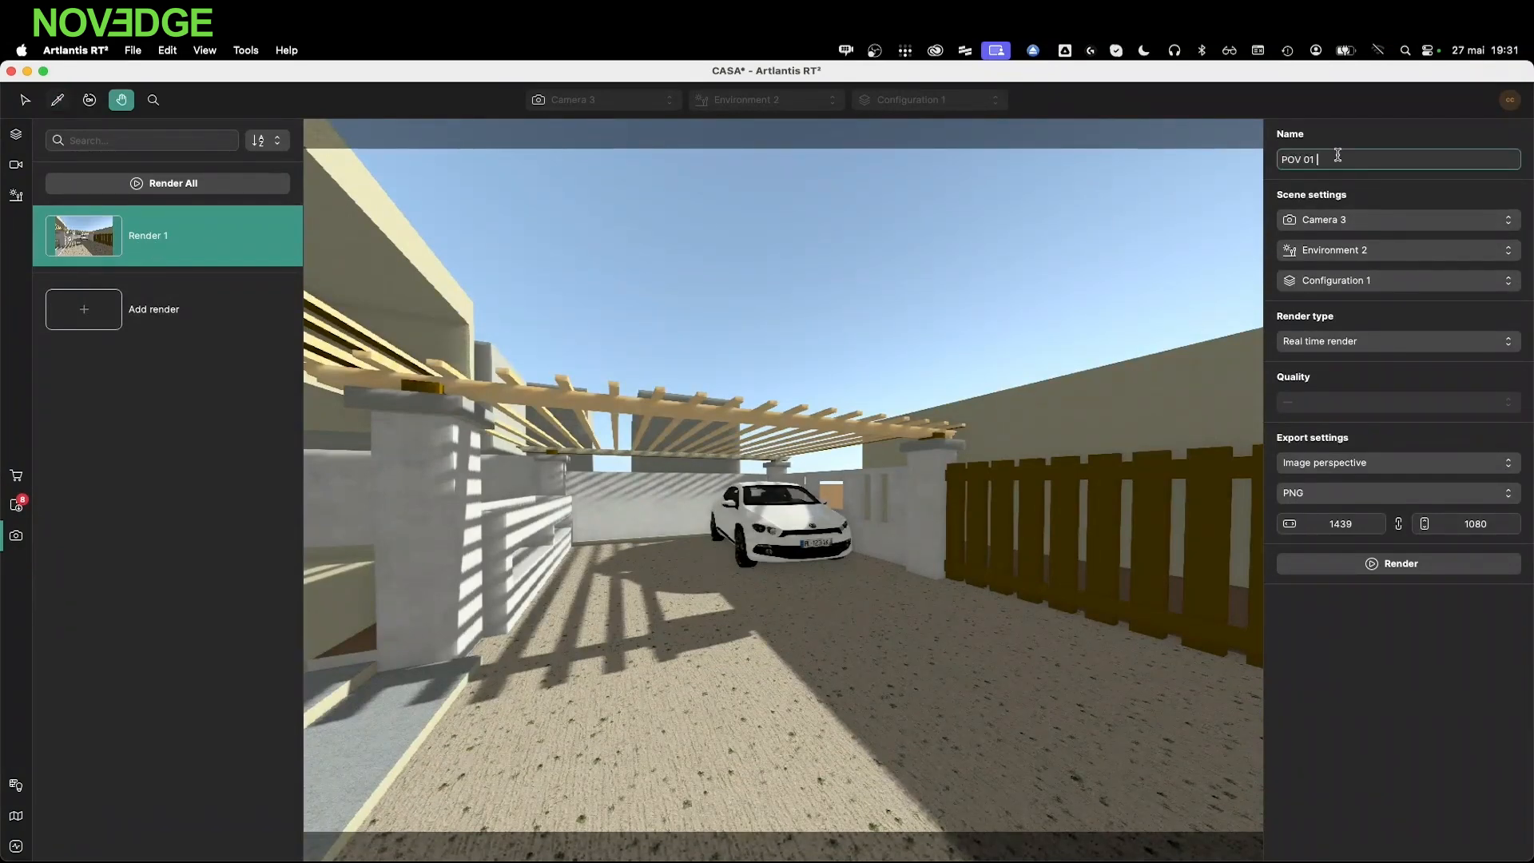
pyautogui.write('May')
# Assign Camera 2 and Environment 1 to the POV 01 May render
pyautogui.click(1347, 217)
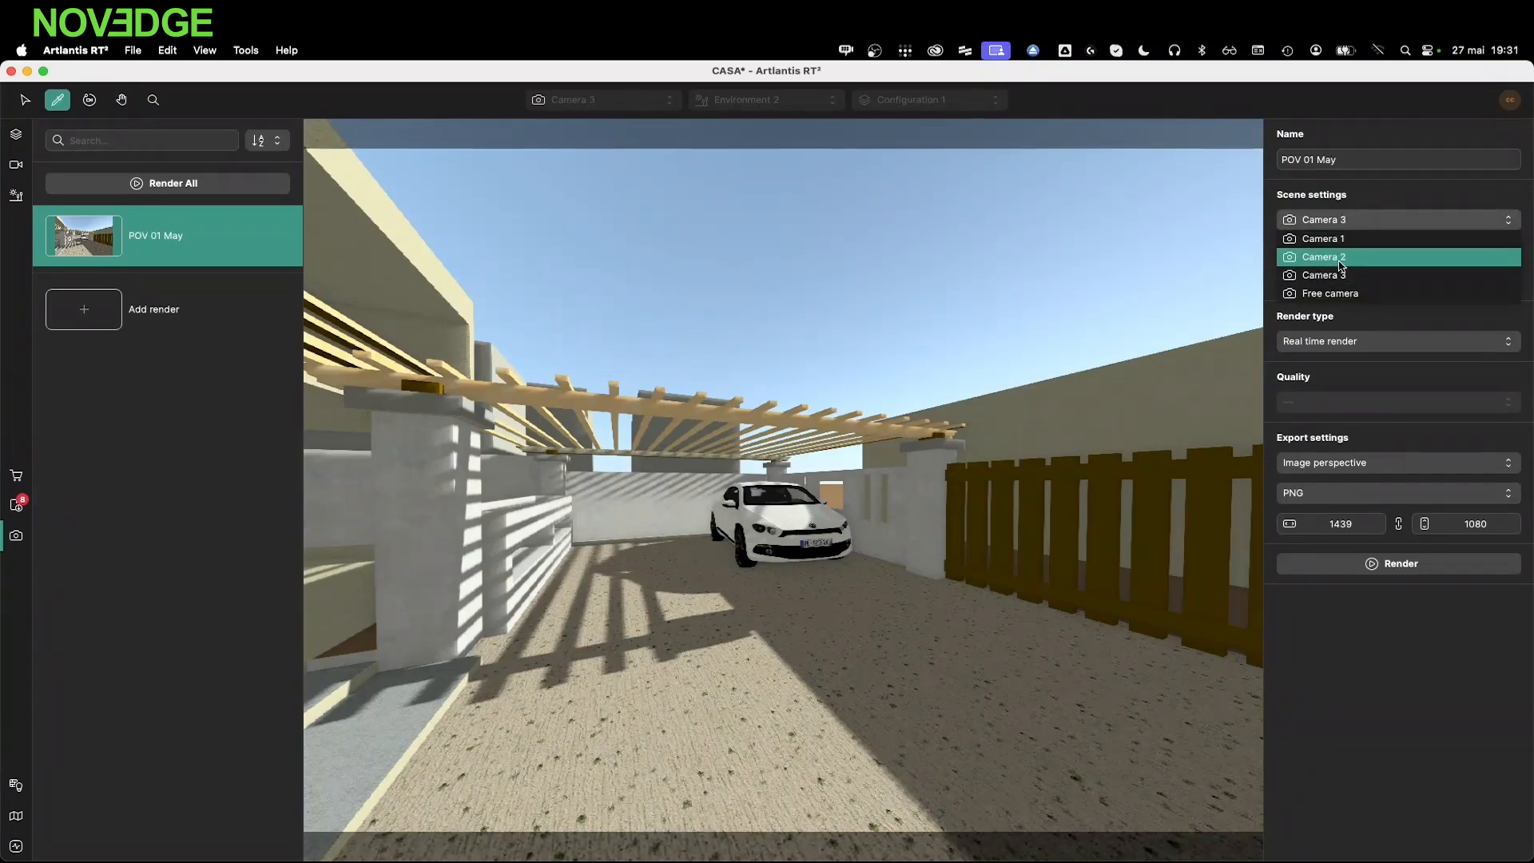
pyautogui.click(1340, 254)
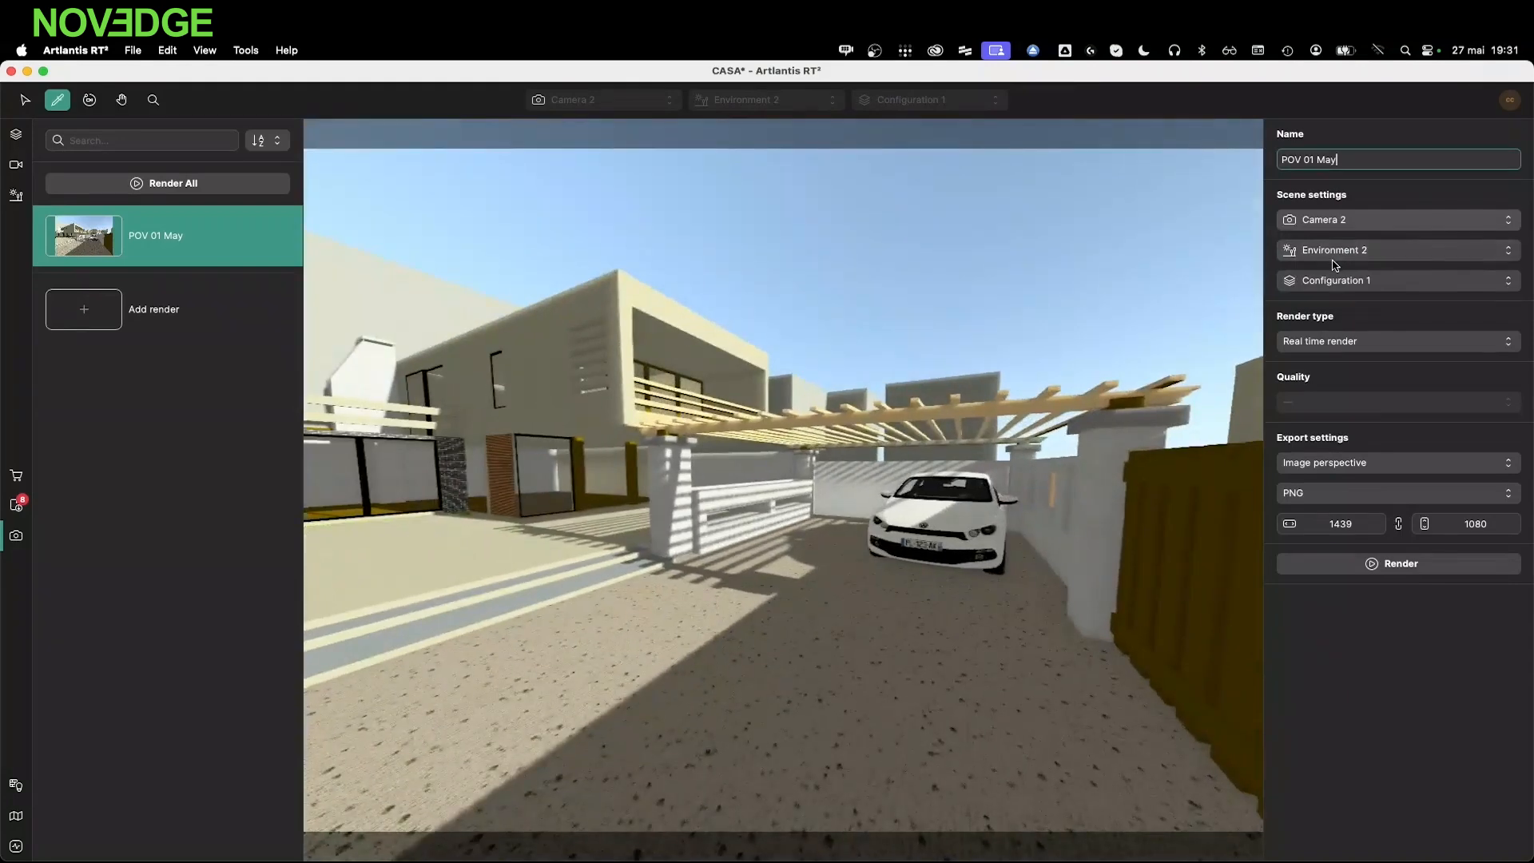
pyautogui.click(1333, 253)
pyautogui.click(1333, 270)
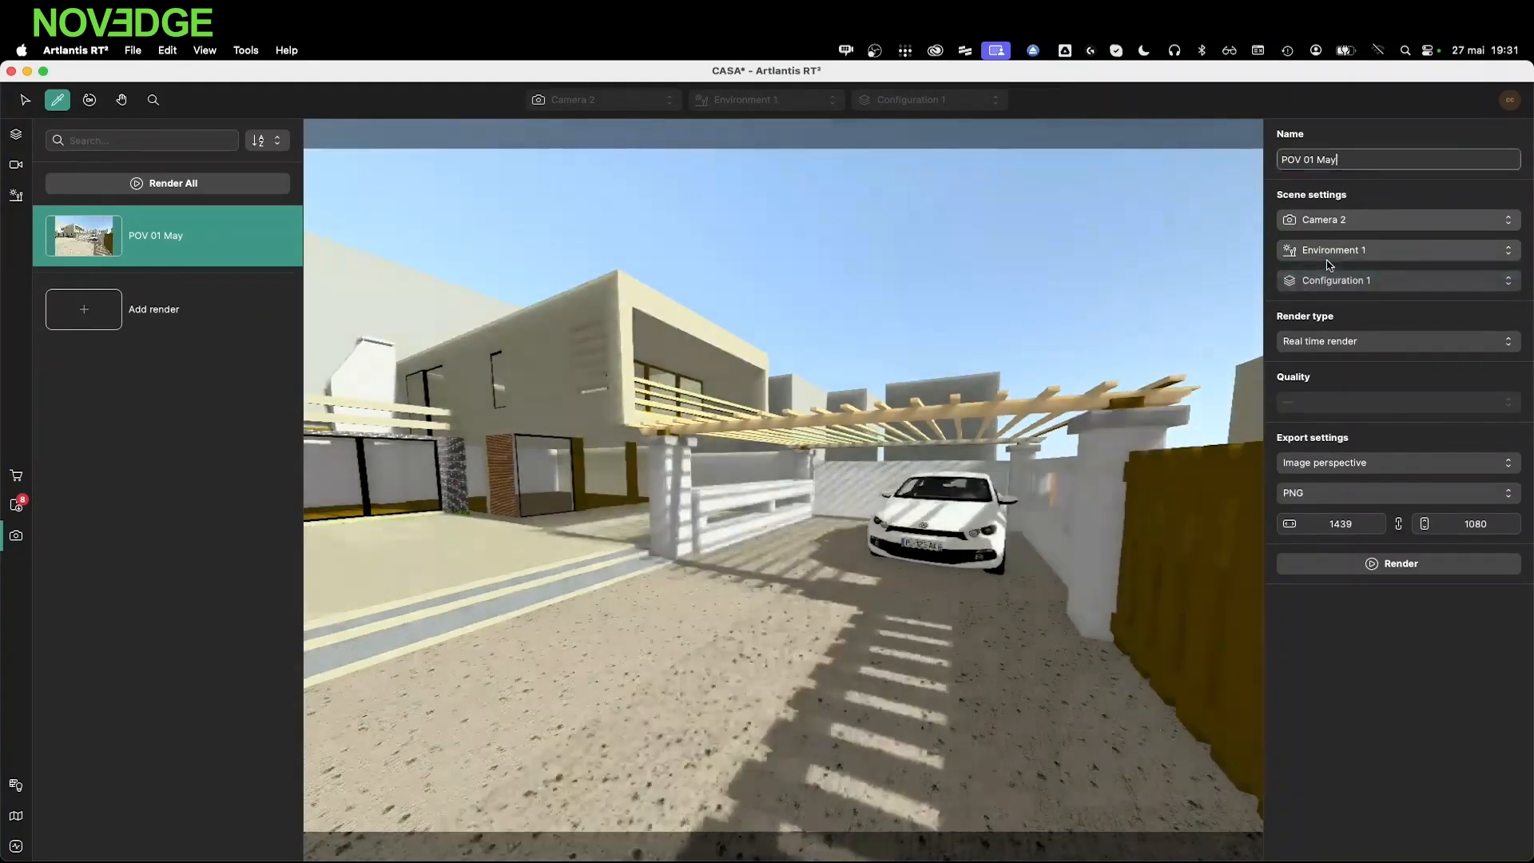
# Add a second render named POV 01 October and assign it Environment 2
pyautogui.click(167, 307)
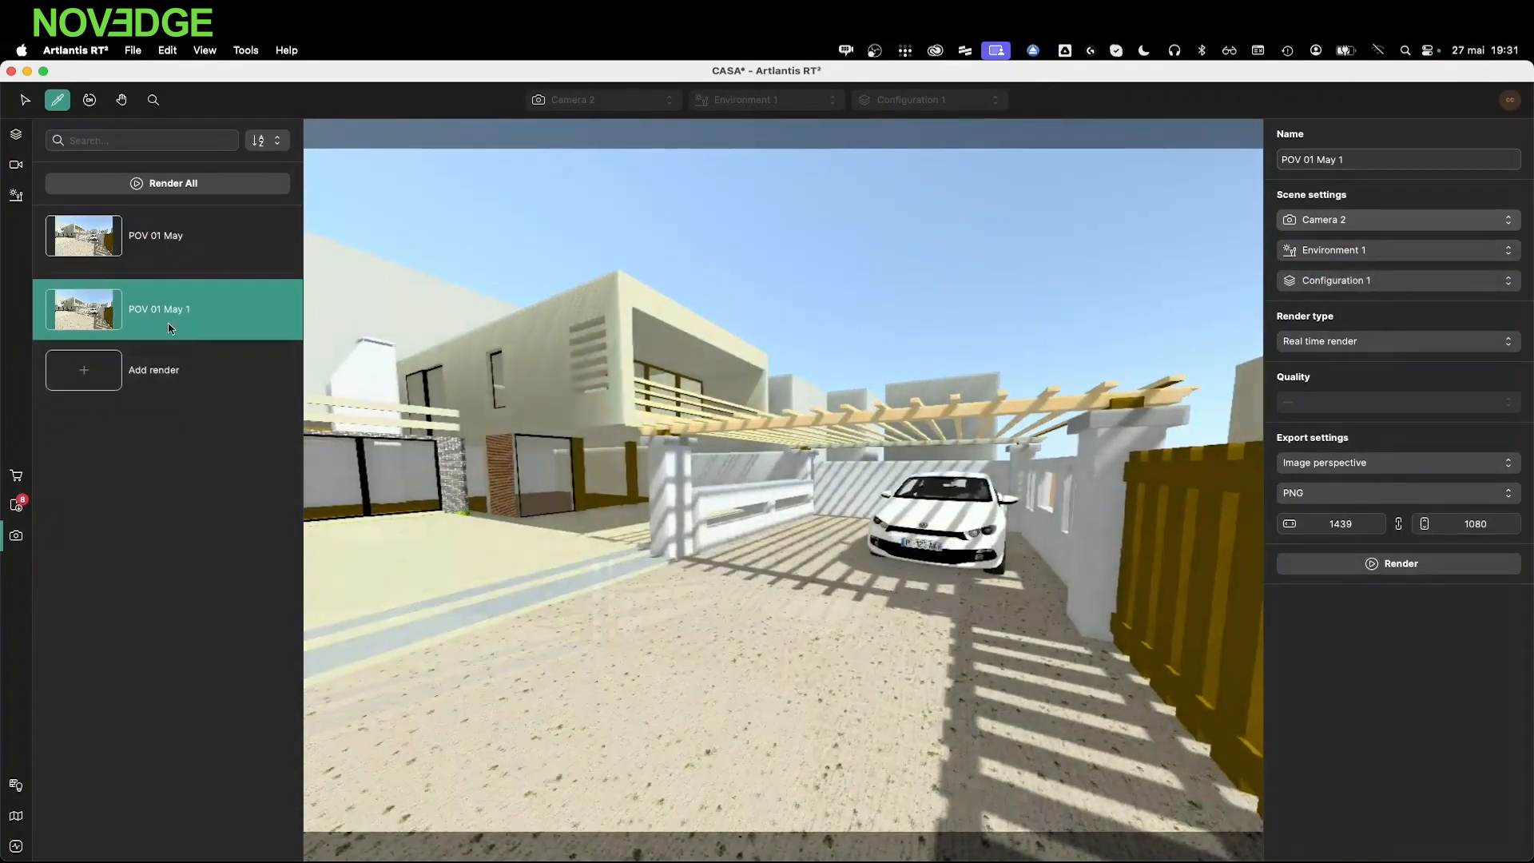
pyautogui.click(1364, 164)
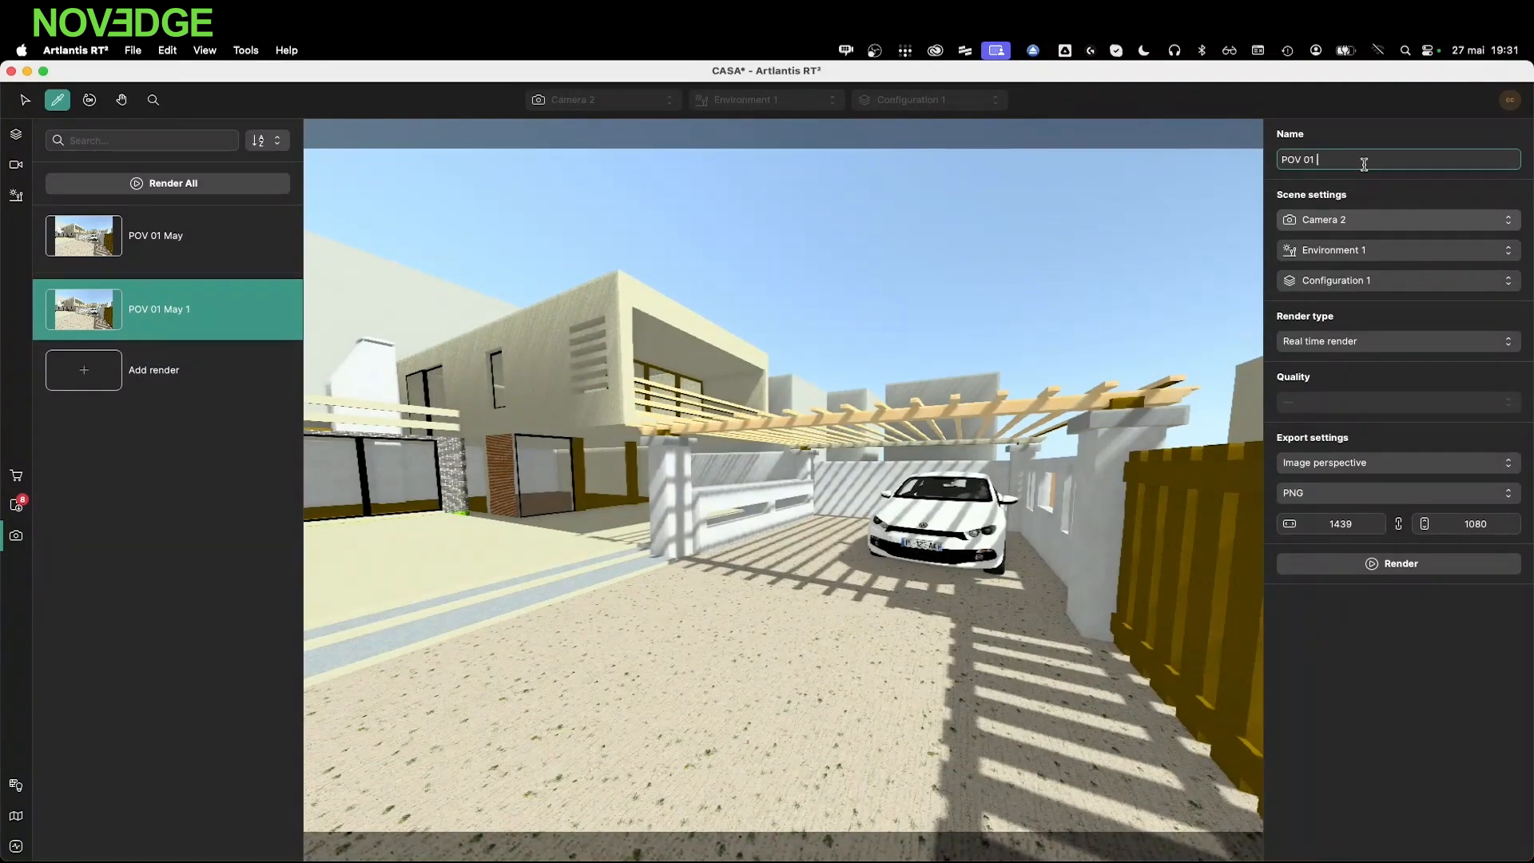
pyautogui.press('shift')
pyautogui.click(1362, 250)
pyautogui.click(1356, 289)
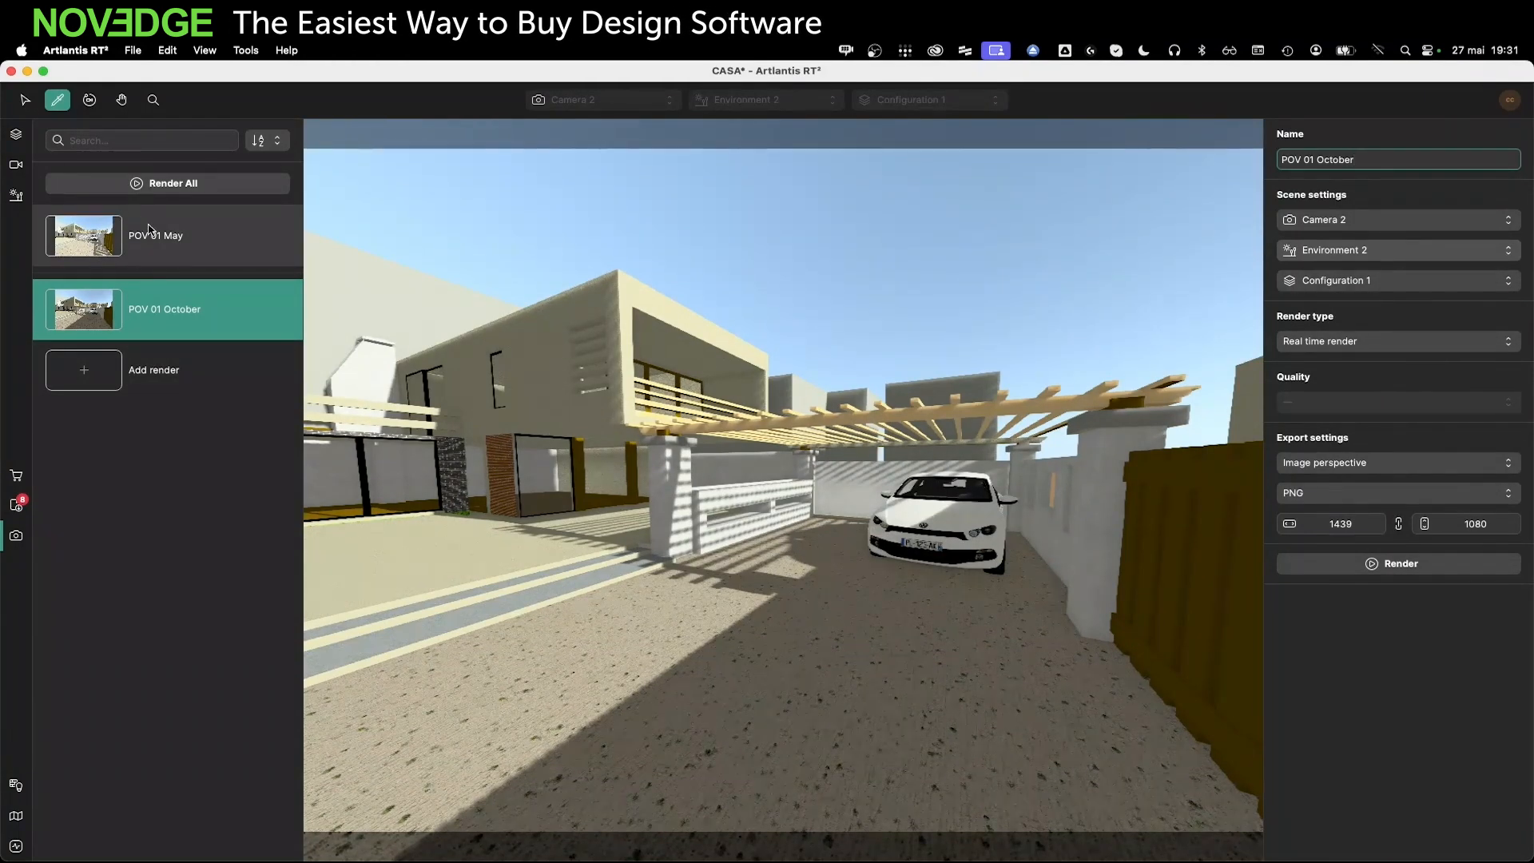
# Add a third render from the POV 01 October settings and select it
pyautogui.click(1371, 348)
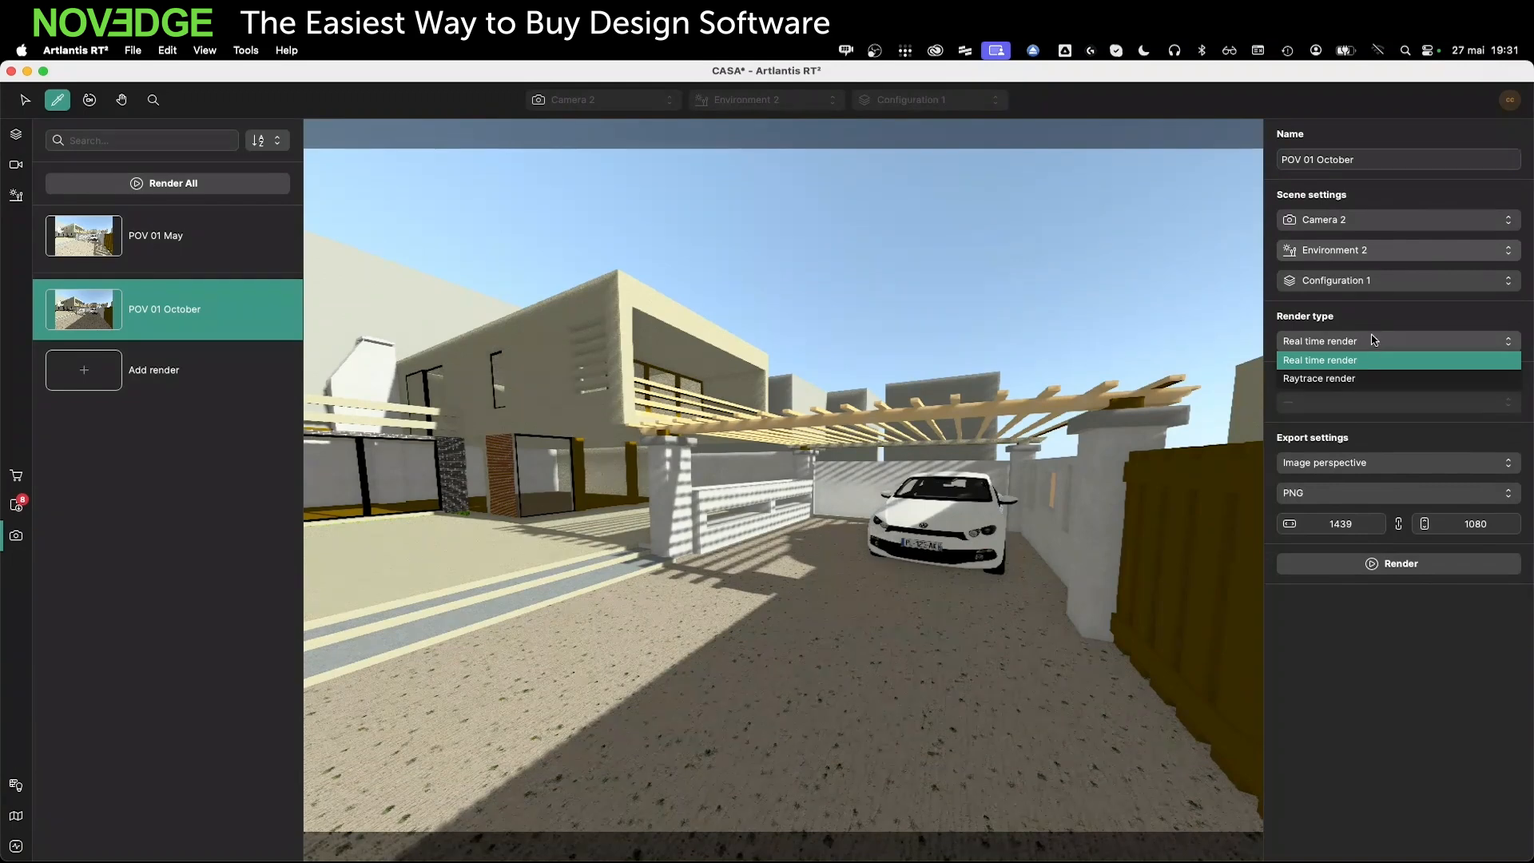
pyautogui.click(1350, 330)
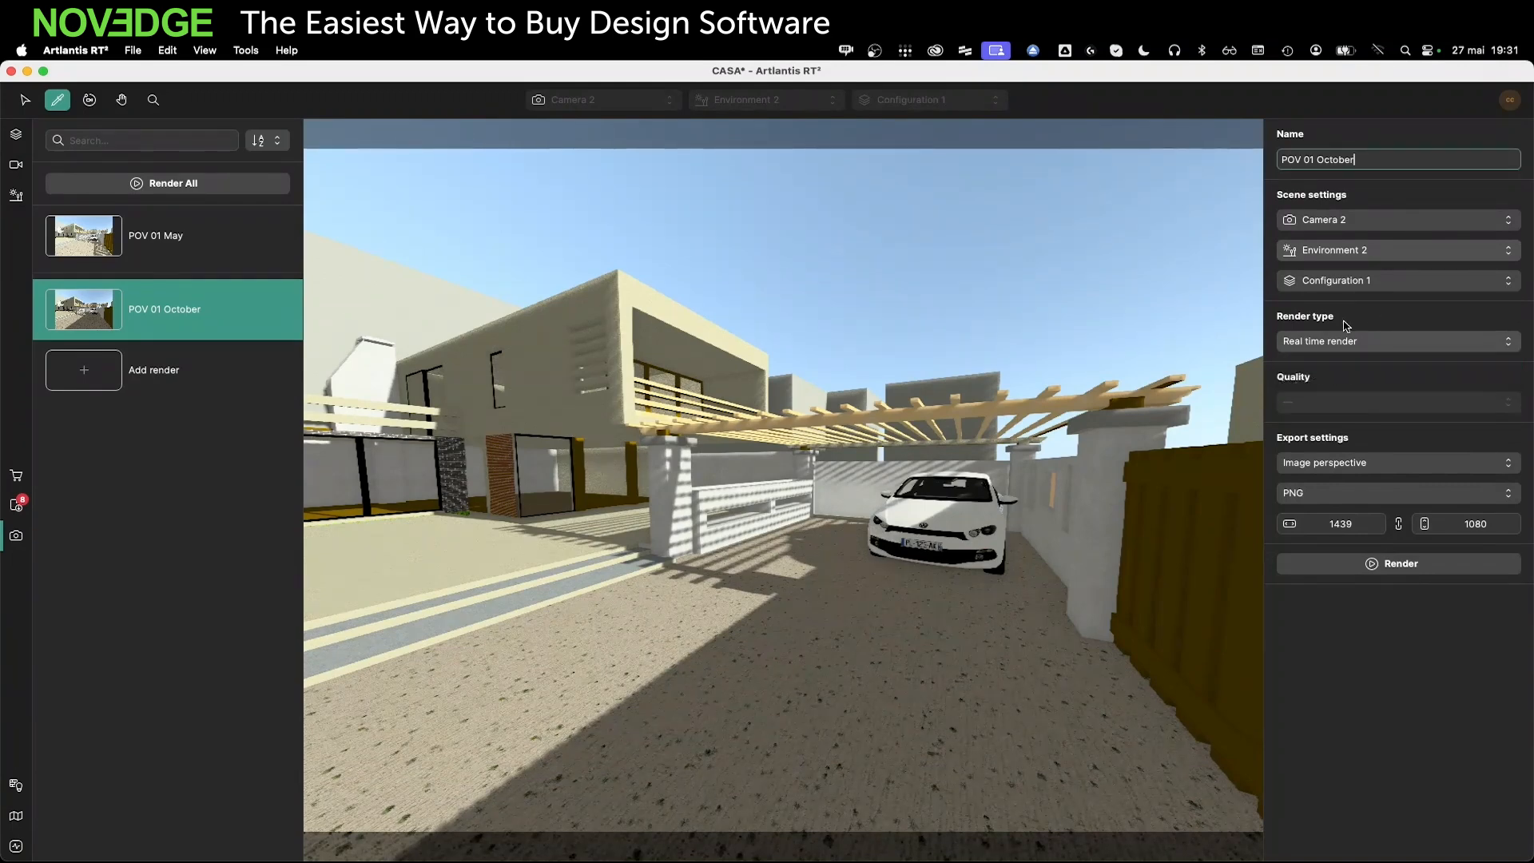
pyautogui.click(178, 390)
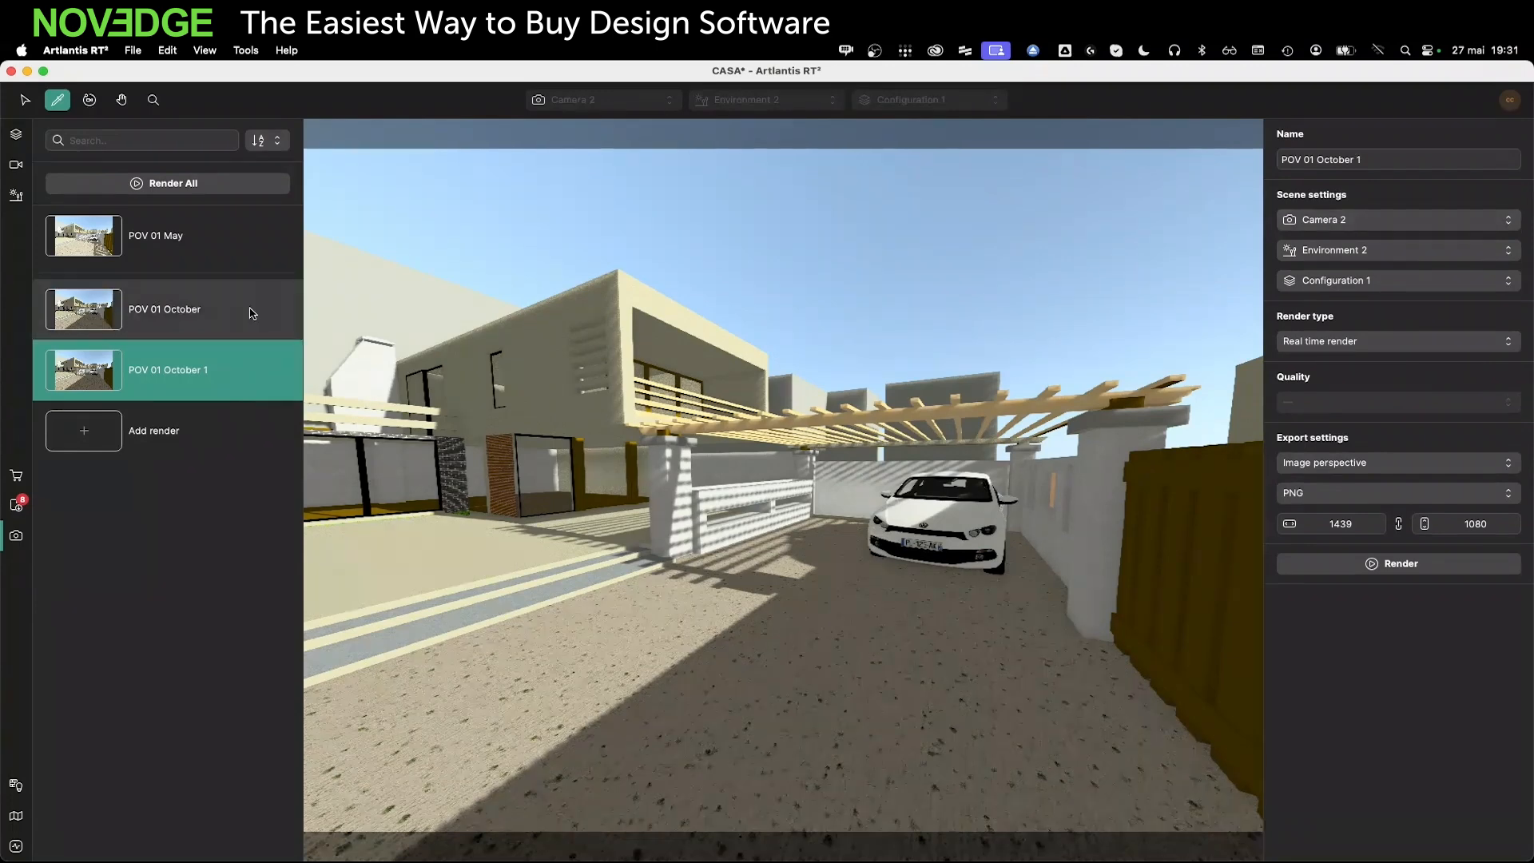
pyautogui.click(234, 339)
pyautogui.click(234, 370)
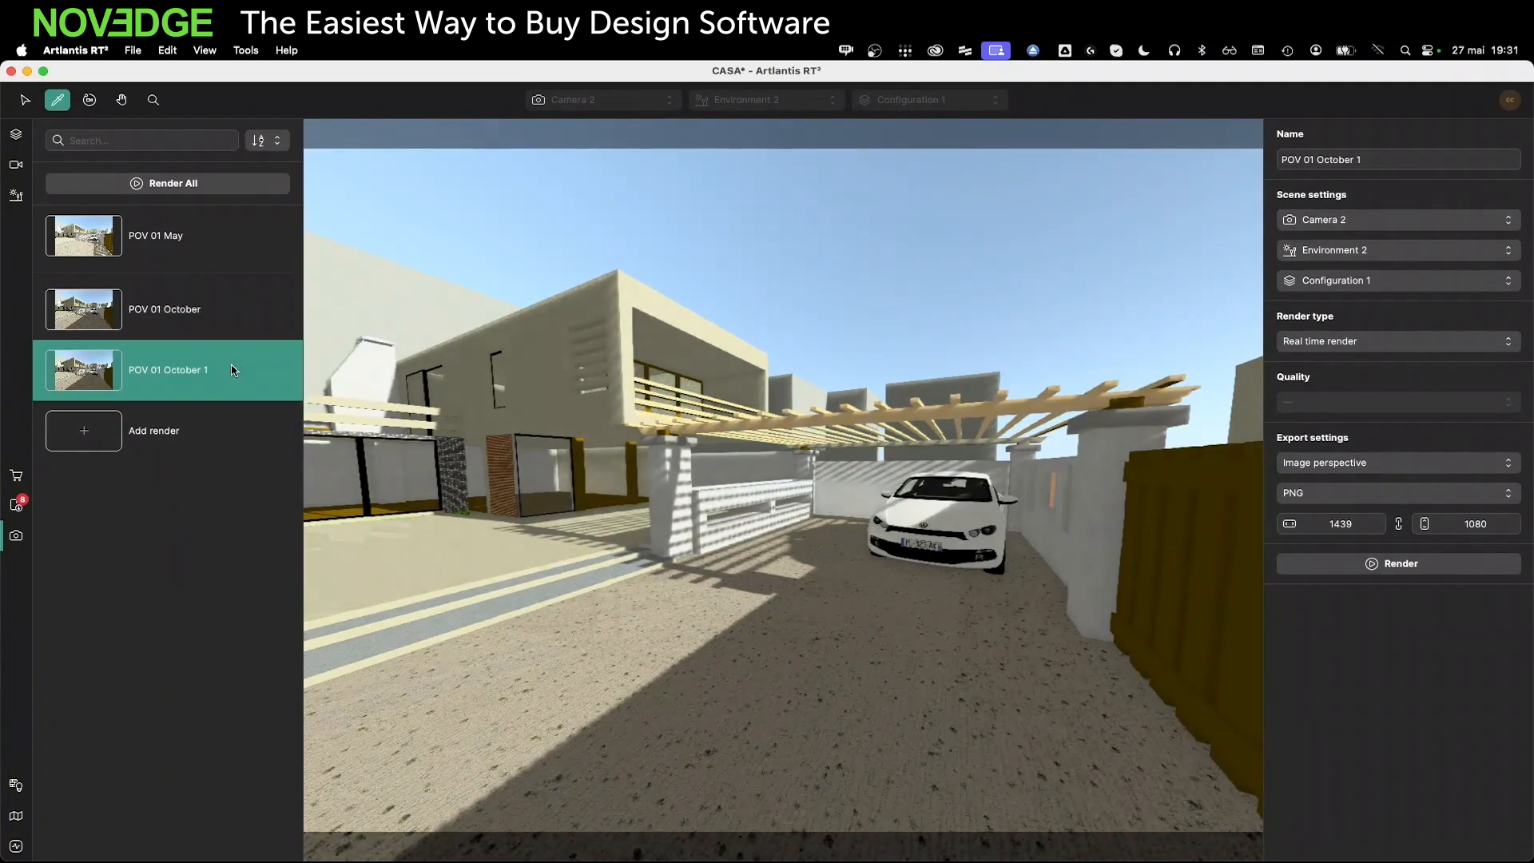
# Set the third render's type to Raytrace render with Exterior | Speed quality
pyautogui.click(1367, 347)
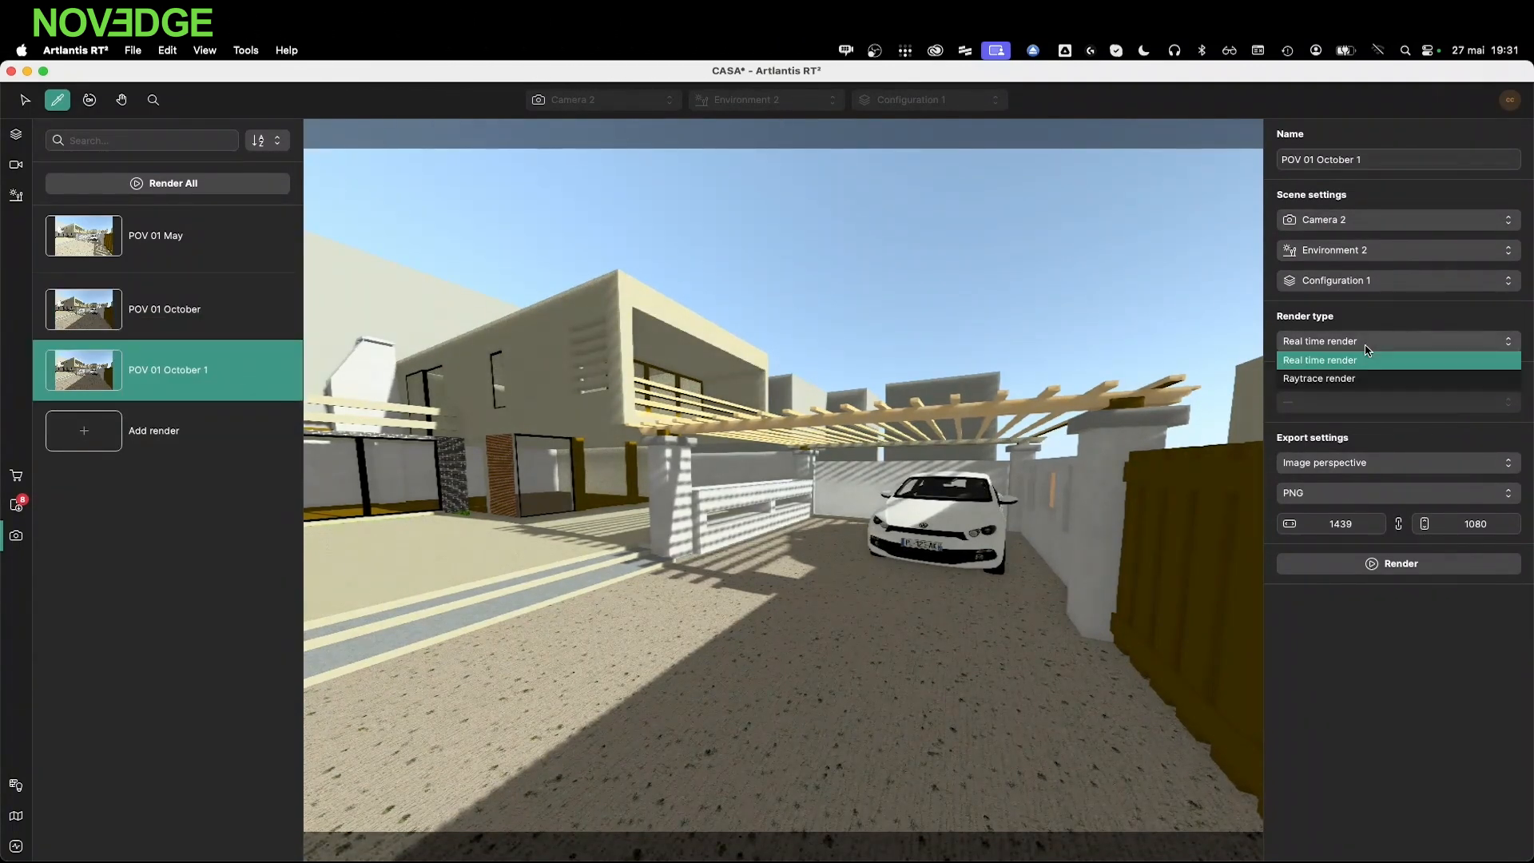
pyautogui.click(1322, 380)
pyautogui.click(1322, 404)
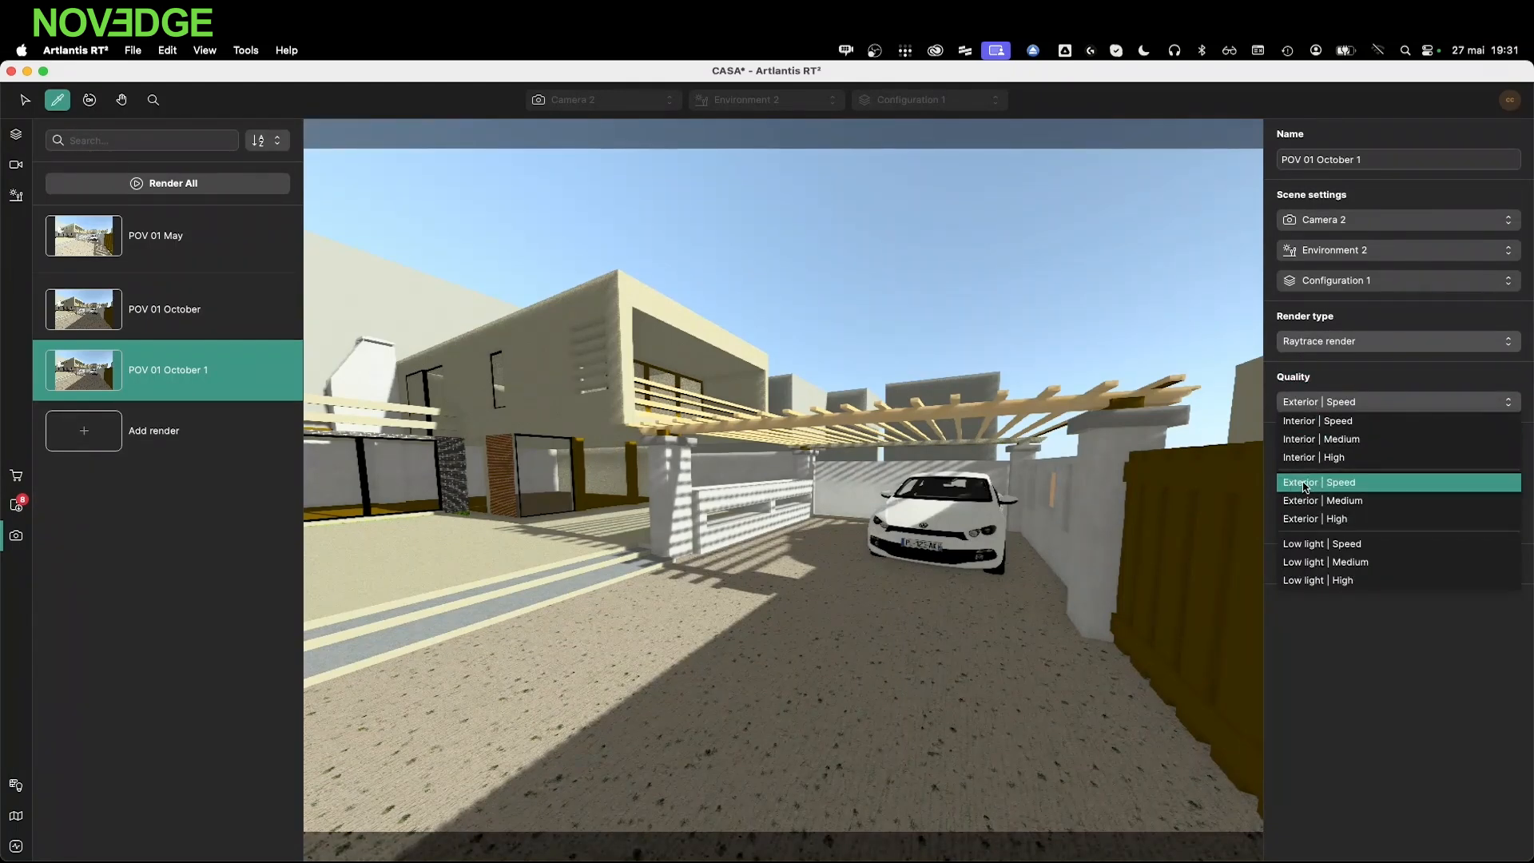
pyautogui.click(1343, 483)
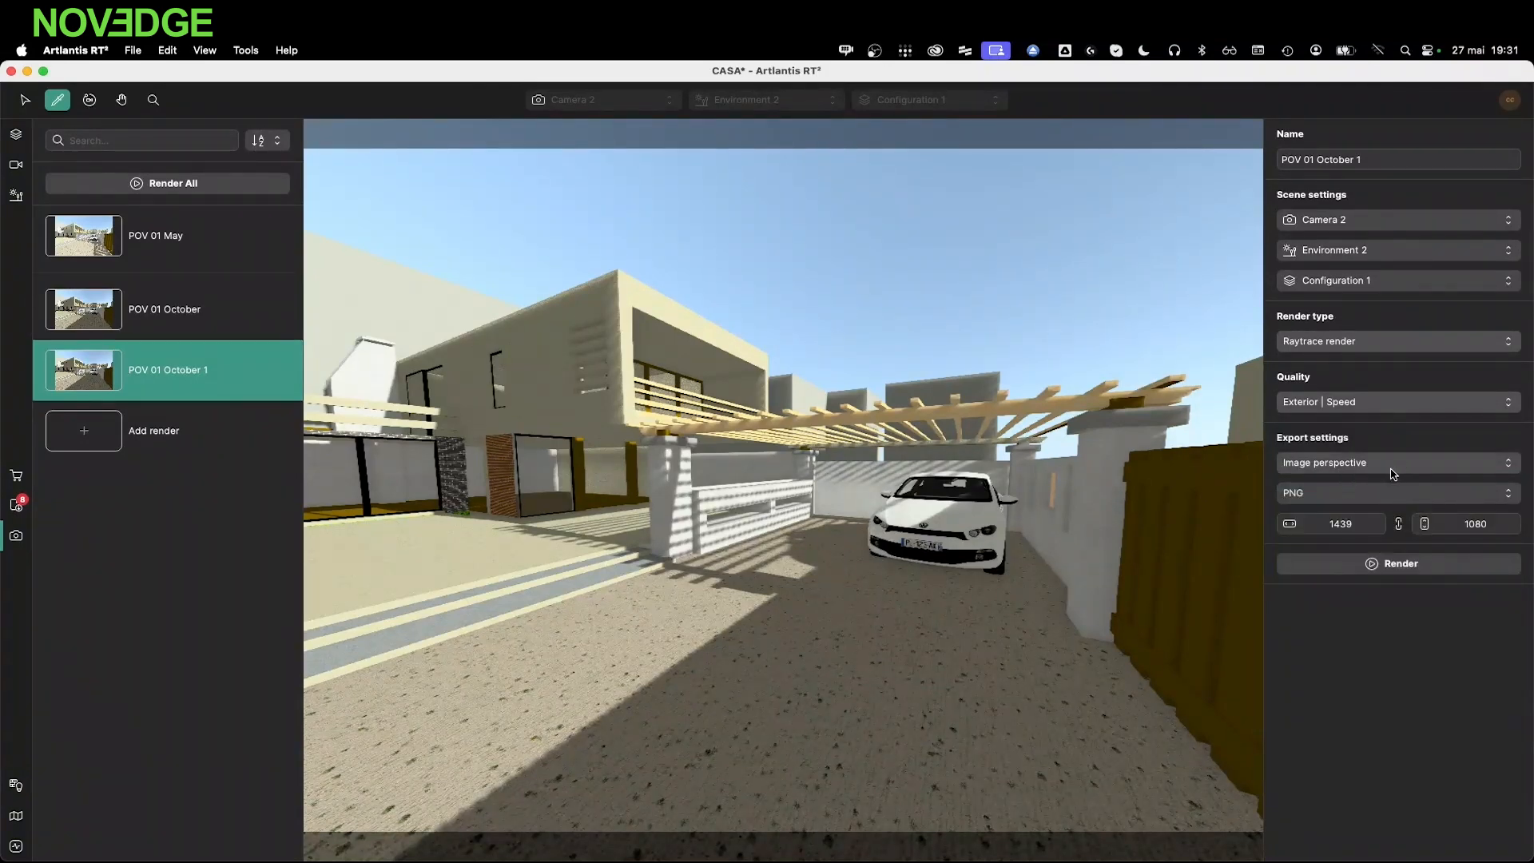
# Render the raytraced view as a PNG into the Bureau folder and check the output in Finder
pyautogui.click(1339, 565)
pyautogui.click(1083, 769)
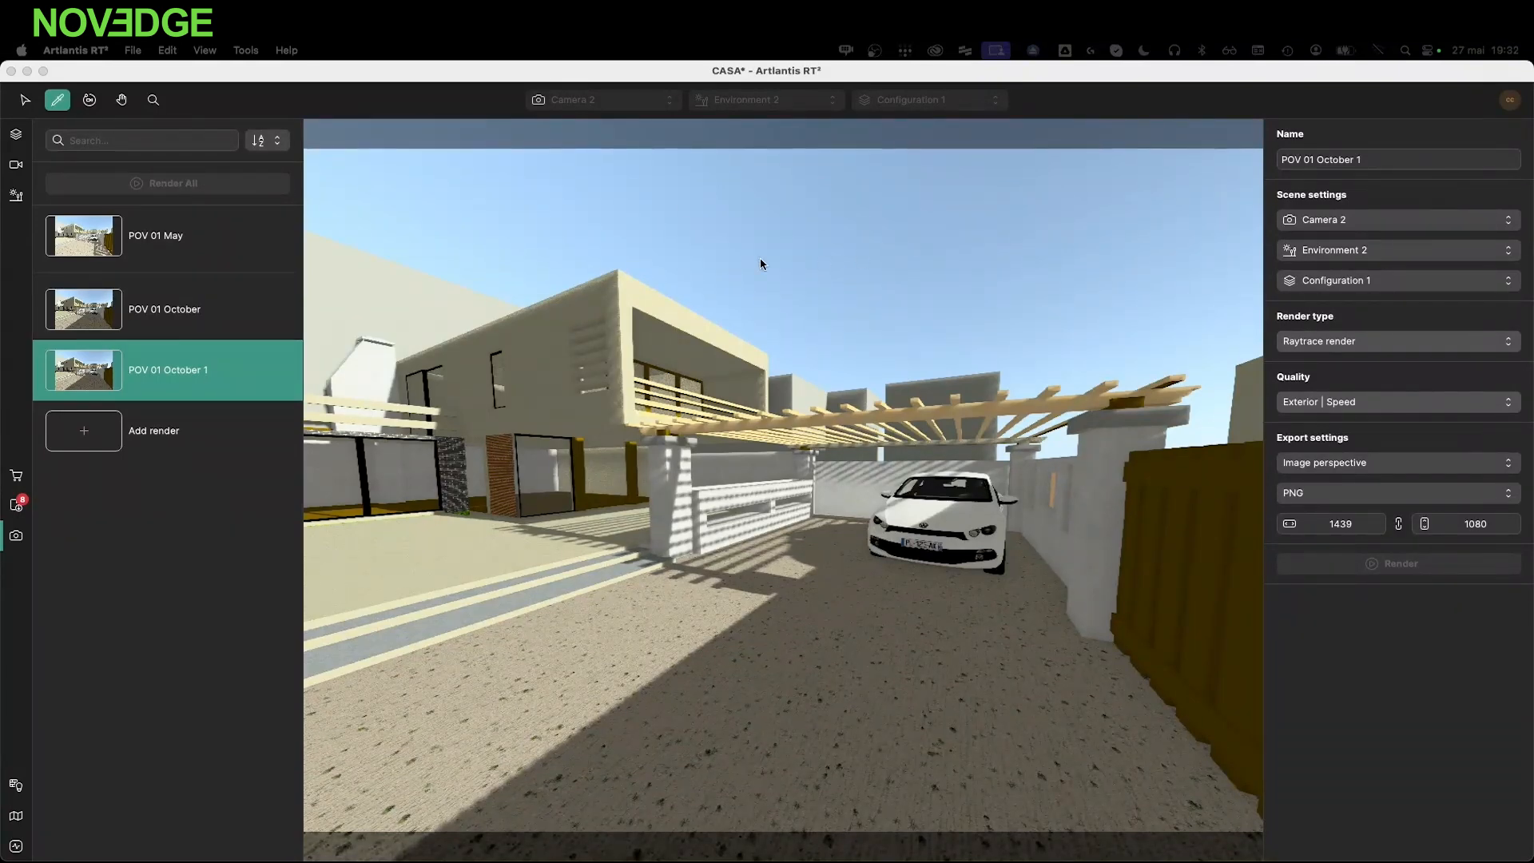
pyautogui.moveTo(185, 859)
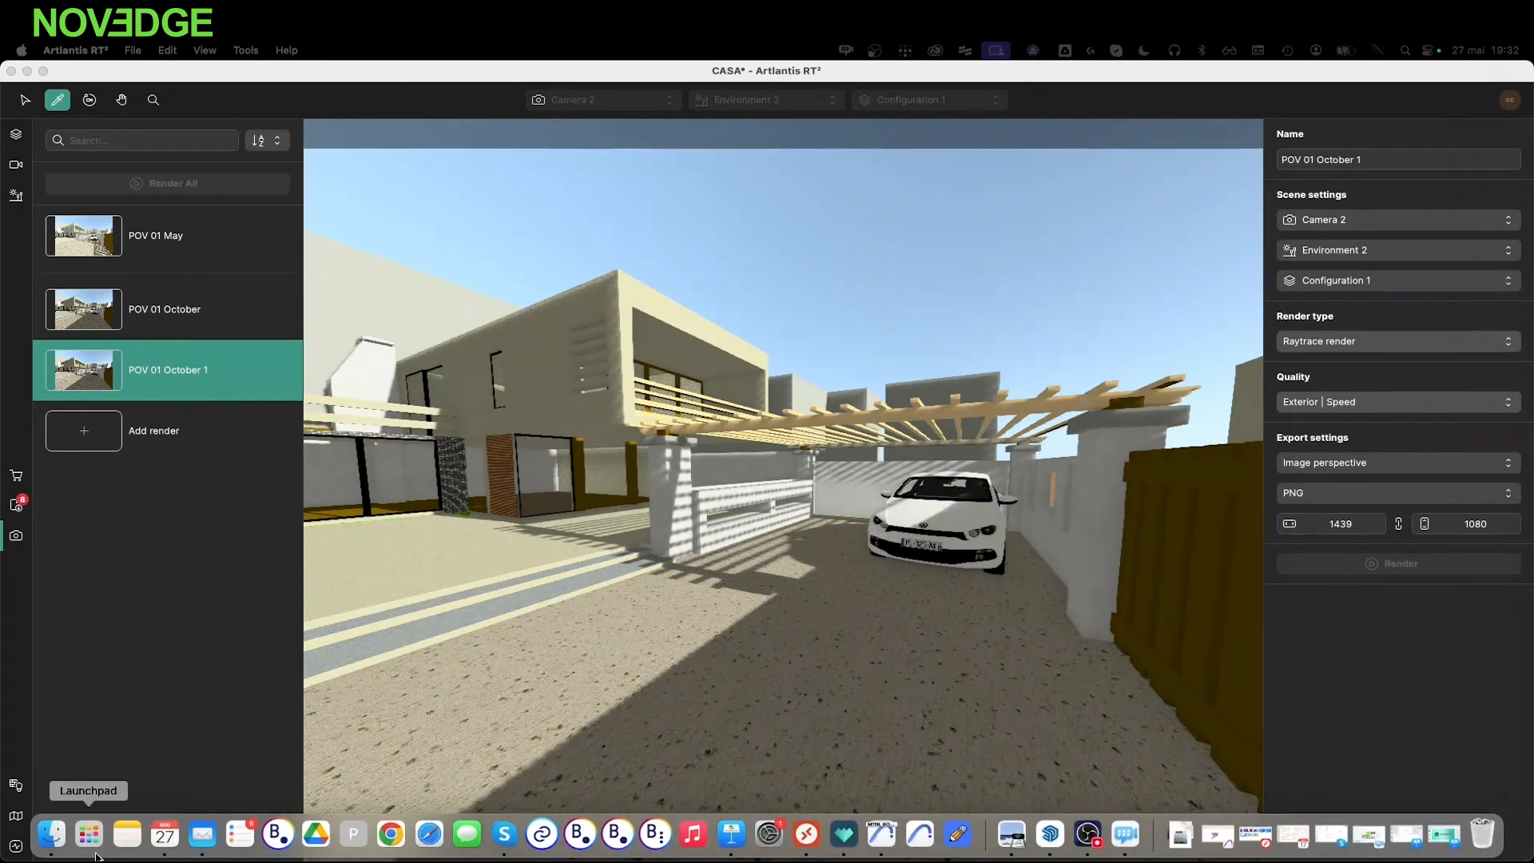
pyautogui.click(49, 834)
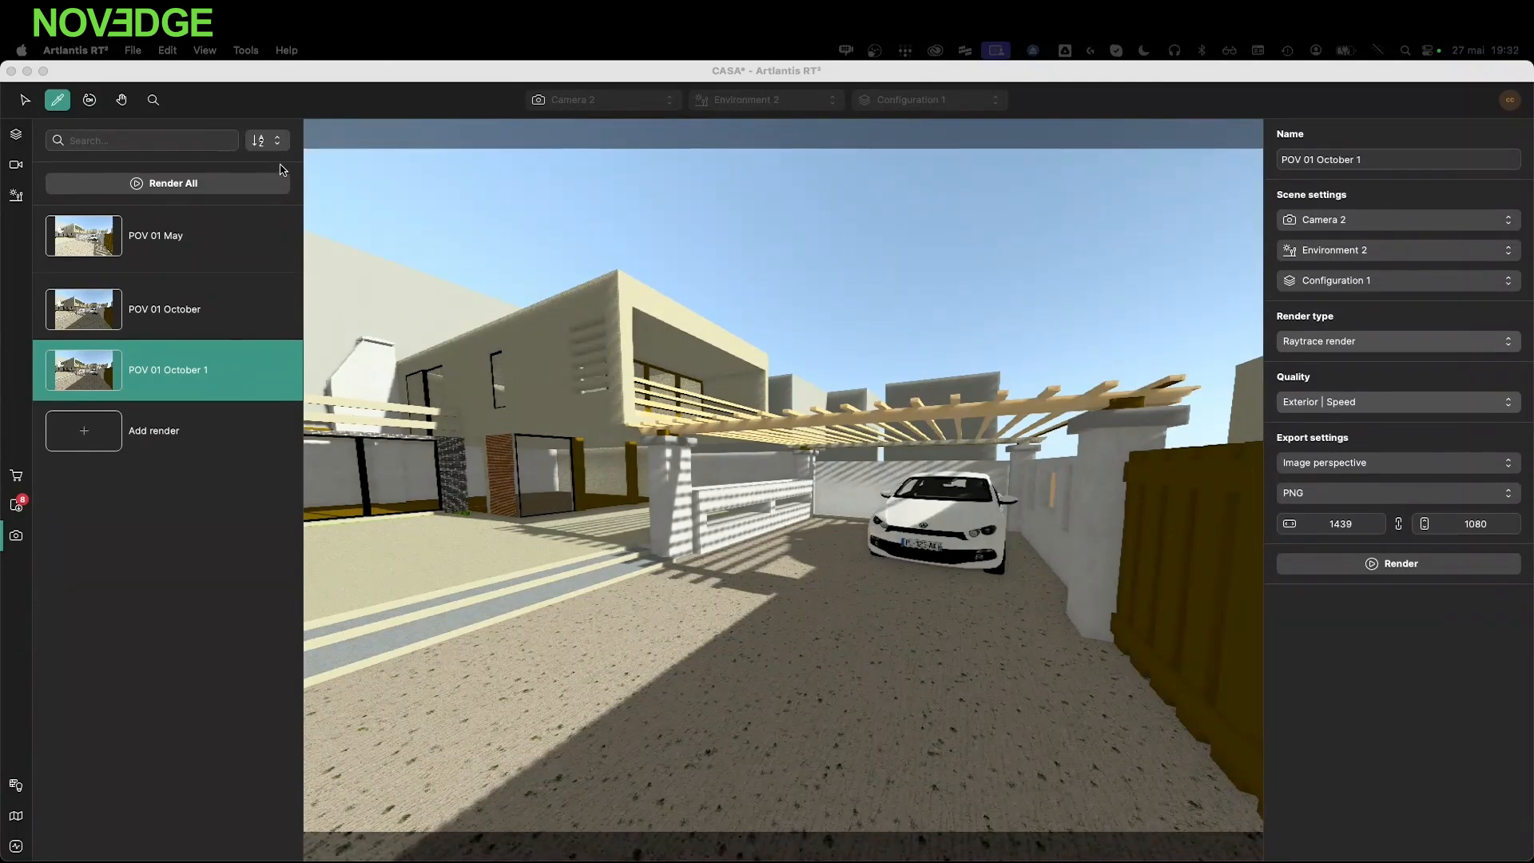
pyautogui.click(1350, 572)
pyautogui.click(1349, 569)
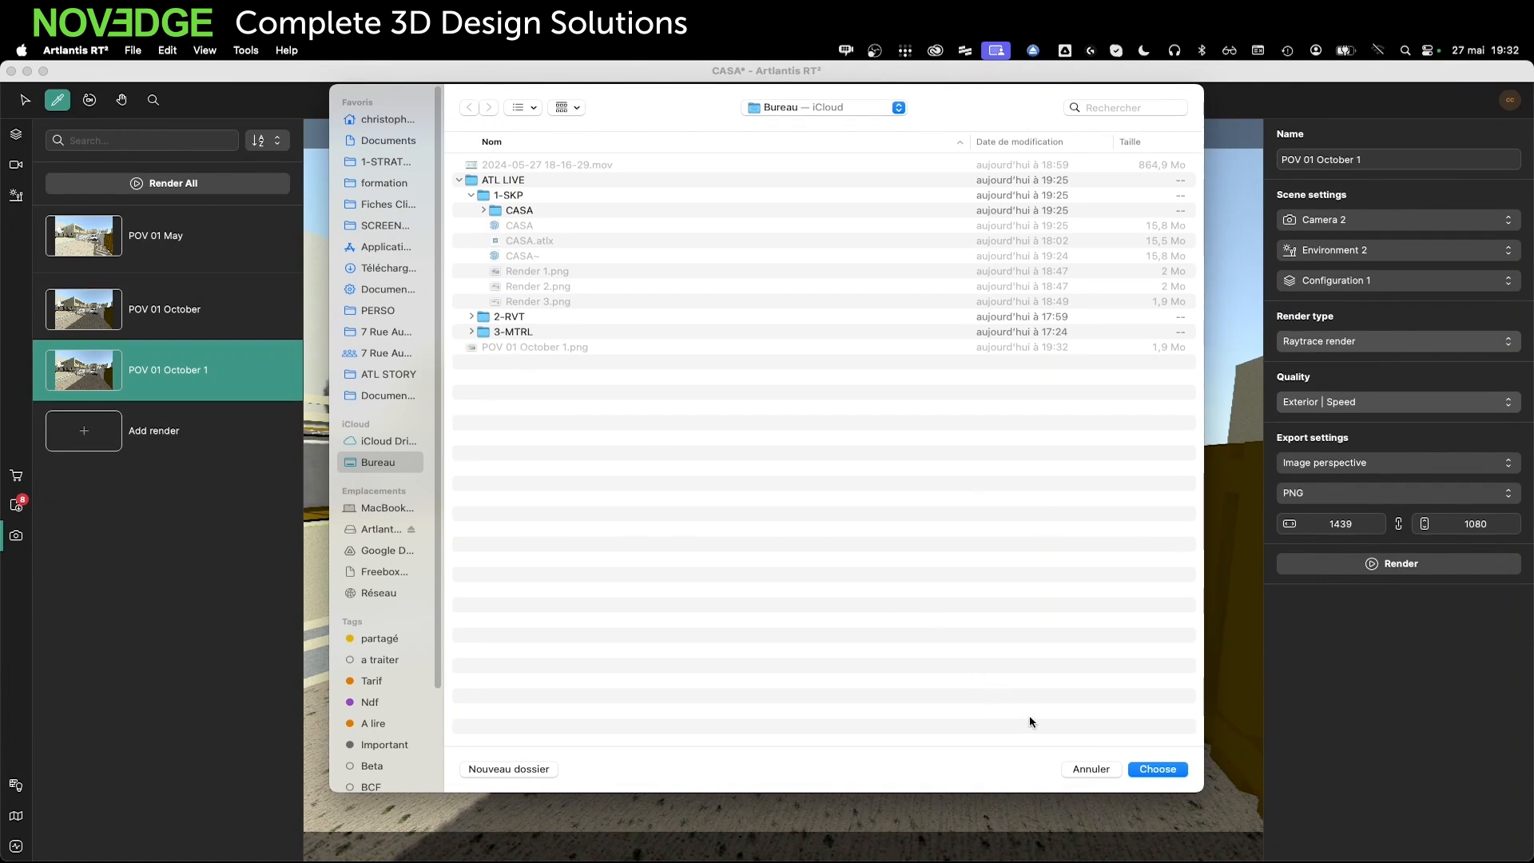
pyautogui.click(1074, 769)
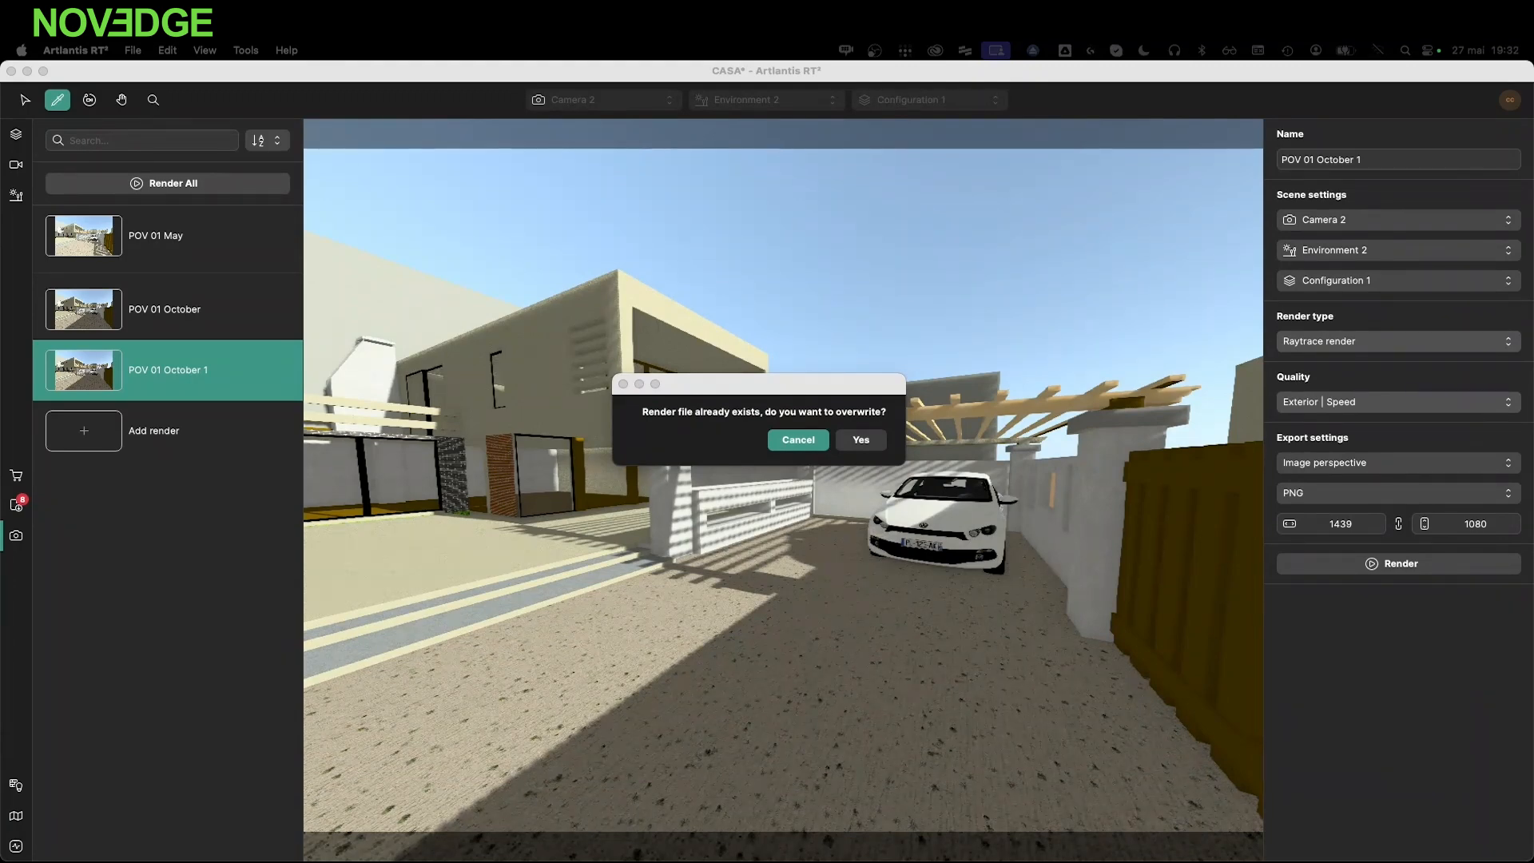
pyautogui.click(797, 440)
# Delete the POV 01 October 1 render and batch-render all remaining renders into the Bureau folder
pyautogui.rightClick(198, 385)
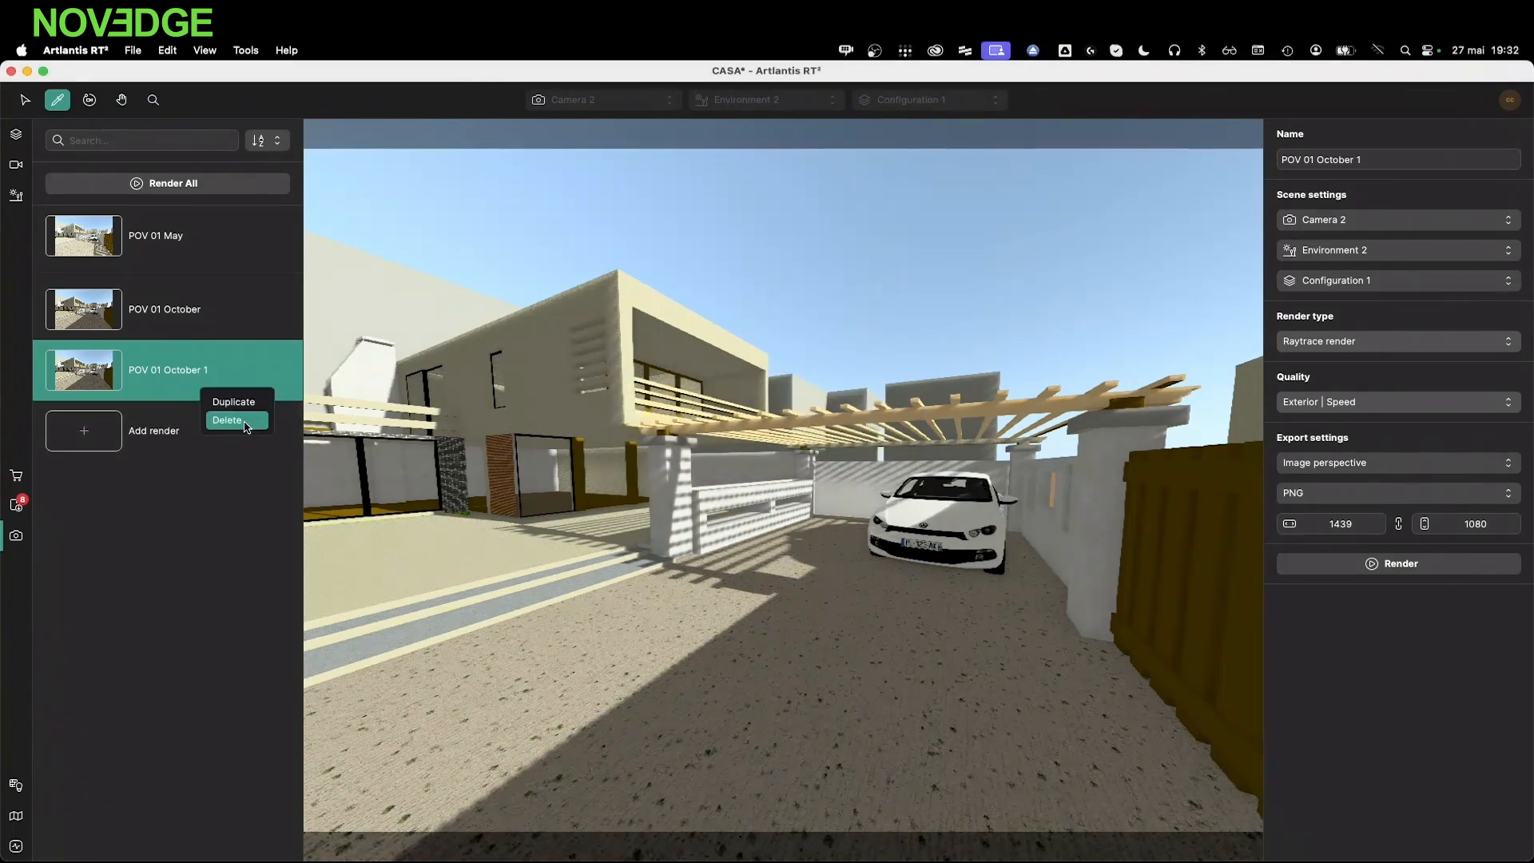
pyautogui.click(230, 420)
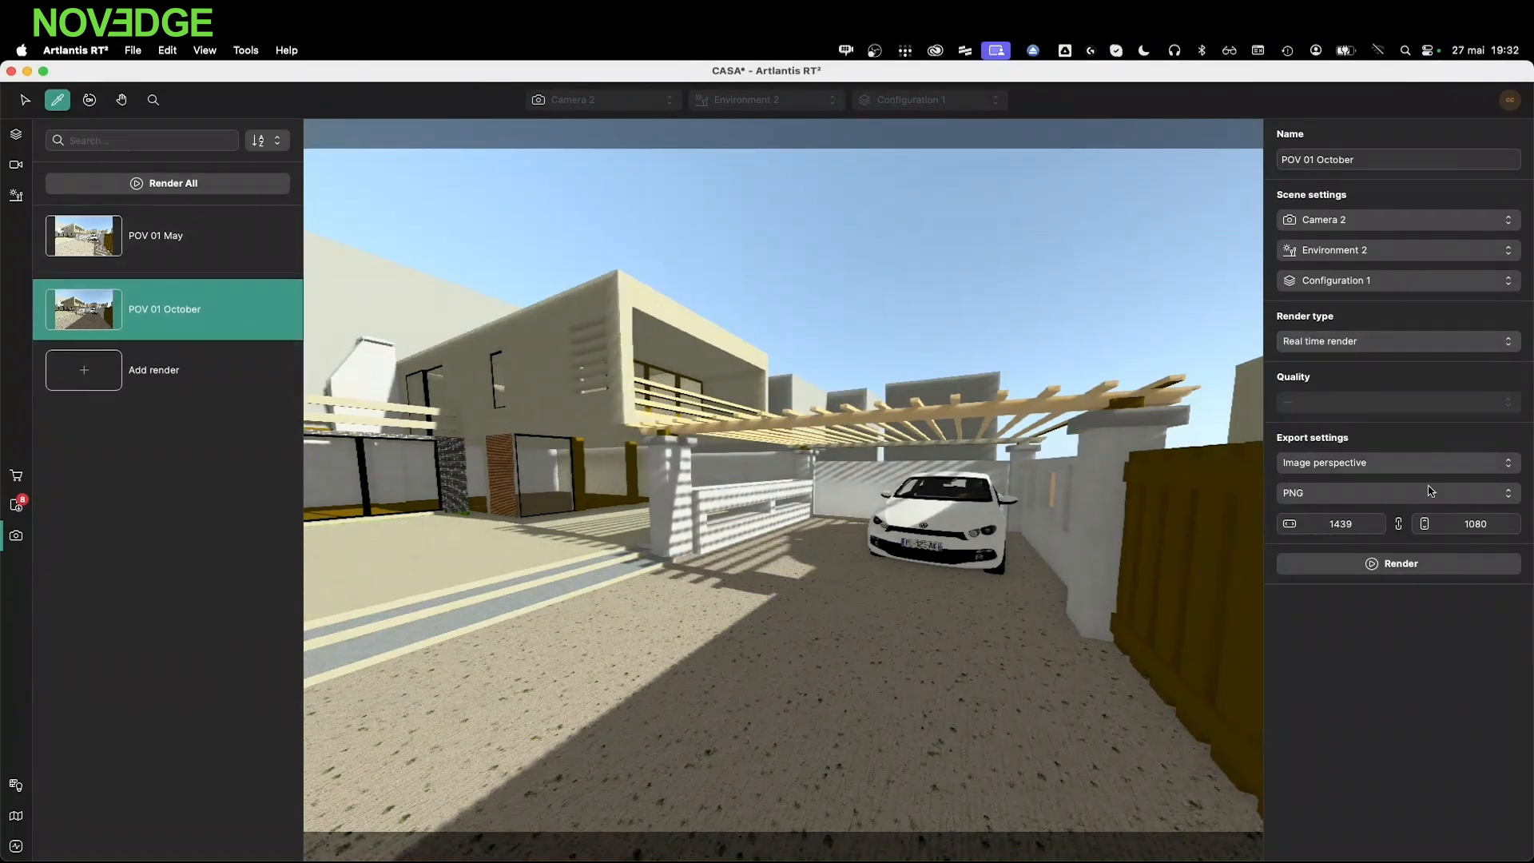
pyautogui.click(199, 184)
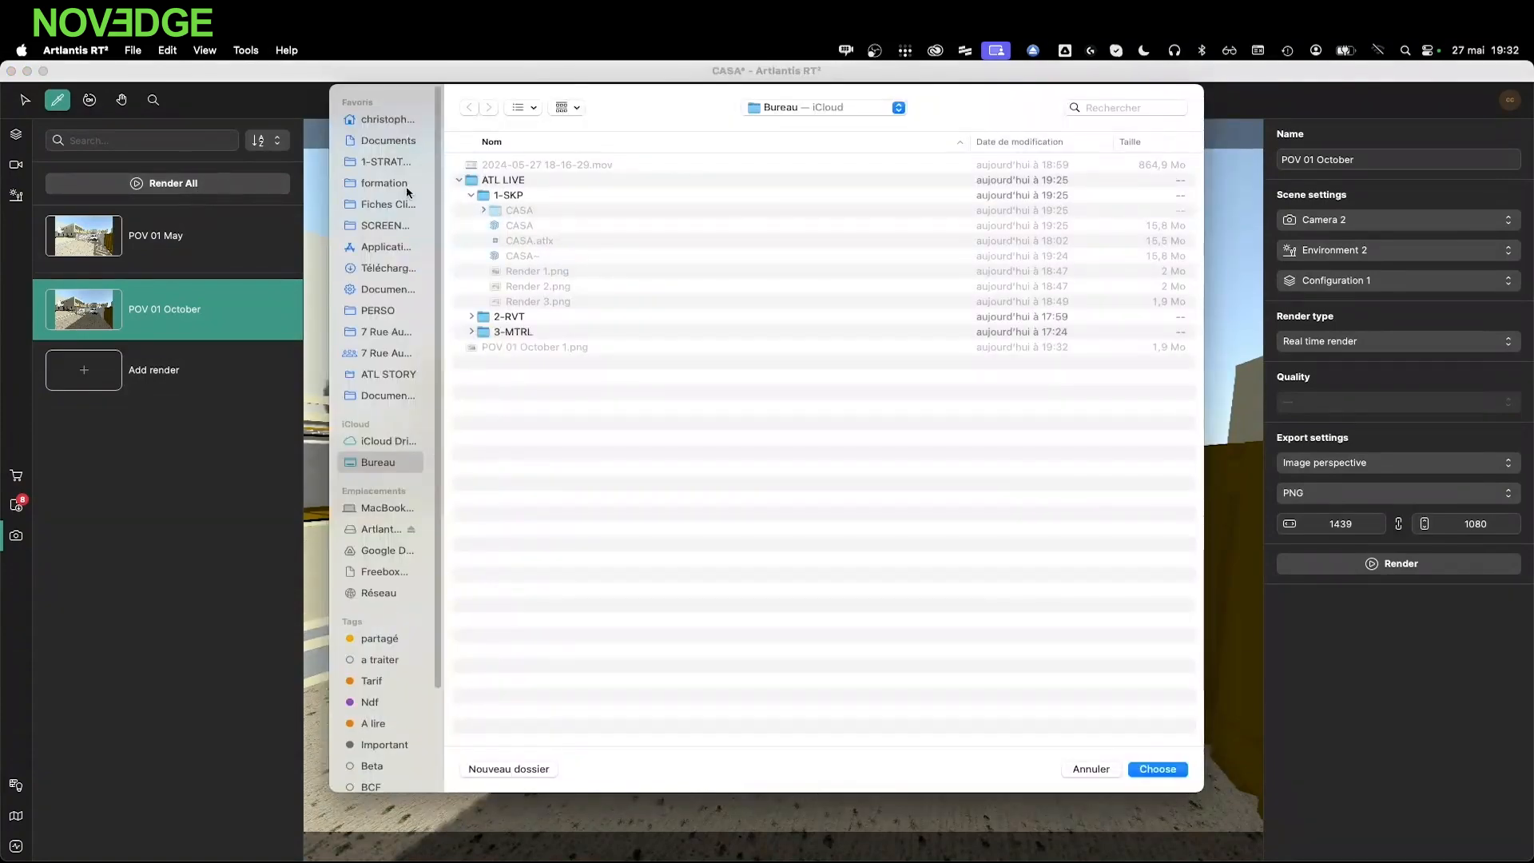
pyautogui.click(1157, 769)
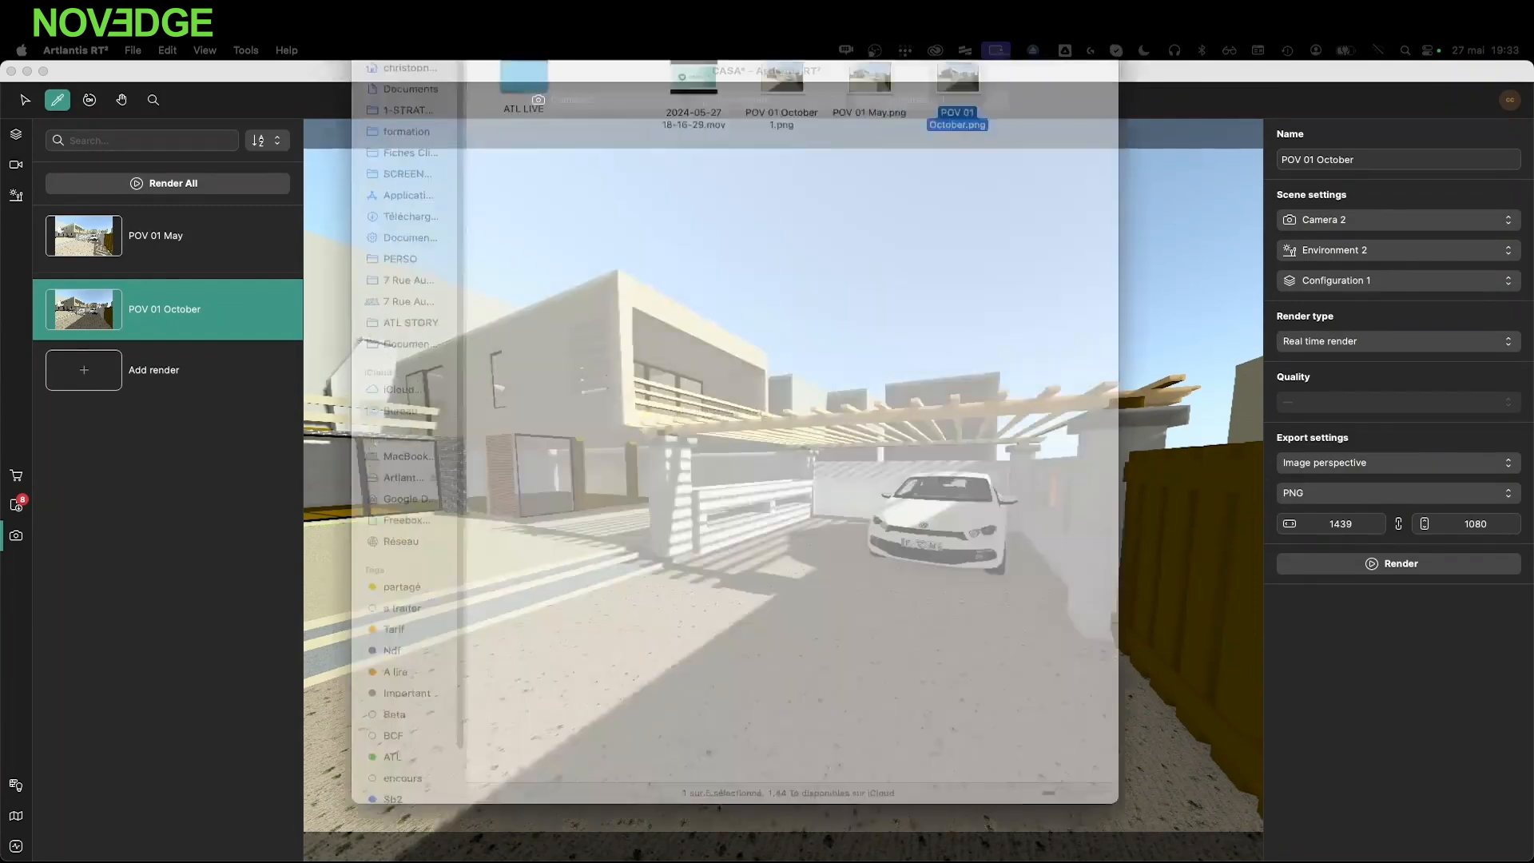
# Compare the POV 01 October.png and POV 01 October 1.png renders in Finder previews
pyautogui.moveTo(776, 43); pyautogui.dragTo(818, 59)
pyautogui.click(695, 341)
pyautogui.click(596, 163)
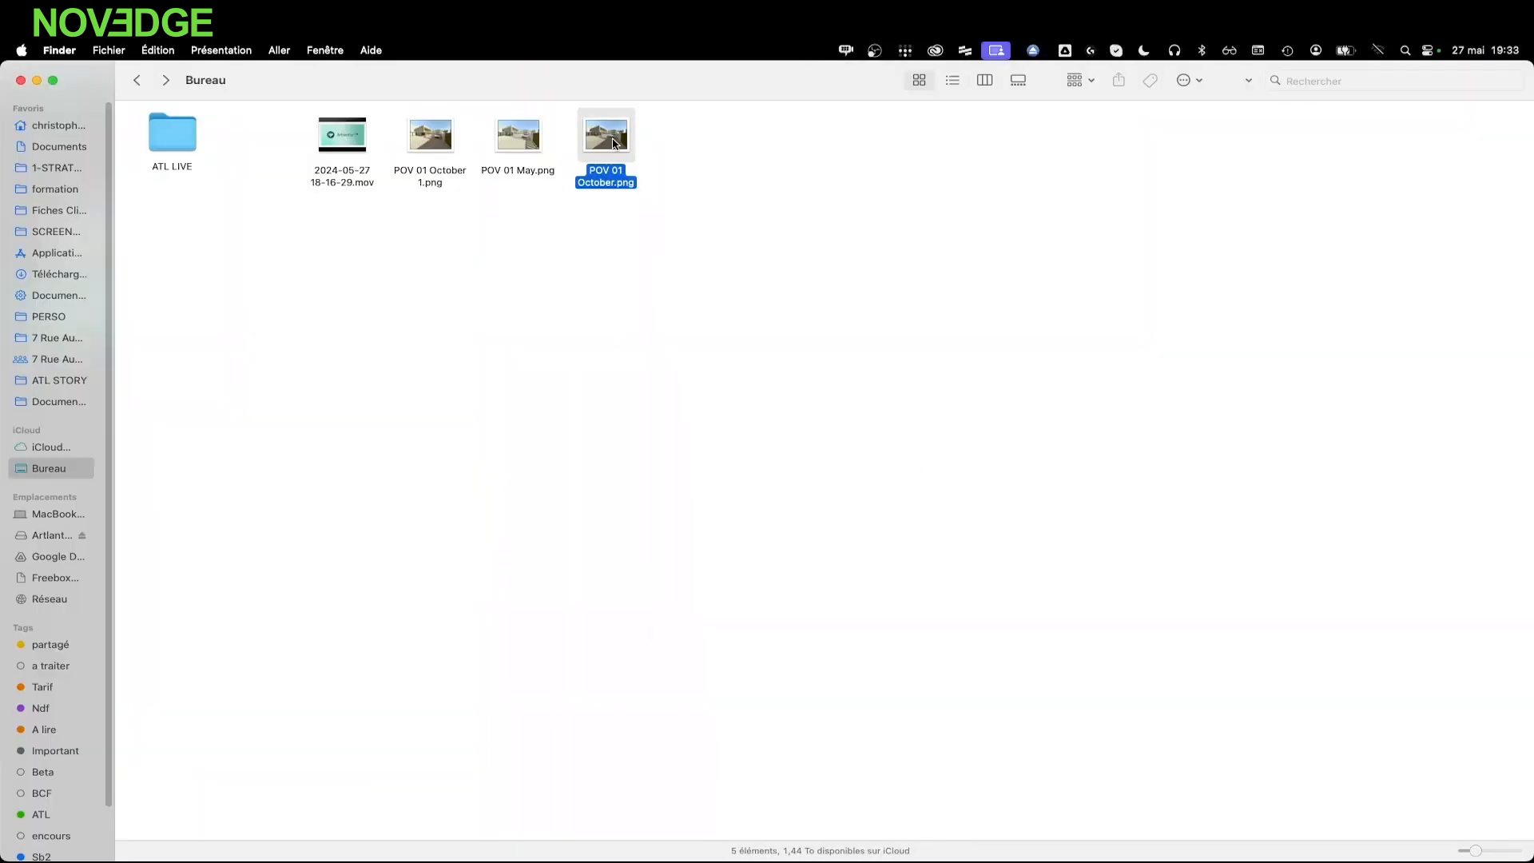
pyautogui.press('space')
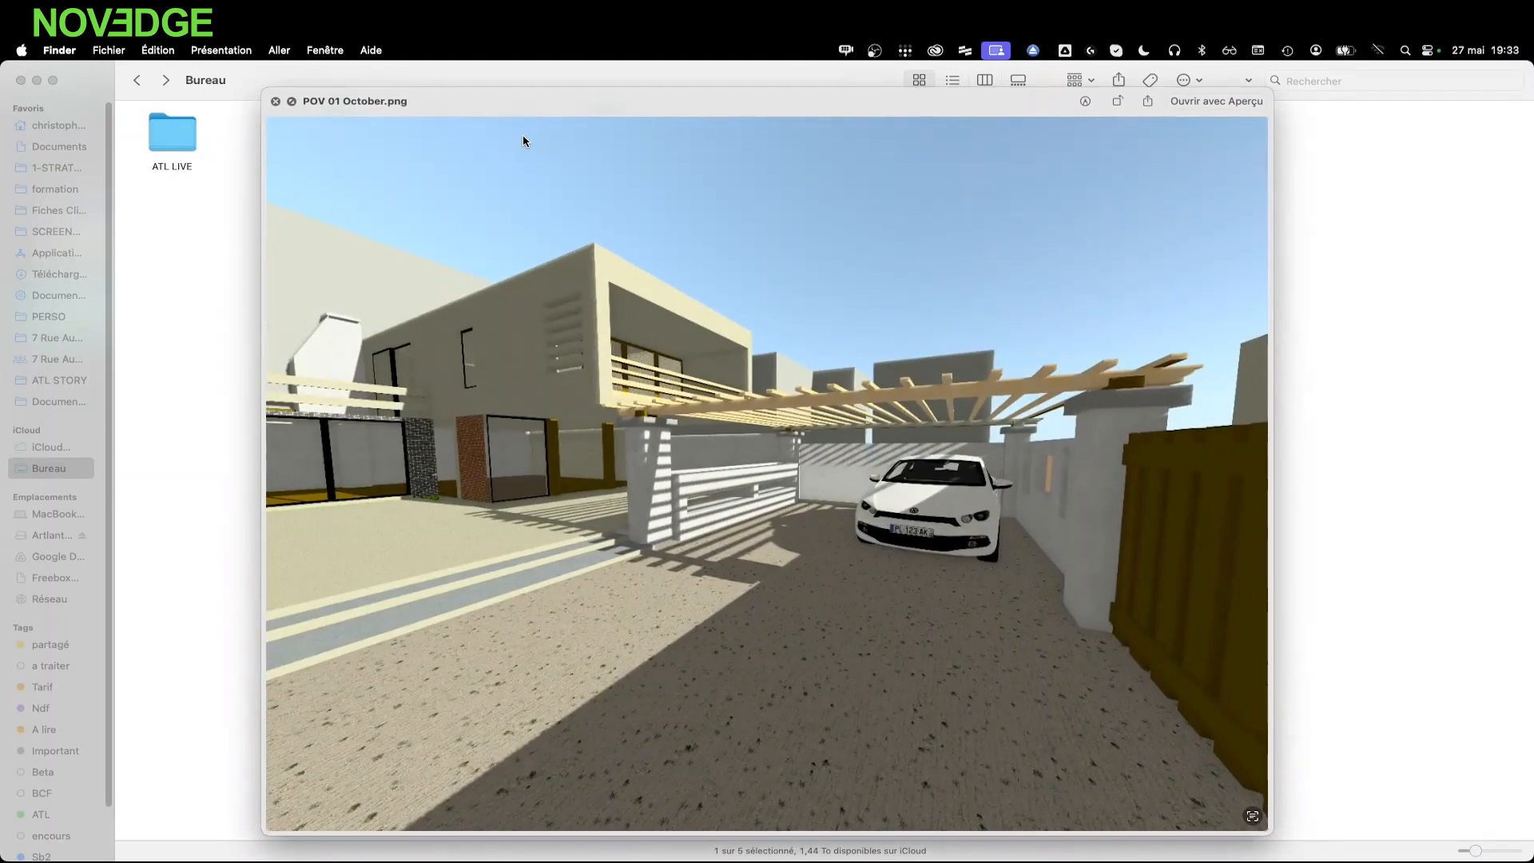
pyautogui.press('Right')
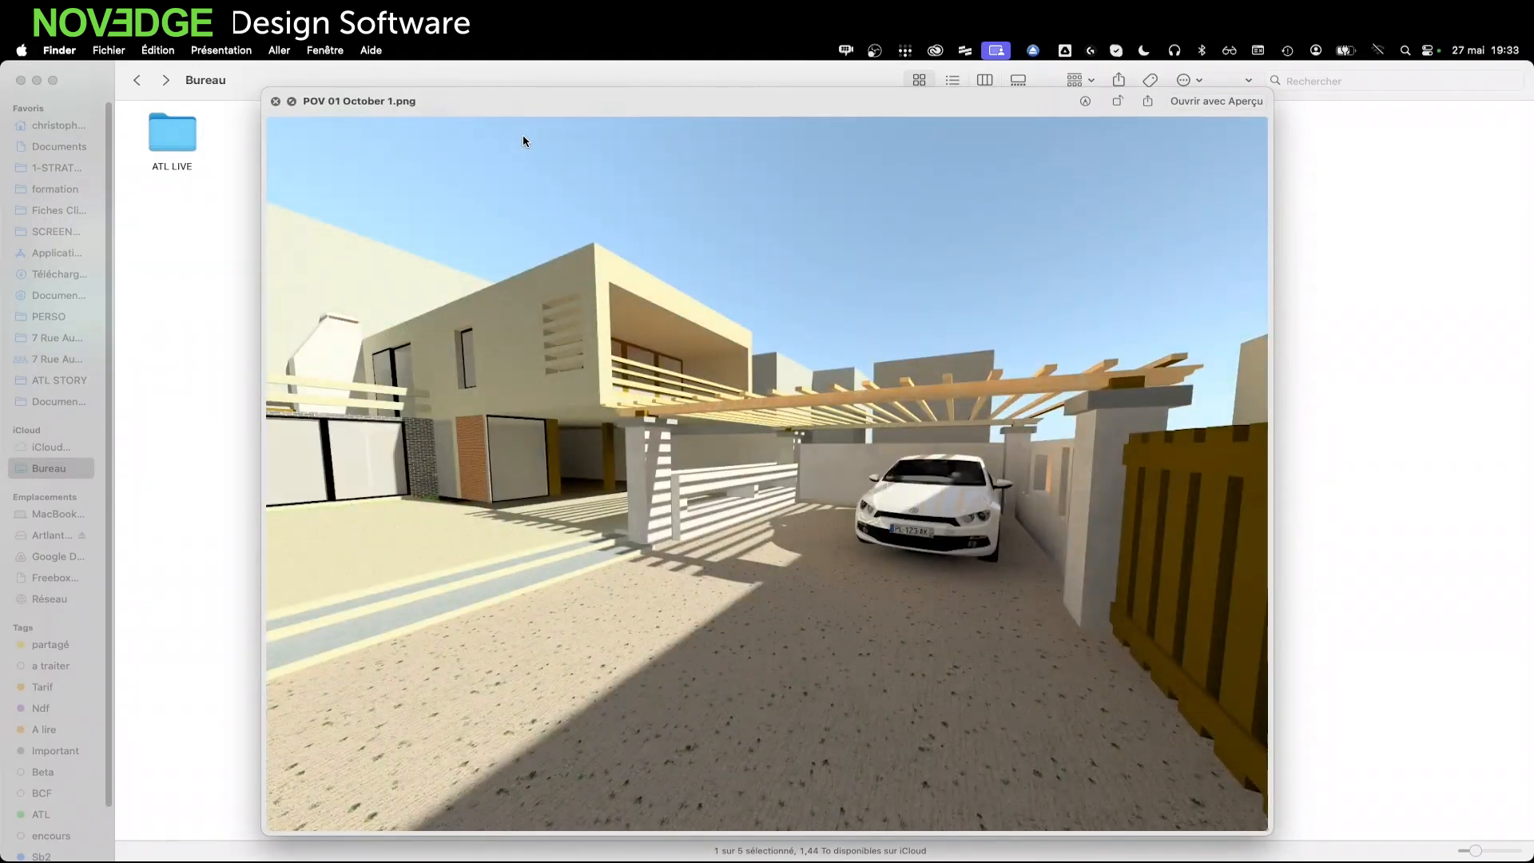
pyautogui.press('space')
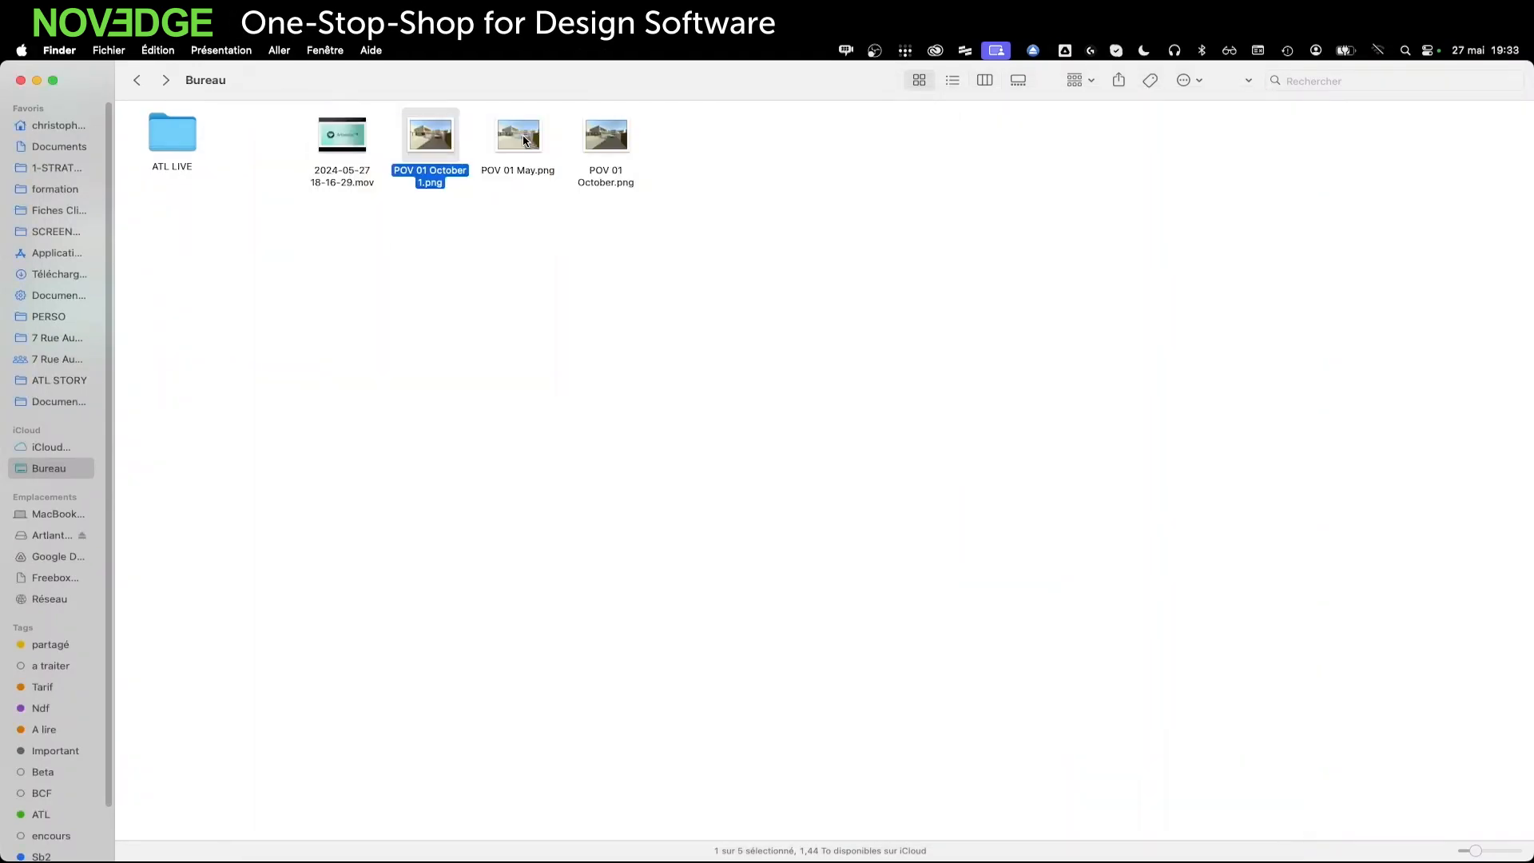
pyautogui.press('space')
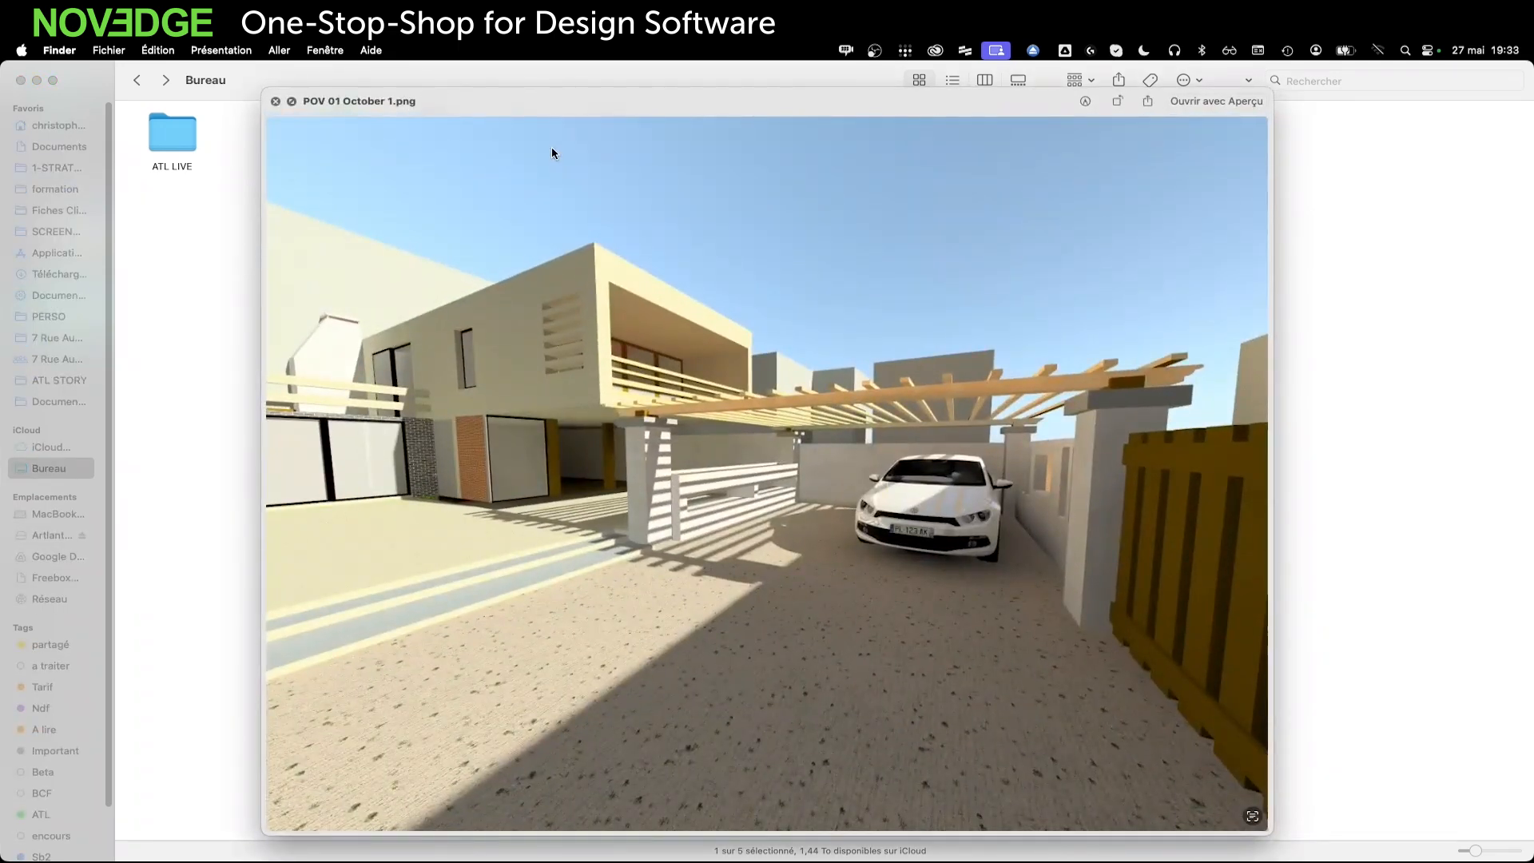
pyautogui.press('space')
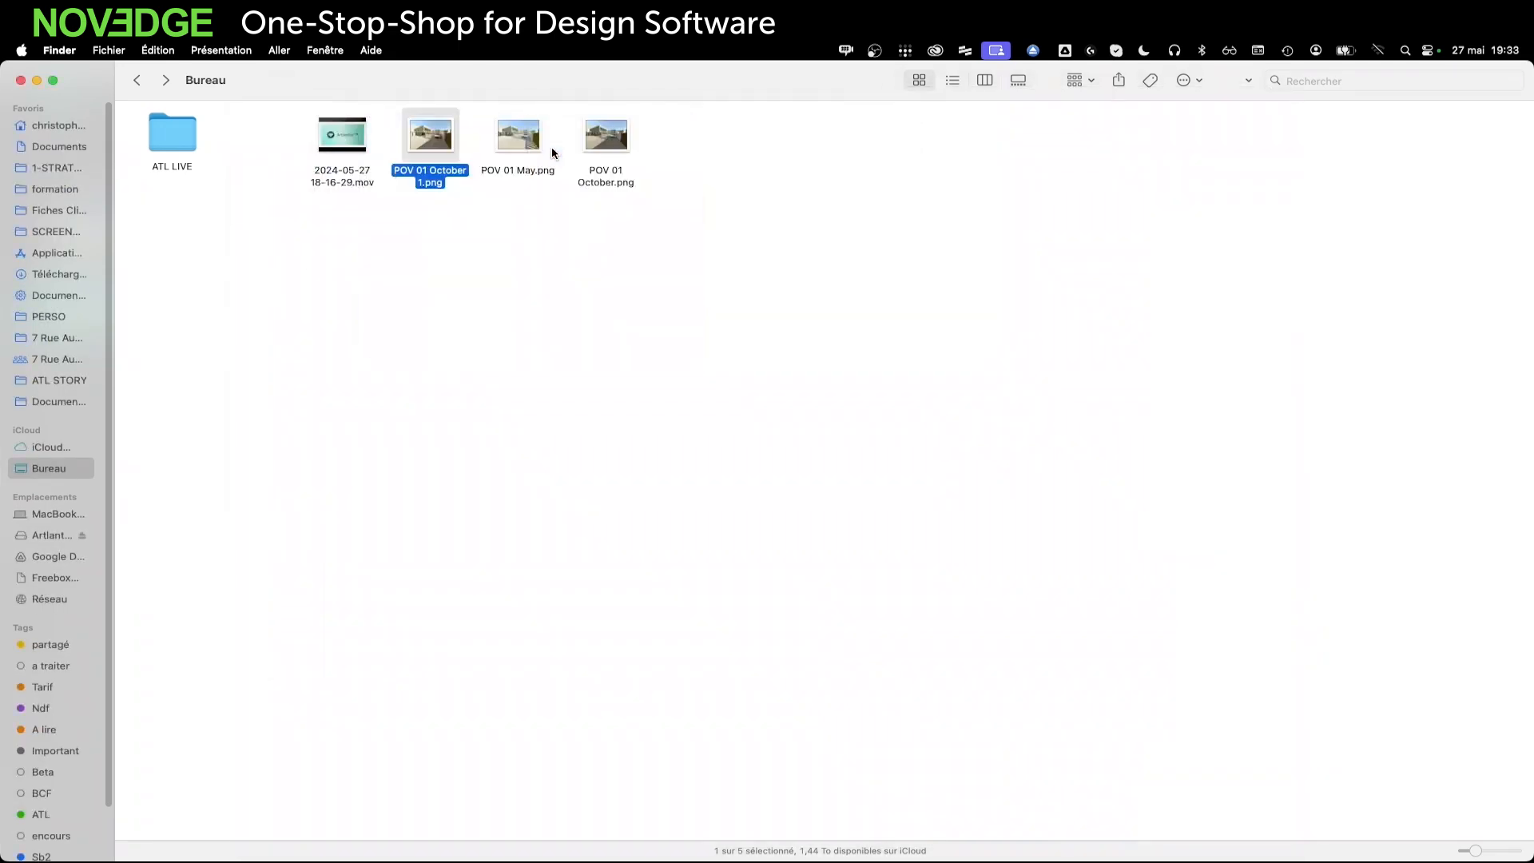
pyautogui.click(37, 80)
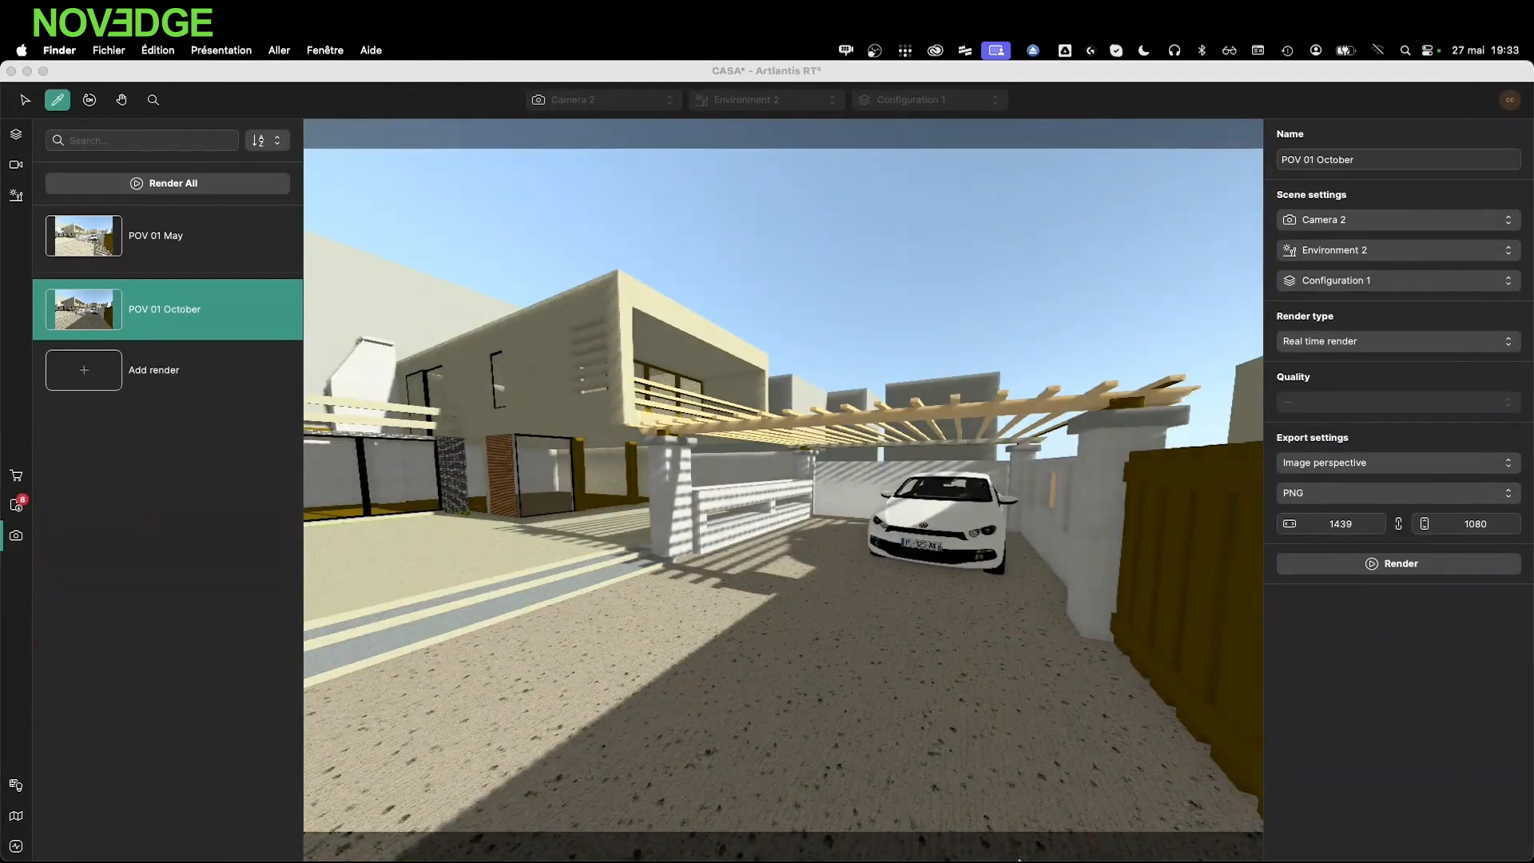
# Switch to Microsoft Remote Desktop, connect to the EGPU computer and open the Artlantis export for the Revit 3D (Shaded) Uncropped view
pyautogui.moveTo(1011, 859)
pyautogui.click(806, 833)
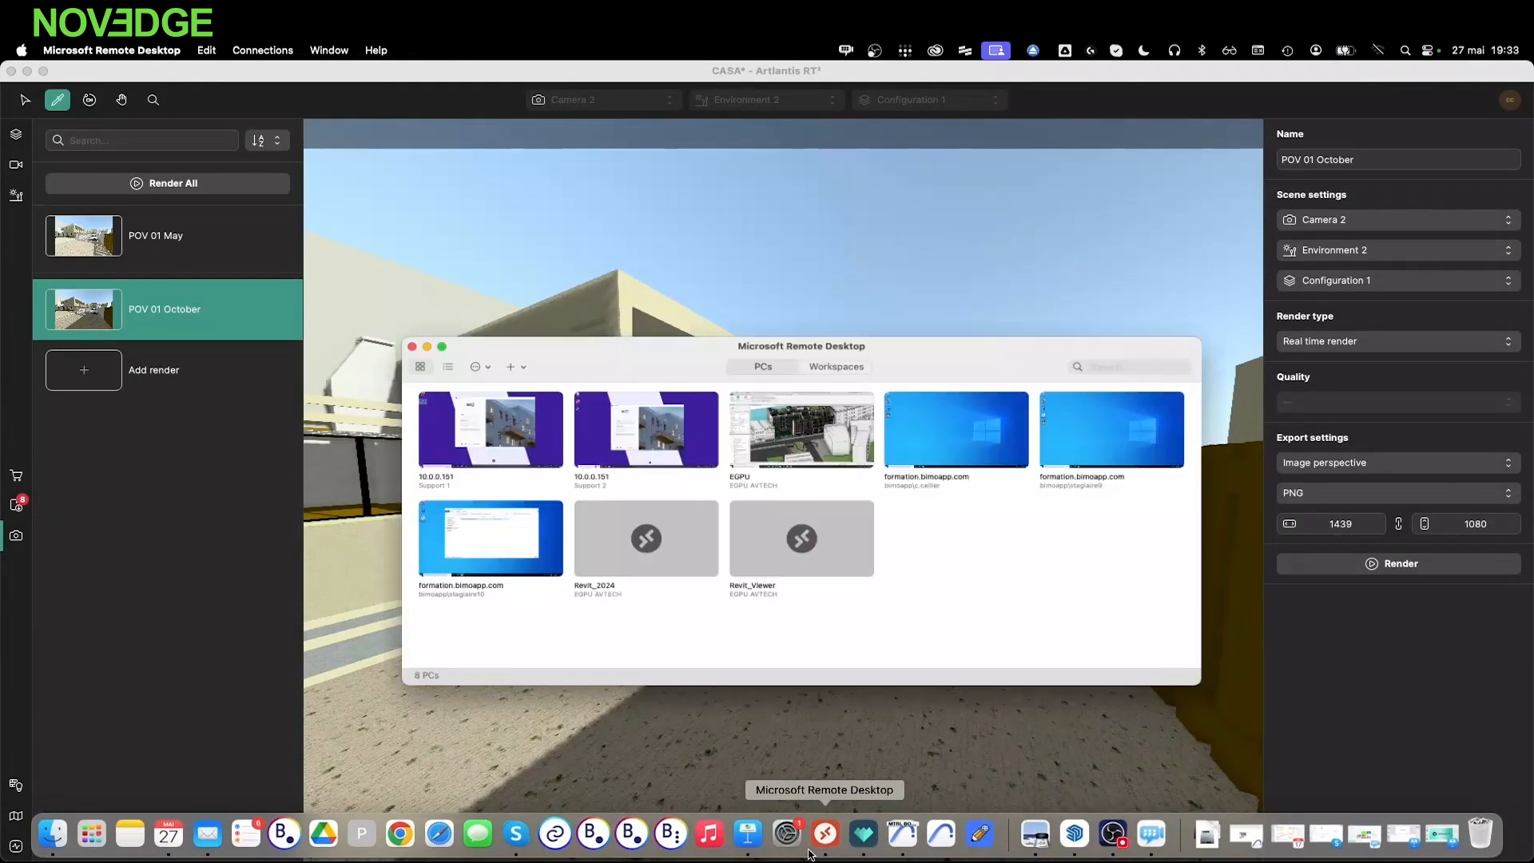
pyautogui.doubleClick(771, 413)
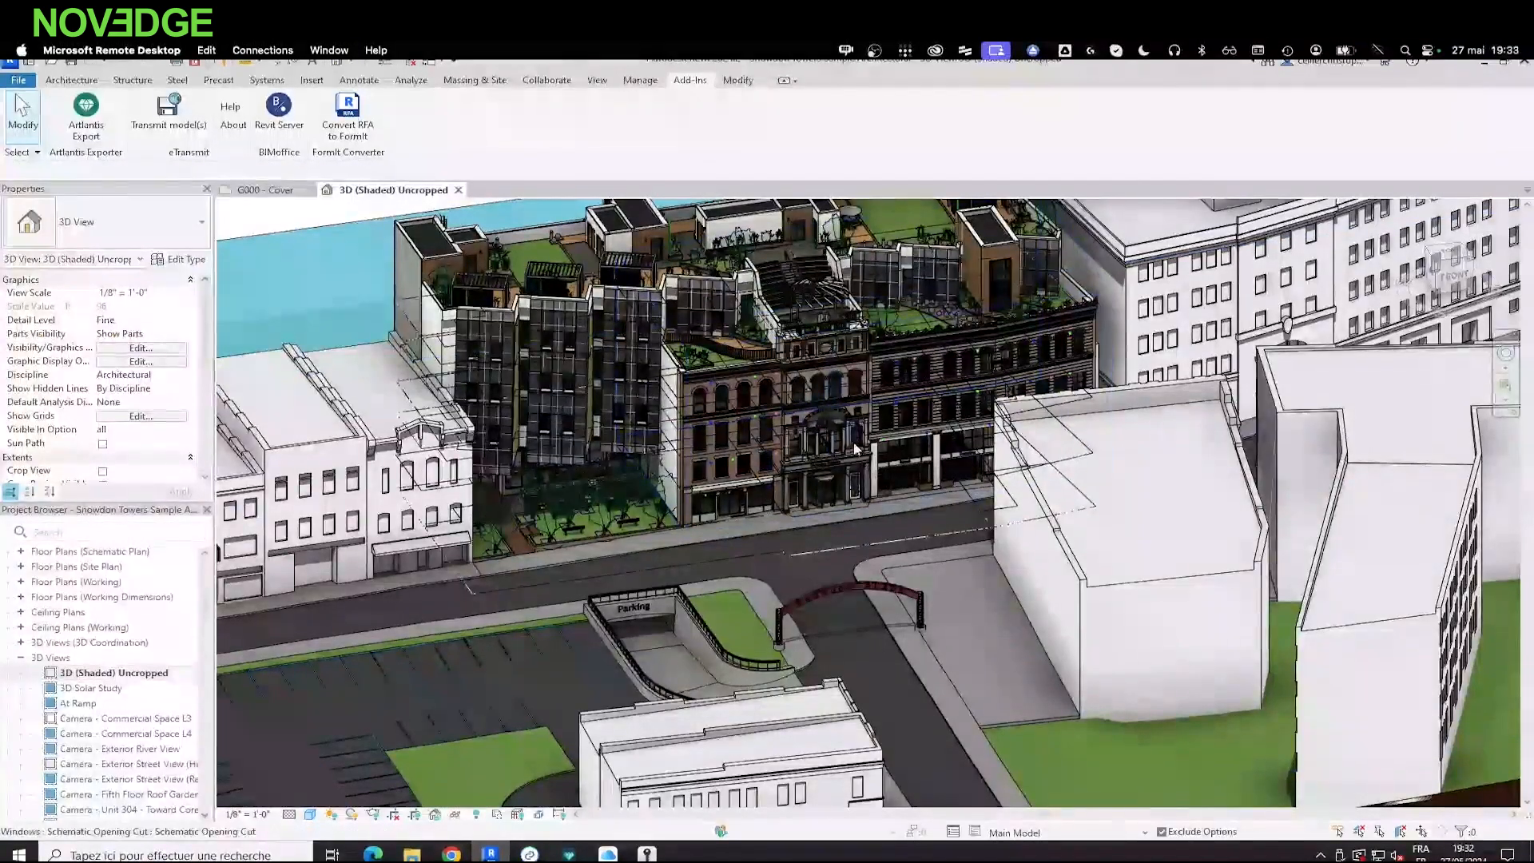
pyautogui.moveTo(859, 449); pyautogui.dragTo(867, 560, button='middle')
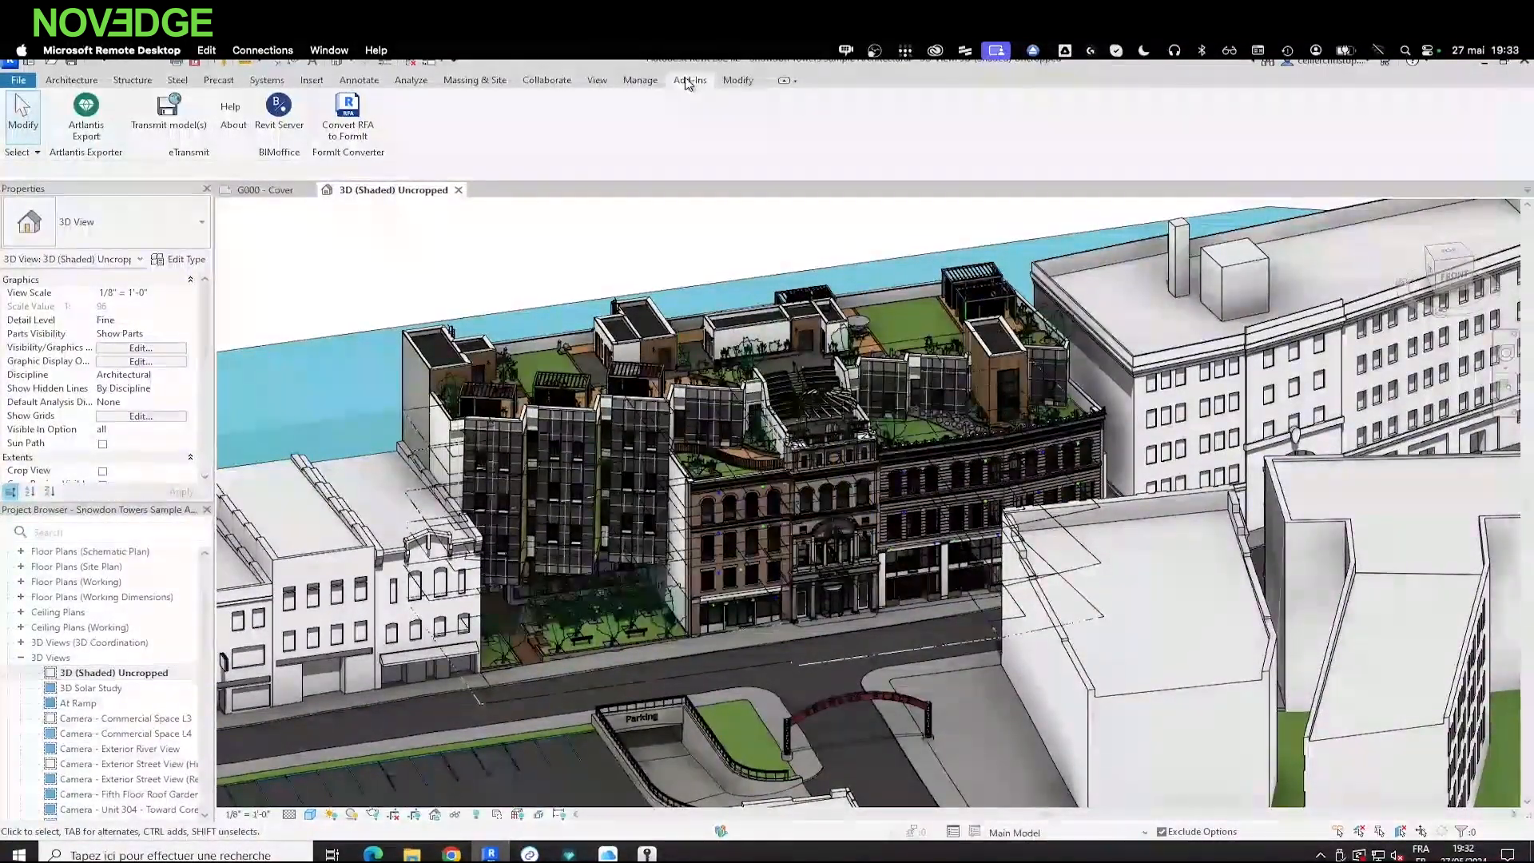
pyautogui.click(86, 120)
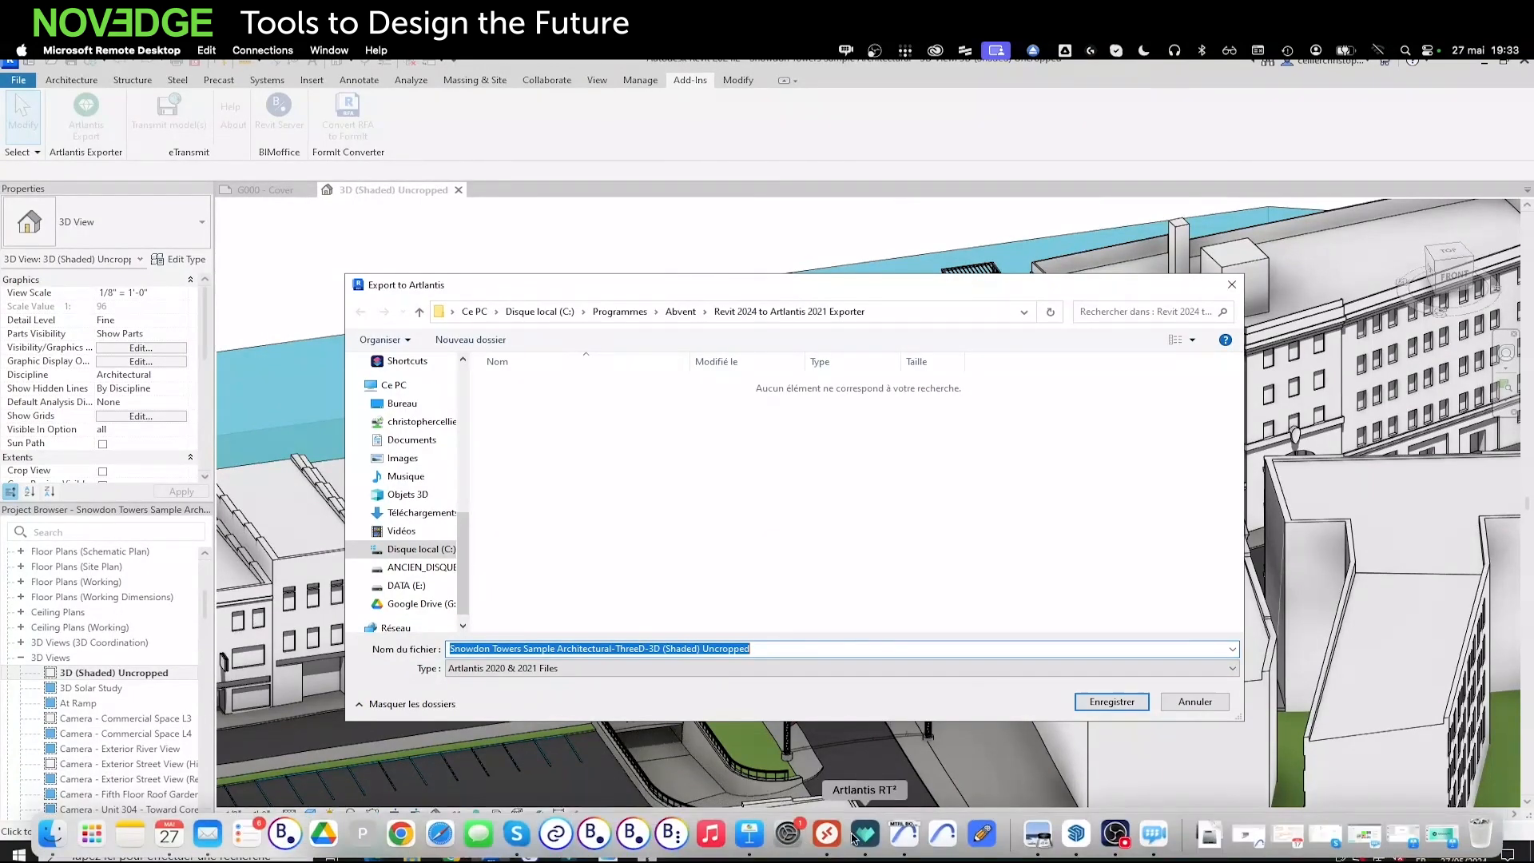
# Switch back to Artlantis RT² and start a new empty scene
pyautogui.click(857, 837)
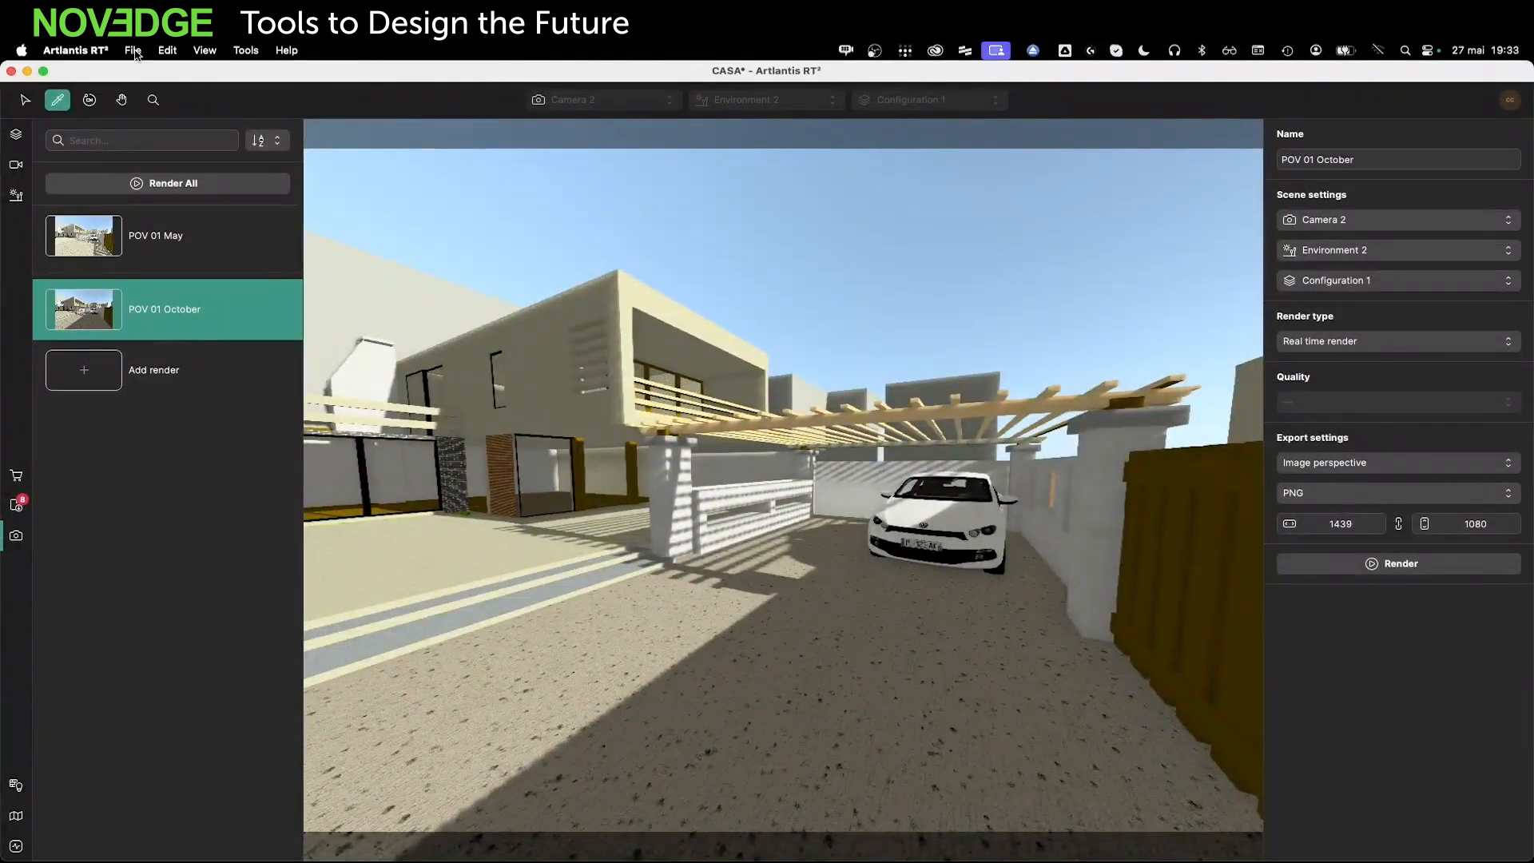
pyautogui.click(134, 51)
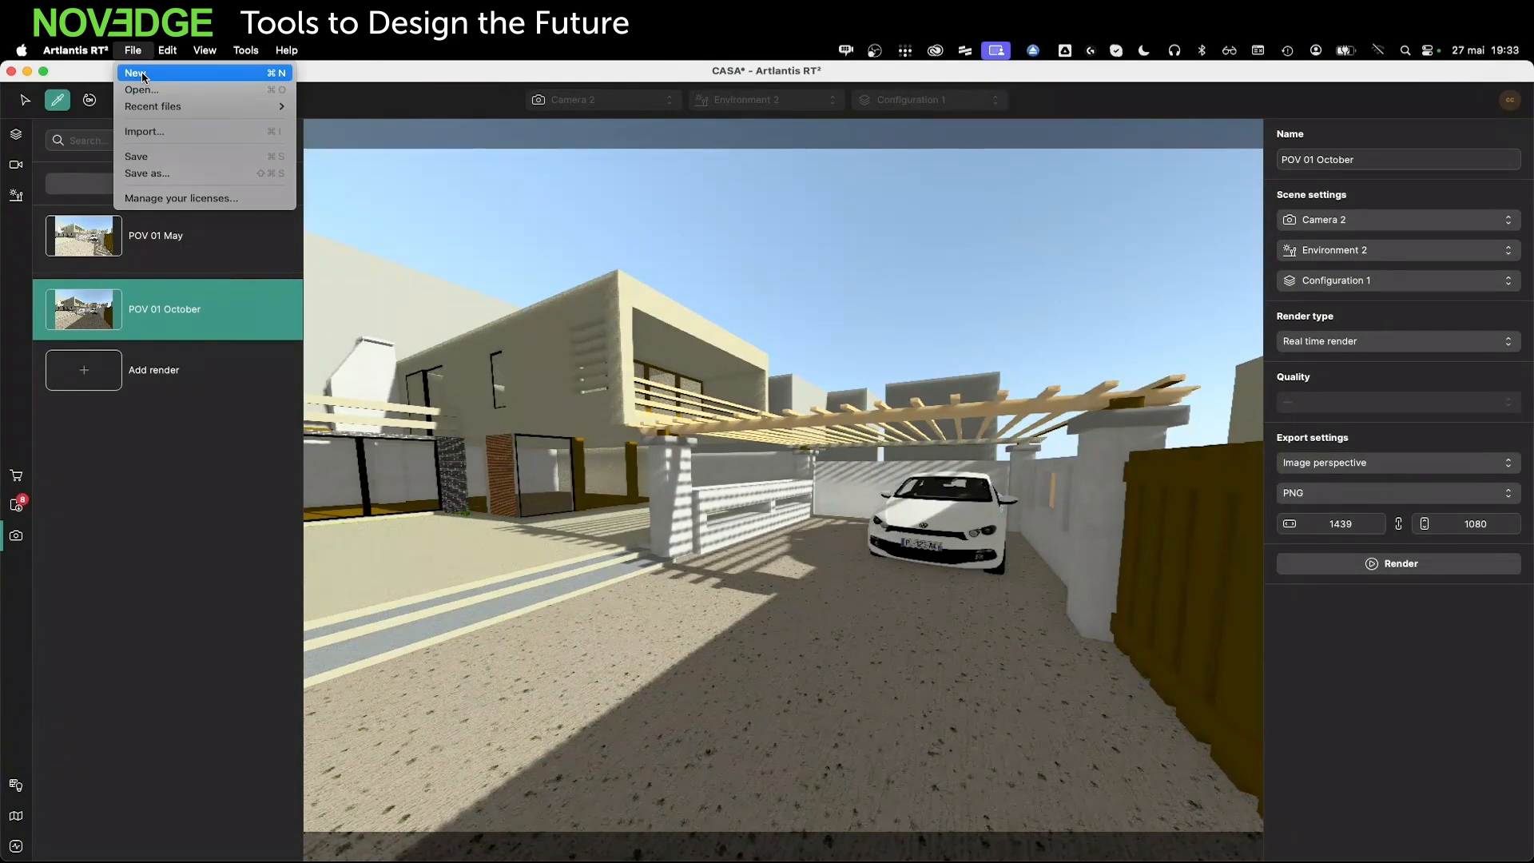
pyautogui.click(137, 74)
pyautogui.click(708, 445)
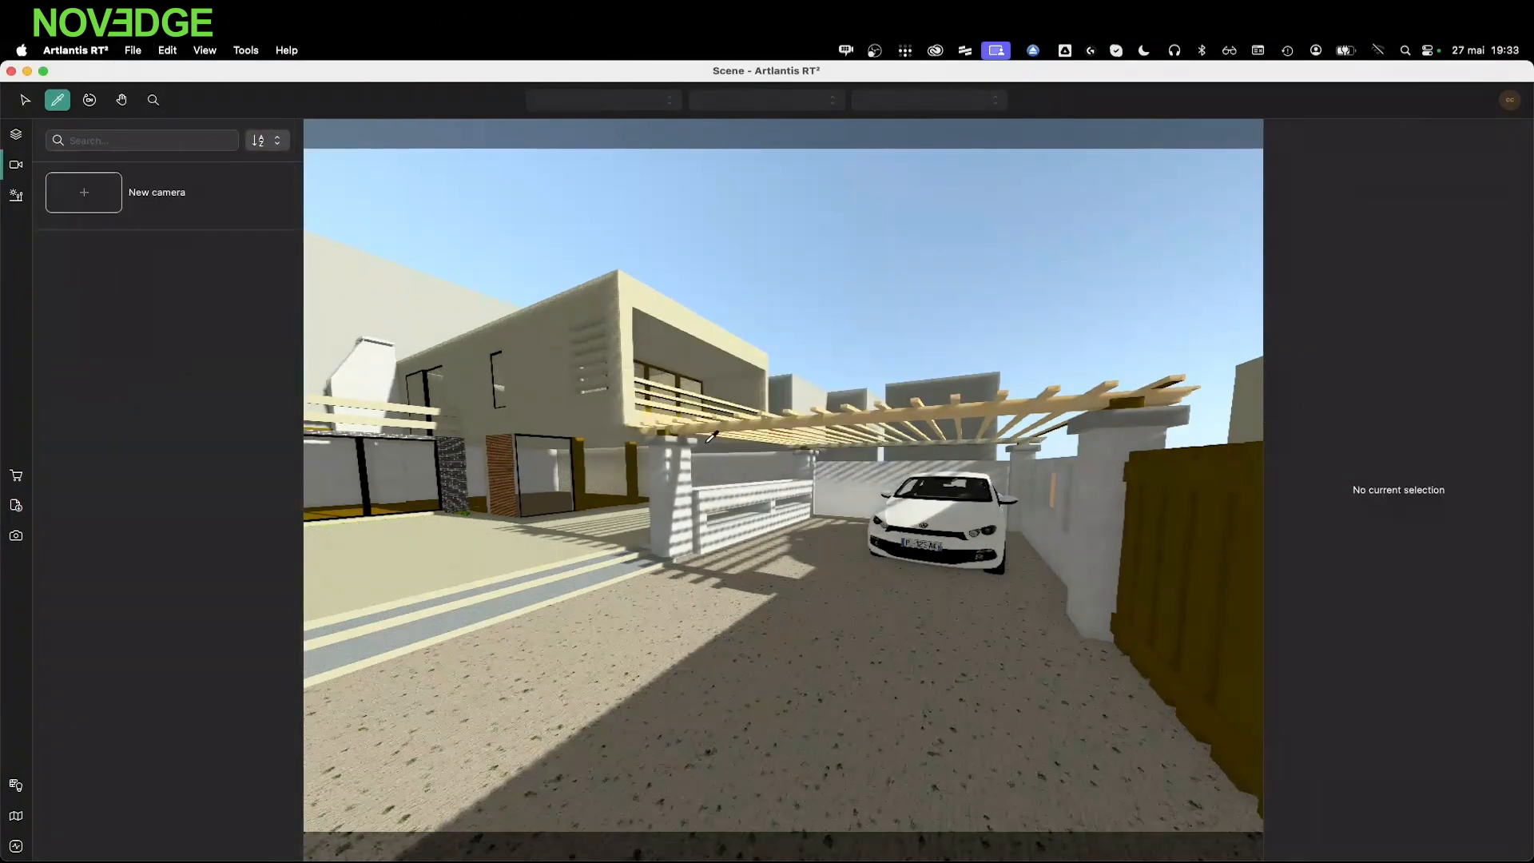
# Import Snowdon Towers Sample Architectural-ThreeD-3D (Shaded) Uncropped.atl from the 2-RVT folder and check its import task
pyautogui.click(134, 51)
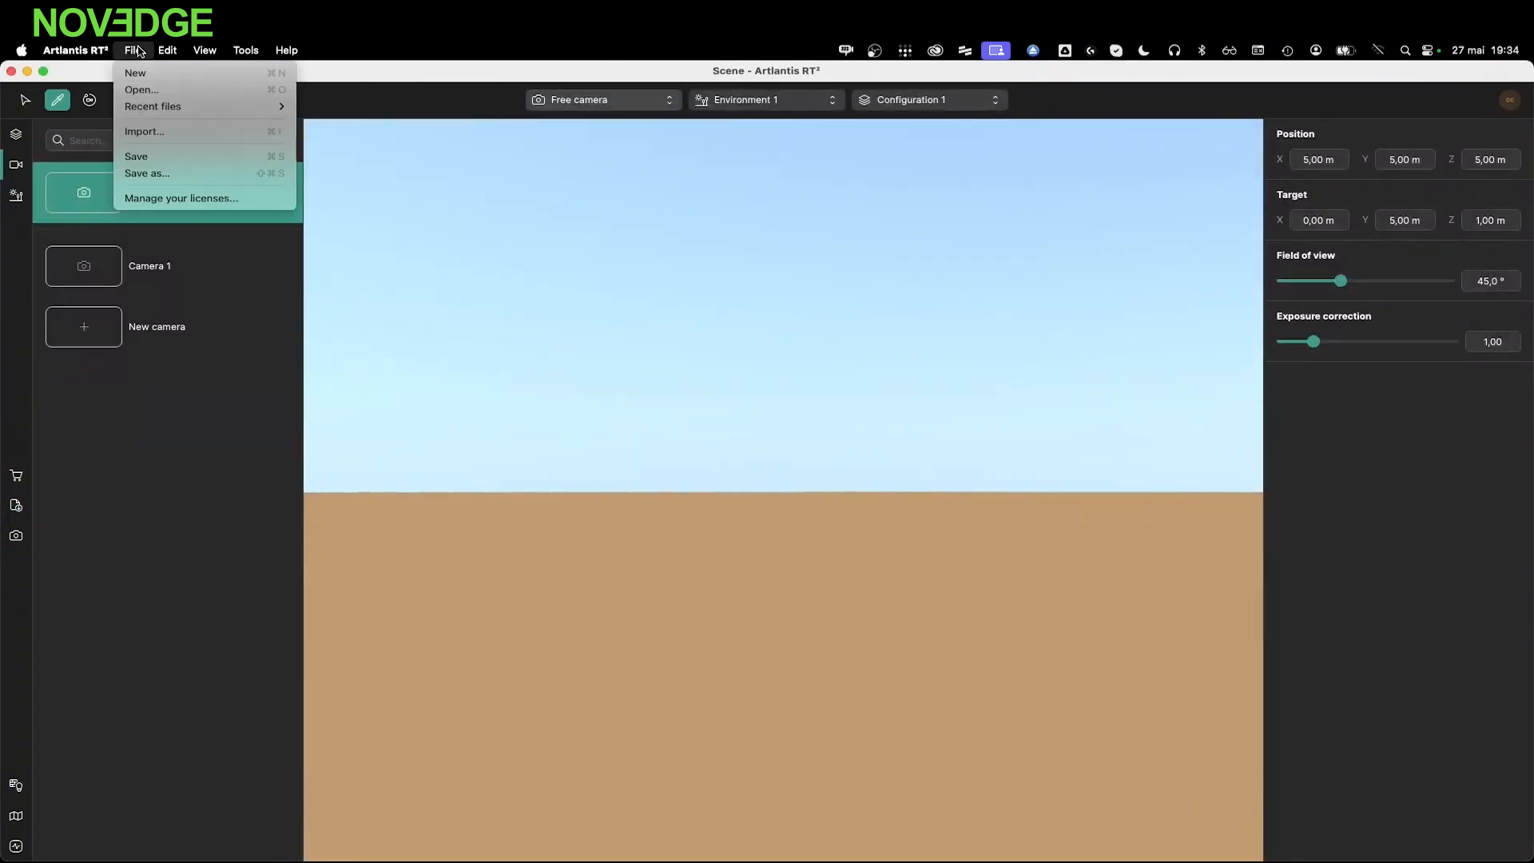
pyautogui.click(159, 131)
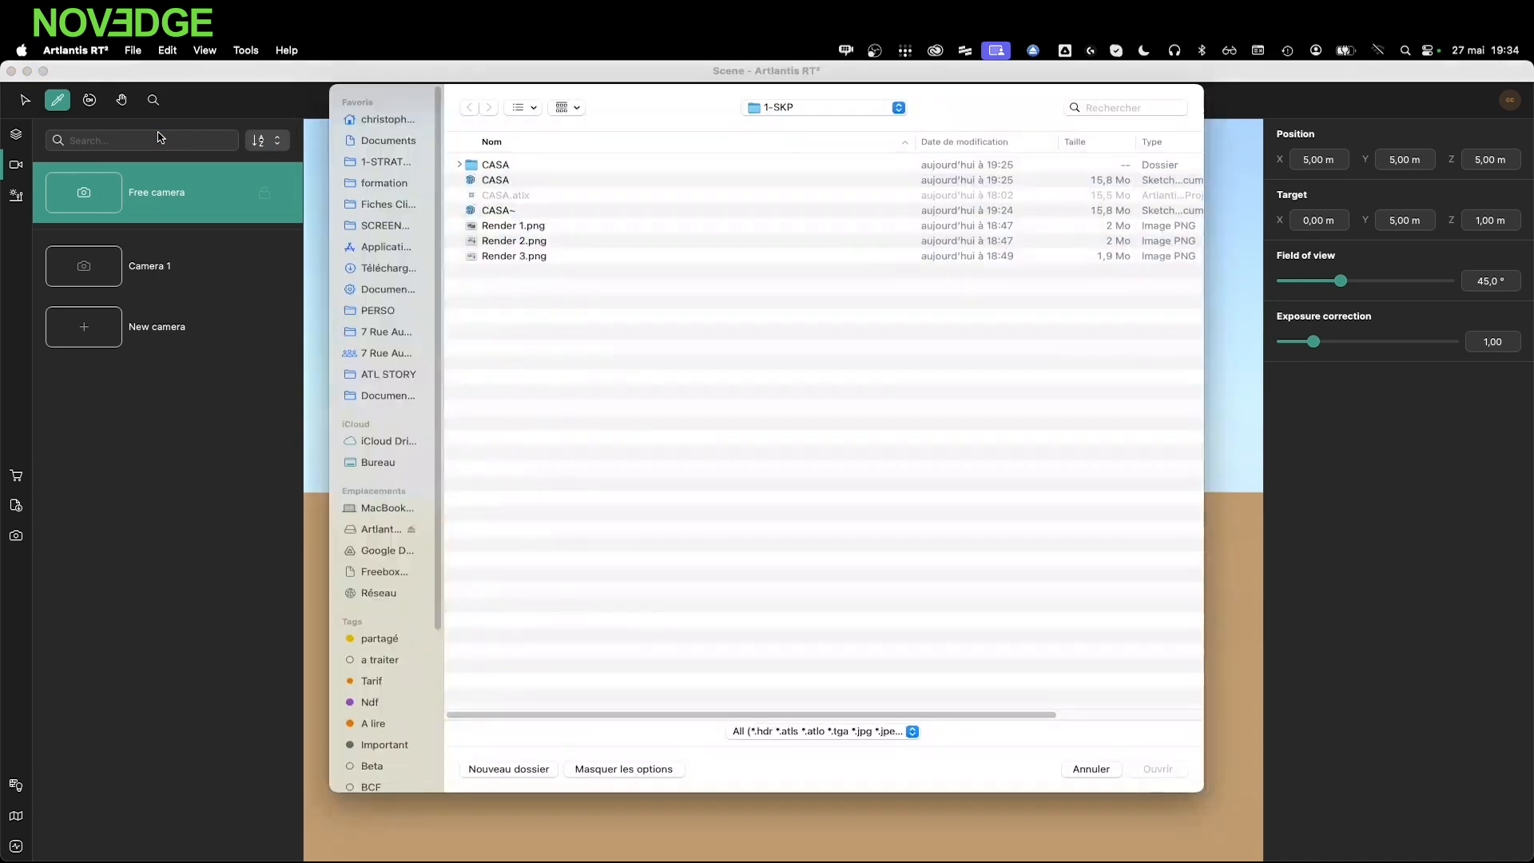
pyautogui.click(833, 113)
pyautogui.click(799, 126)
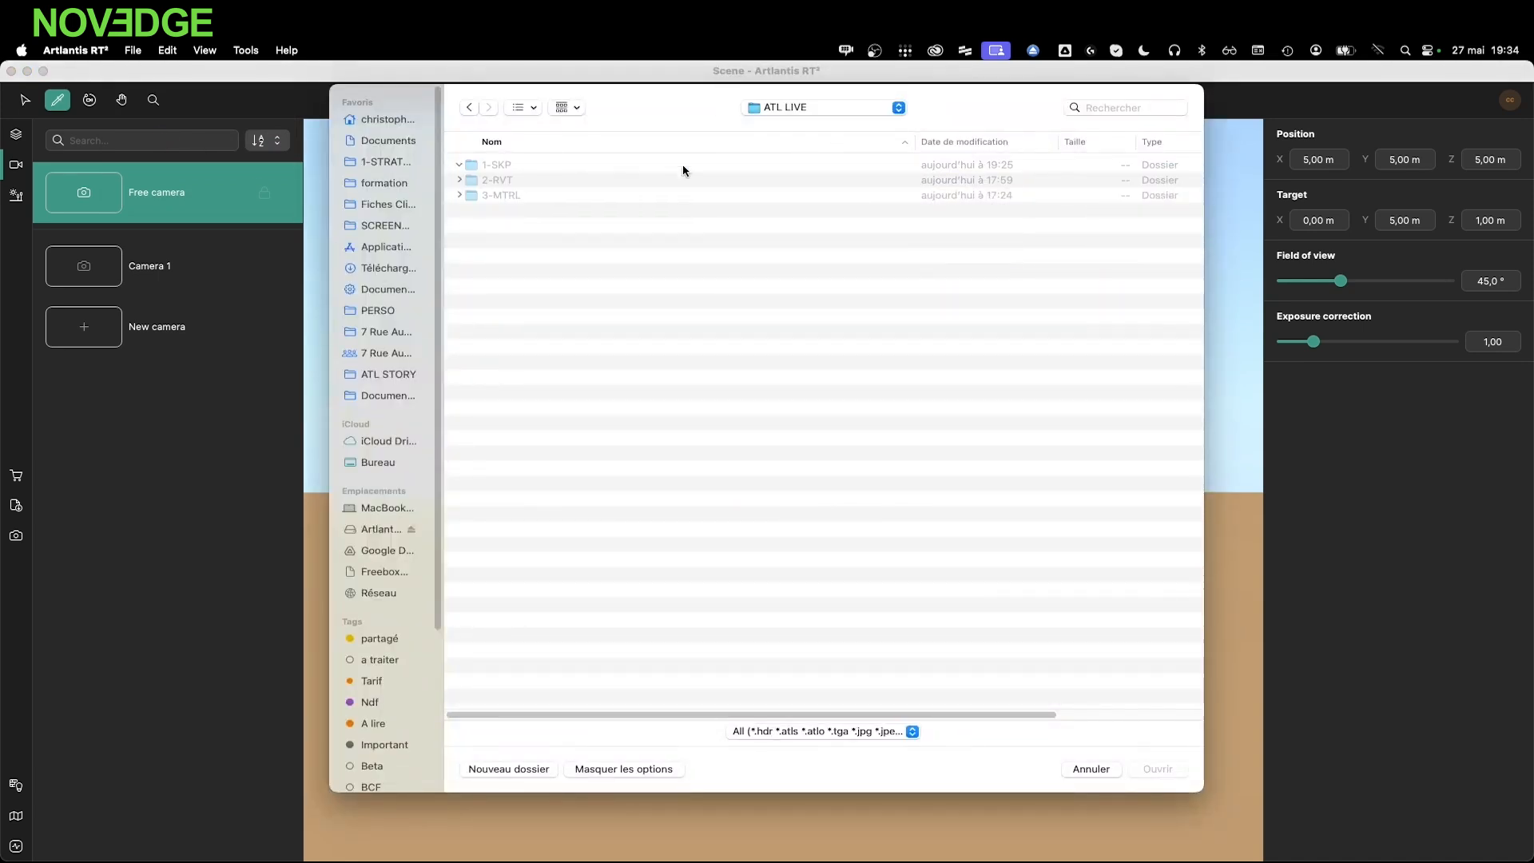
pyautogui.click(460, 286)
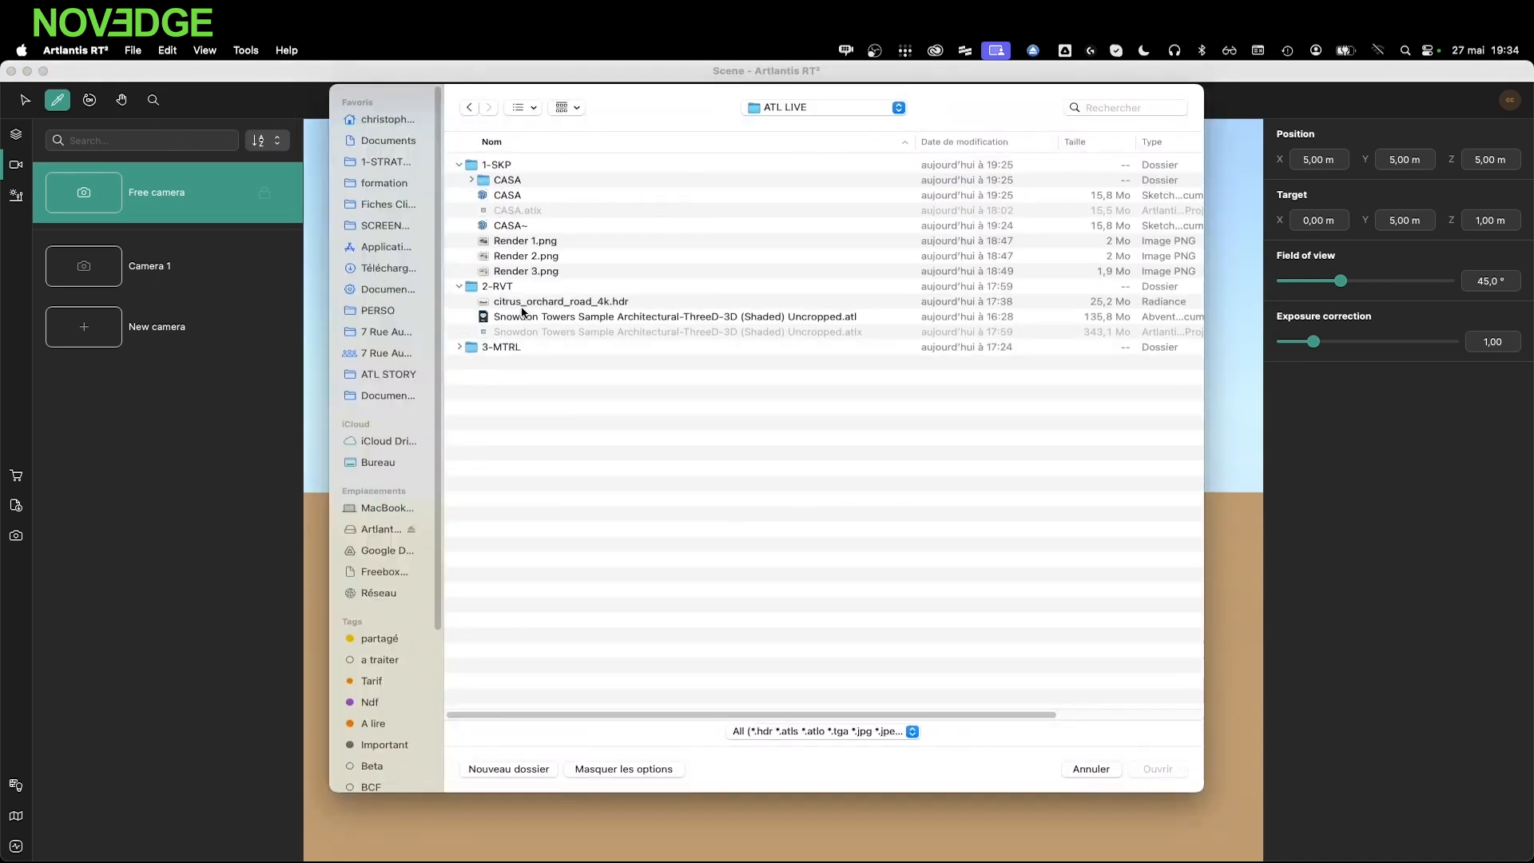
pyautogui.click(537, 317)
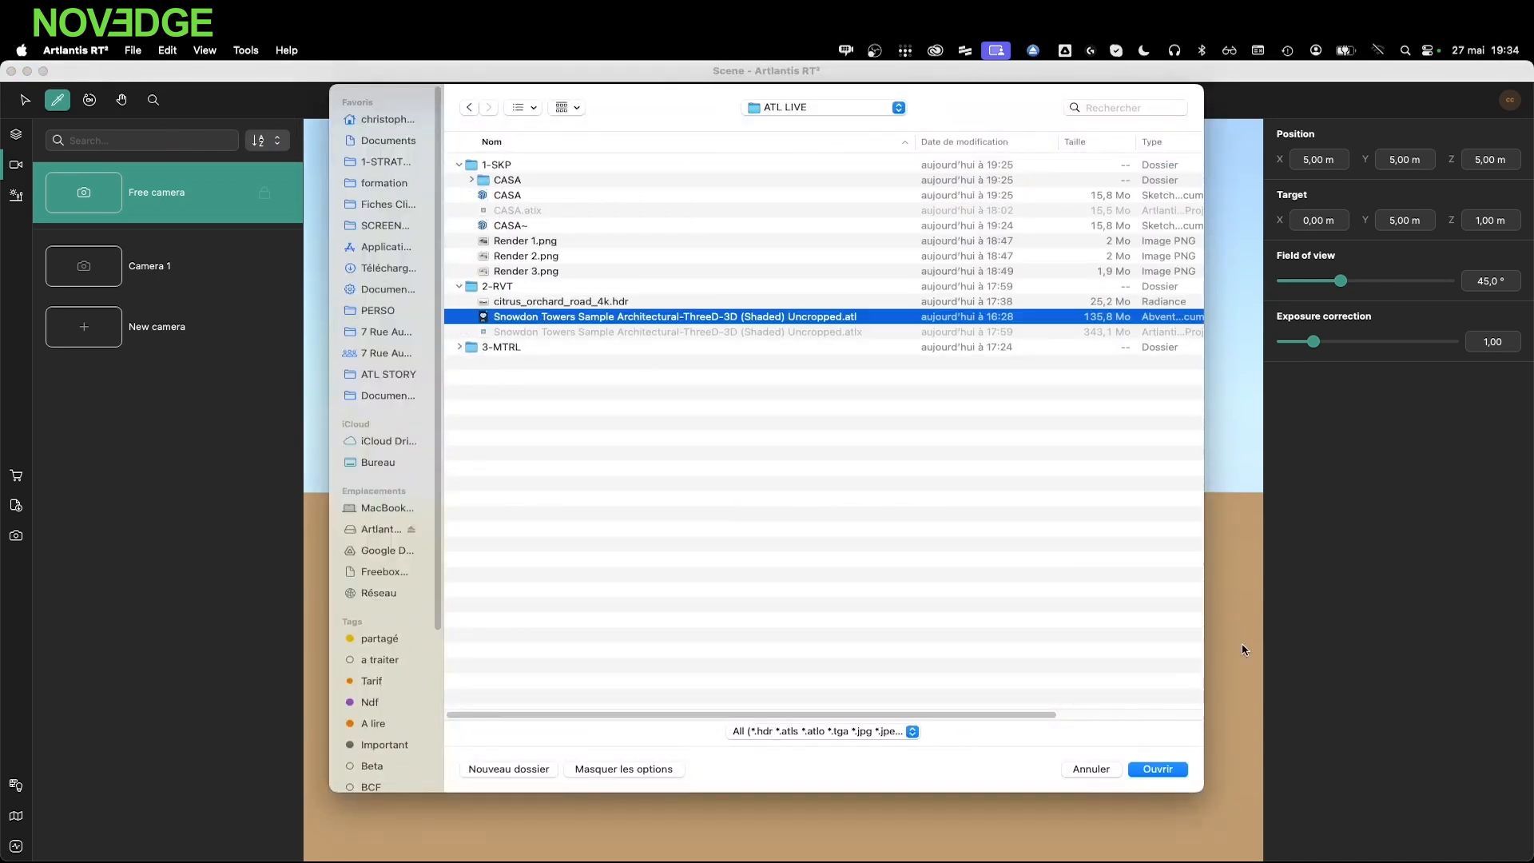
pyautogui.click(1158, 769)
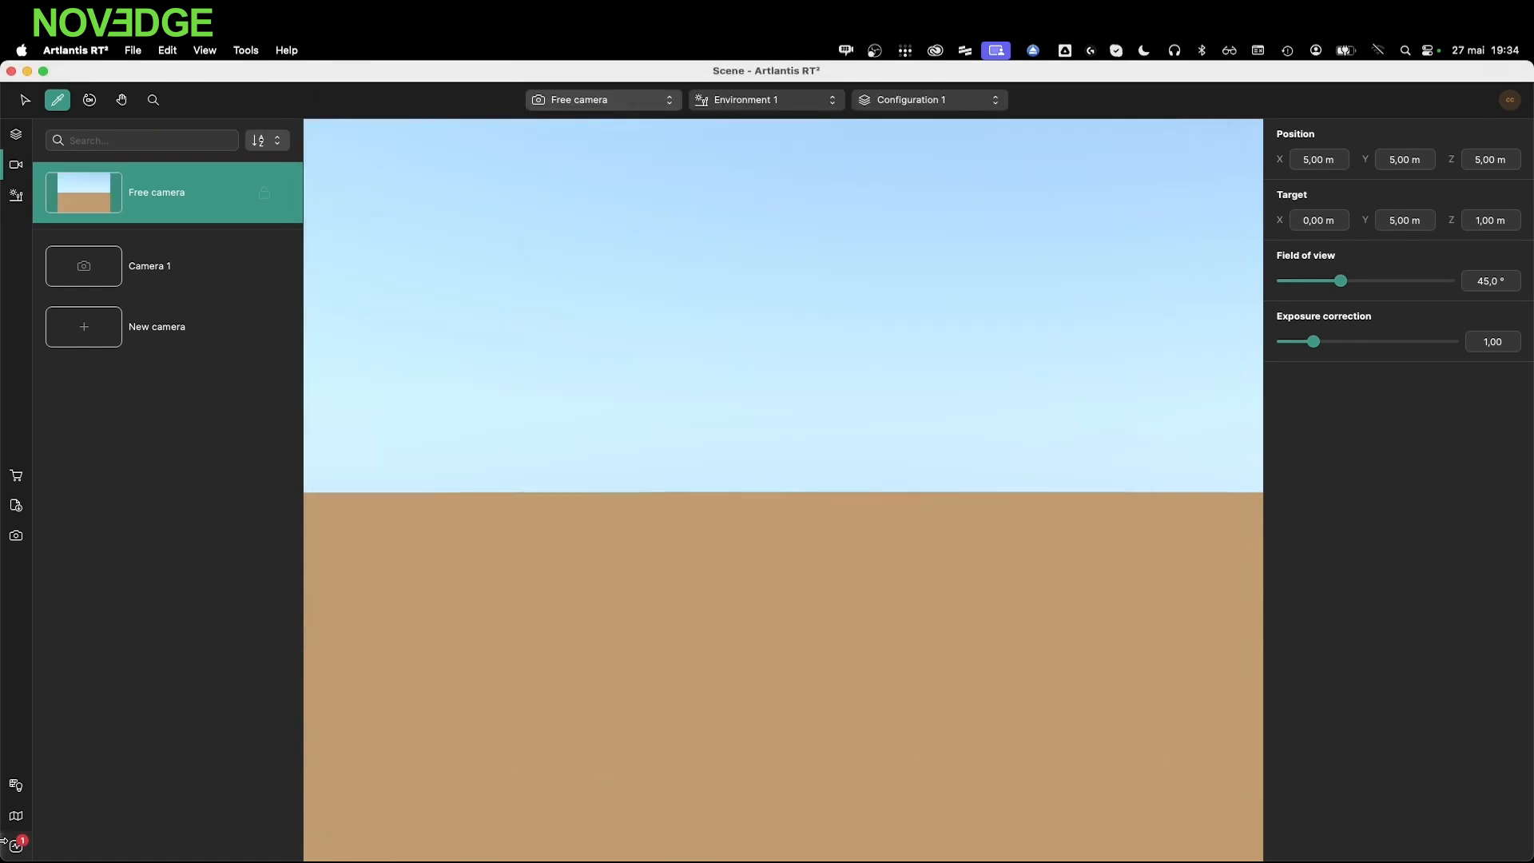
pyautogui.click(11, 845)
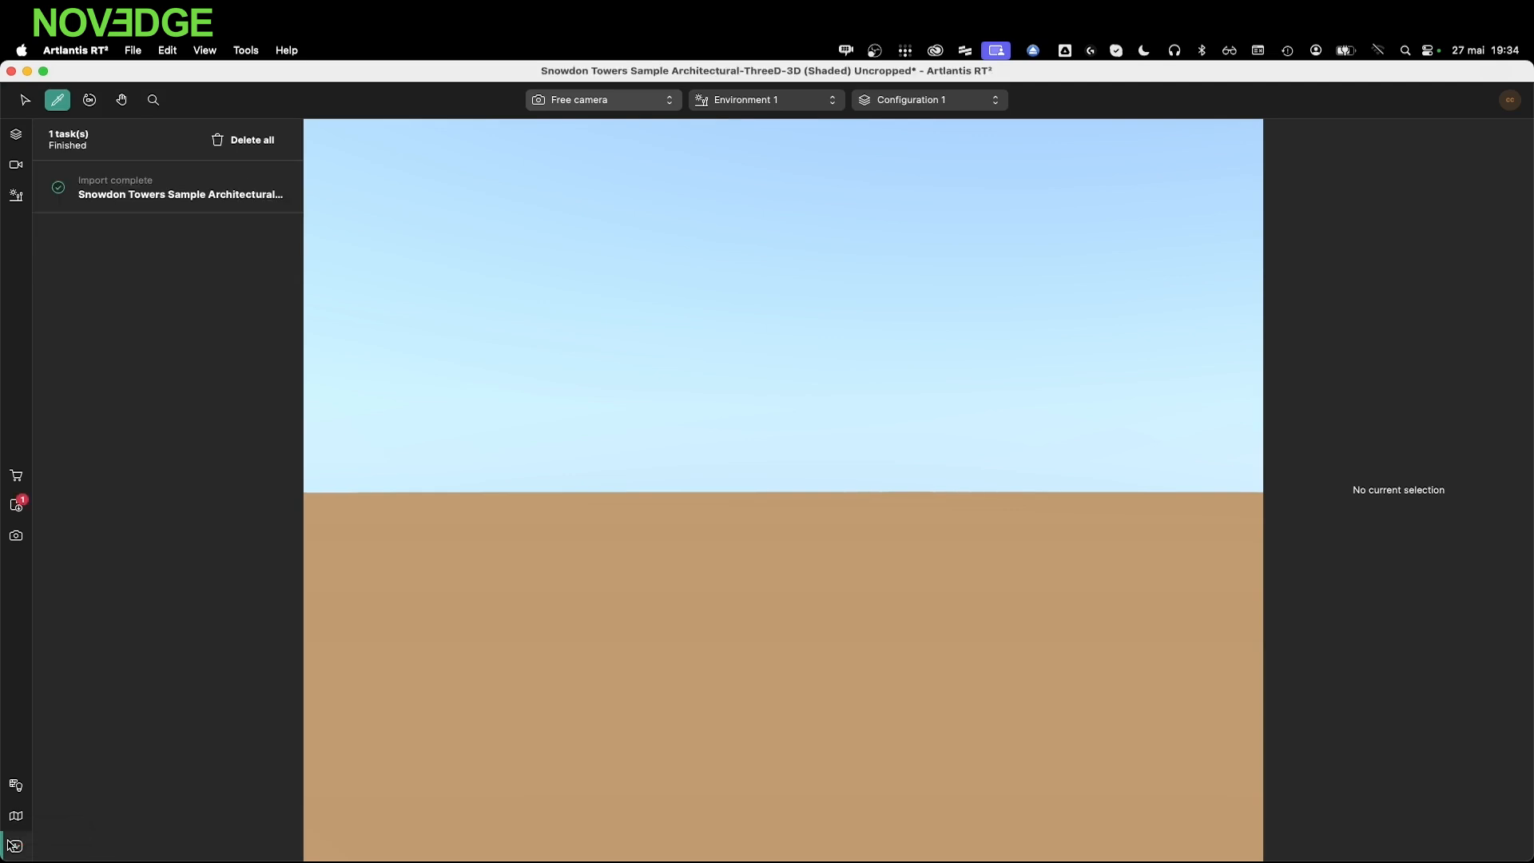
# Place the imported Snowdon Towers external file in the scene and frame the whole model in the view
pyautogui.click(16, 505)
pyautogui.click(97, 141)
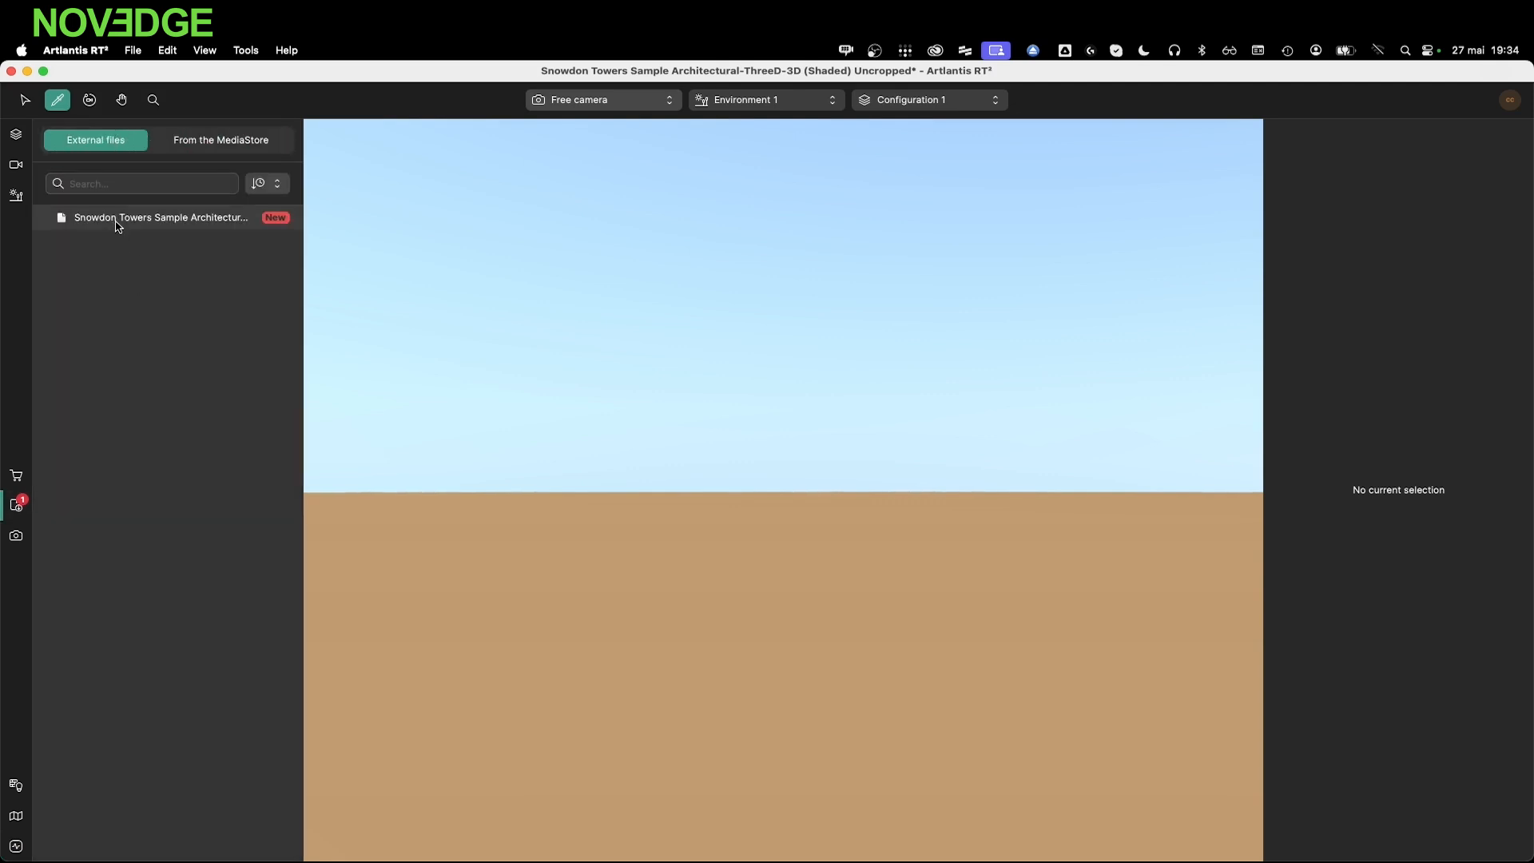
pyautogui.rightClick(128, 220)
pyautogui.click(190, 256)
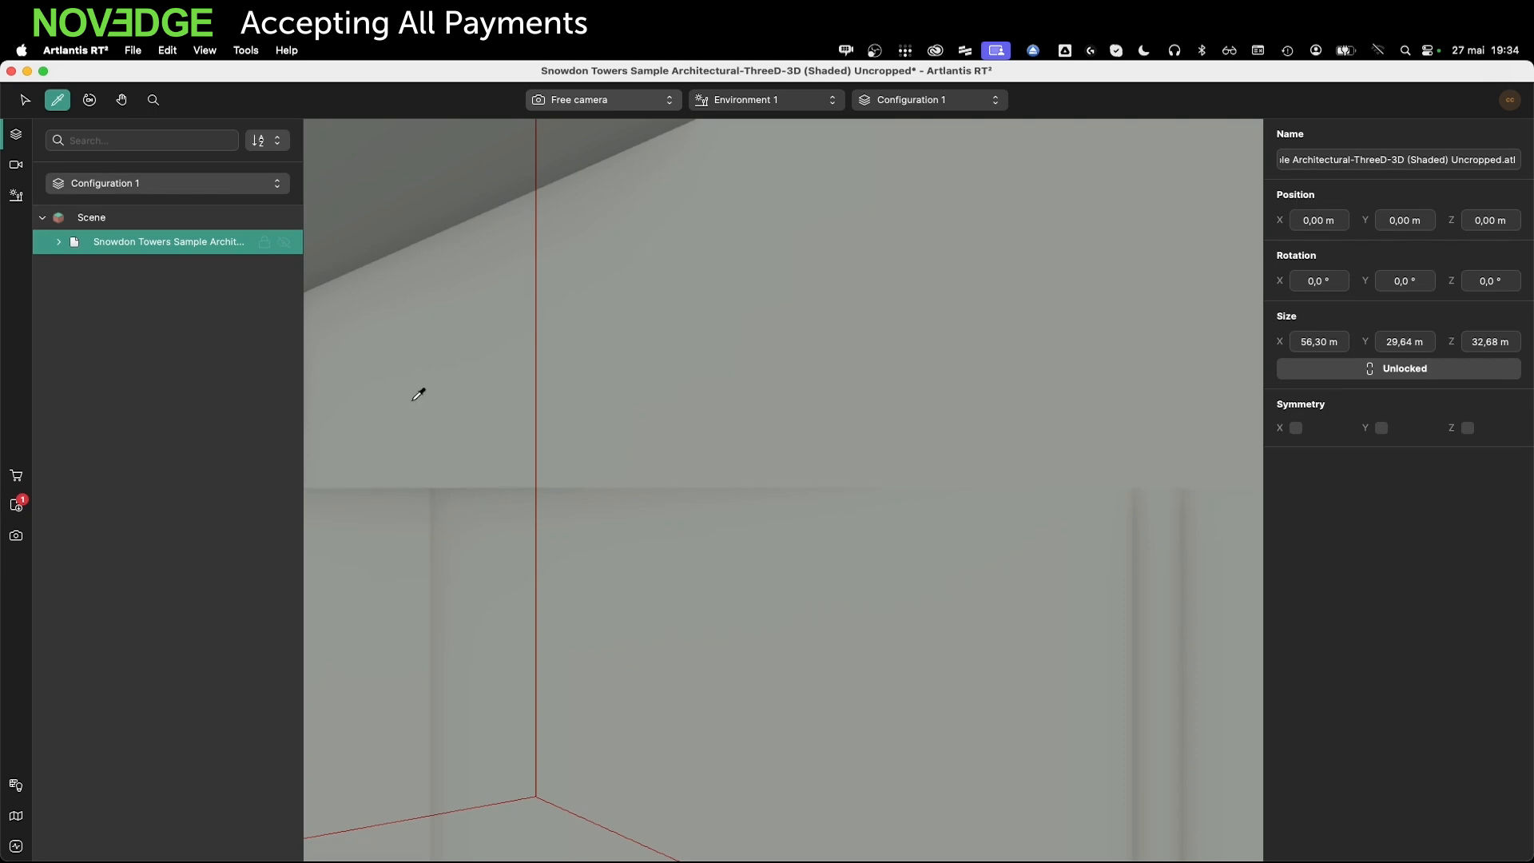
pyautogui.rightClick(214, 246)
pyautogui.click(284, 345)
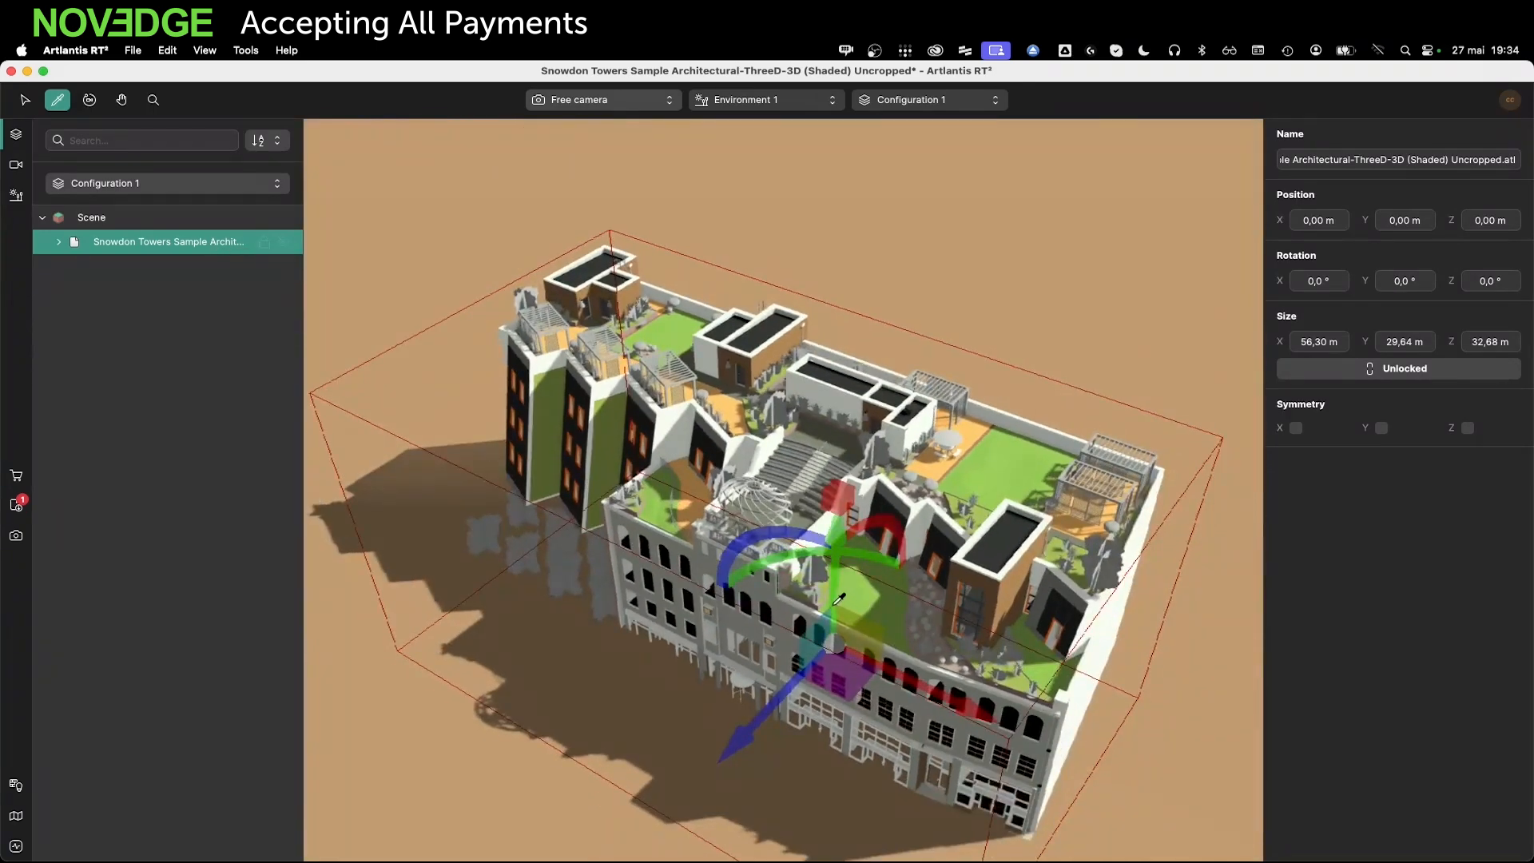
# Raise the Snowdon Towers model along Y to about 1.33 m and lock it
pyautogui.click(25, 100)
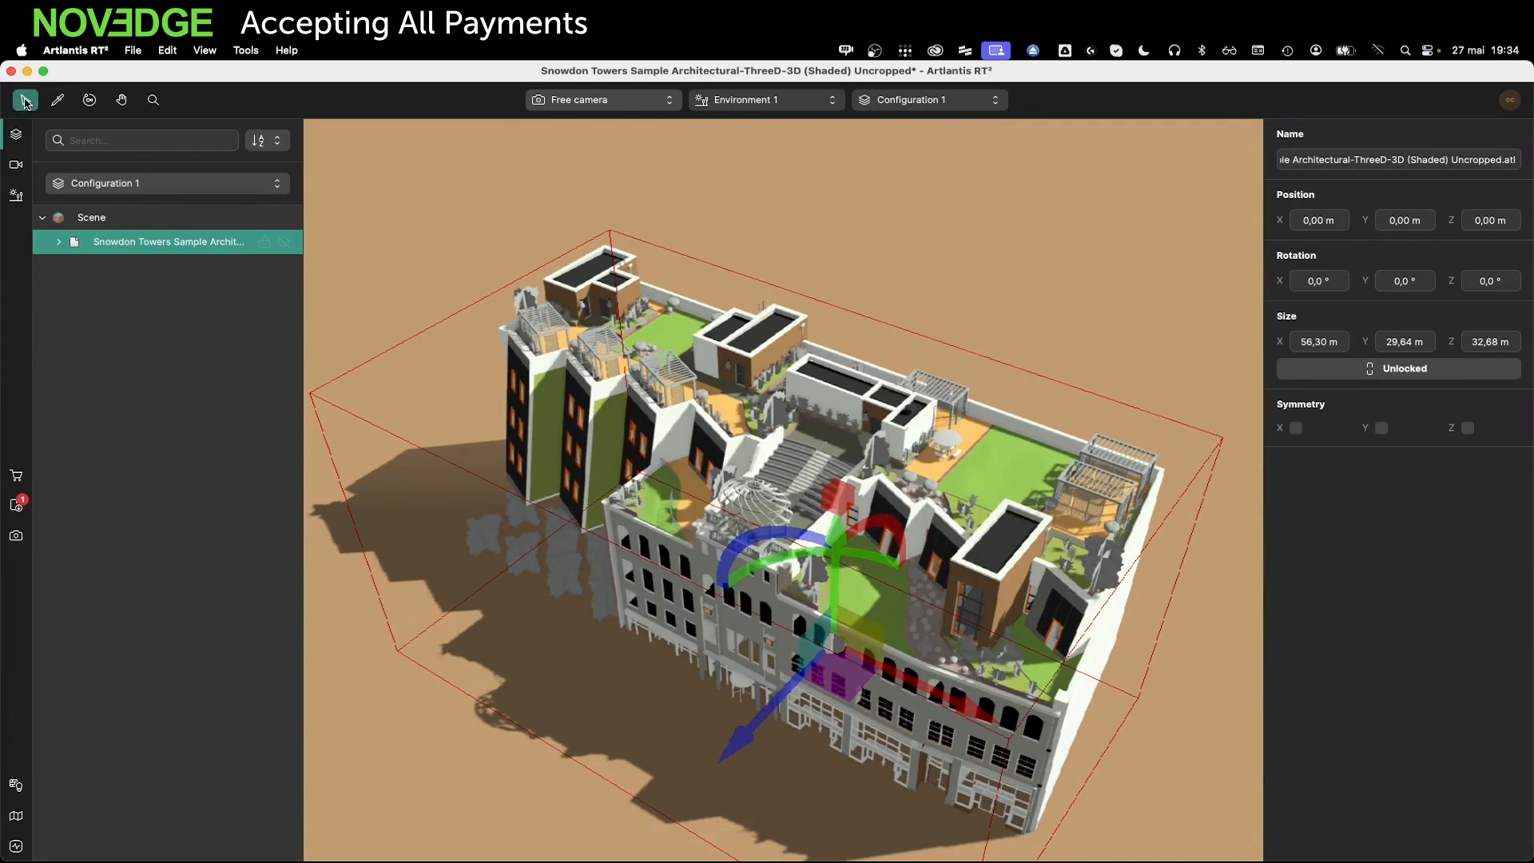
pyautogui.moveTo(833, 589); pyautogui.dragTo(834, 575)
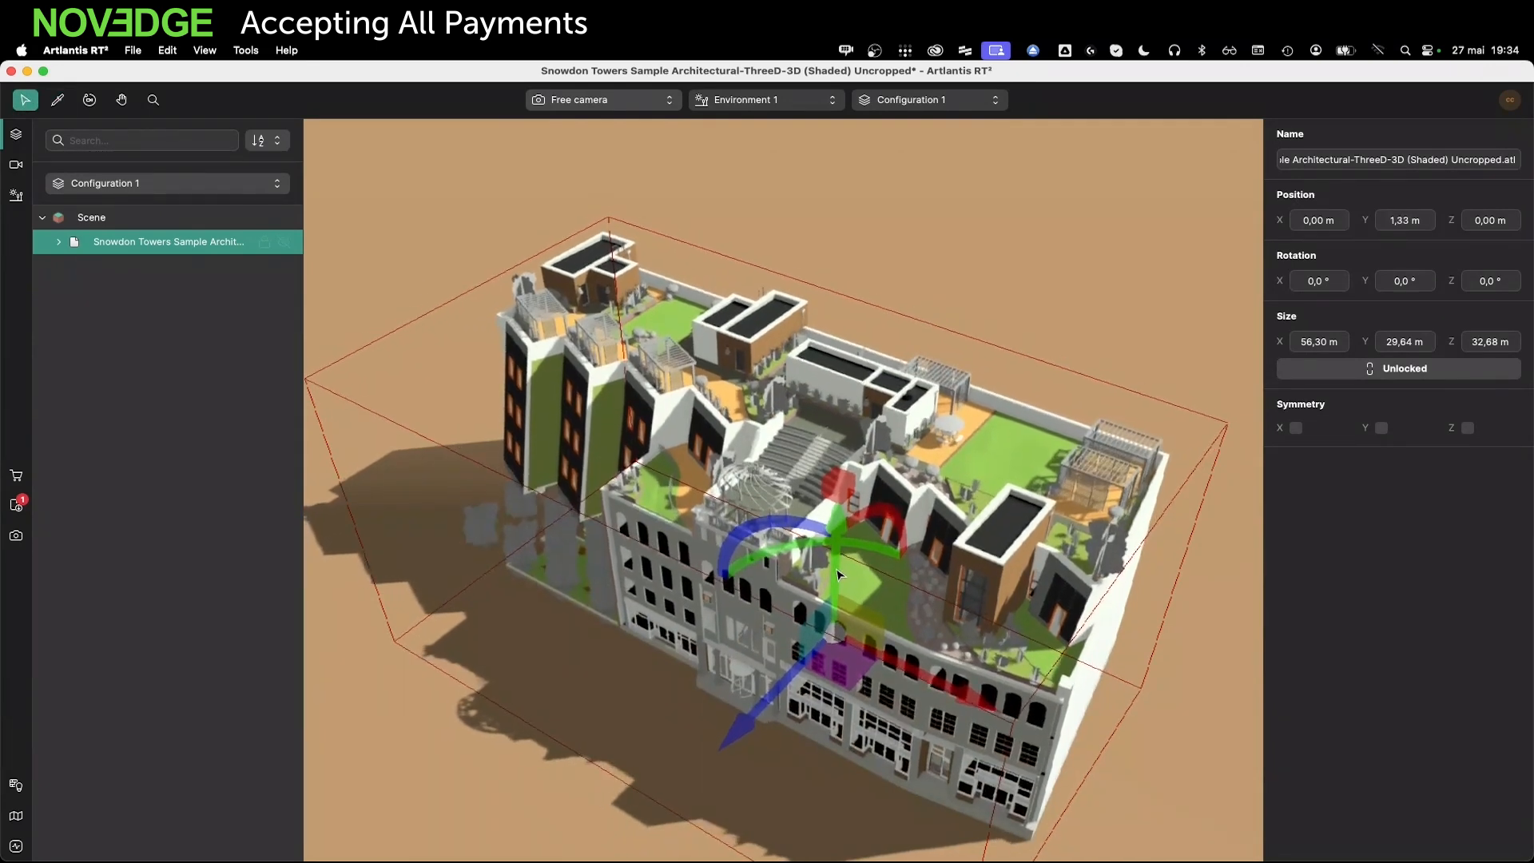
pyautogui.click(264, 243)
# Create a new camera from the free camera's close view of the rooftop lawn
pyautogui.moveTo(671, 621); pyautogui.dragTo(794, 727, button='middle')
pyautogui.moveTo(737, 687); pyautogui.dragTo(1023, 572, button='right')
pyautogui.moveTo(748, 733); pyautogui.dragTo(940, 610, button='middle')
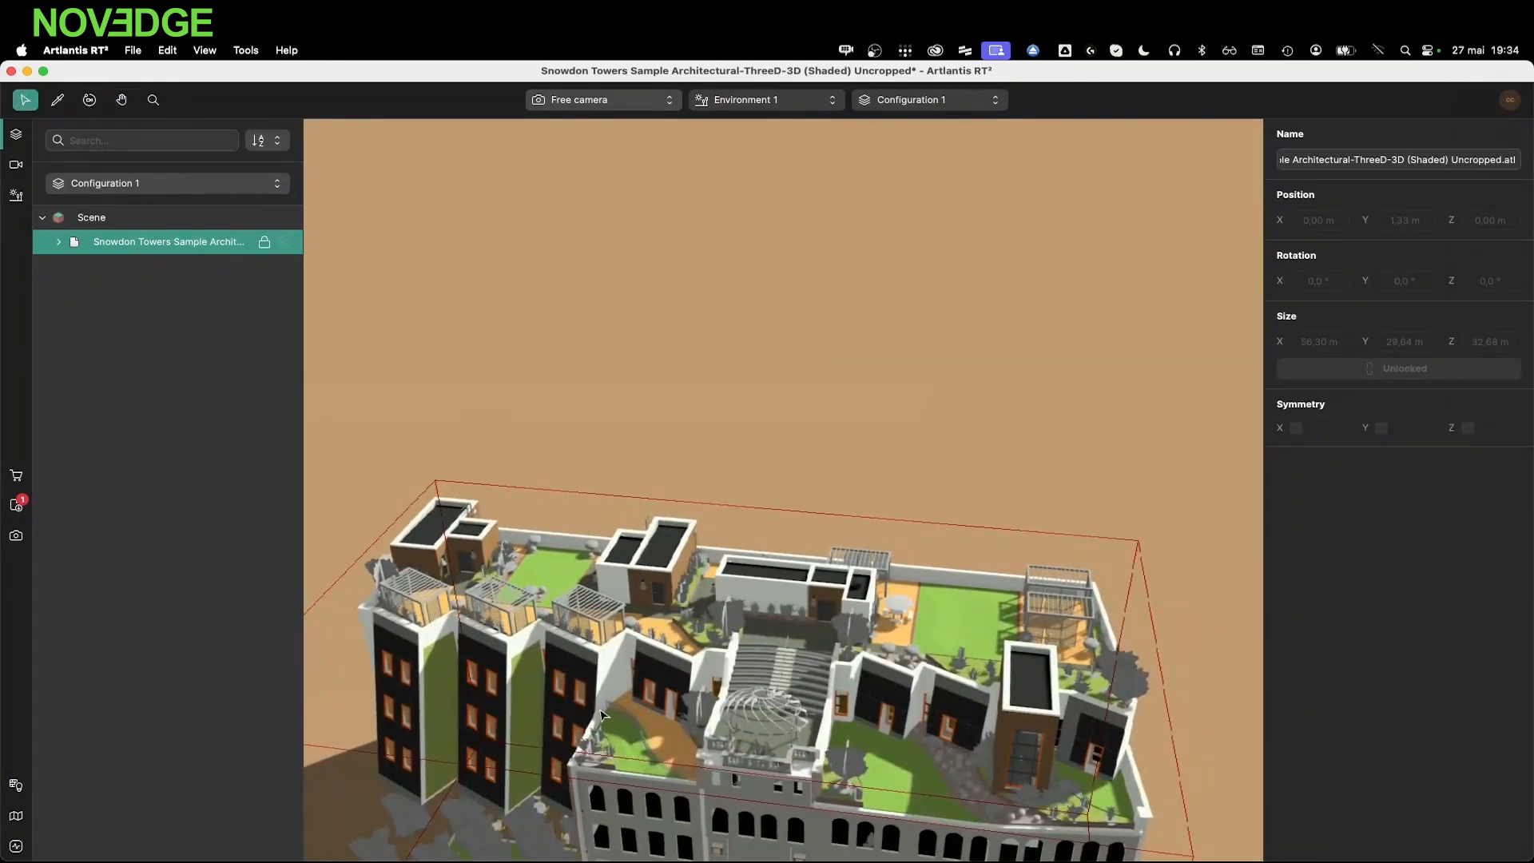
pyautogui.scroll(10, 518, 488)
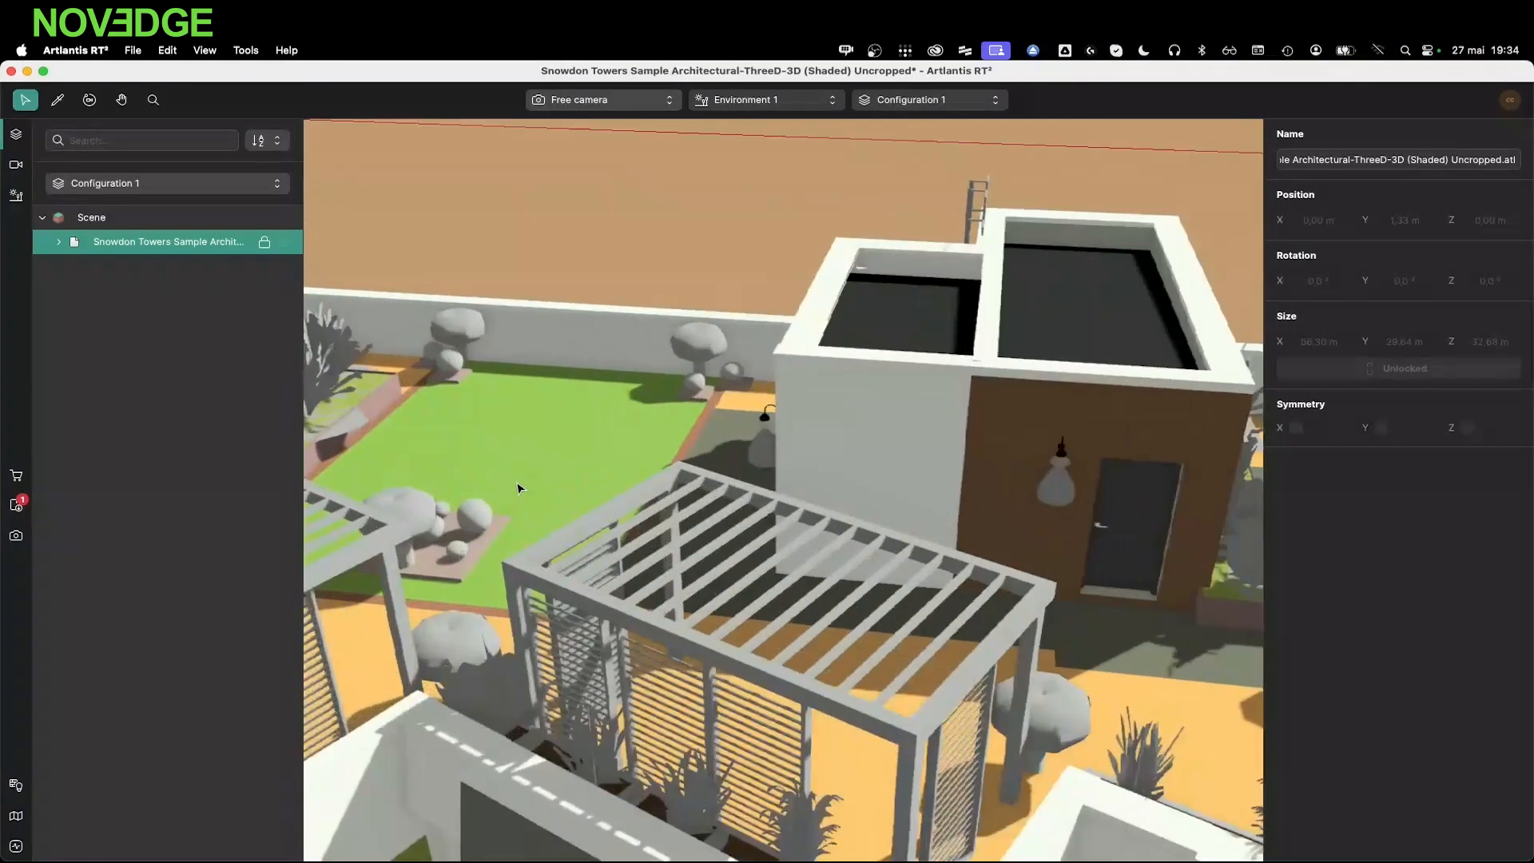
pyautogui.scroll(6, 517, 489)
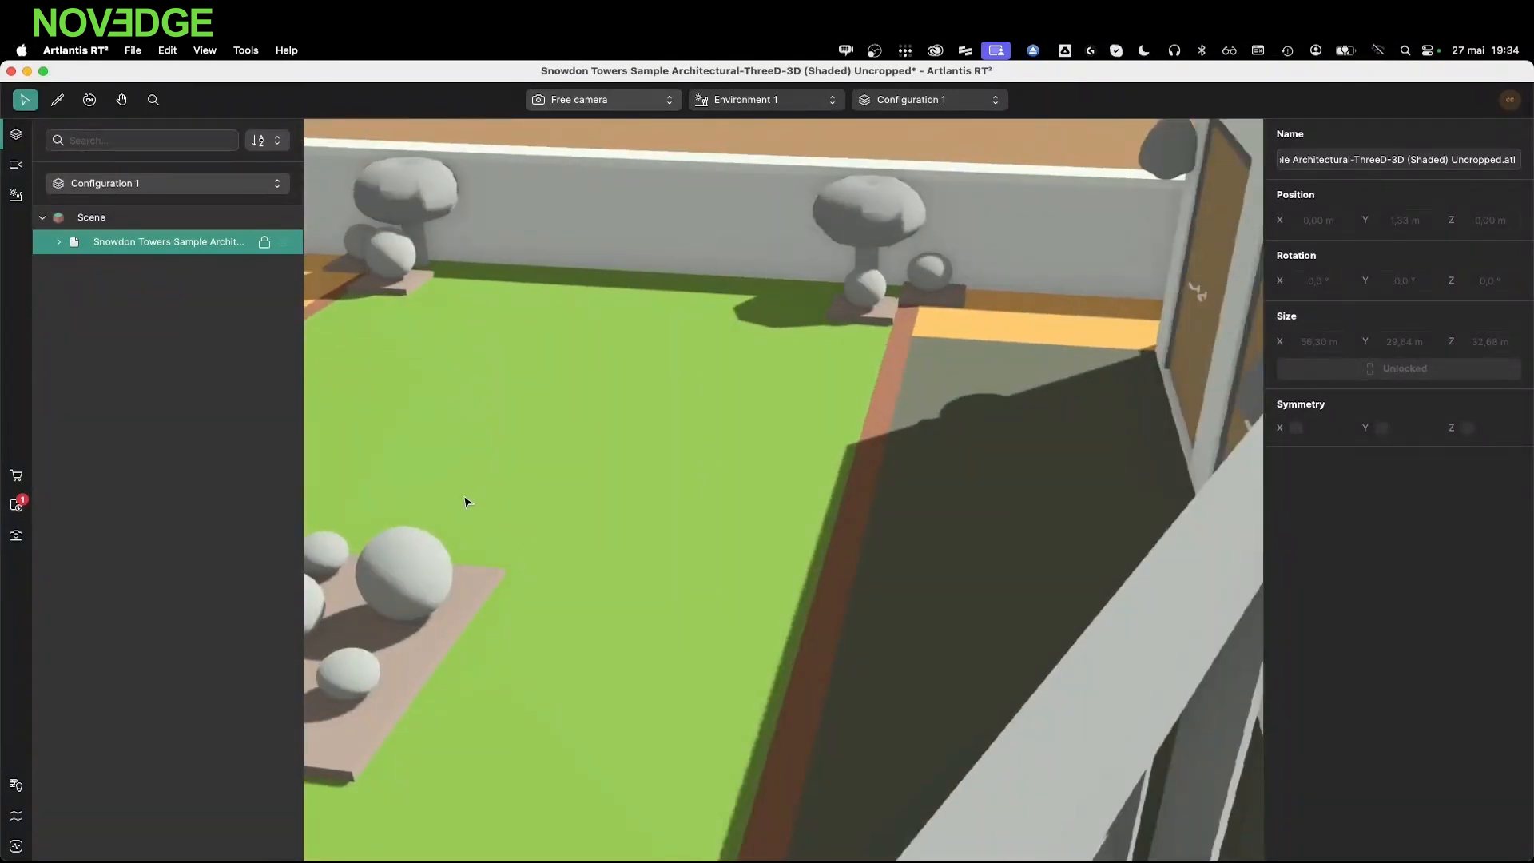
pyautogui.click(15, 164)
pyautogui.click(174, 274)
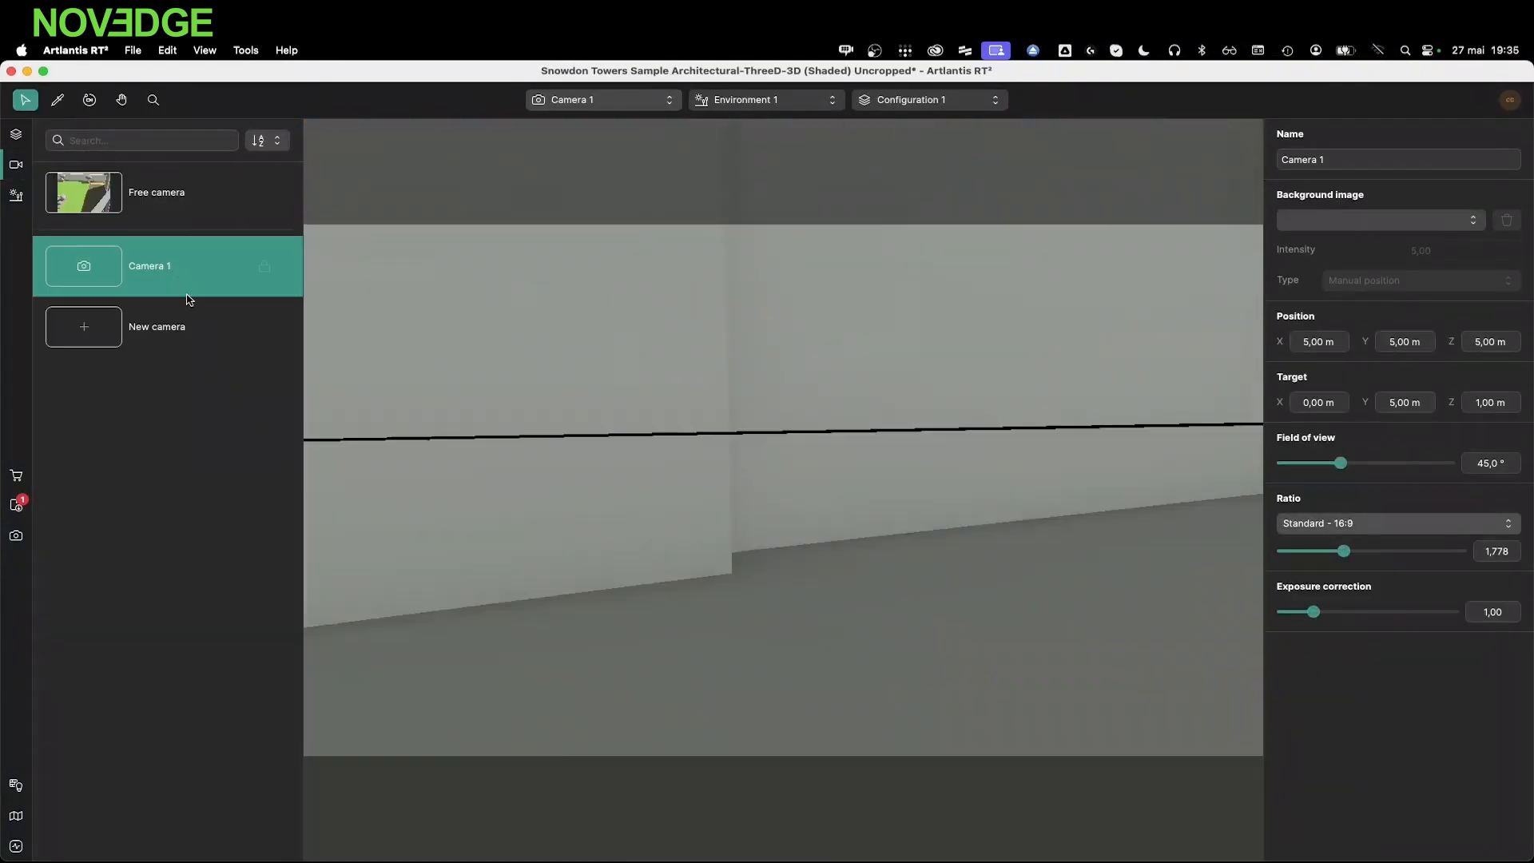
pyautogui.click(156, 201)
pyautogui.click(189, 322)
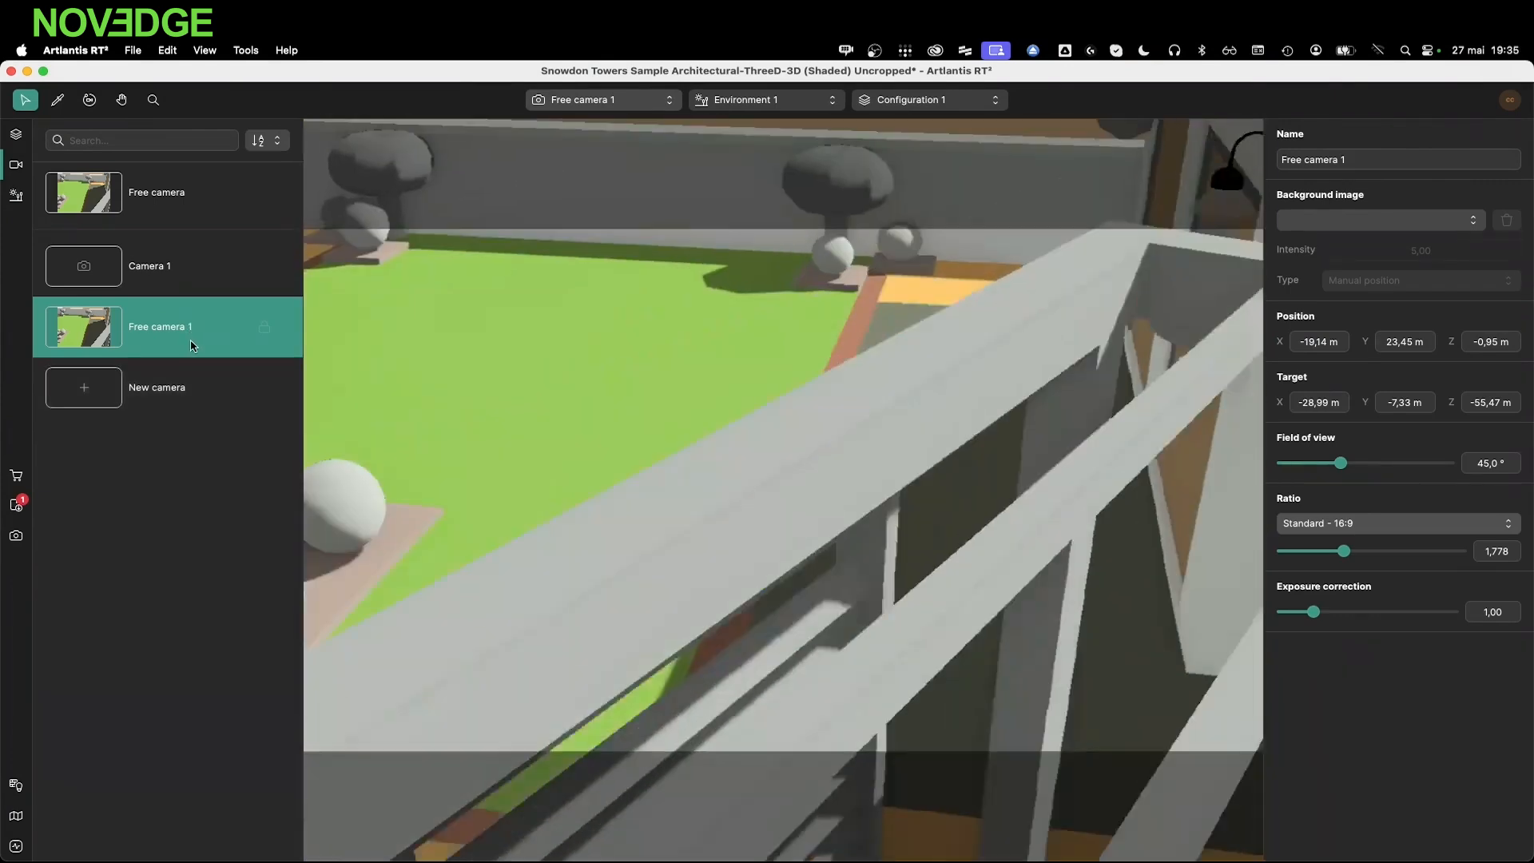
# Widen the new camera's field of view to about 101.8°, frame the rooftop building with two doors across the lawn, and lock the camera
pyautogui.moveTo(1341, 464); pyautogui.dragTo(1435, 465)
pyautogui.scroll(3, 512, 461)
pyautogui.scroll(3, 512, 471)
pyautogui.moveTo(506, 485); pyautogui.dragTo(877, 663, button='middle')
pyautogui.moveTo(877, 663); pyautogui.dragTo(1258, 516, button='right')
pyautogui.moveTo(898, 725); pyautogui.dragTo(1198, 667, button='right')
pyautogui.moveTo(791, 685); pyautogui.dragTo(909, 553, button='middle')
pyautogui.moveTo(853, 640); pyautogui.dragTo(1159, 523, button='right')
pyautogui.moveTo(737, 628); pyautogui.dragTo(933, 623, button='middle')
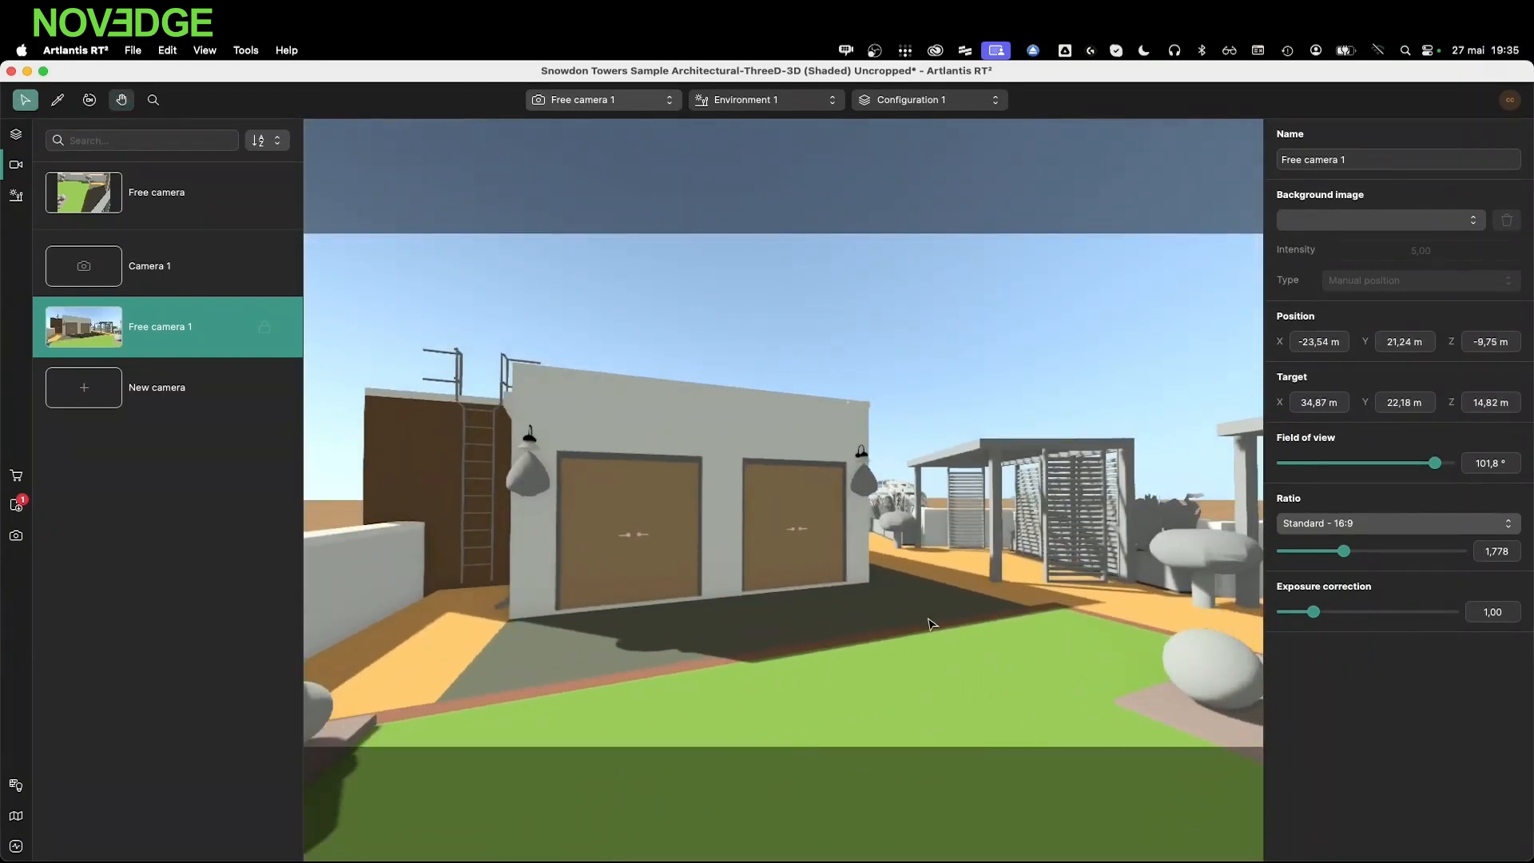
pyautogui.click(267, 330)
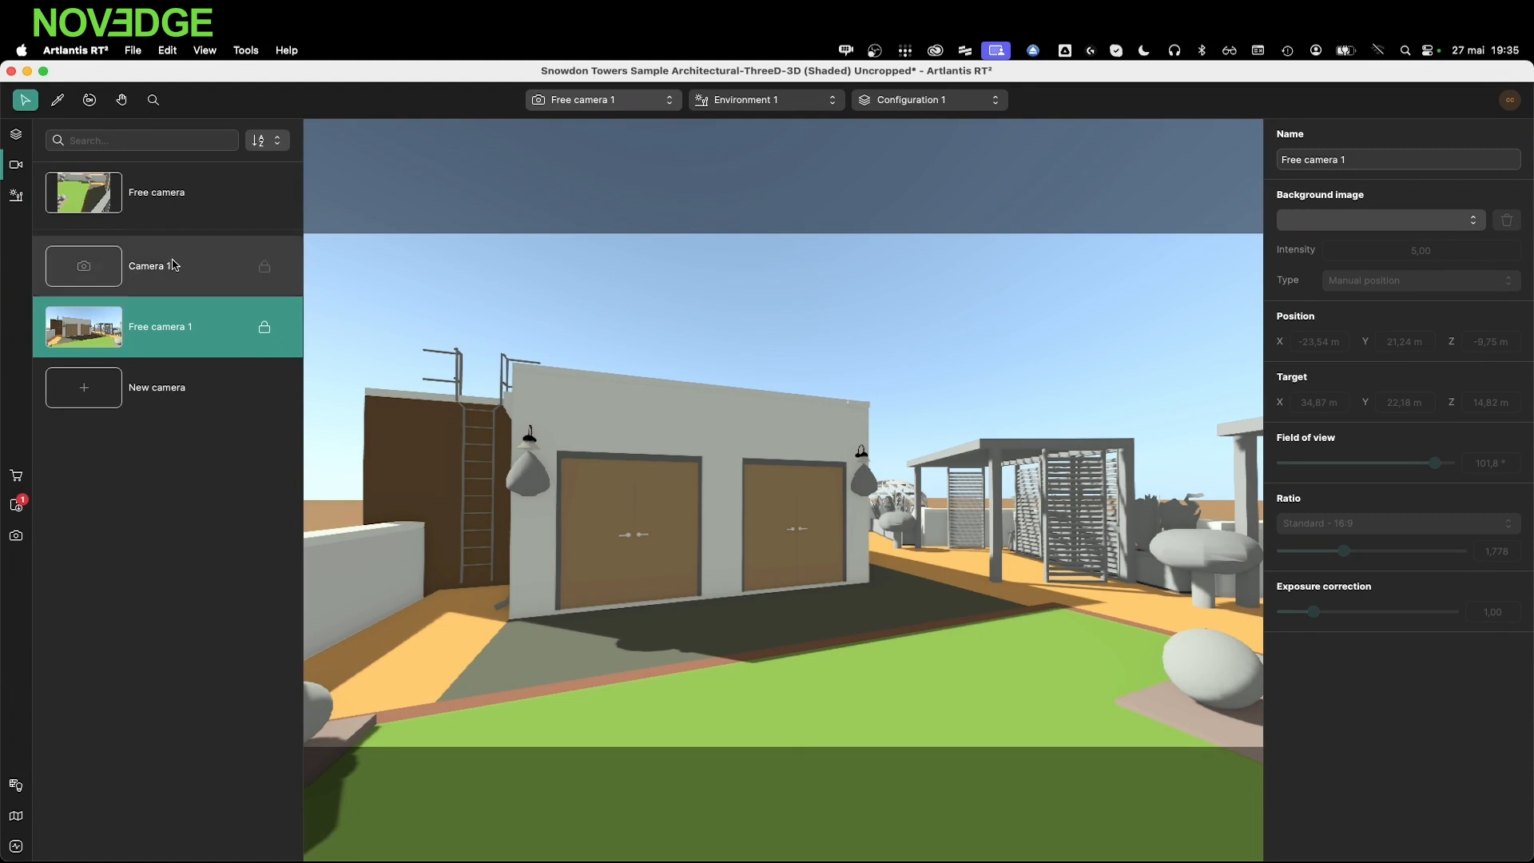
# Import citrus_orchard_road_4k.hdr from the 2-RVT folder as an embedded file
pyautogui.click(133, 51)
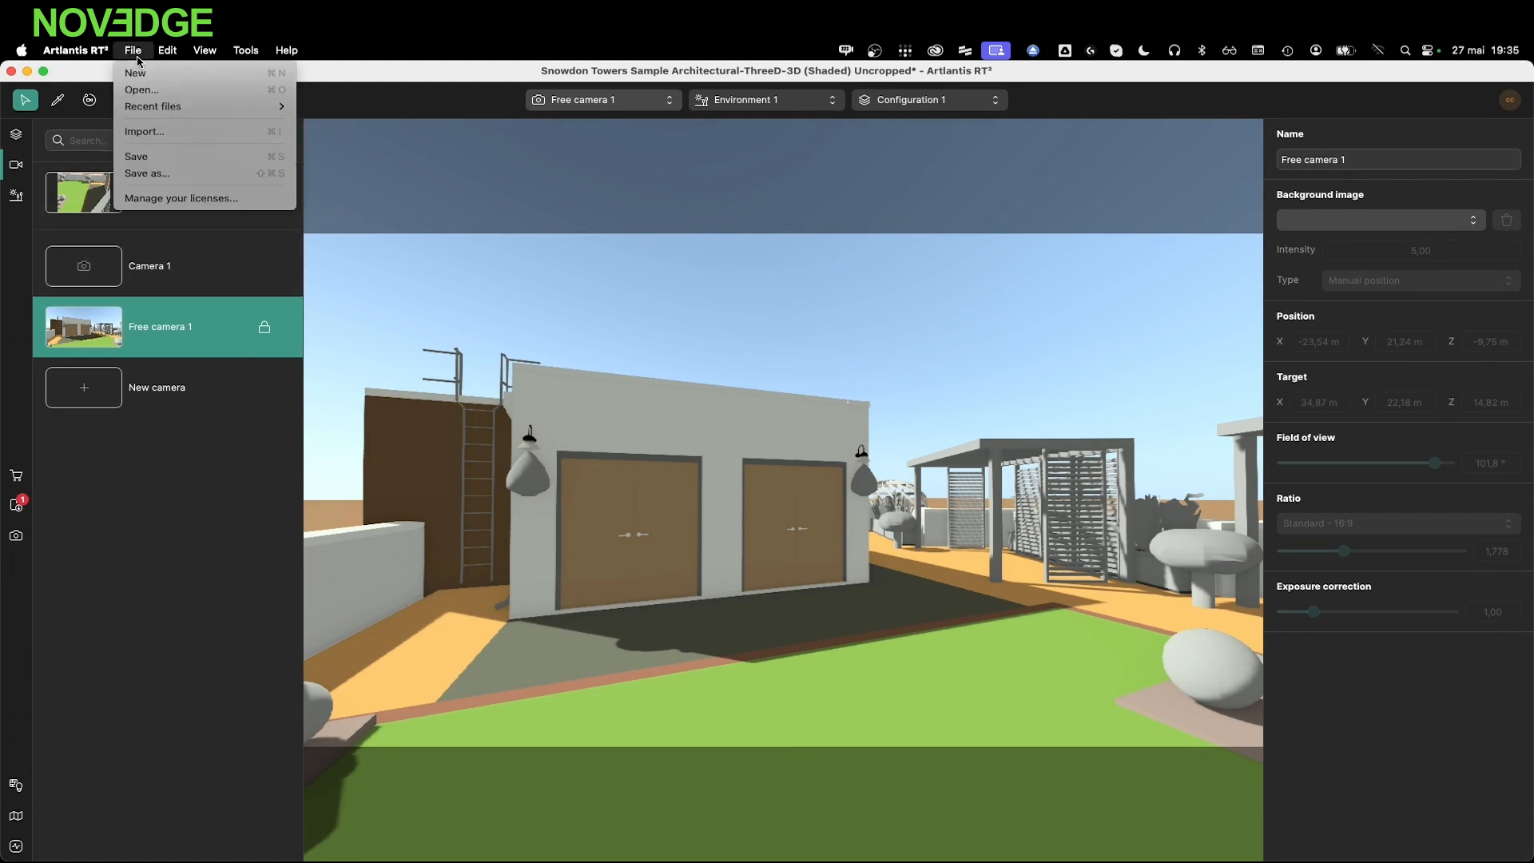
pyautogui.click(170, 133)
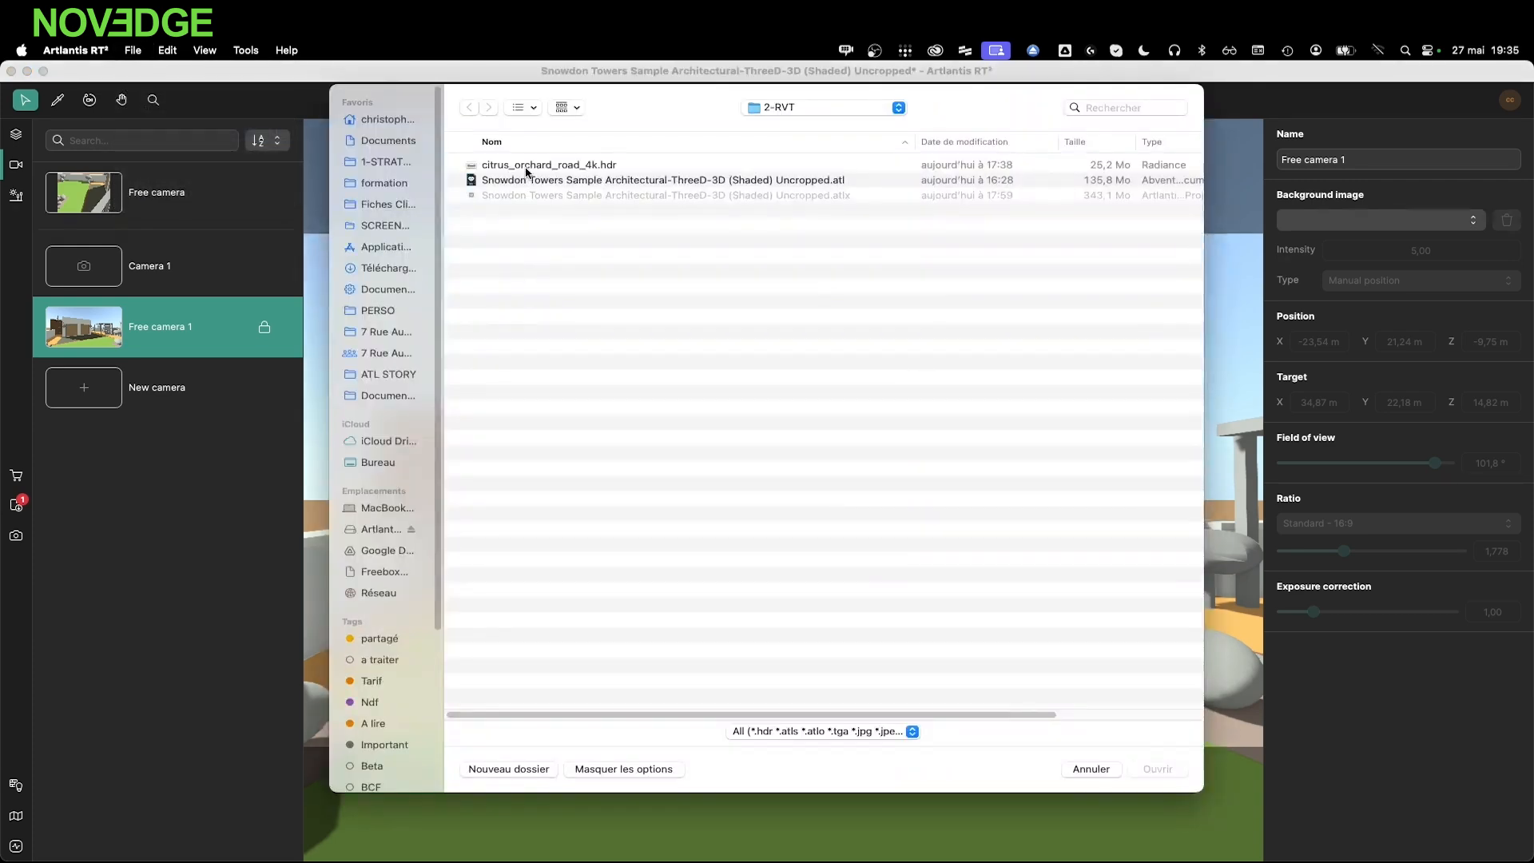
pyautogui.doubleClick(527, 166)
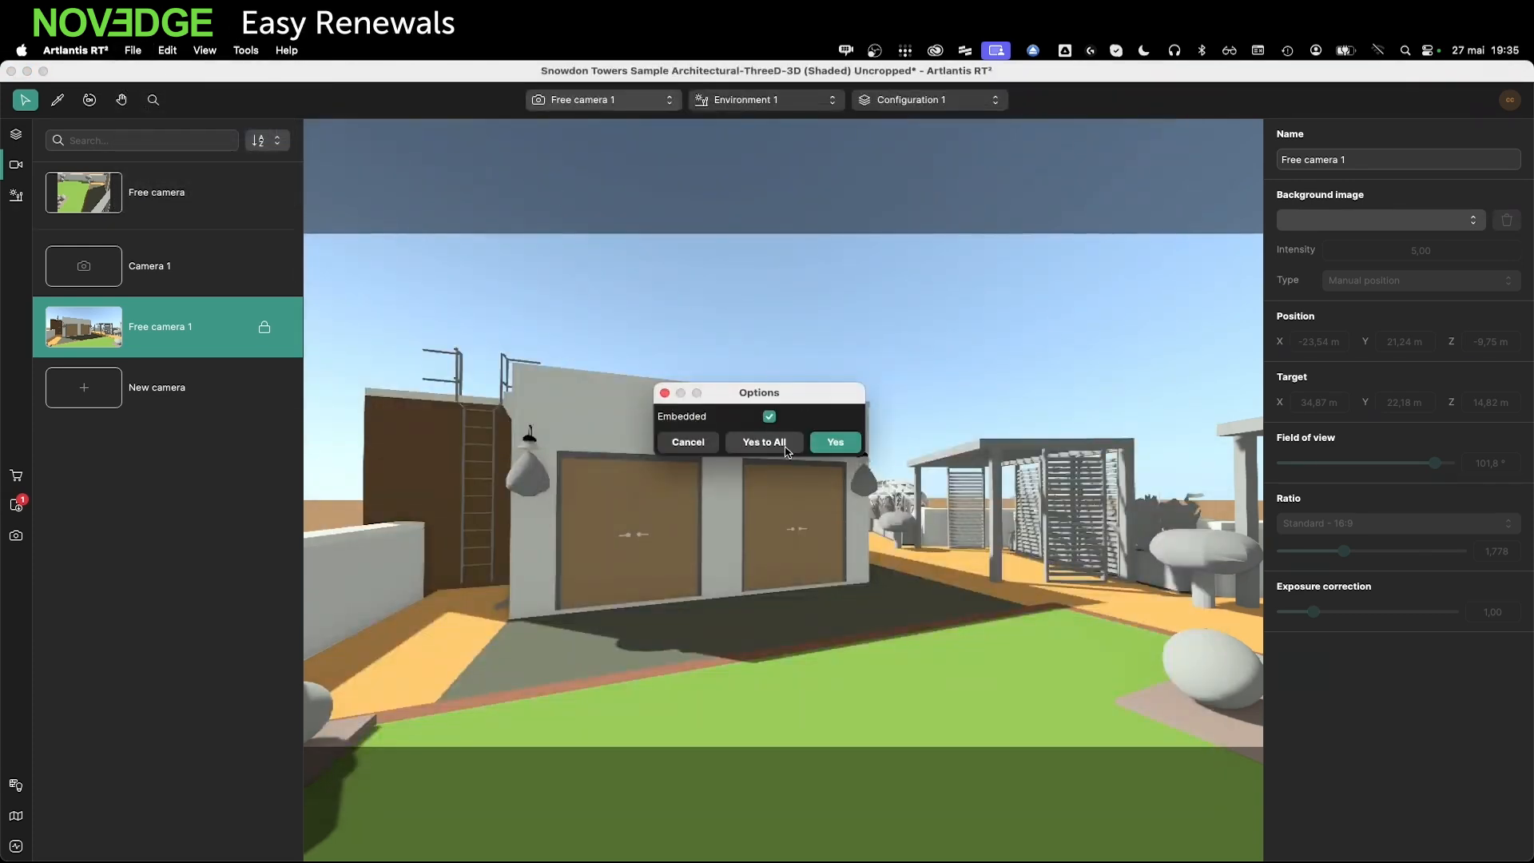
pyautogui.click(786, 448)
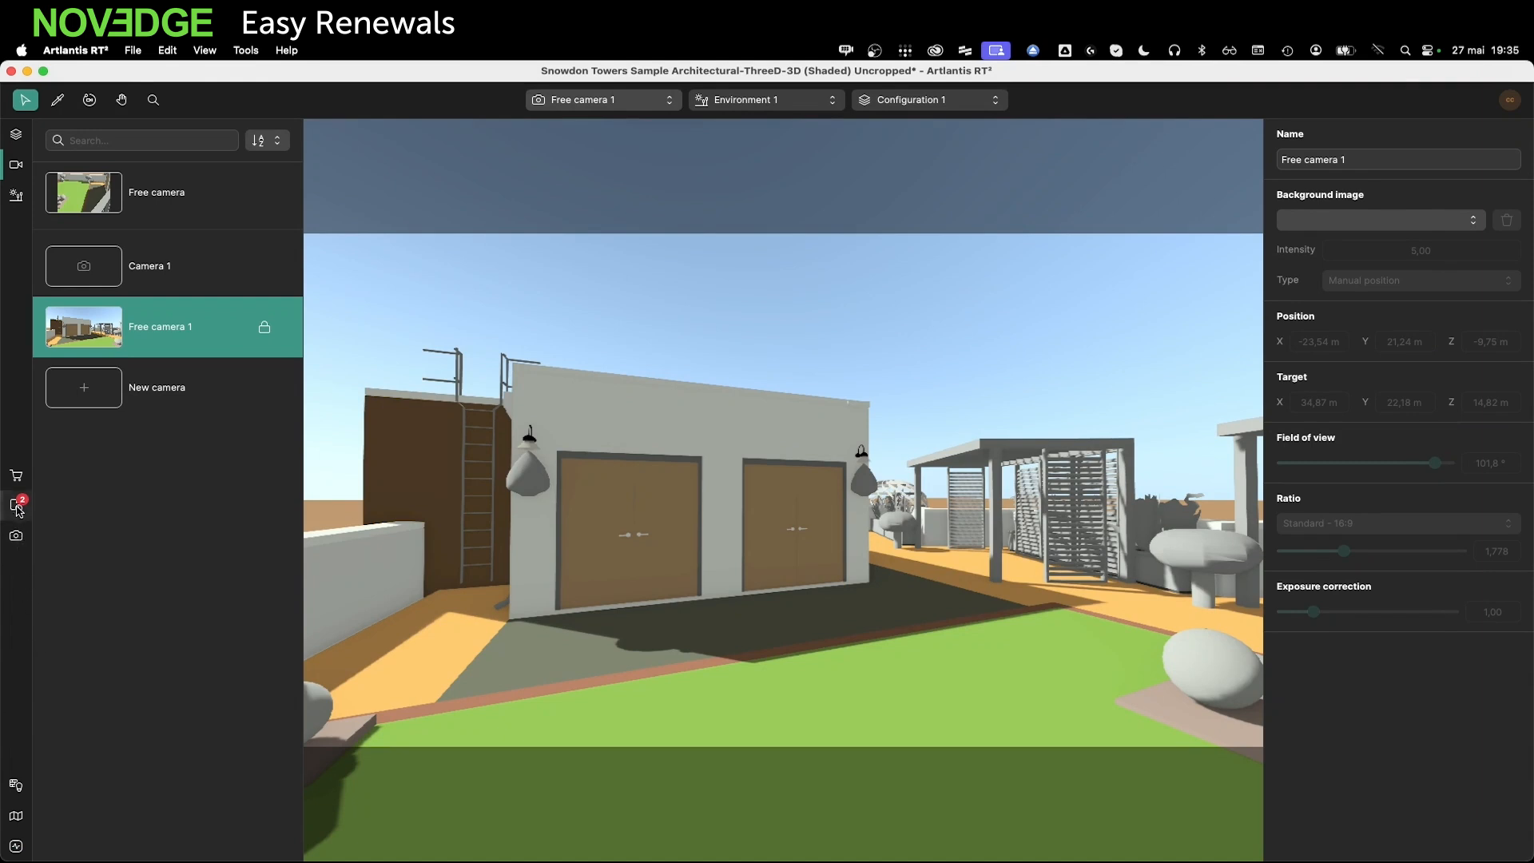
# Assign citrus_orchard_road_4k as the HDR image of Environment 1
pyautogui.click(1346, 223)
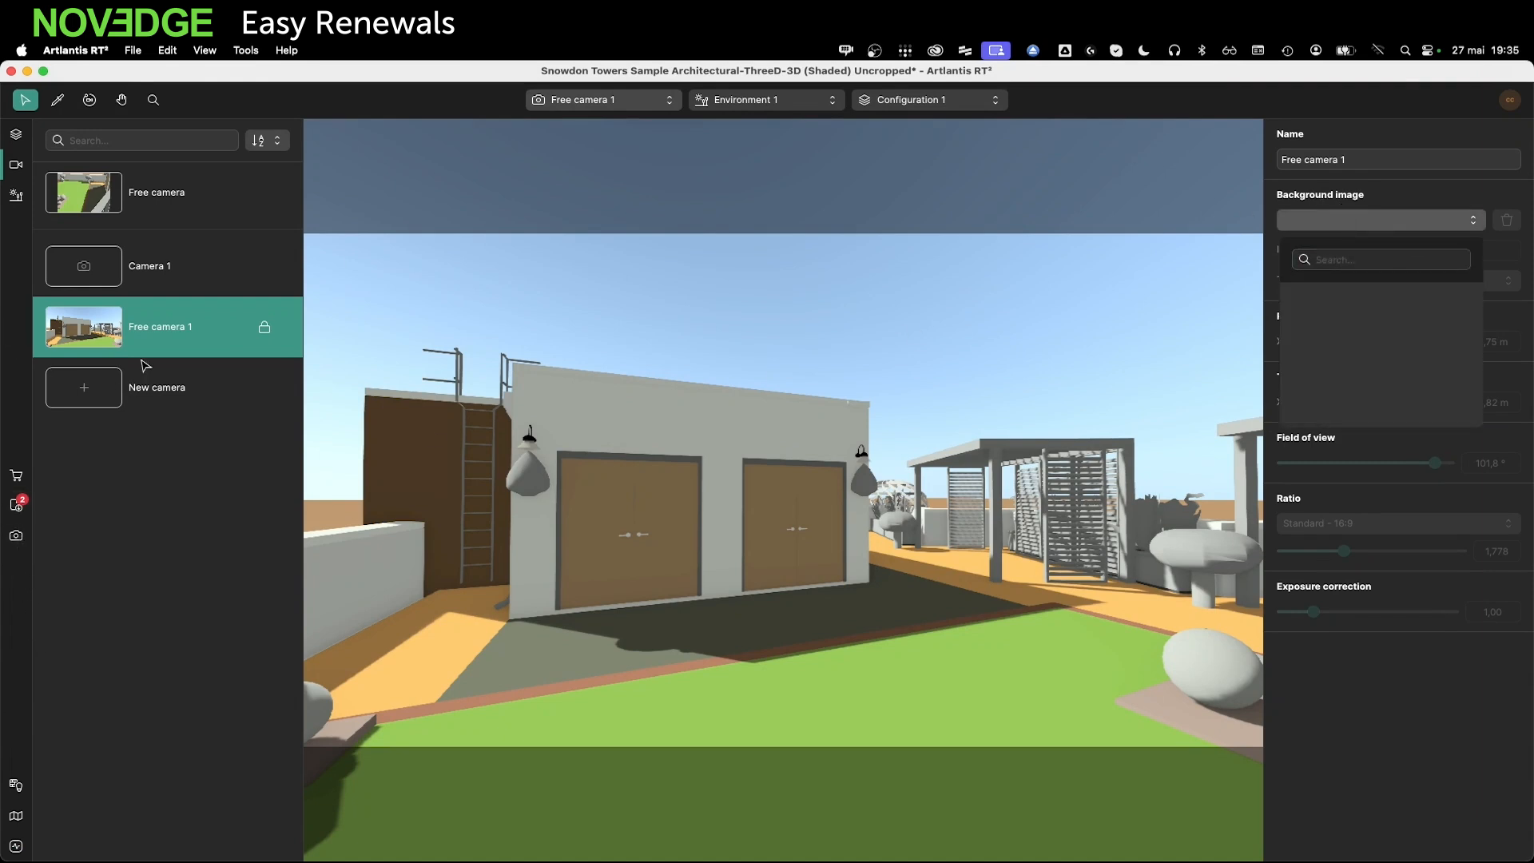
pyautogui.click(10, 227)
pyautogui.click(14, 204)
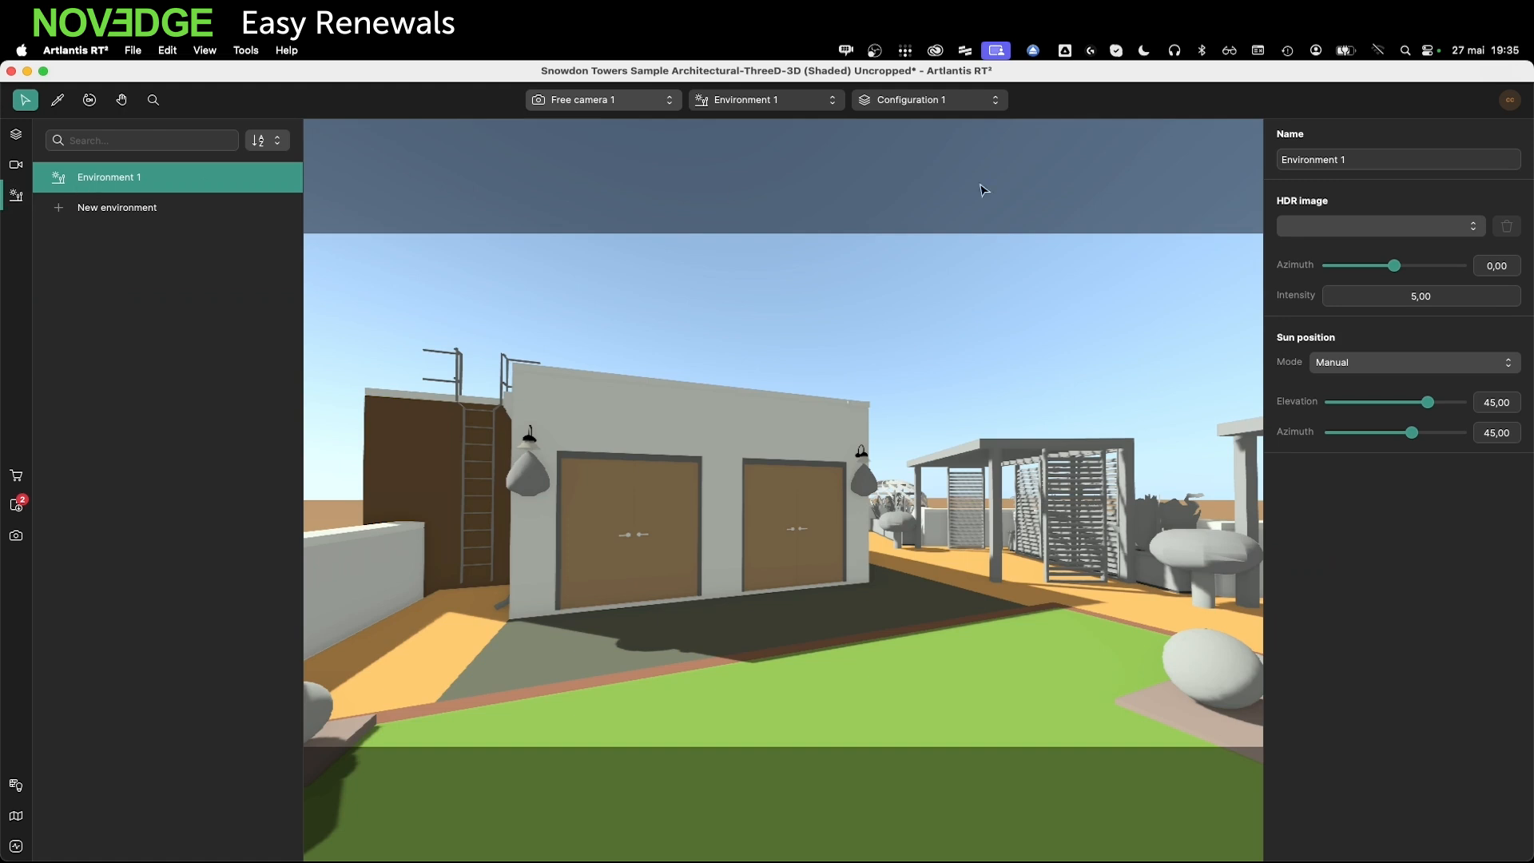
pyautogui.click(1300, 223)
pyautogui.click(1351, 298)
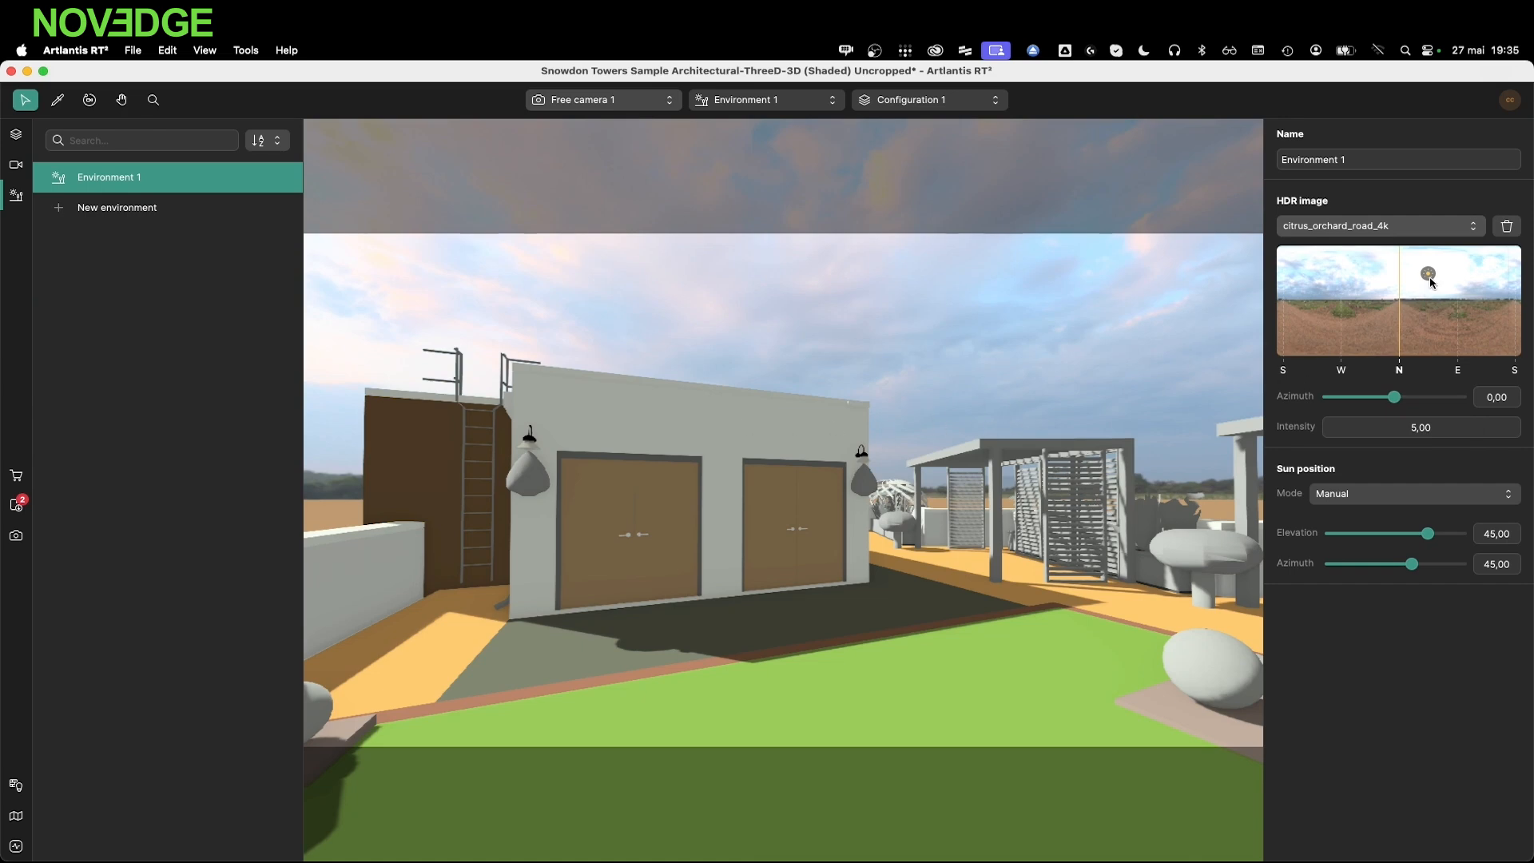
# Rotate the HDR image to azimuth 180 and position the sun at about 62.69 elevation and 150.21 azimuth
pyautogui.moveTo(1429, 277); pyautogui.dragTo(1446, 281)
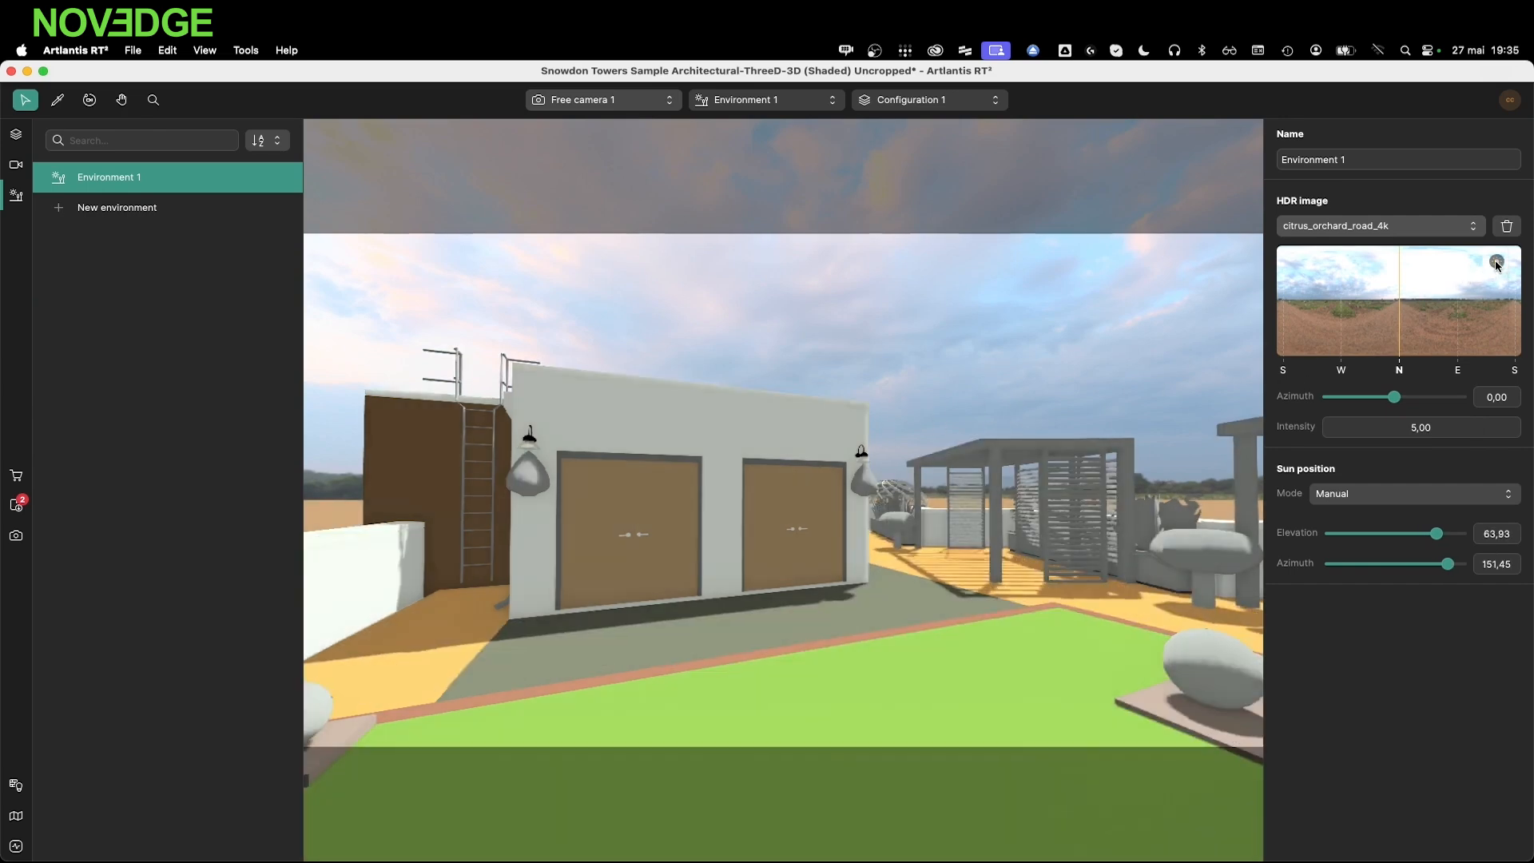
pyautogui.click(1454, 284)
pyautogui.moveTo(1346, 291)
pyautogui.mouseDown()
pyautogui.moveTo(1281, 270)
pyautogui.moveTo(1328, 251)
pyautogui.moveTo(1433, 276)
pyautogui.moveTo(1503, 259)
pyautogui.moveTo(1445, 285)
pyautogui.moveTo(1366, 277)
pyautogui.moveTo(1495, 254)
pyautogui.mouseUp()
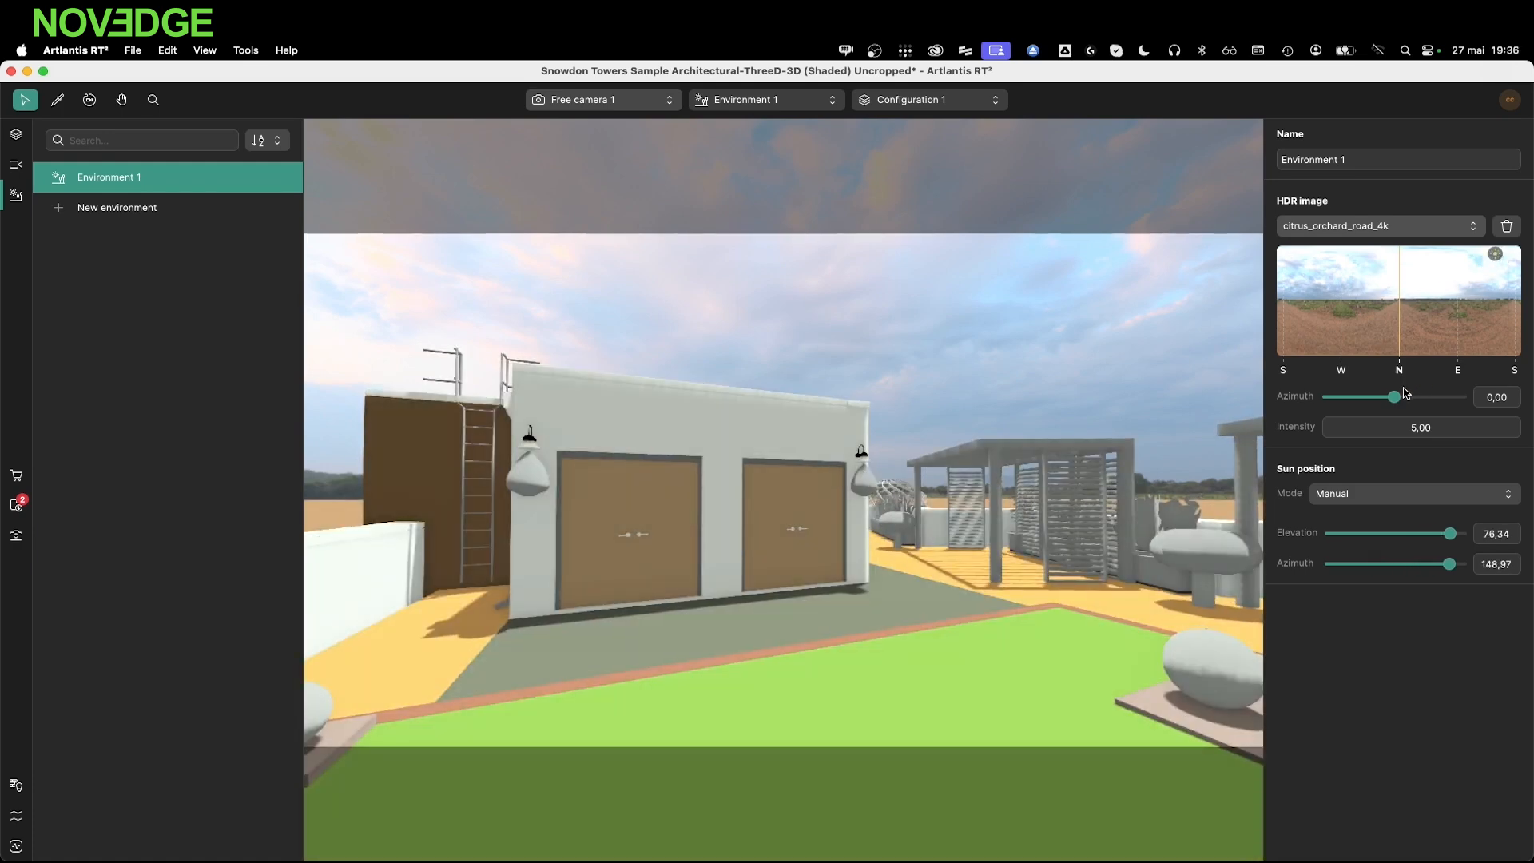
pyautogui.moveTo(1395, 397); pyautogui.dragTo(1463, 388)
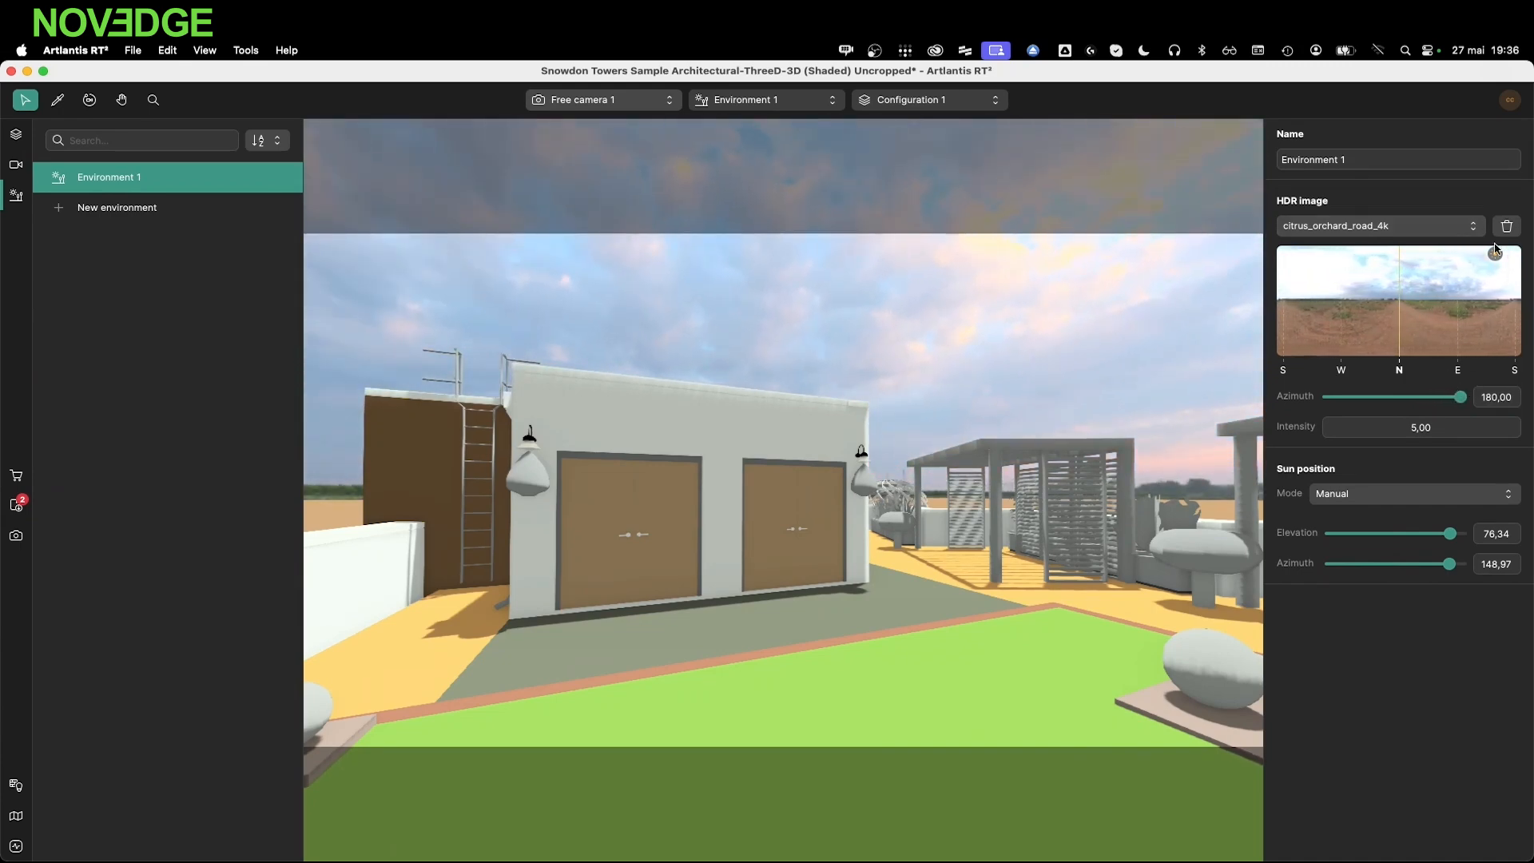
pyautogui.moveTo(1496, 256); pyautogui.dragTo(1496, 262)
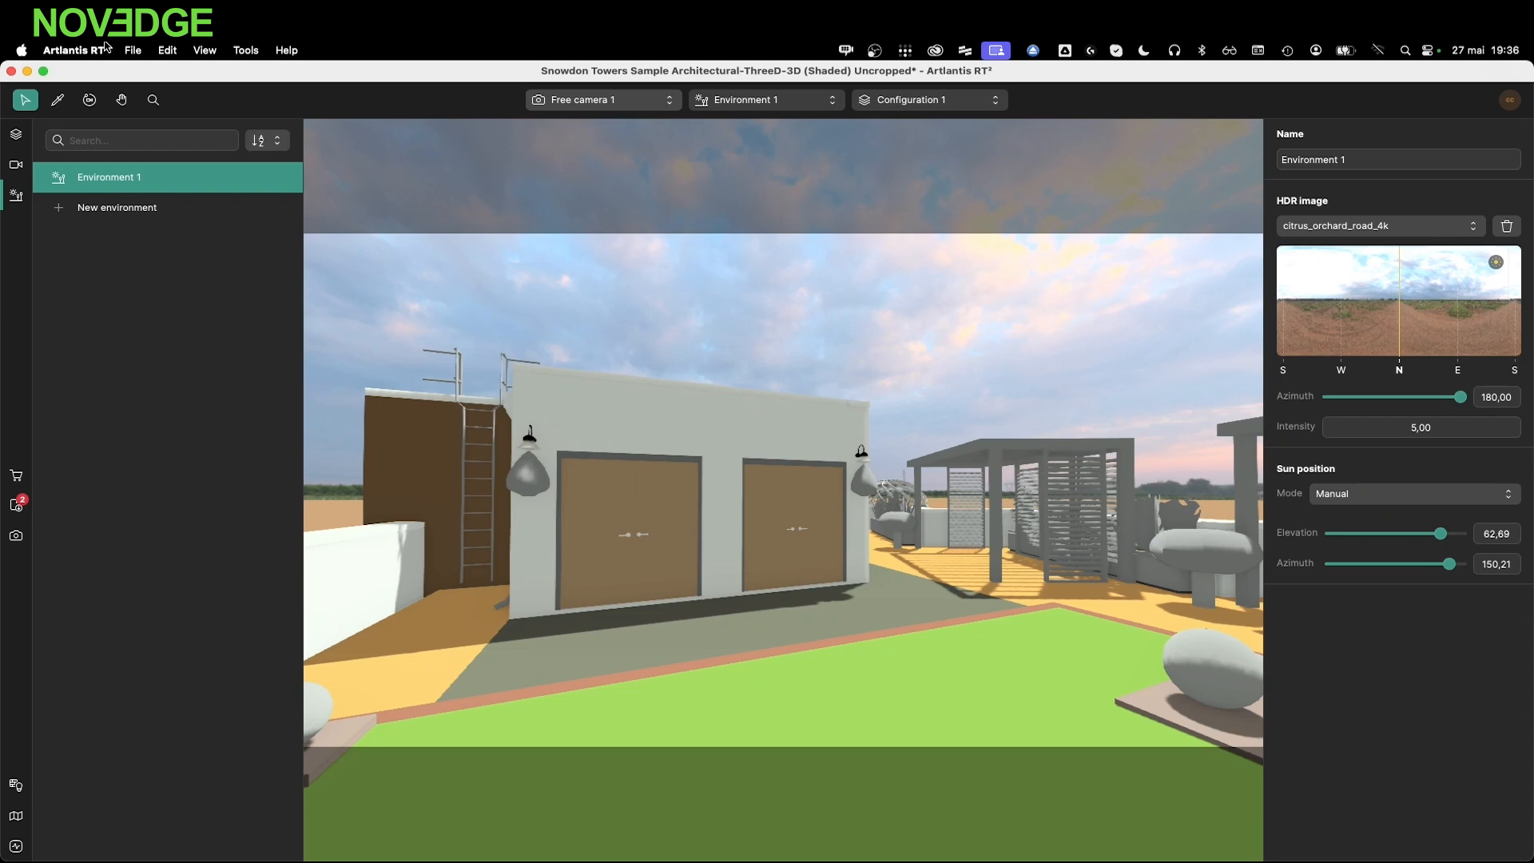
# Start a new empty scene without saving the changes to the Snowdon Towers document
pyautogui.click(133, 51)
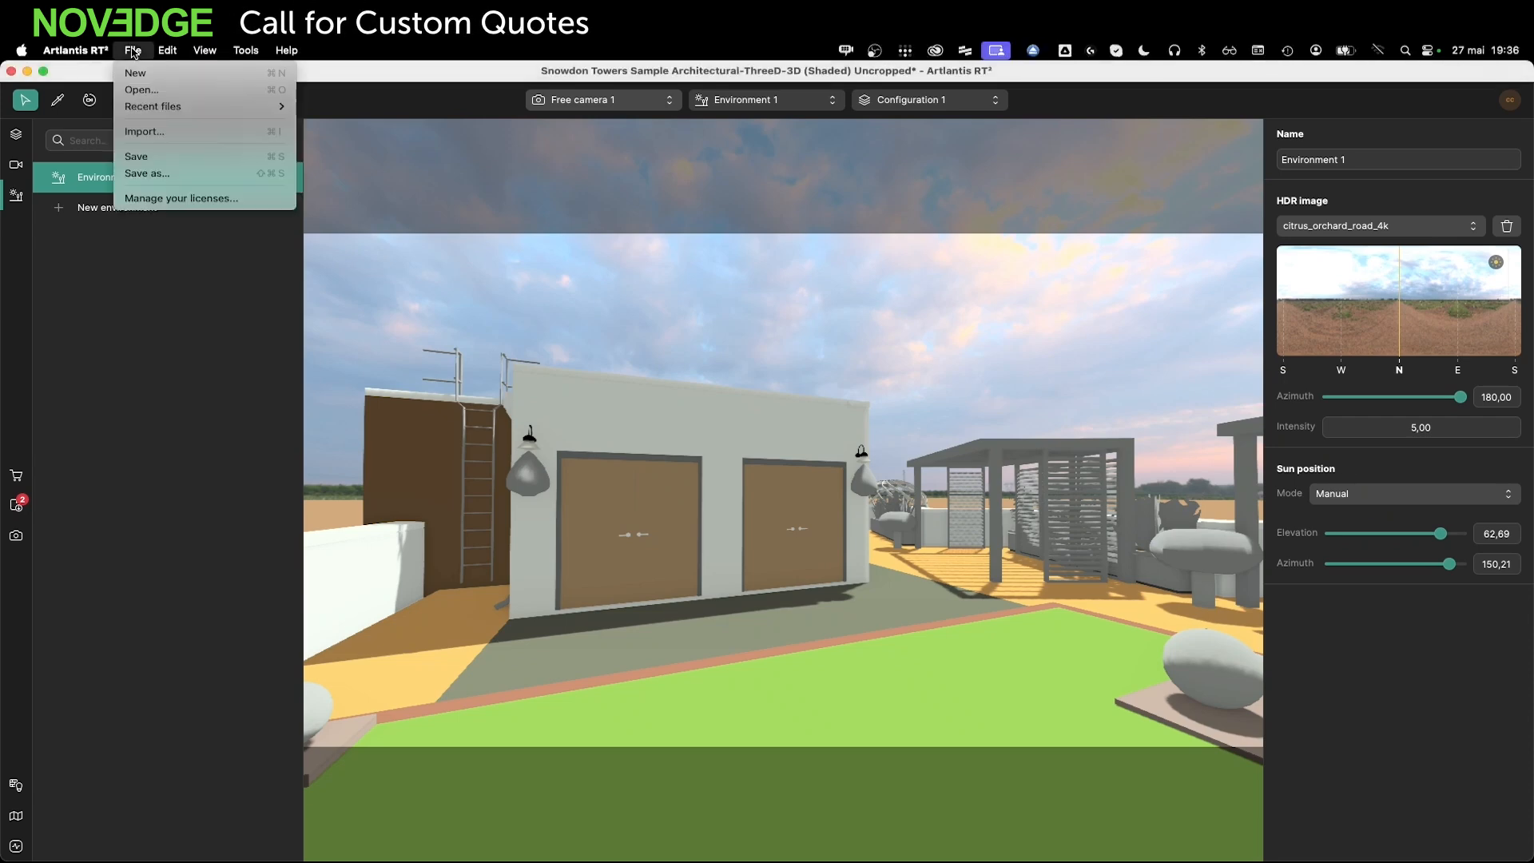
pyautogui.click(137, 73)
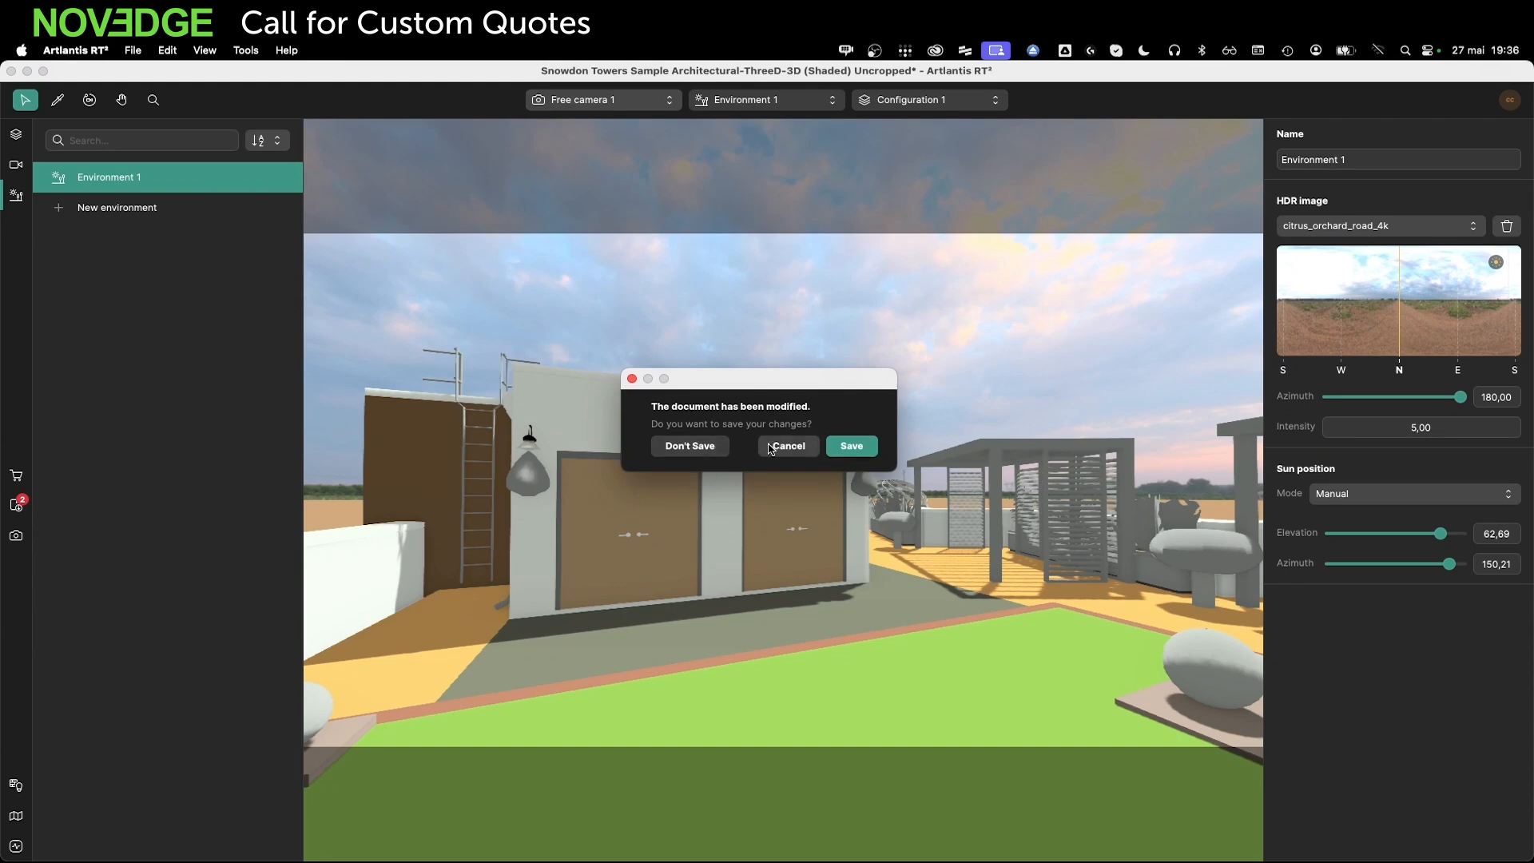
pyautogui.click(690, 446)
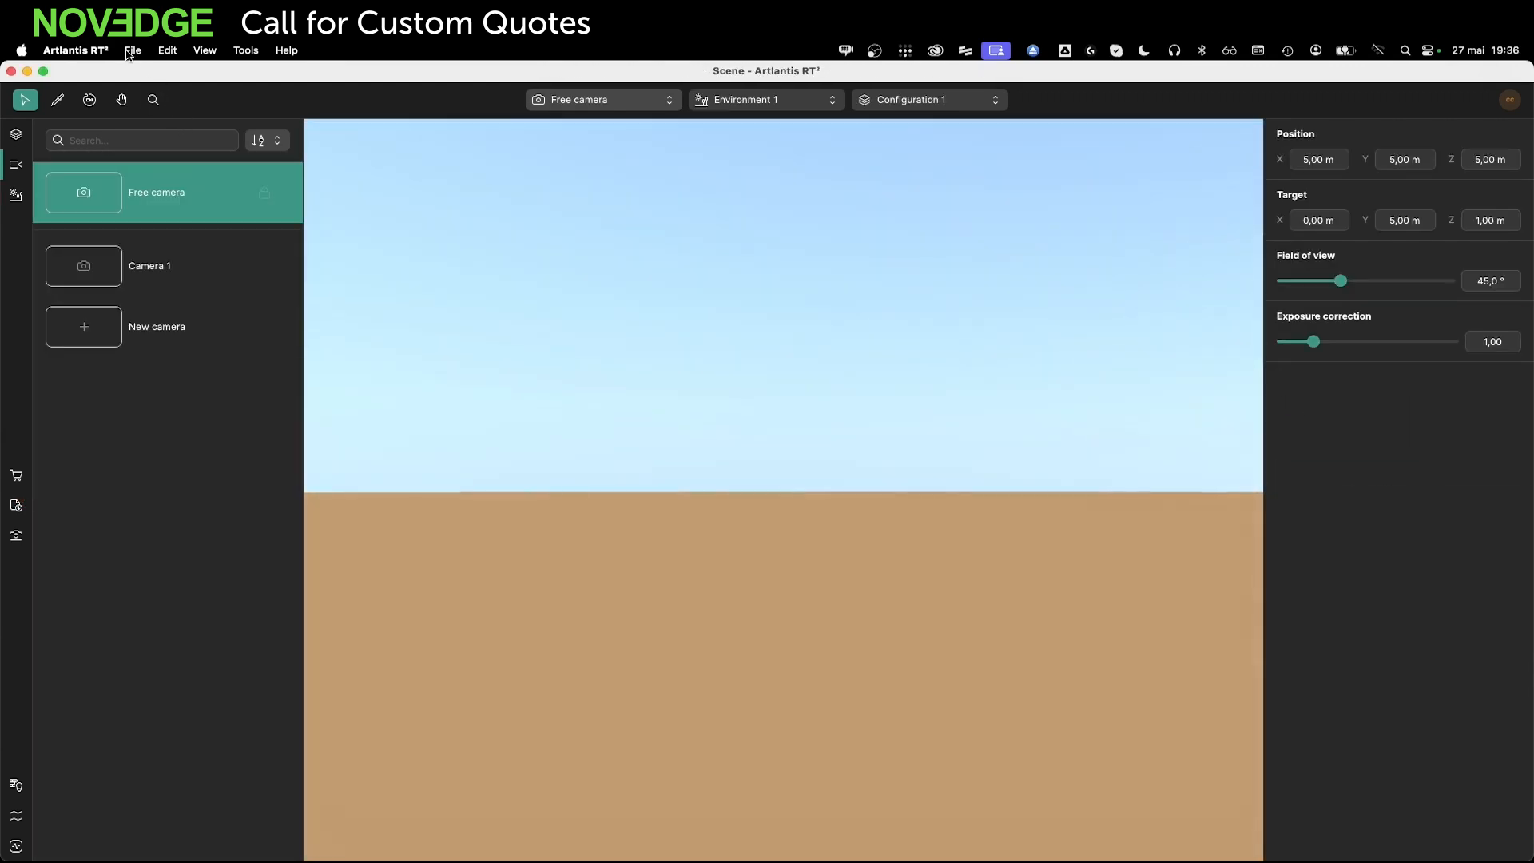
# Import MTRL BONSECOURS.atl from the 3-MTRL folder of ATL LIVE and check the import task's progress
pyautogui.click(133, 50)
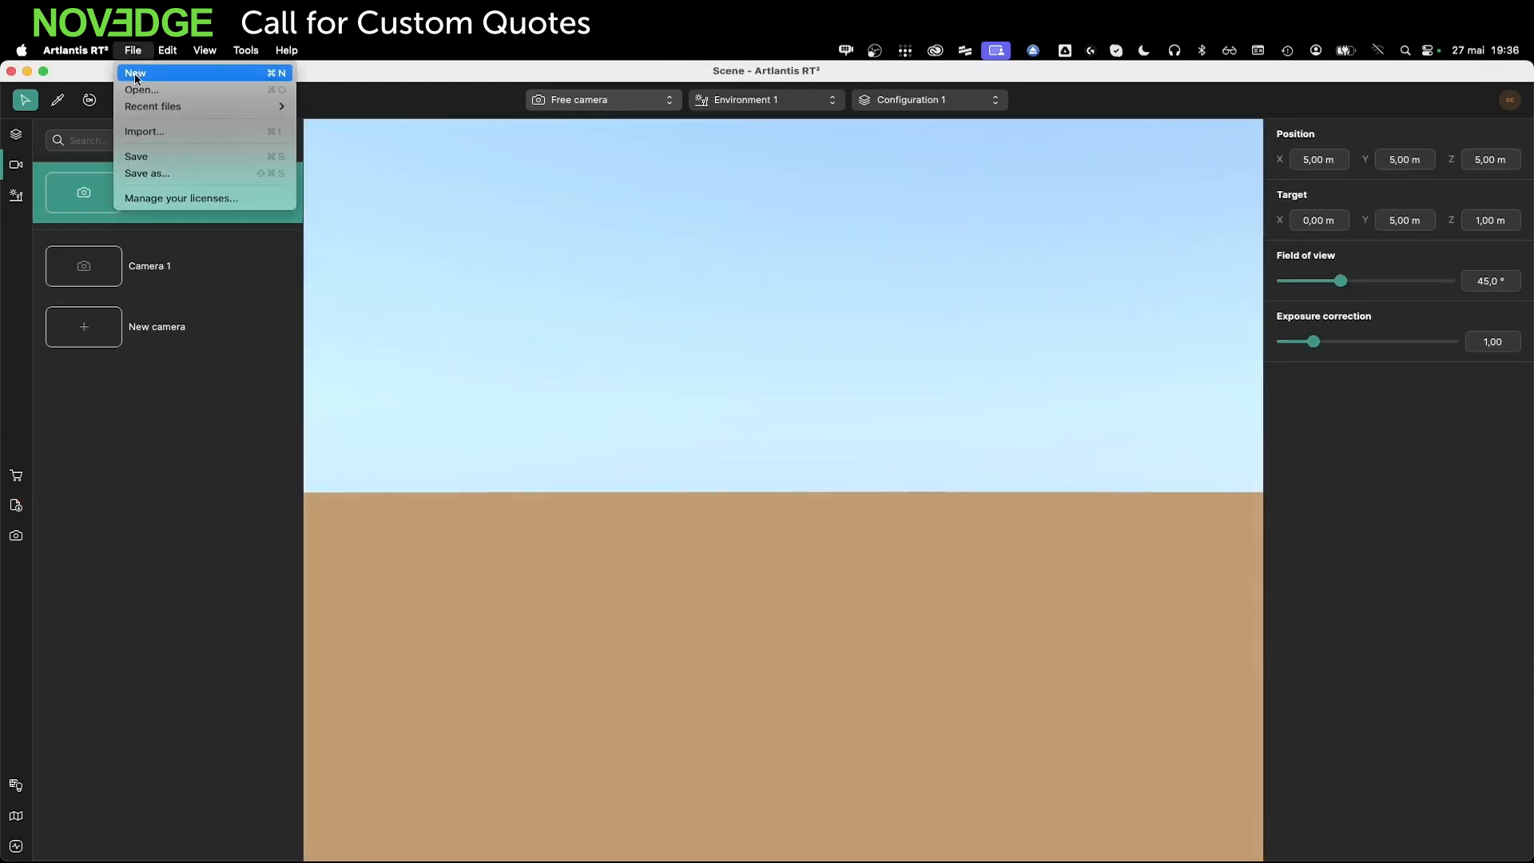
pyautogui.click(144, 131)
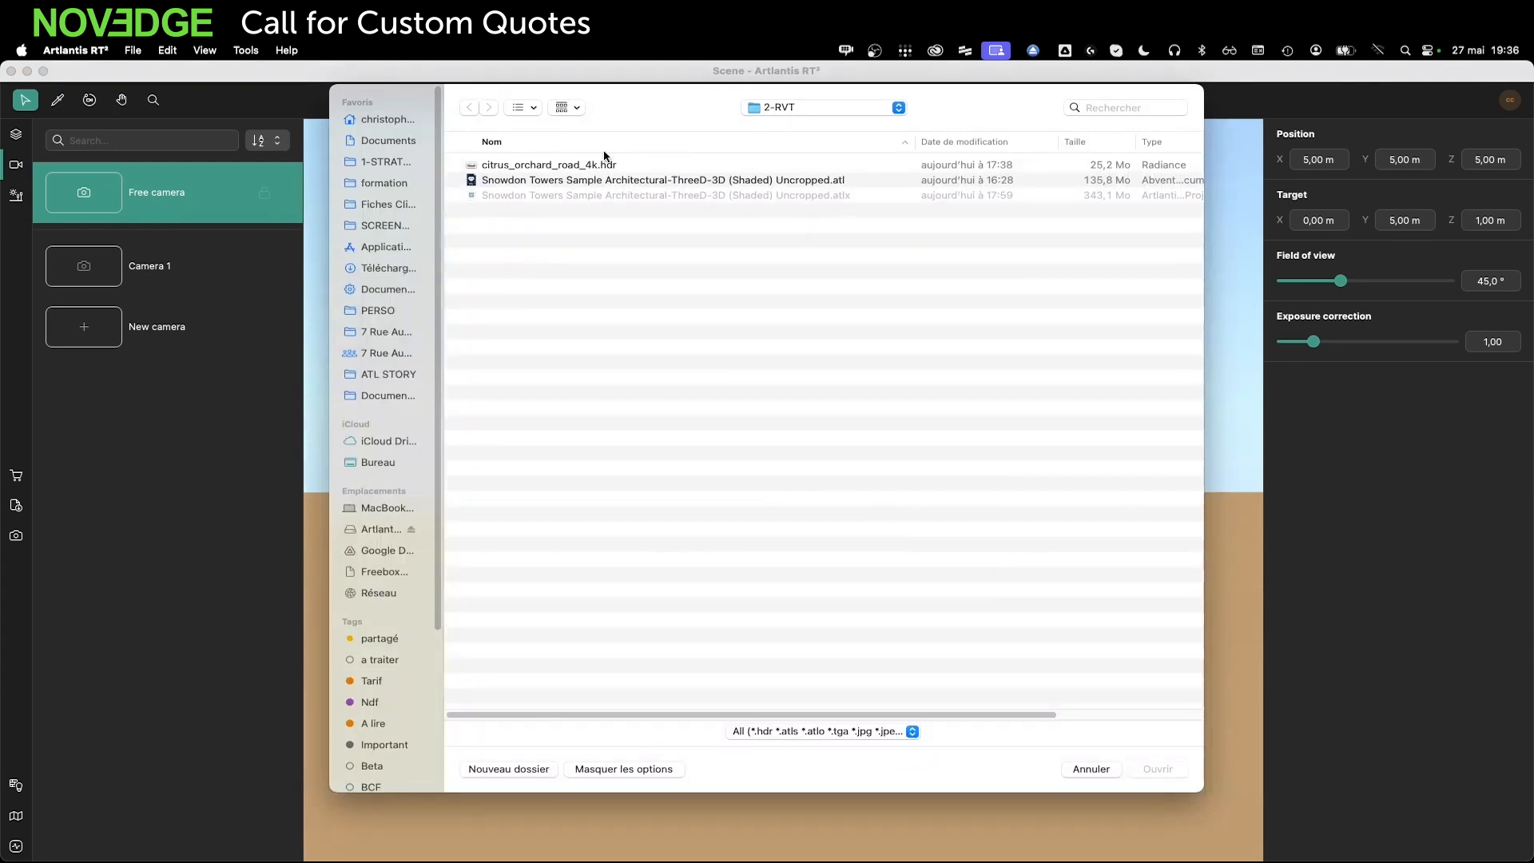
pyautogui.click(791, 109)
pyautogui.click(787, 124)
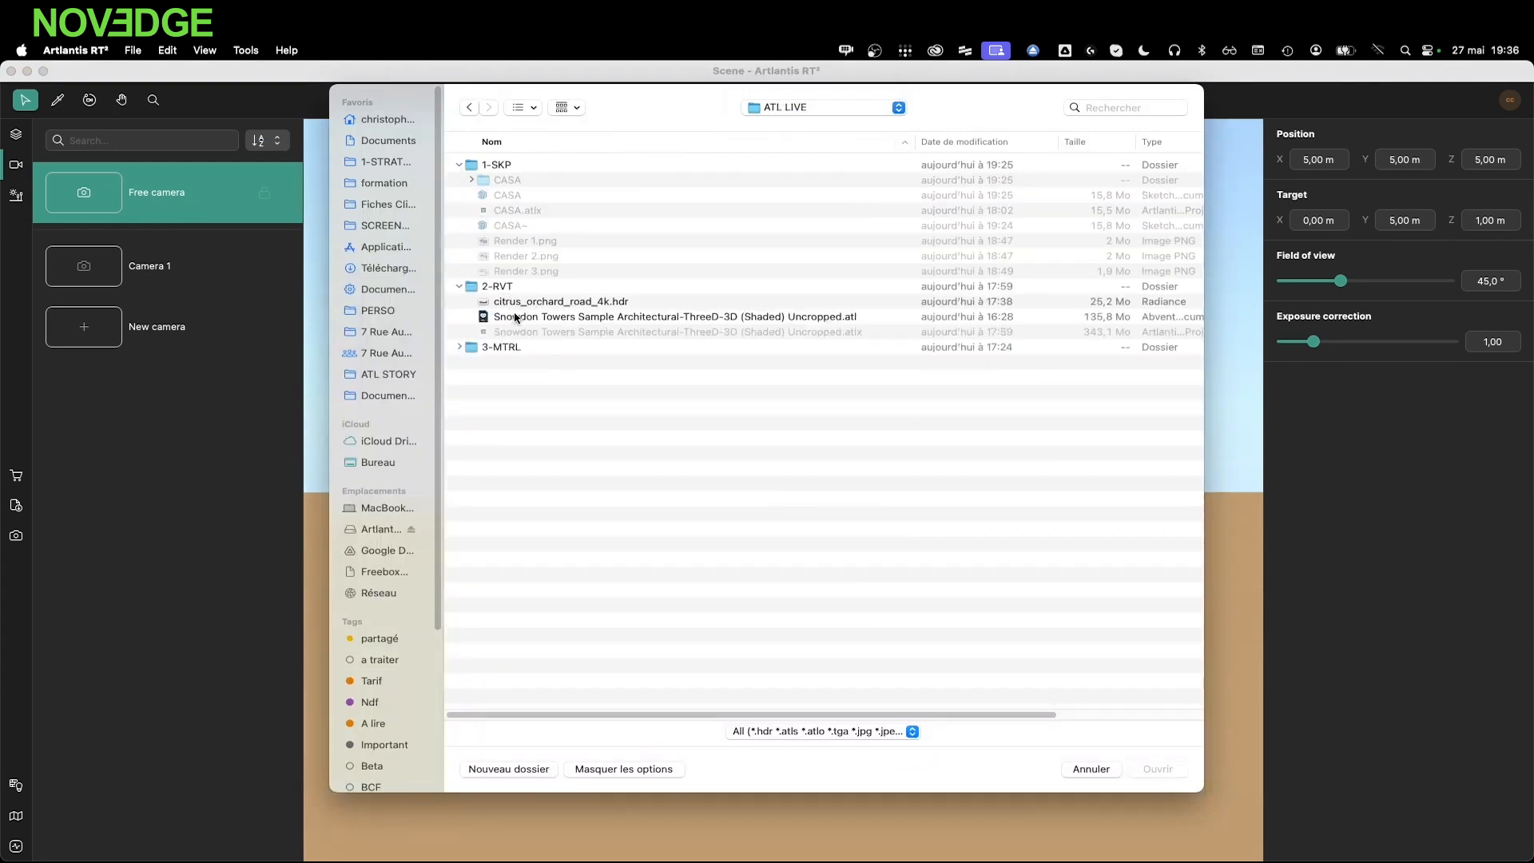
pyautogui.click(459, 347)
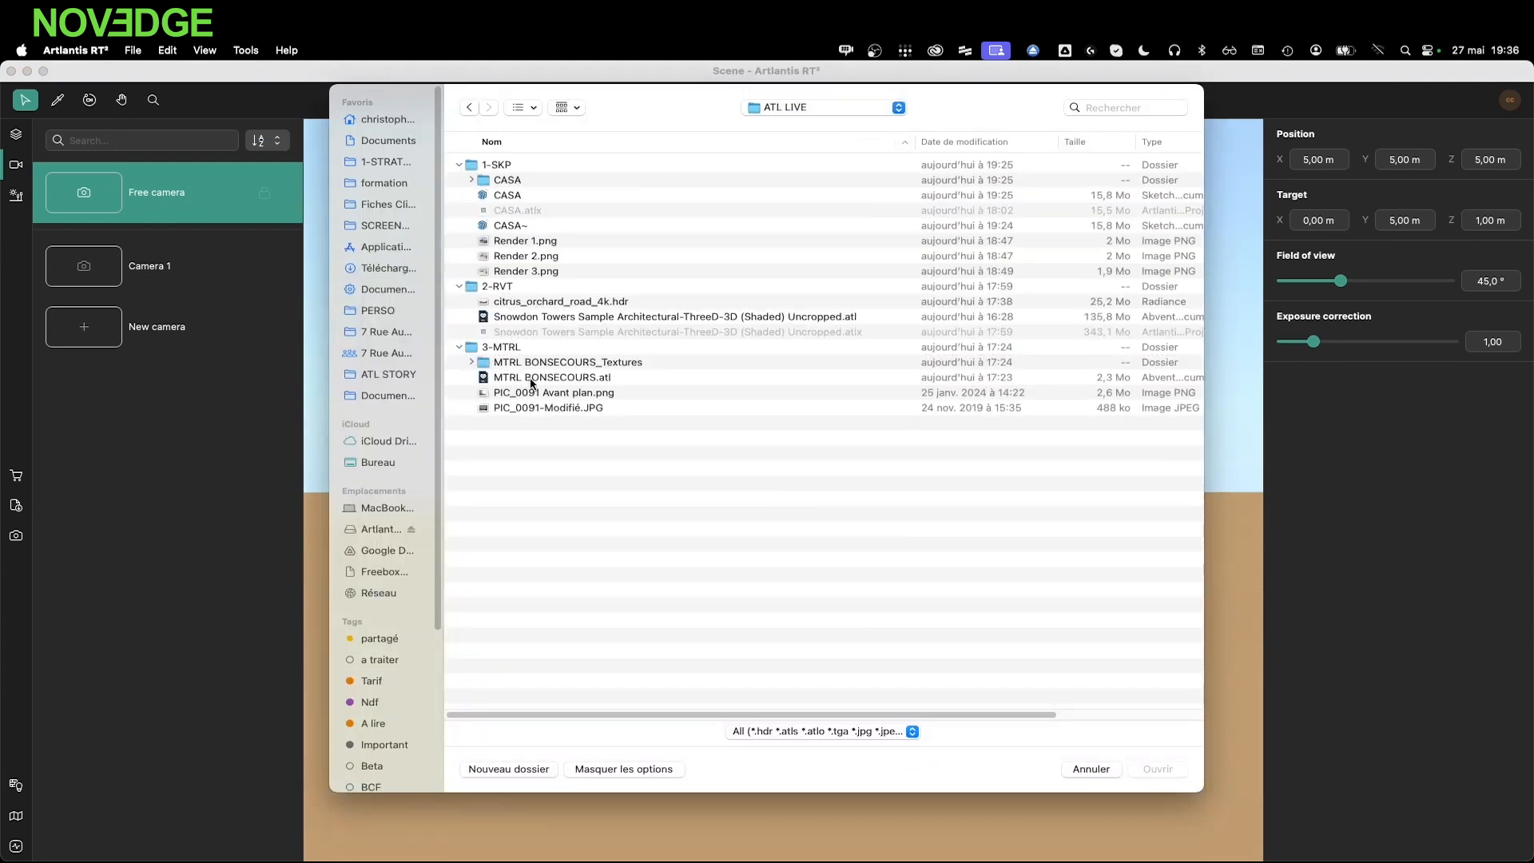
pyautogui.click(531, 379)
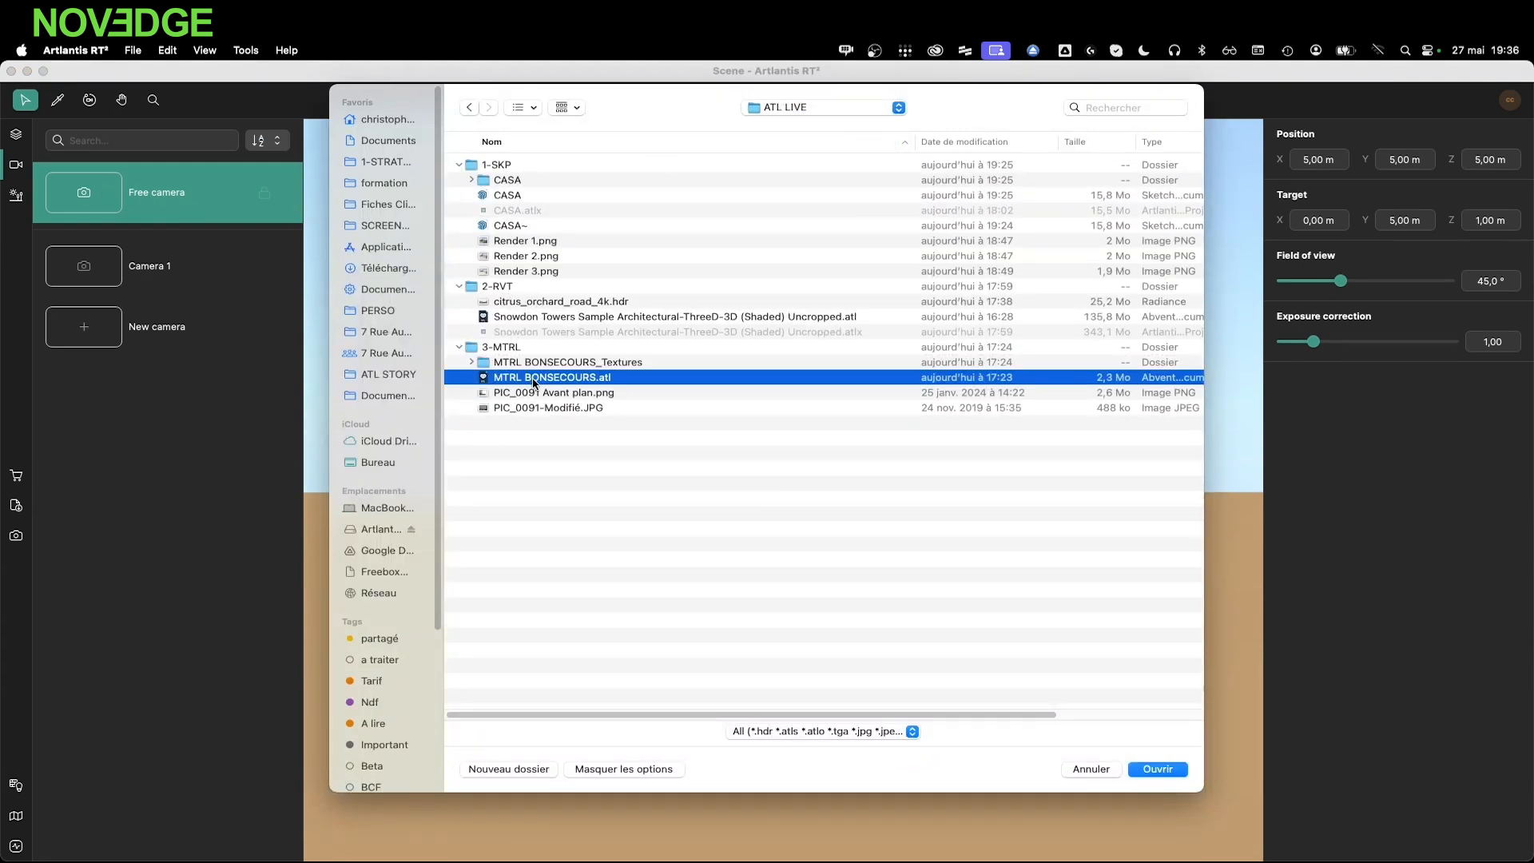
pyautogui.click(1158, 770)
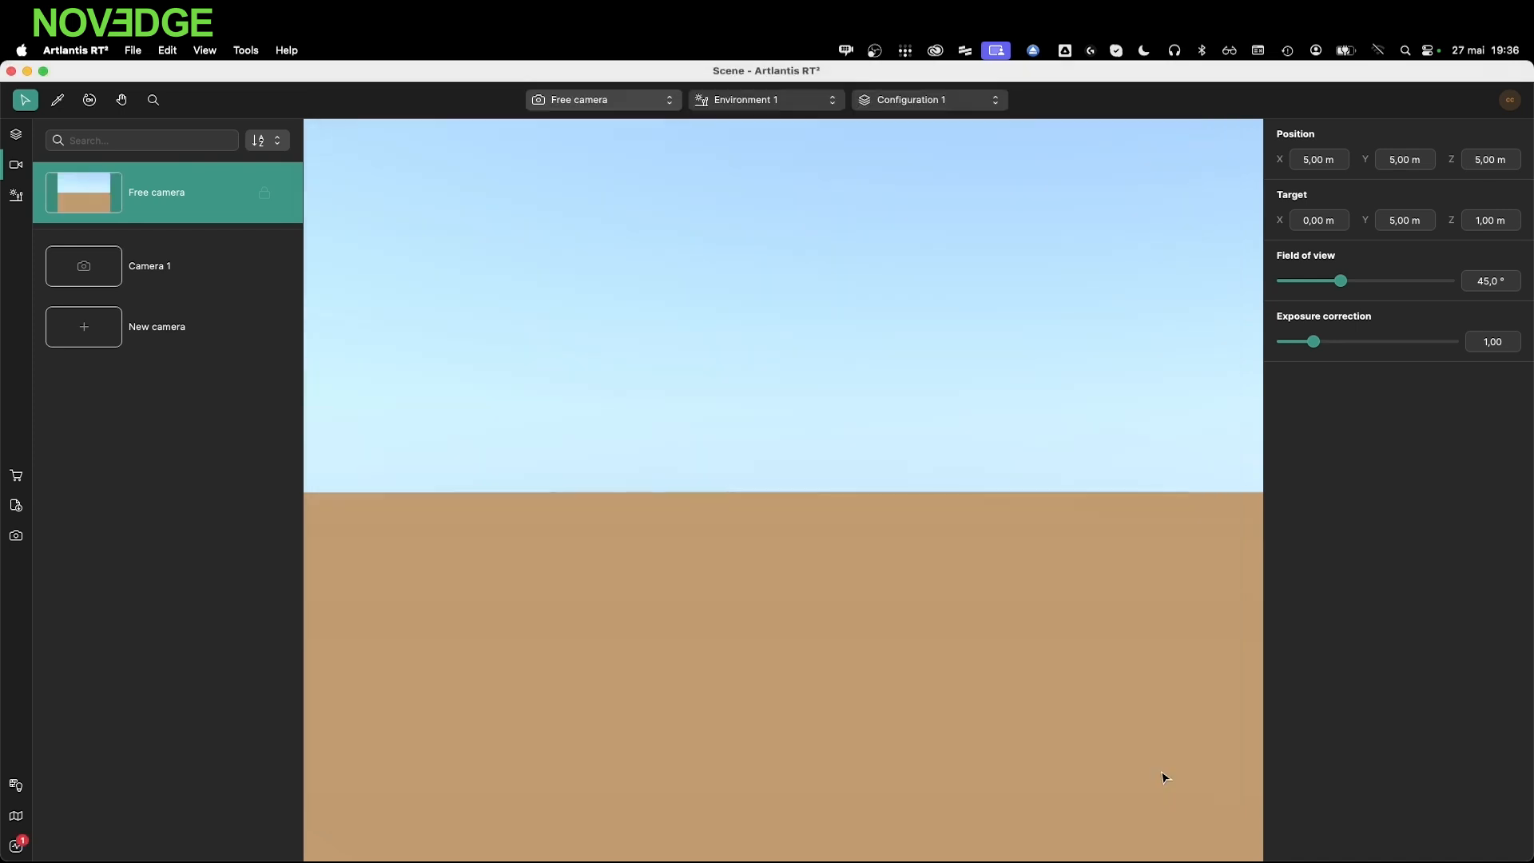
pyautogui.click(16, 846)
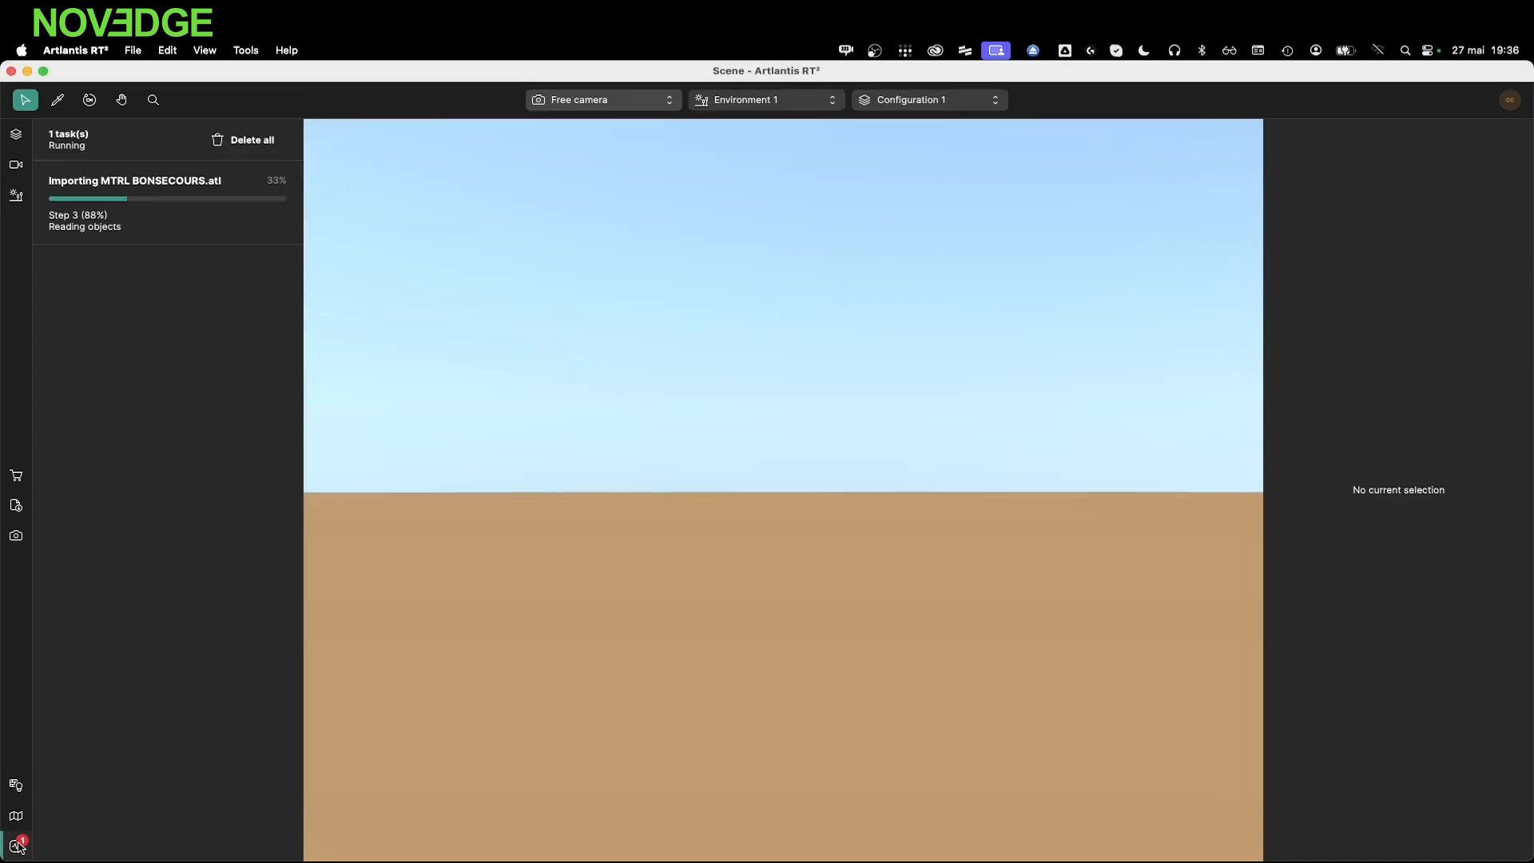
# Place the imported external file MTRL BONSECOURS.atl in the scene
pyautogui.click(18, 506)
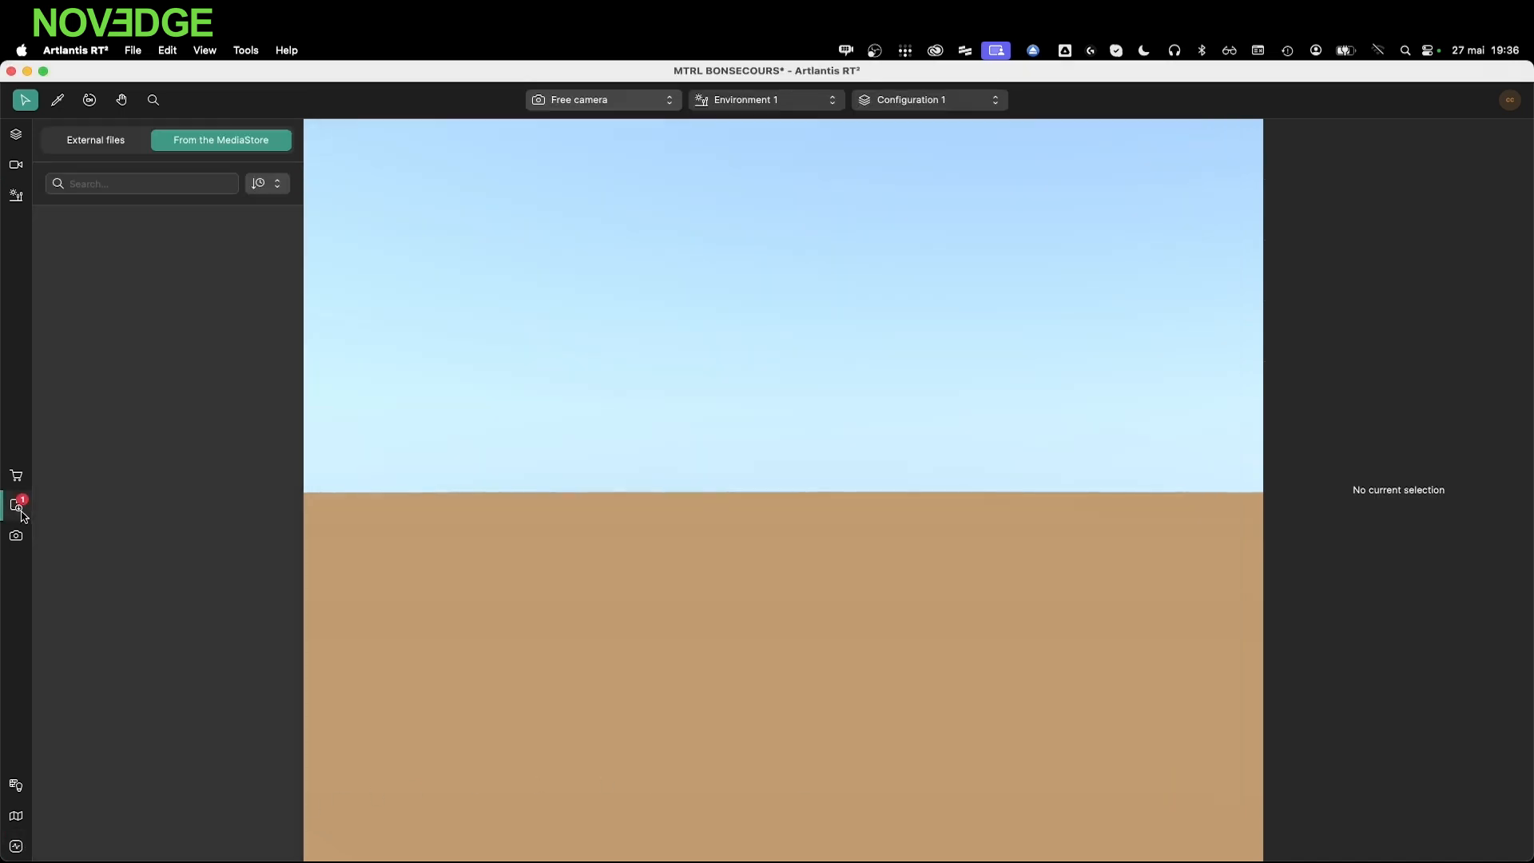
pyautogui.click(120, 142)
pyautogui.rightClick(137, 219)
pyautogui.click(196, 253)
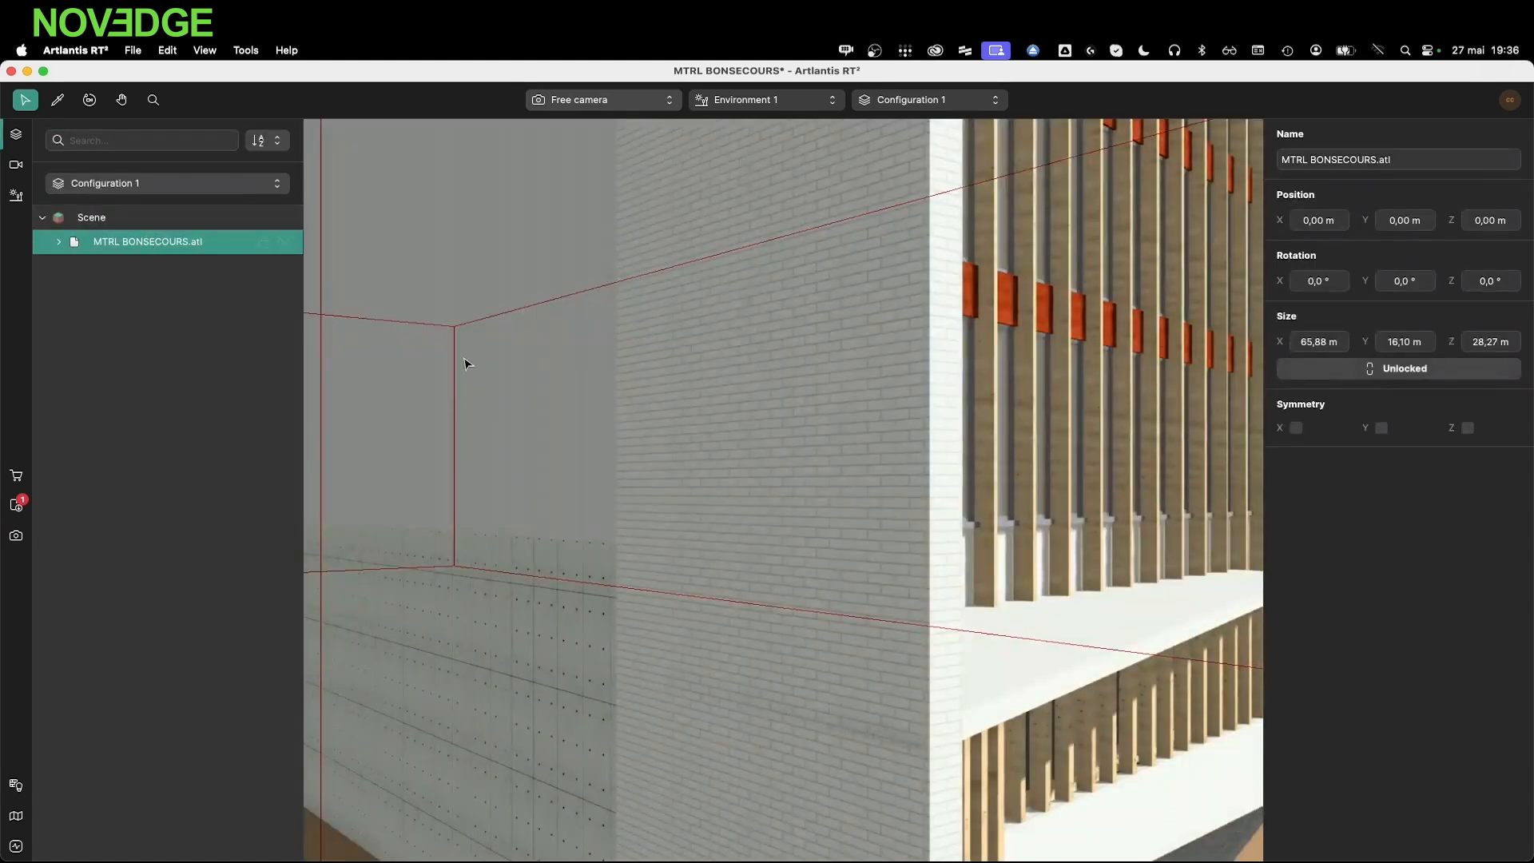
# Orient the scene's north to about -88.51 with the whole building in view
pyautogui.scroll(-10, 603, 513)
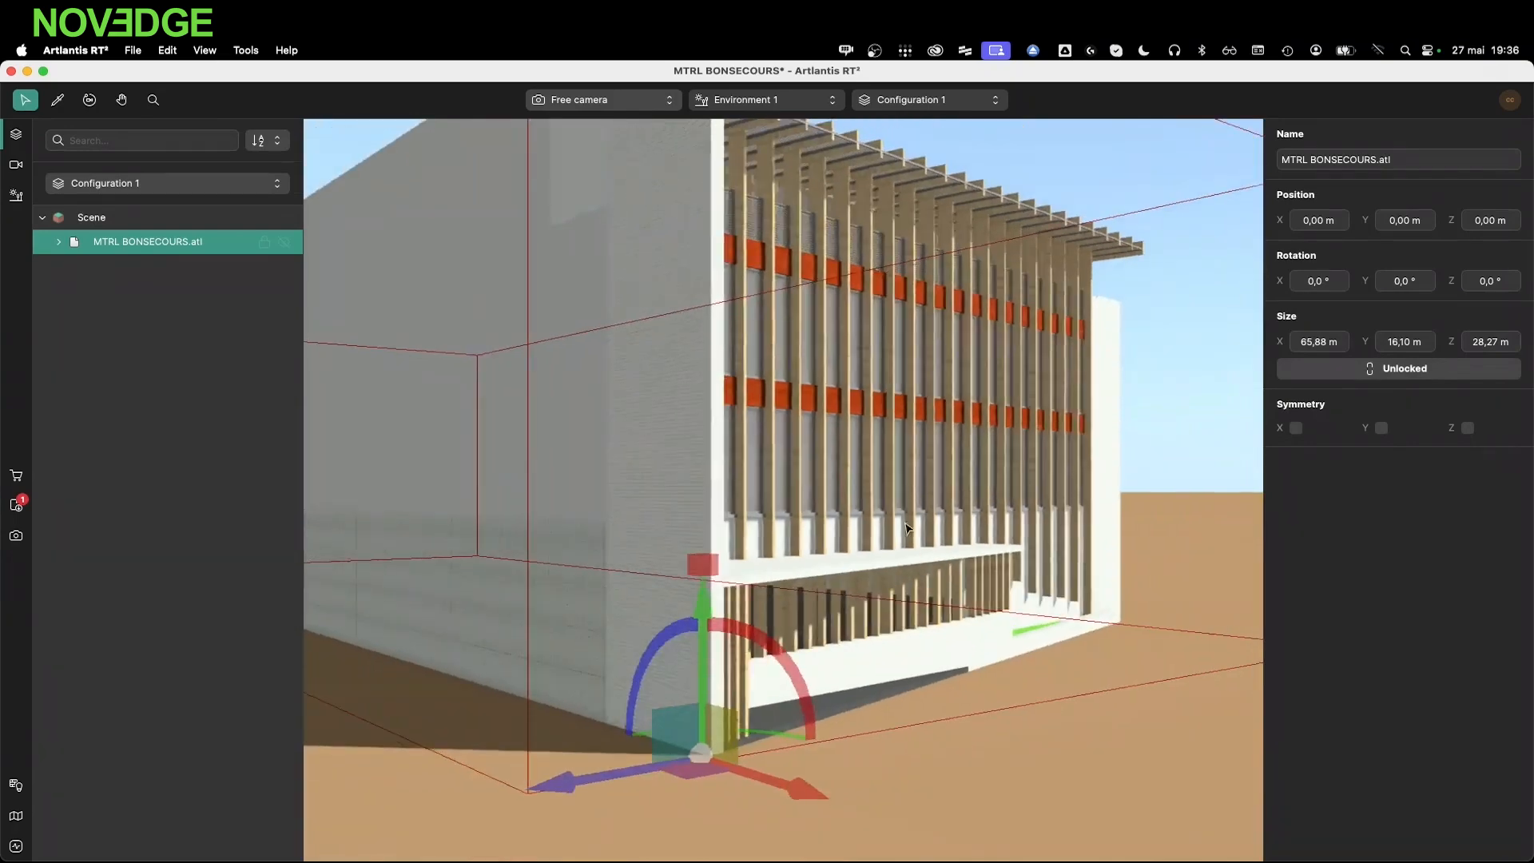
pyautogui.moveTo(601, 507); pyautogui.dragTo(388, 591, button='middle')
pyautogui.moveTo(388, 591); pyautogui.dragTo(761, 665, button='right')
pyautogui.moveTo(879, 620); pyautogui.dragTo(283, 575, button='middle')
pyautogui.moveTo(963, 663); pyautogui.dragTo(929, 643, button='right')
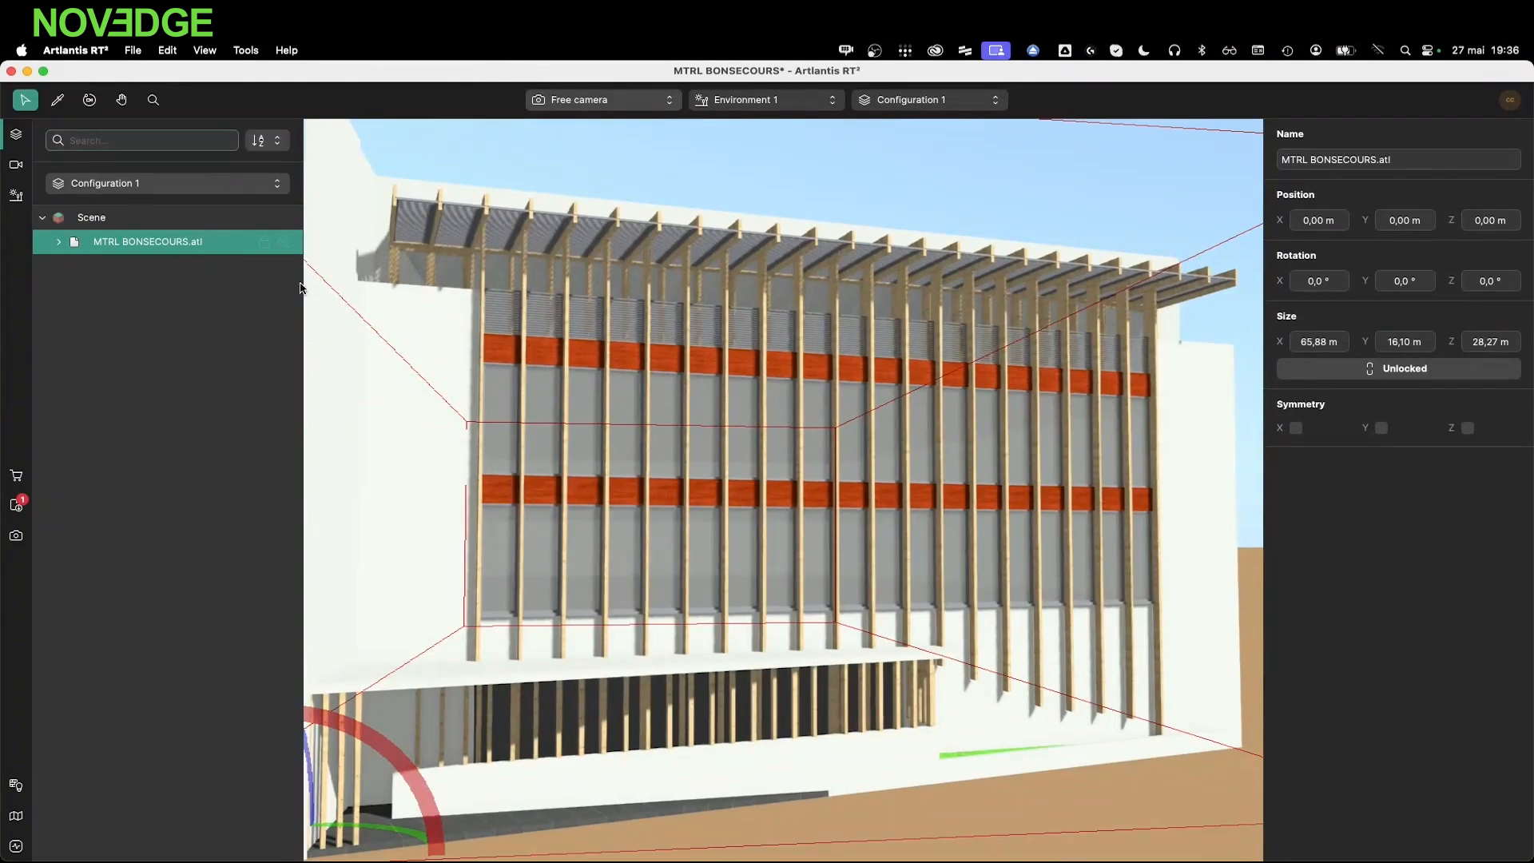
pyautogui.click(164, 218)
pyautogui.moveTo(918, 480); pyautogui.dragTo(924, 651, button='middle')
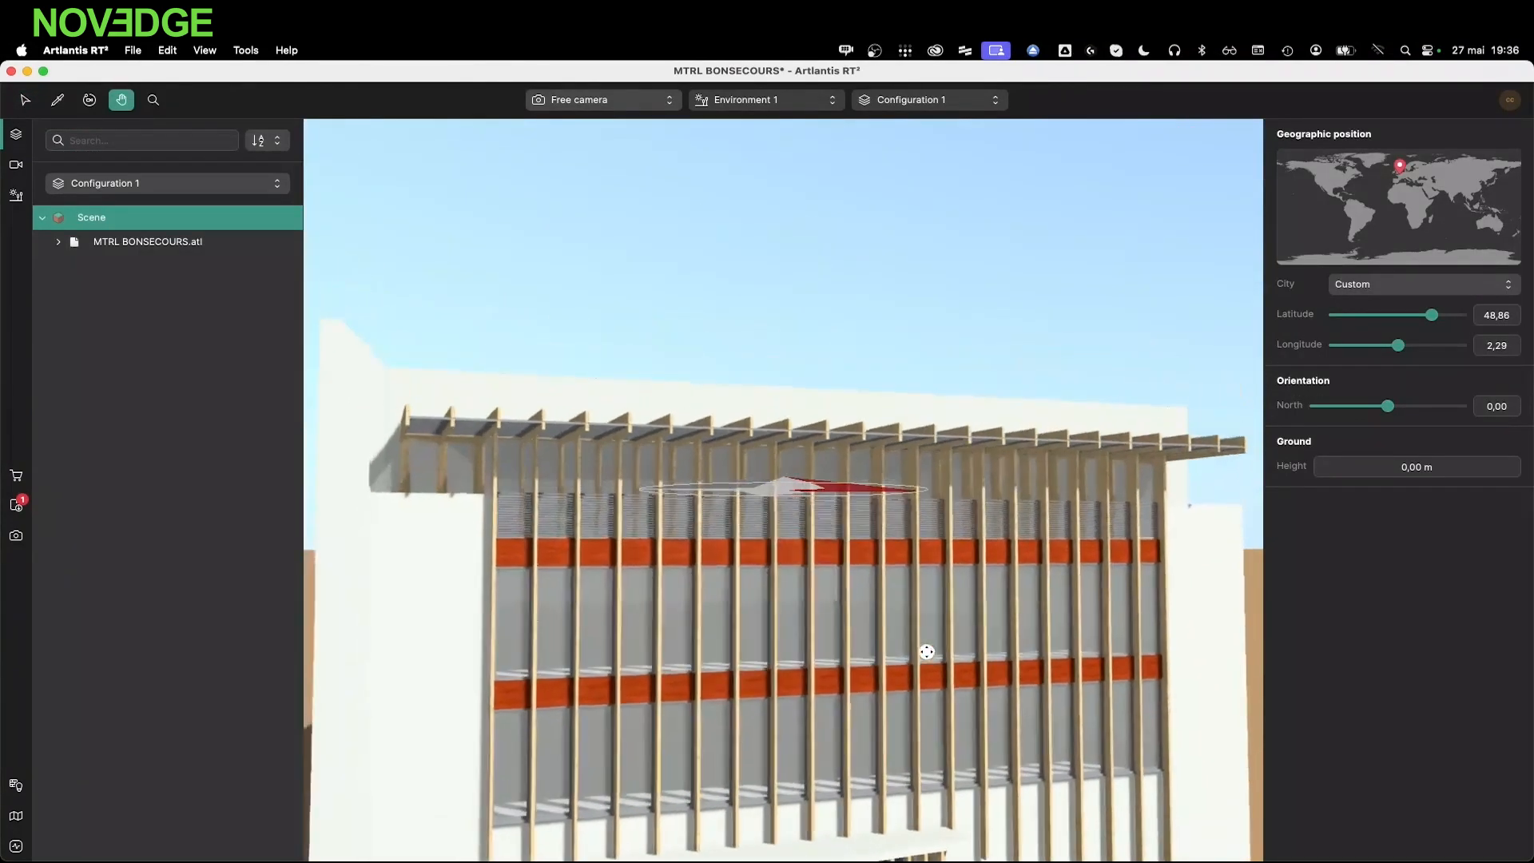
pyautogui.click(159, 243)
pyautogui.moveTo(895, 446)
pyautogui.mouseDown(button='right')
pyautogui.moveTo(883, 514)
pyautogui.moveTo(885, 451)
pyautogui.mouseUp(button='right')
pyautogui.scroll(-5, 877, 440)
pyautogui.moveTo(855, 407); pyautogui.dragTo(847, 587, button='middle')
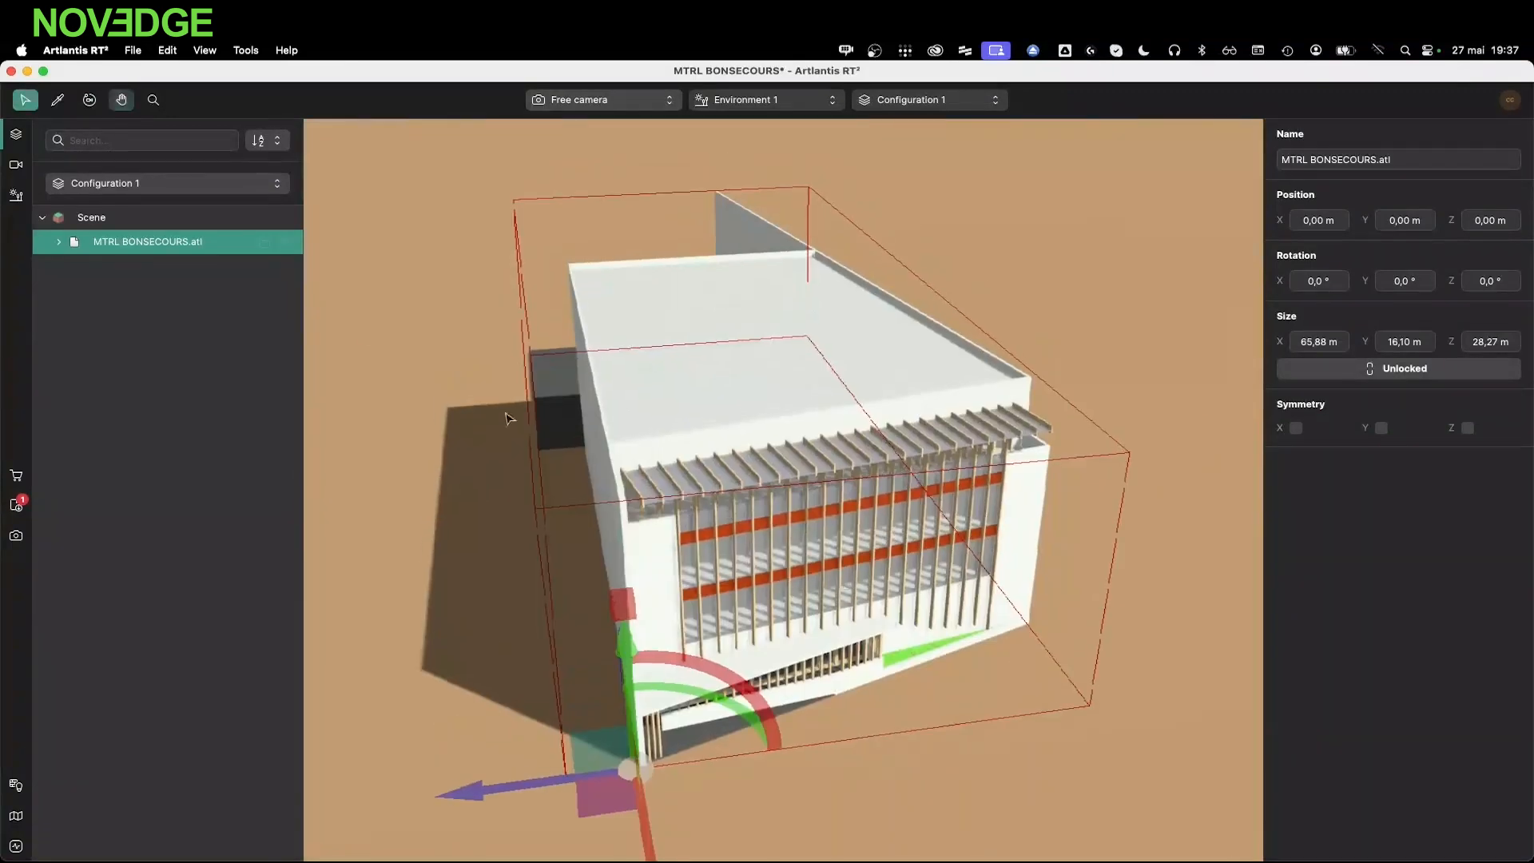
pyautogui.click(96, 217)
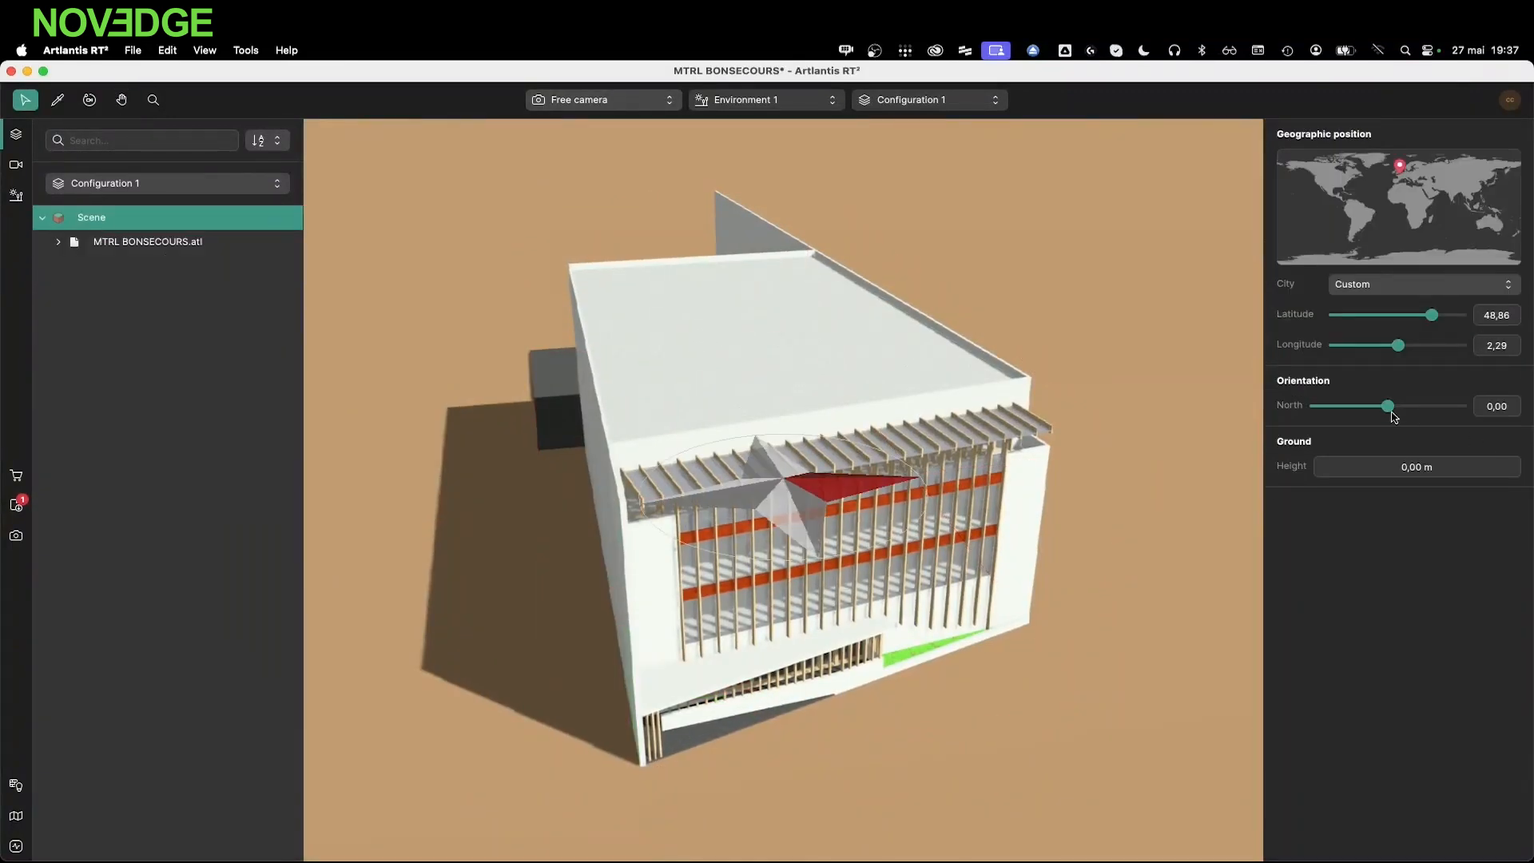
pyautogui.moveTo(1396, 411); pyautogui.dragTo(1354, 410)
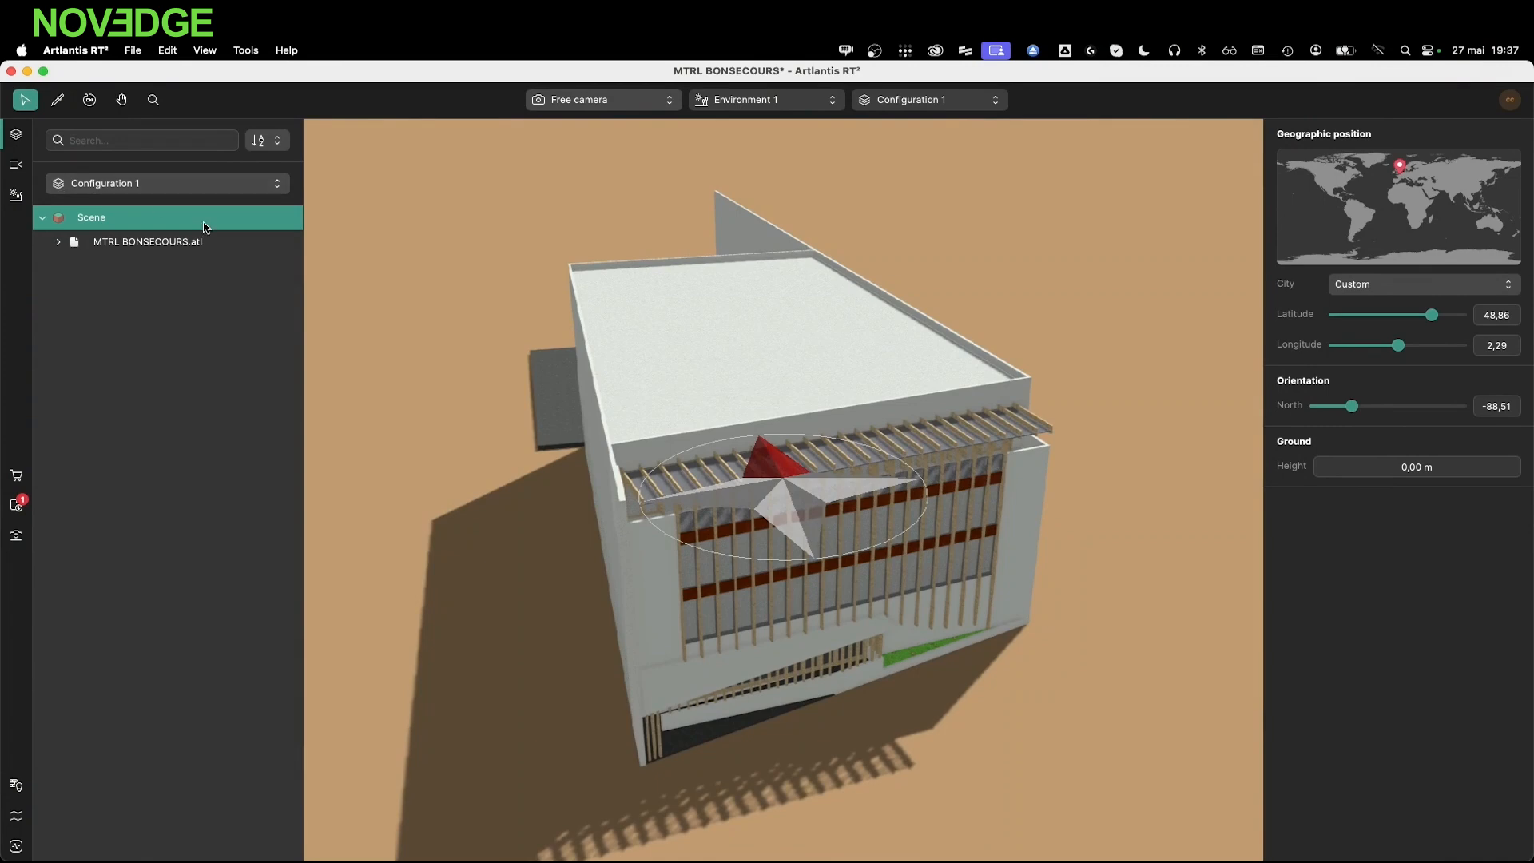
# Switch Environment 1's sun position to date and time mode, with date 06/09/1987 and time 13:30
pyautogui.click(16, 163)
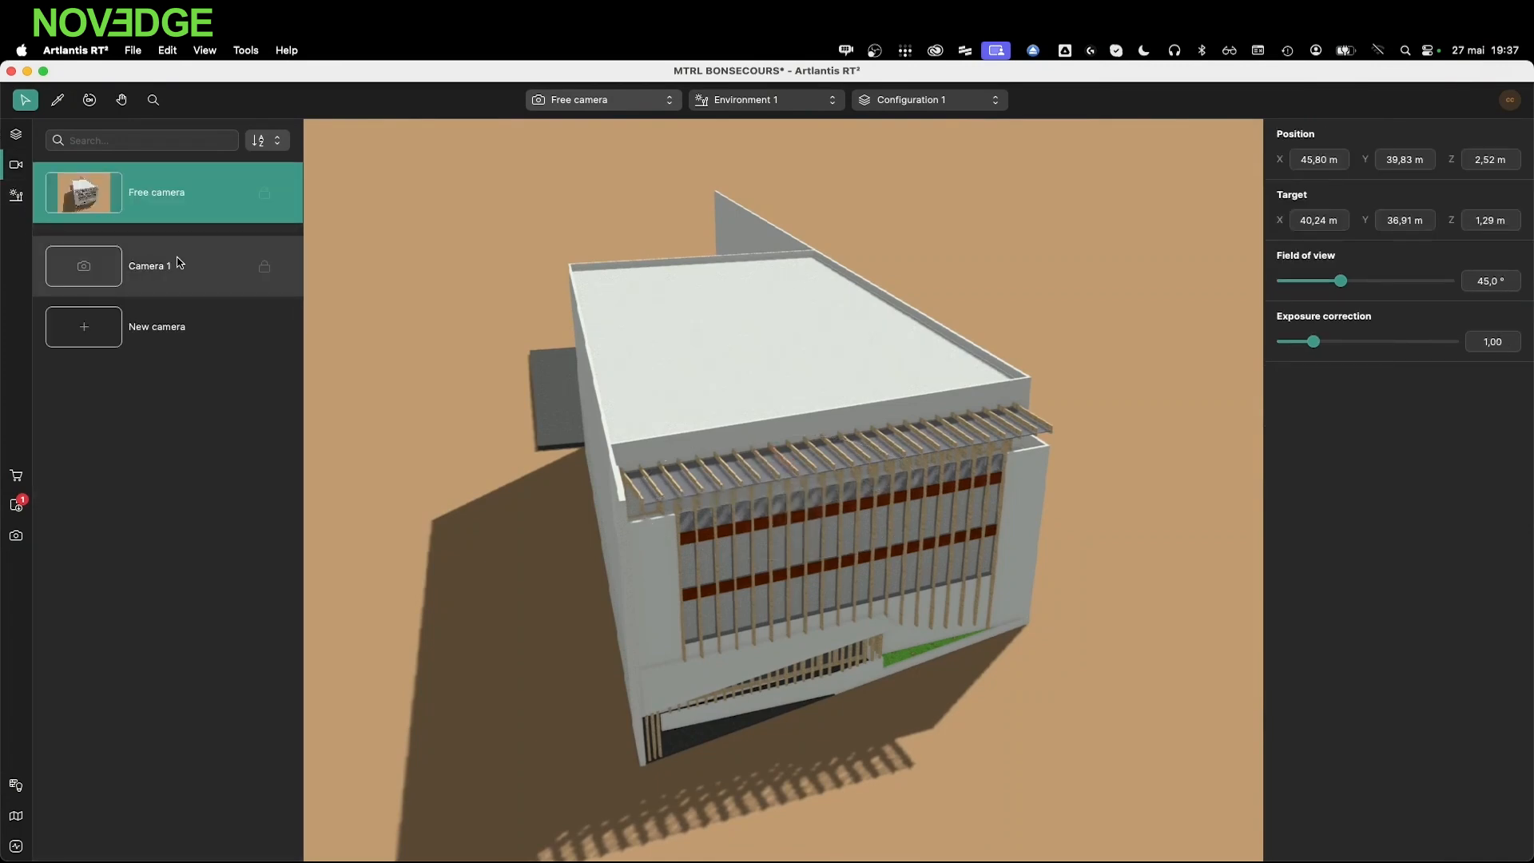
pyautogui.click(22, 201)
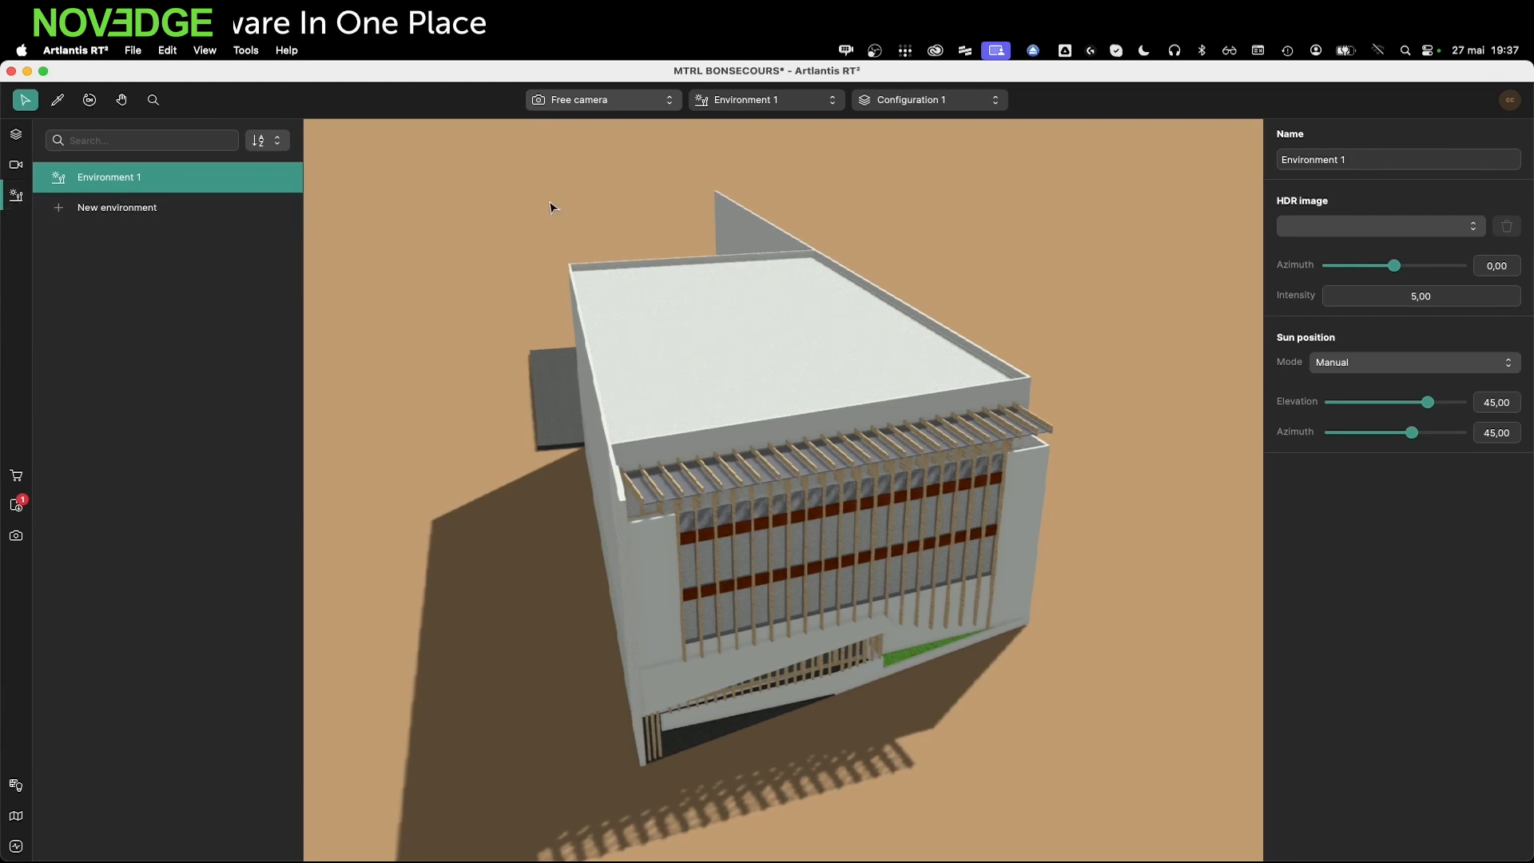
pyautogui.click(1381, 363)
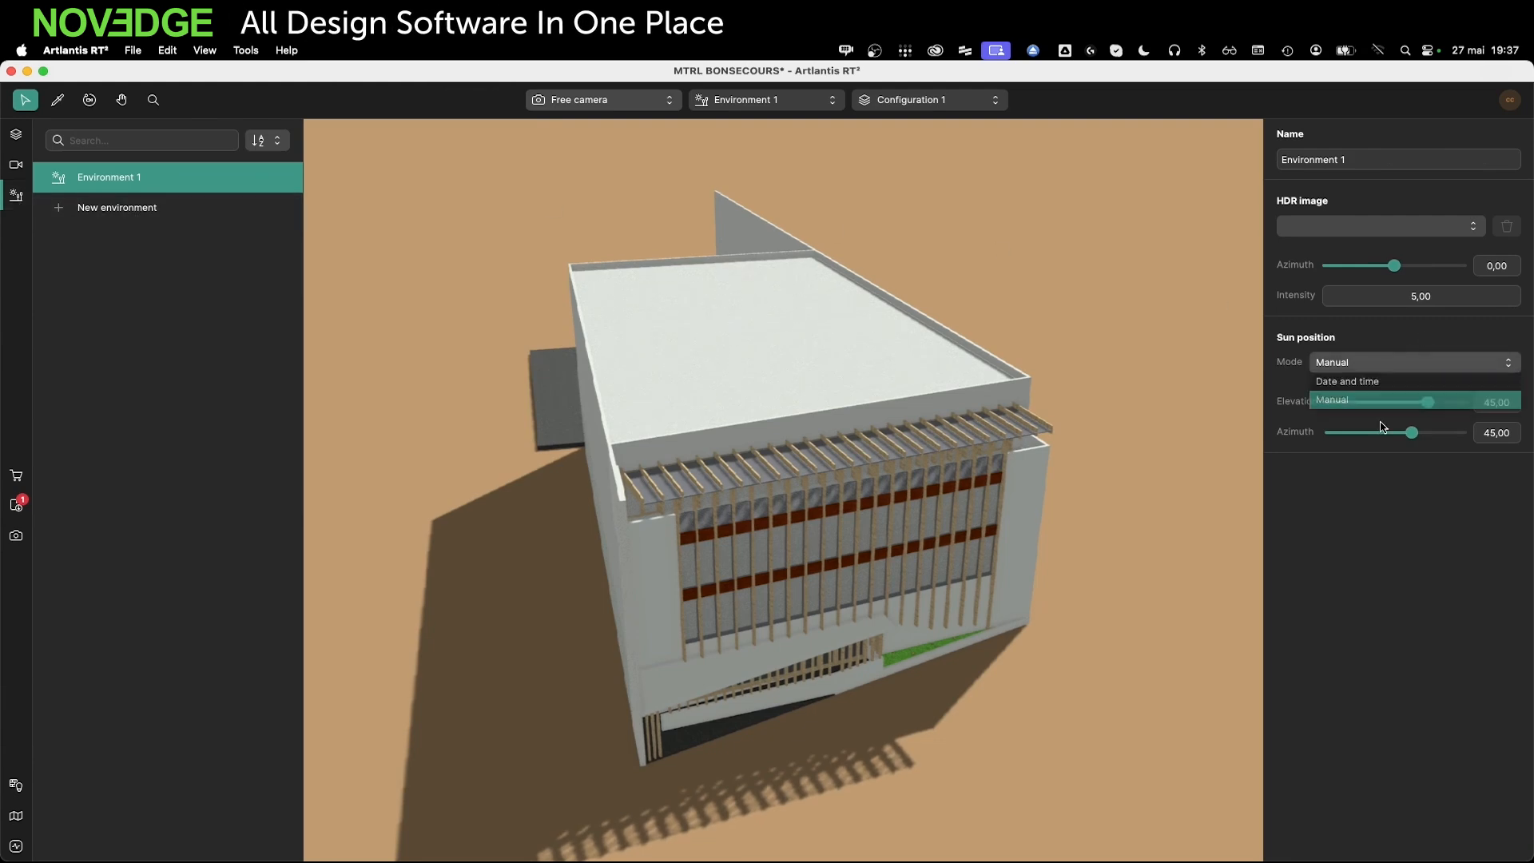
pyautogui.click(1389, 400)
pyautogui.click(1394, 369)
pyautogui.click(1363, 382)
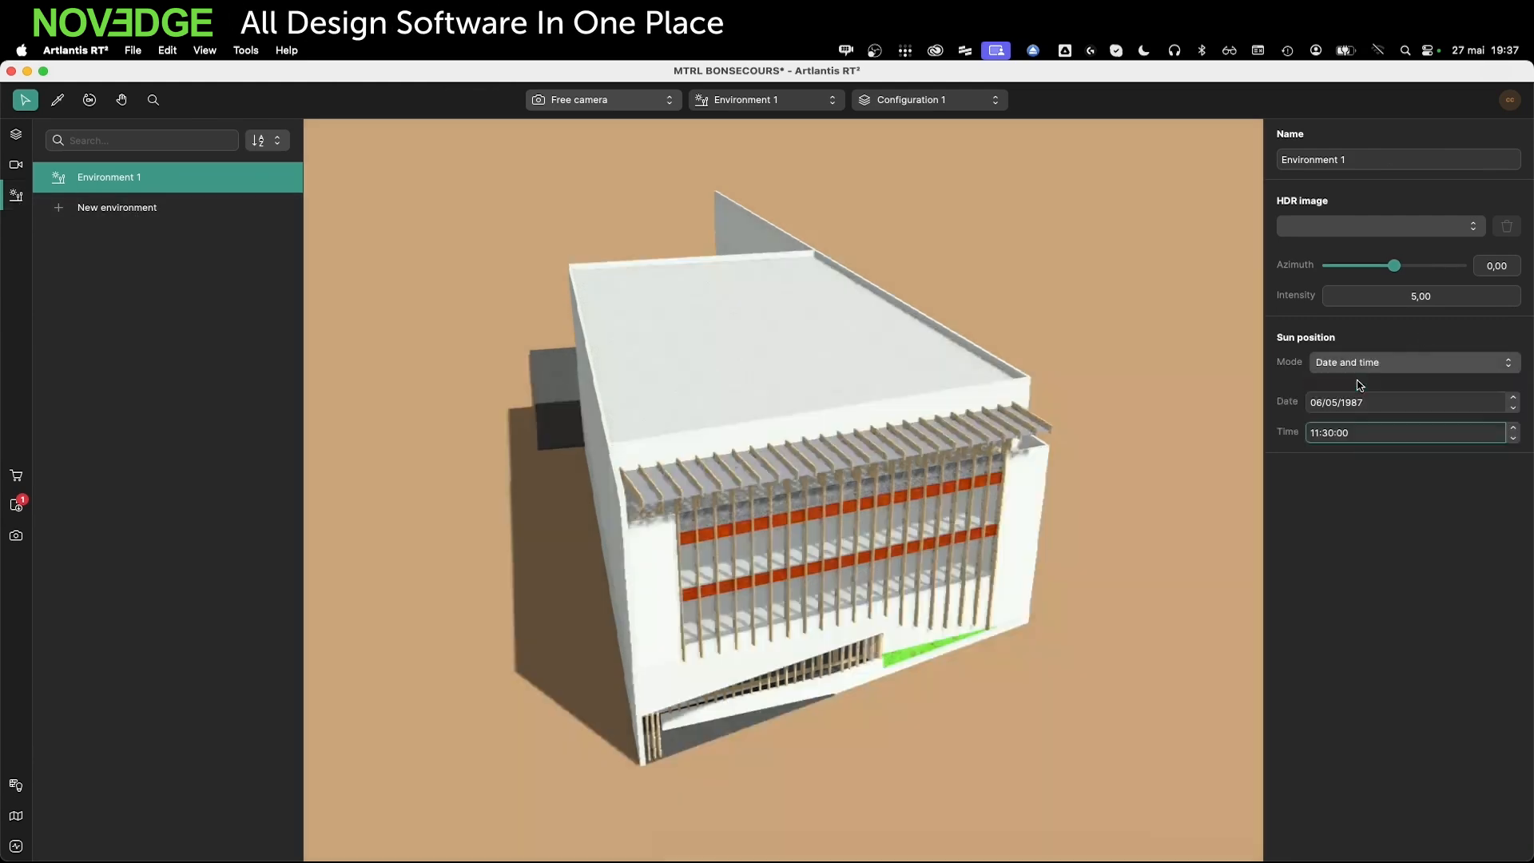
pyautogui.write('9')
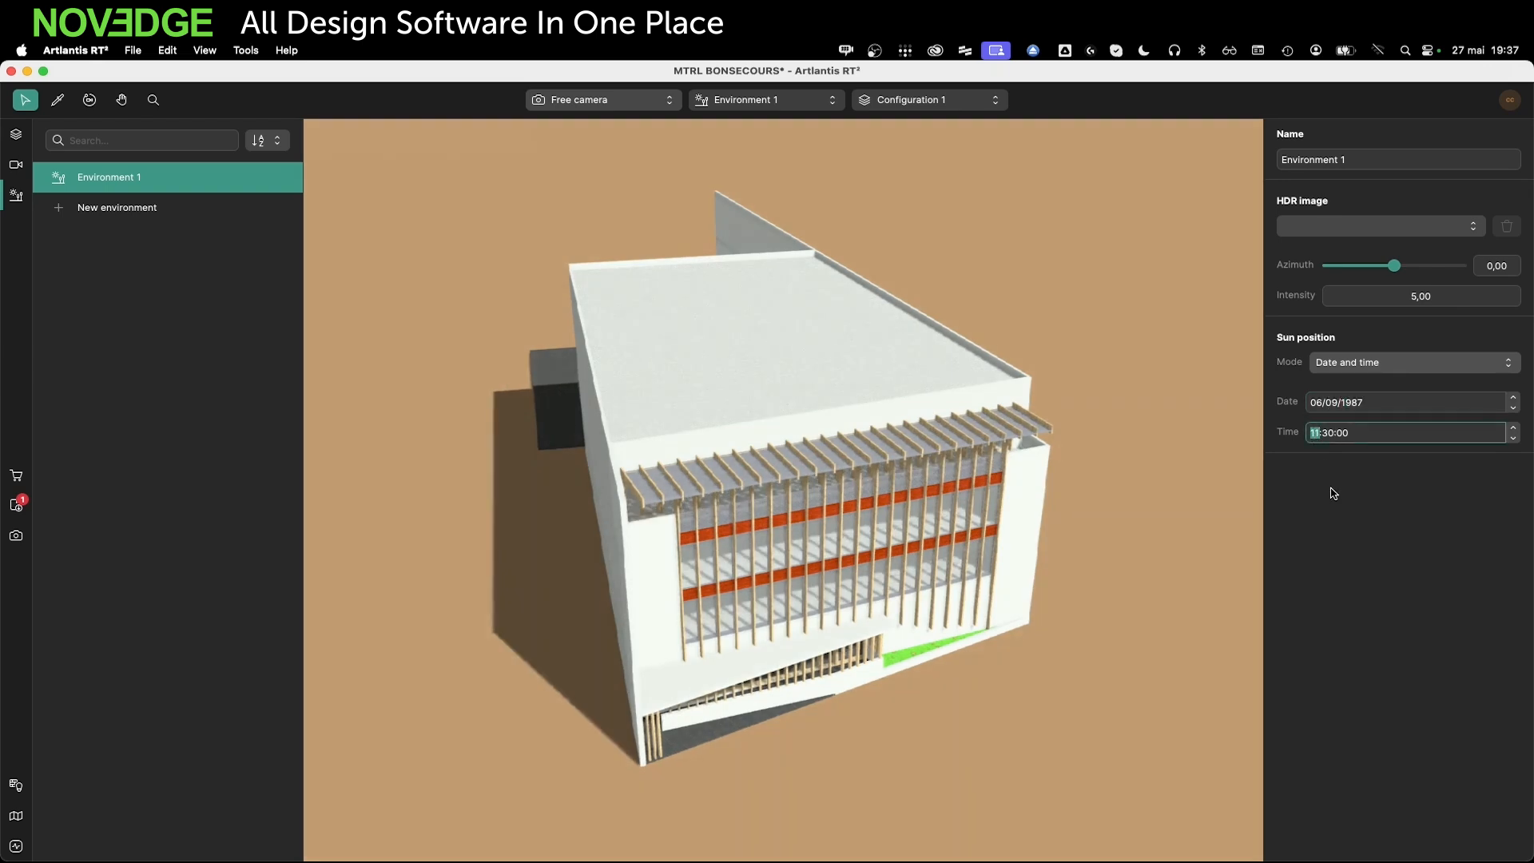
pyautogui.write('13')
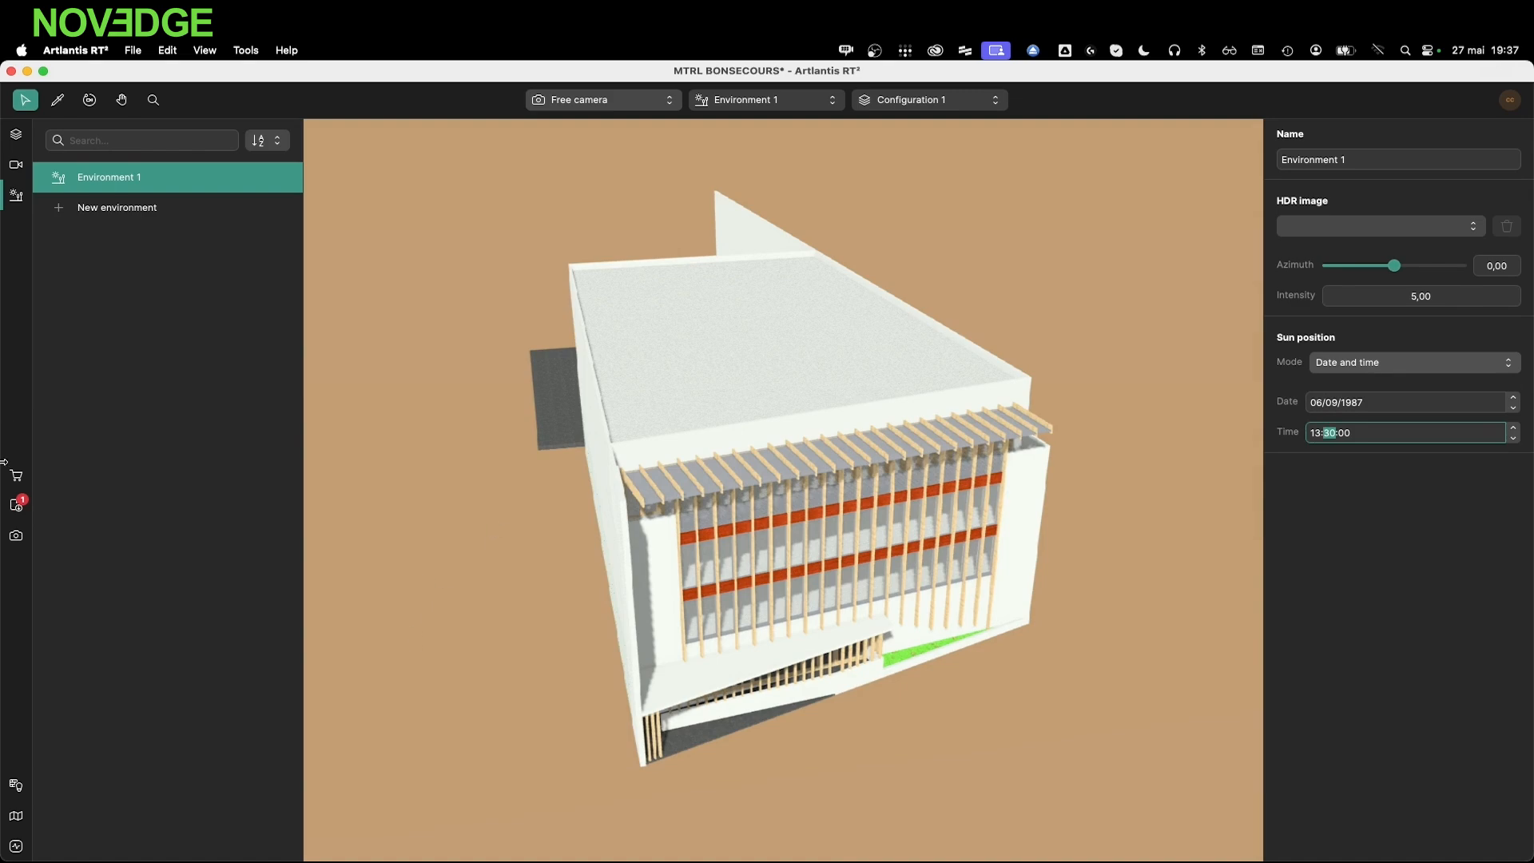
# Search the MediaStore for wood and apply the Wood 009 shader to the facade's red horizontal panels and vertical slats
pyautogui.click(21, 477)
pyautogui.scroll(5, 939, 649)
pyautogui.moveTo(827, 648); pyautogui.dragTo(839, 527, button='middle')
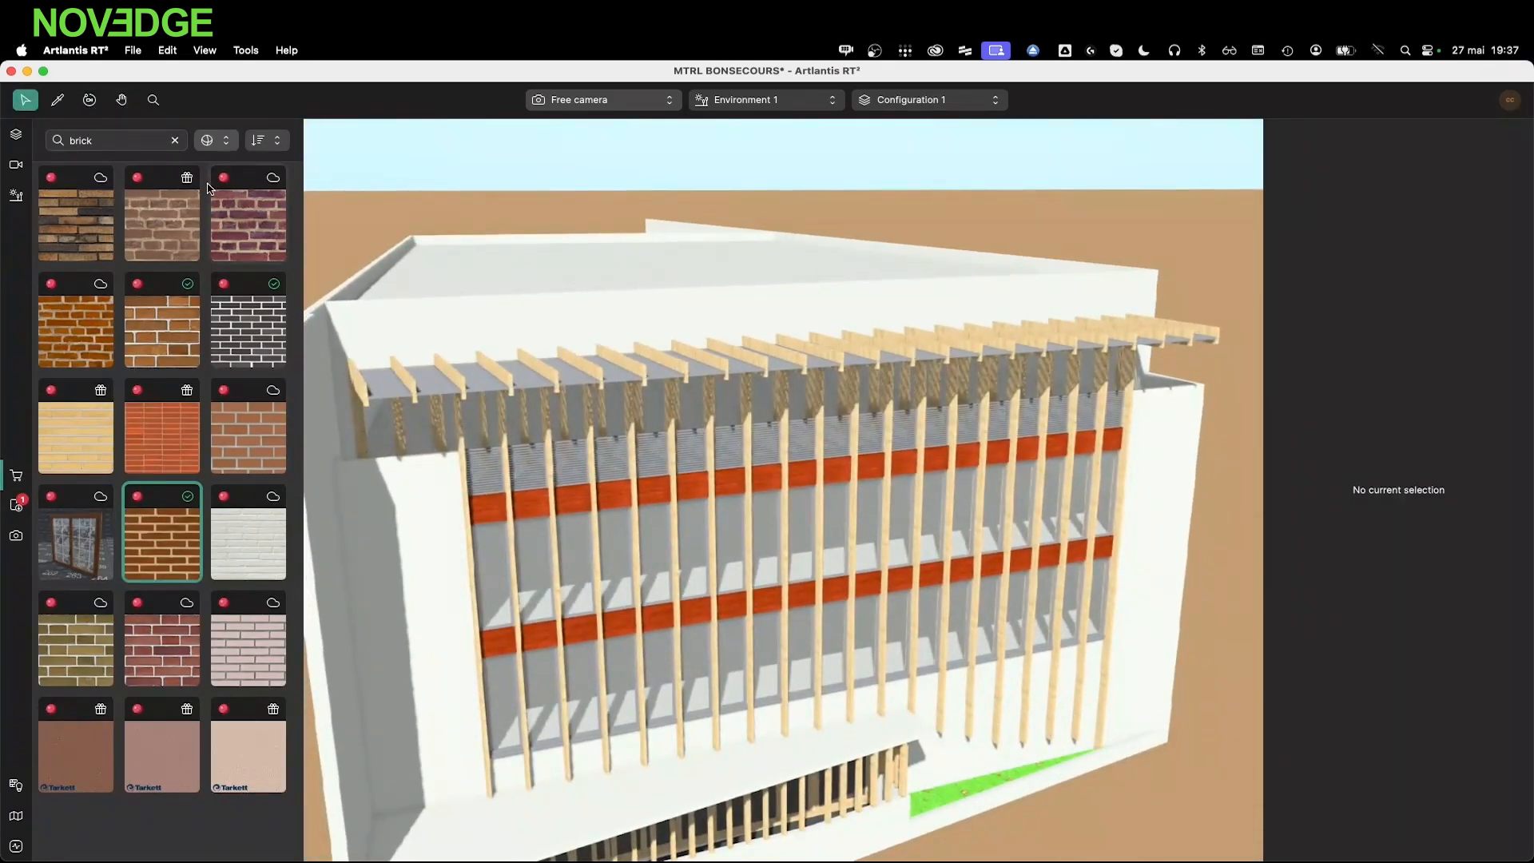
pyautogui.doubleClick(142, 144)
pyautogui.write('wood')
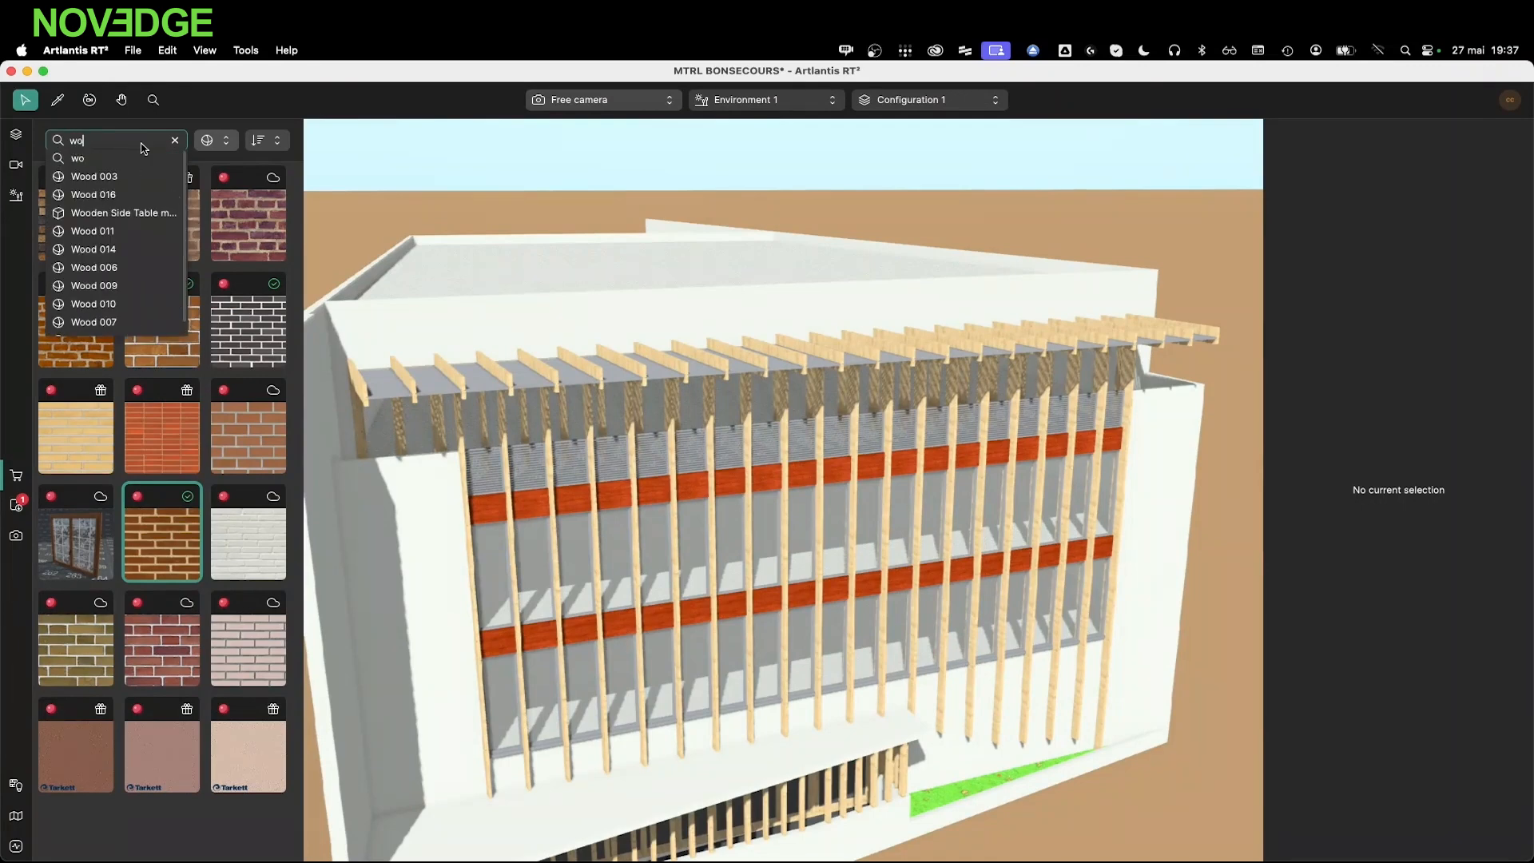
pyautogui.press('Return')
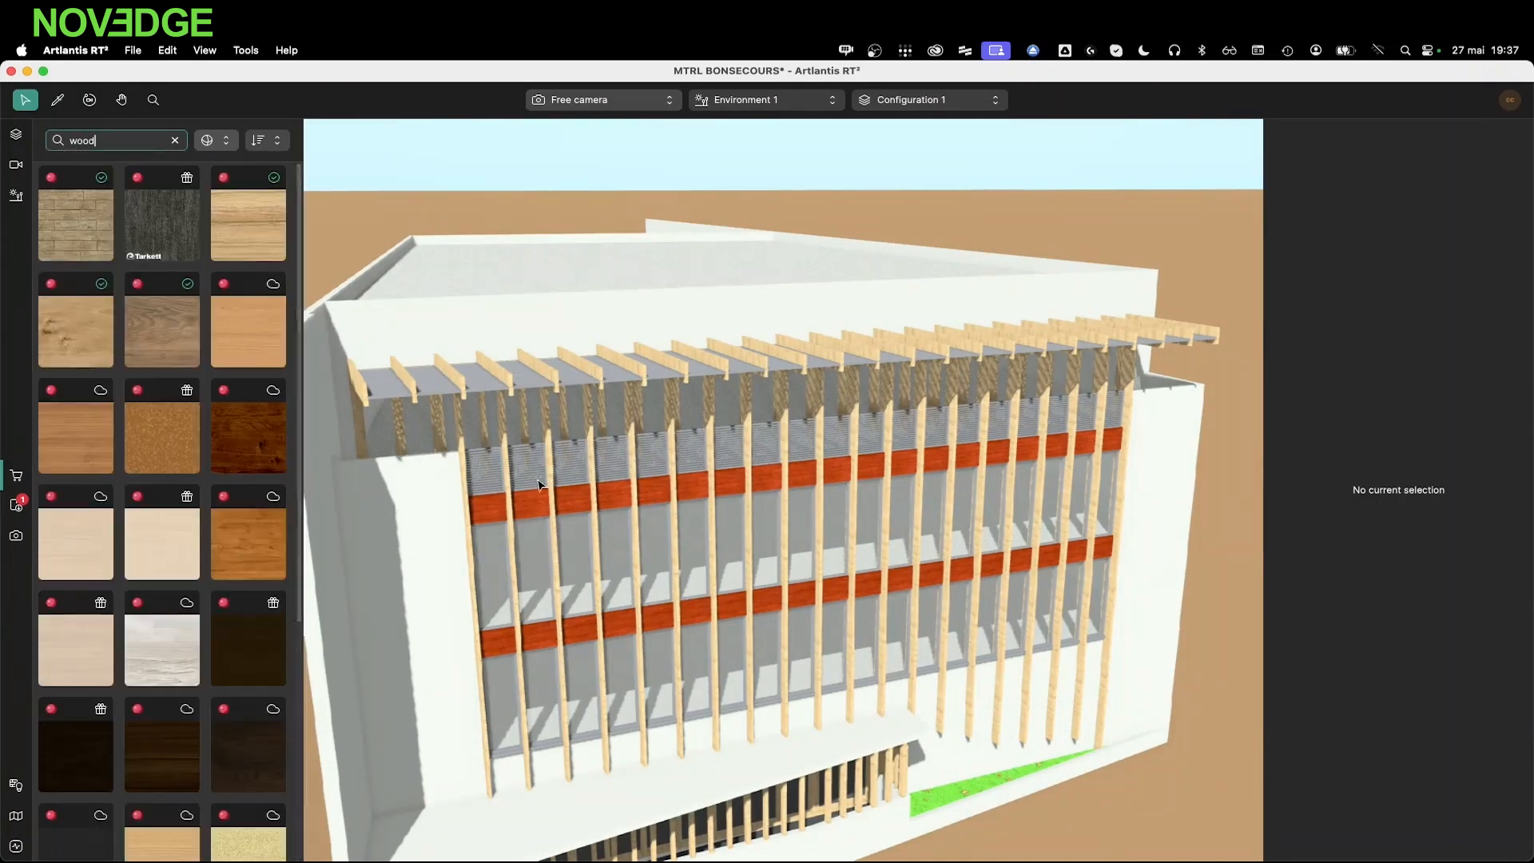
pyautogui.click(156, 326)
pyautogui.moveTo(156, 326); pyautogui.dragTo(523, 626)
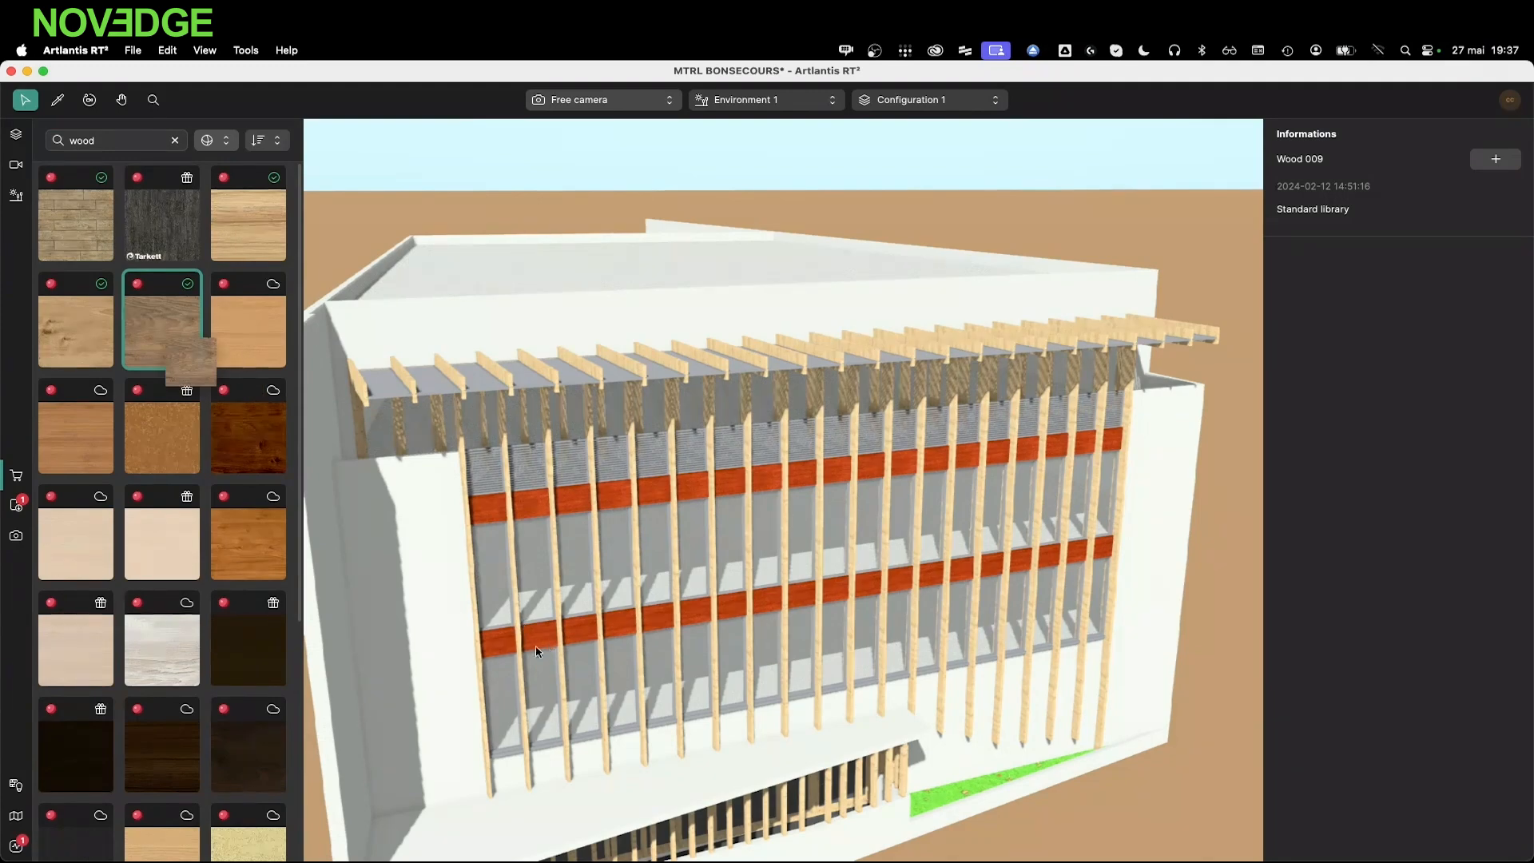
pyautogui.scroll(10, 520, 673)
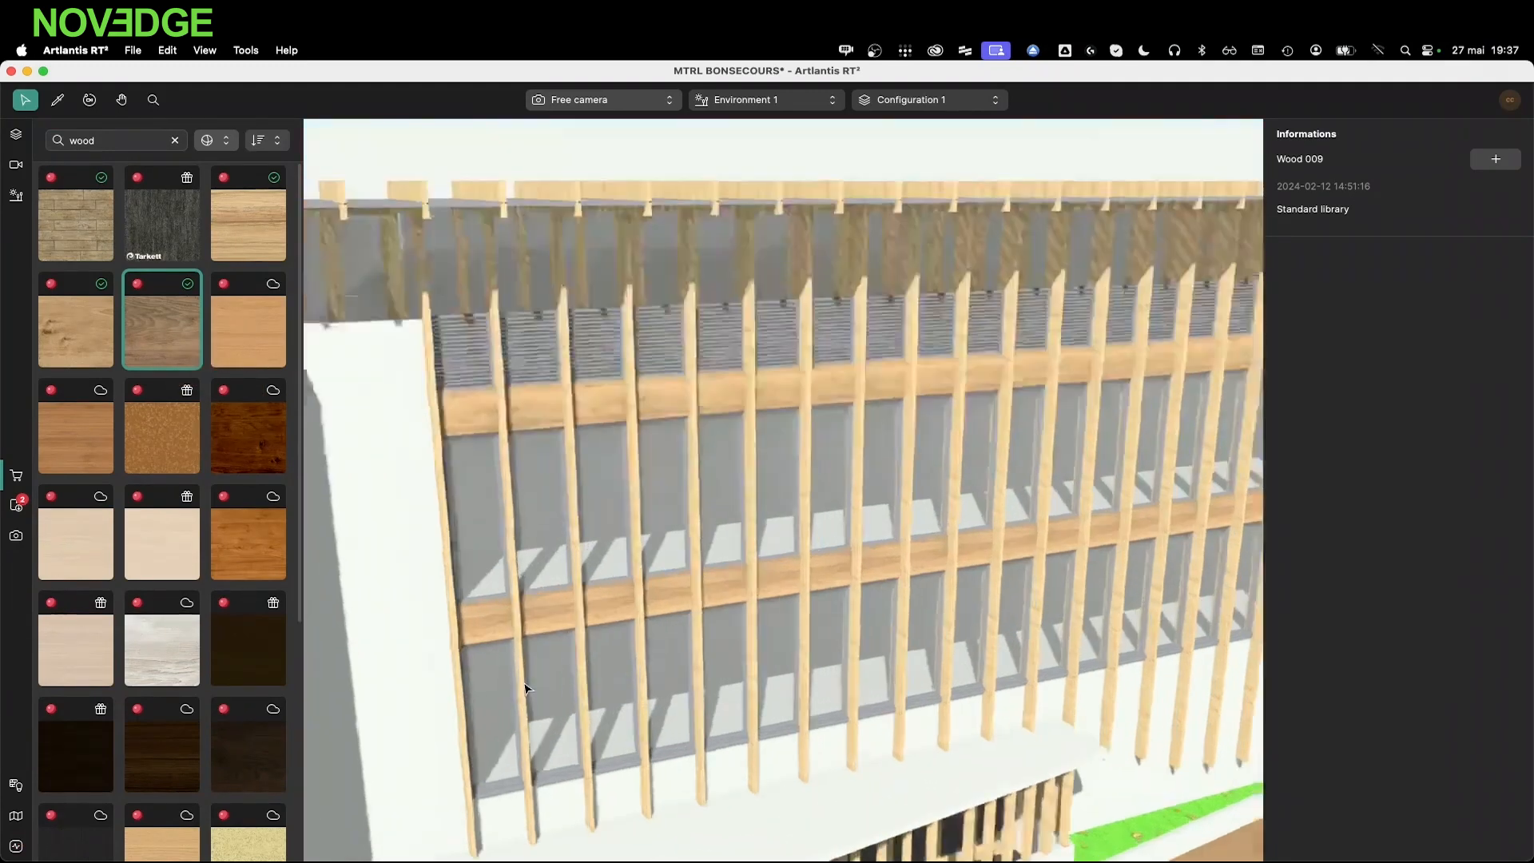
pyautogui.moveTo(139, 342); pyautogui.dragTo(515, 605)
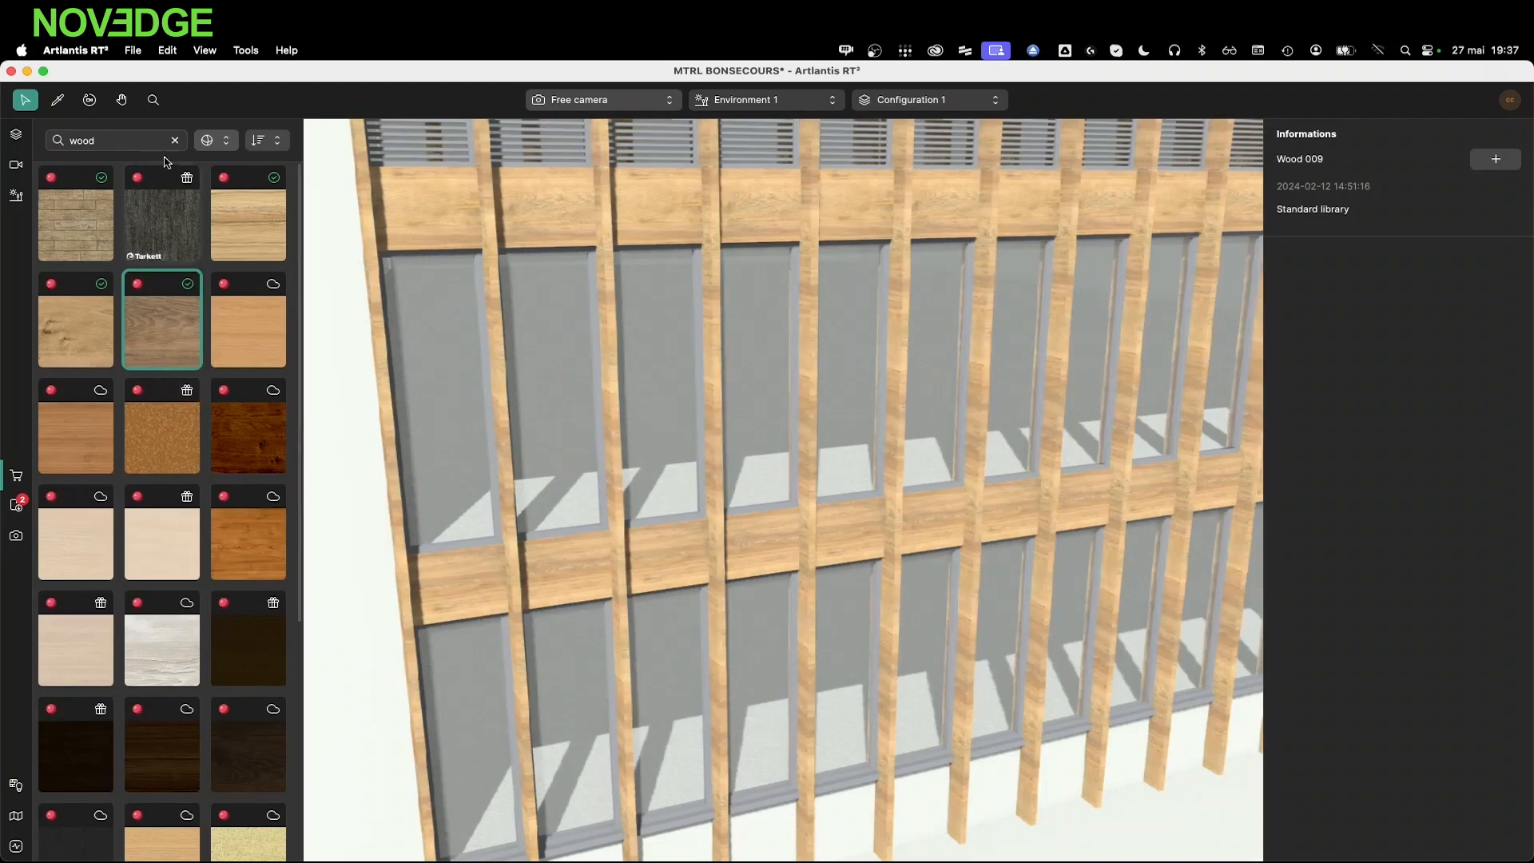
# Pick the window frames' Métal - Acier inoxydable material and set its diffuse RGB color to black (0, 0, 0)
pyautogui.click(55, 102)
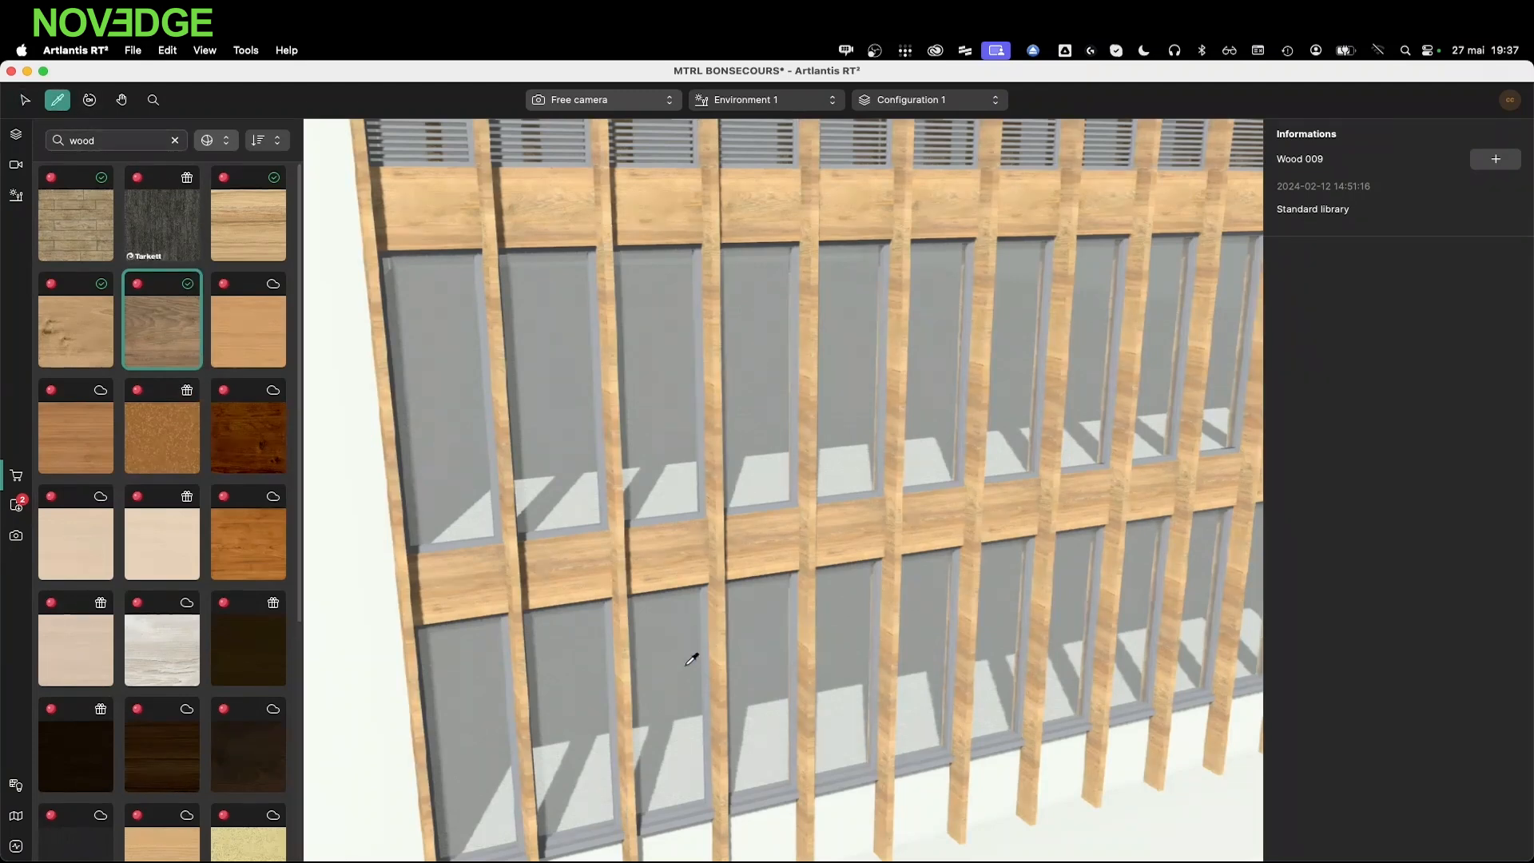
pyautogui.click(587, 524)
pyautogui.click(1339, 291)
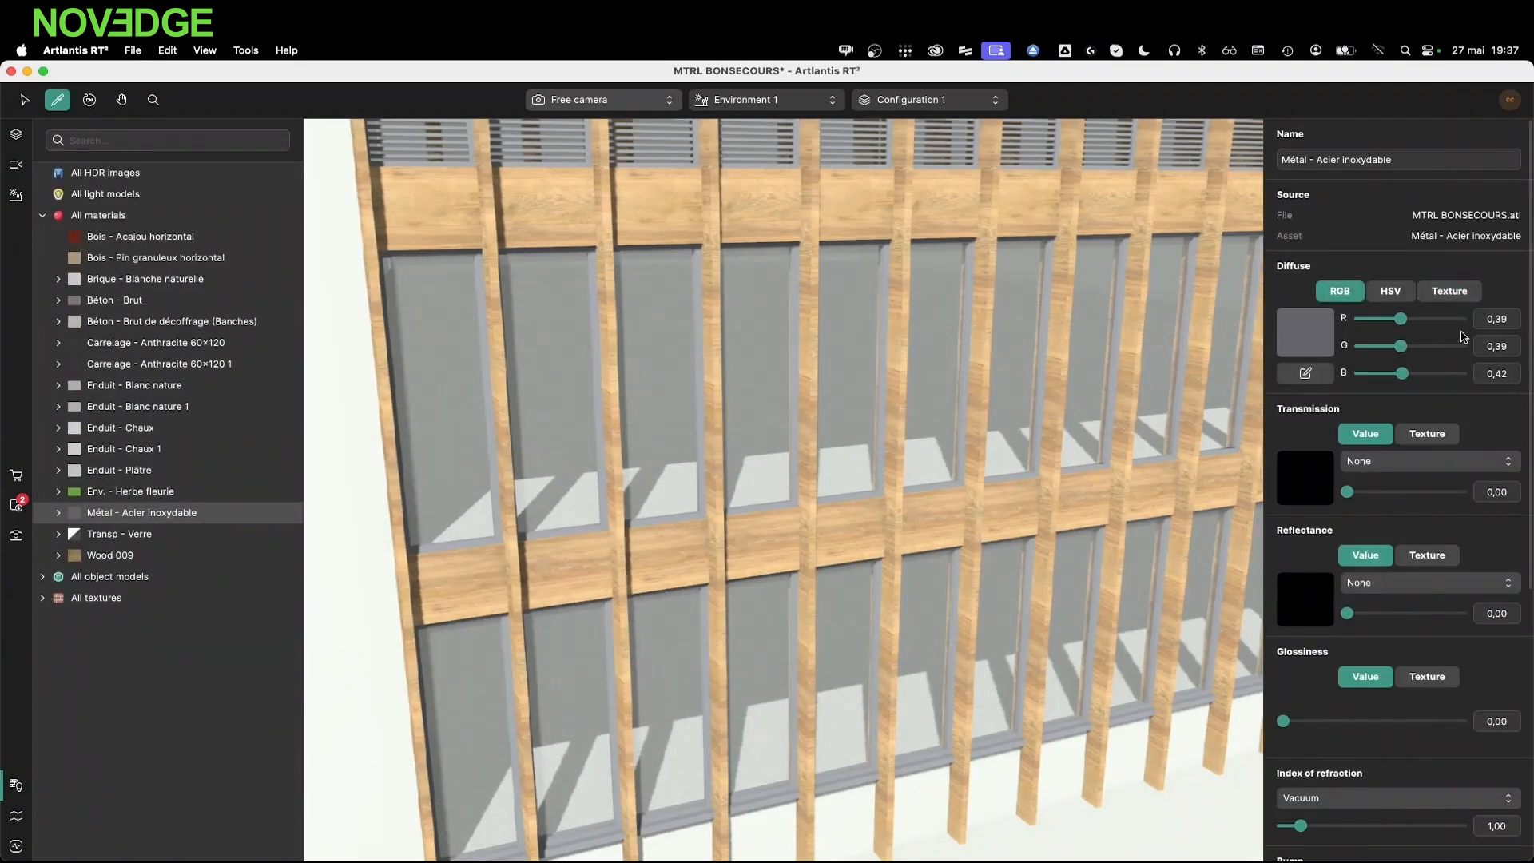
pyautogui.moveTo(1406, 324); pyautogui.dragTo(1345, 382)
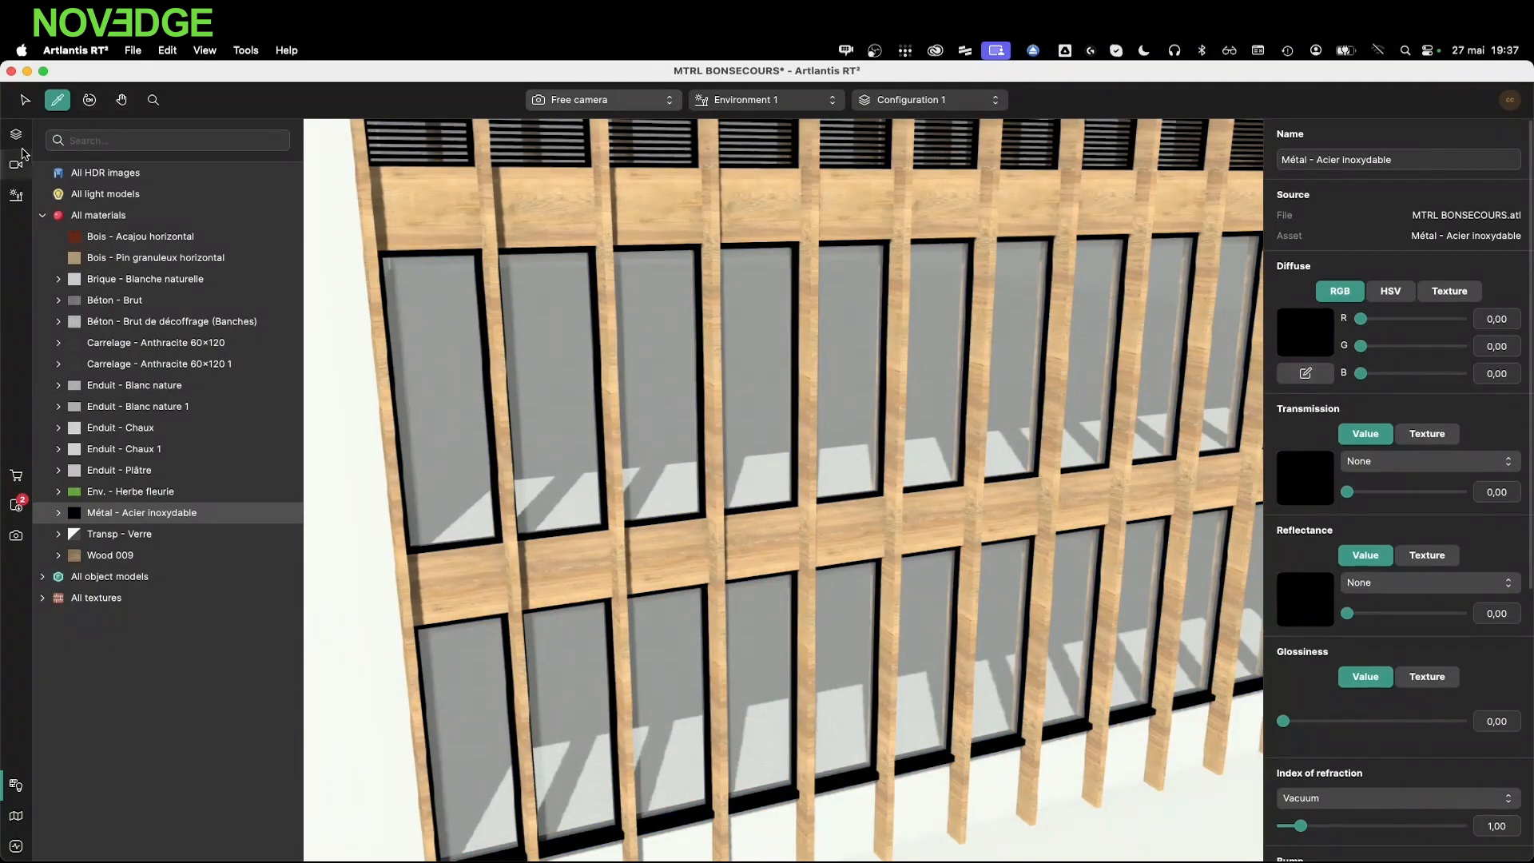
# Search the MediaStore's shaders for brick and apply the BrickWall 011 shader to the building's white facade walls
pyautogui.click(16, 476)
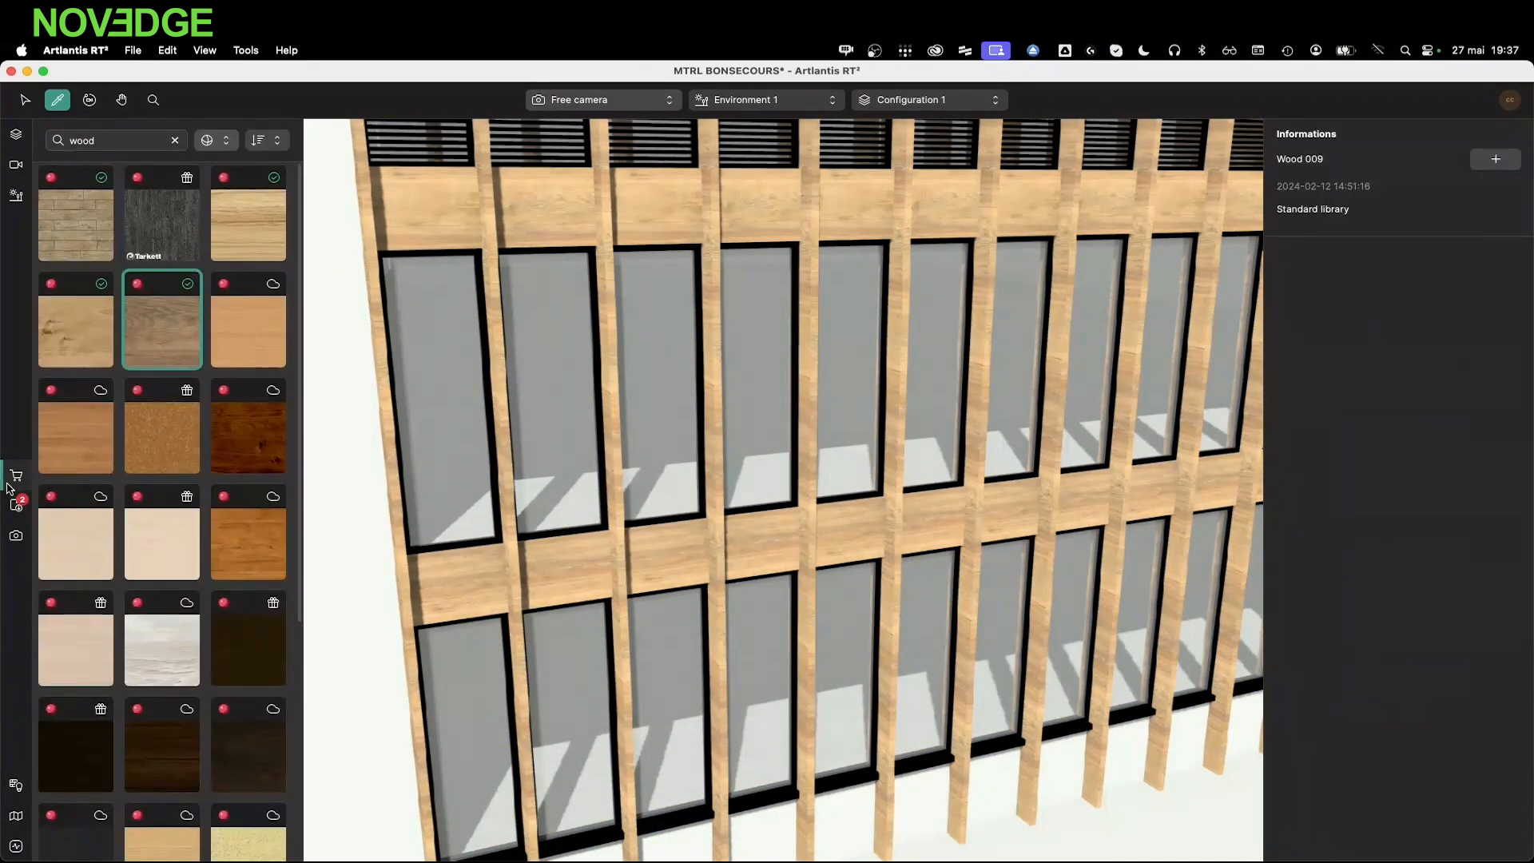
pyautogui.doubleClick(112, 140)
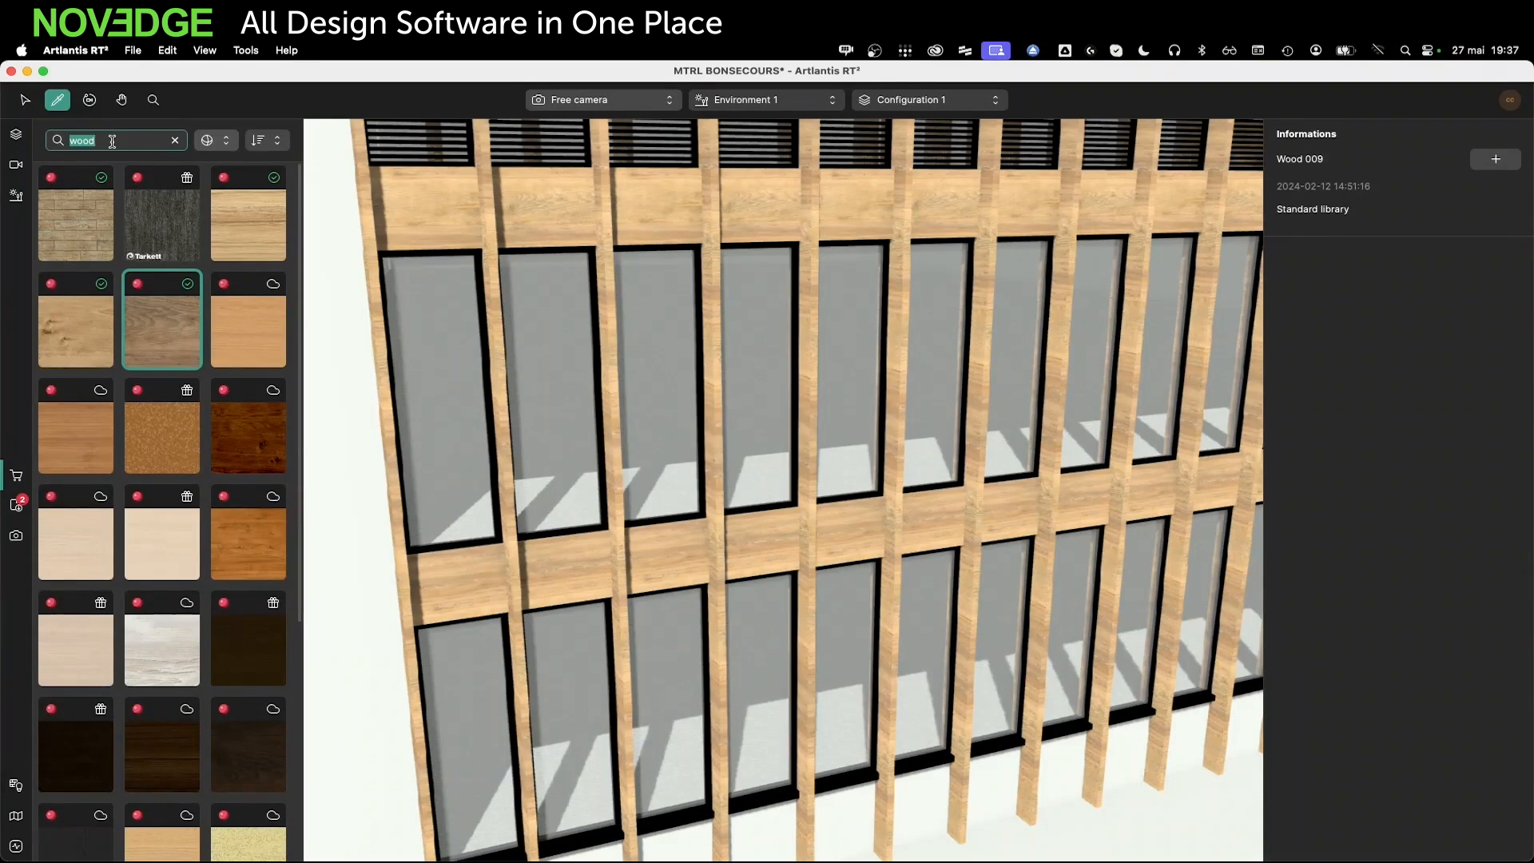
pyautogui.write('bricks')
pyautogui.press('Return')
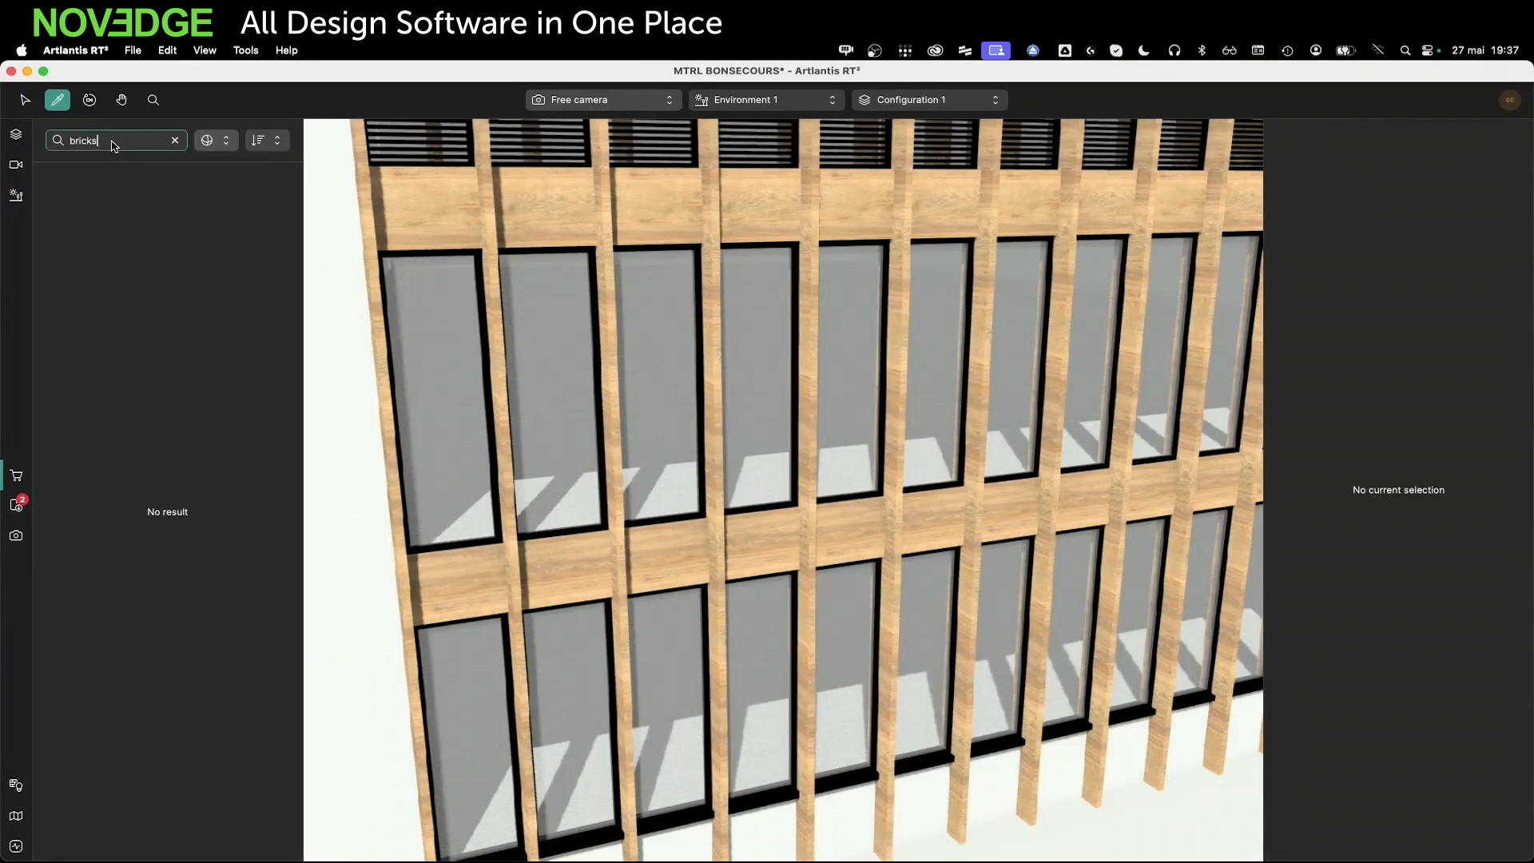
pyautogui.click(212, 141)
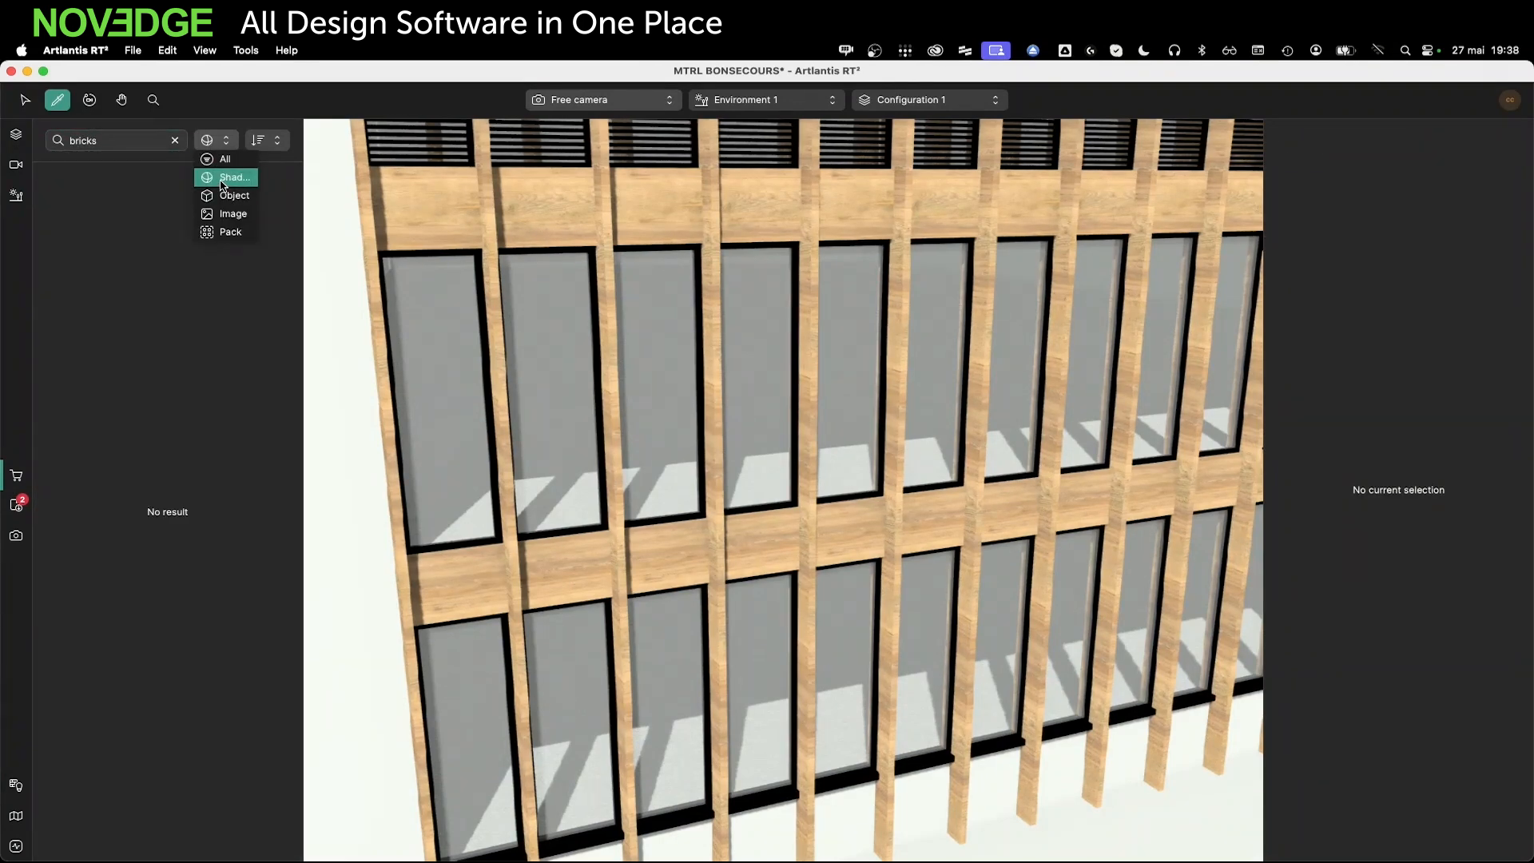
pyautogui.click(223, 177)
pyautogui.click(130, 145)
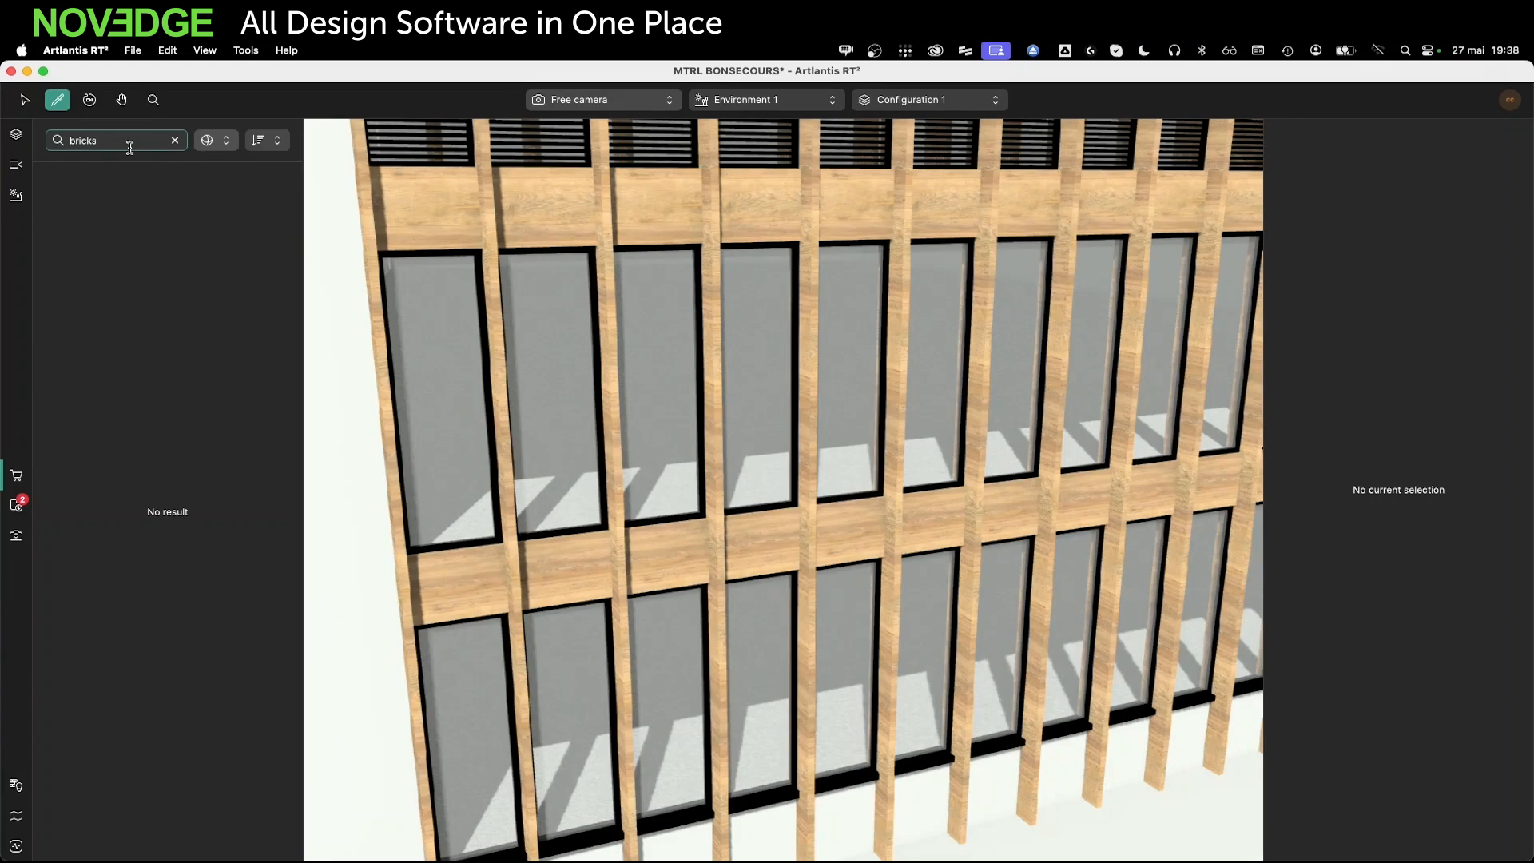
pyautogui.press('BackSpace')
pyautogui.press('BackSpace')
pyautogui.write('k')
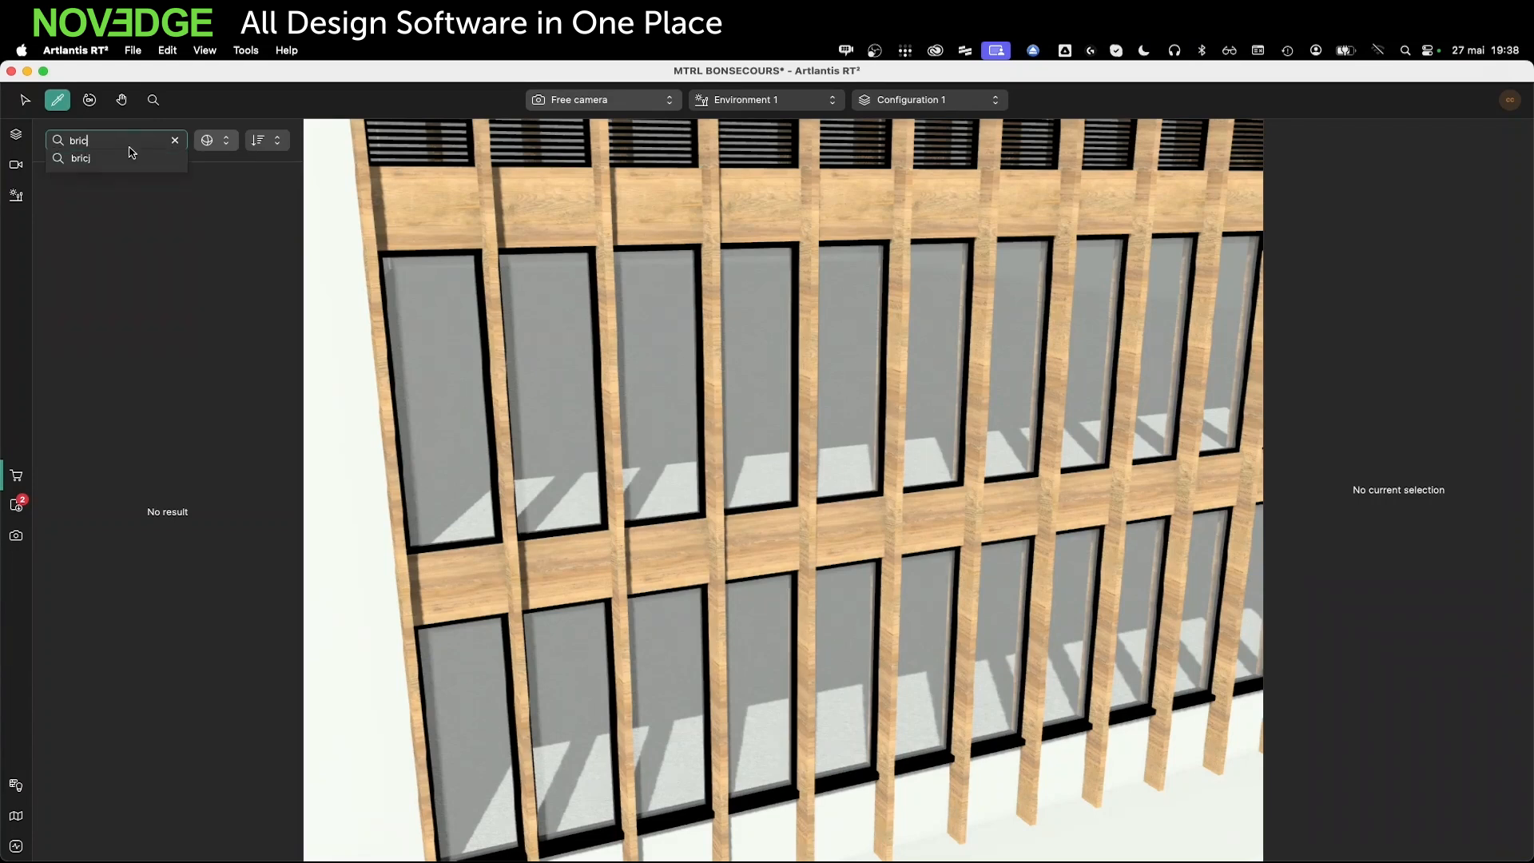
pyautogui.click(131, 155)
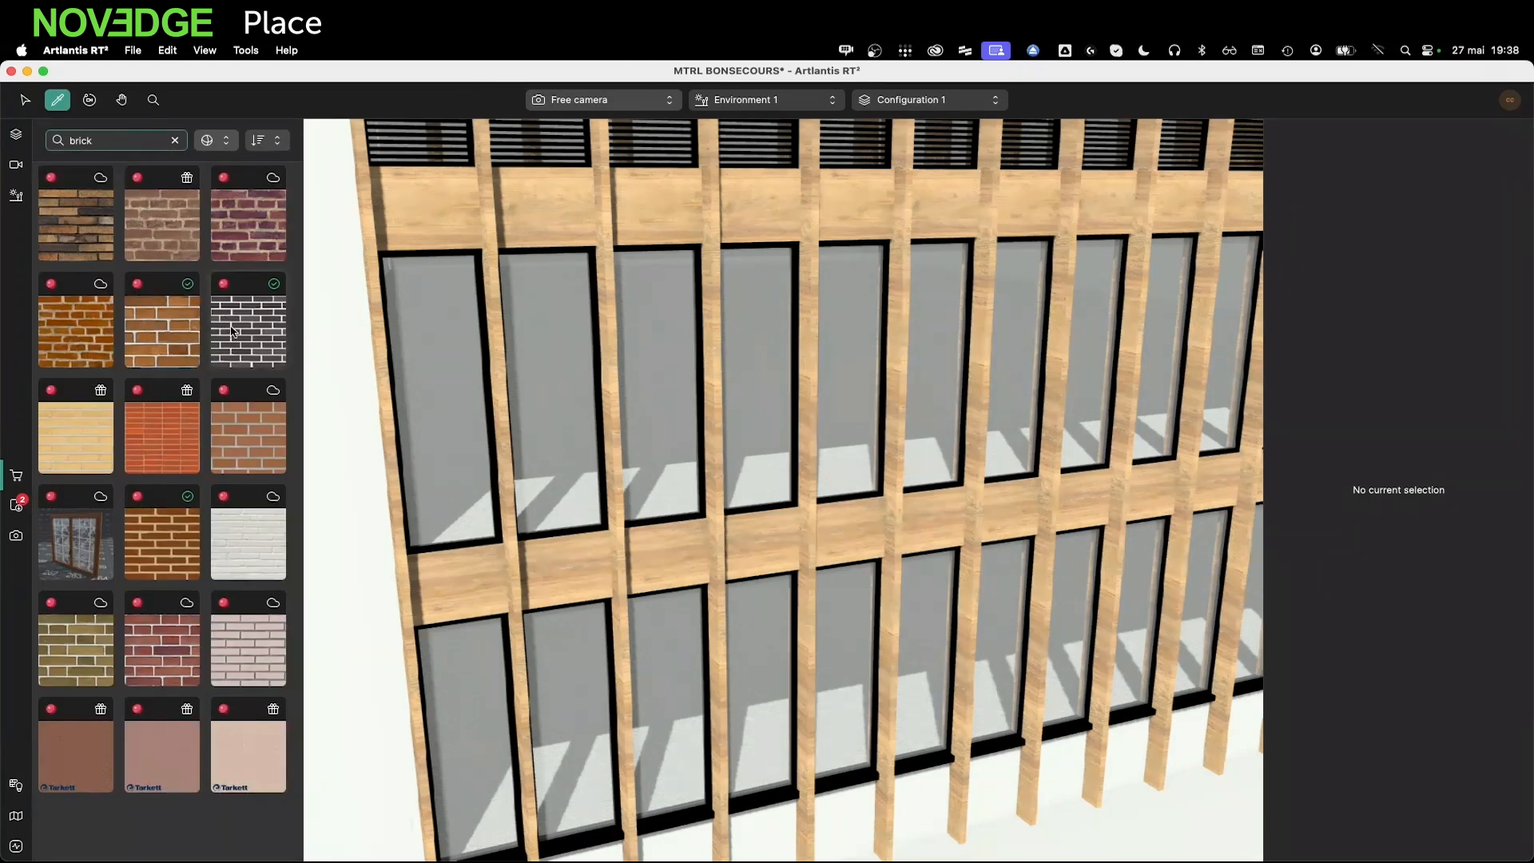
pyautogui.moveTo(248, 343); pyautogui.dragTo(343, 467)
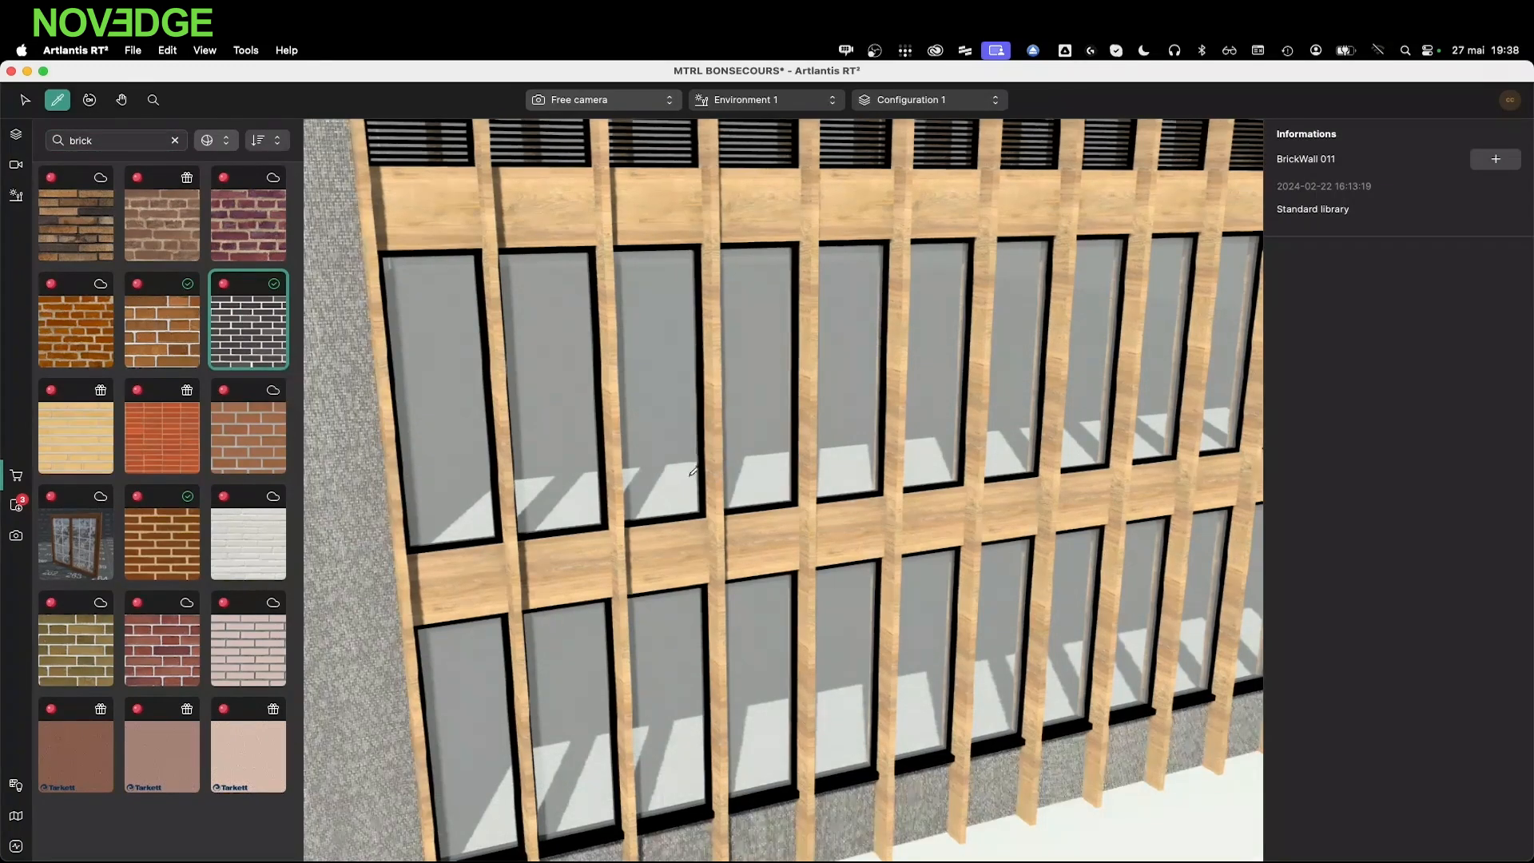
# Pick the facade's Brick 011 material and set its texture size to 5 m in U and V, after trying 10 m
pyautogui.scroll(-10, 684, 479)
pyautogui.click(566, 572)
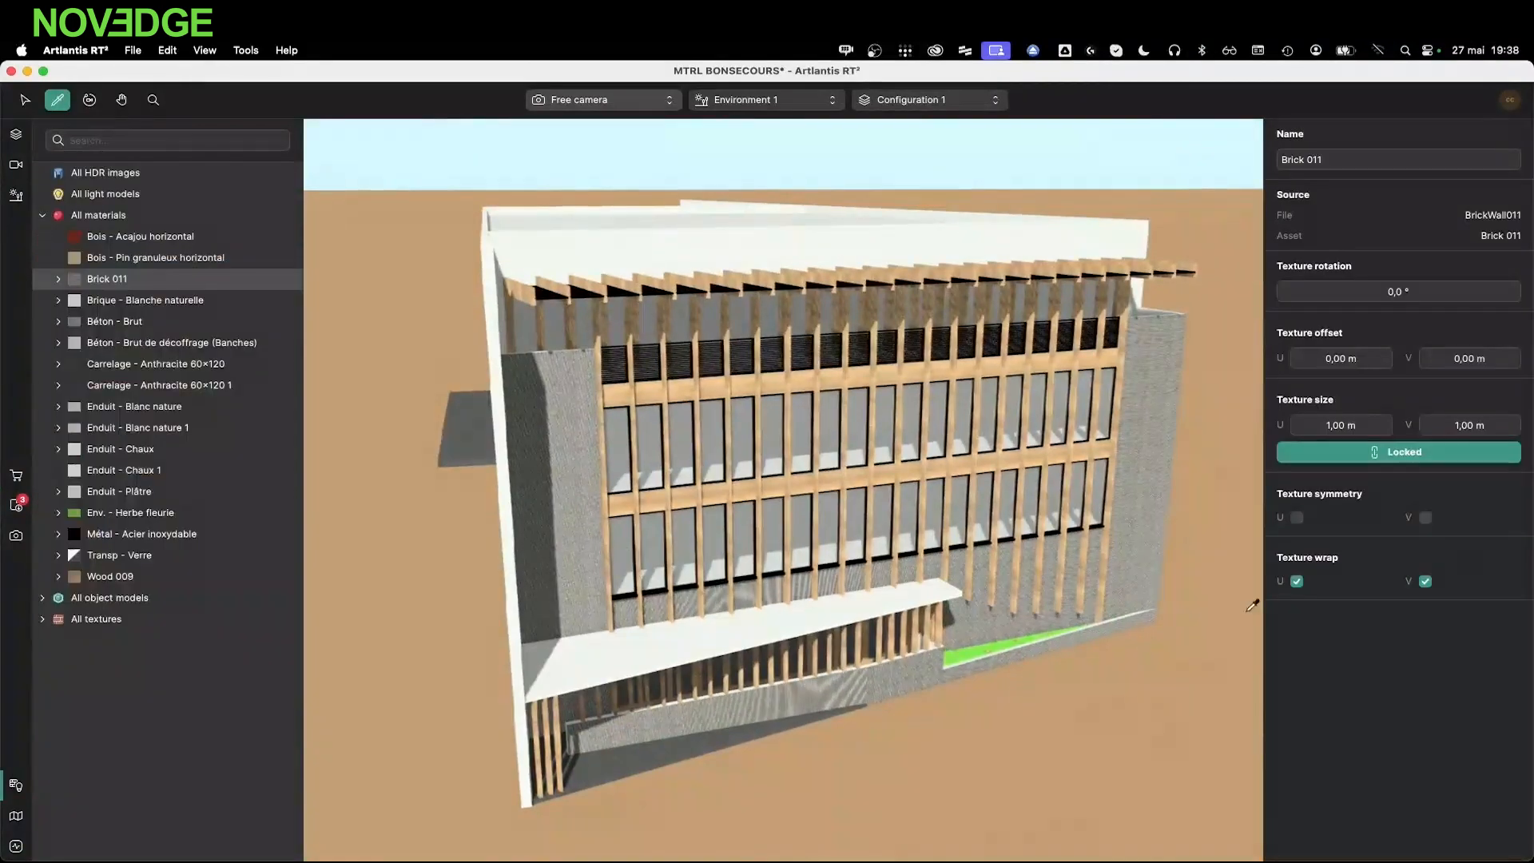
pyautogui.click(1346, 427)
pyautogui.write('10')
pyautogui.press('Tab')
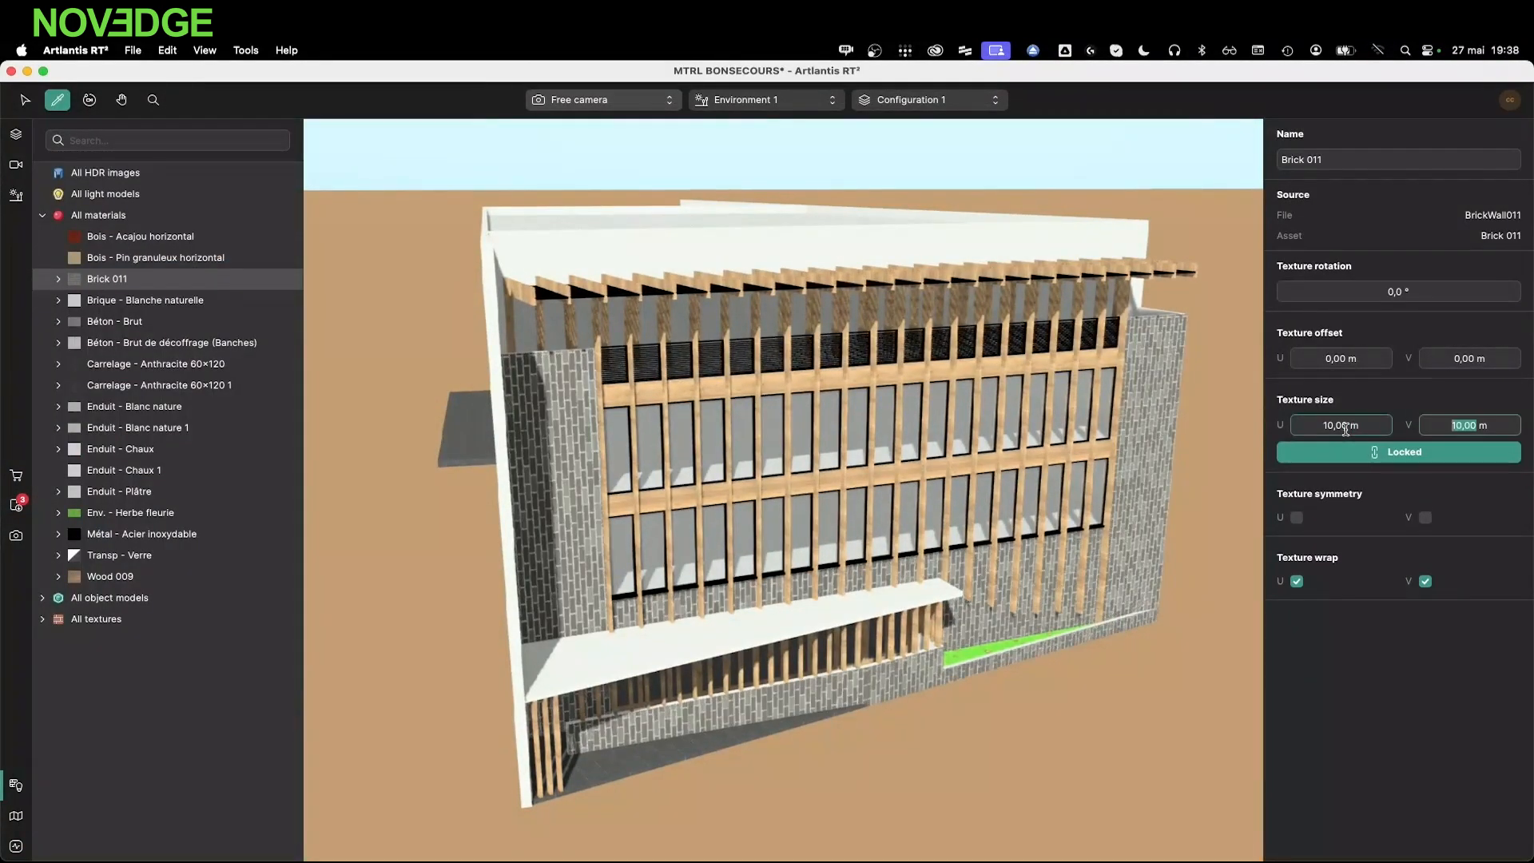
pyautogui.click(1346, 428)
pyautogui.press('Tab')
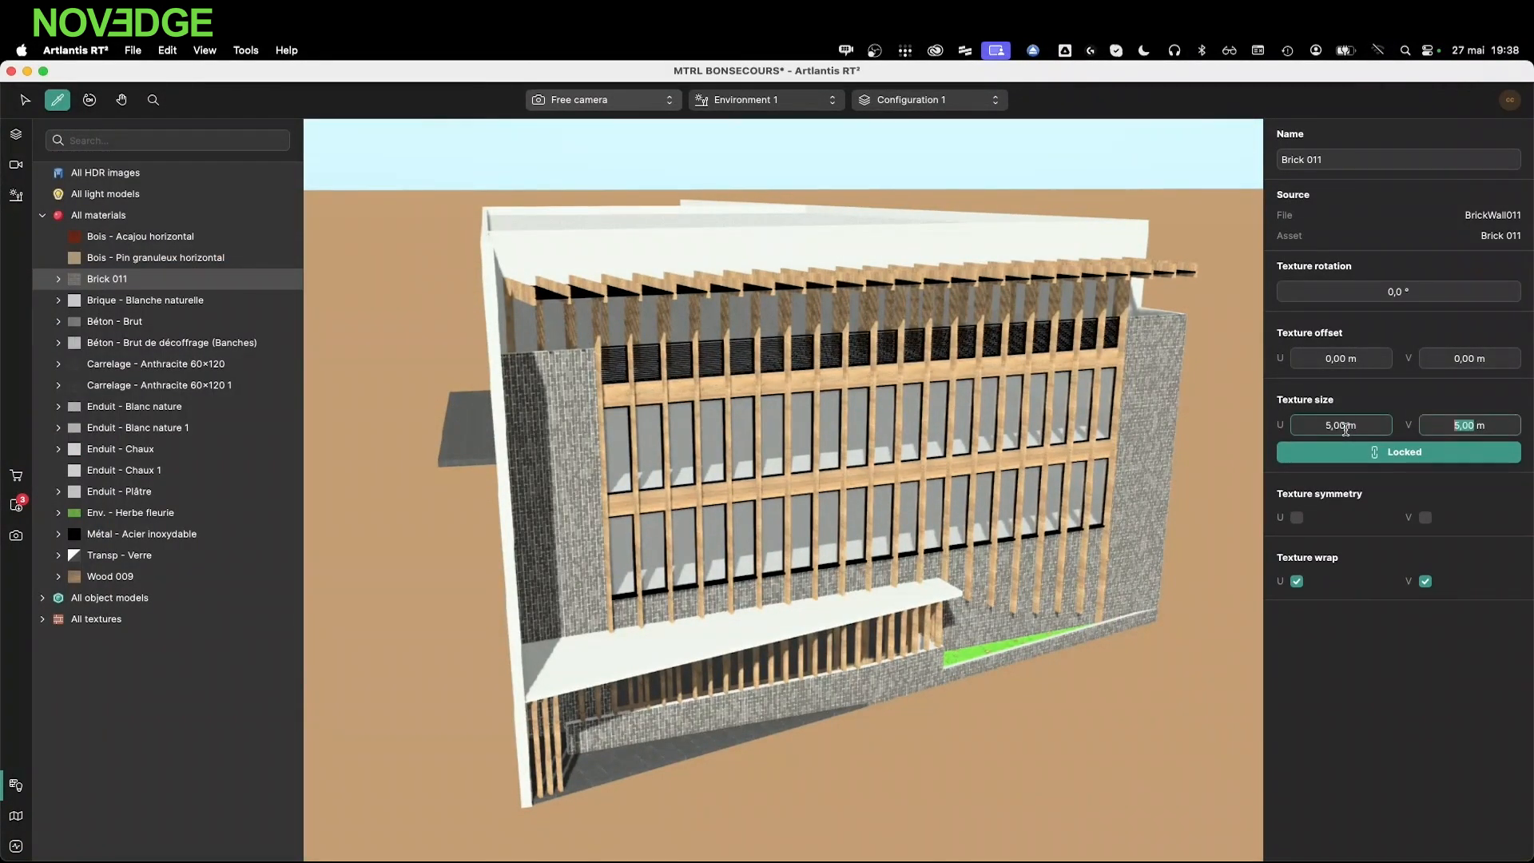
# Set the Brick 011 texture rotation to 90°
pyautogui.click(1387, 291)
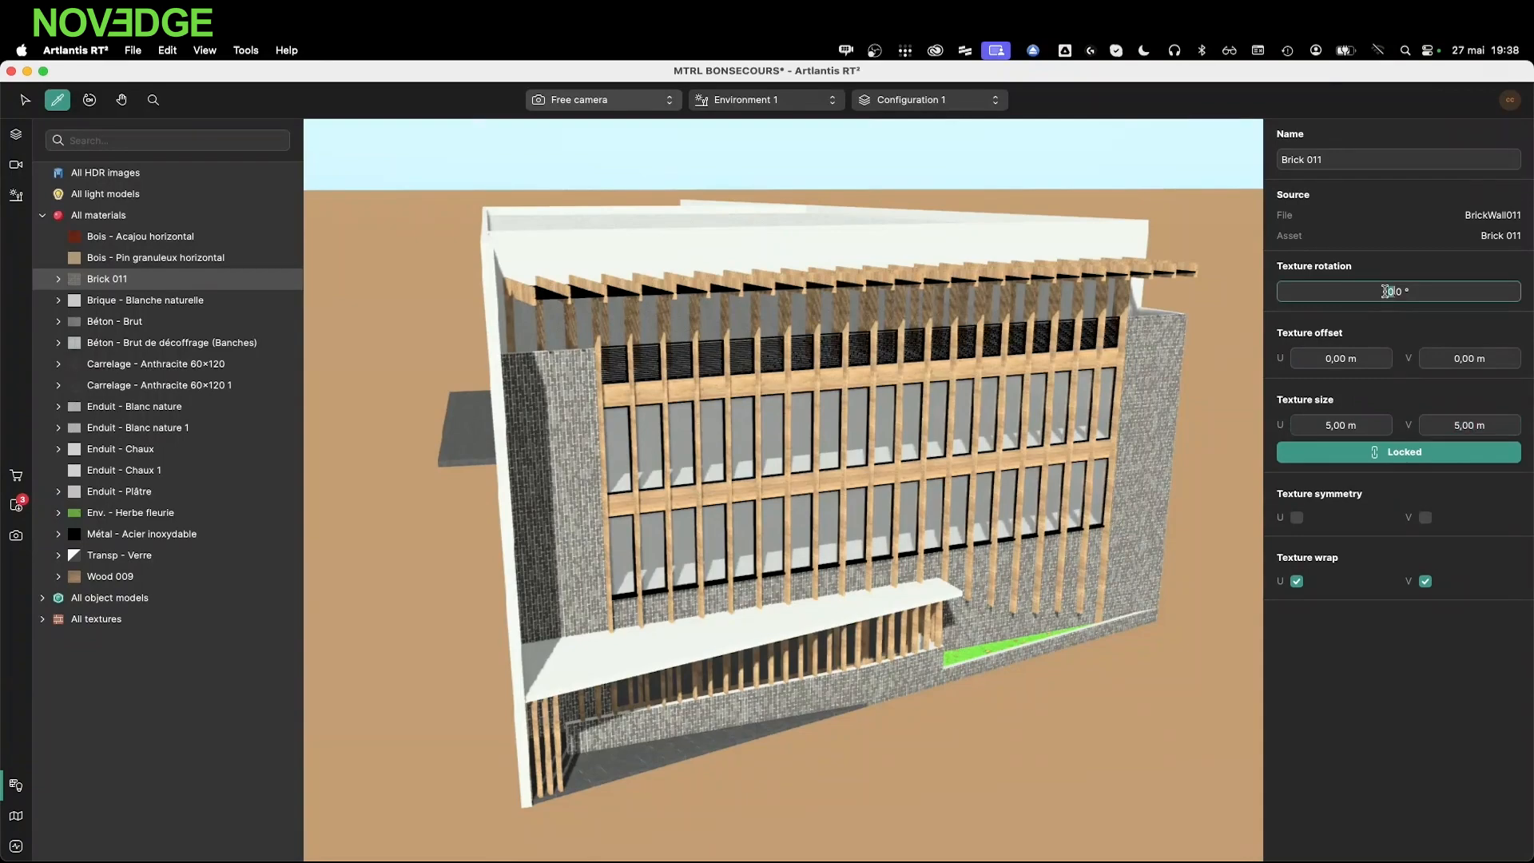
pyautogui.write('90')
pyautogui.press('Tab')
pyautogui.scroll(5, 649, 371)
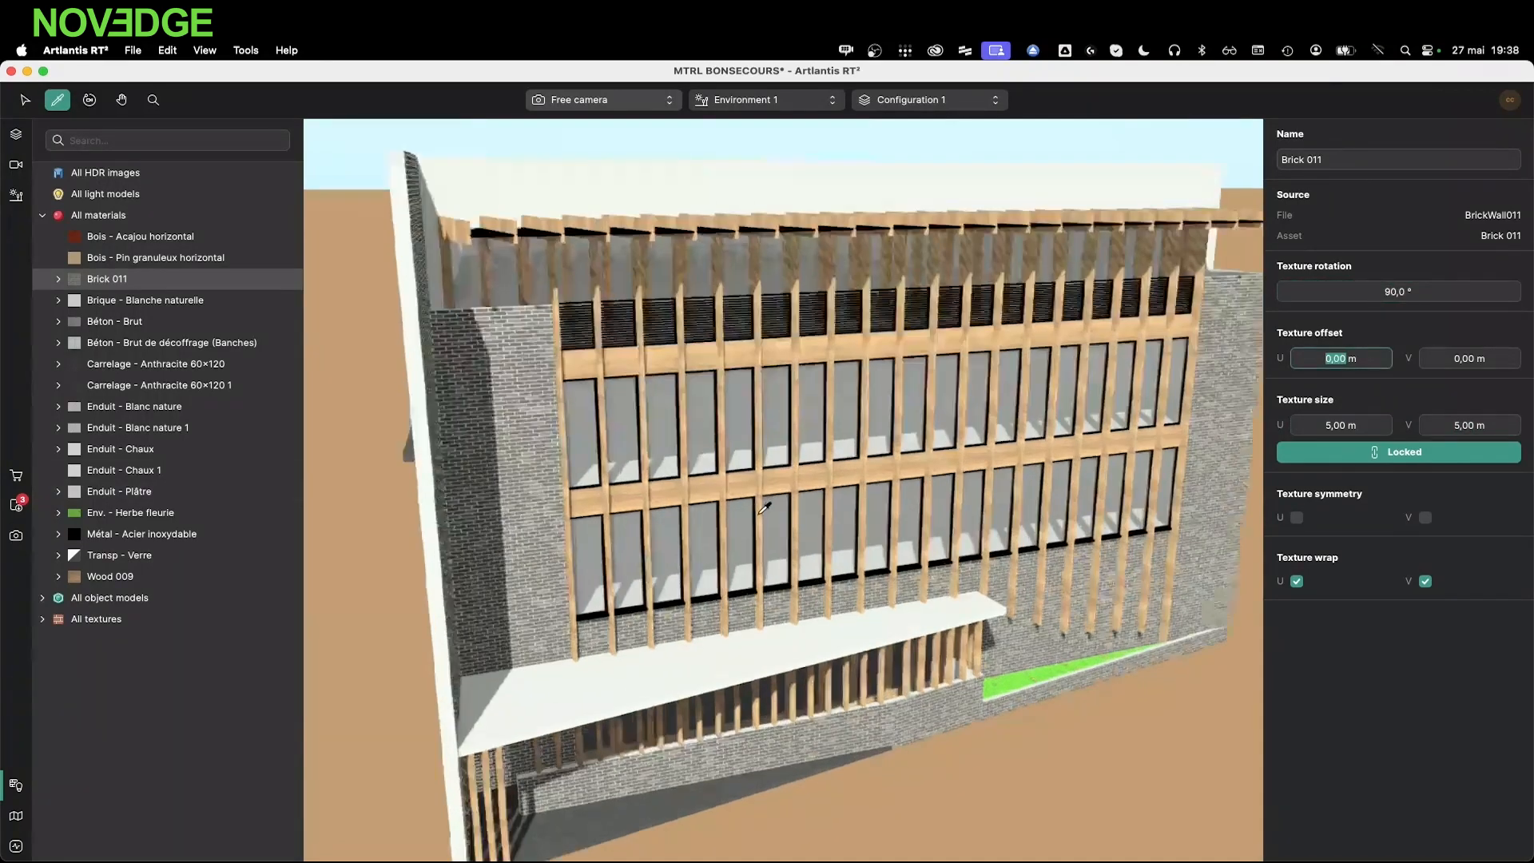
# Try other rotation angles on the brick texture, including 45°, and restore it to 90°
pyautogui.click(1413, 297)
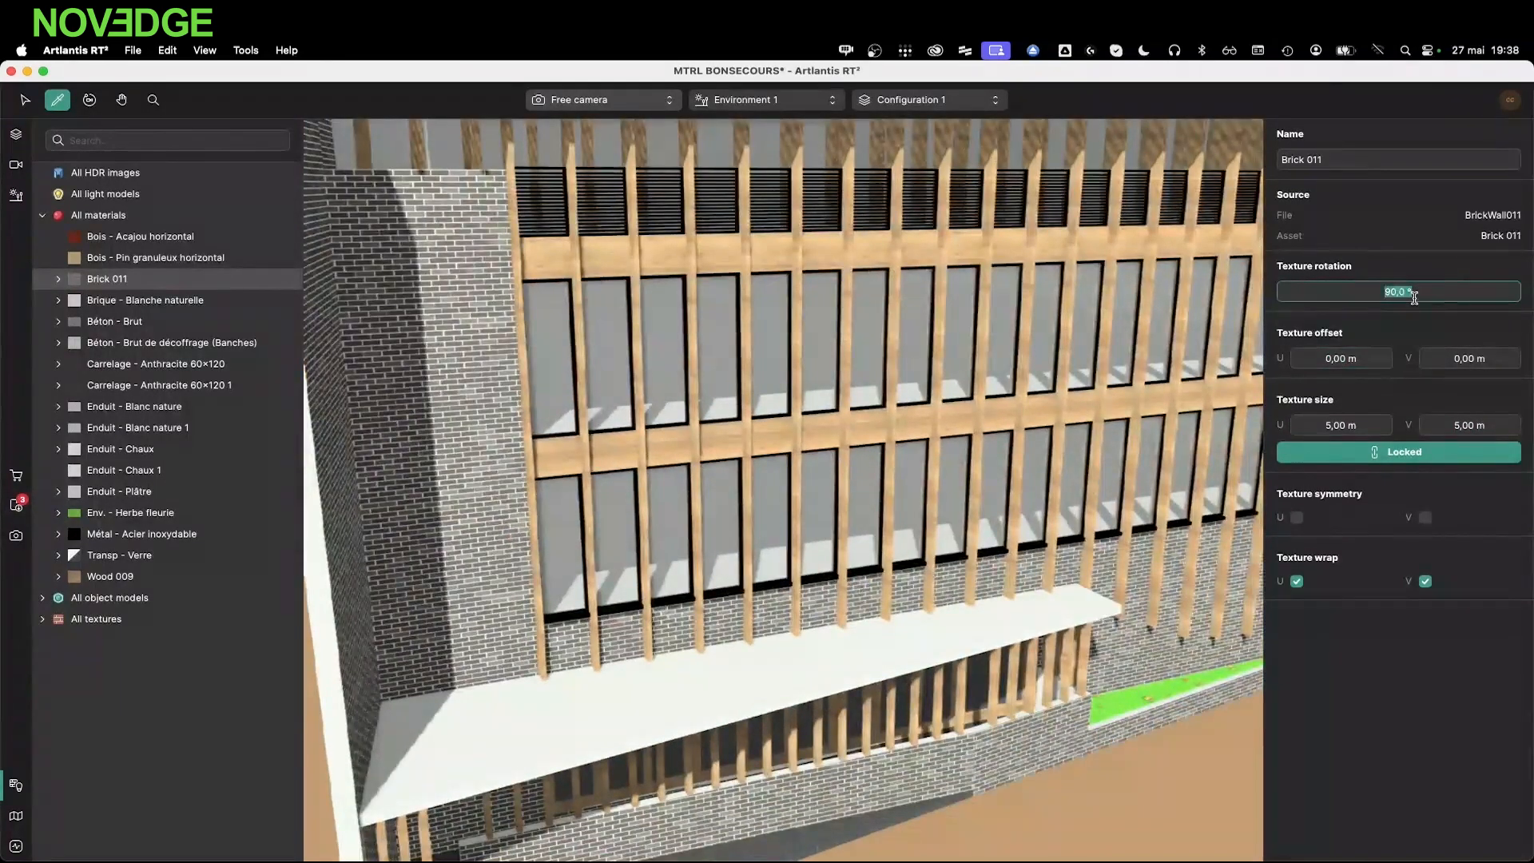
pyautogui.scroll(10, 1414, 297)
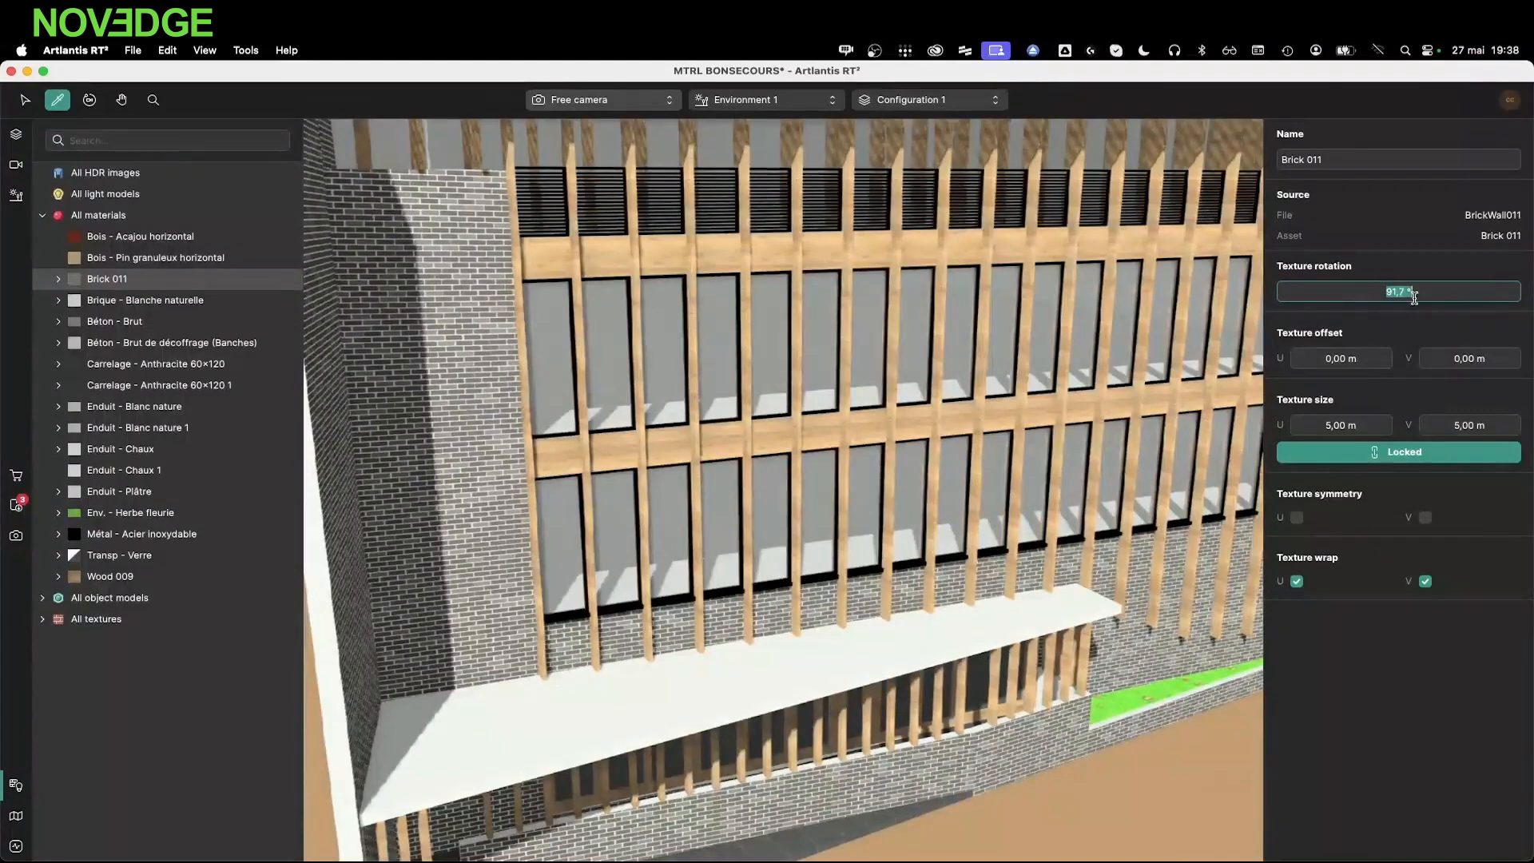
pyautogui.write('45')
pyautogui.press('Tab')
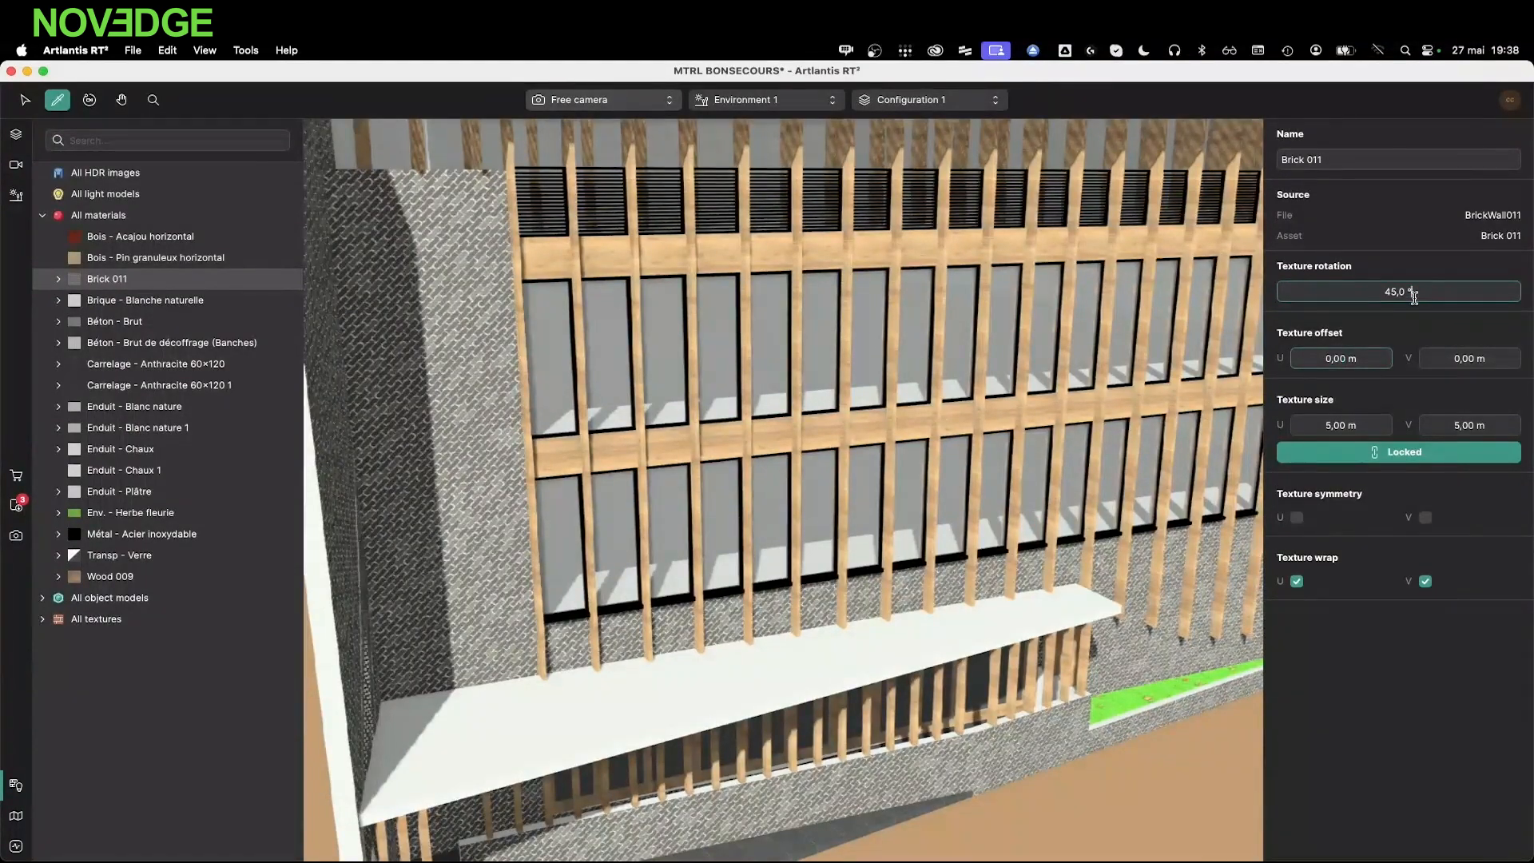
pyautogui.write('90')
pyautogui.press('Tab')
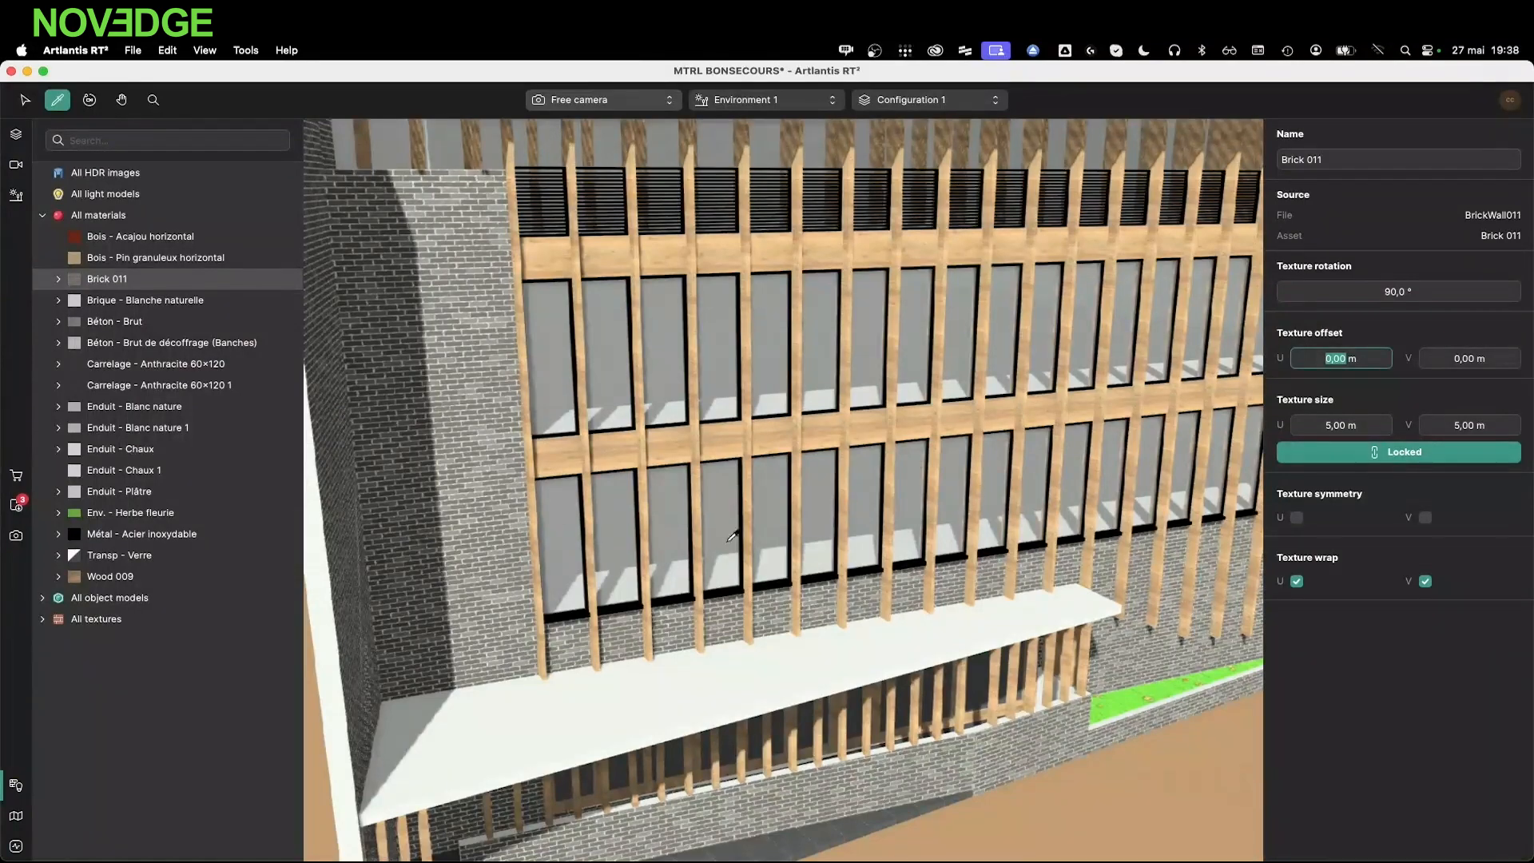
# Import the images PIC_0091 Avant plan.png and PIC_0091-Modifié.JPG from the 3-MTRL folder, previewing the JPG first
pyautogui.scroll(-10, 707, 511)
pyautogui.moveTo(702, 518); pyautogui.dragTo(707, 404, button='right')
pyautogui.moveTo(716, 592); pyautogui.dragTo(775, 452, button='middle')
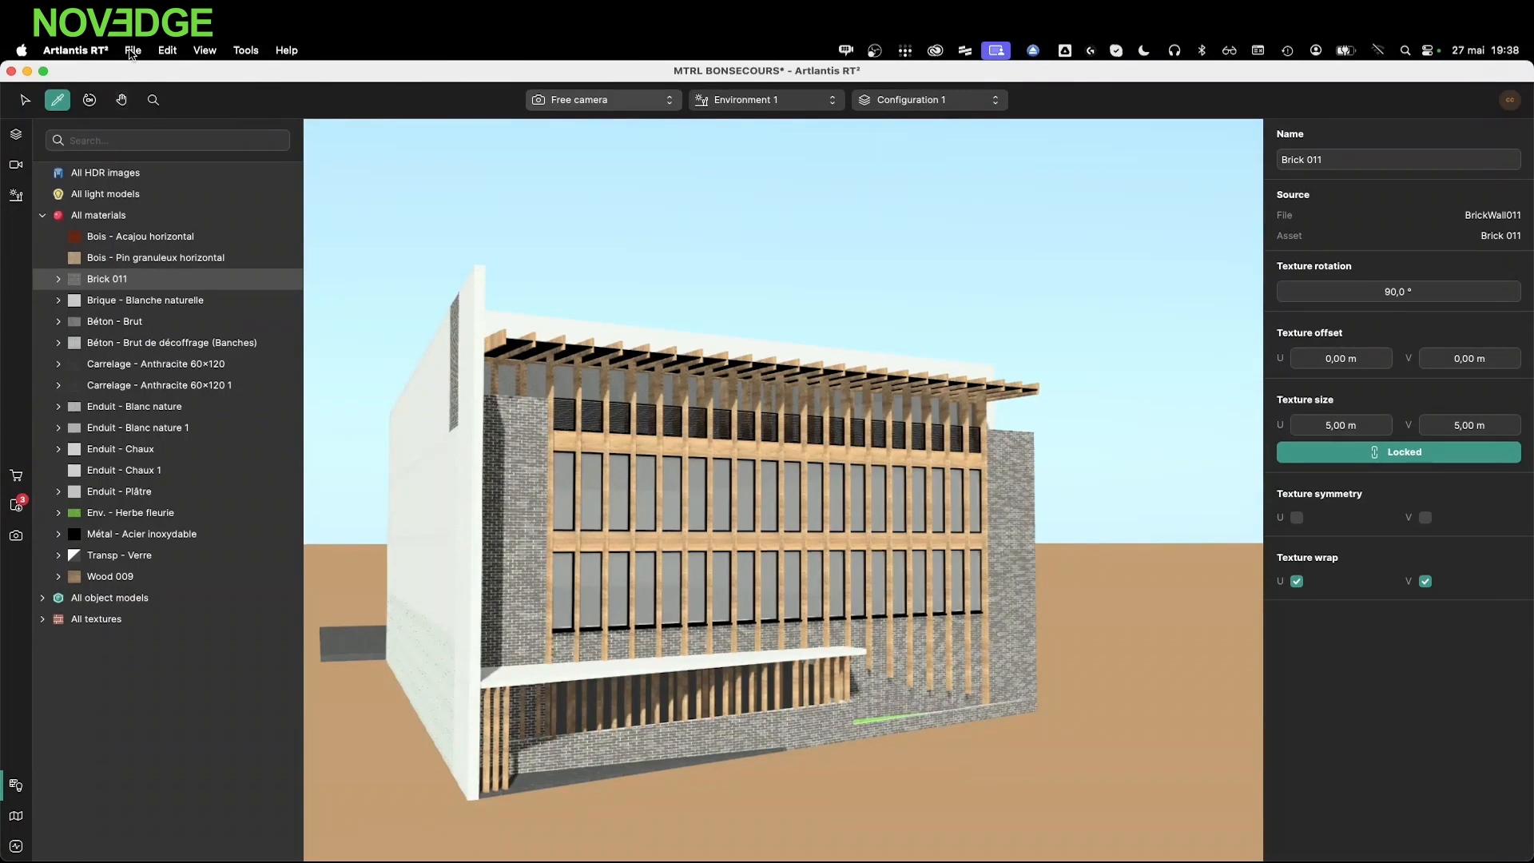
pyautogui.click(131, 53)
pyautogui.click(177, 131)
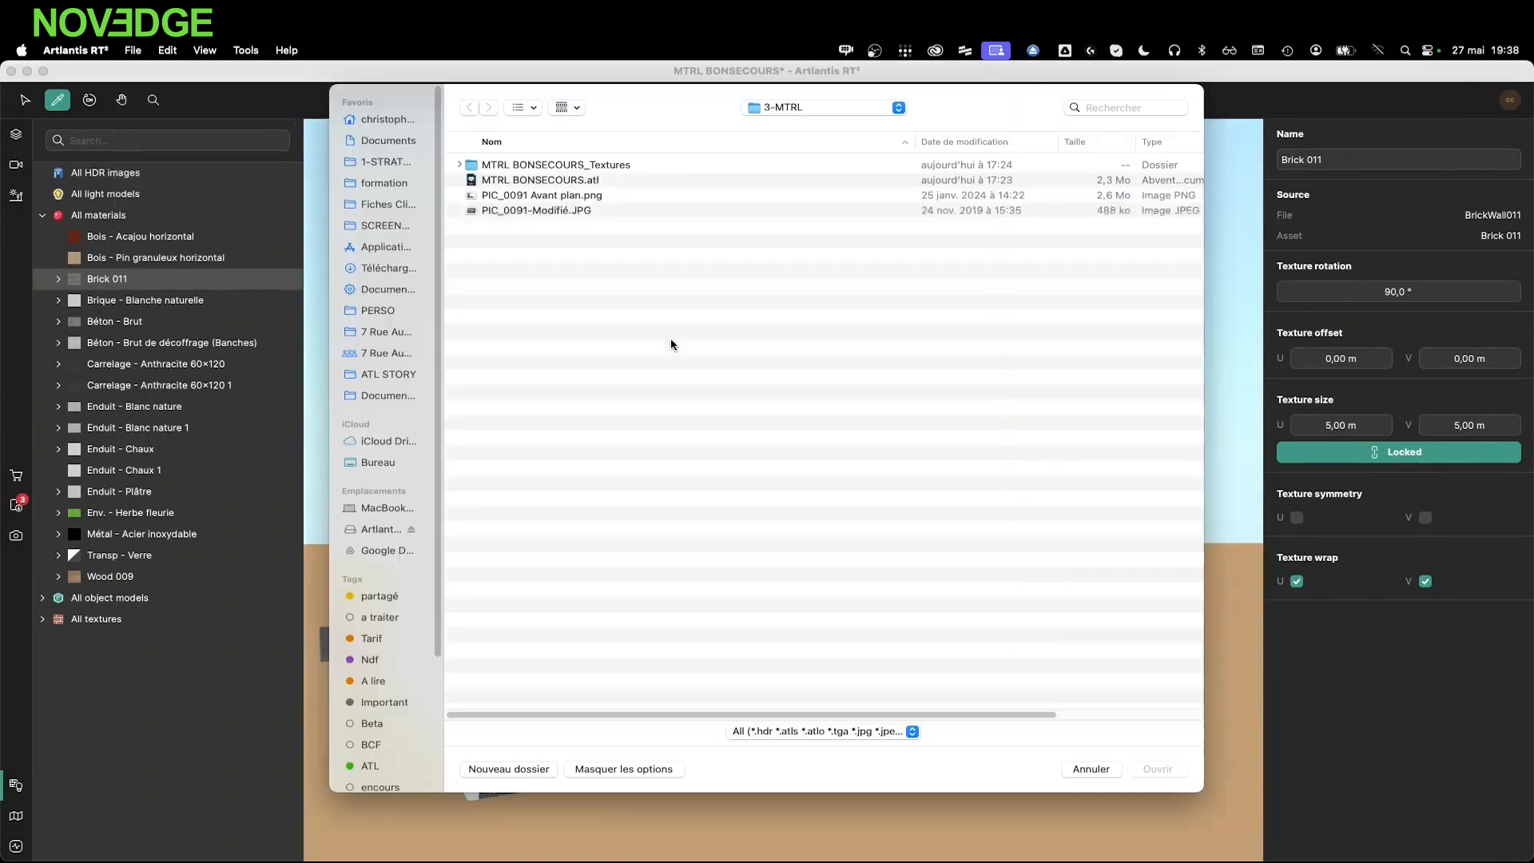
pyautogui.click(540, 210)
pyautogui.press('space')
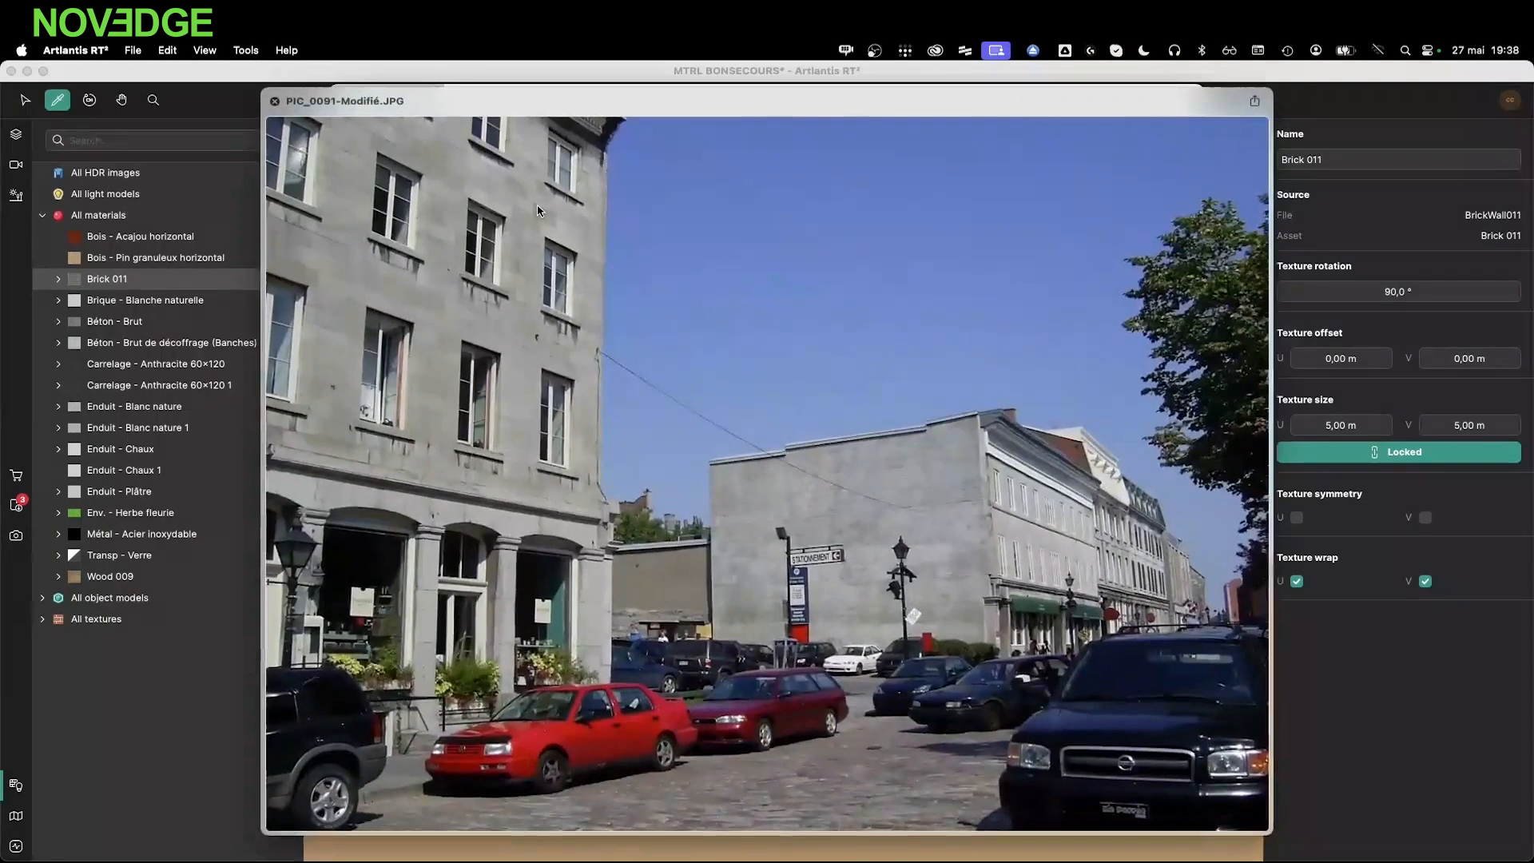
pyautogui.press('space')
pyautogui.keyDown('shift'); pyautogui.click(533, 195); pyautogui.keyUp('shift')
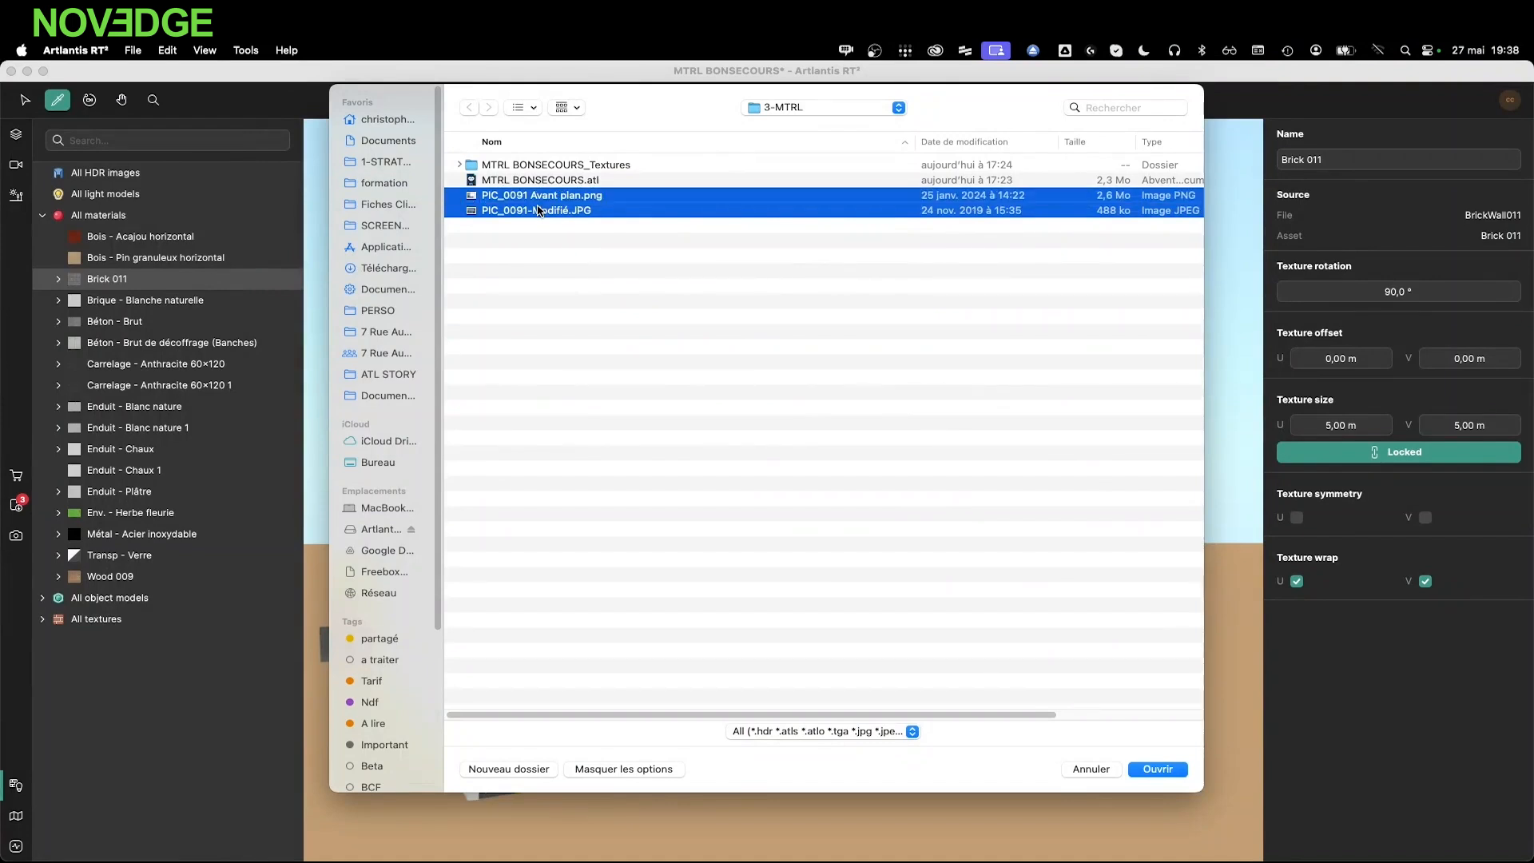
pyautogui.press('Return')
pyautogui.click(795, 443)
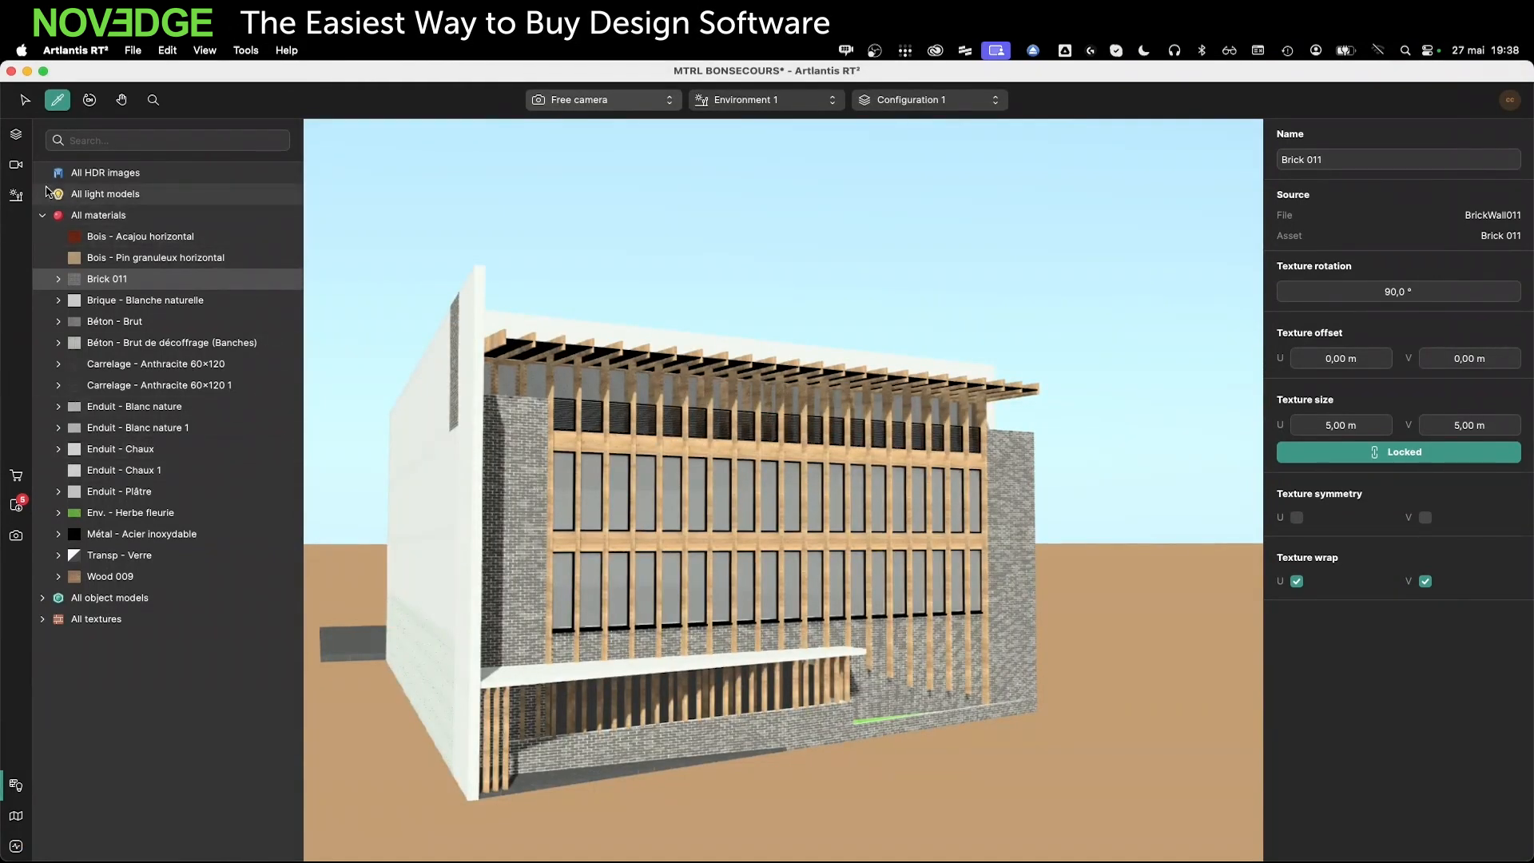
# Create a new camera and assign PIC_0091-Modifié as its background image
pyautogui.click(16, 163)
pyautogui.click(108, 263)
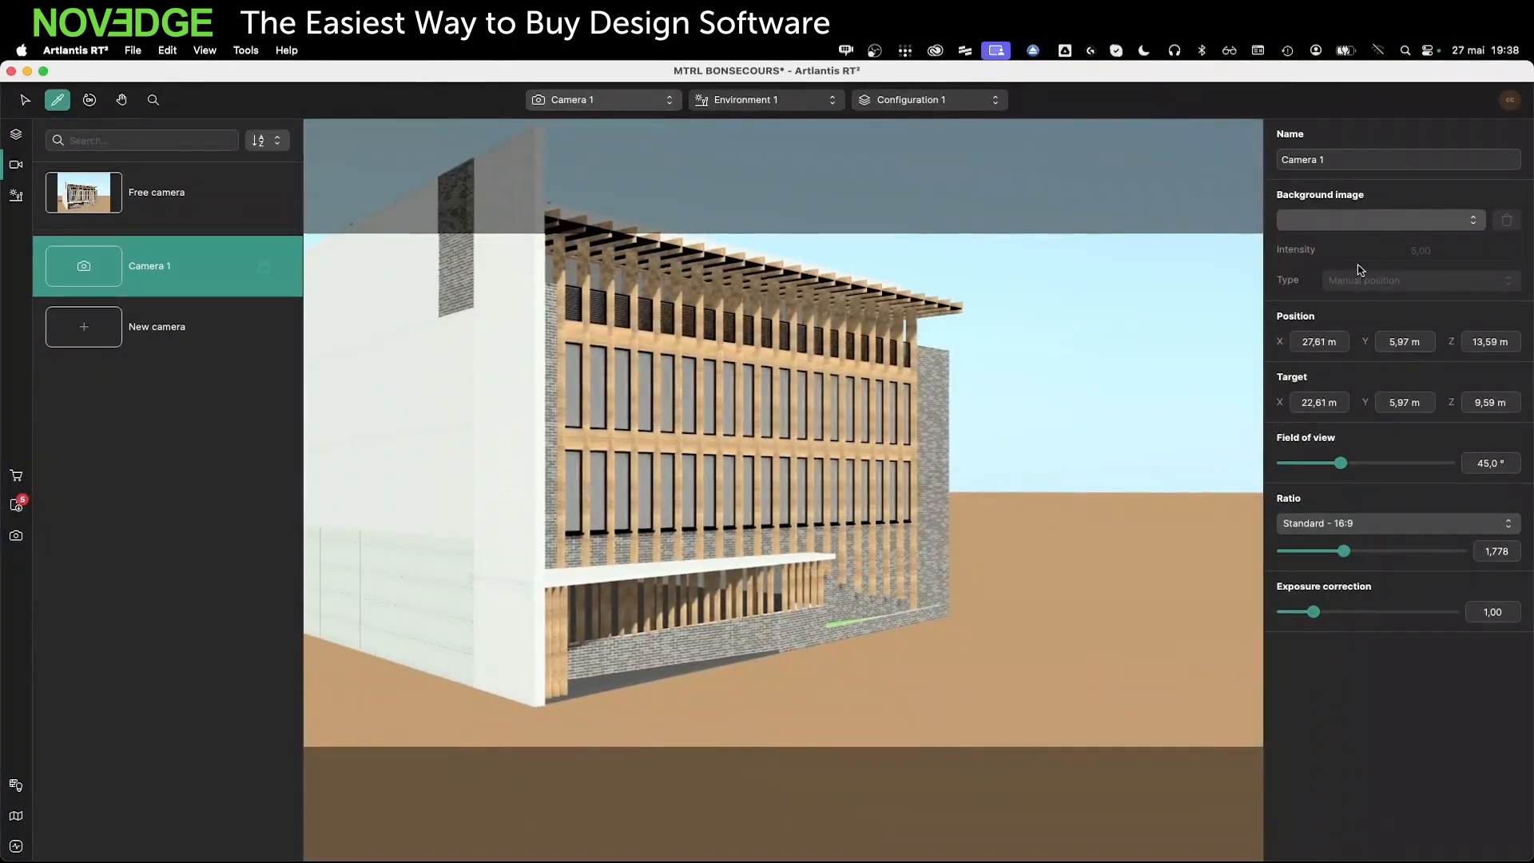
pyautogui.click(1364, 222)
pyautogui.click(1358, 262)
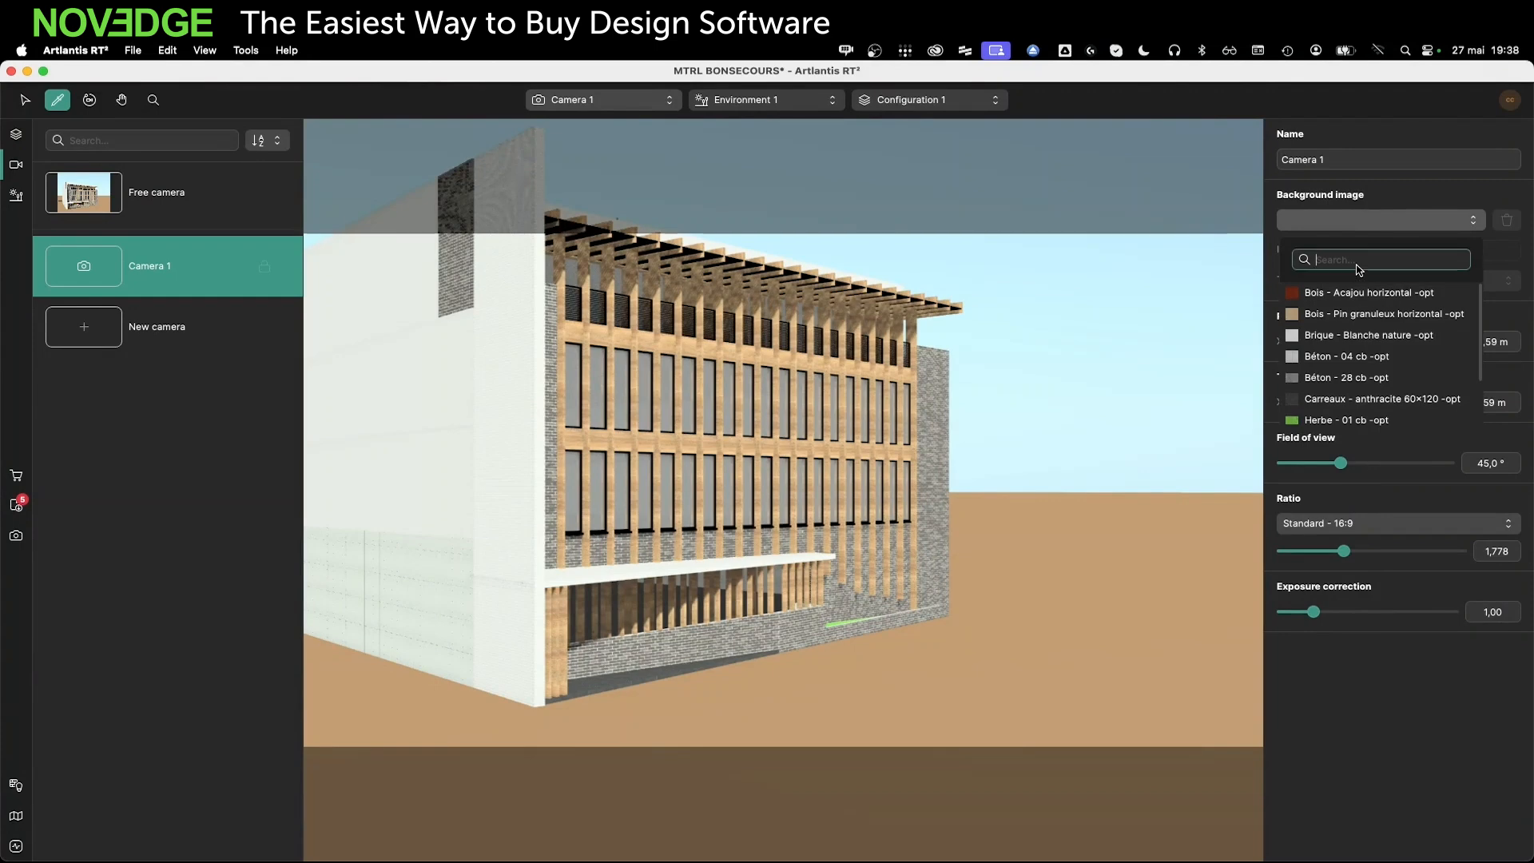
pyautogui.write('pic')
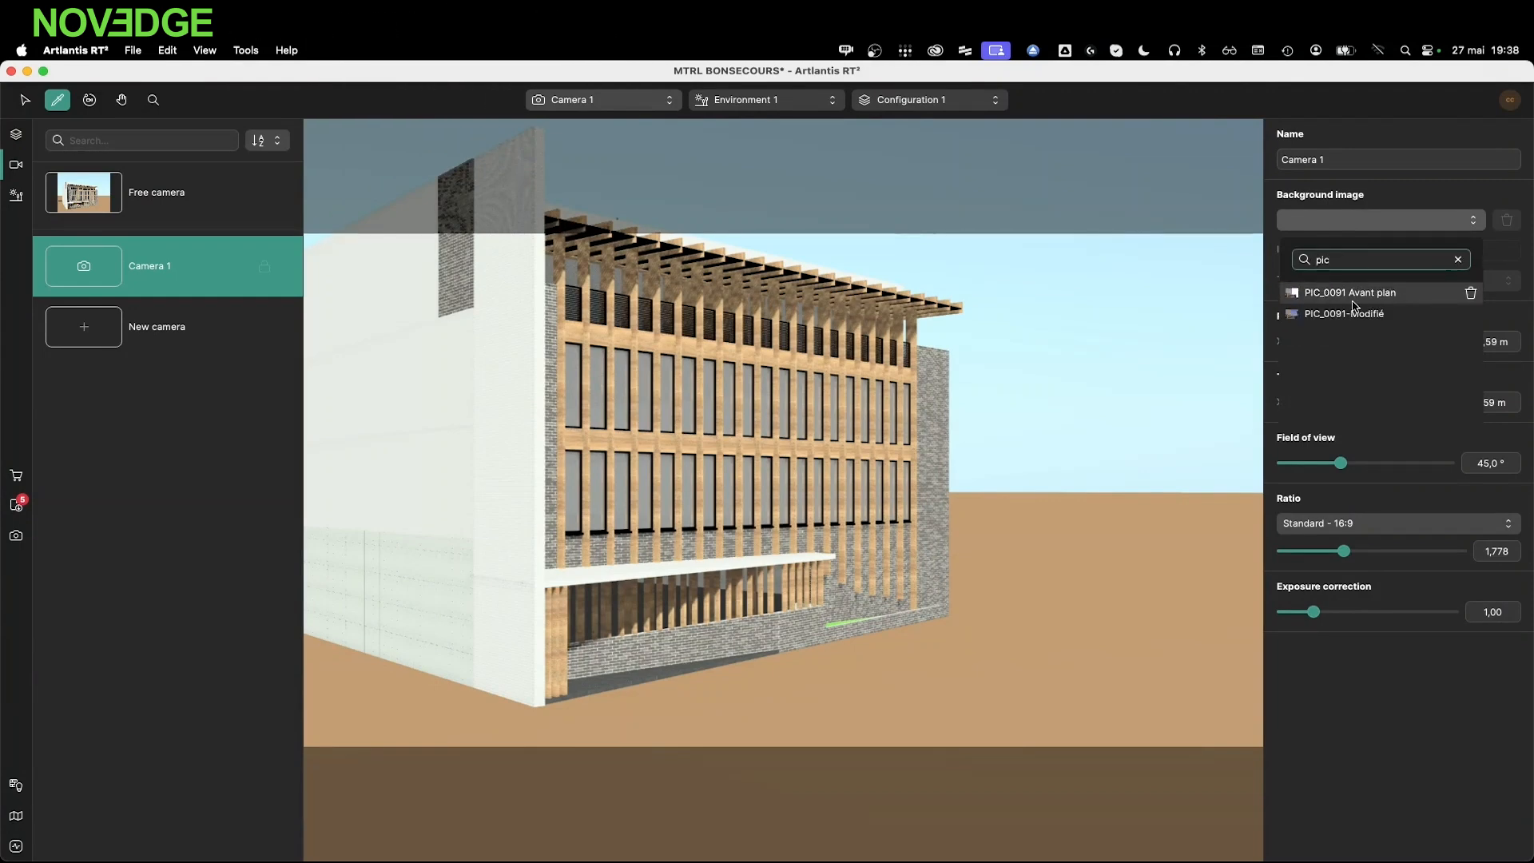
pyautogui.click(1354, 314)
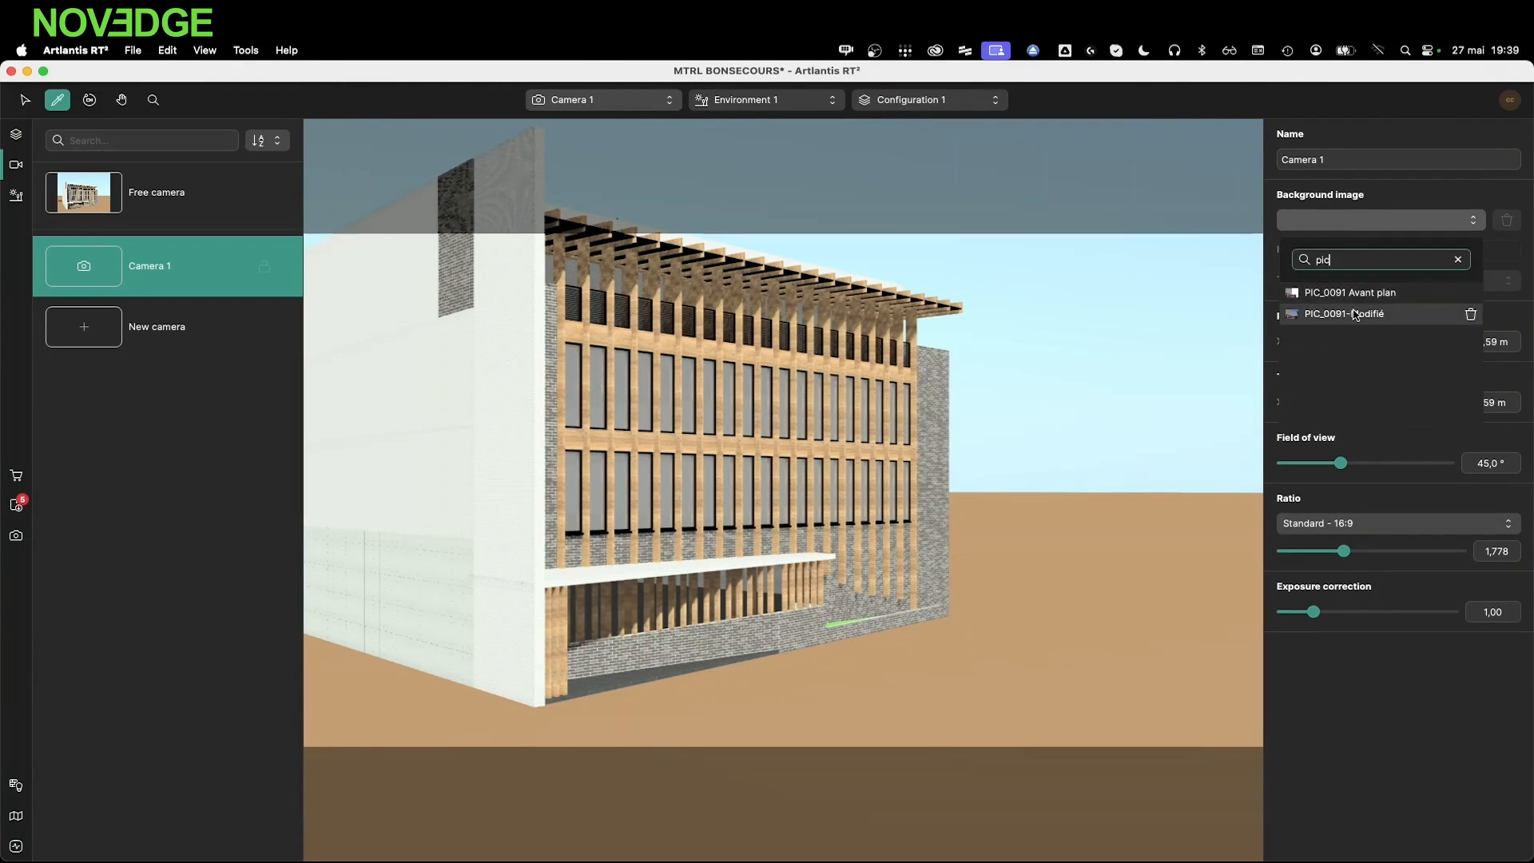
# Set Camera 1's background image type to On-site insertion and choose the fourth orientation, with the white side wall beside the slatted facade
pyautogui.moveTo(976, 478); pyautogui.dragTo(1059, 791, button='middle')
pyautogui.moveTo(927, 455)
pyautogui.mouseDown(button='middle')
pyautogui.moveTo(1137, 682)
pyautogui.moveTo(1099, 760)
pyautogui.moveTo(908, 571)
pyautogui.moveTo(1134, 495)
pyautogui.moveTo(919, 766)
pyautogui.moveTo(1089, 703)
pyautogui.moveTo(1059, 400)
pyautogui.moveTo(969, 384)
pyautogui.moveTo(956, 455)
pyautogui.mouseUp(button='middle')
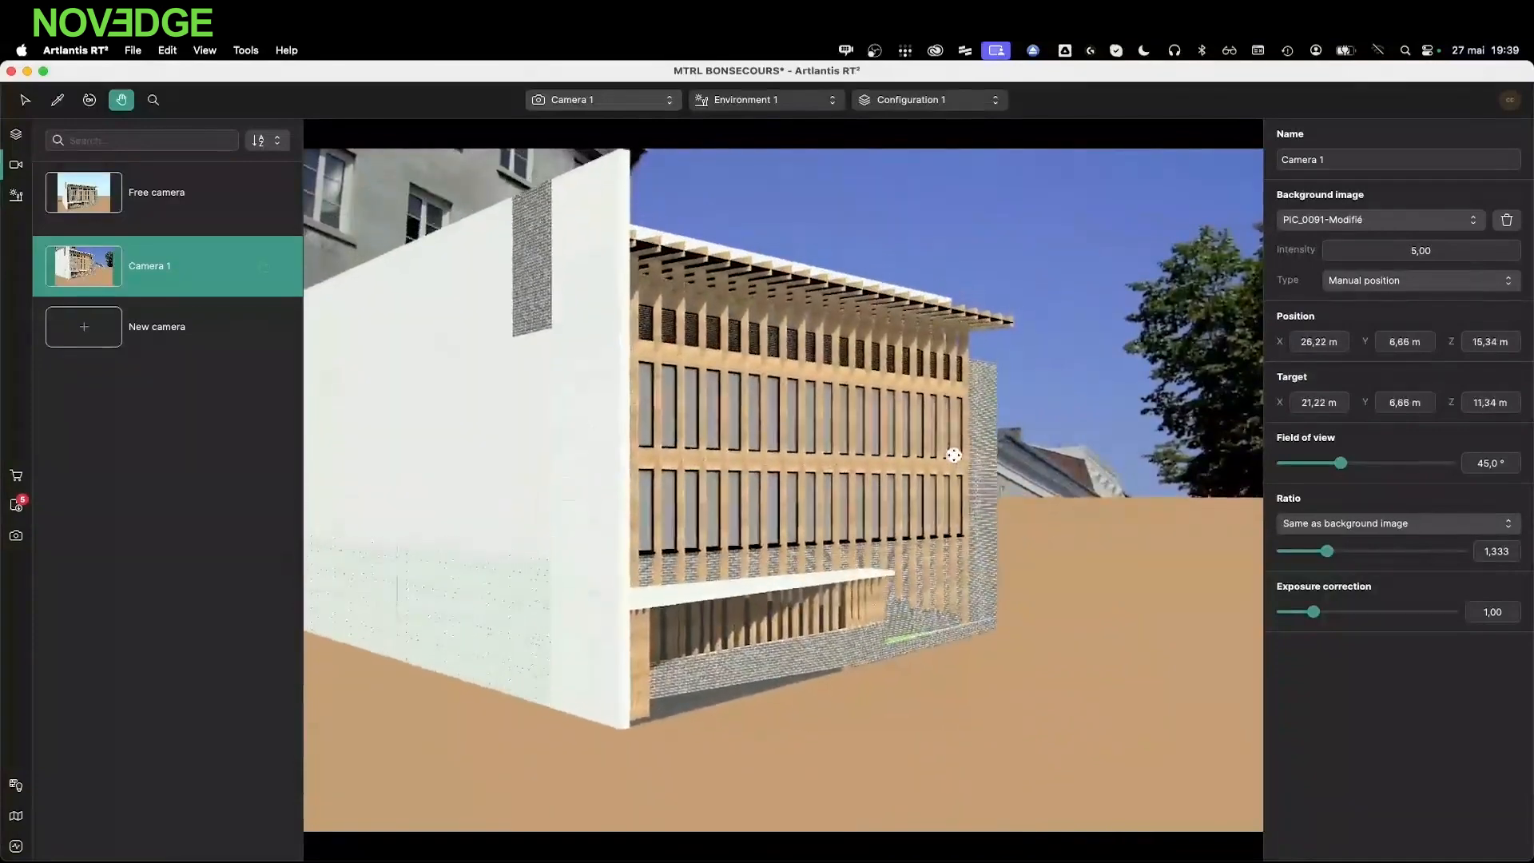
pyautogui.click(1350, 286)
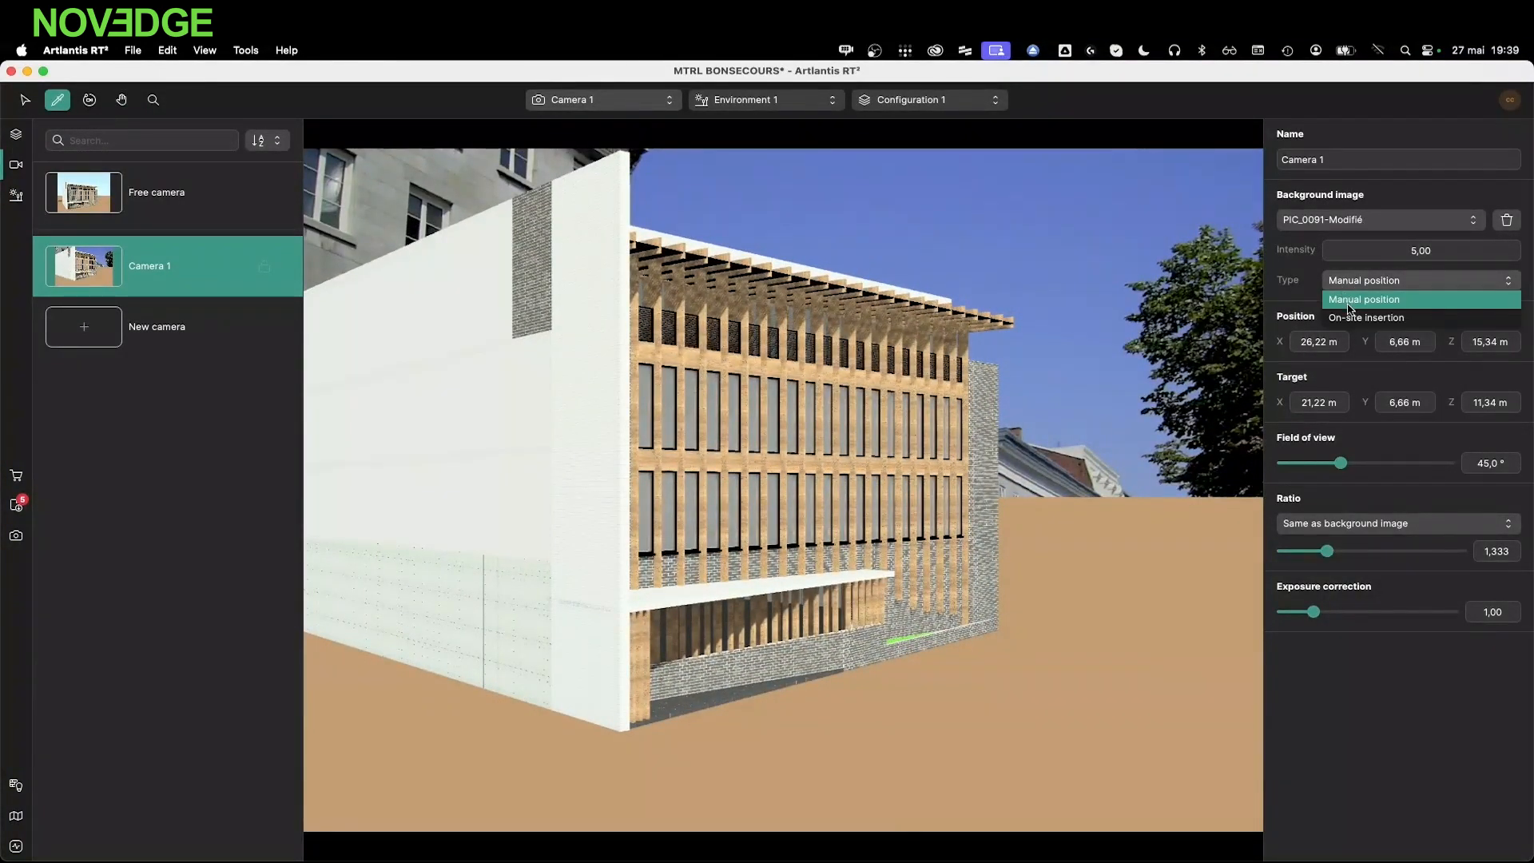
pyautogui.click(1348, 318)
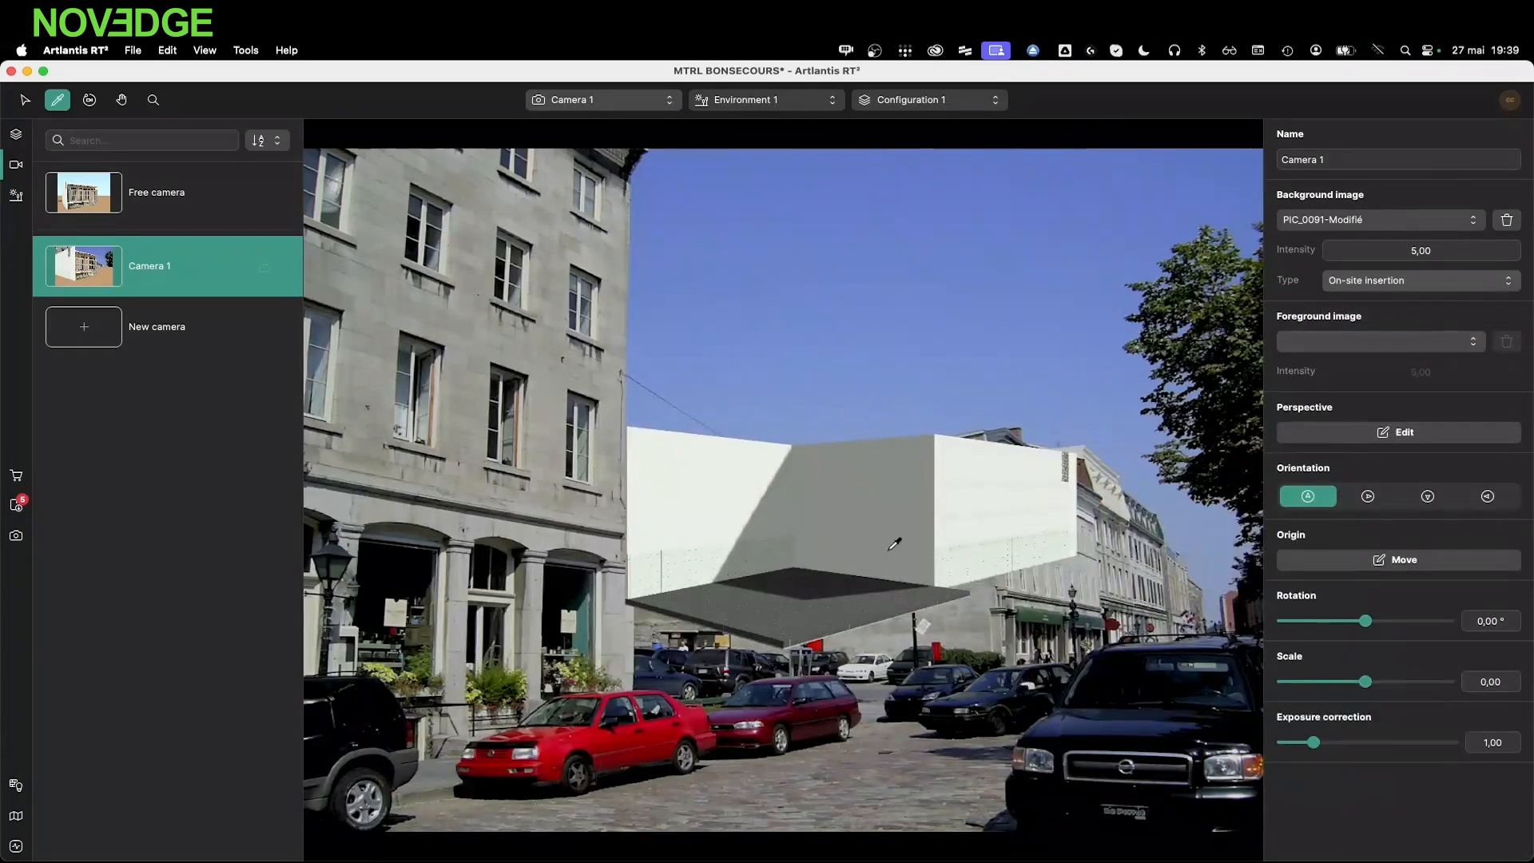
pyautogui.click(1368, 496)
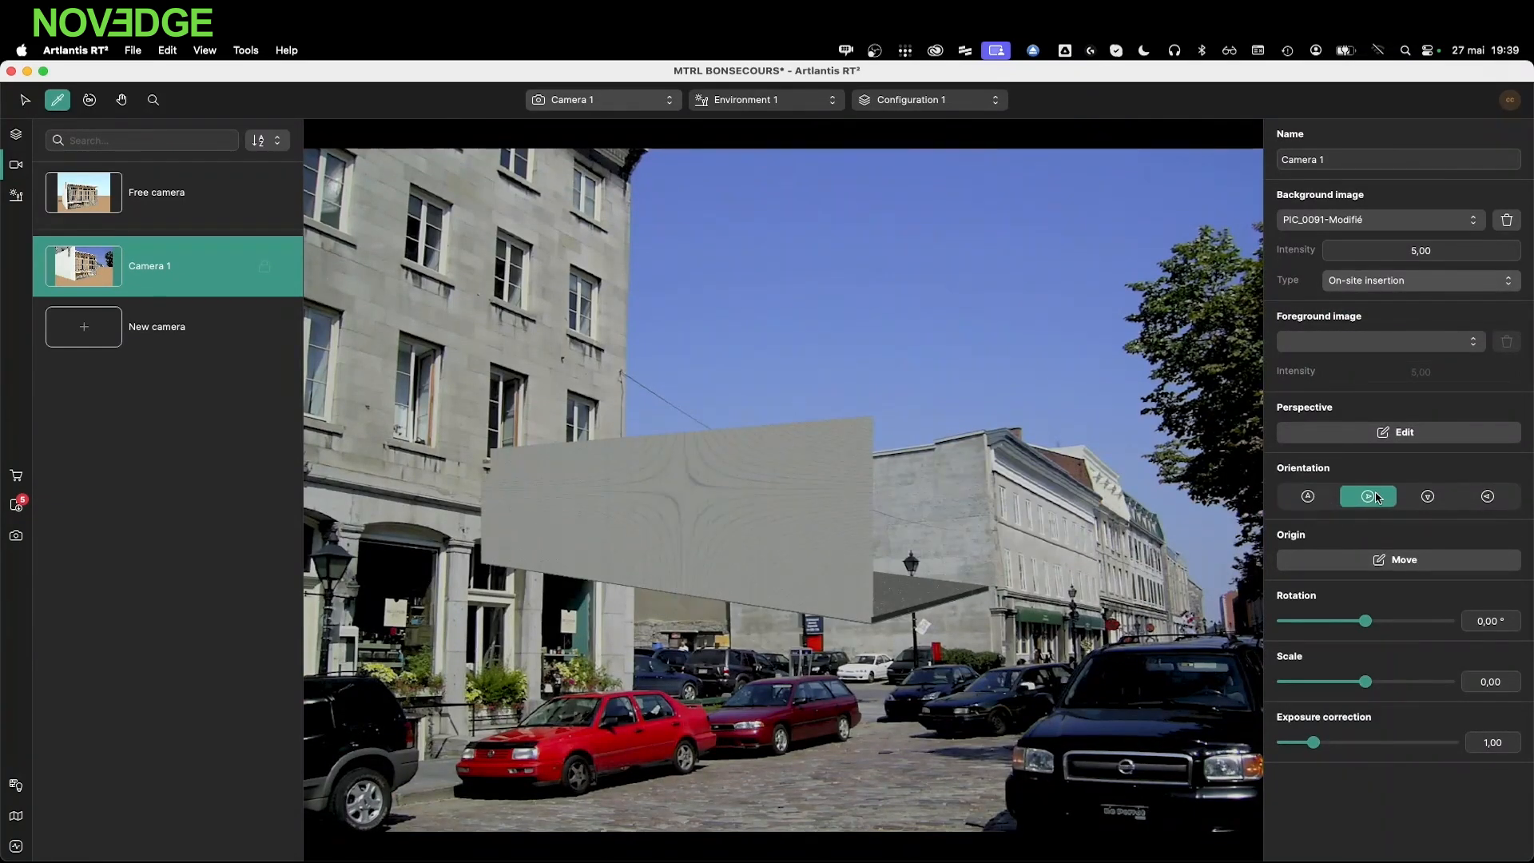
pyautogui.click(1428, 496)
pyautogui.click(1488, 497)
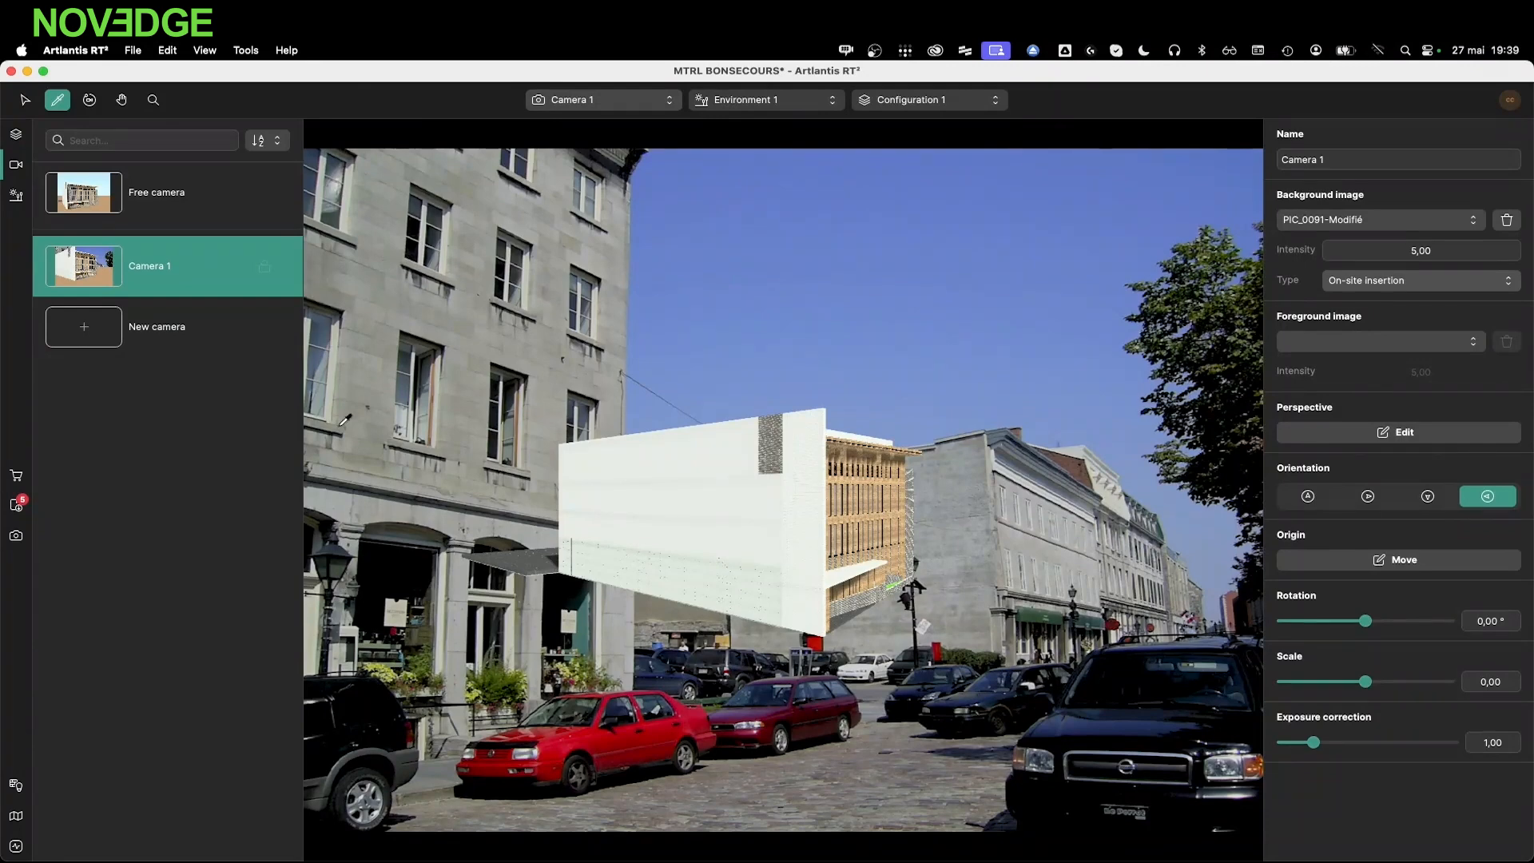
# Edit the perspective and align the three upper guide points with the roofline of the grey corner building in the photo
pyautogui.click(1426, 436)
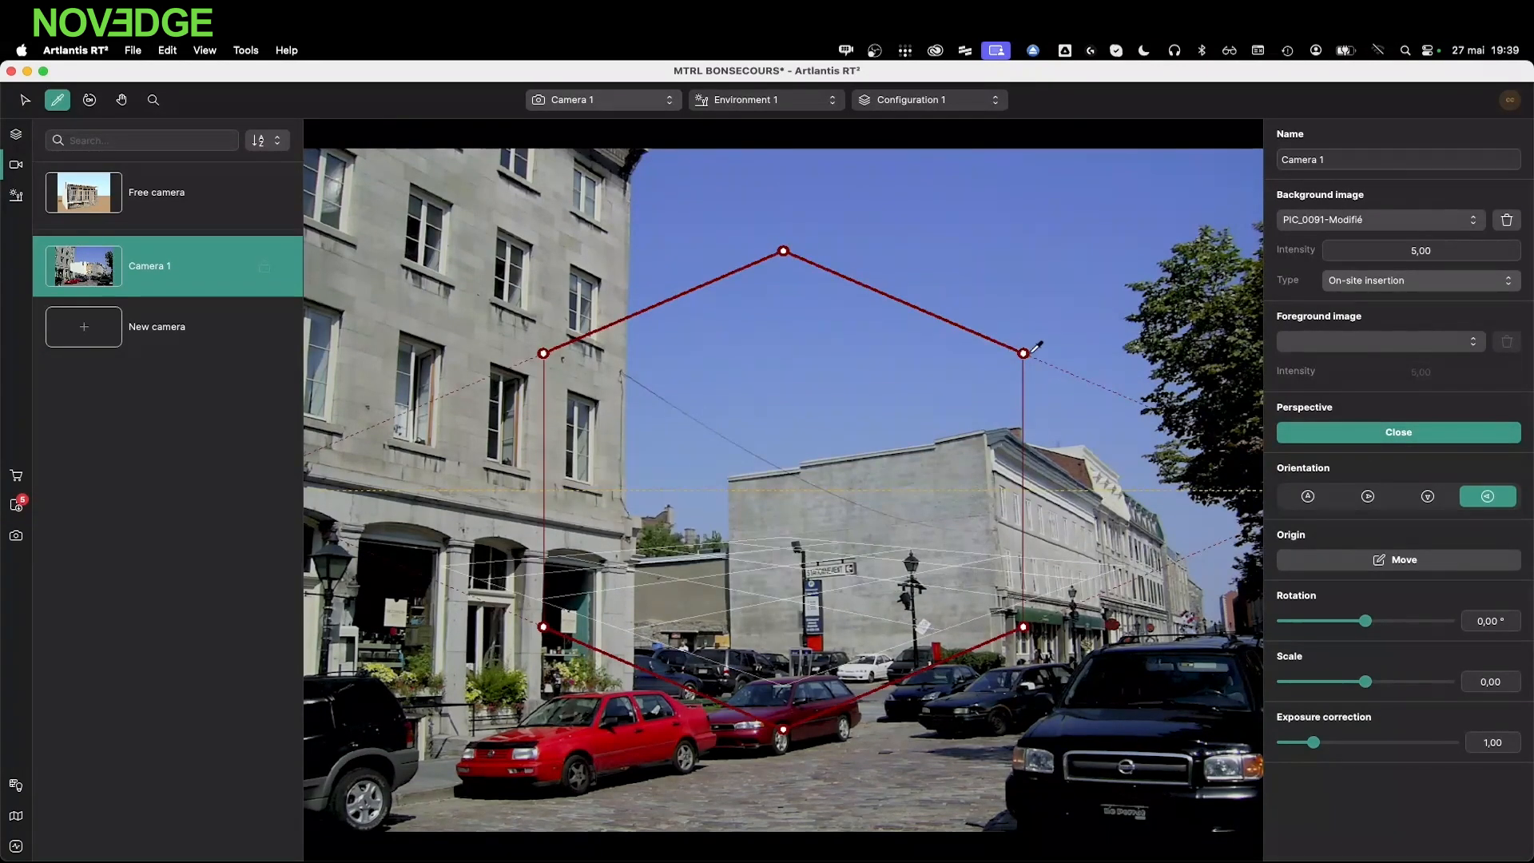
pyautogui.click(34, 106)
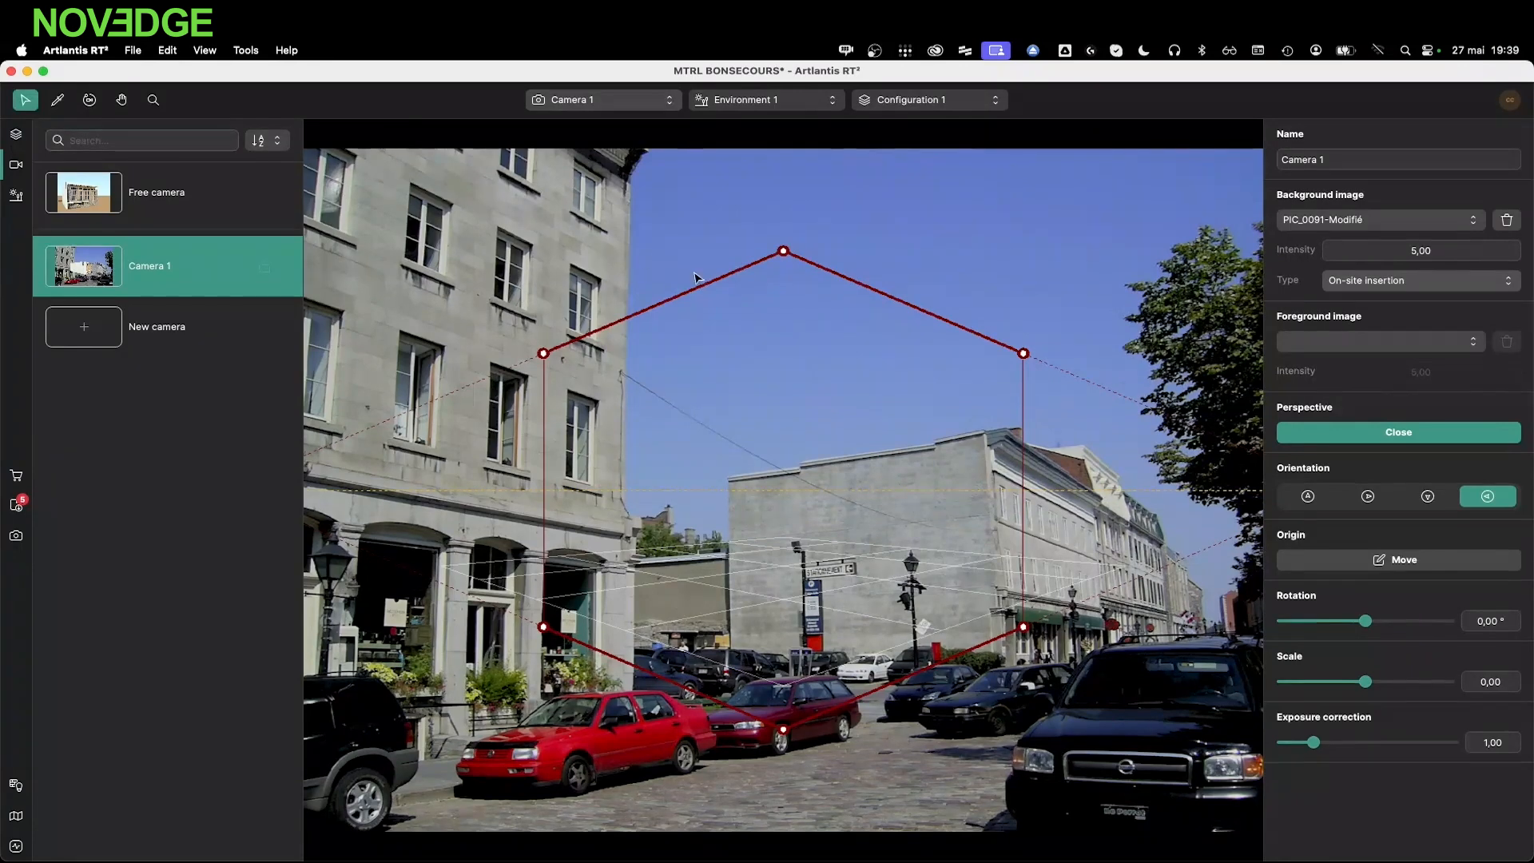
pyautogui.moveTo(1024, 354); pyautogui.dragTo(1095, 509)
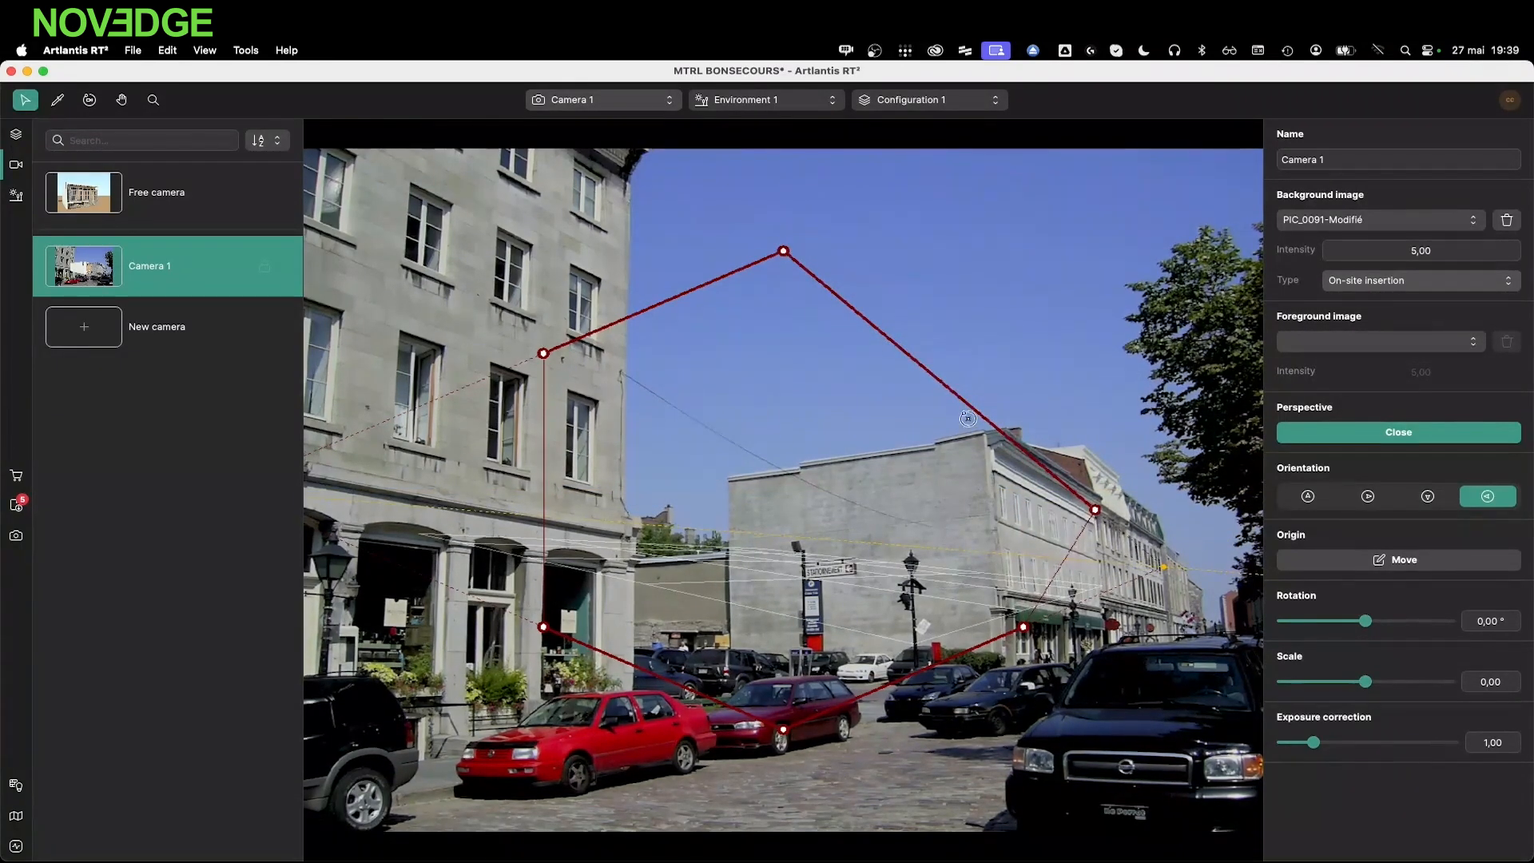
pyautogui.moveTo(783, 252); pyautogui.dragTo(988, 453)
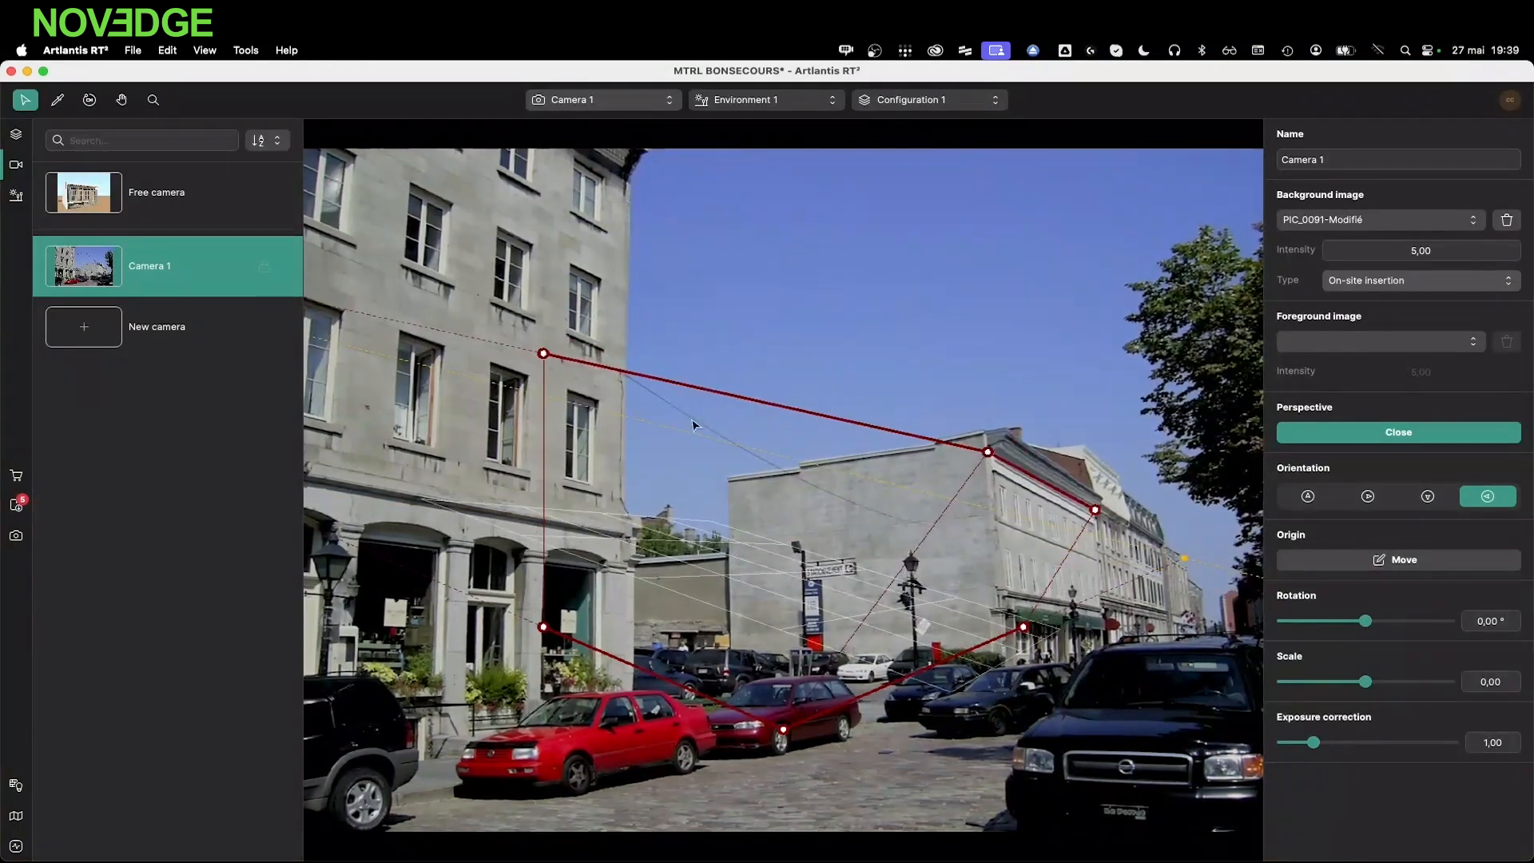
pyautogui.moveTo(543, 353); pyautogui.dragTo(733, 484)
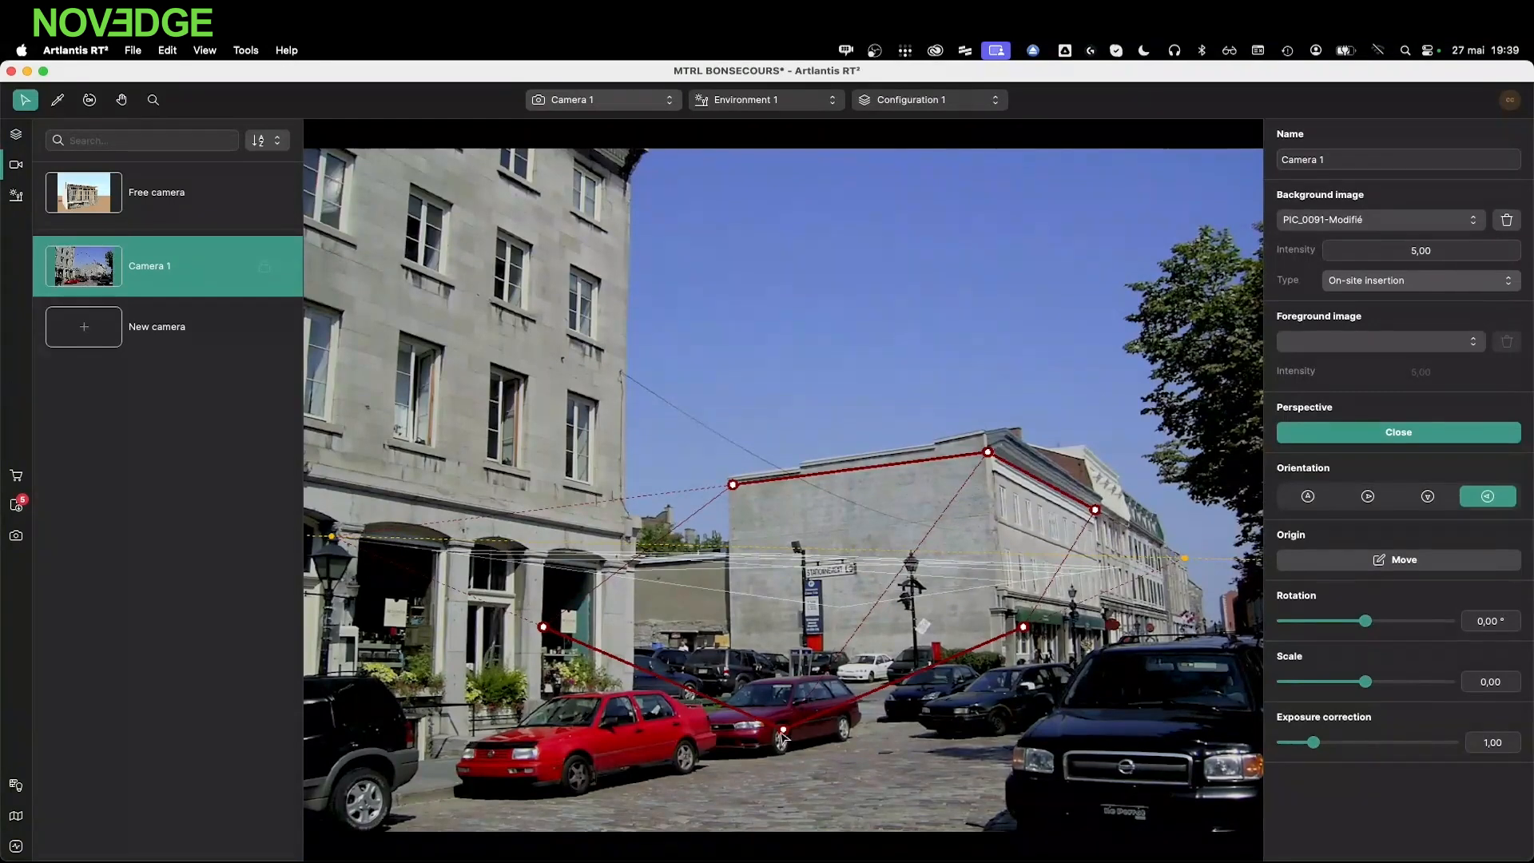
# Align the three lower perspective points with the base of the grey corner building and finish the perspective edit
pyautogui.moveTo(783, 729); pyautogui.dragTo(992, 680)
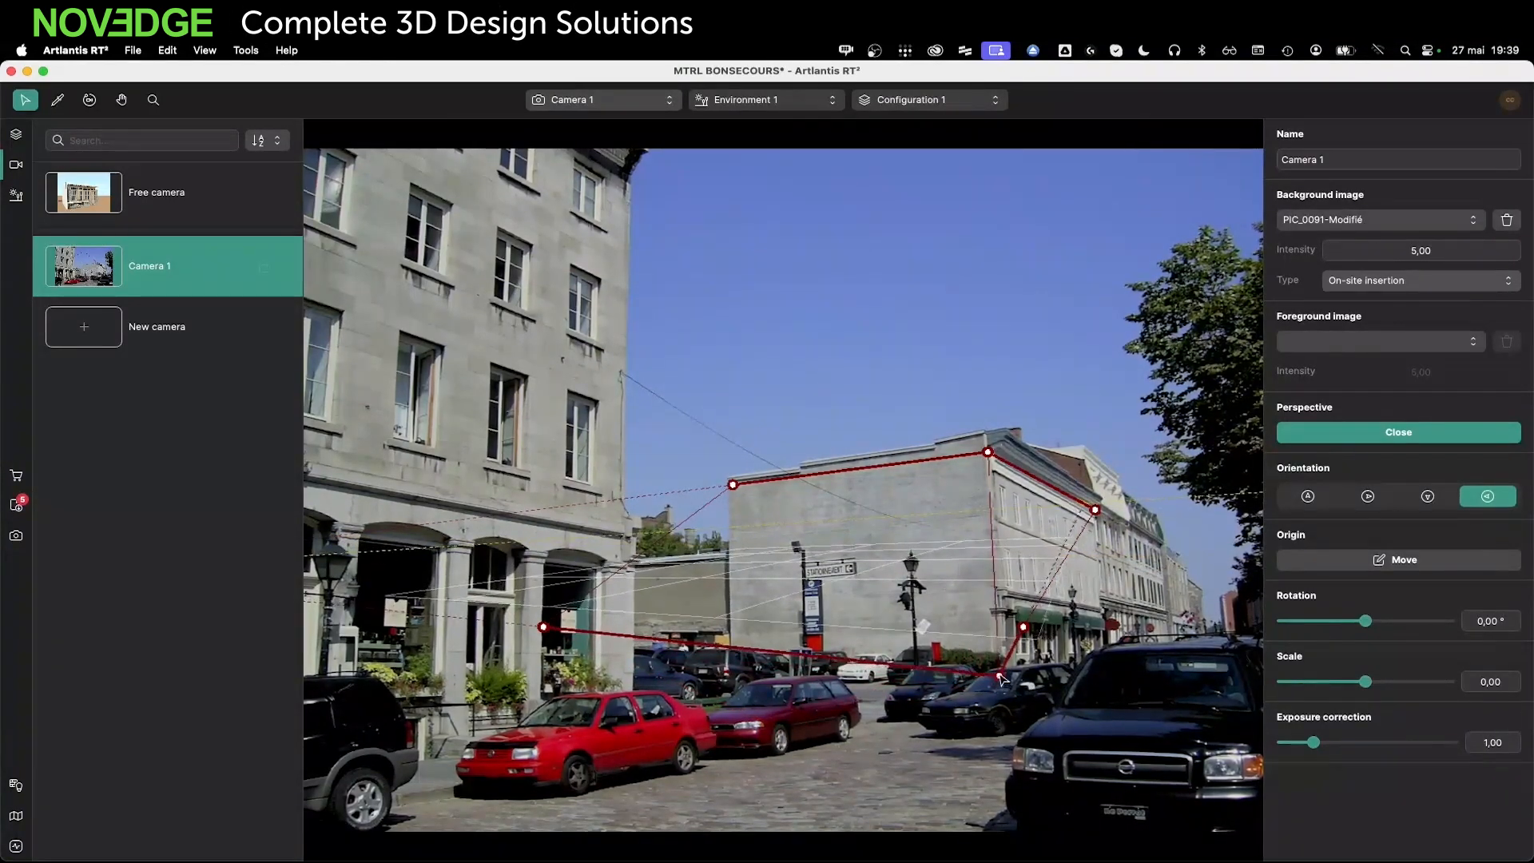
pyautogui.moveTo(543, 628); pyautogui.dragTo(728, 681)
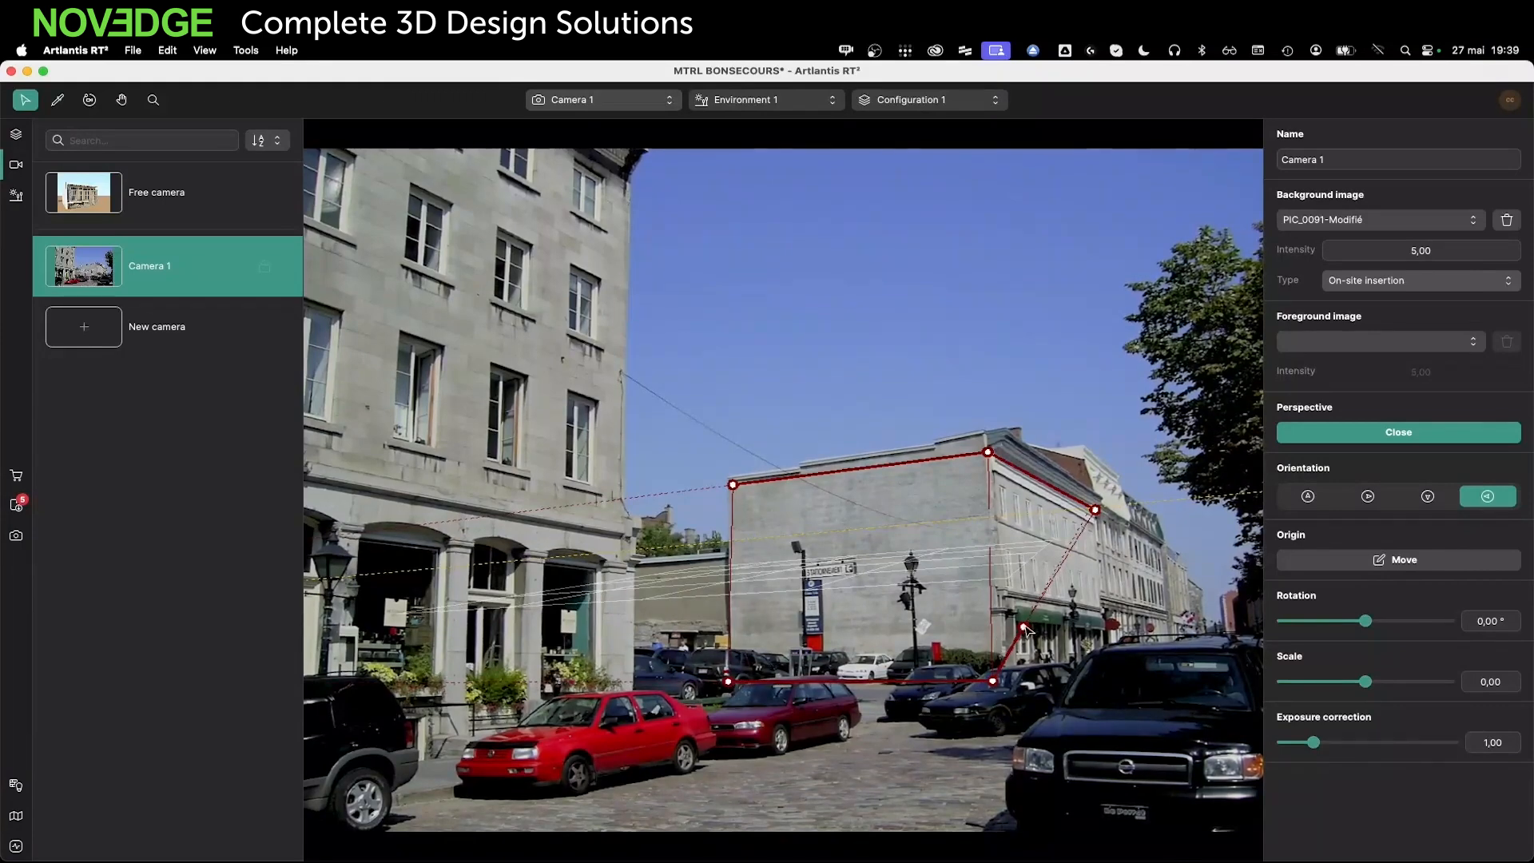
pyautogui.moveTo(1023, 627); pyautogui.dragTo(1102, 668)
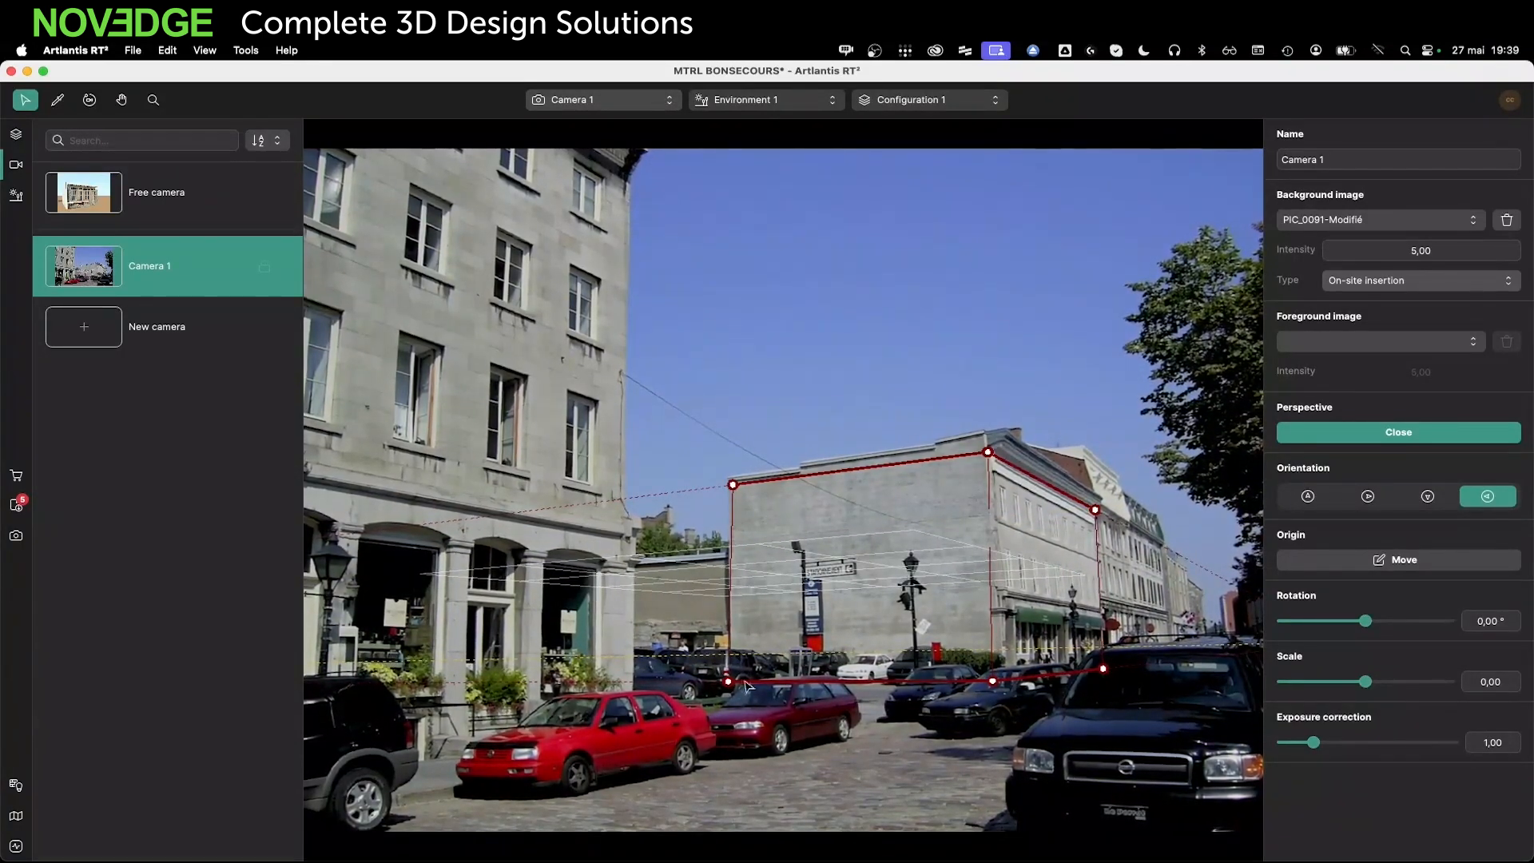
pyautogui.moveTo(728, 682); pyautogui.dragTo(730, 677)
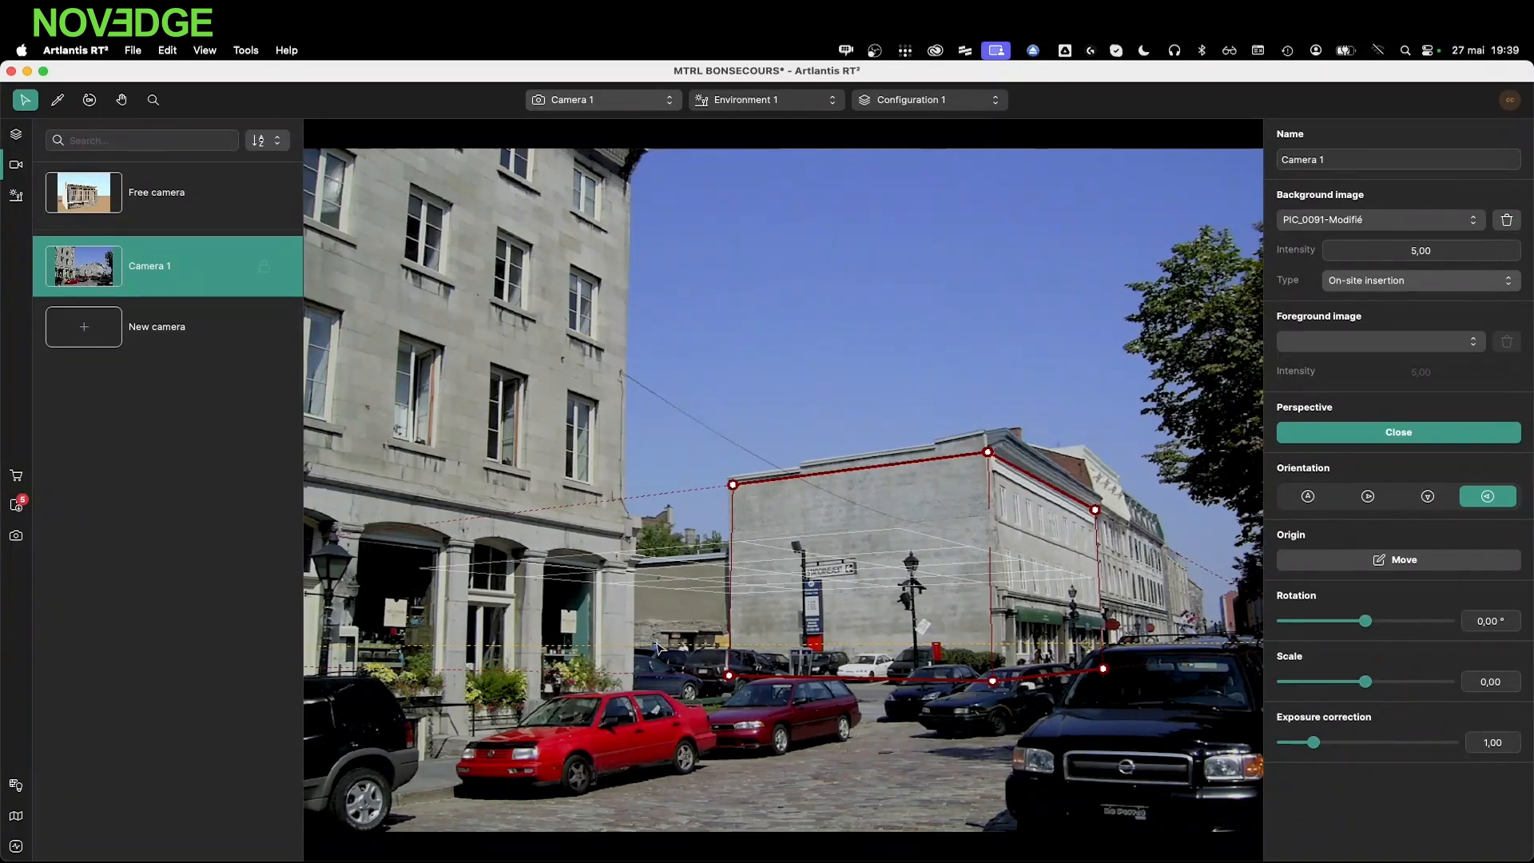
pyautogui.click(1416, 439)
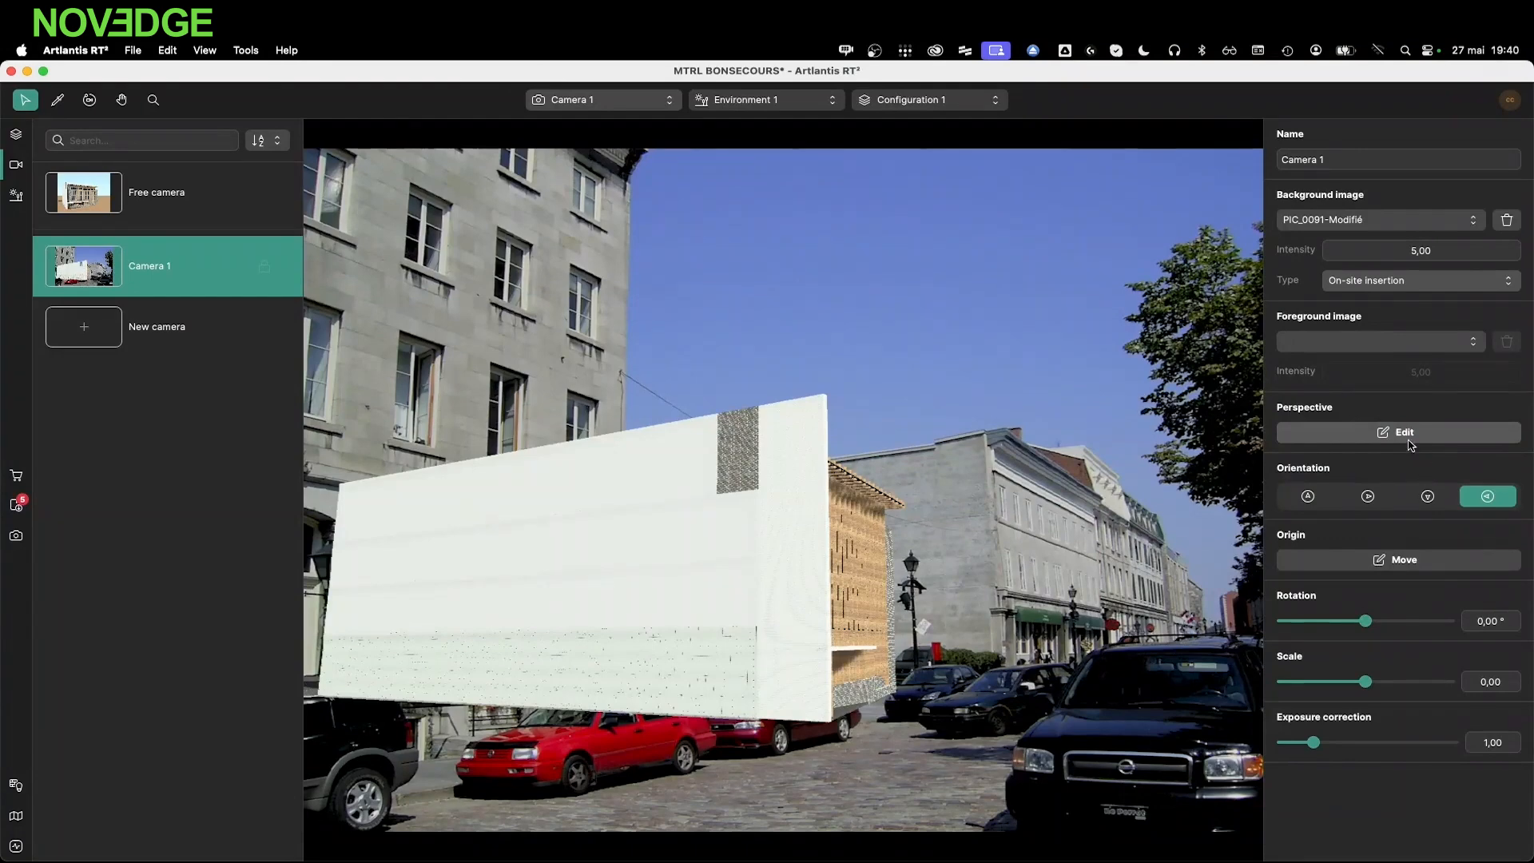
# Assign PIC_0091 Avant plan as Camera 1's foreground image
pyautogui.click(1316, 343)
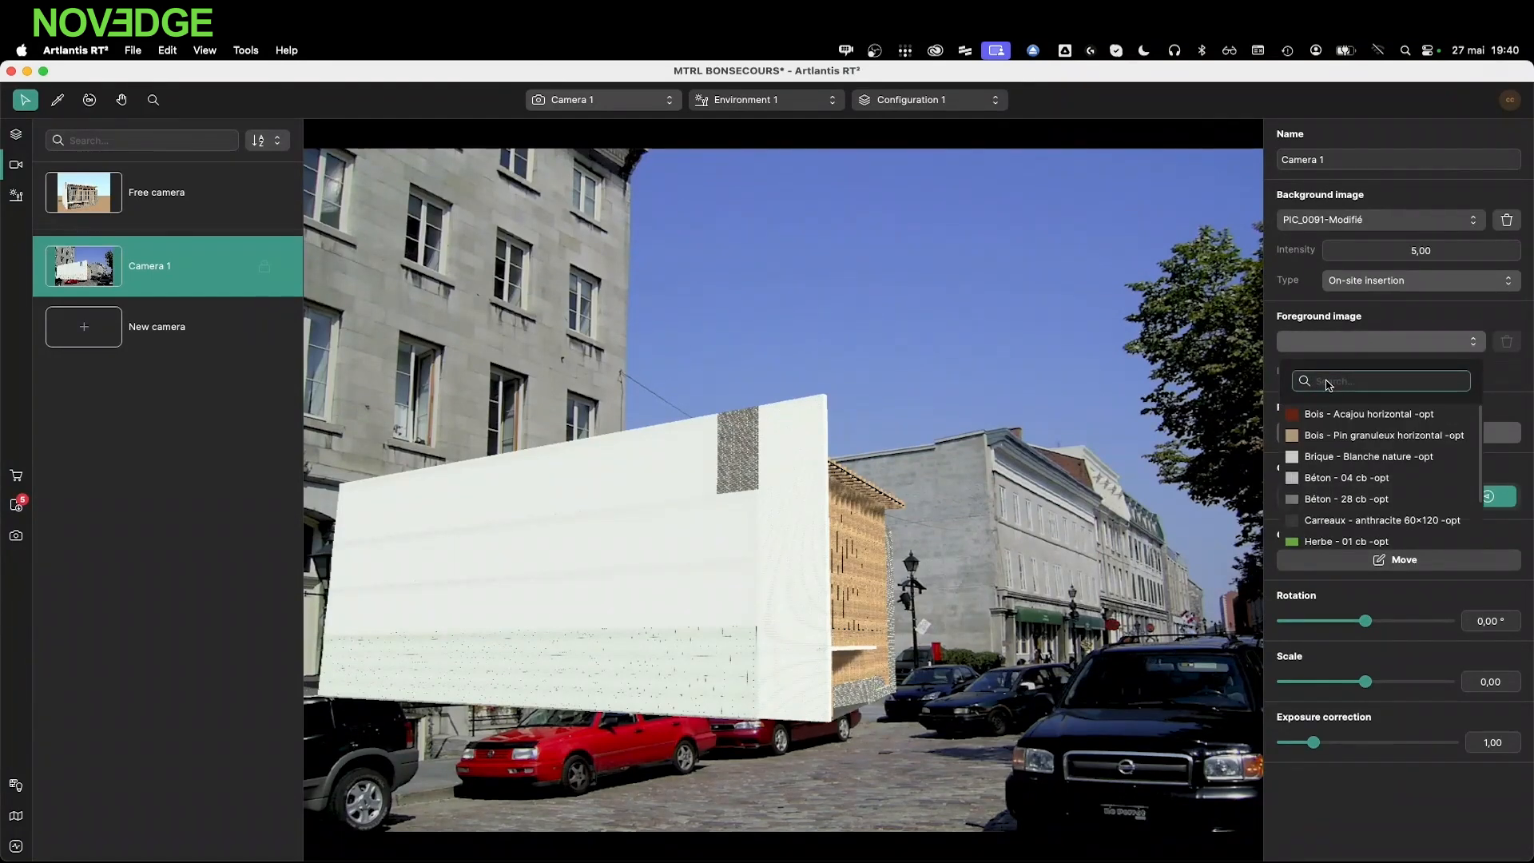
pyautogui.write('pic')
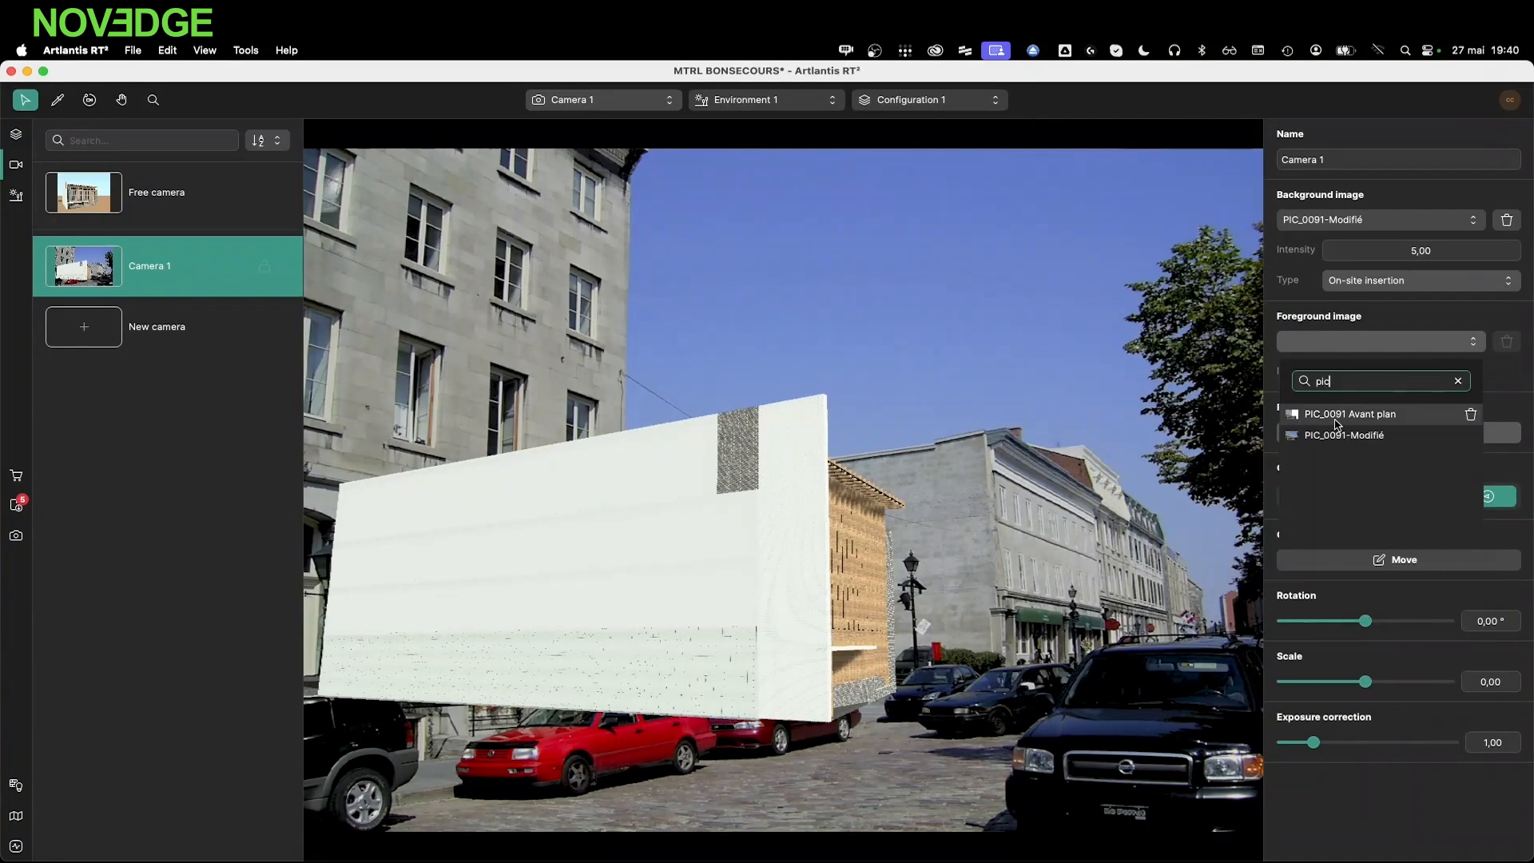
pyautogui.click(1336, 414)
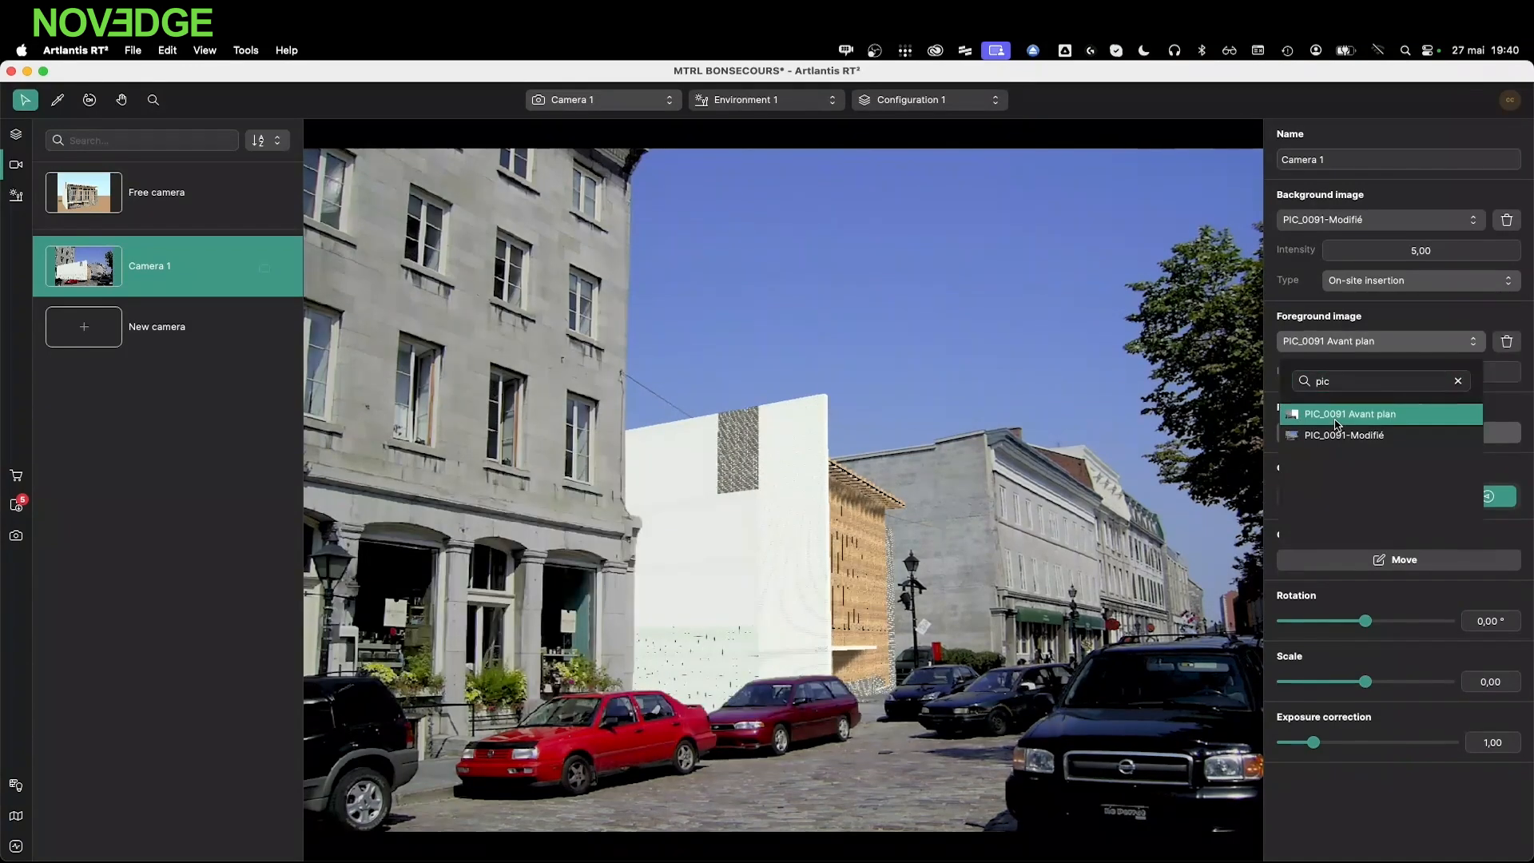
pyautogui.click(1426, 790)
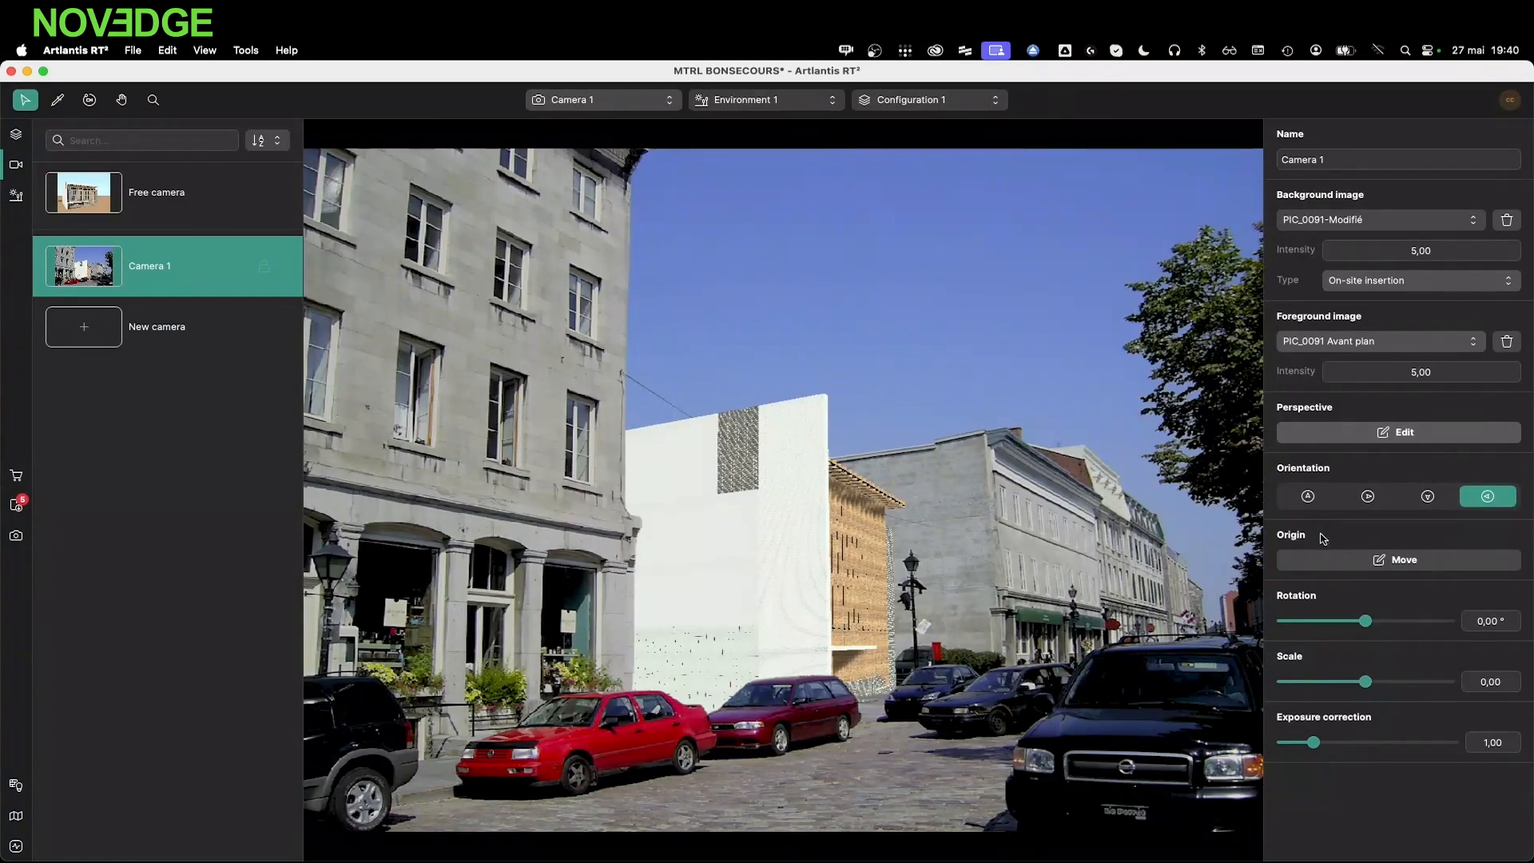
# Move the building's origin over to the red car in the foreground and rotate the building to 11,52°
pyautogui.click(1336, 559)
pyautogui.moveTo(793, 682); pyautogui.dragTo(615, 423)
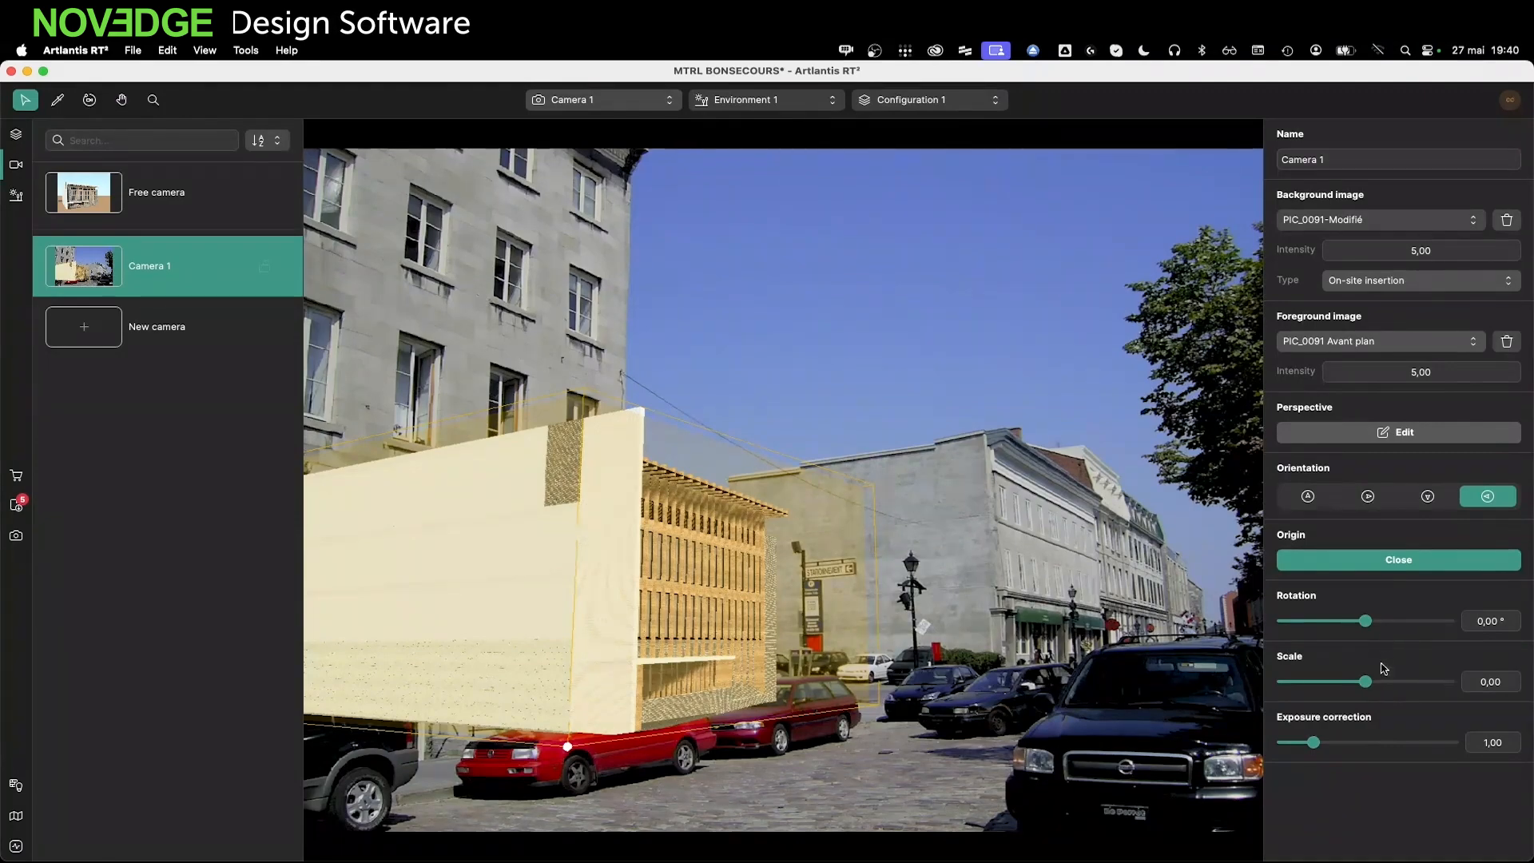
pyautogui.moveTo(1365, 620); pyautogui.dragTo(1387, 624)
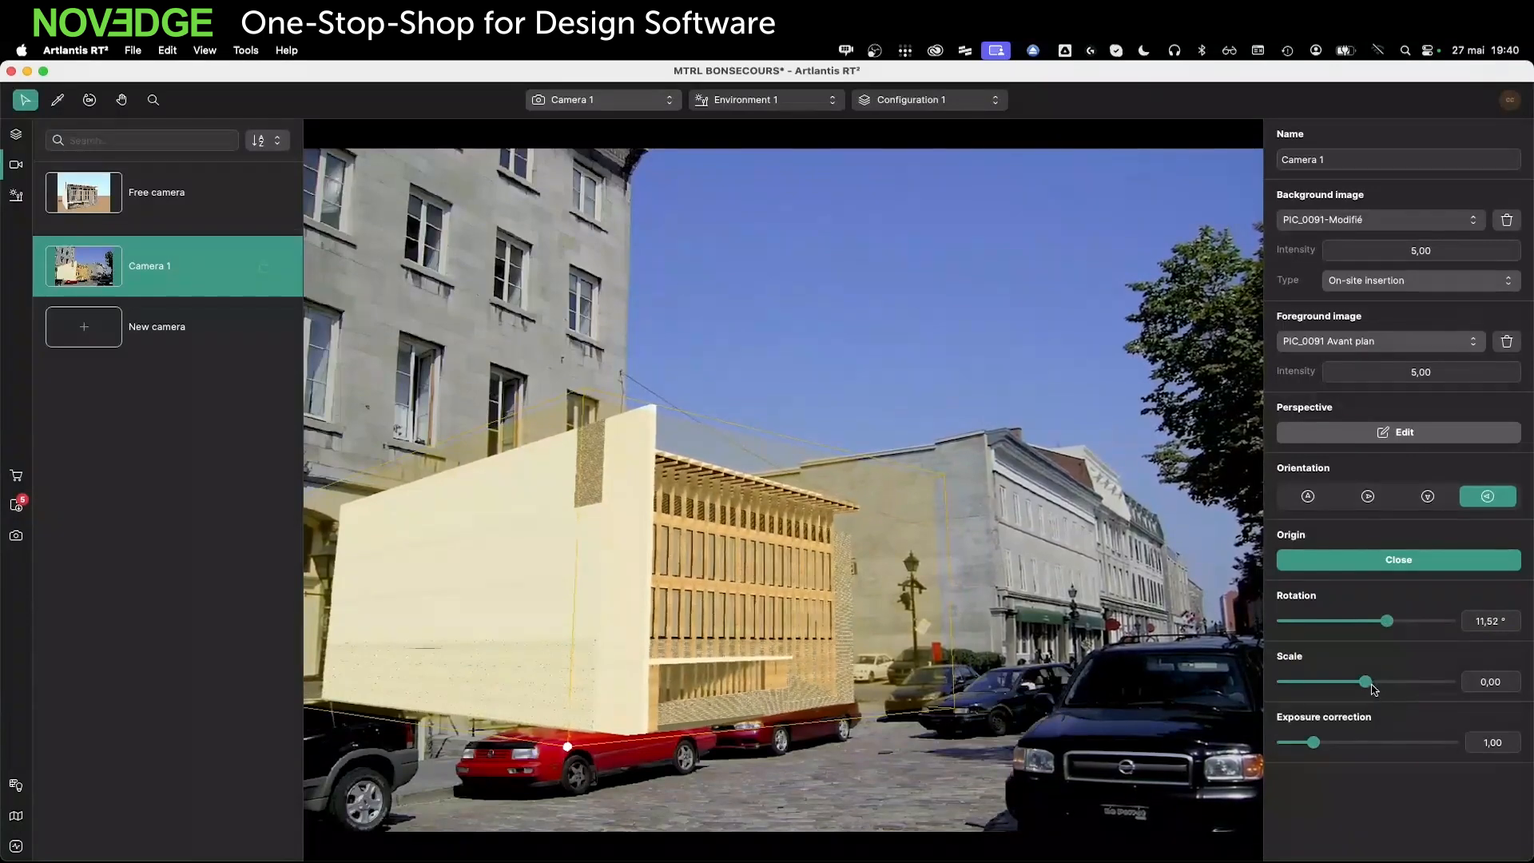
# Scale the building to 62,32 and shift its origin slightly towards the stone building, closing the origin edit
pyautogui.moveTo(1376, 683); pyautogui.dragTo(1418, 681)
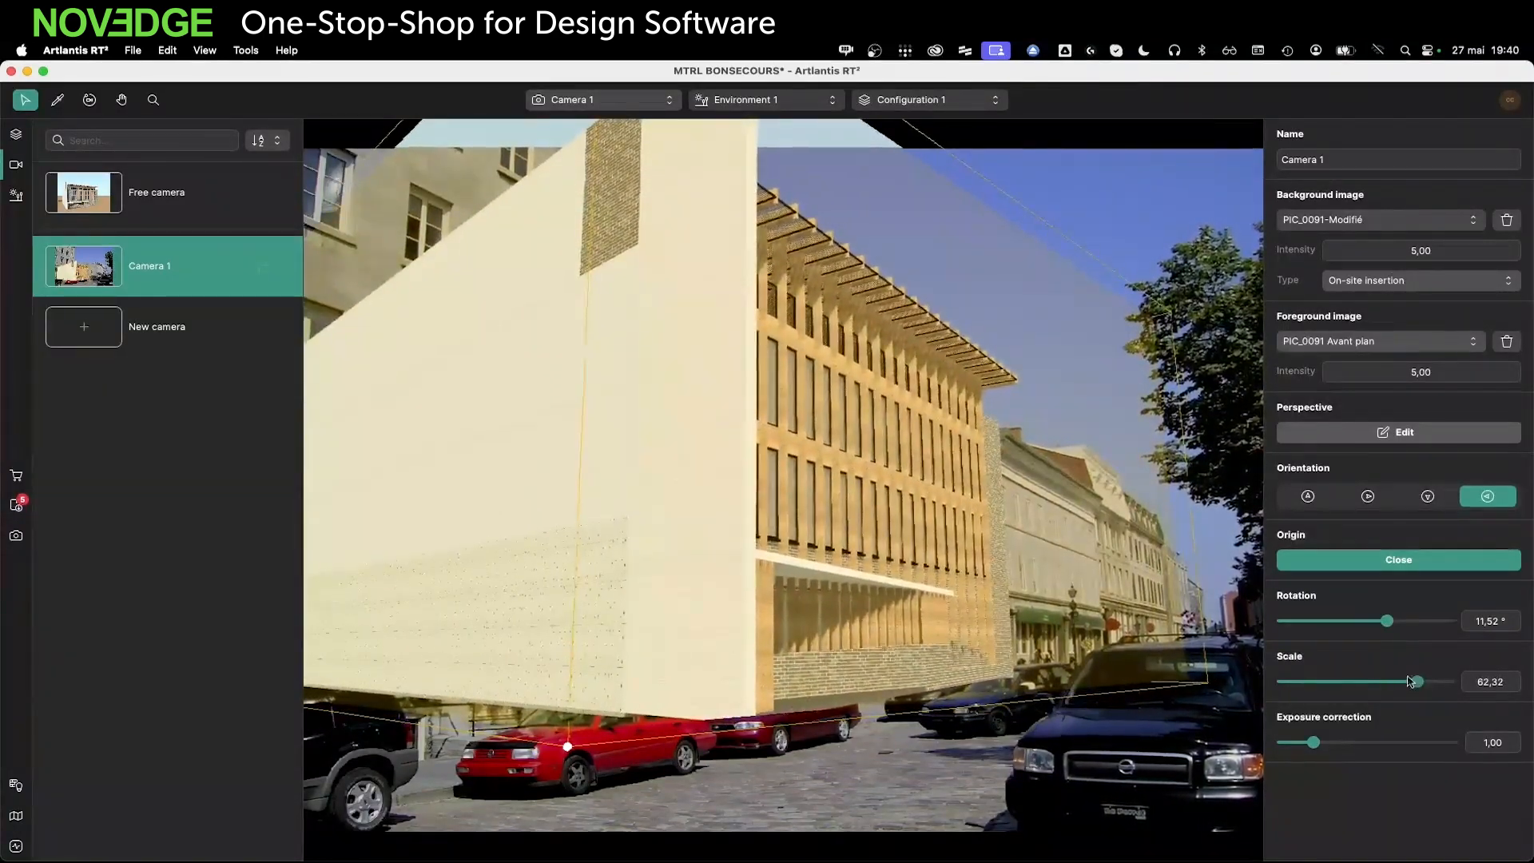
pyautogui.moveTo(755, 695); pyautogui.dragTo(706, 695)
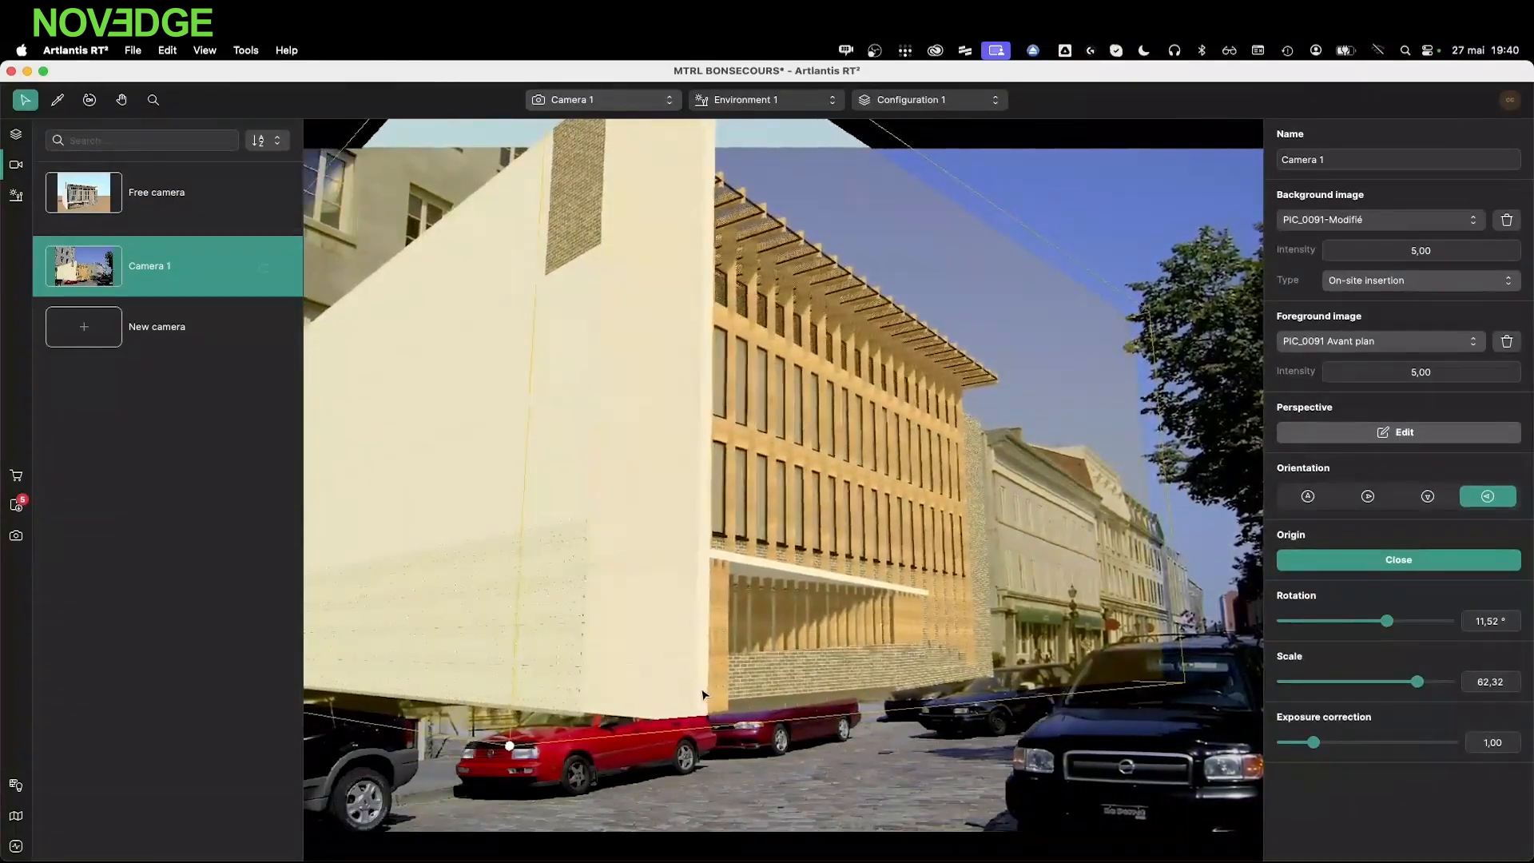
pyautogui.click(1446, 560)
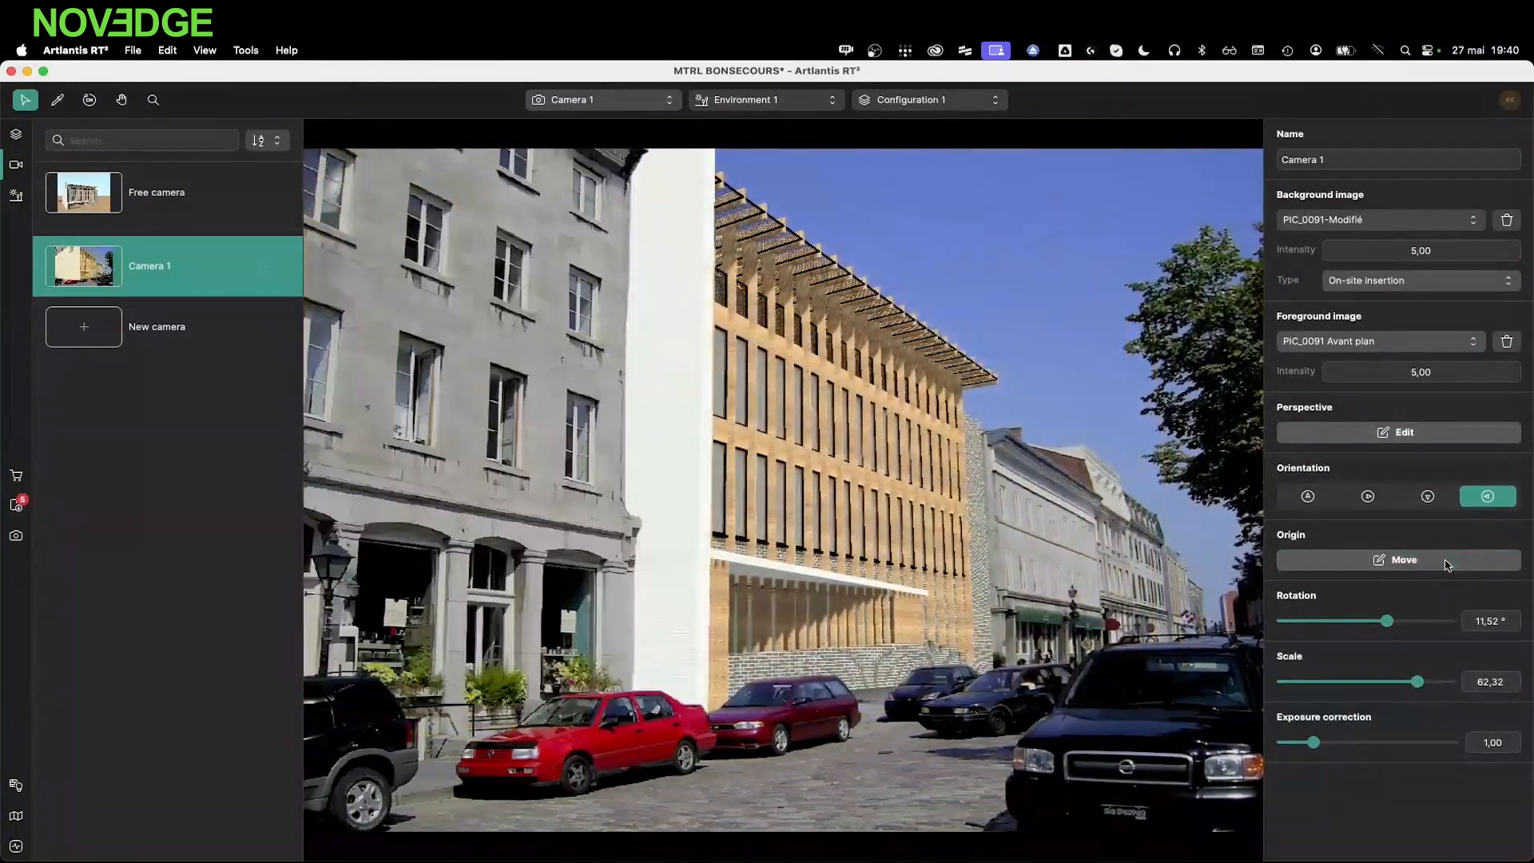
# Move the origin further towards the stone building, set the rotation to 14,13° and close the origin edit
pyautogui.click(1446, 560)
pyautogui.moveTo(700, 706); pyautogui.dragTo(644, 708)
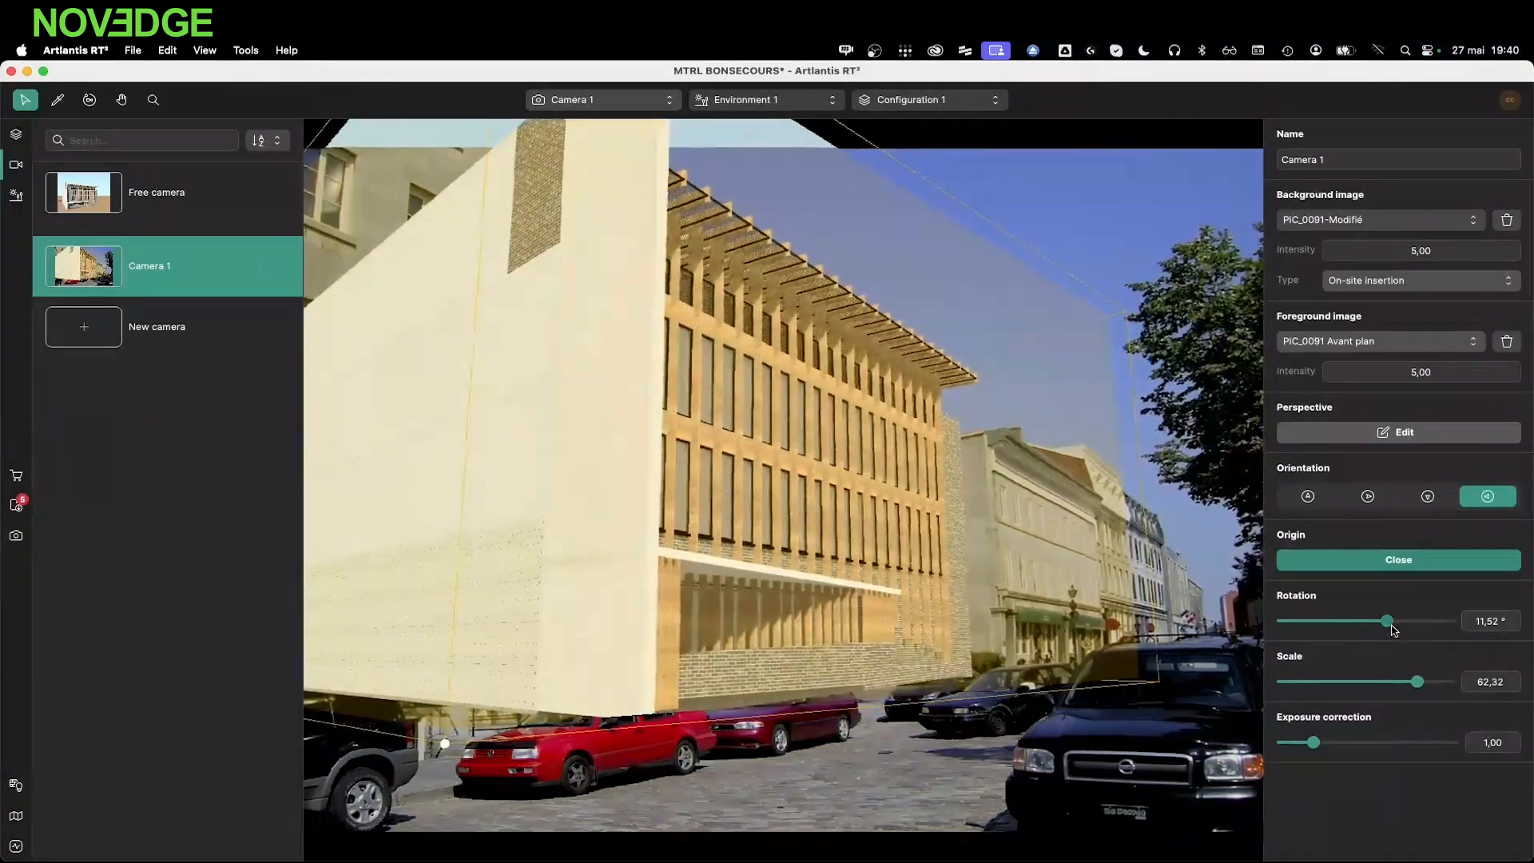
pyautogui.moveTo(1387, 621); pyautogui.dragTo(1391, 629)
pyautogui.click(1413, 568)
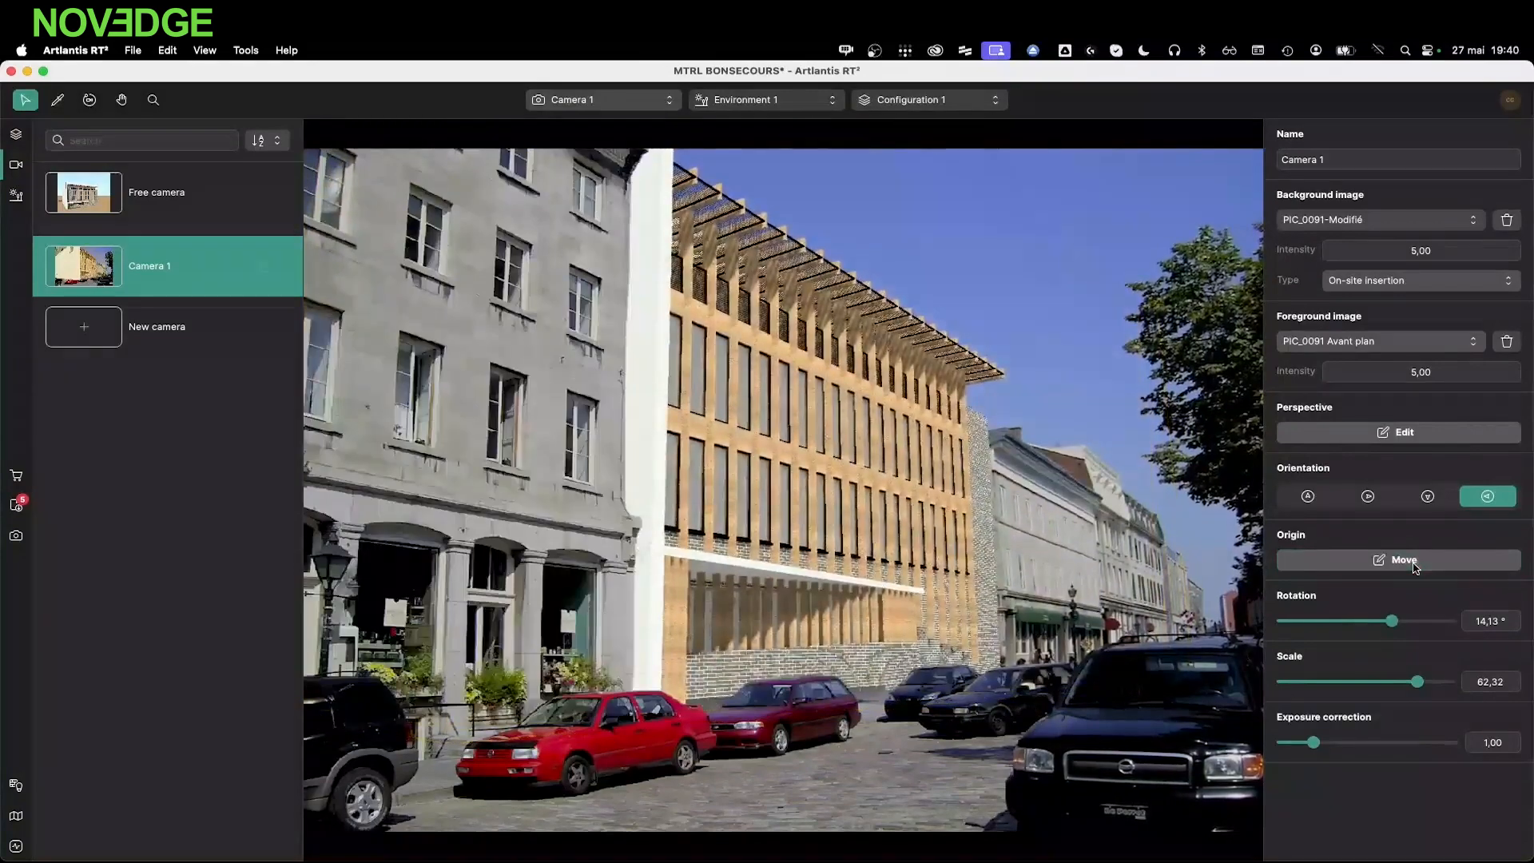